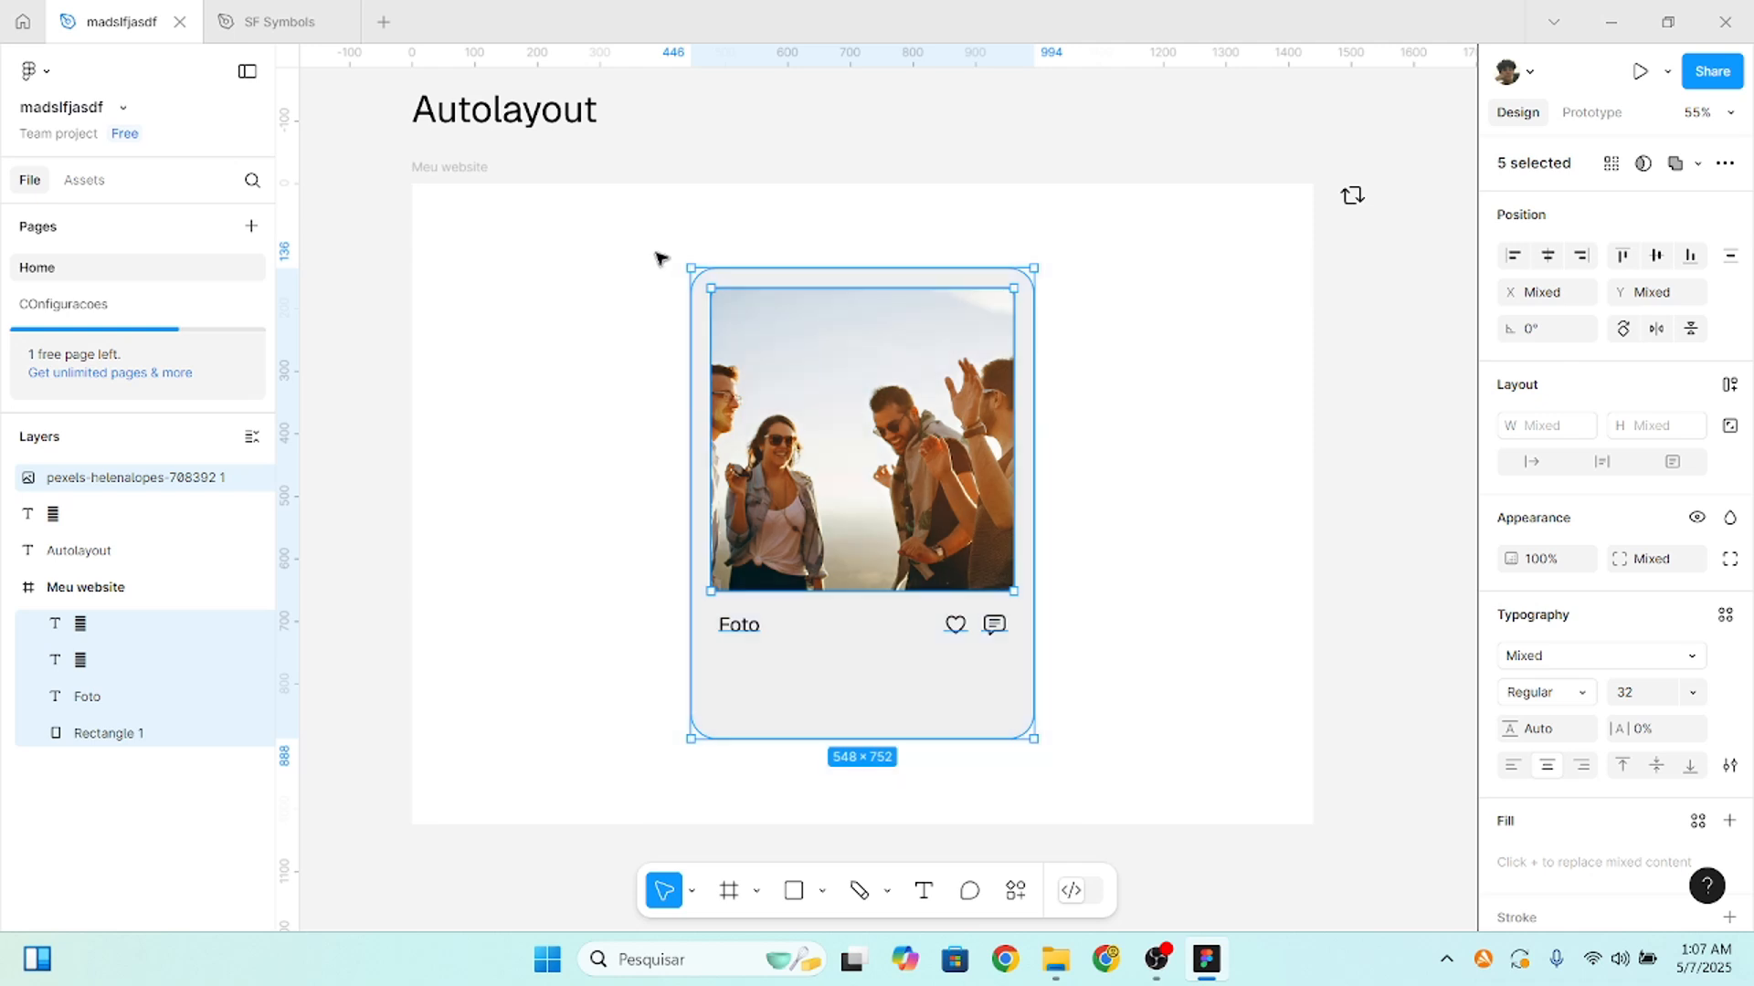
- Left-align the "Foto" caption below the photo and change its text to "Título da foto"
{"action": "left_click", "coordinate": [711, 230]}
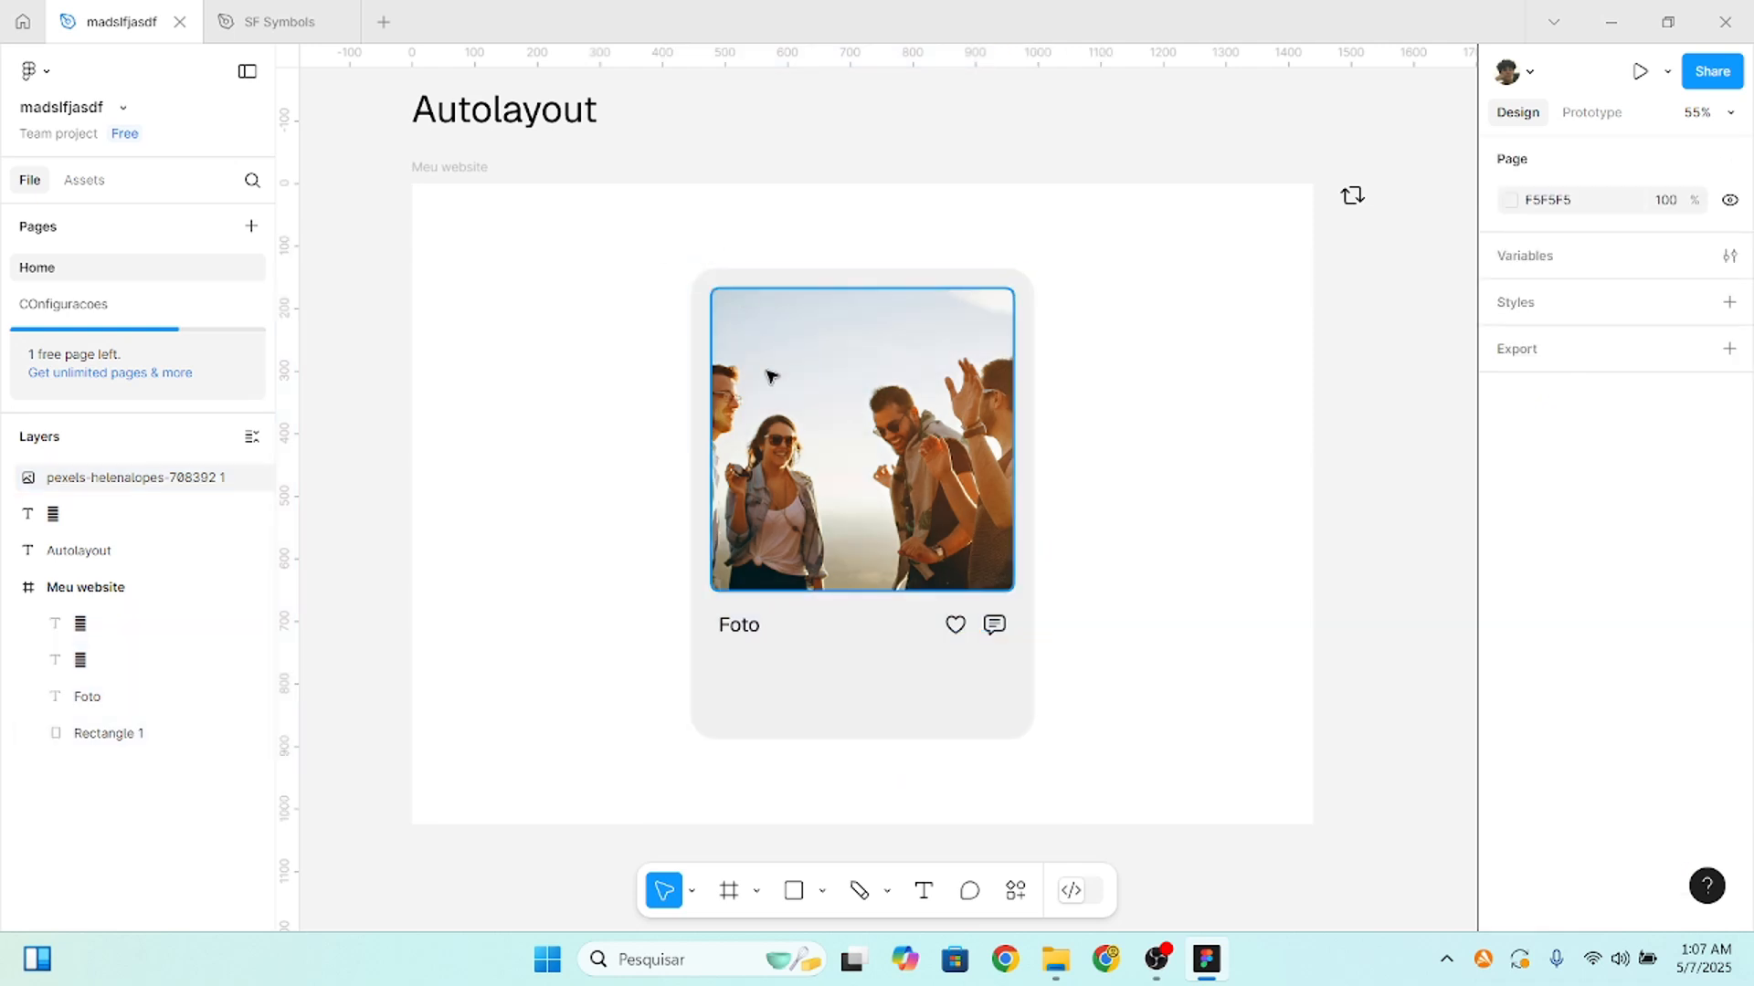
{"action": "double_click", "coordinate": [740, 630]}
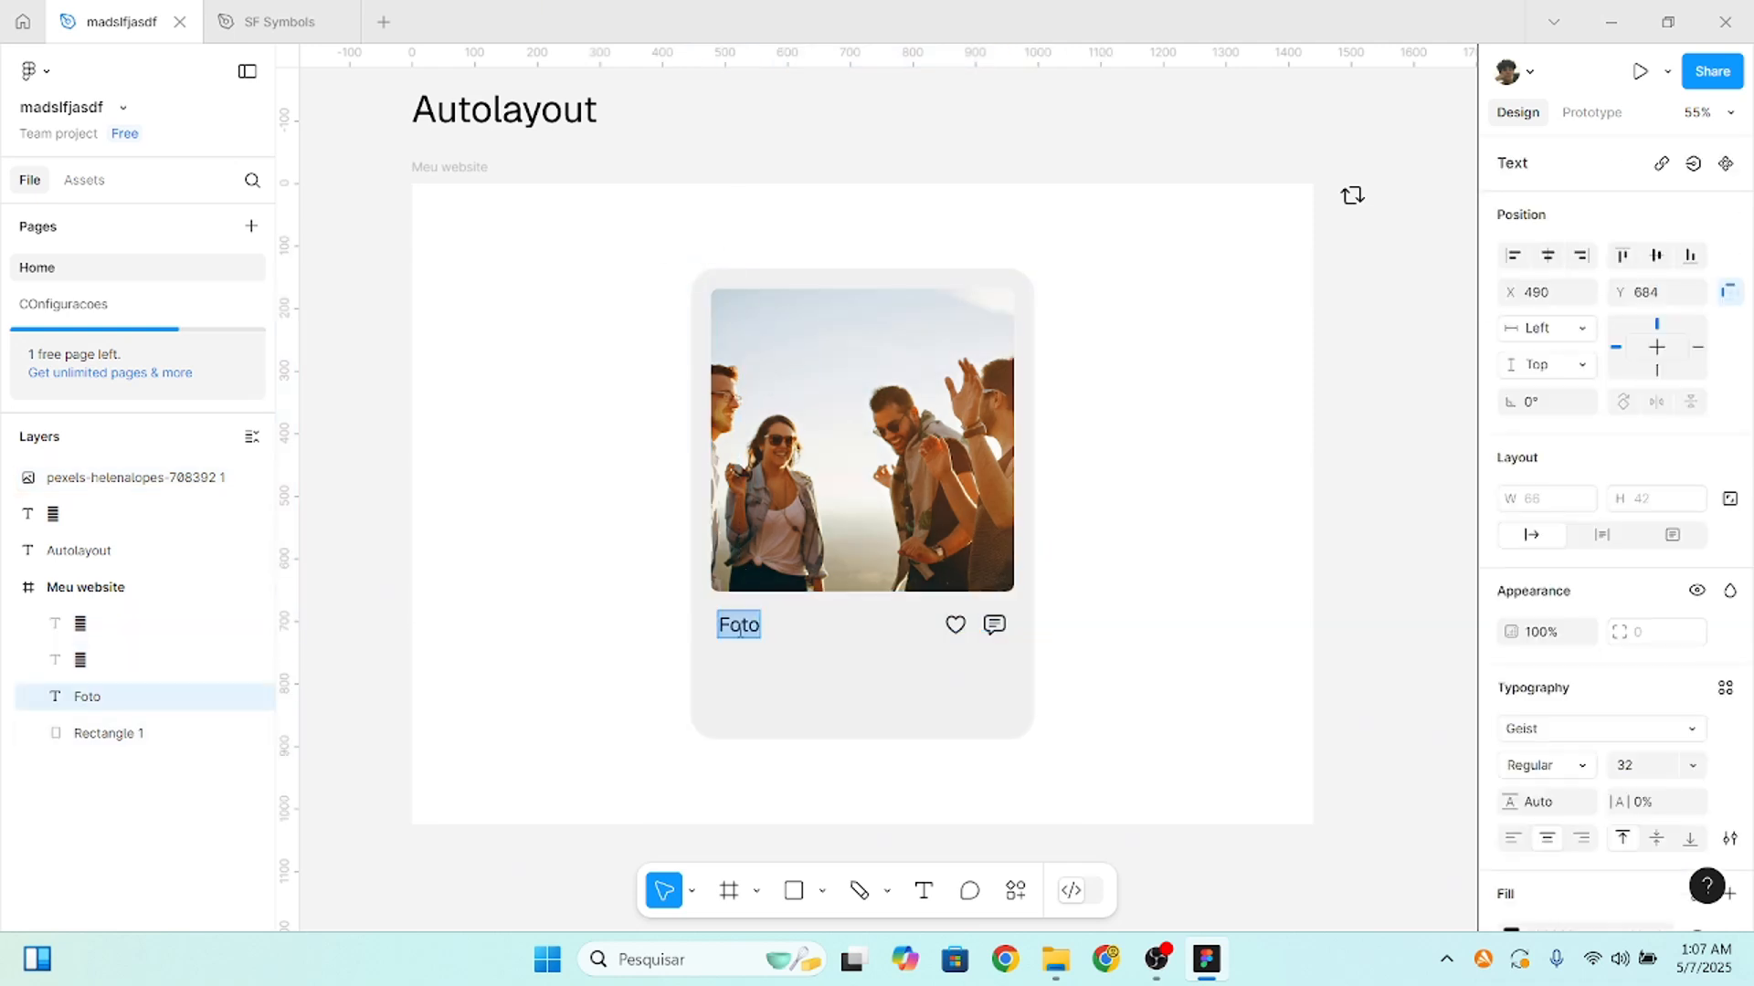
{"action": "type", "text": "T"}
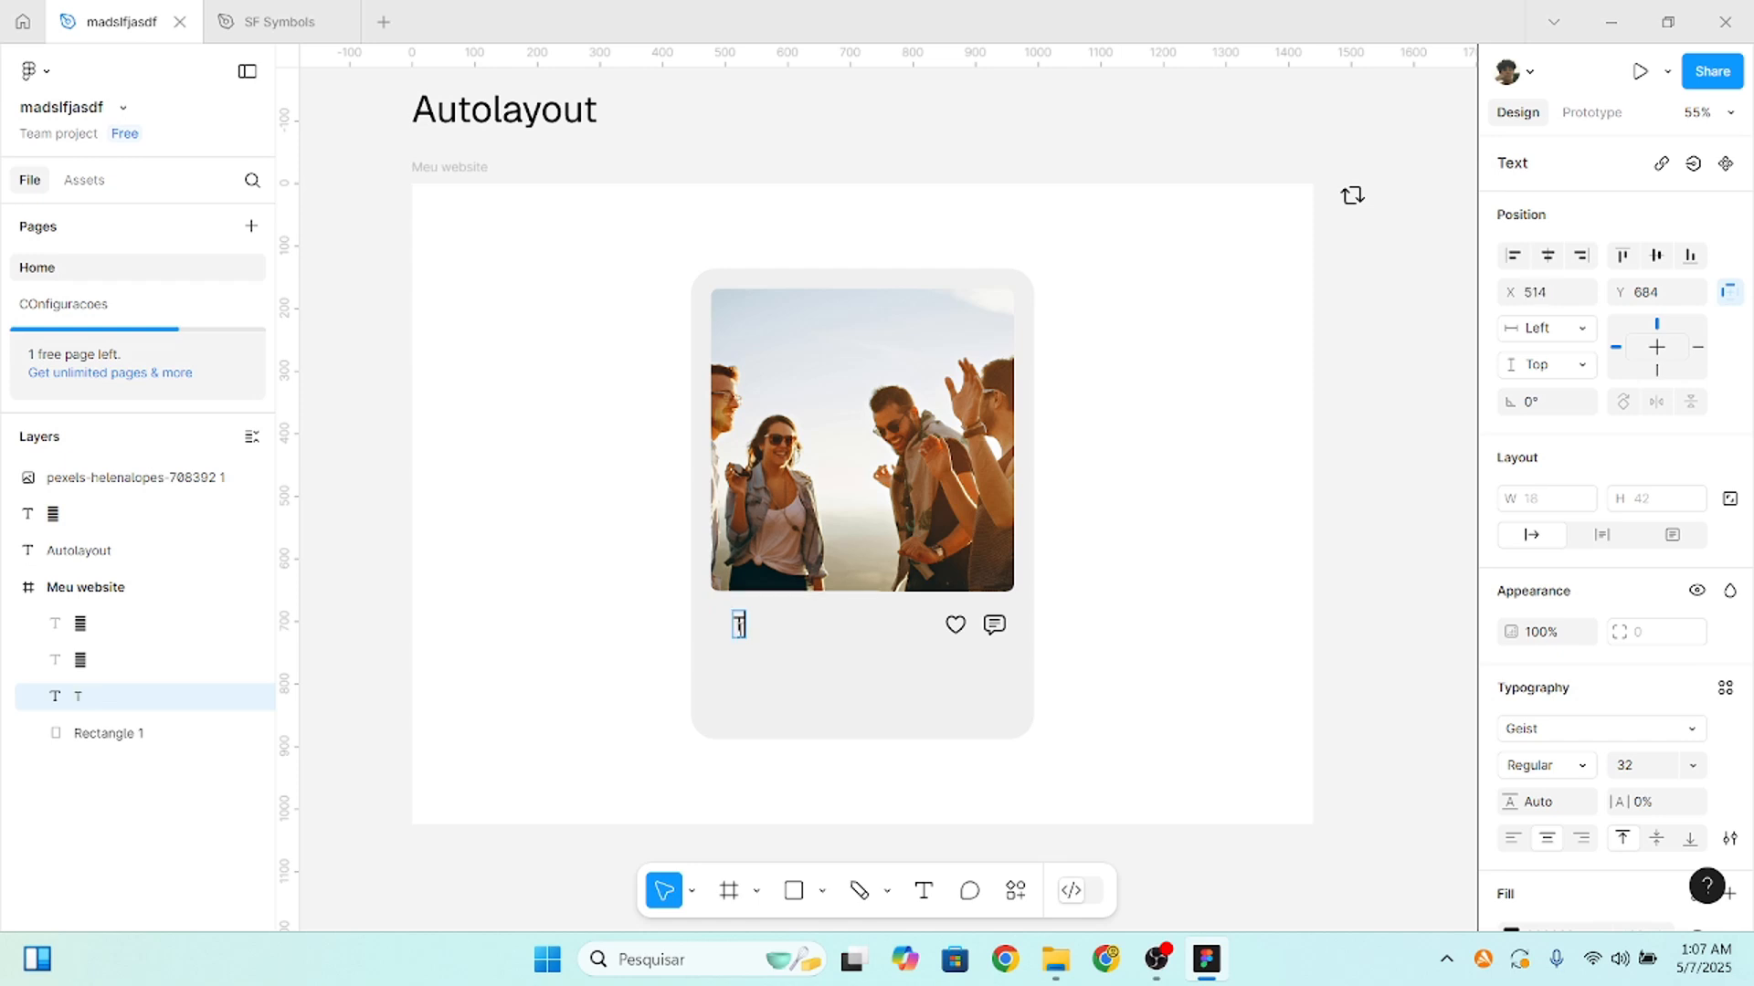
{"action": "key", "text": "ctrl+z"}
{"action": "key", "text": "Escape"}
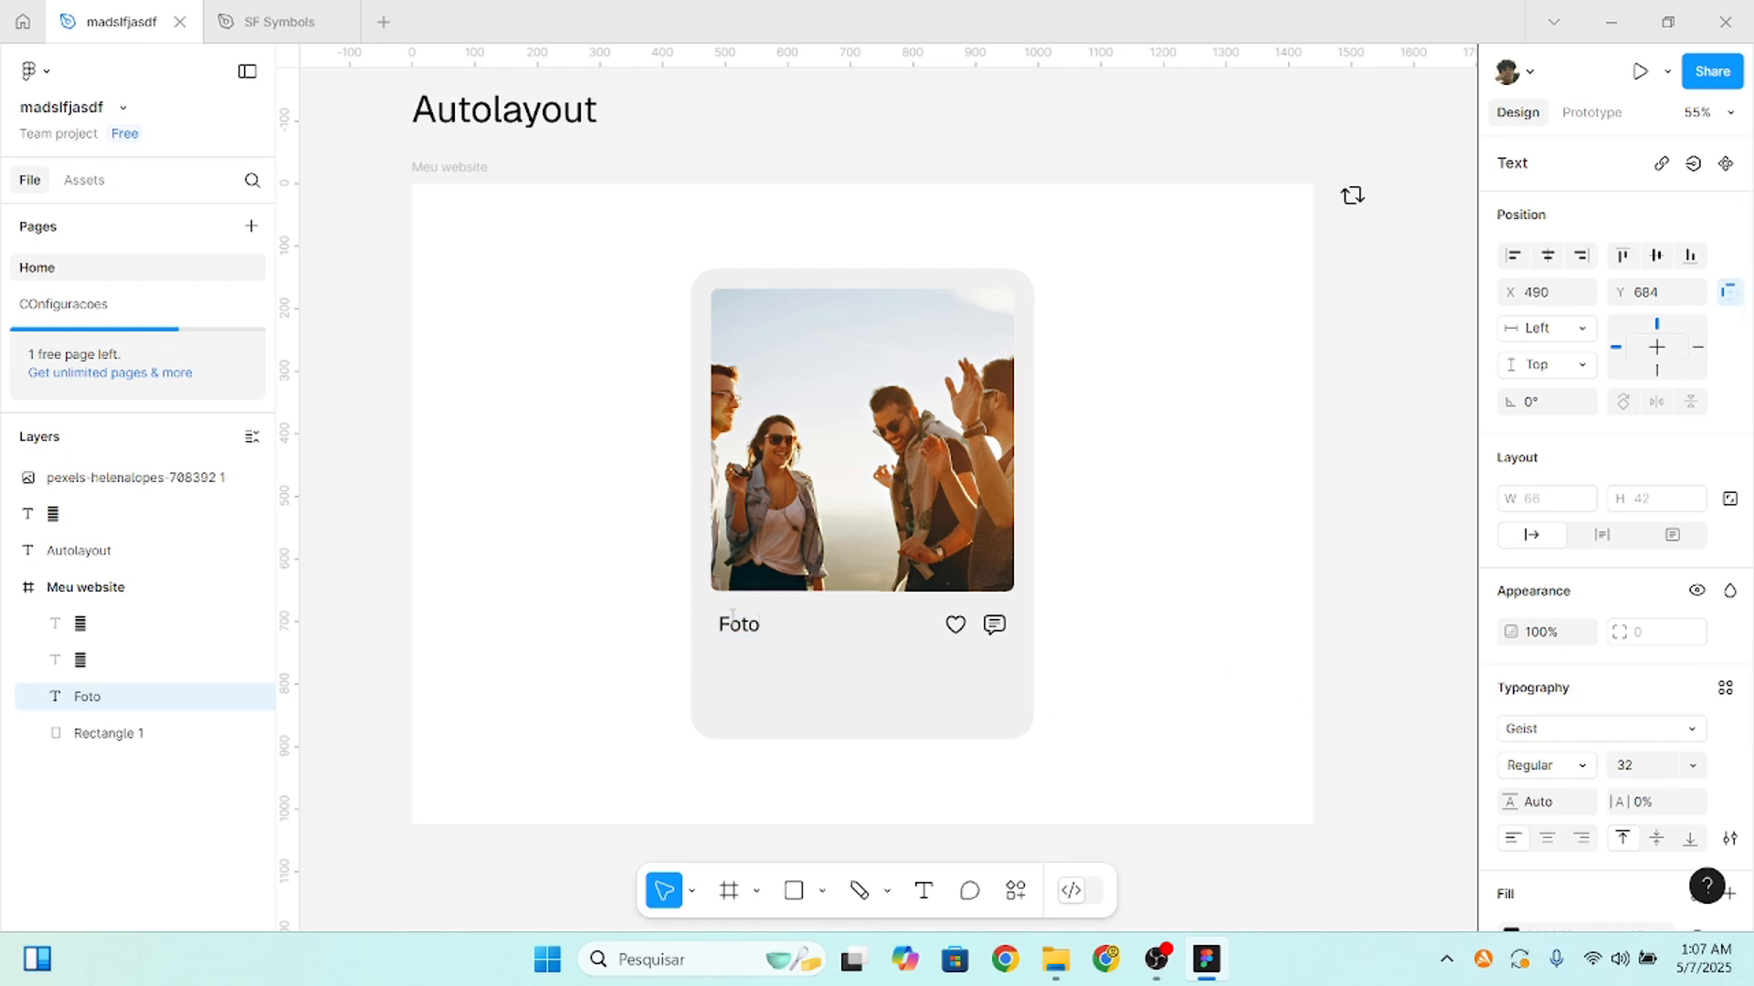
{"action": "double_click", "coordinate": [733, 616]}
{"action": "type", "text": "Titulo"}
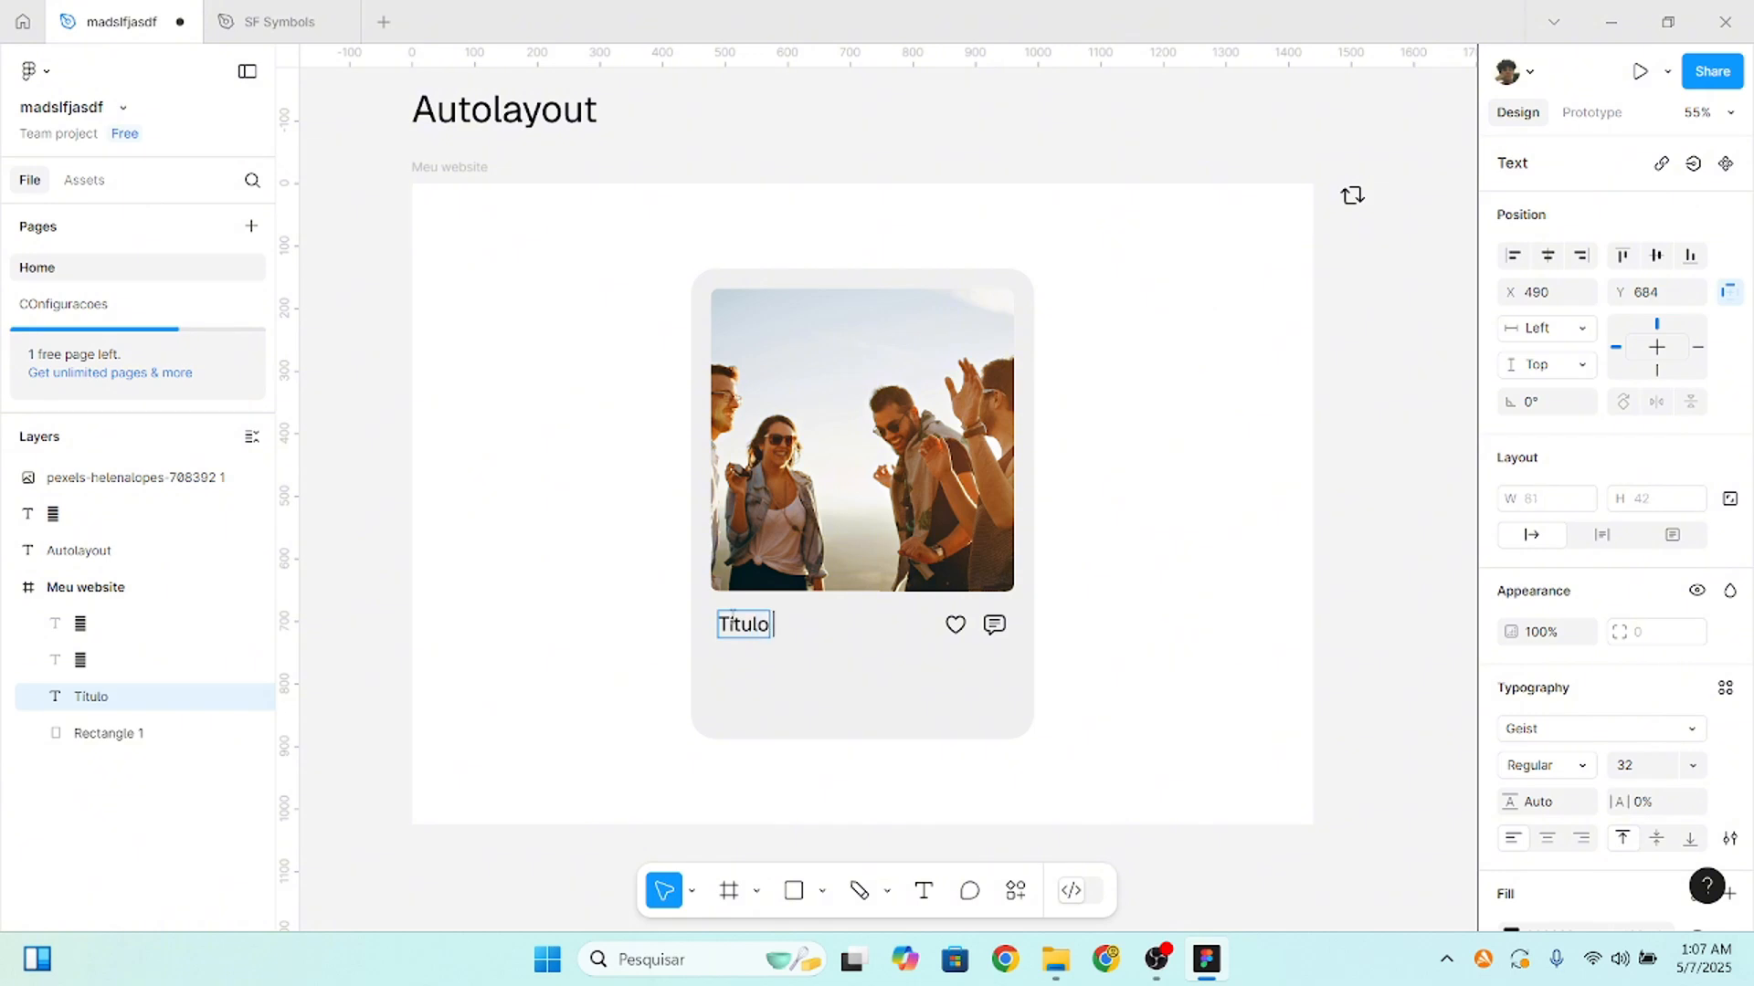
{"action": "type", "text": " da foto"}
{"action": "left_click", "coordinate": [1074, 657]}
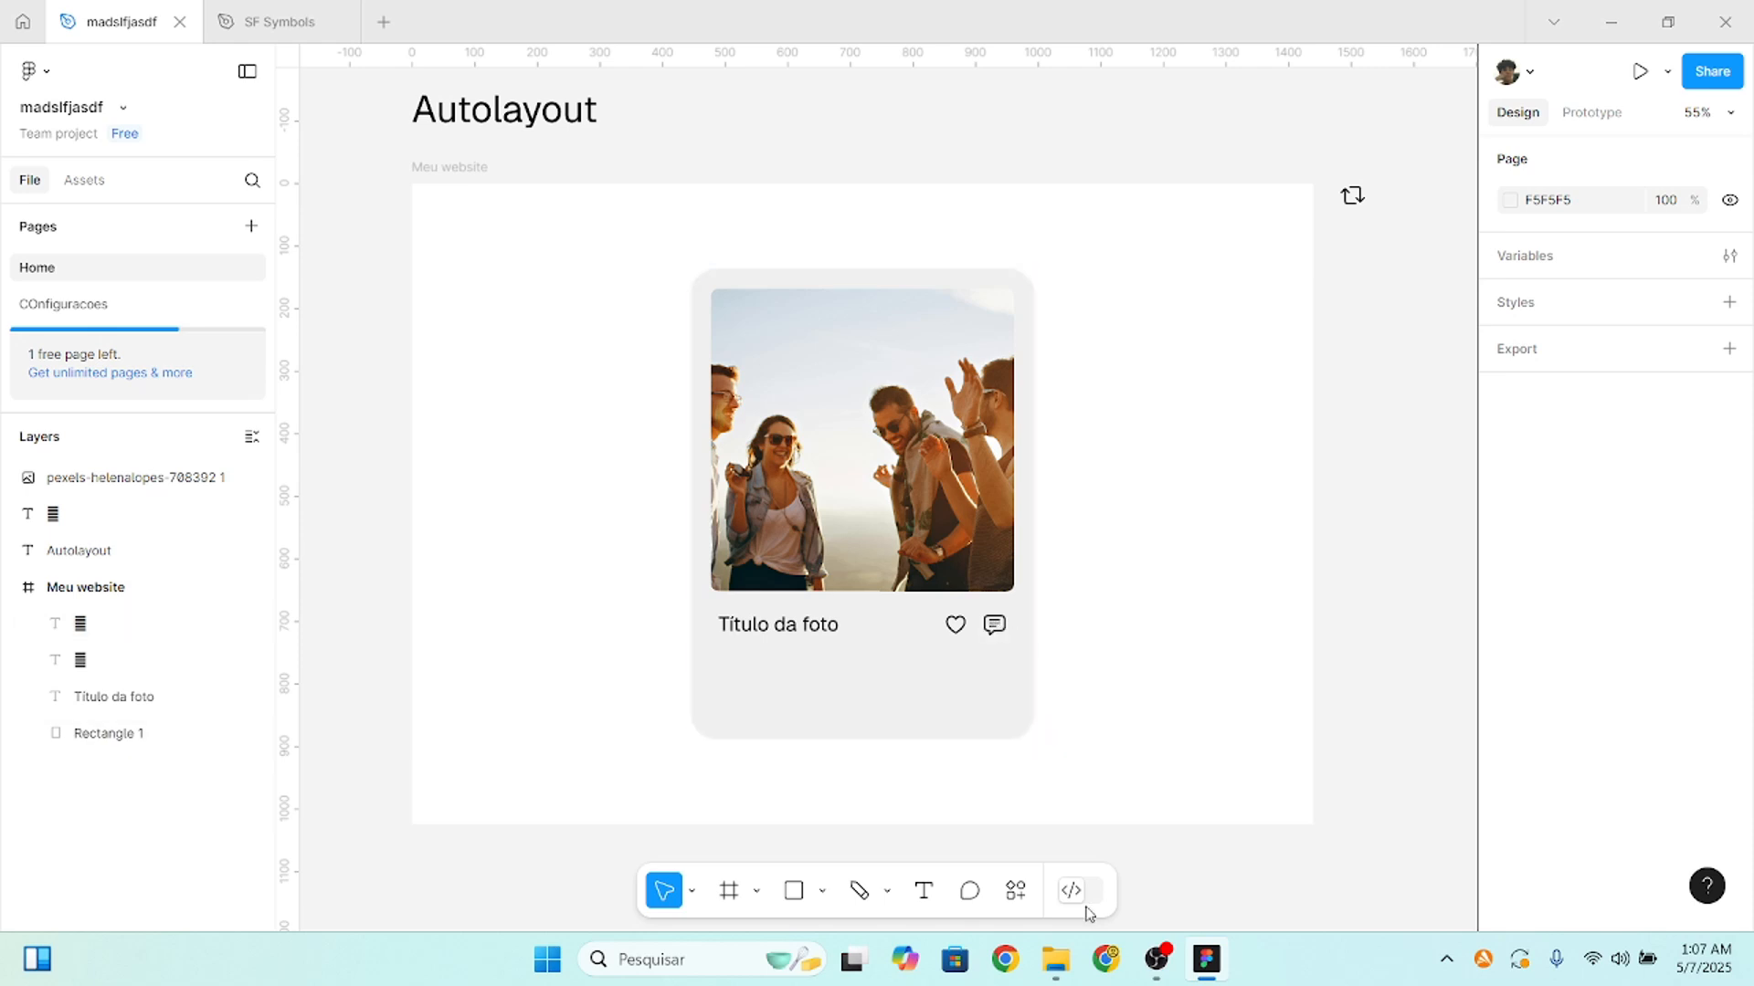
{"action": "left_click_drag", "start_coordinate": [1146, 854], "coordinate": [599, 257]}
{"action": "left_click", "coordinate": [767, 149]}
{"action": "left_click", "coordinate": [1351, 191]}
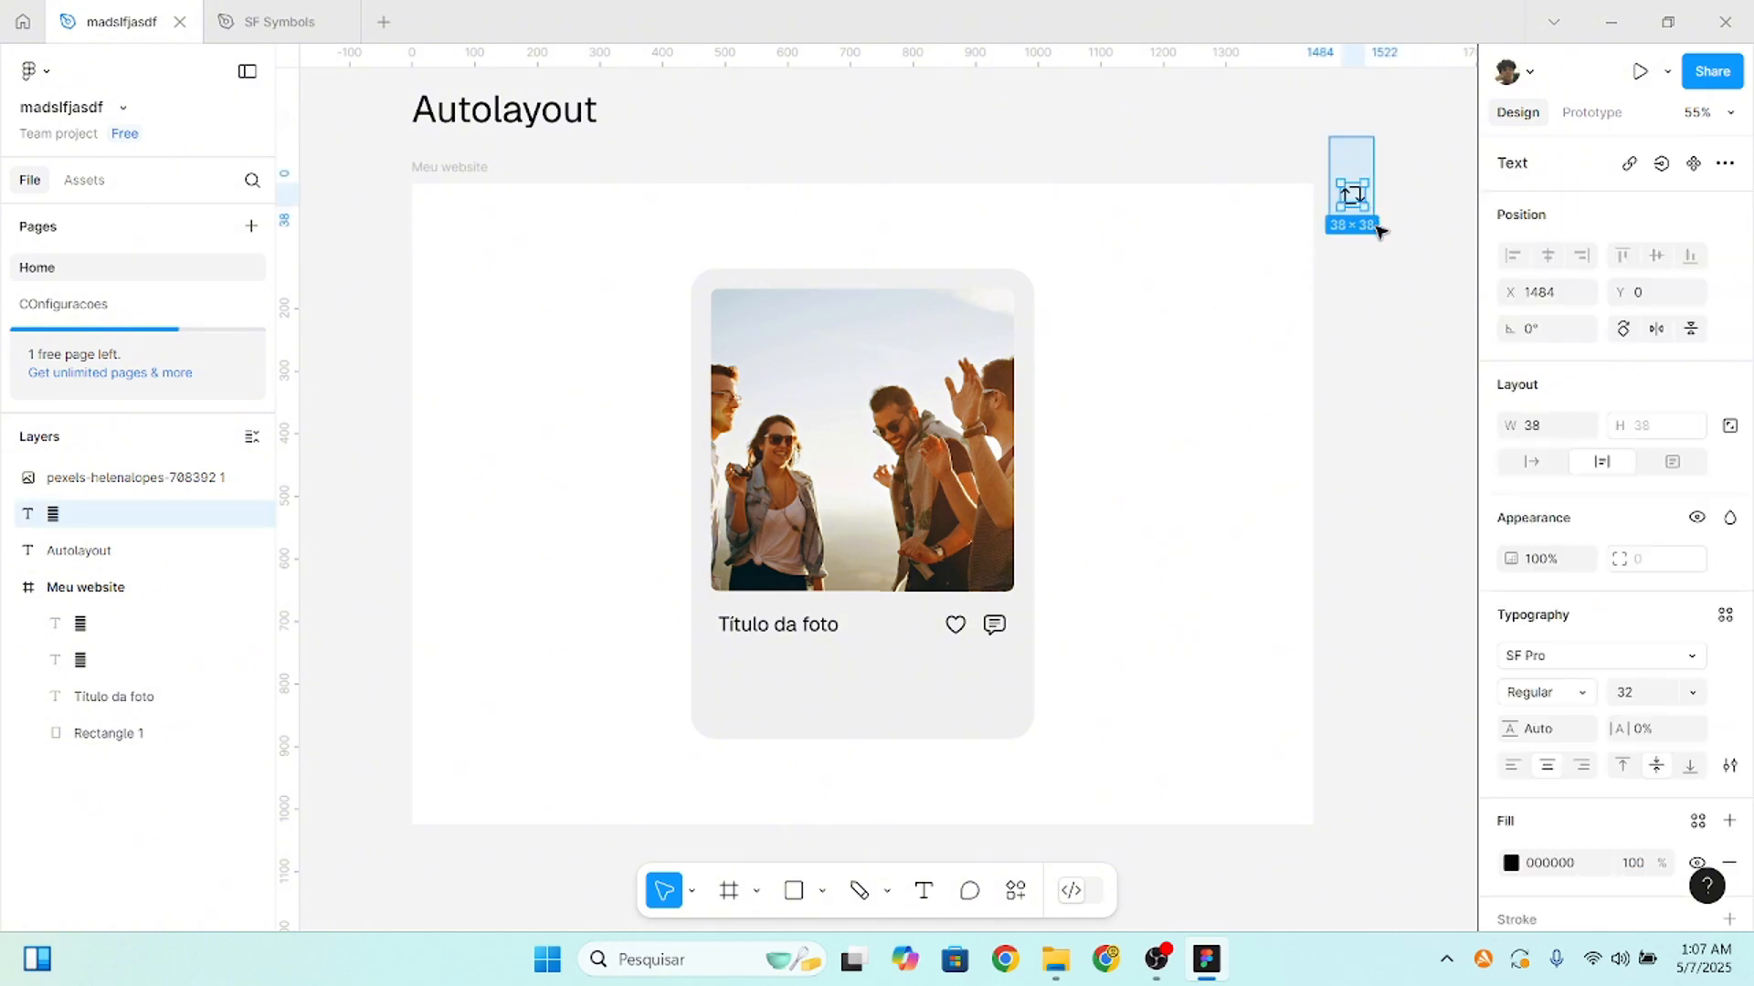
{"action": "left_click", "coordinate": [1382, 235]}
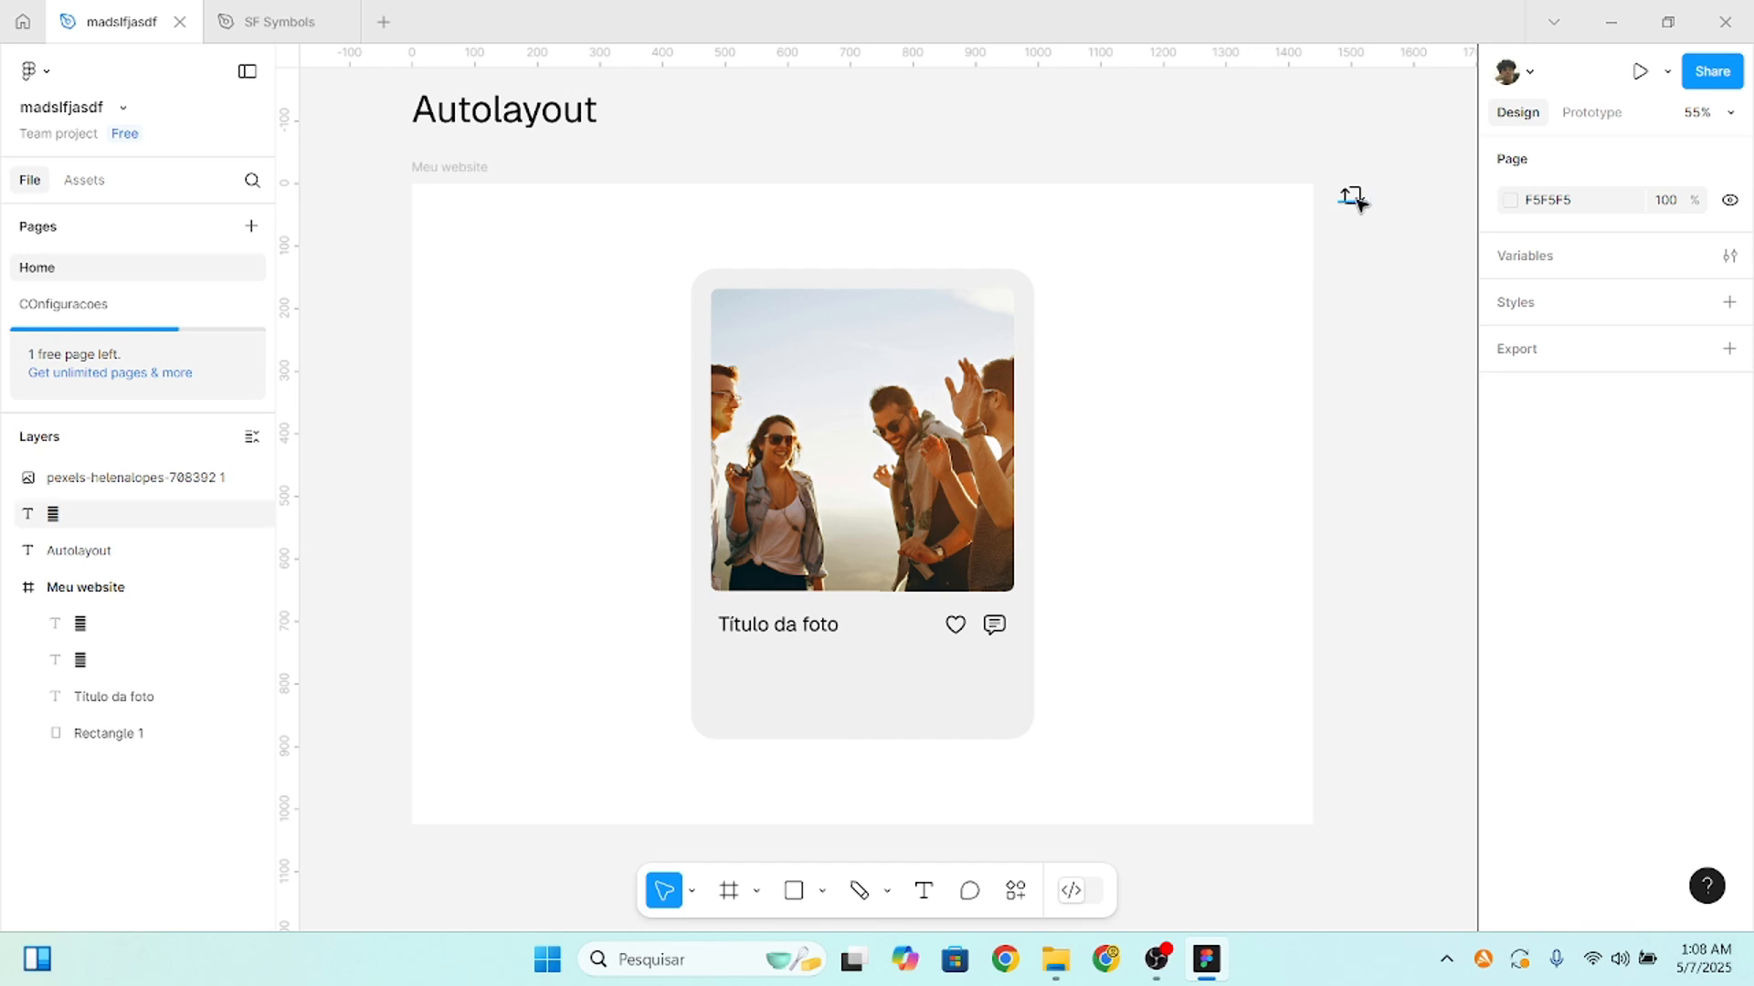
- Move the repost icon from outside the frame into the card's caption row, just before the heart icon
{"action": "left_click_drag", "start_coordinate": [1359, 203], "coordinate": [1370, 585]}
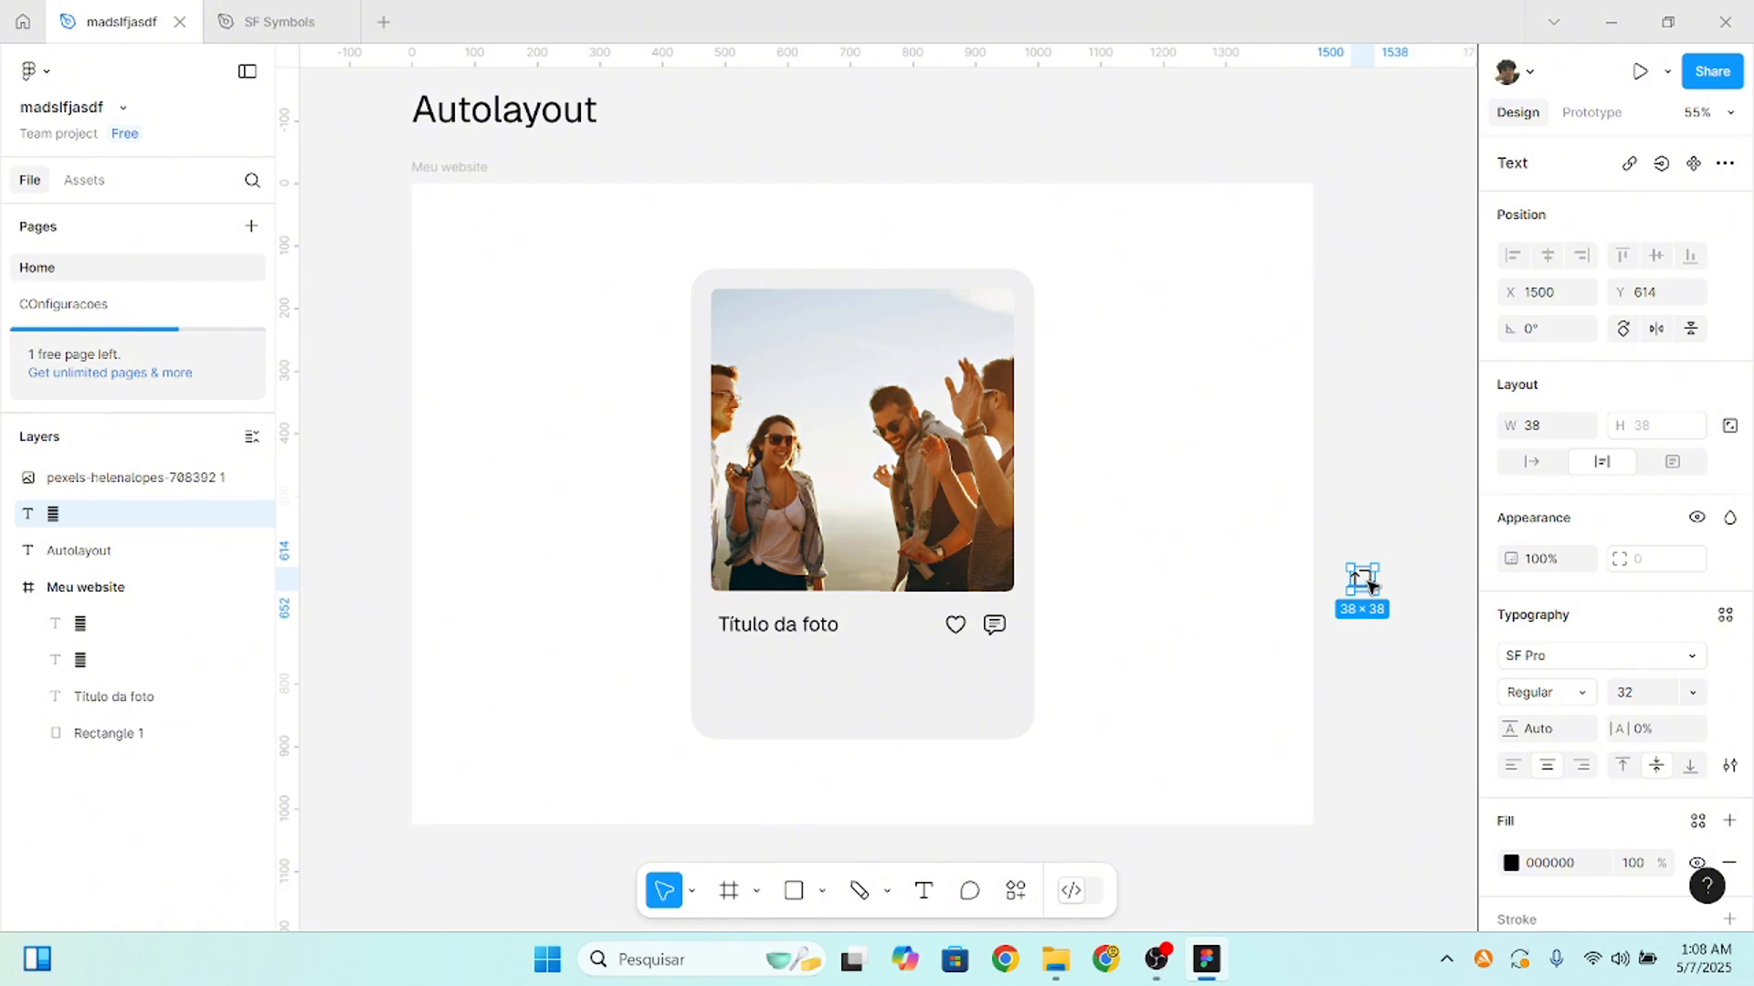
{"action": "scroll", "coordinate": [1358, 658], "scroll_direction": "up", "scroll_amount": 3}
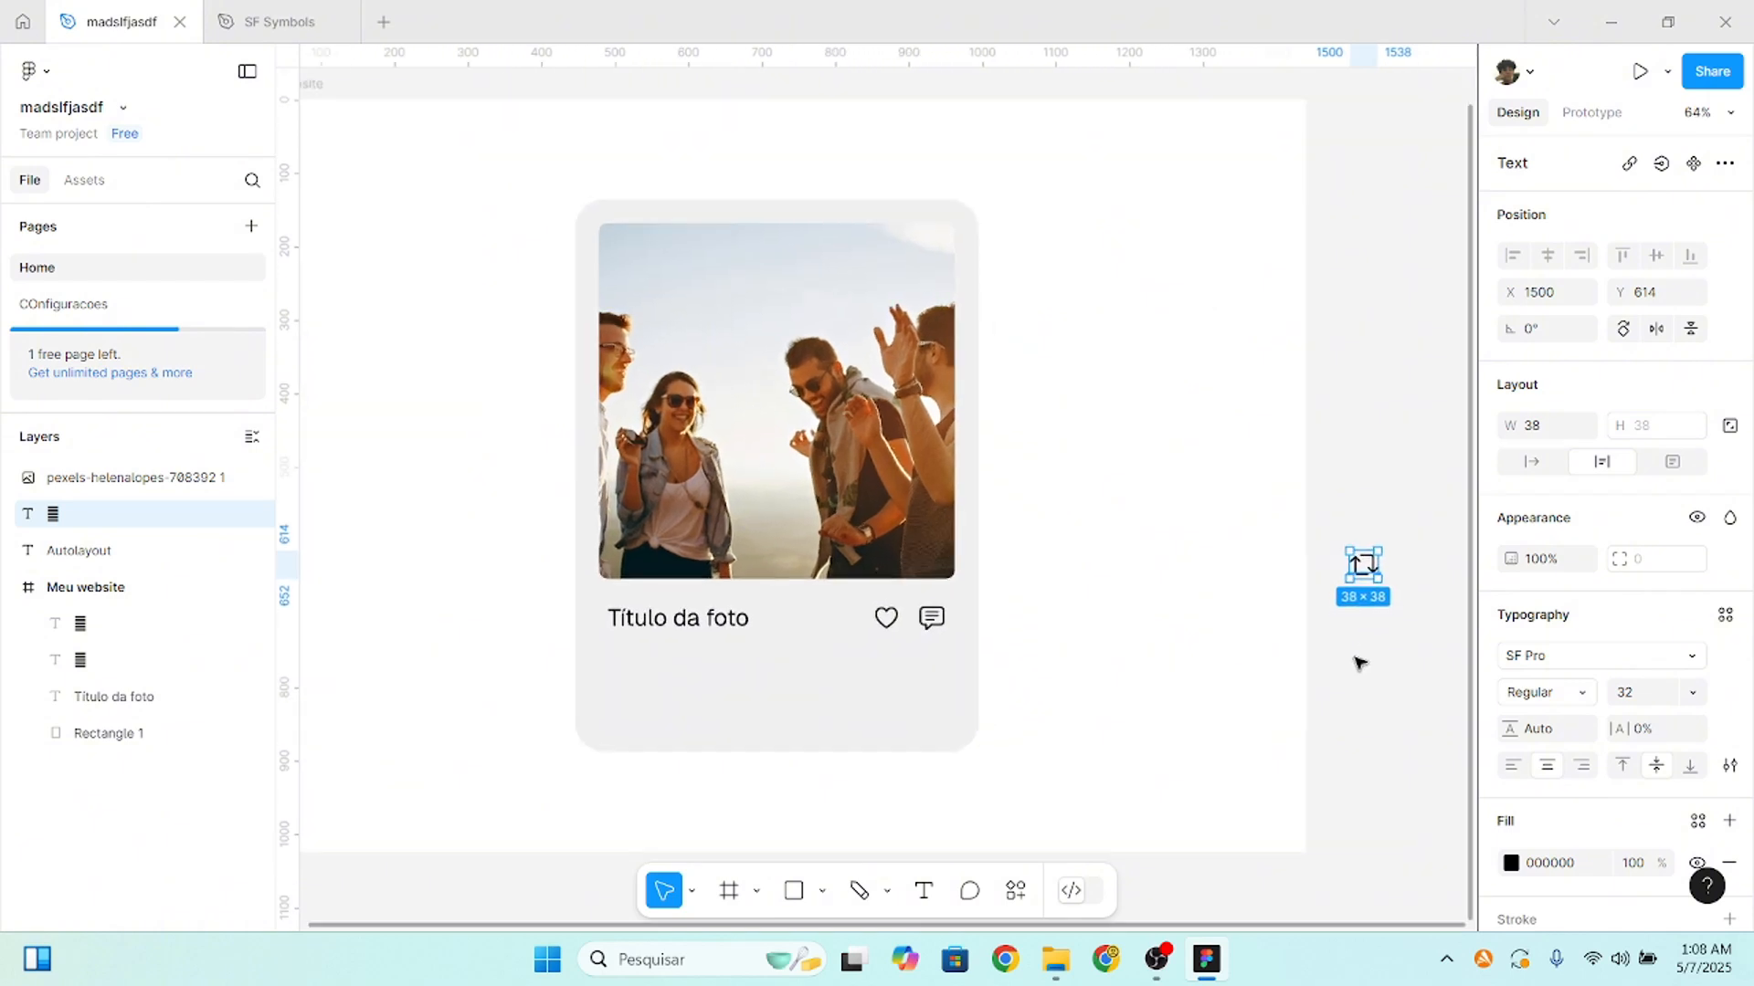
{"action": "scroll", "coordinate": [1361, 648], "scroll_direction": "up", "scroll_amount": 1}
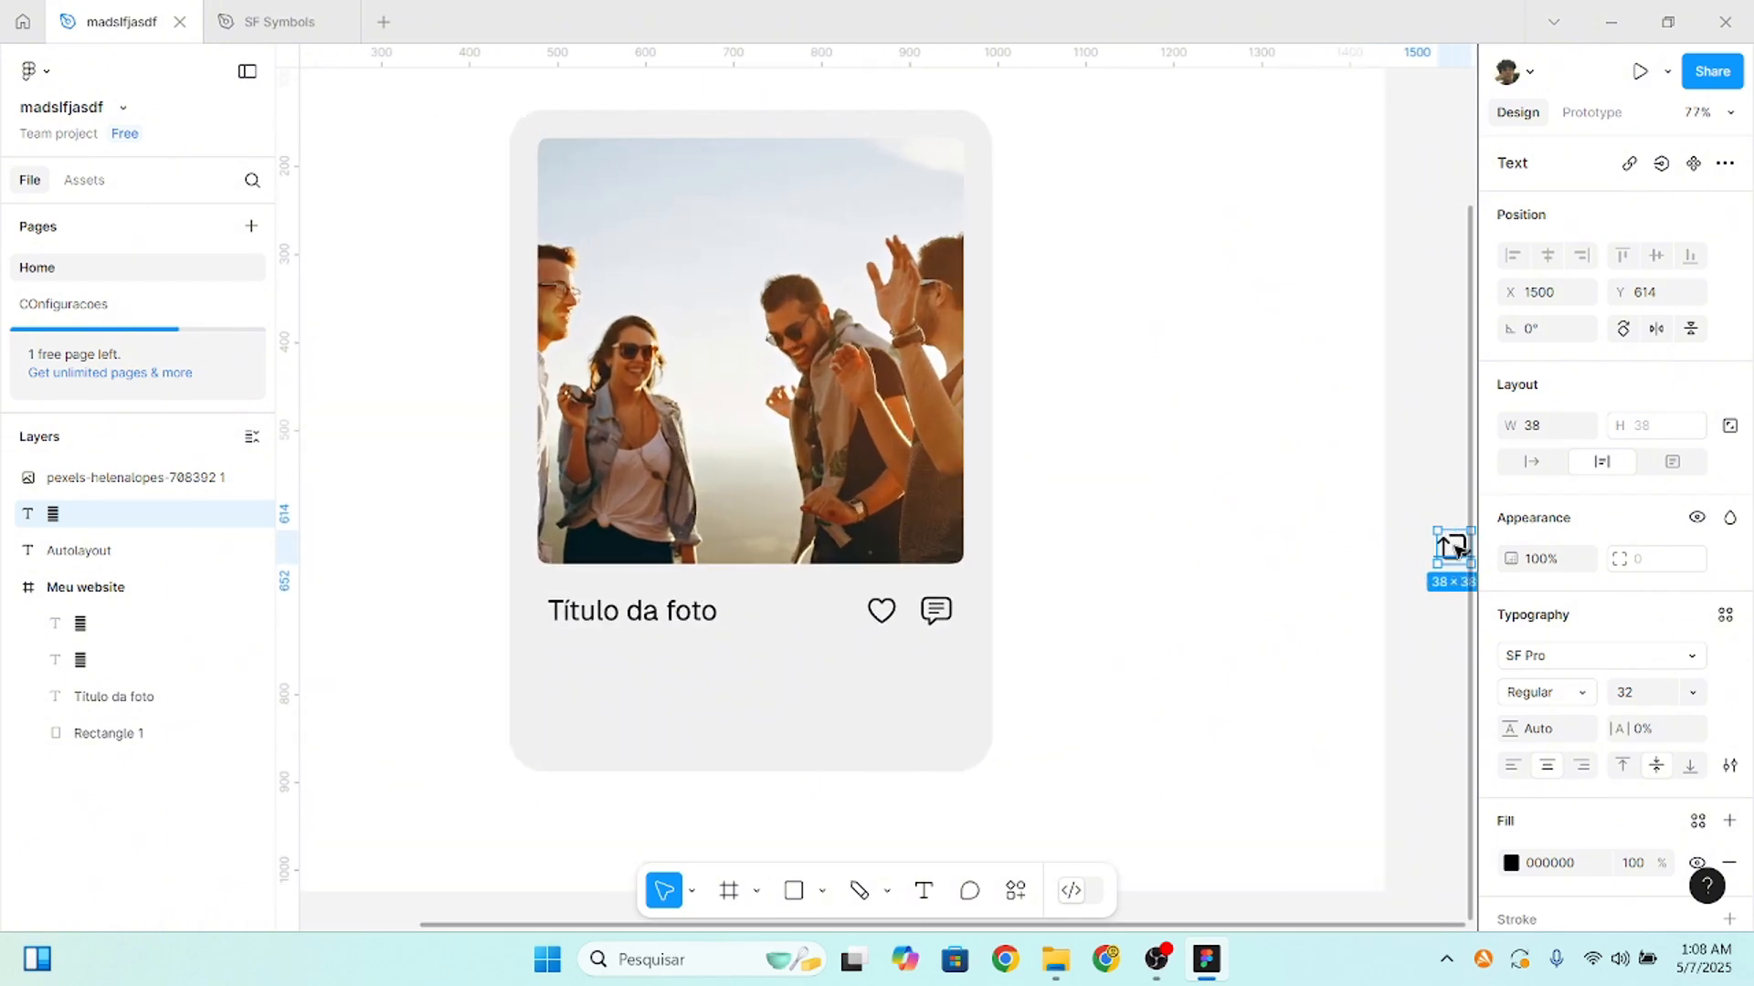
{"action": "left_click_drag", "start_coordinate": [1456, 551], "coordinate": [827, 614]}
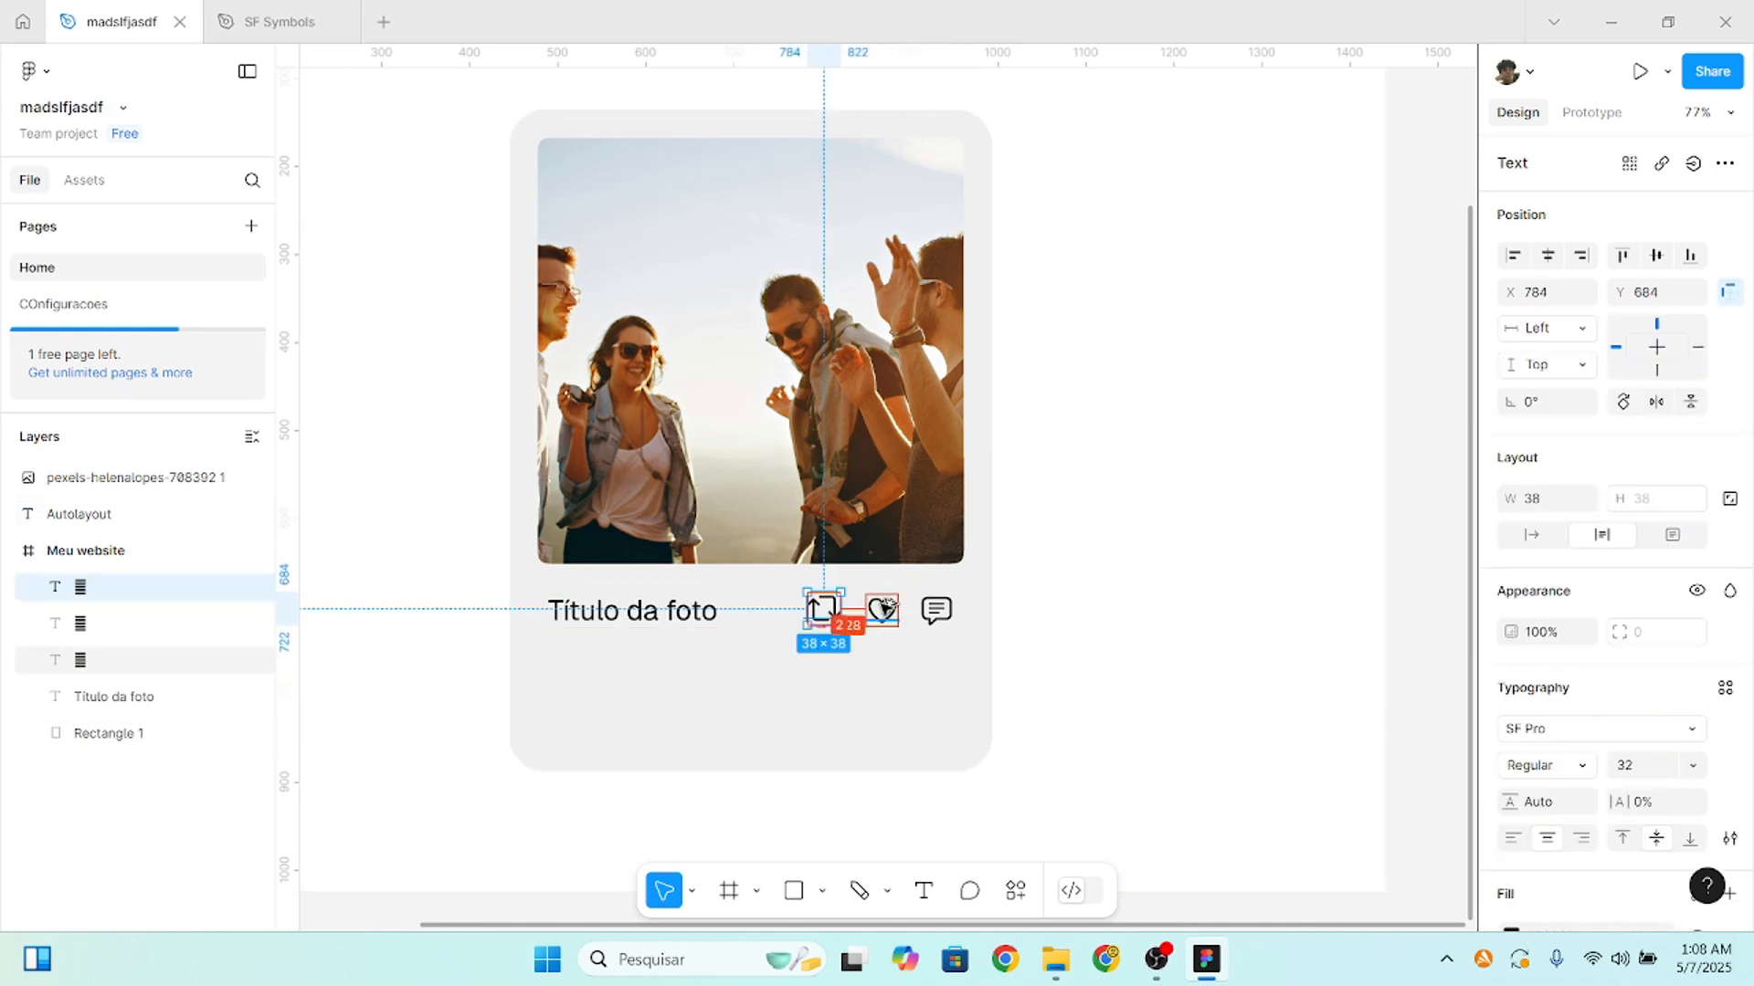
- Measure the gap between the heart and comment icons, and nudge the repost icon 4 px toward the heart for a matching 24 px gap
{"action": "scroll", "coordinate": [881, 619], "scroll_direction": "up", "scroll_amount": 1}
{"action": "scroll", "coordinate": [882, 620], "scroll_direction": "up", "scroll_amount": 3}
{"action": "left_click", "coordinate": [882, 614]}
{"action": "scroll", "coordinate": [932, 618], "scroll_direction": "left", "scroll_amount": 3}
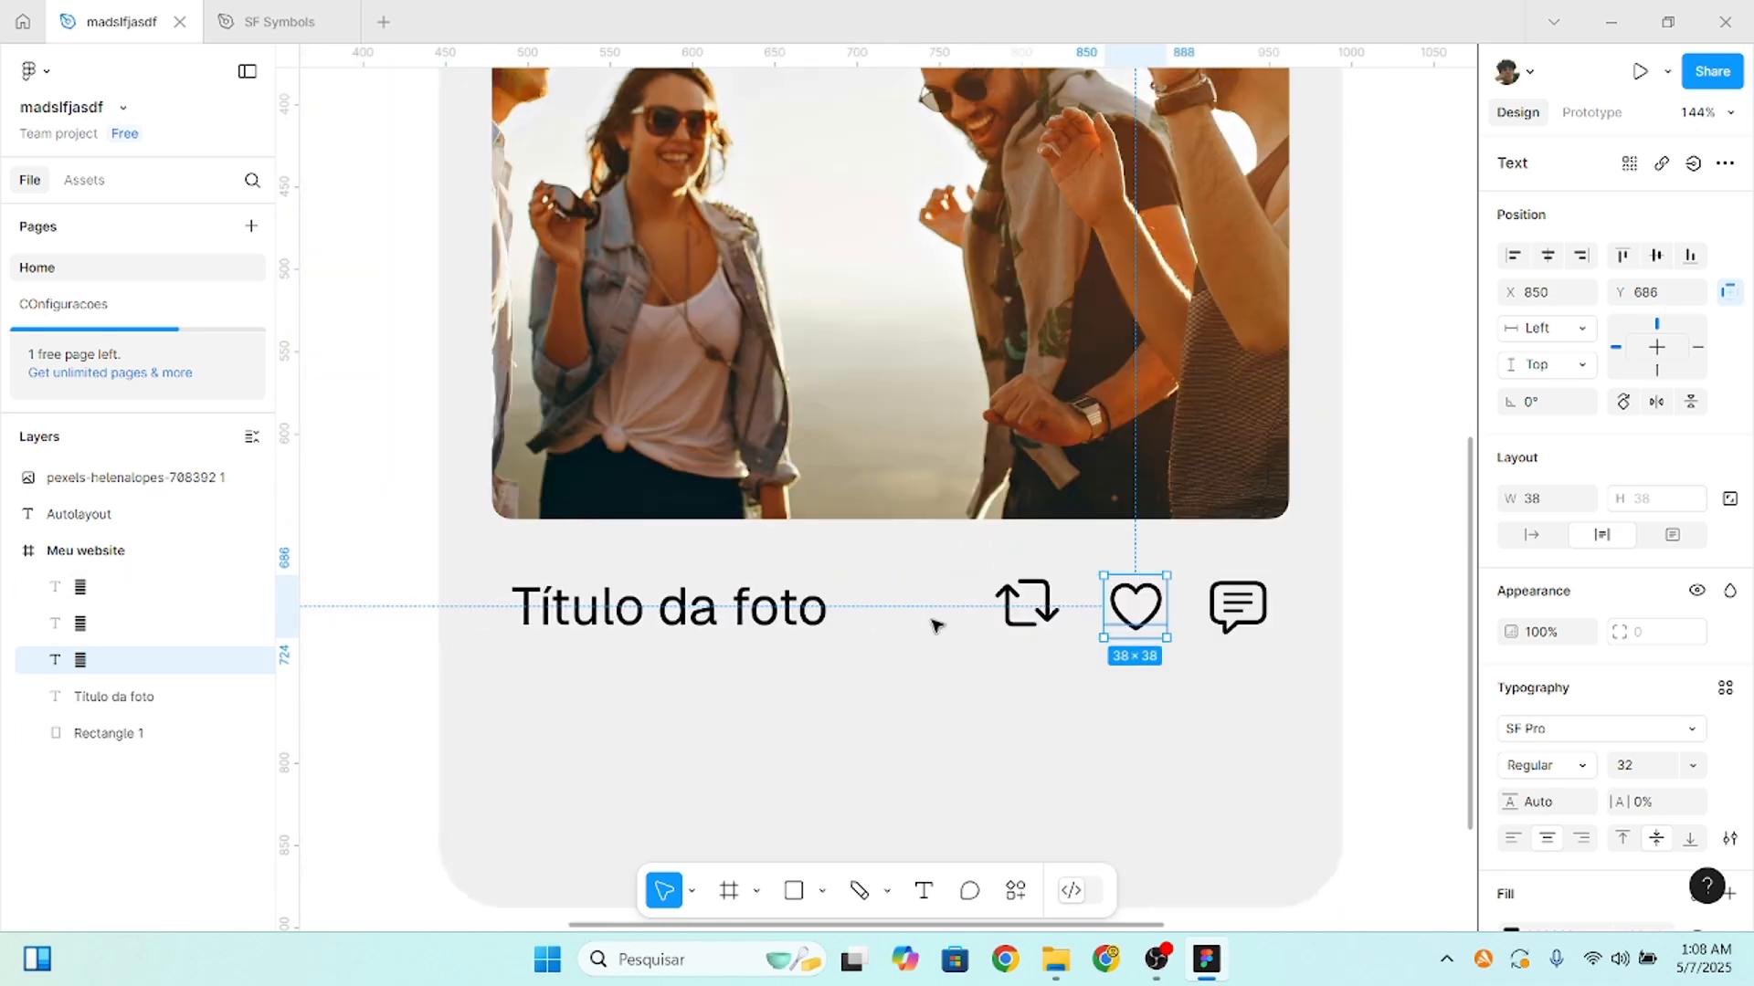
{"action": "scroll", "coordinate": [959, 629], "scroll_direction": "down", "scroll_amount": 1}
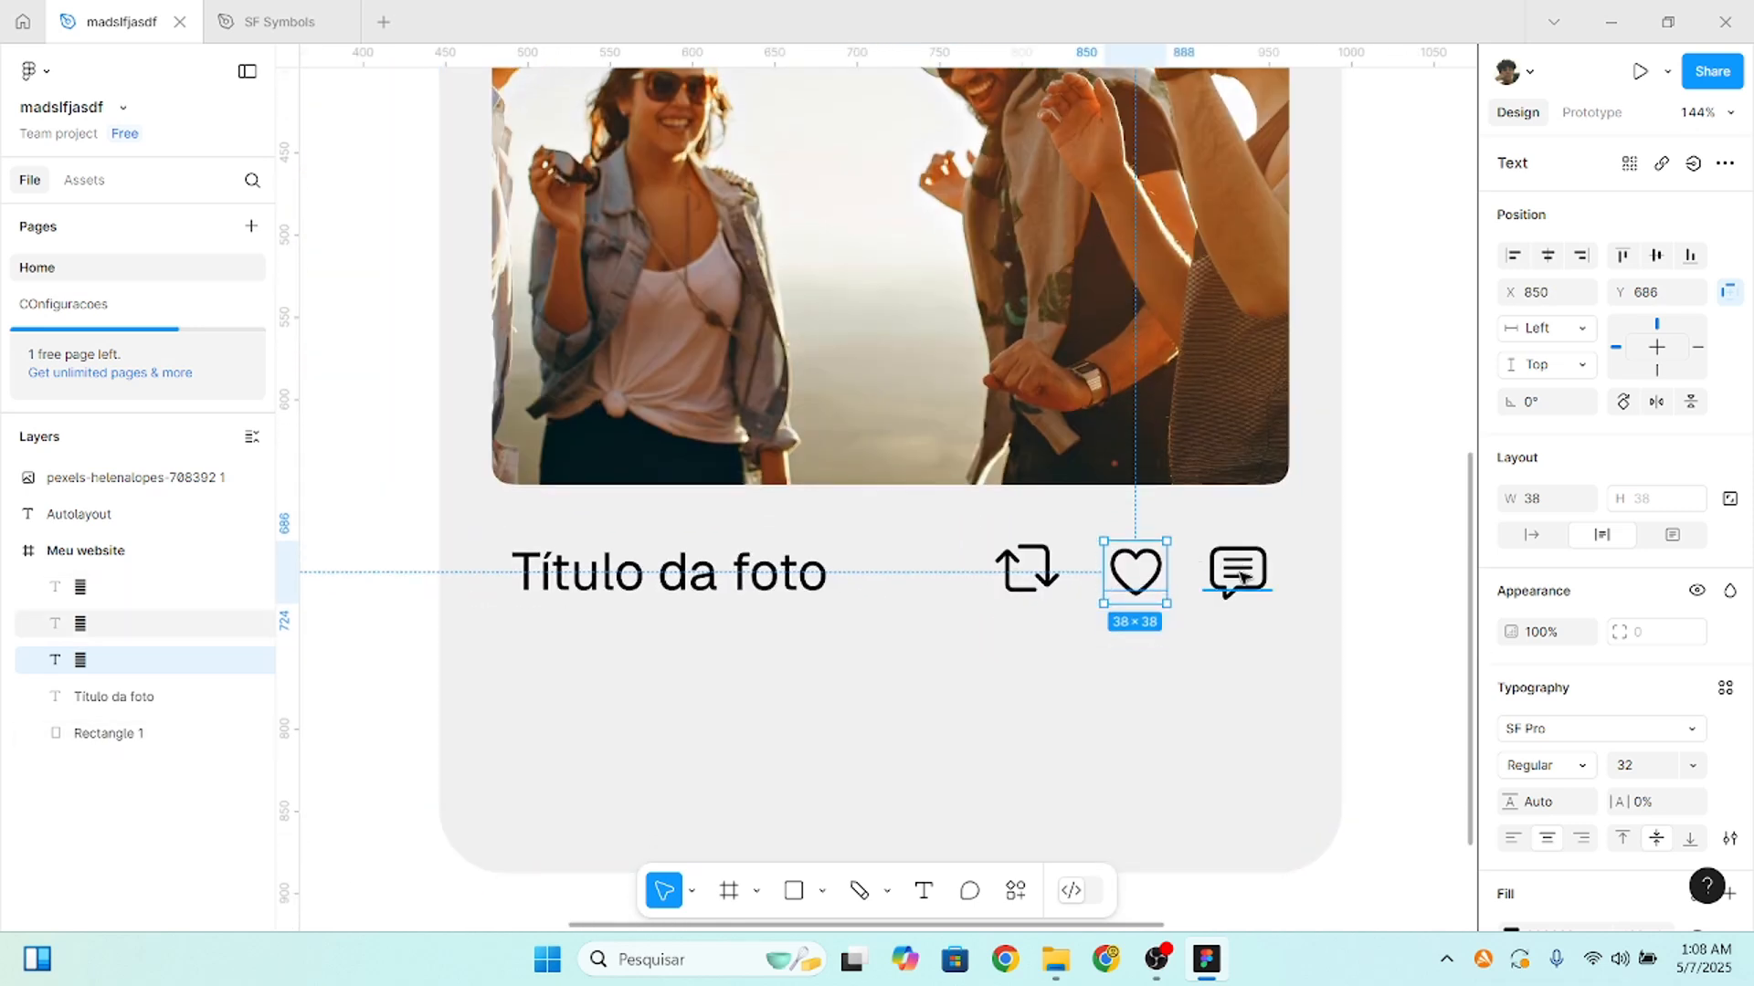
{"action": "key", "text": "alt"}
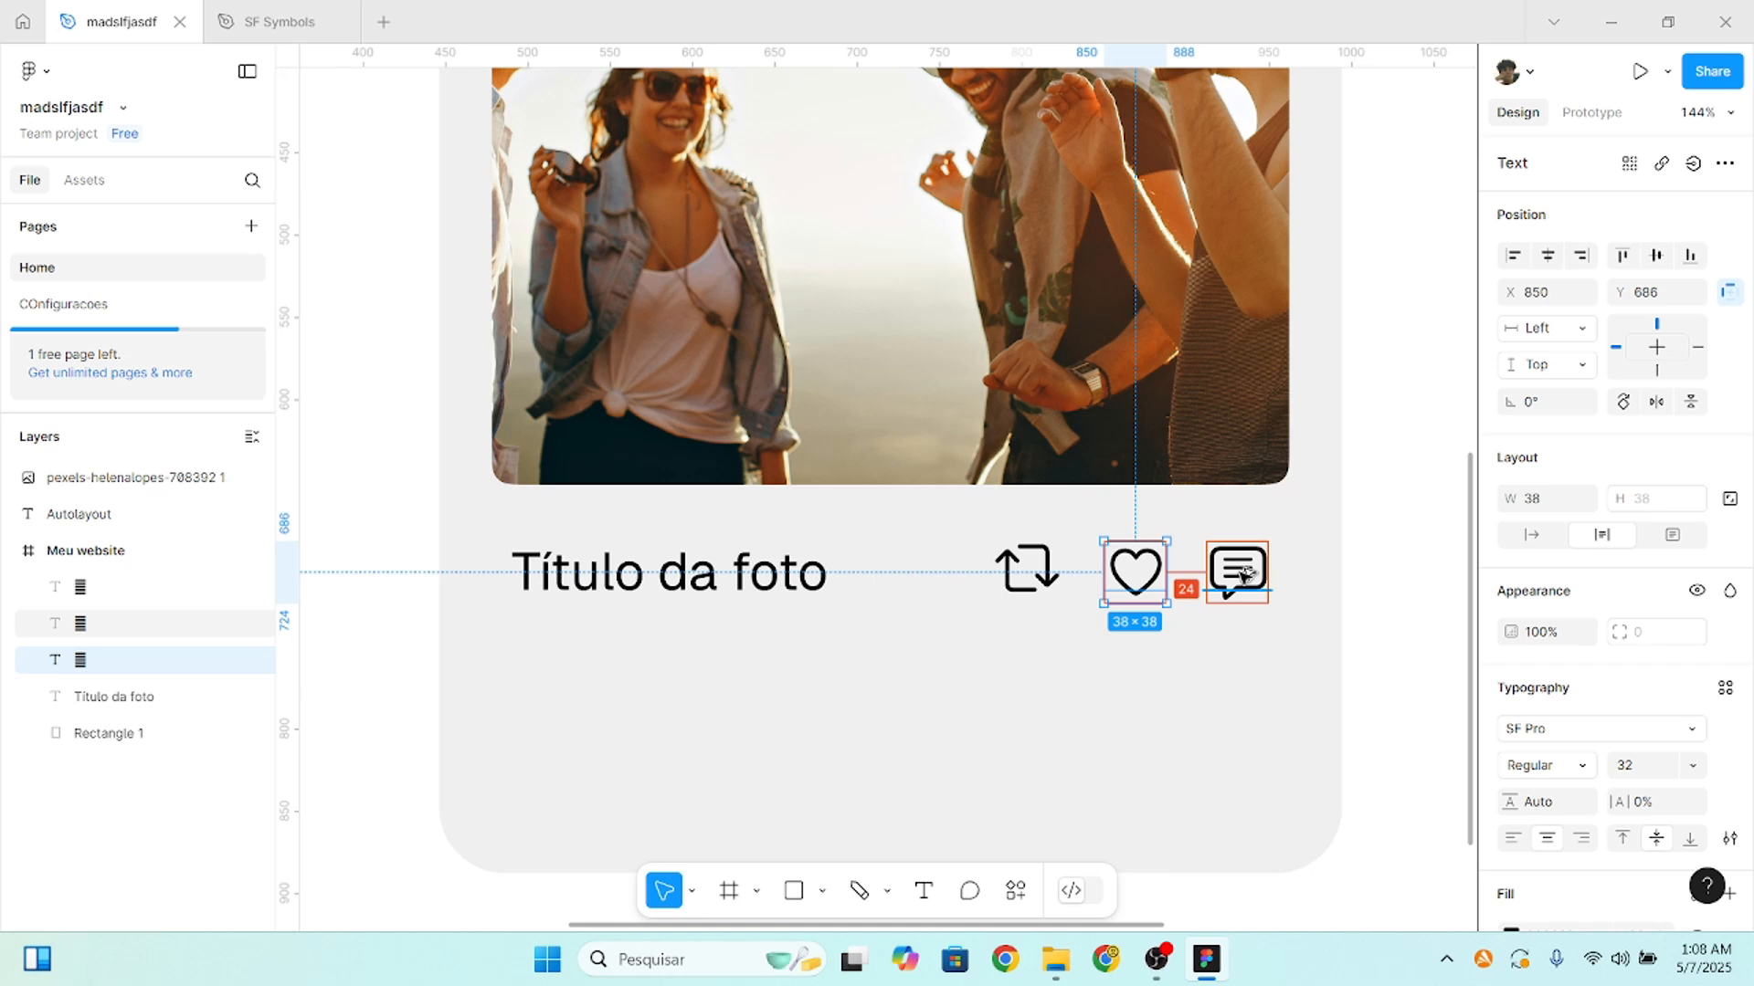
{"action": "left_click", "coordinate": [1027, 568]}
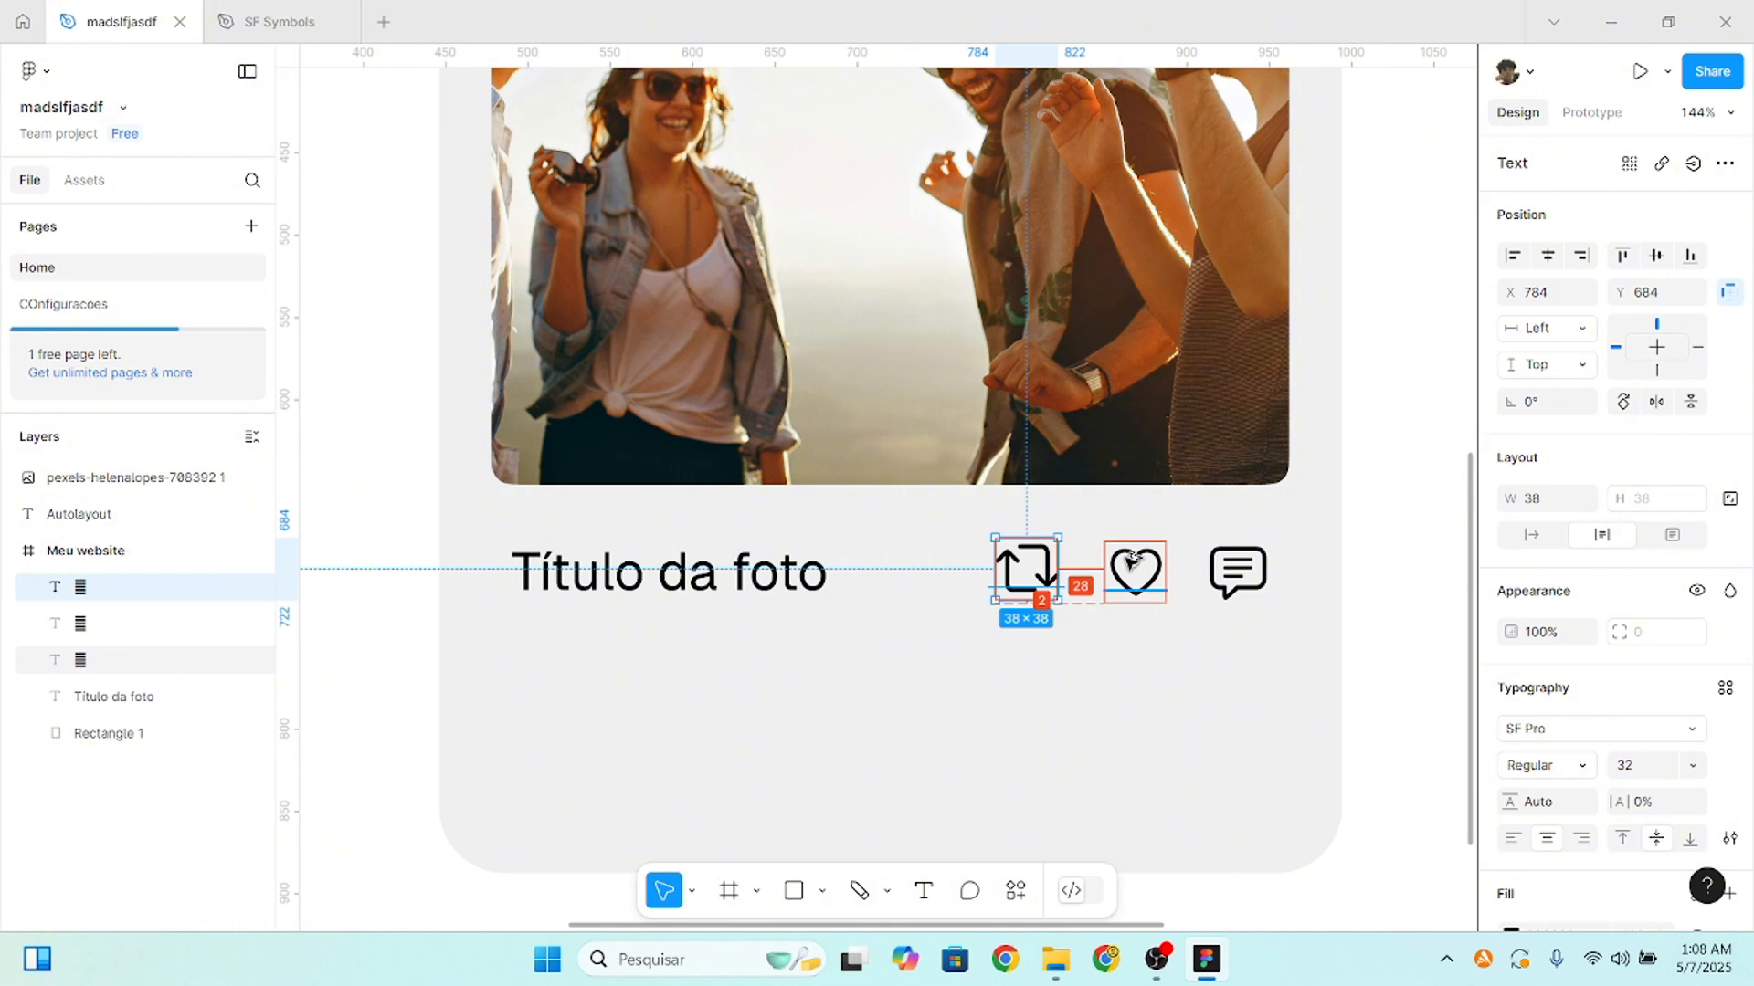
{"action": "key", "text": "Right"}
{"action": "key", "text": "Right"}
{"action": "key", "text": "Right"}
{"action": "key", "text": "Right"}
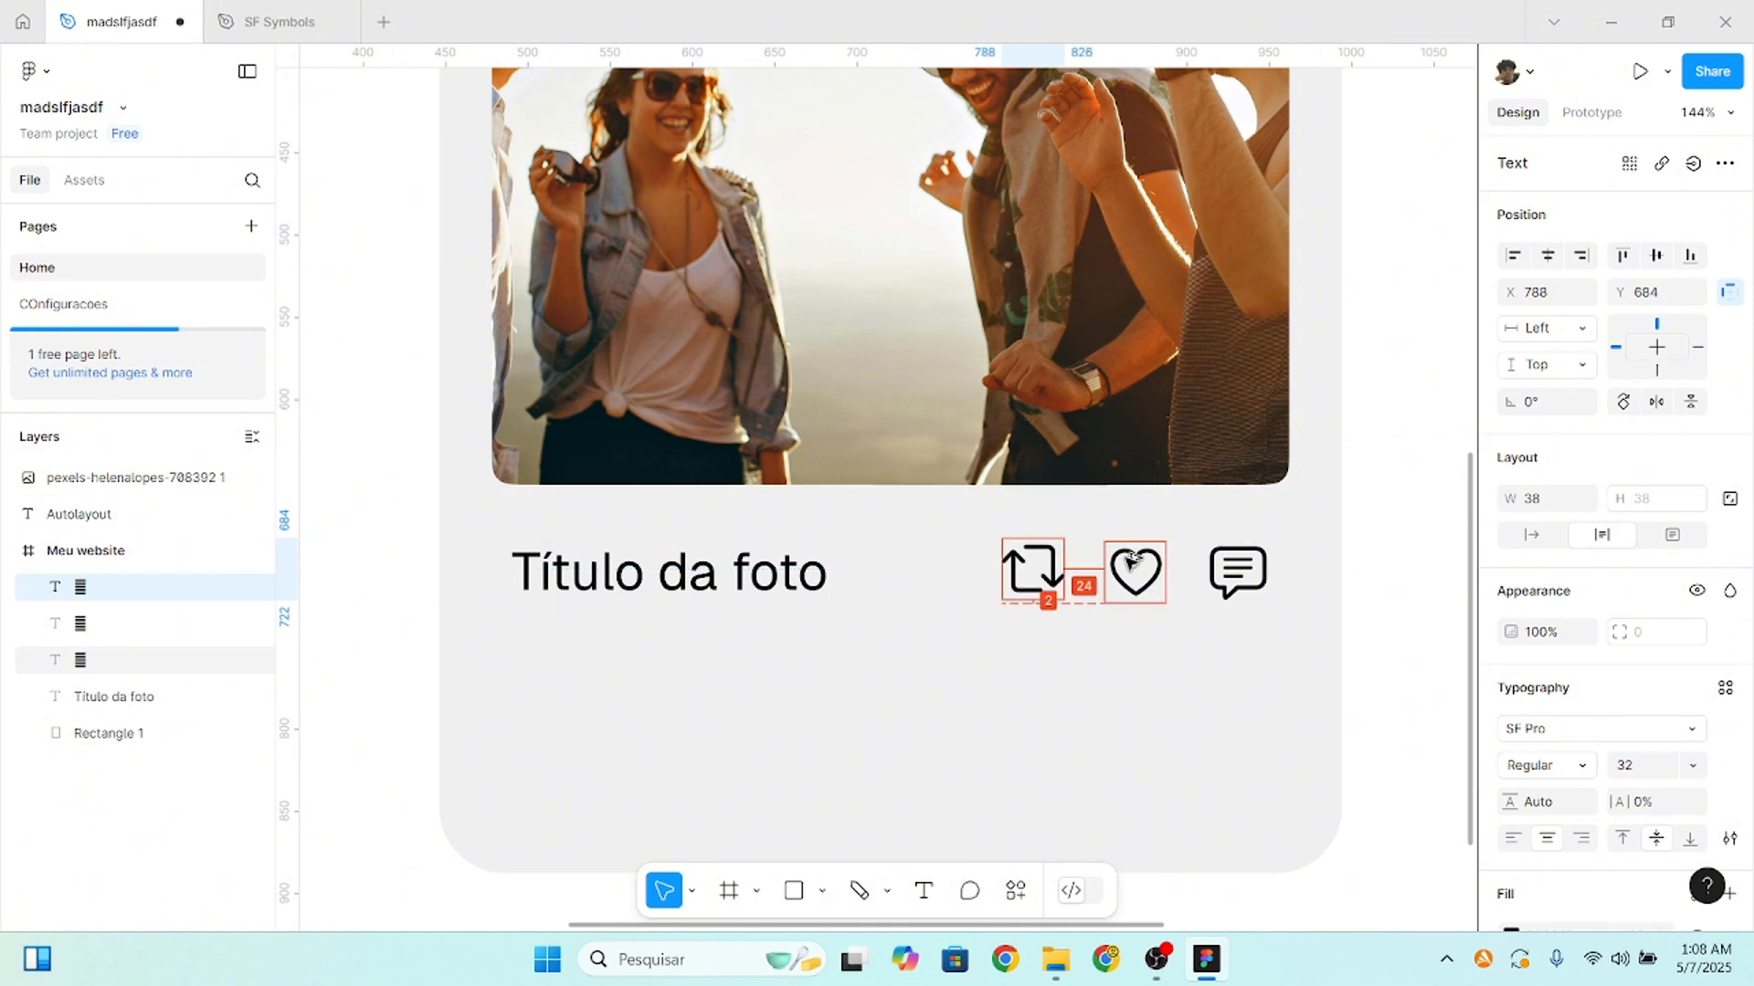
- Nudge the repost icon down 2 px to Y 686, level with the heart icon
{"action": "left_click", "coordinate": [1133, 559]}
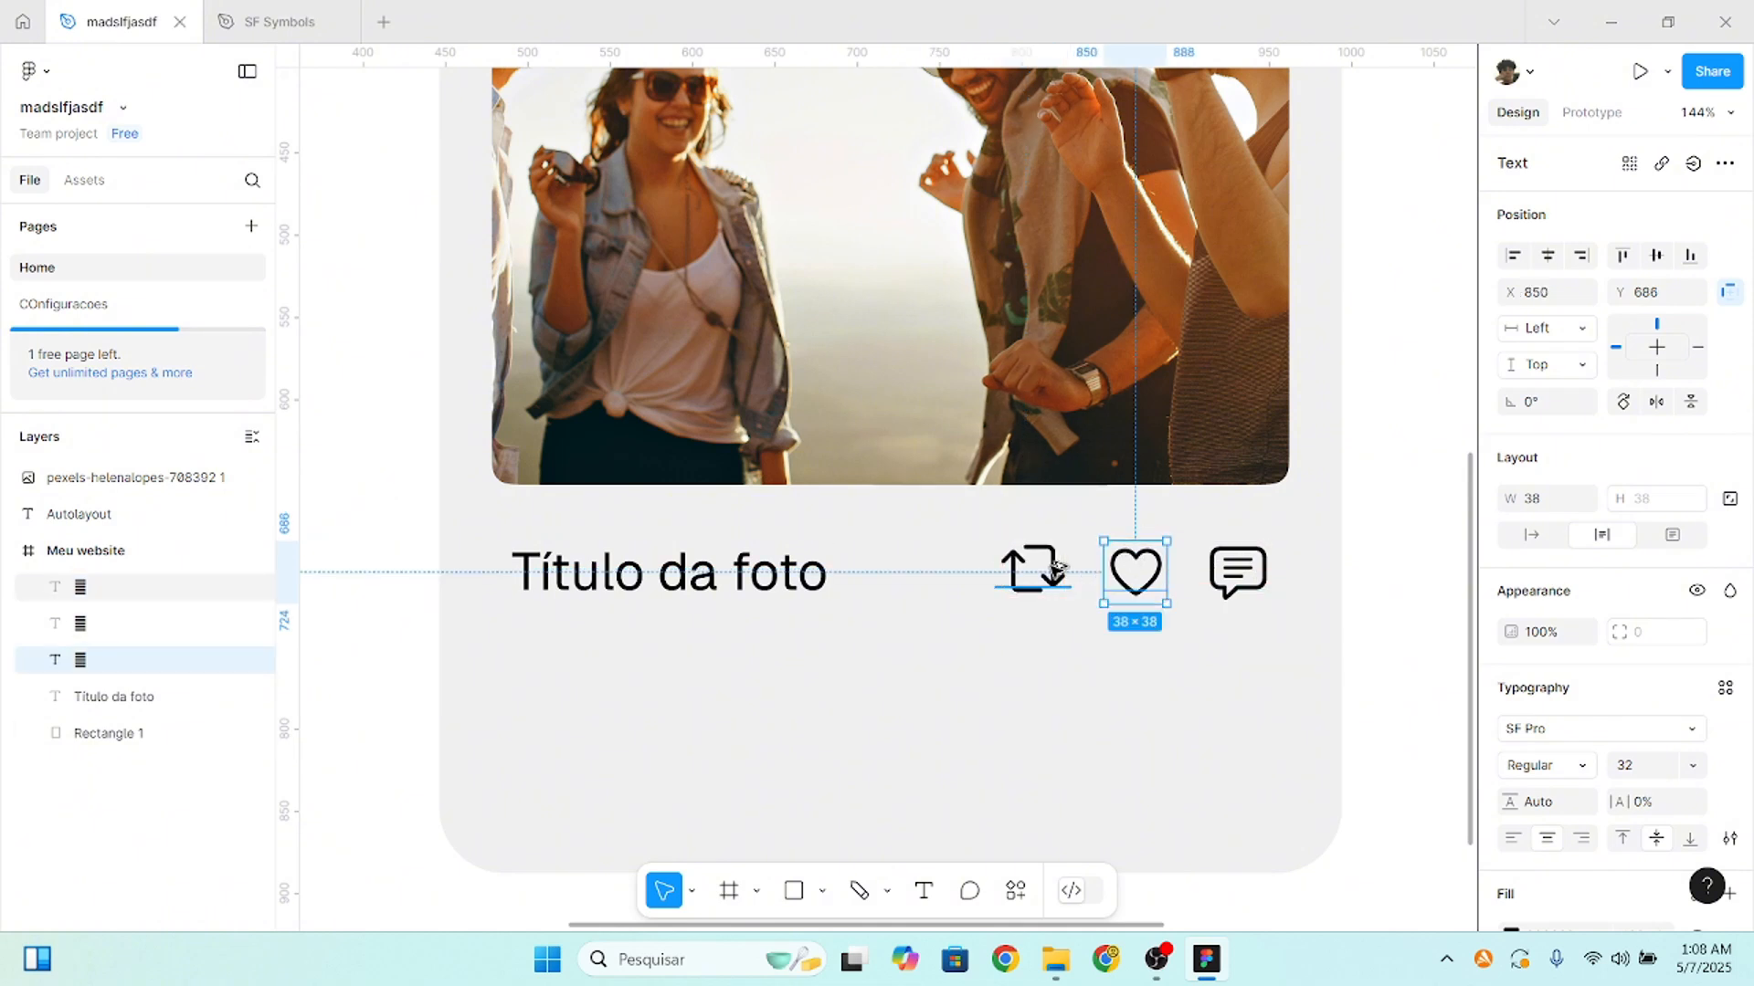
{"action": "left_click", "coordinate": [1056, 567]}
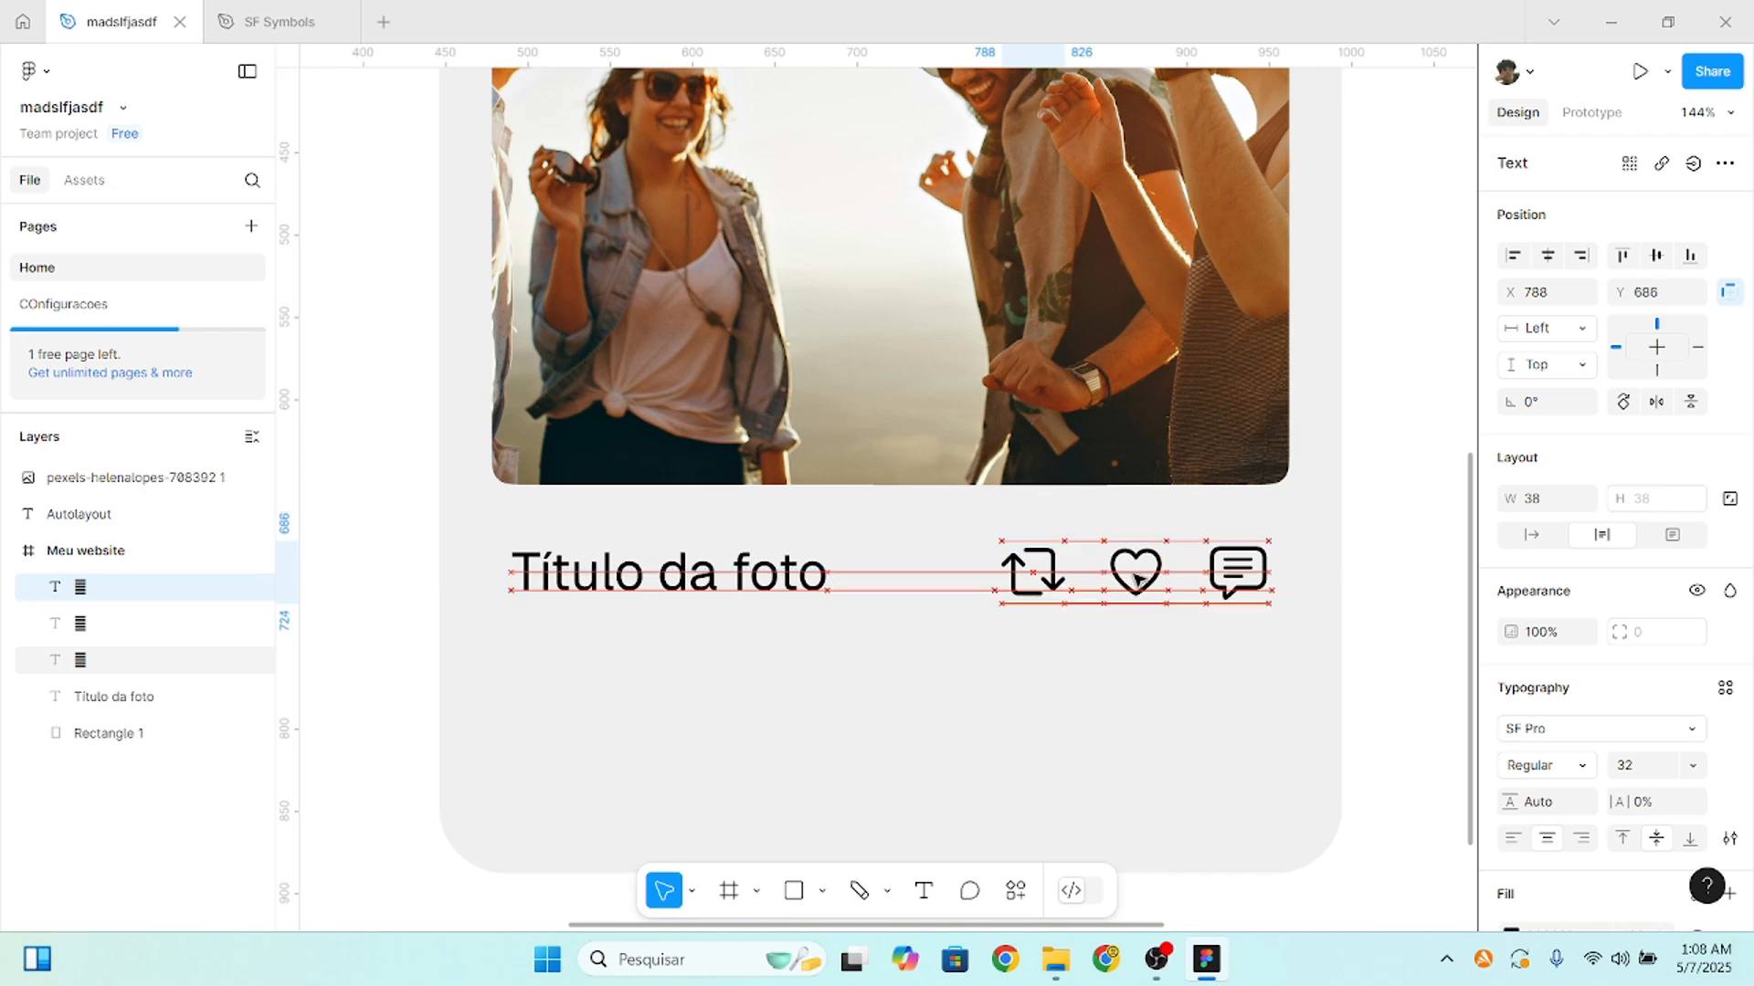
{"action": "key", "text": "Down"}
{"action": "key", "text": "Down"}
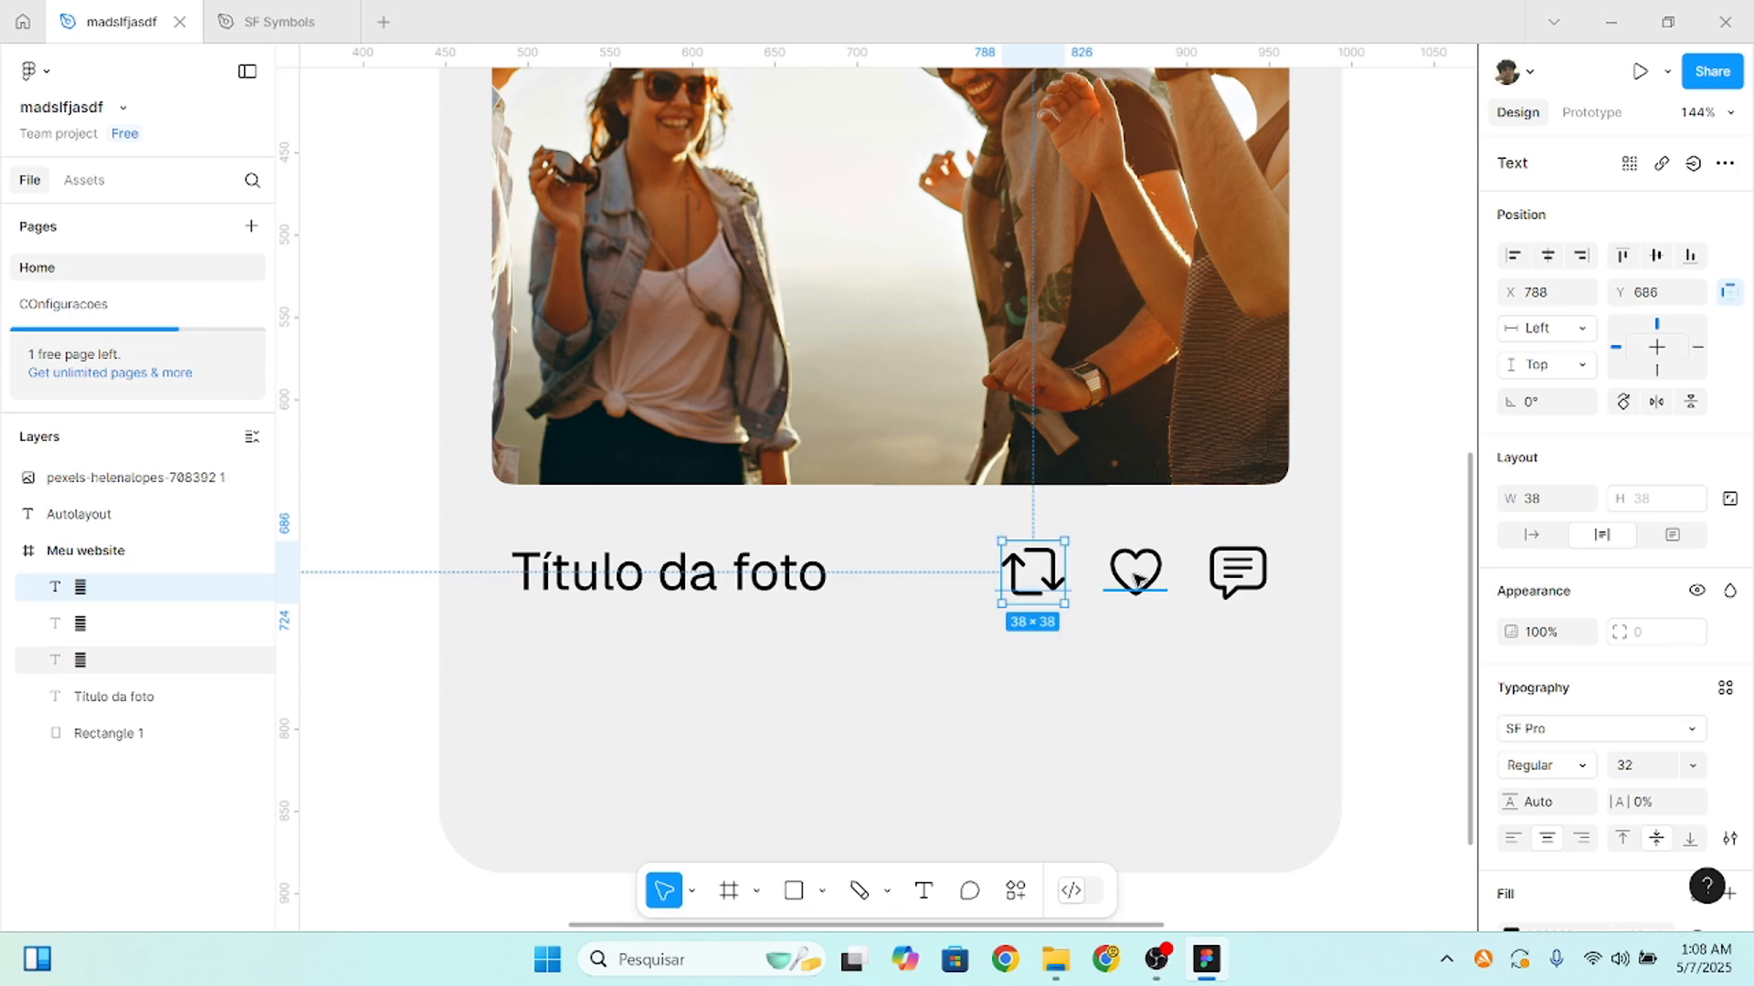
{"action": "left_click", "coordinate": [1370, 541]}
{"action": "scroll", "coordinate": [1370, 540], "scroll_direction": "down", "scroll_amount": 5}
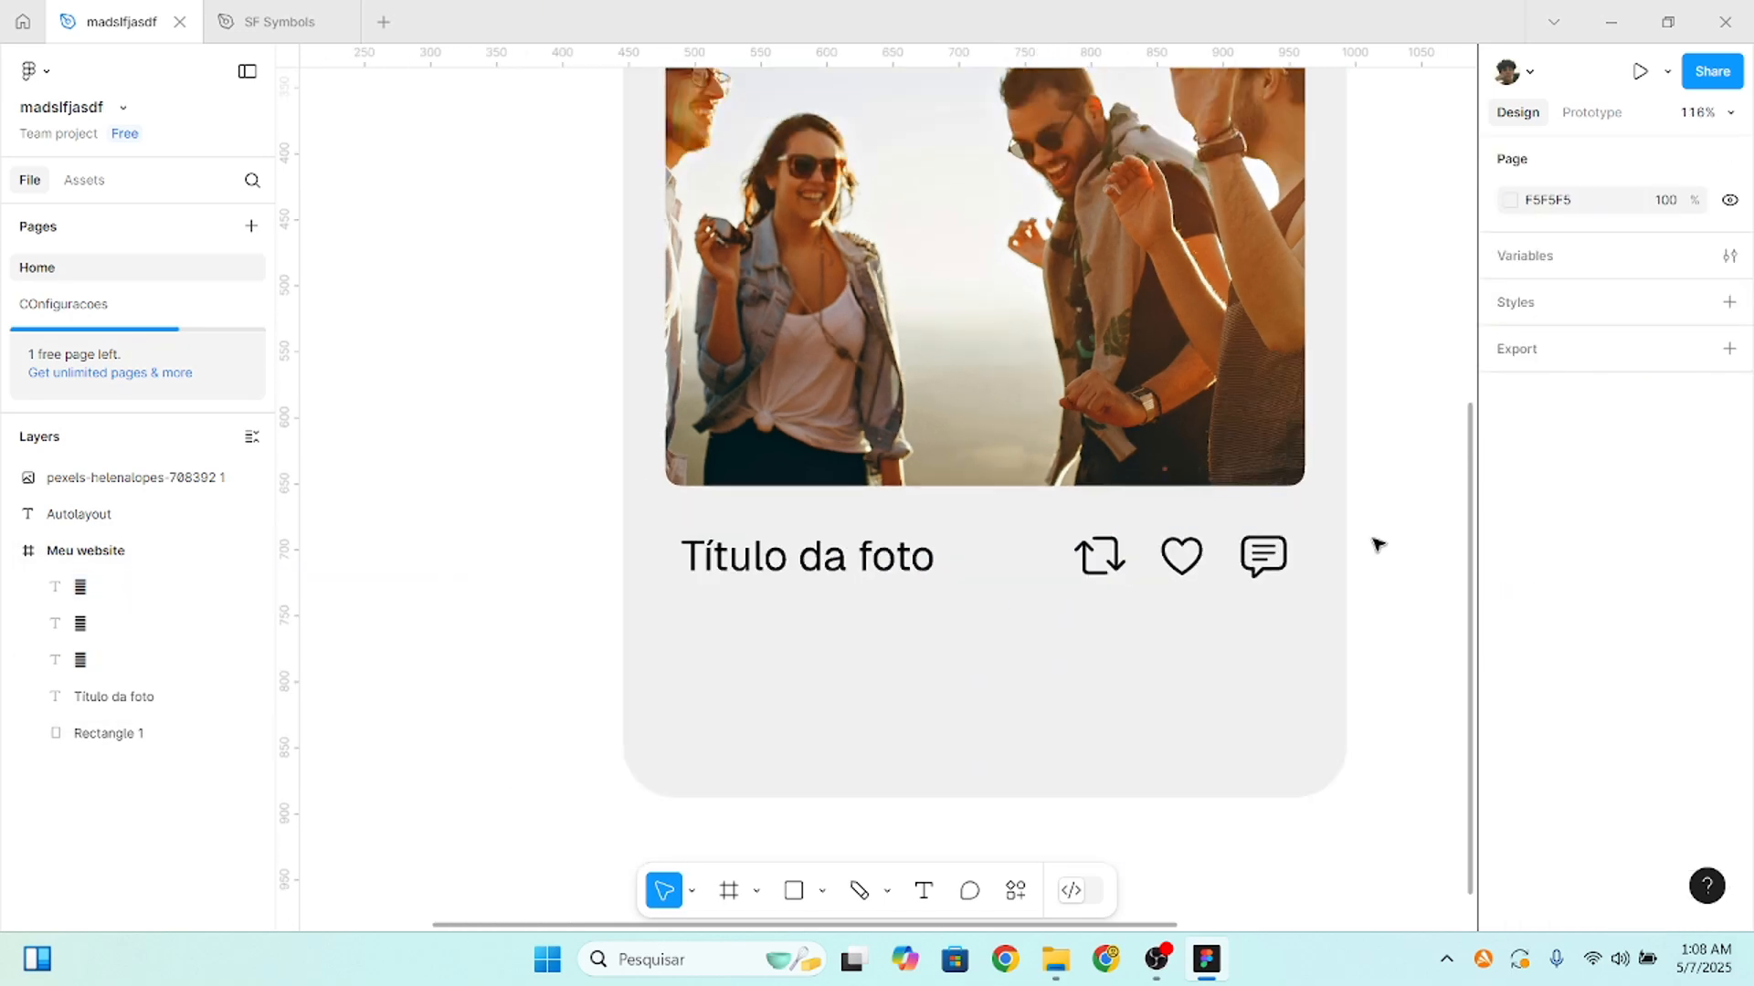
{"action": "scroll", "coordinate": [1389, 543], "scroll_direction": "down", "scroll_amount": 2}
{"action": "scroll", "coordinate": [1186, 615], "scroll_direction": "right", "scroll_amount": 2}
{"action": "scroll", "coordinate": [1091, 665], "scroll_direction": "up", "scroll_amount": 1}
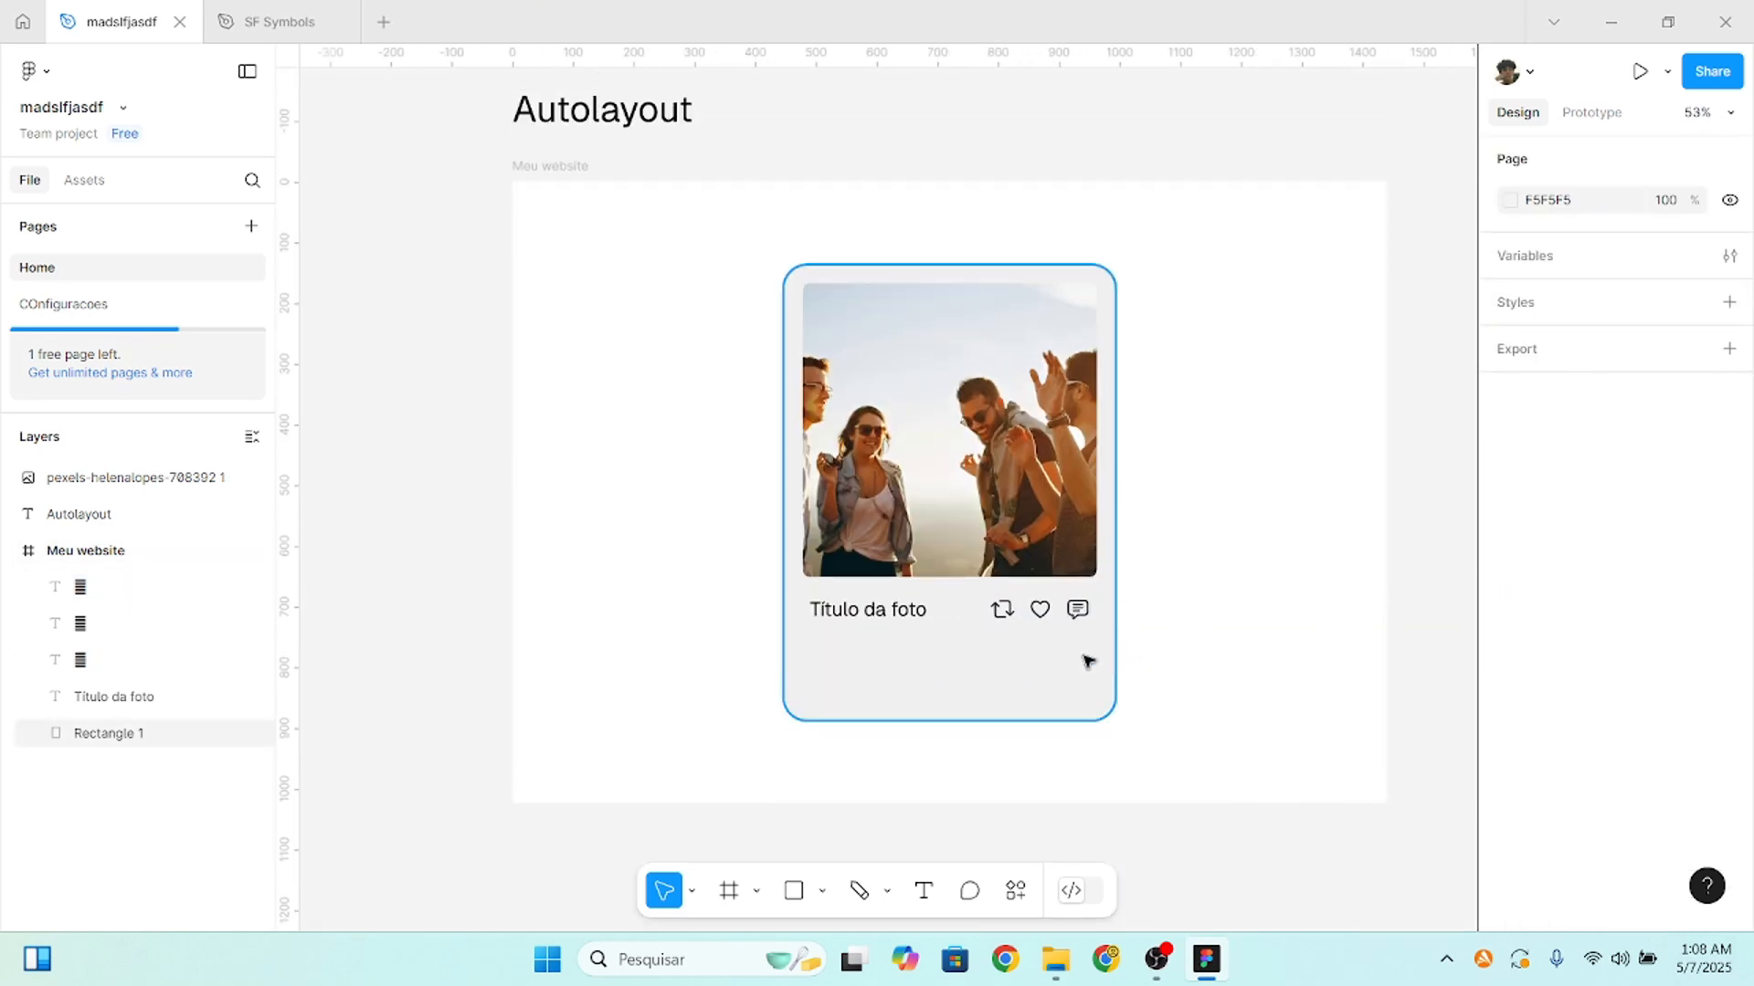
{"action": "scroll", "coordinate": [979, 611], "scroll_direction": "up", "scroll_amount": 1}
{"action": "scroll", "coordinate": [980, 612], "scroll_direction": "up", "scroll_amount": 3}
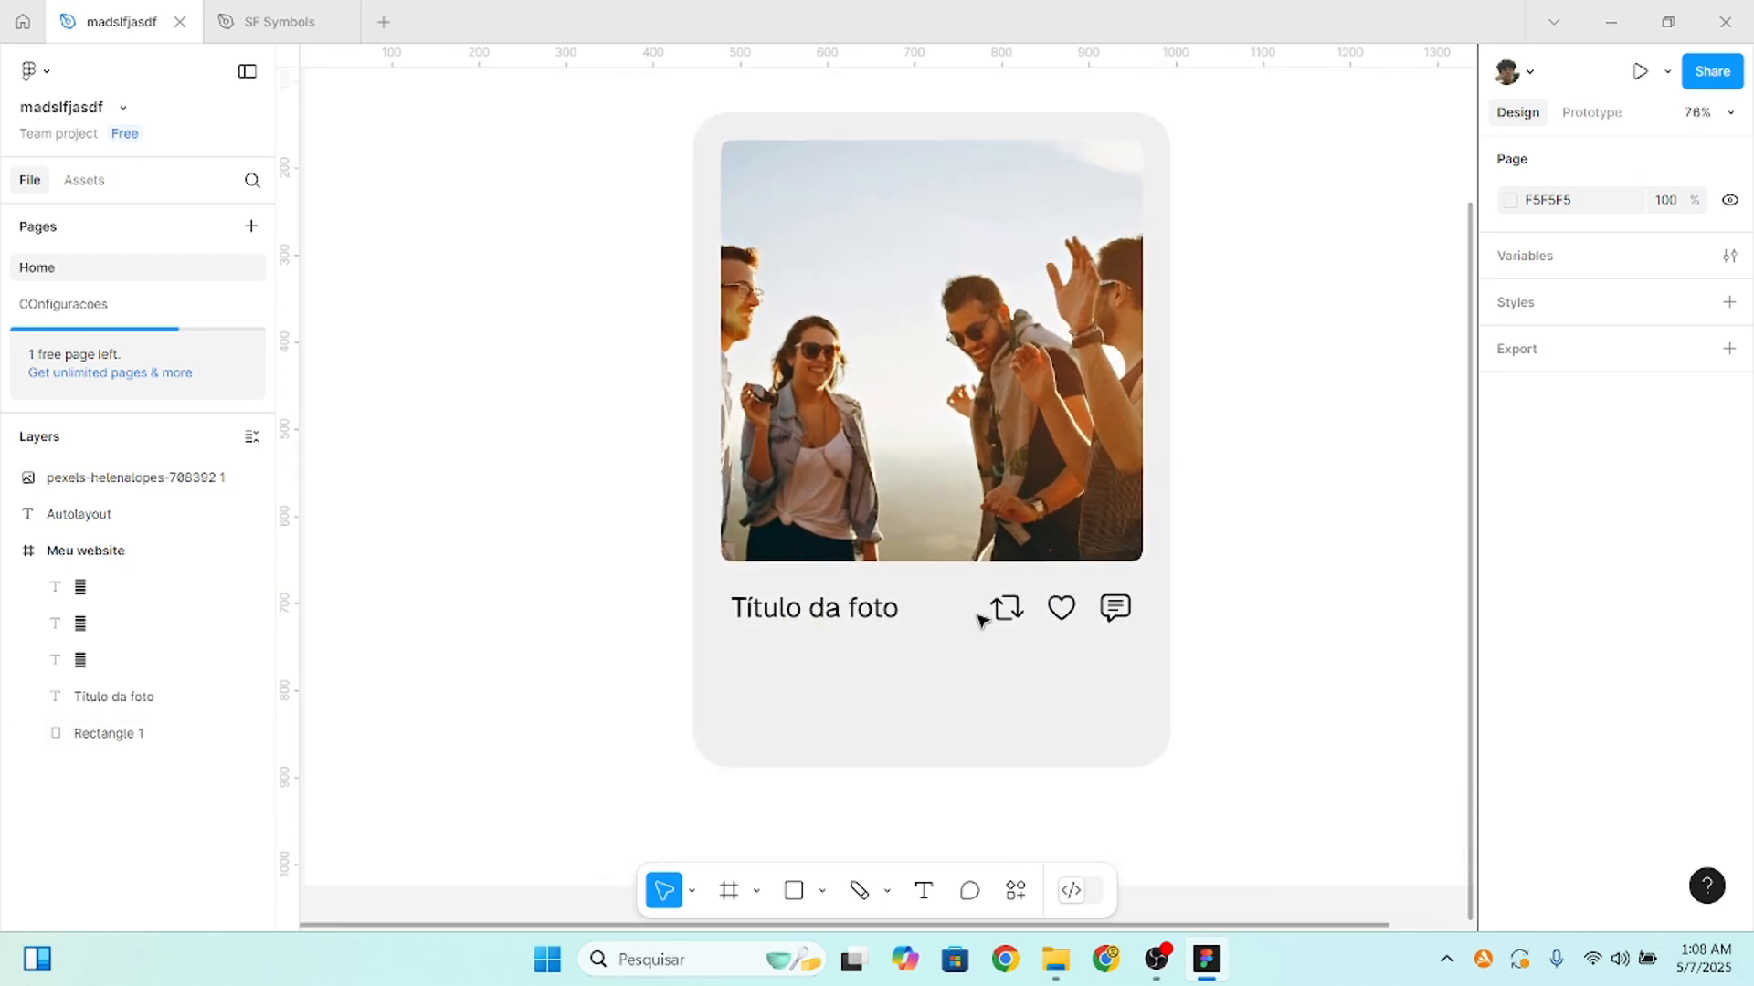
{"action": "scroll", "coordinate": [982, 621], "scroll_direction": "up", "scroll_amount": 1}
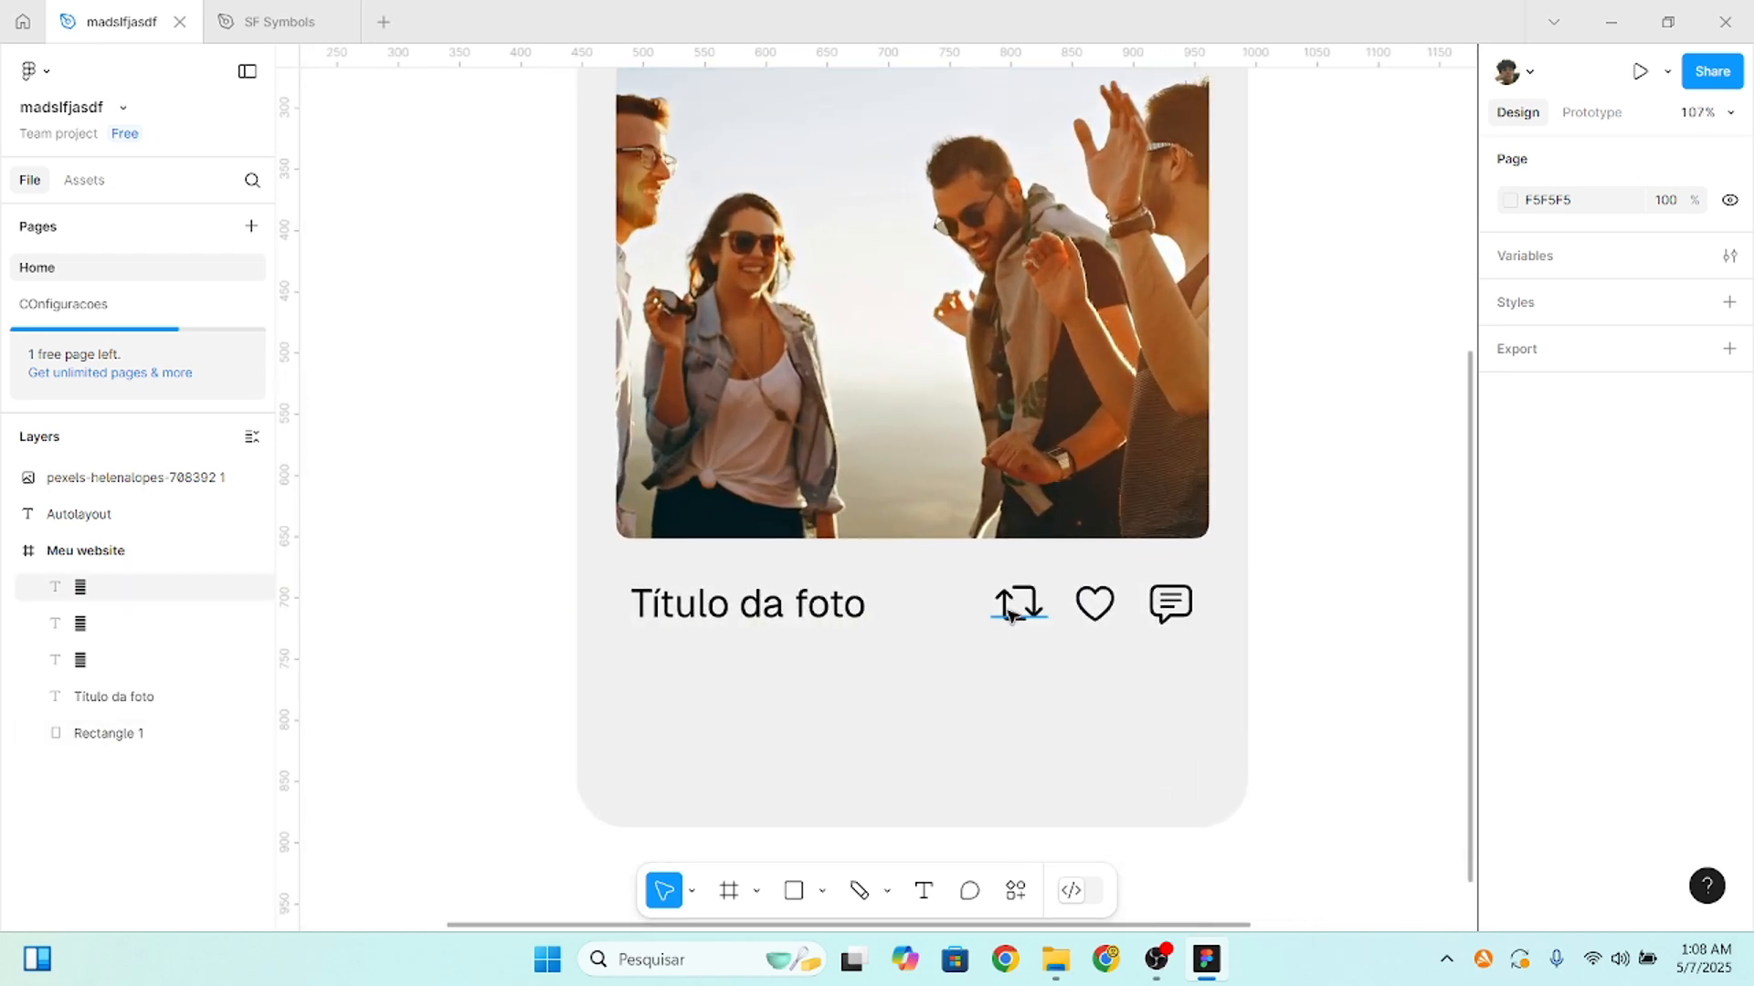
{"action": "left_click", "coordinate": [1010, 617]}
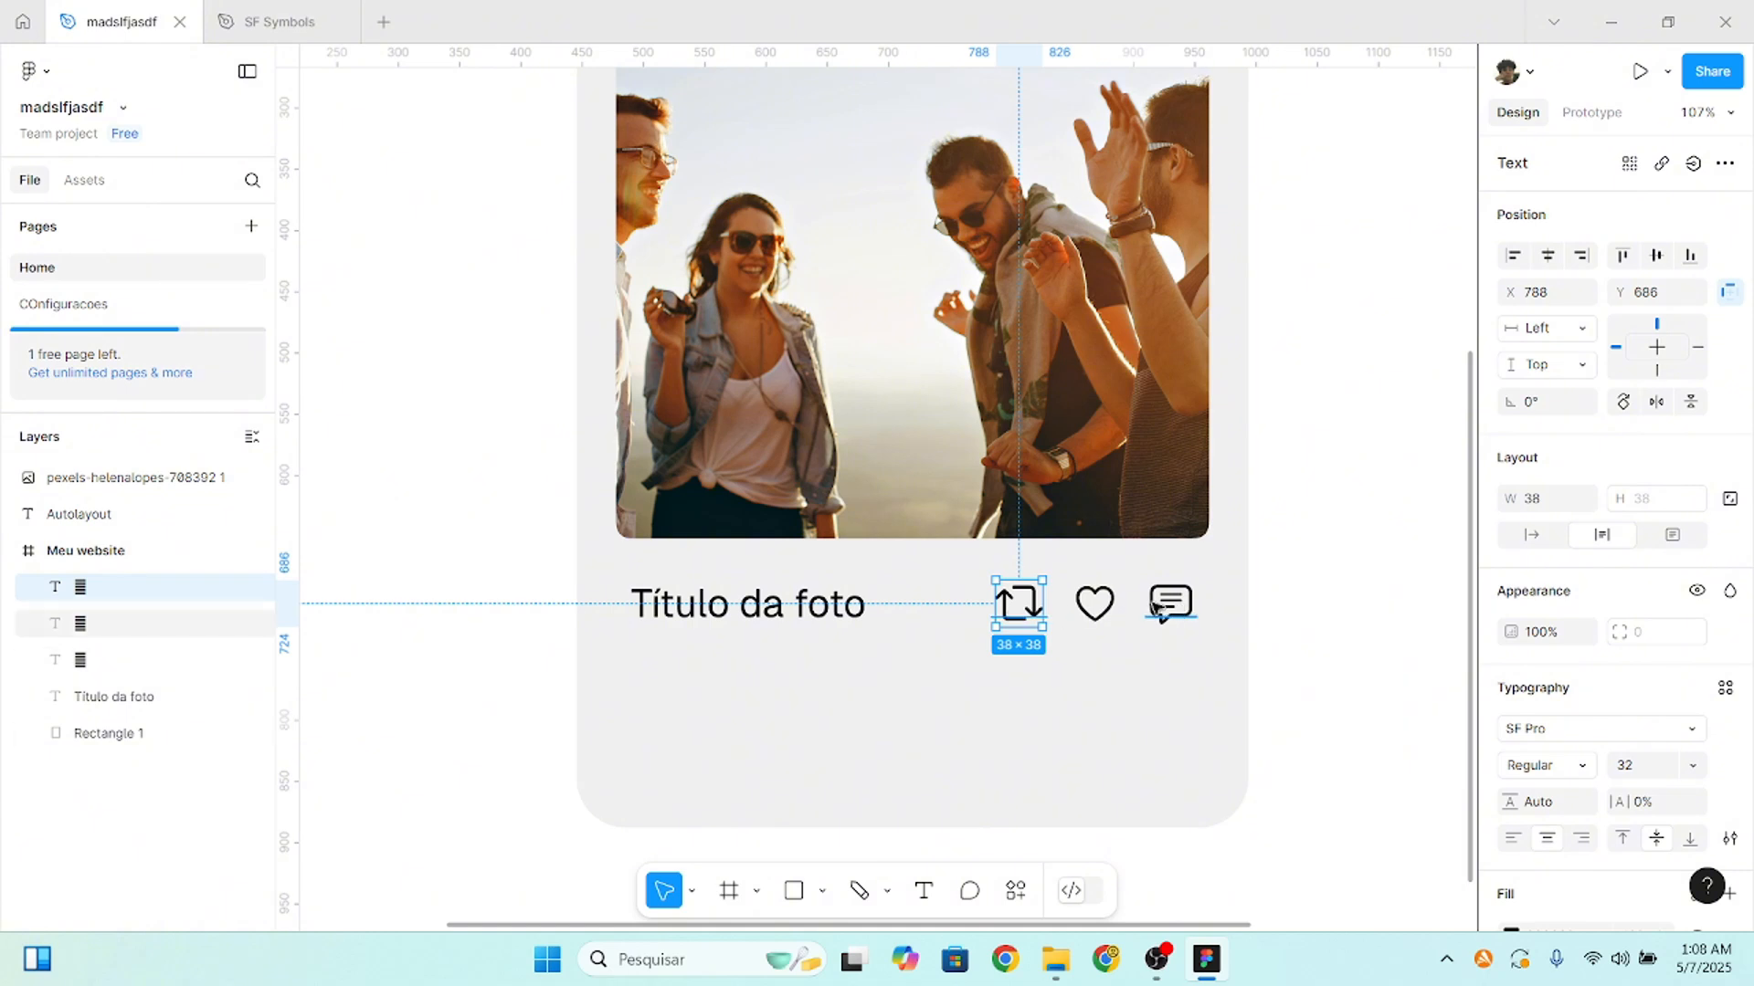
{"action": "scroll", "coordinate": [1106, 604], "scroll_direction": "up", "scroll_amount": 2}
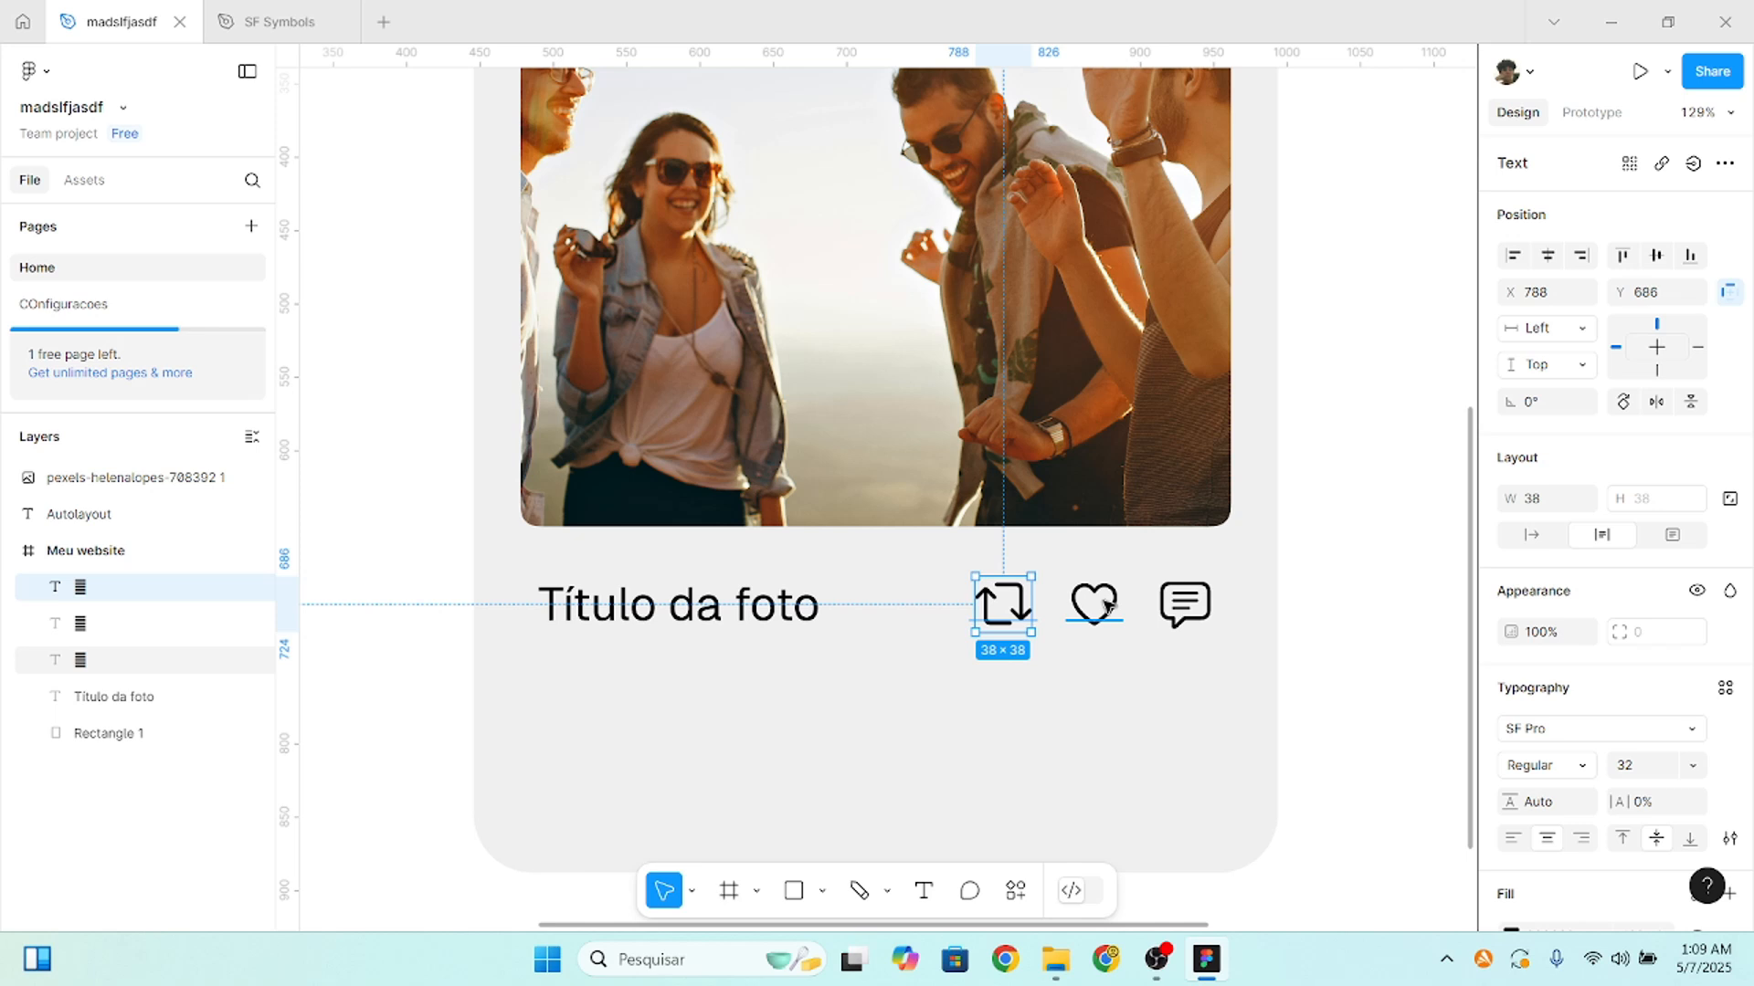
{"action": "left_click", "coordinate": [1311, 608]}
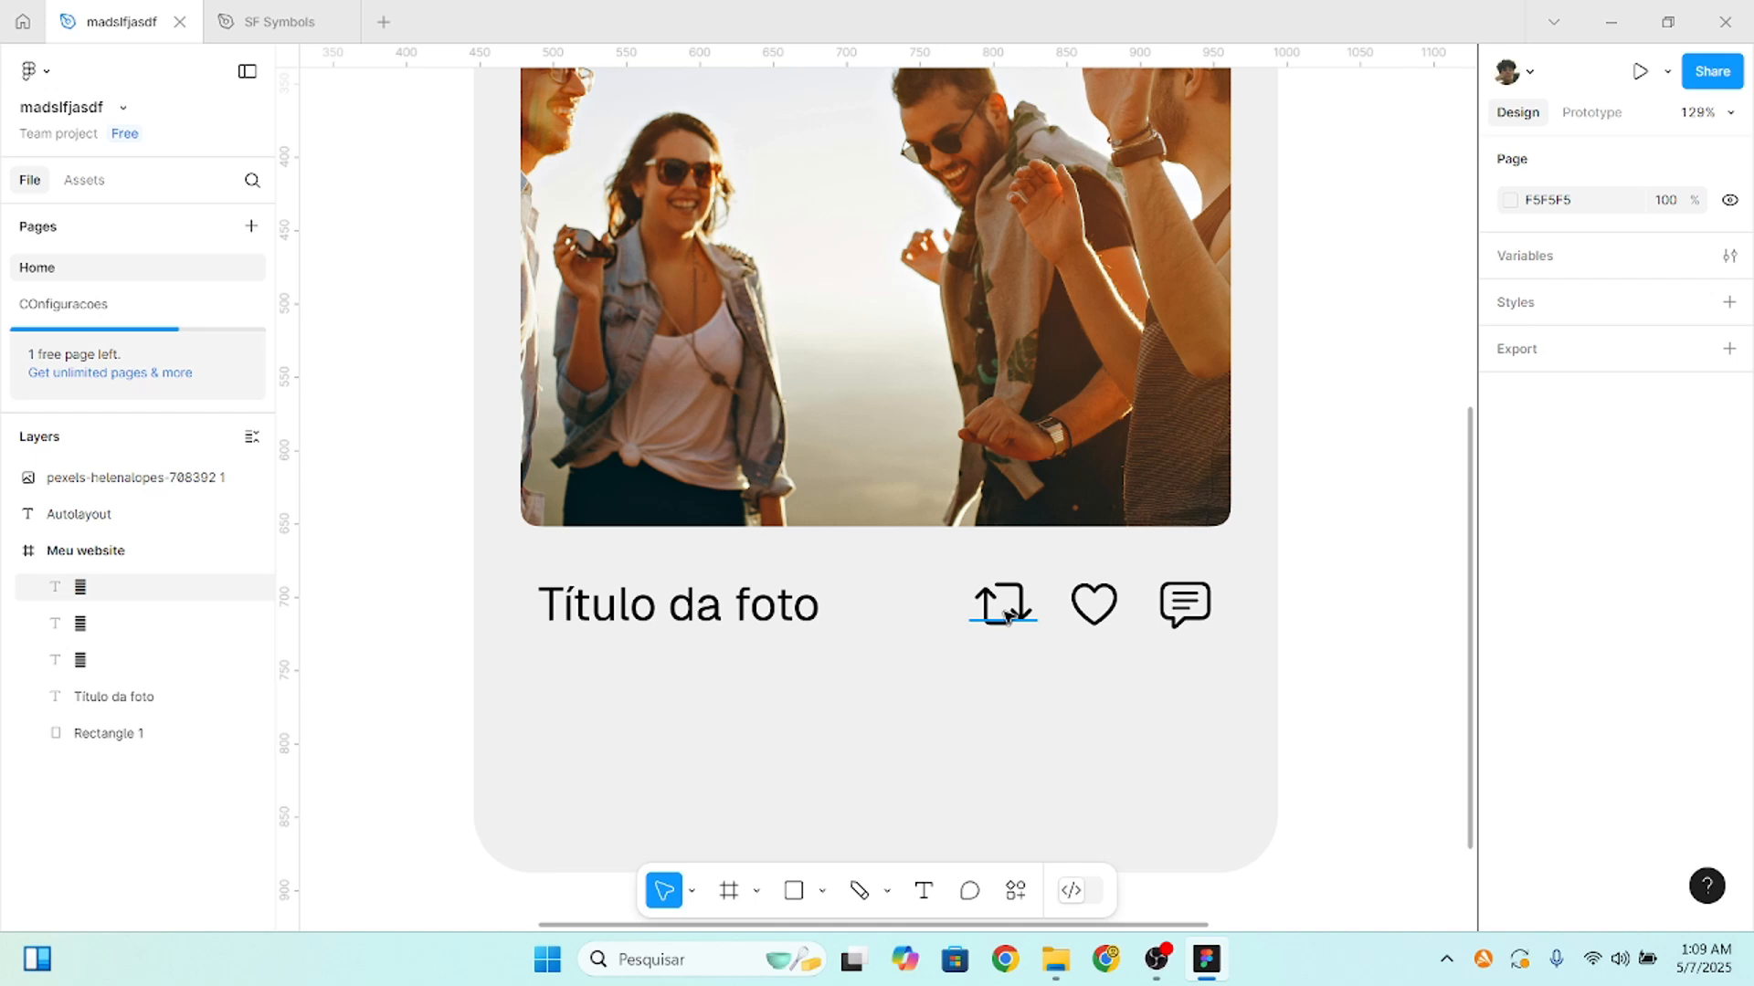
- Try to swap the repost and heart icons manually, moving each to the other's place and nudging the heart to X 788
{"action": "left_click", "coordinate": [1010, 618]}
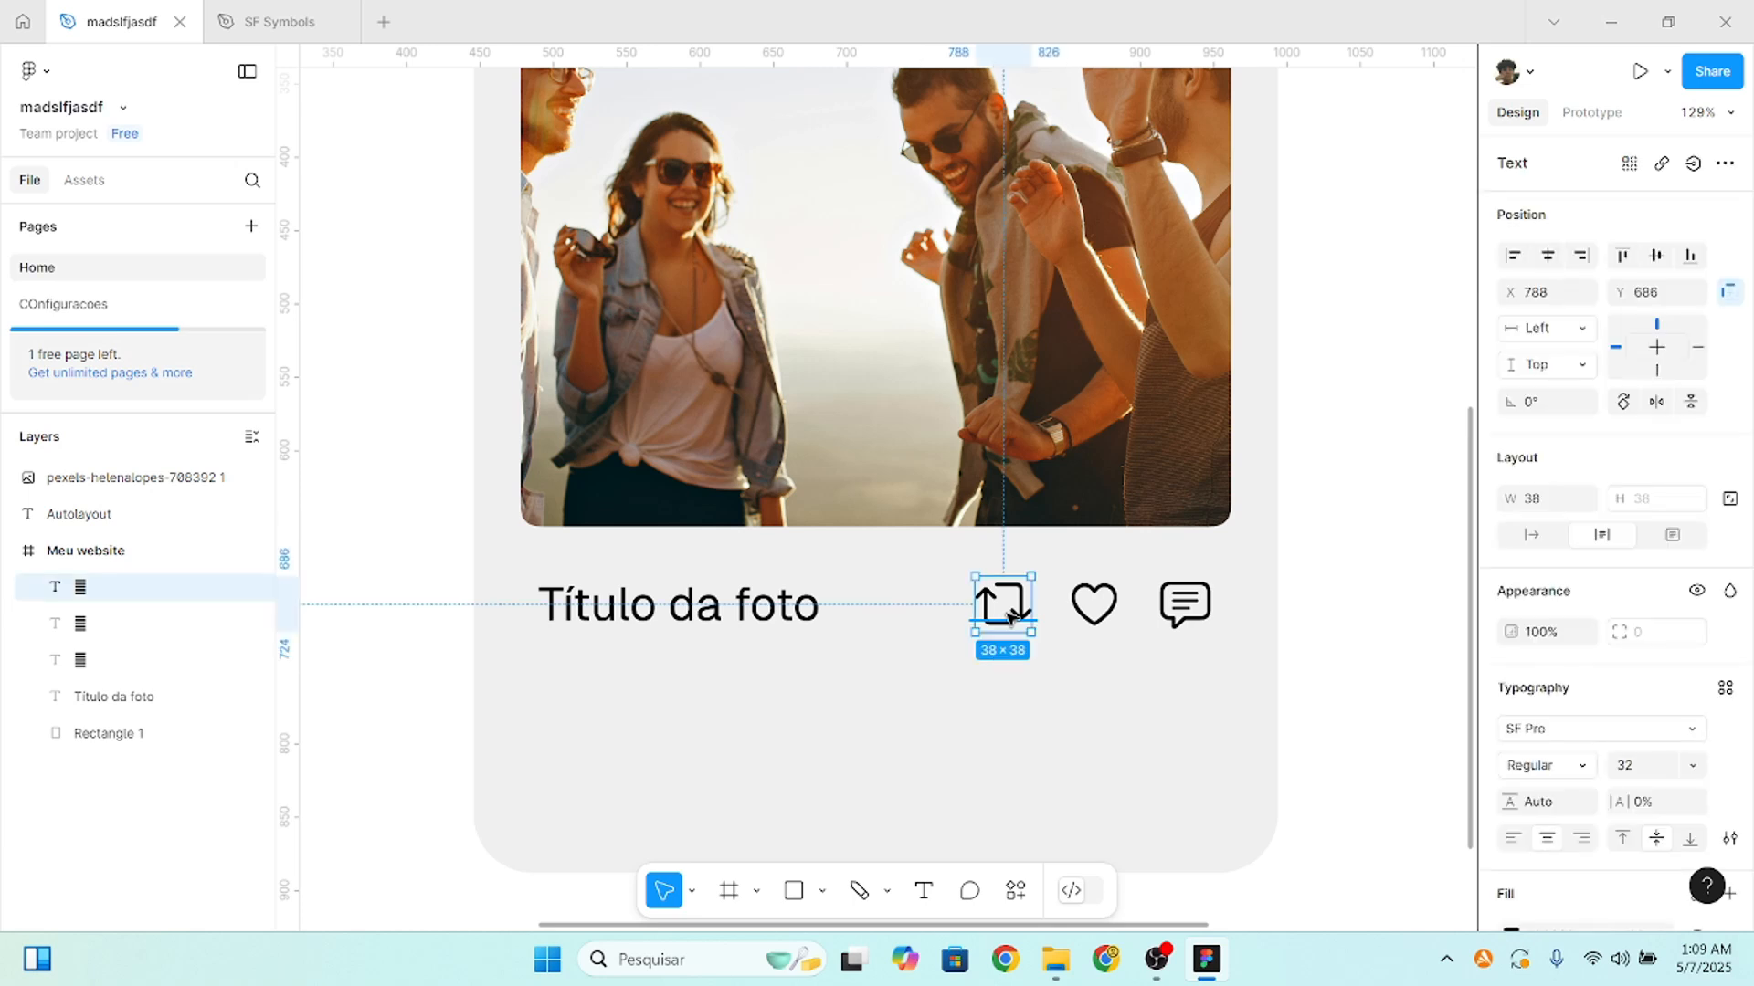
{"action": "left_click_drag", "start_coordinate": [1004, 619], "coordinate": [1087, 607]}
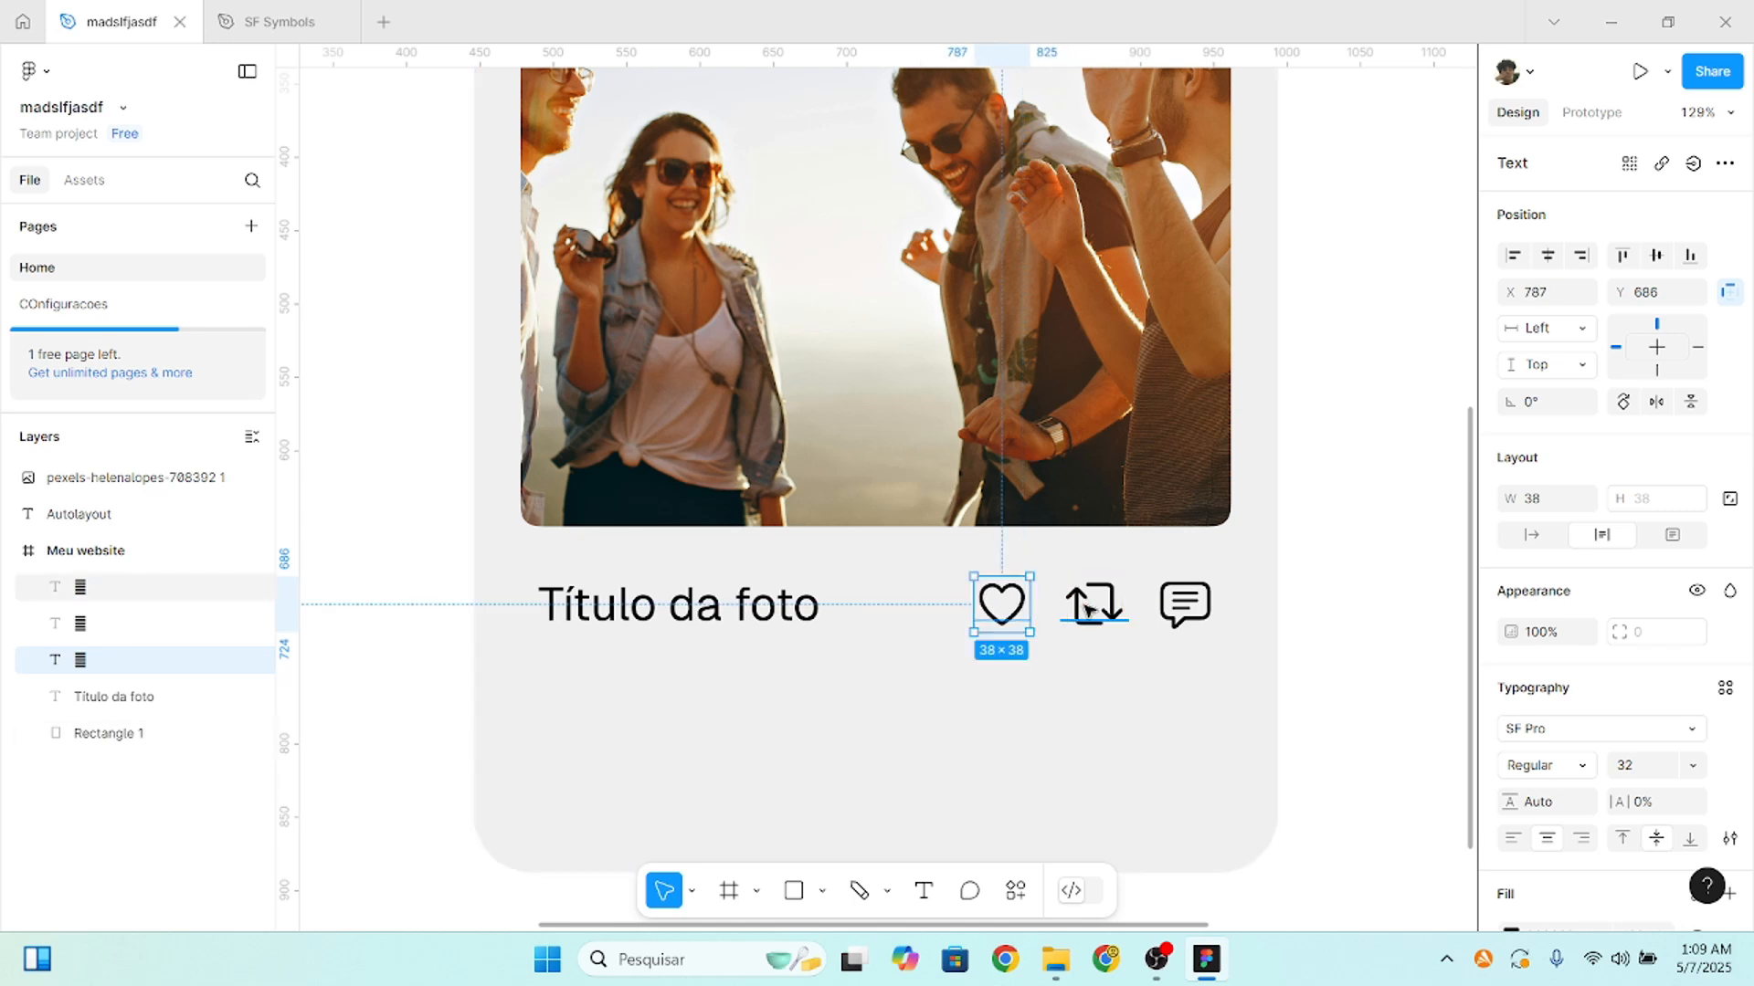
{"action": "left_click", "coordinate": [1093, 564]}
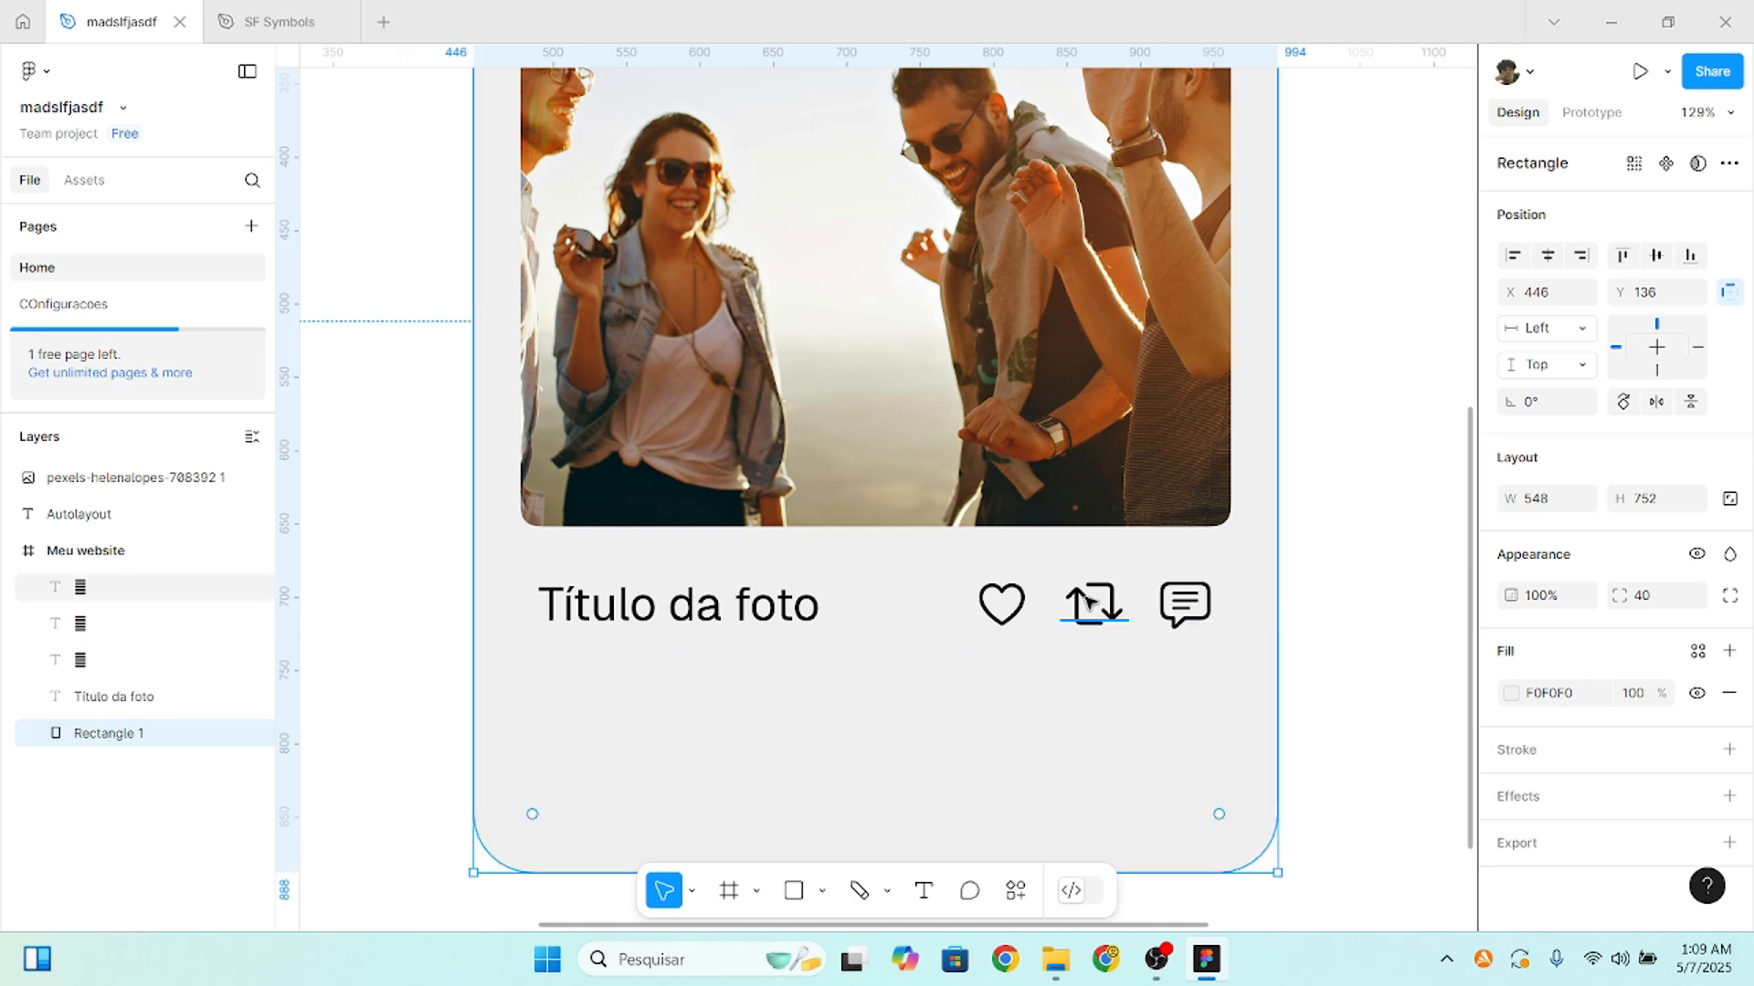
{"action": "left_click_drag", "start_coordinate": [1108, 608], "coordinate": [1342, 581]}
{"action": "left_click", "coordinate": [1111, 610]}
{"action": "key", "text": "Delete"}
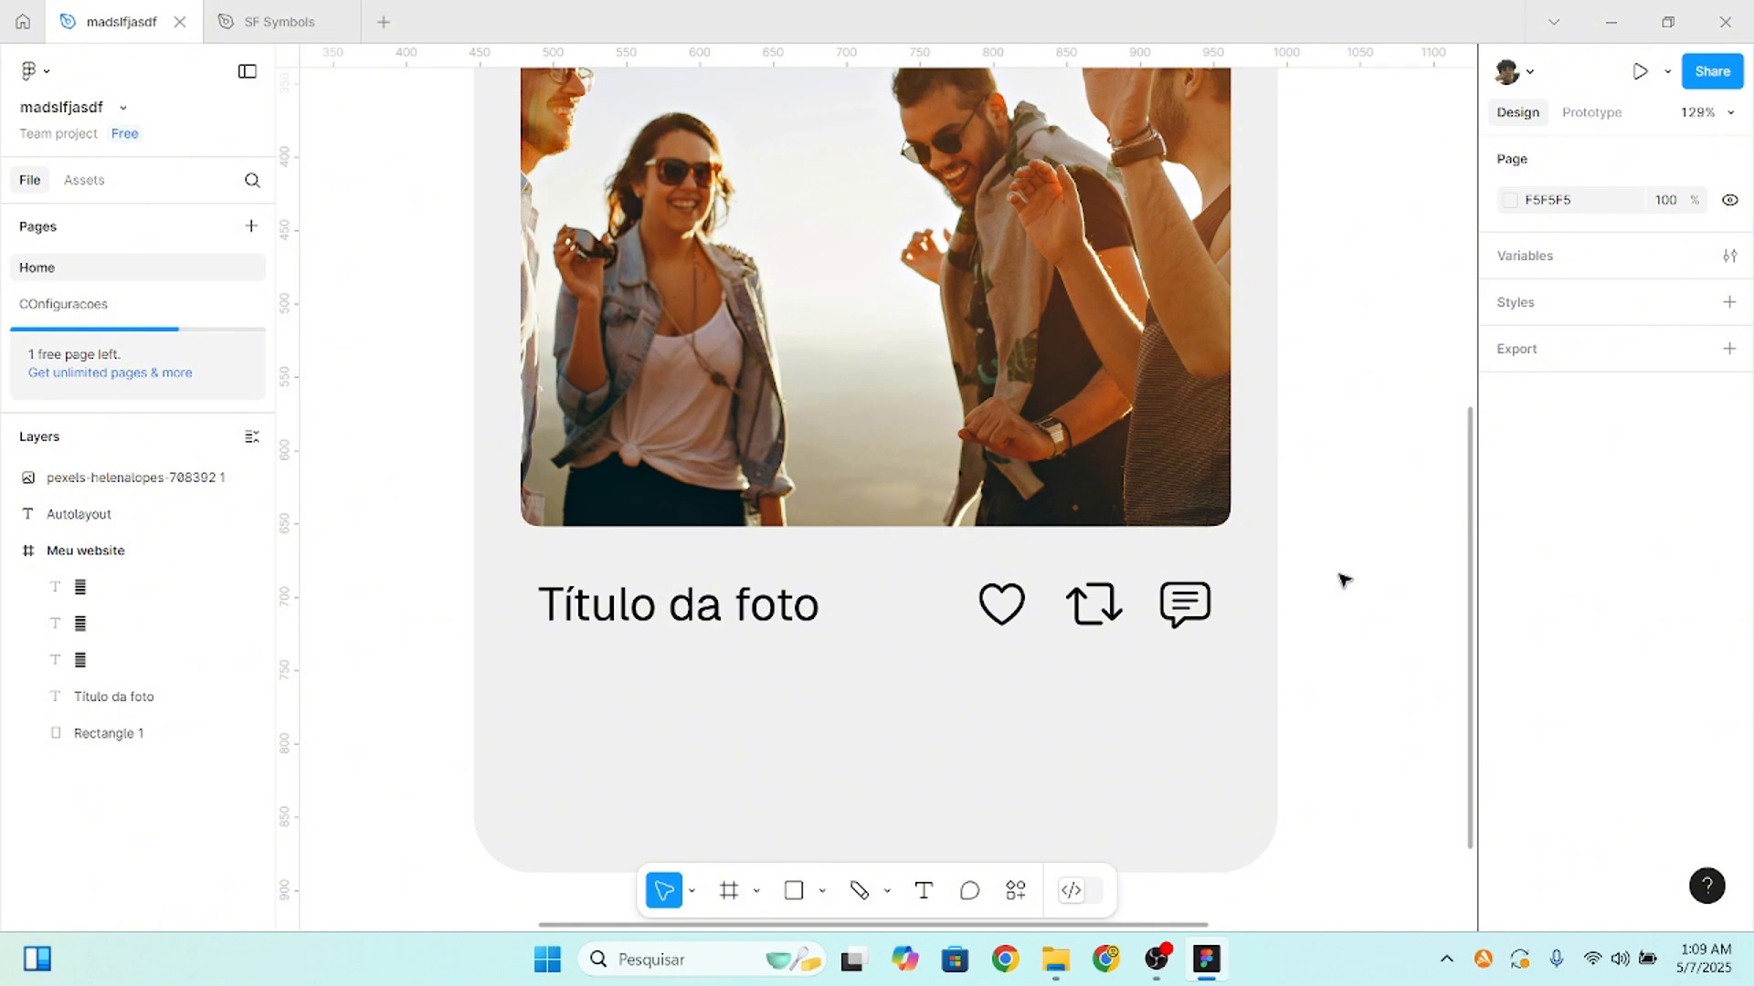
{"action": "left_click", "coordinate": [1002, 605]}
{"action": "key", "text": "Right"}
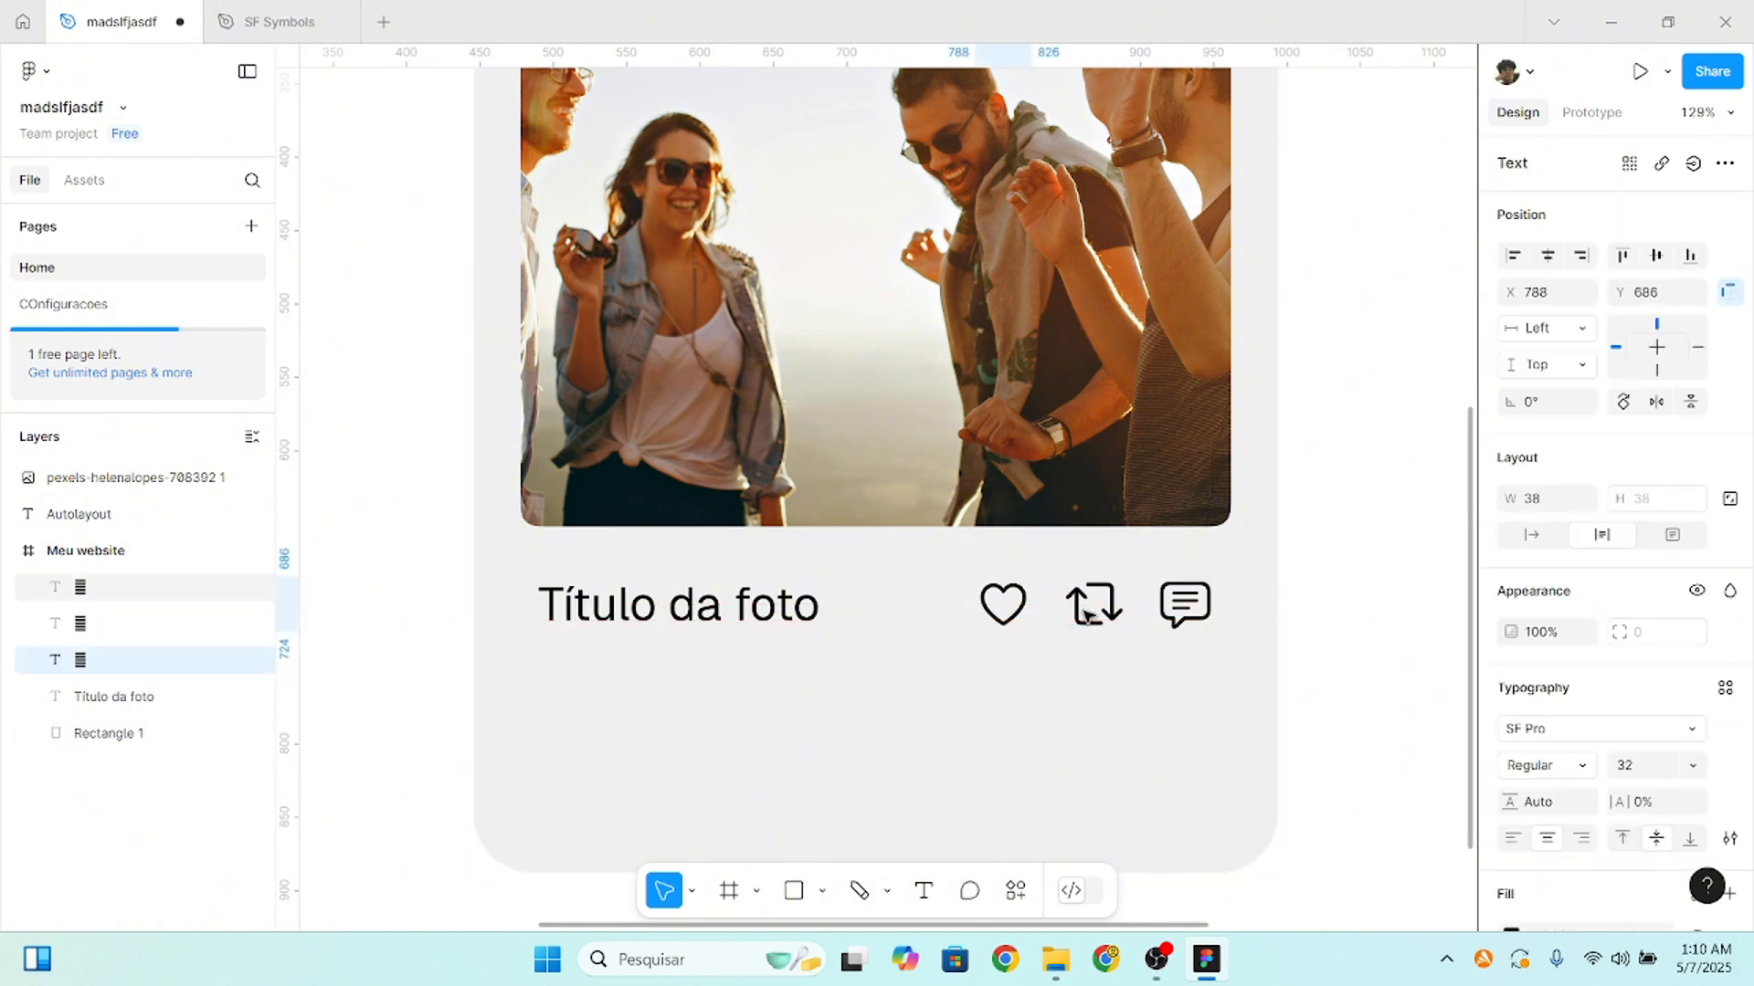
- Undo the manual swap of the heart and repost icons to restore their original order
{"action": "key", "text": "ctrl+z"}
{"action": "key", "text": "ctrl+z"}
{"action": "key", "text": "ctrl+z"}
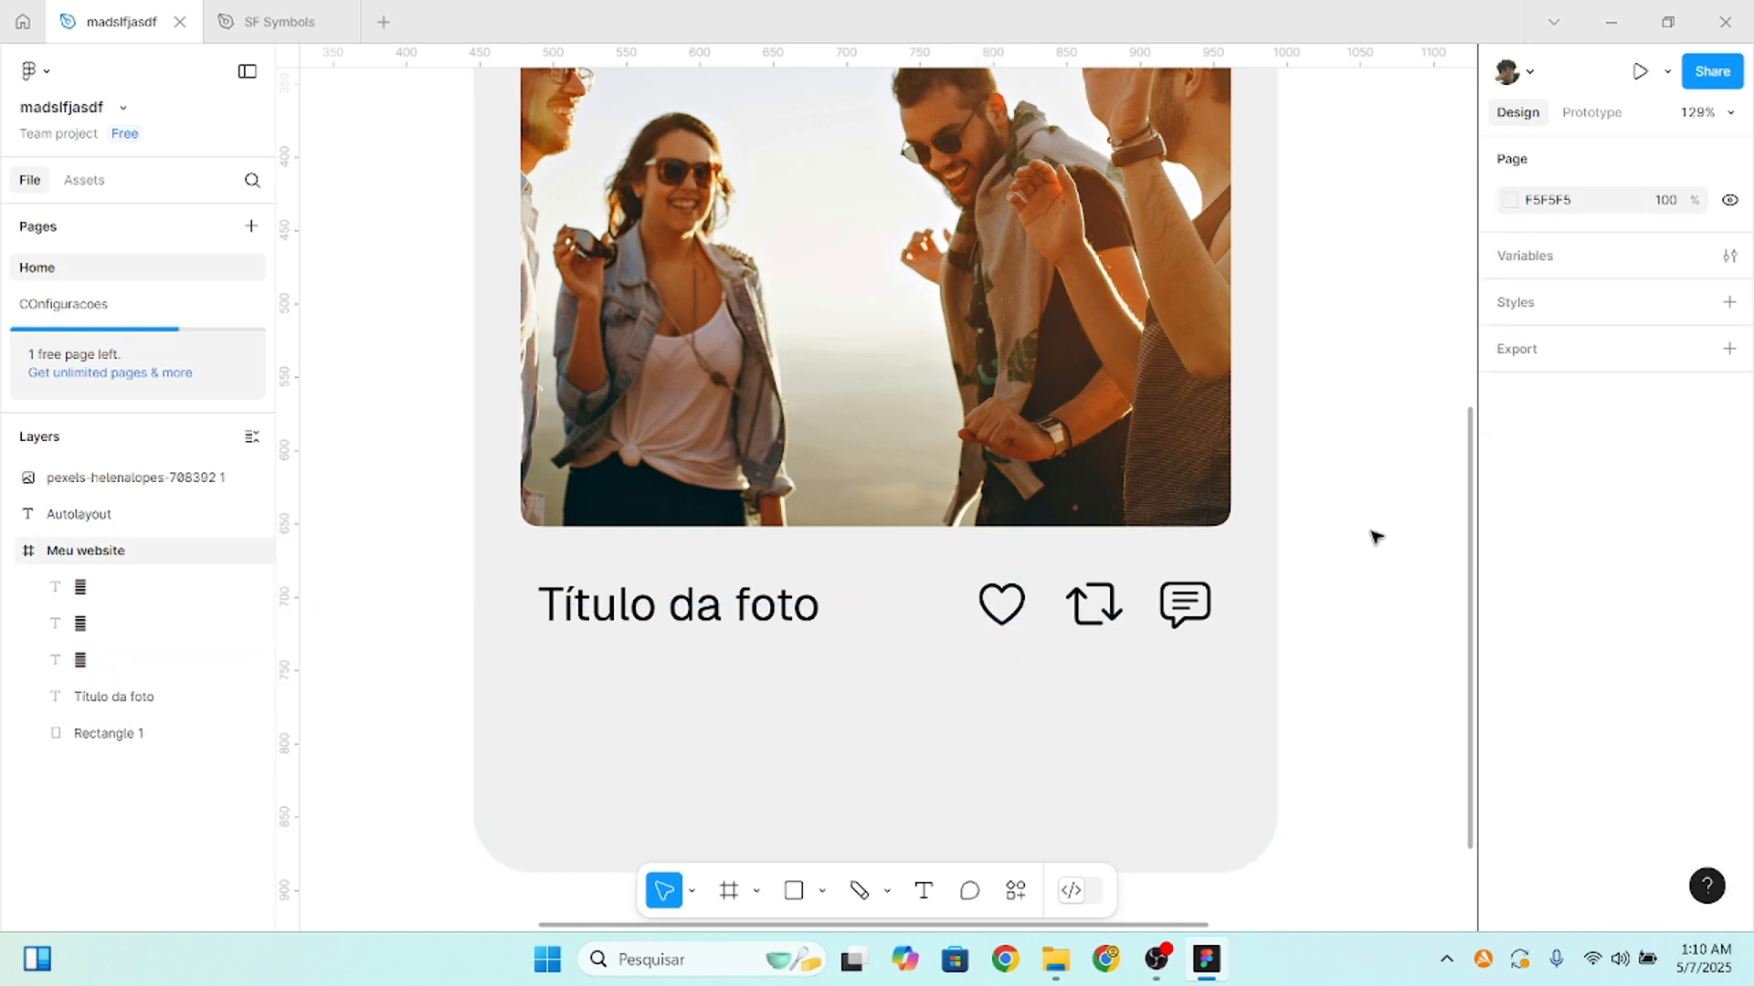
{"action": "key", "text": "ctrl+z"}
{"action": "key", "text": "ctrl+z"}
{"action": "key", "text": "ctrl+z"}
{"action": "key", "text": "ctrl+z"}
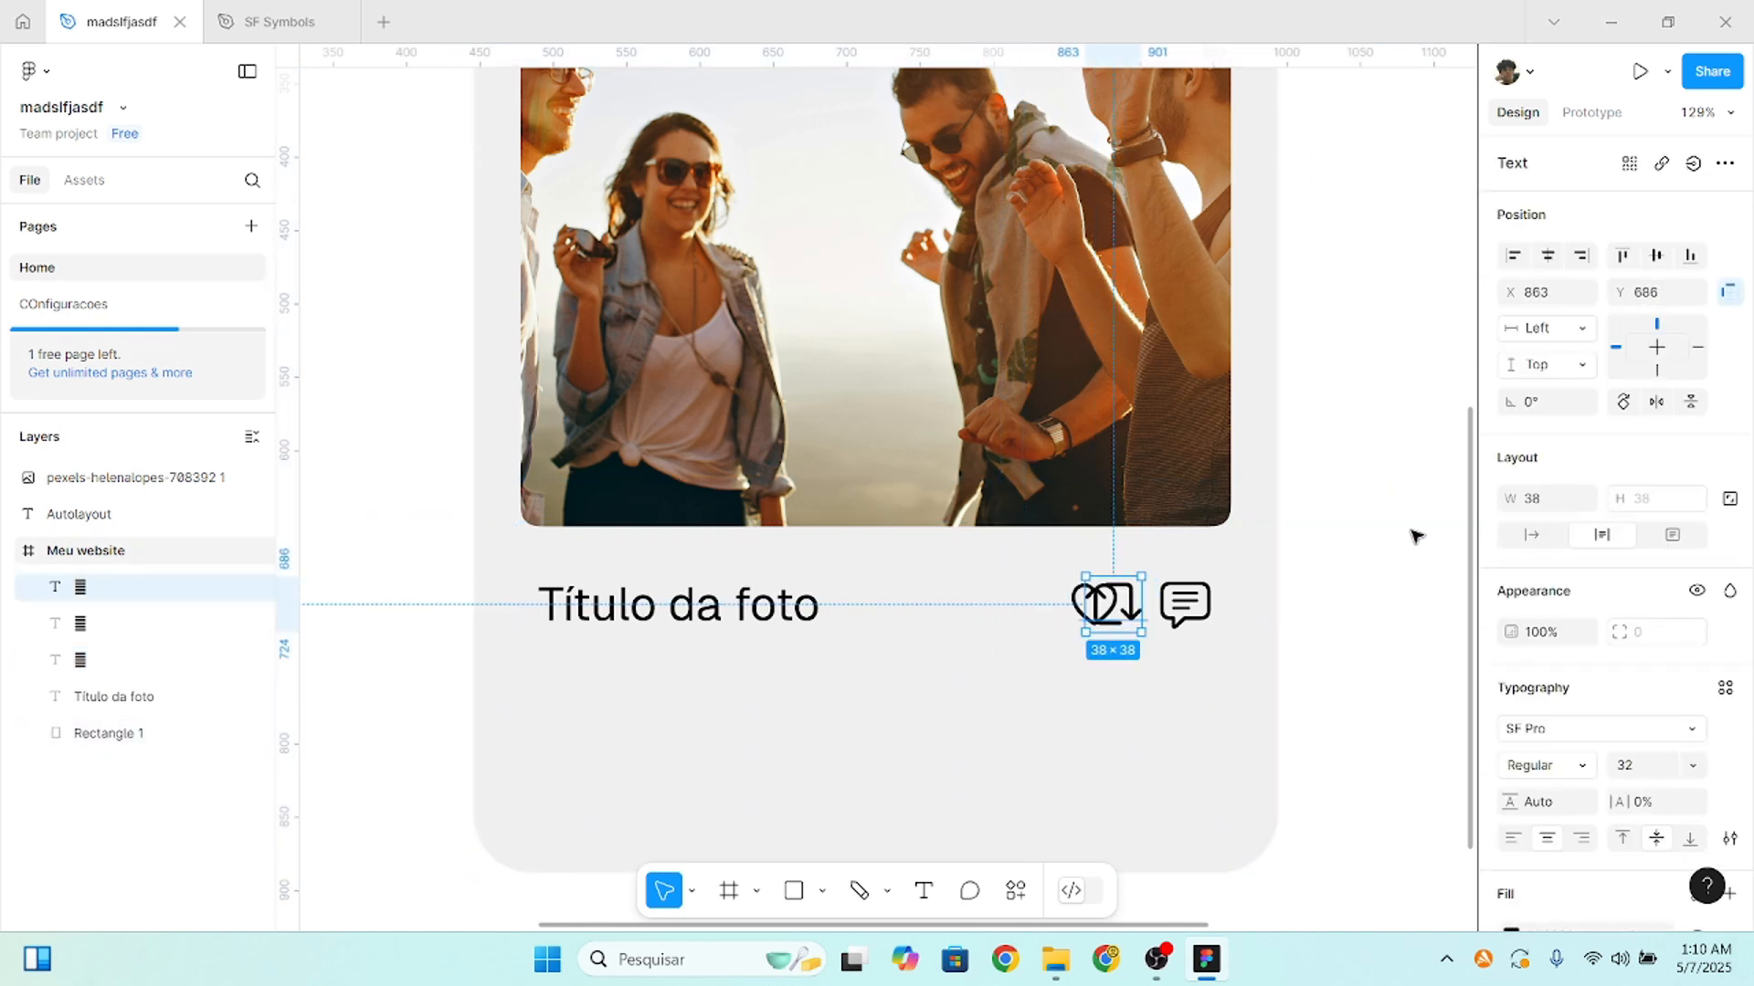
{"action": "key", "text": "ctrl+z"}
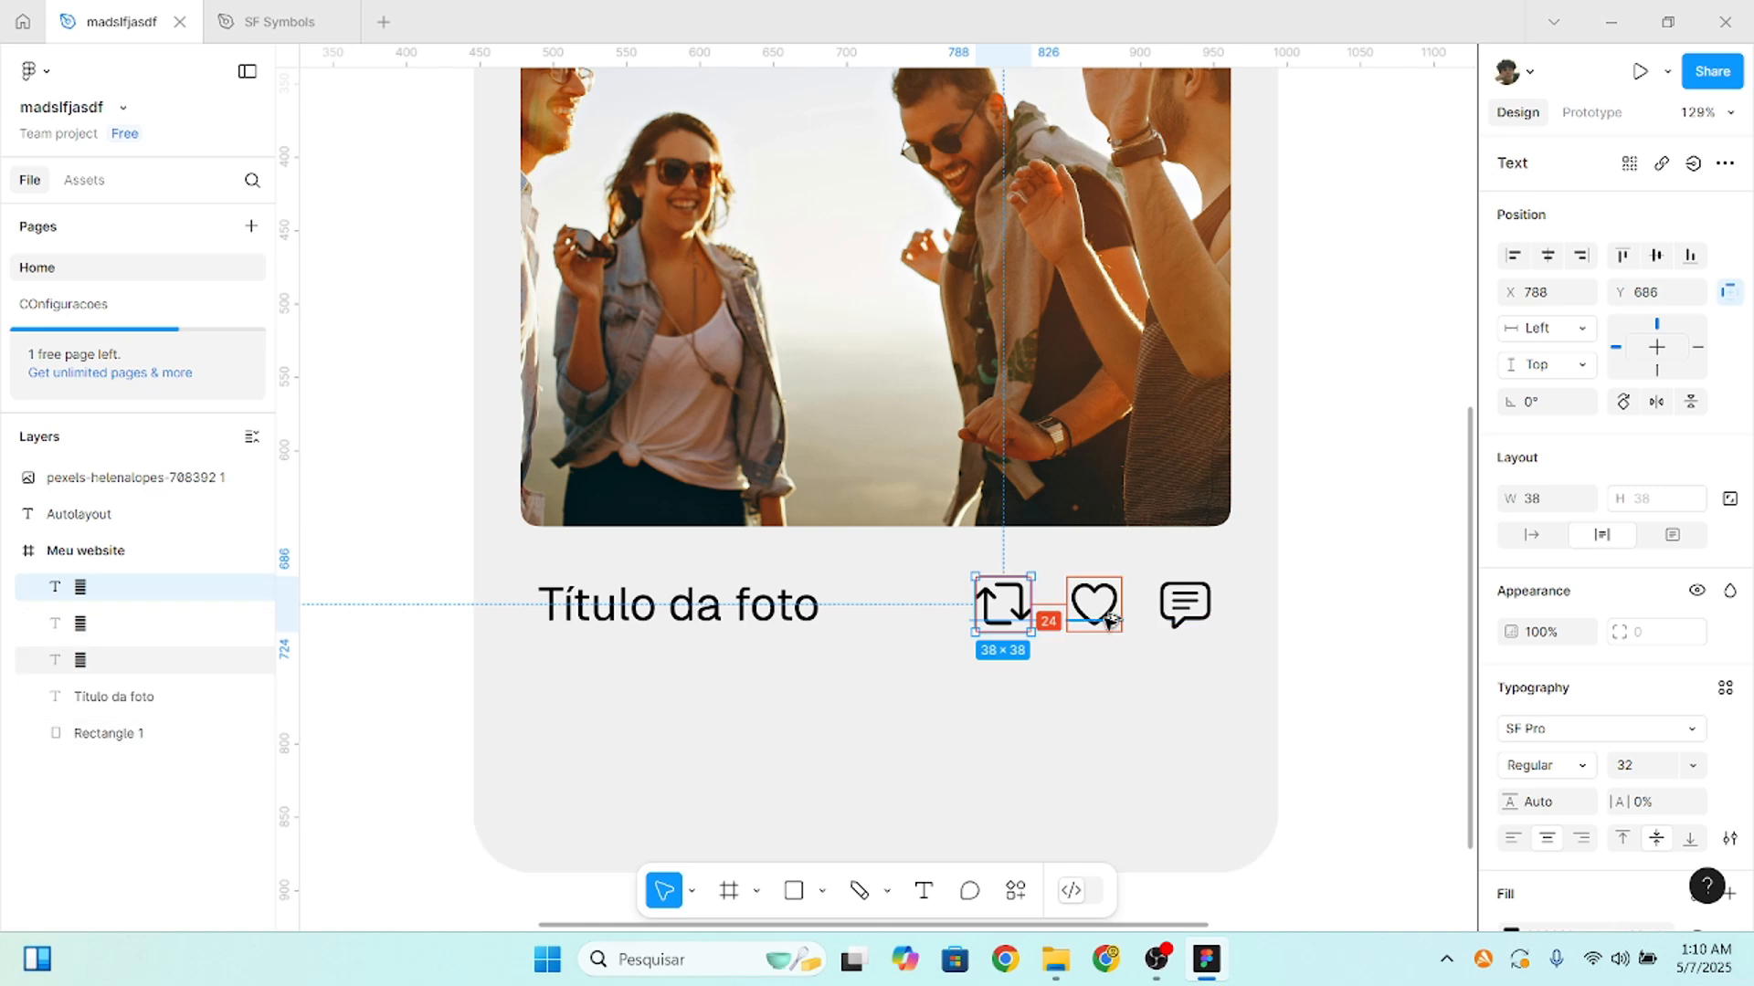
- Move the repost icon outside the card to X 1035, Y 571, and wrap the heart and comment icons in an auto layout
{"action": "left_click_drag", "start_coordinate": [1008, 625], "coordinate": [1370, 457]}
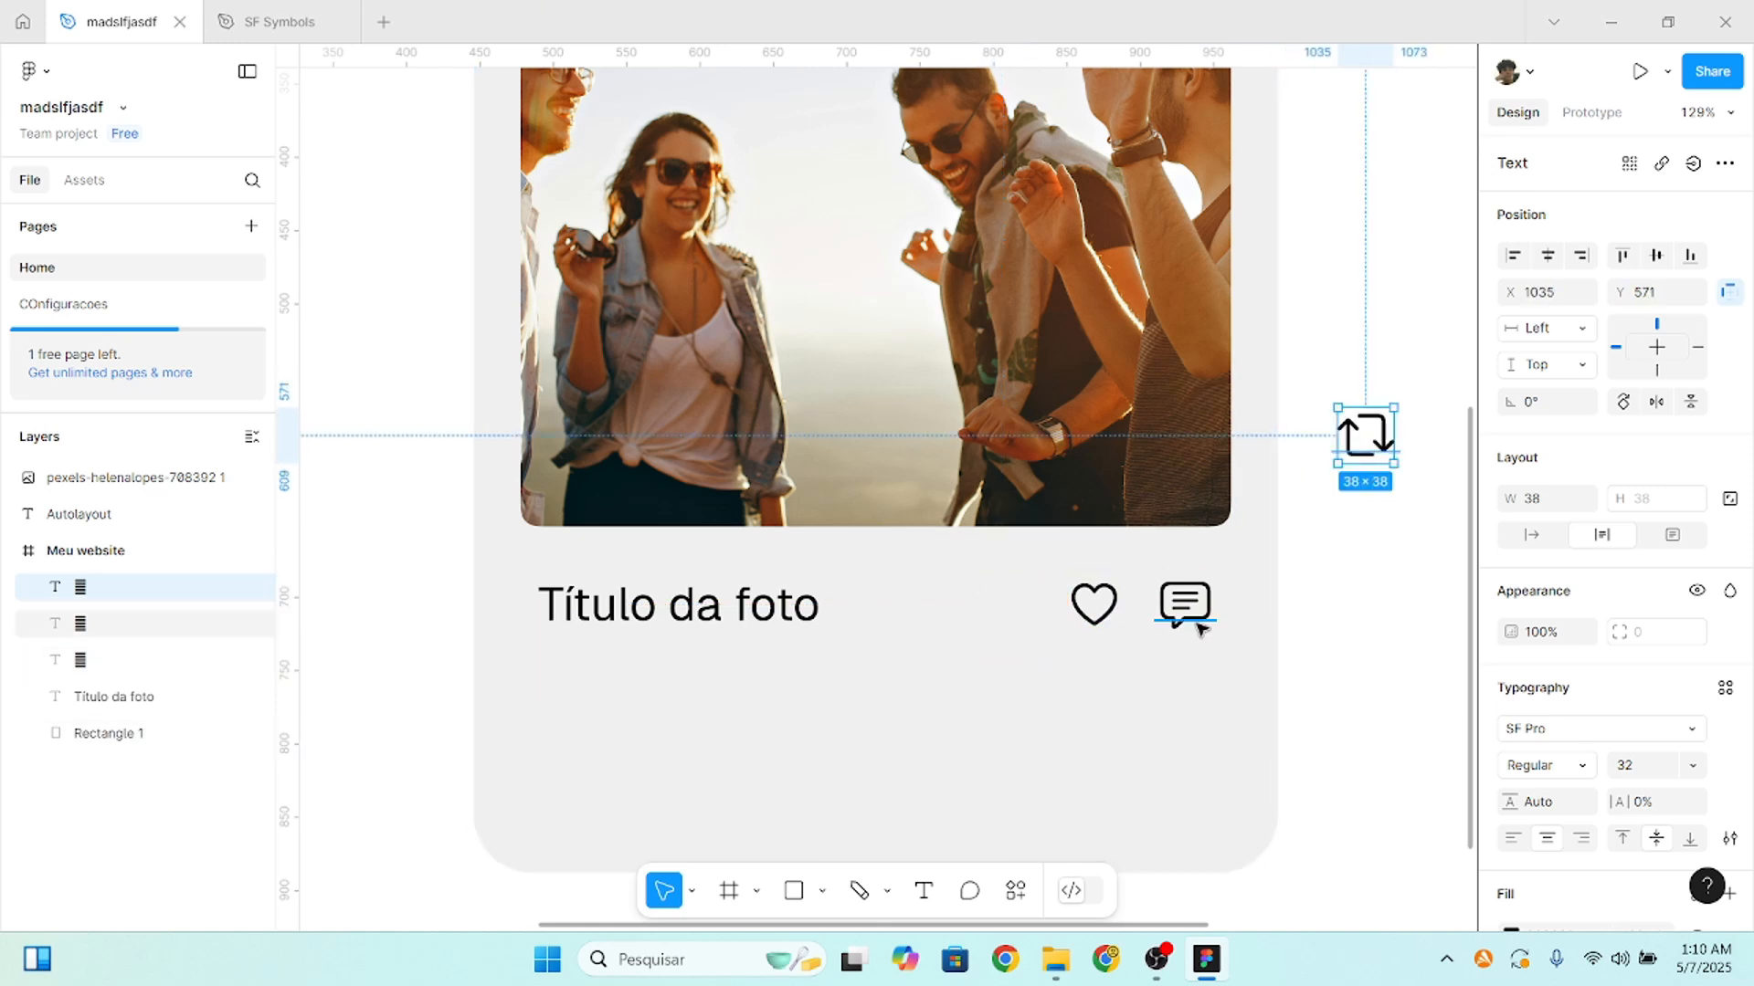
{"action": "left_click", "coordinate": [1279, 618]}
{"action": "left_click_drag", "start_coordinate": [1365, 630], "coordinate": [1099, 595]}
{"action": "left_click", "coordinate": [1151, 695], "text": "shift"}
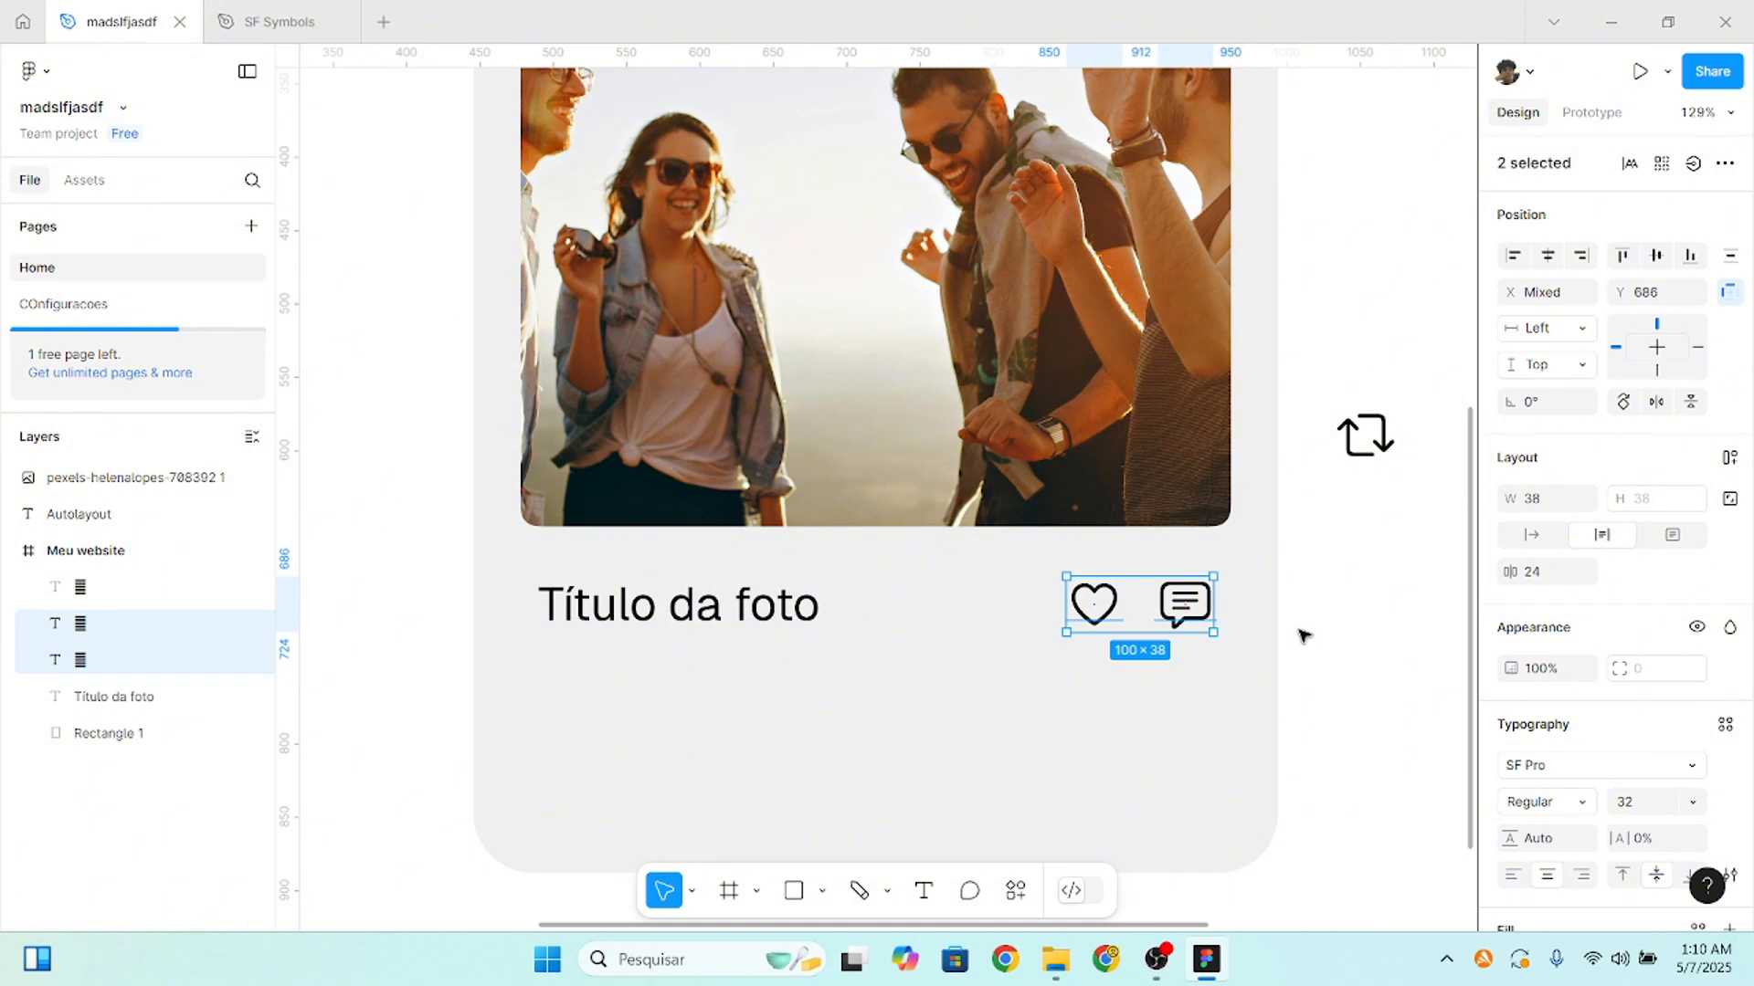
{"action": "key", "text": "shift+a"}
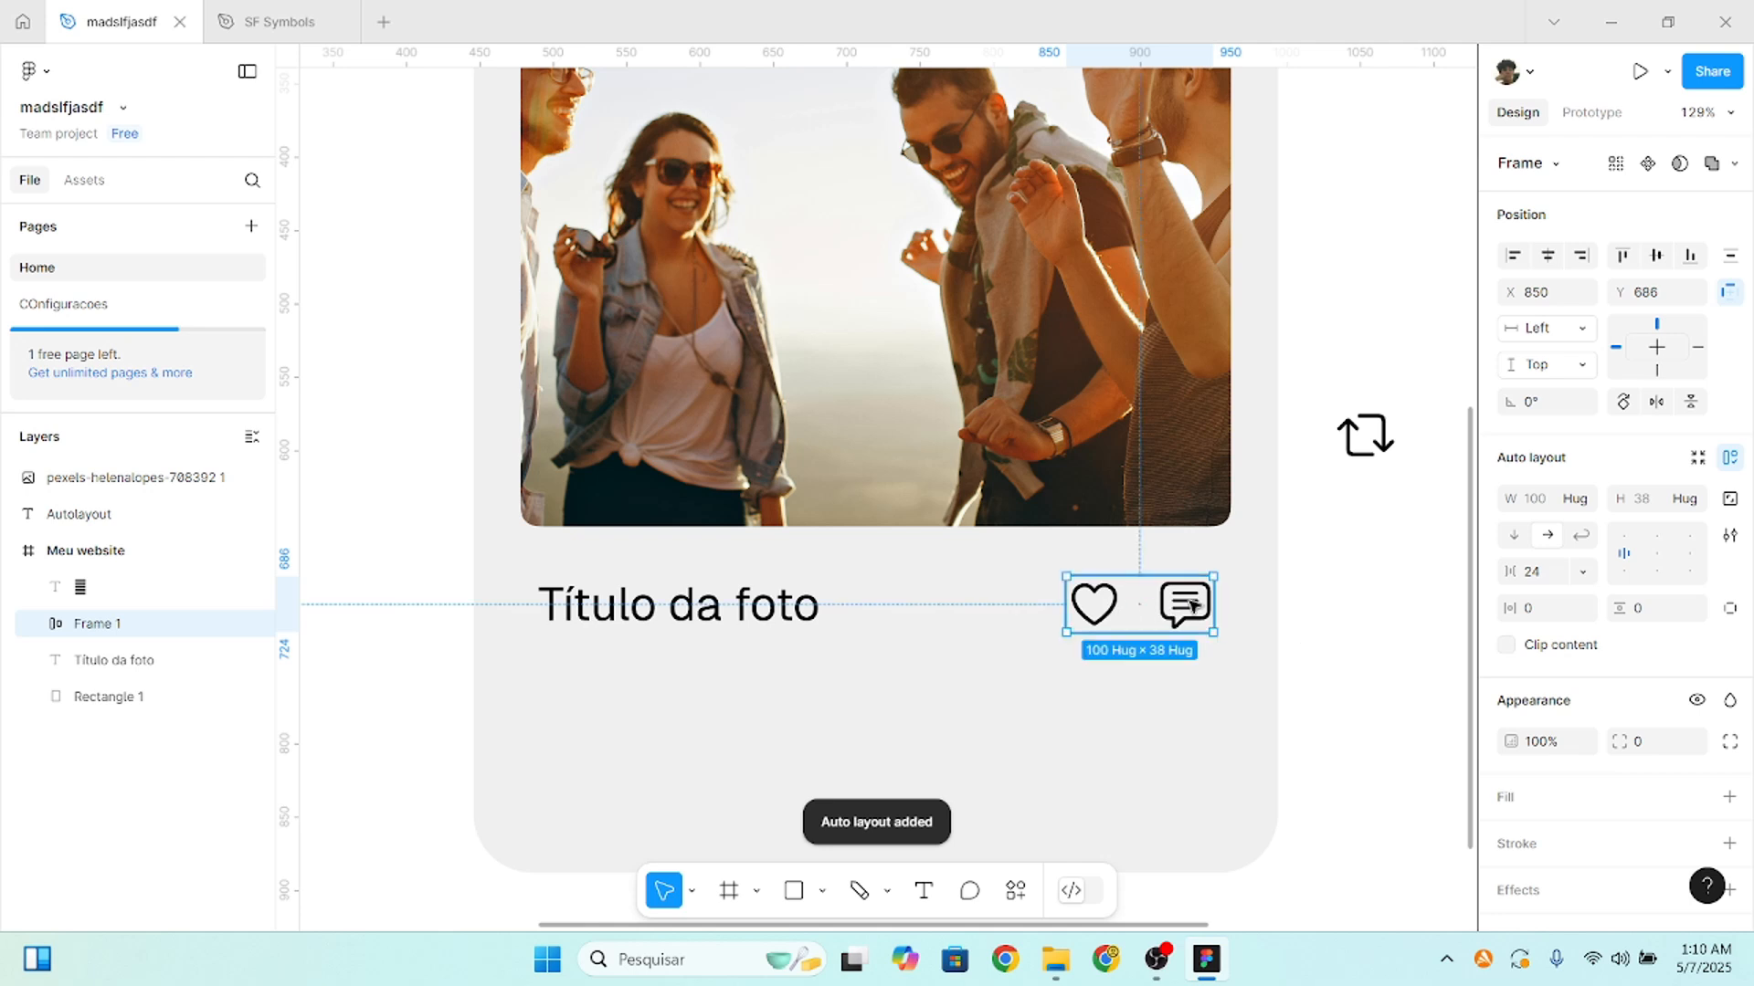
{"action": "key", "text": "ctrl+z"}
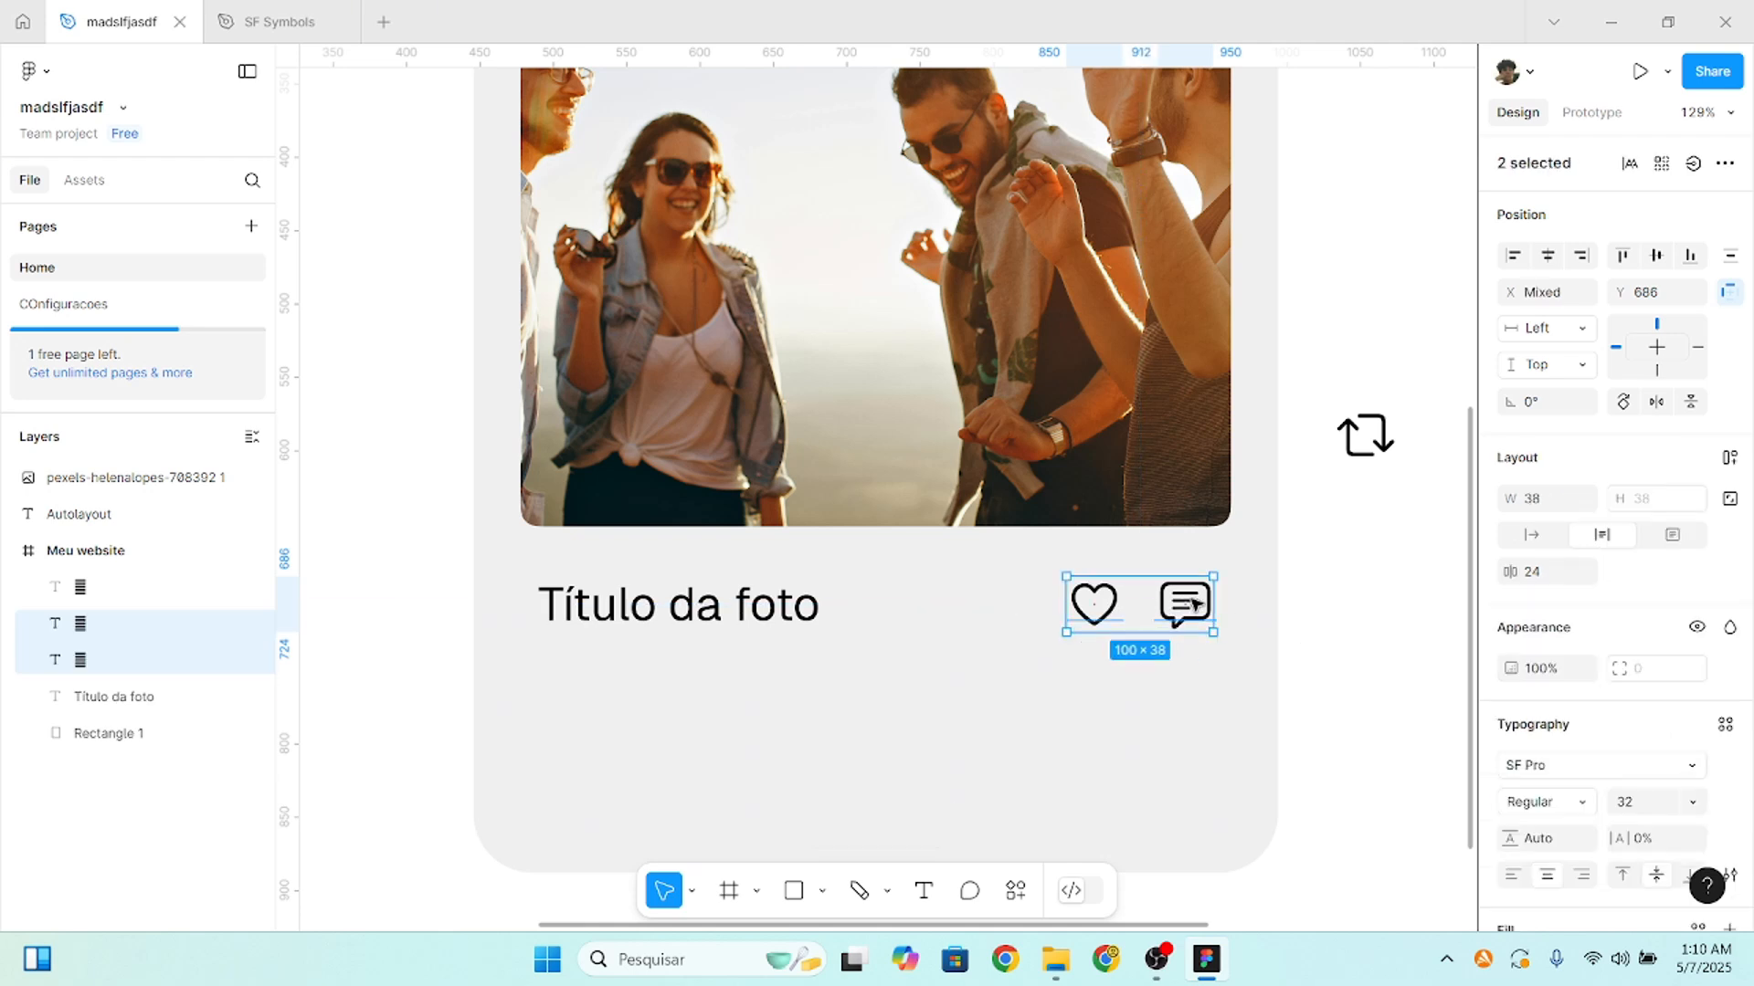
{"action": "right_click", "coordinate": [1113, 598]}
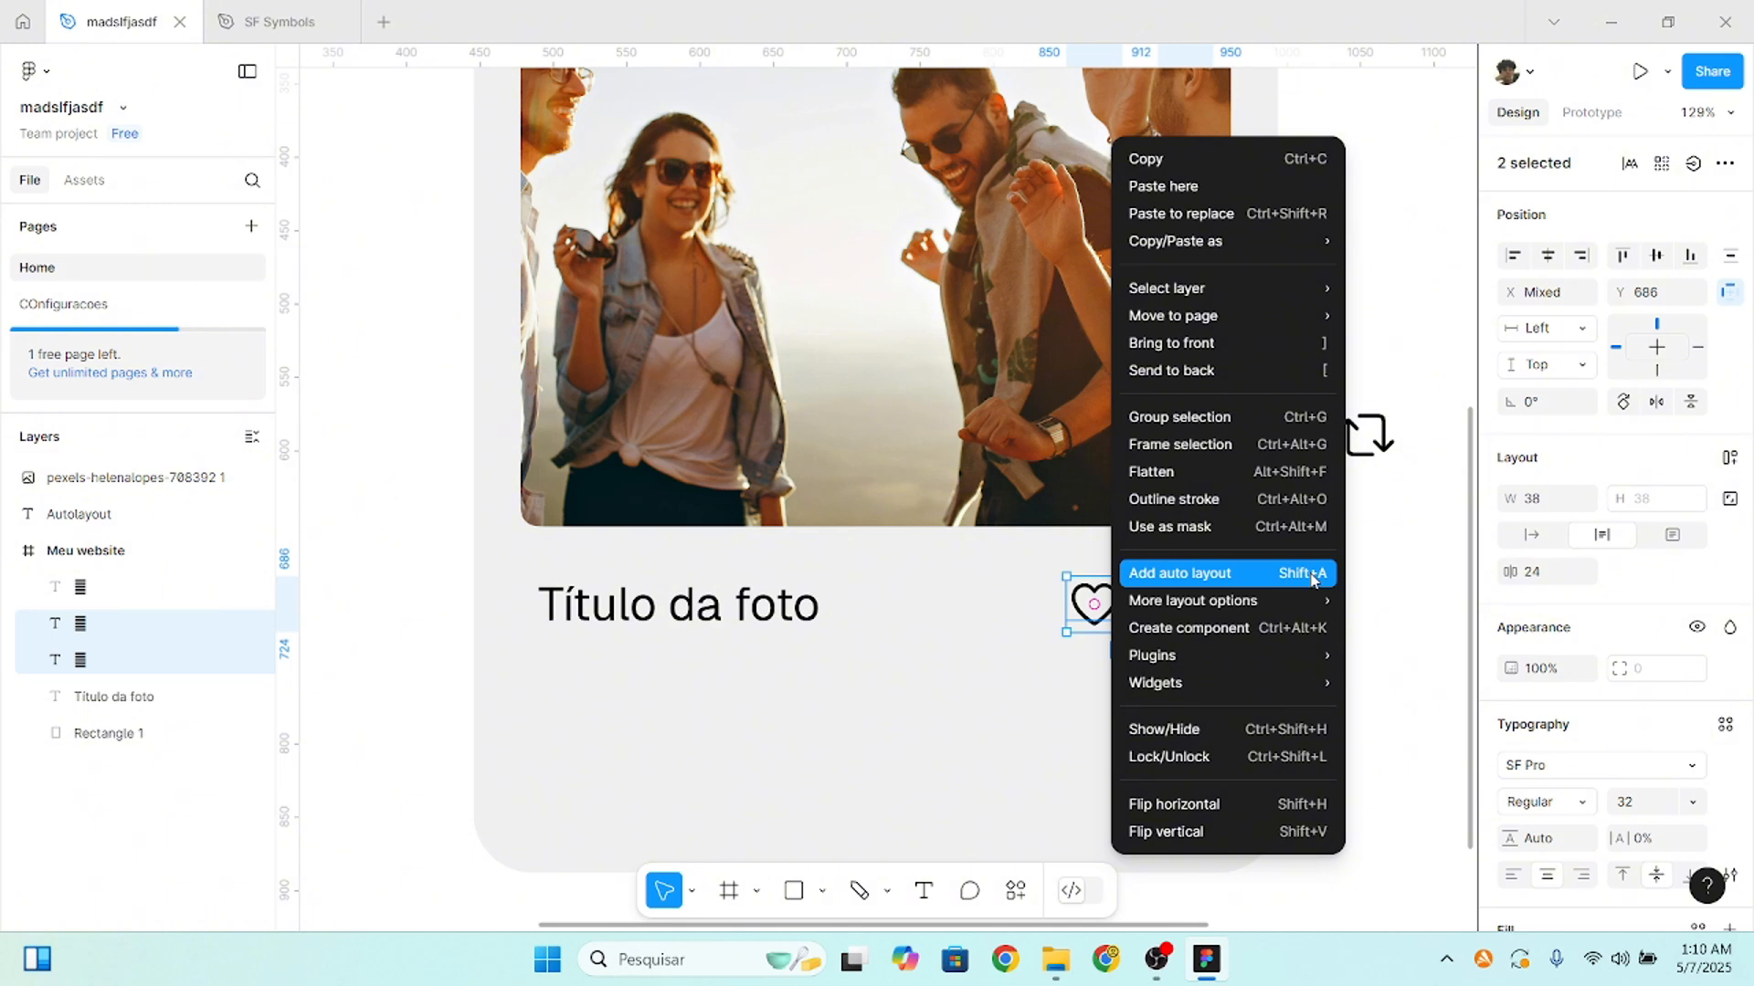
{"action": "left_click", "coordinate": [1313, 578]}
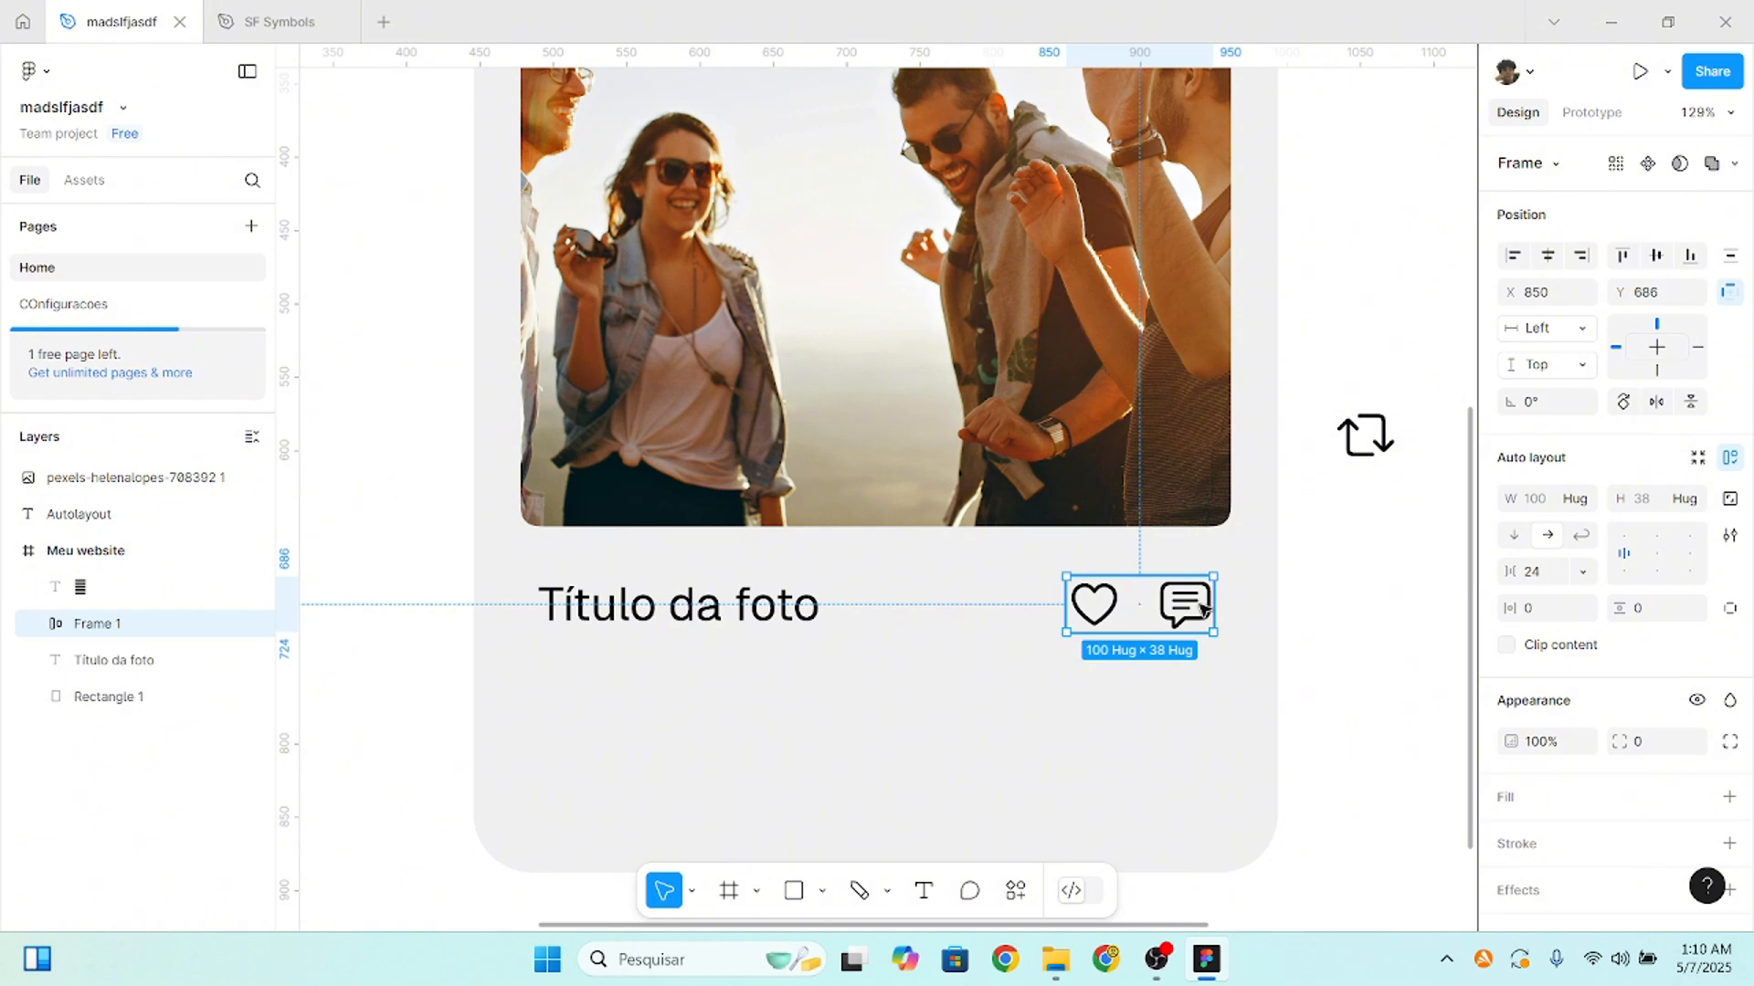
{"action": "left_click", "coordinate": [1253, 608]}
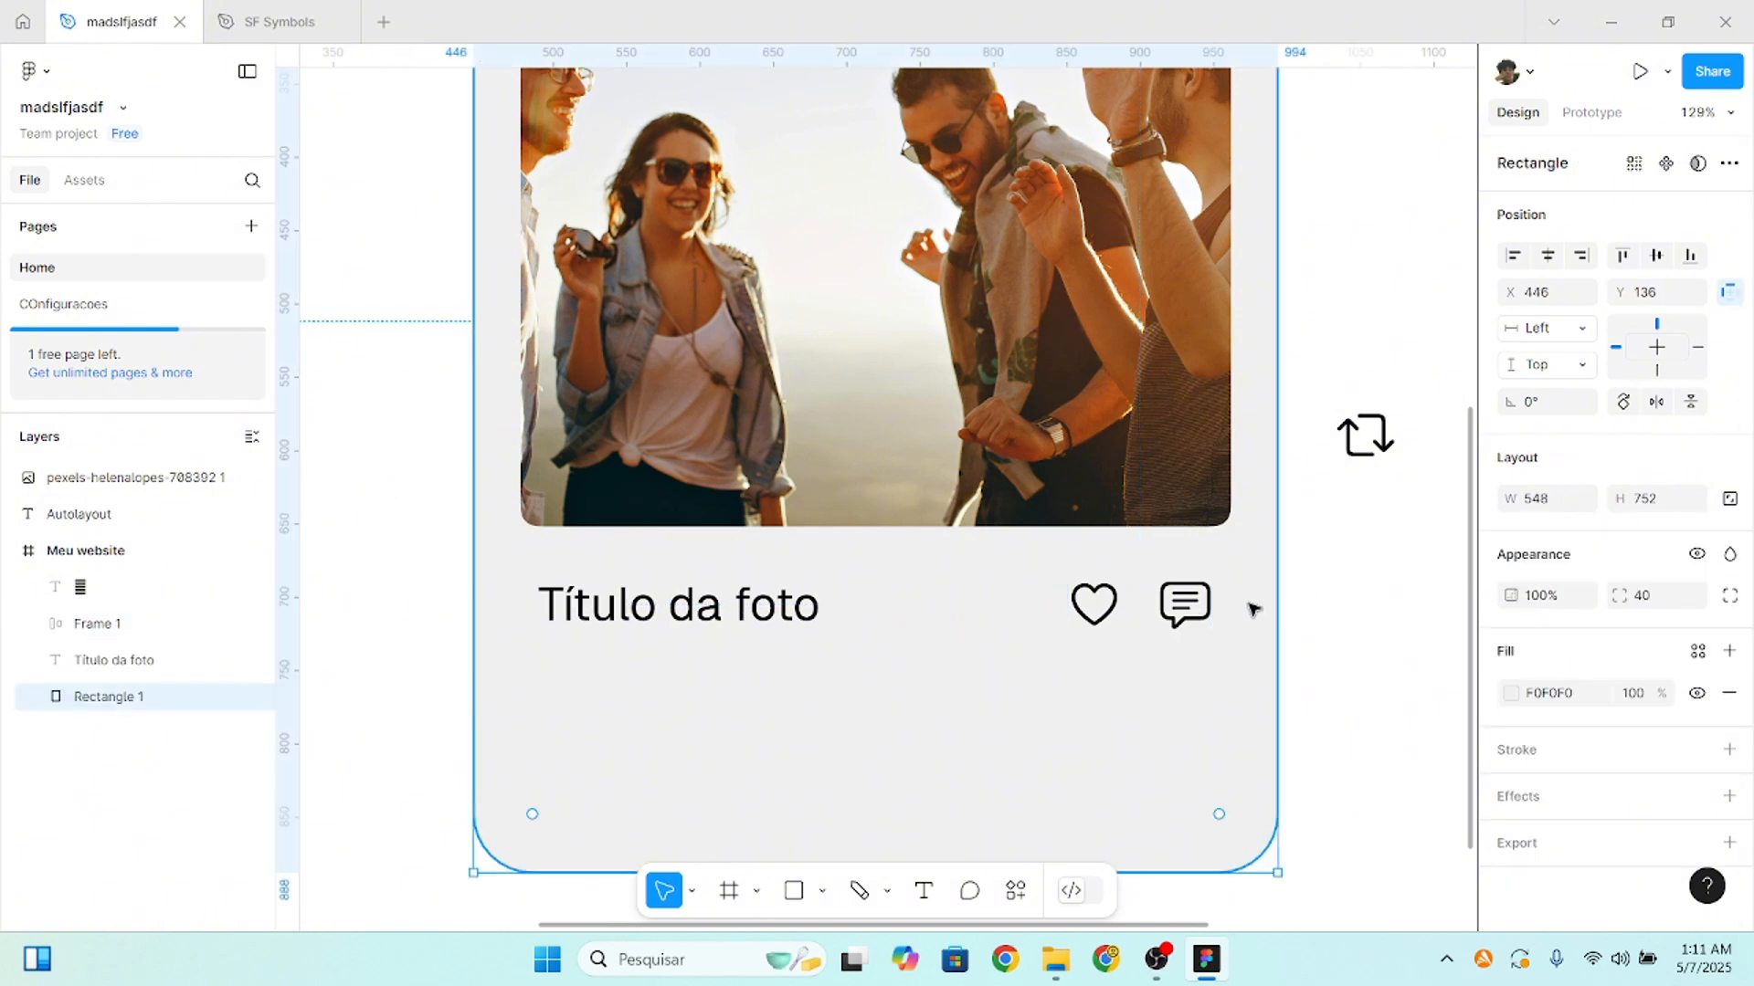
{"action": "left_click", "coordinate": [1201, 608]}
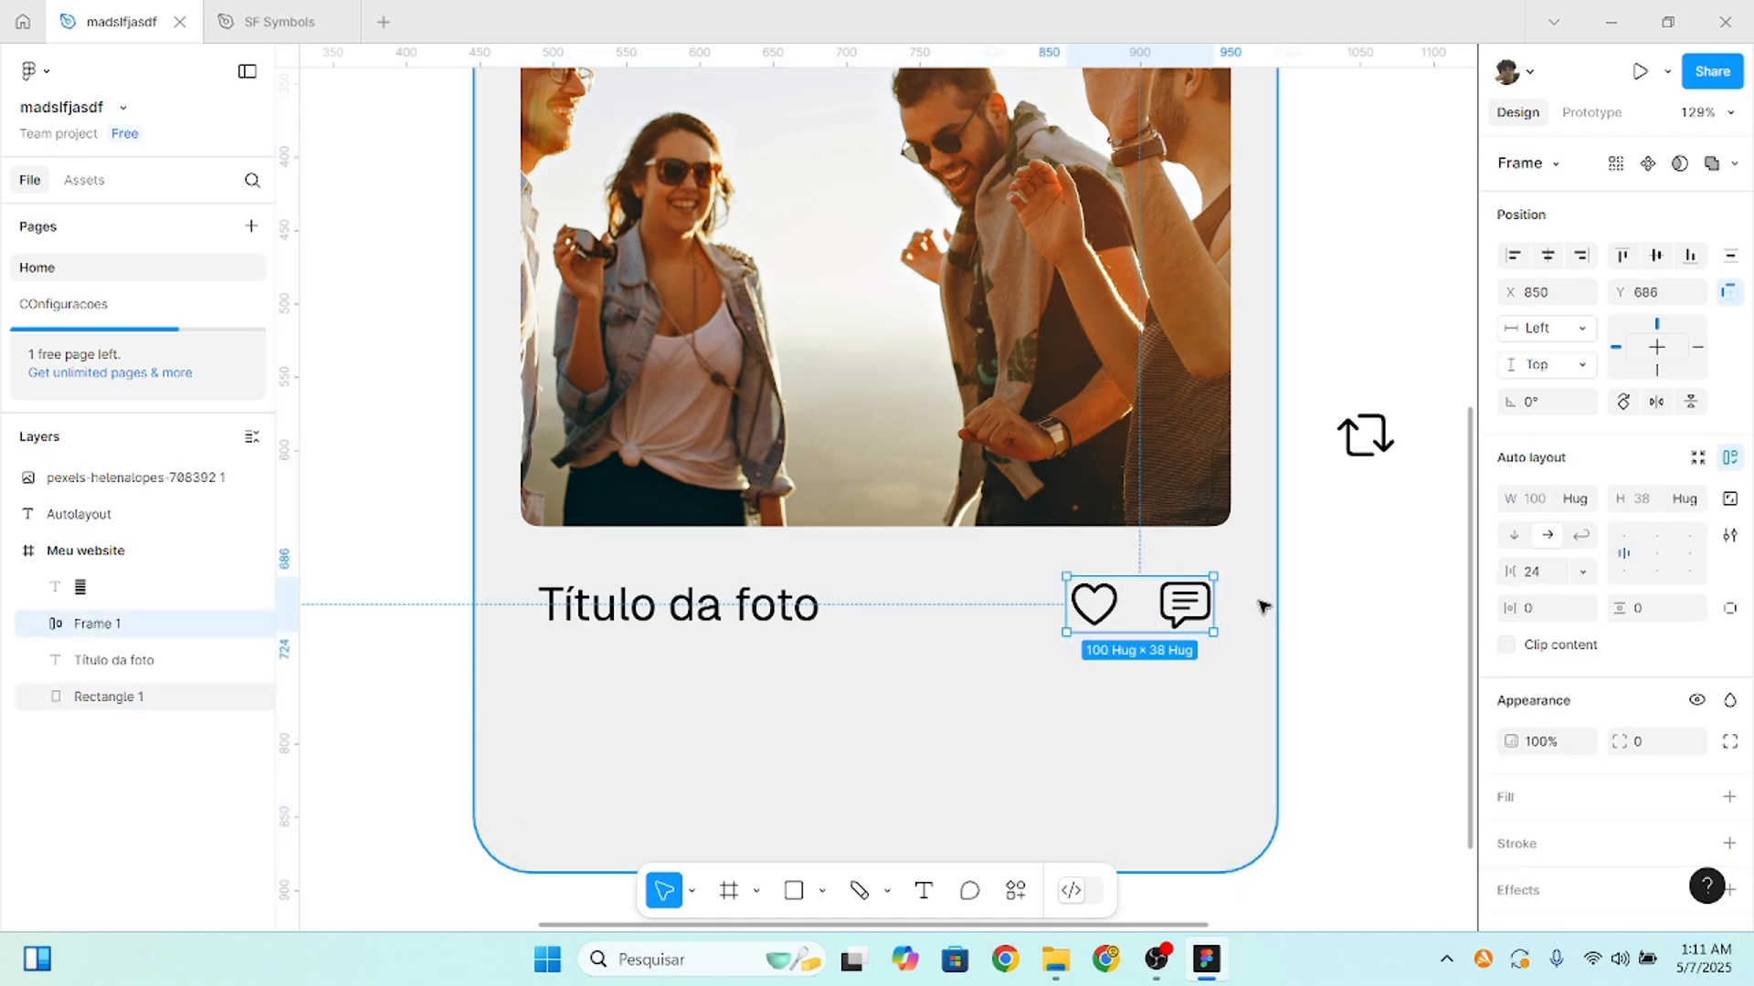
{"action": "left_click", "coordinate": [778, 603]}
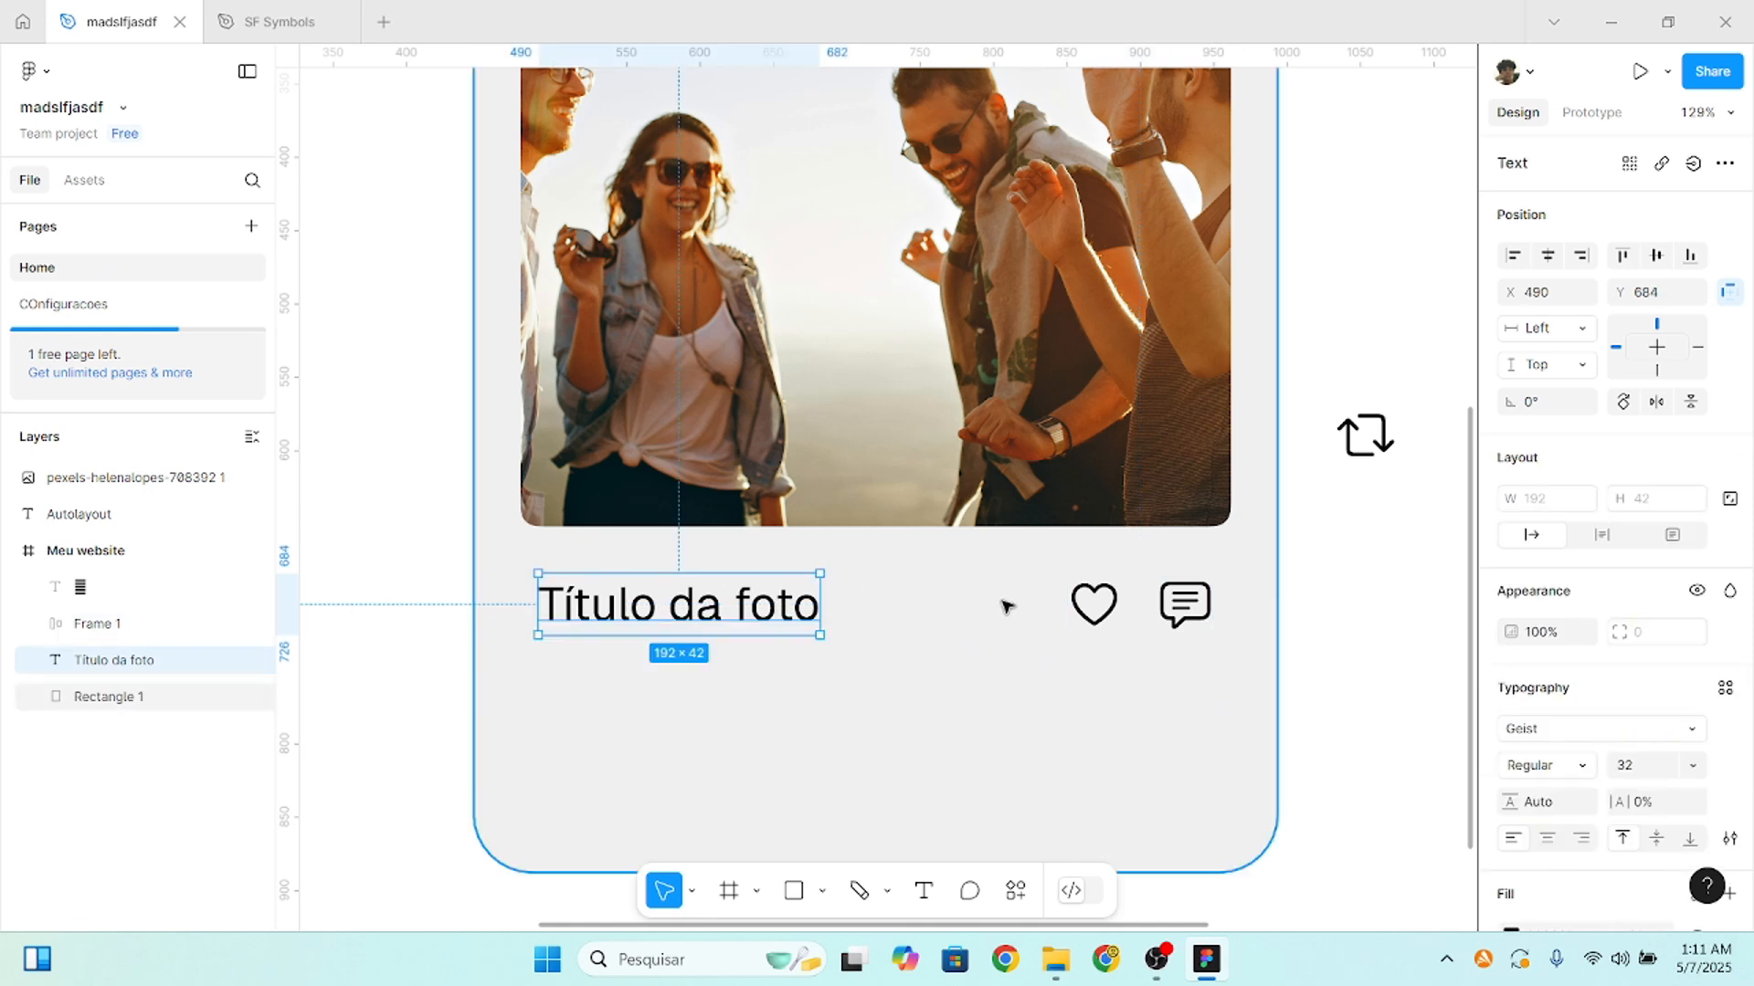
{"action": "left_click", "coordinate": [1138, 603]}
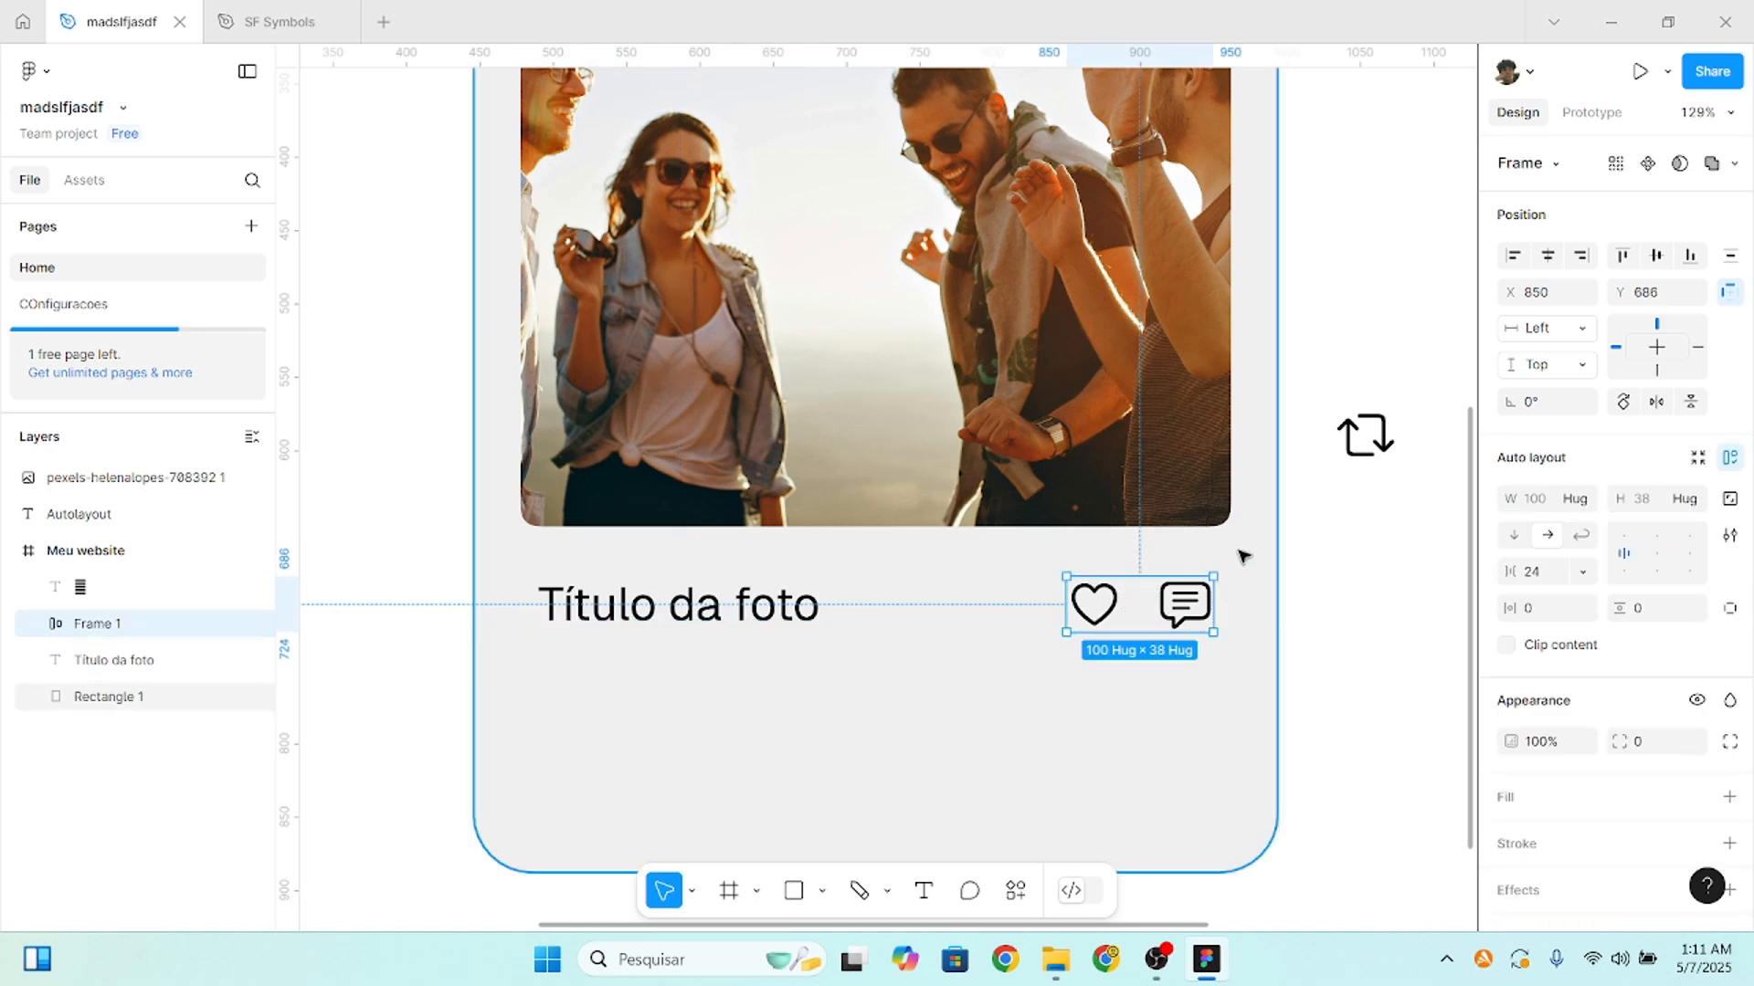
- Try inserting the repost icon between the heart and comment icons in the auto layout, and move it back outside the card
{"action": "left_click_drag", "start_coordinate": [1387, 443], "coordinate": [1192, 611]}
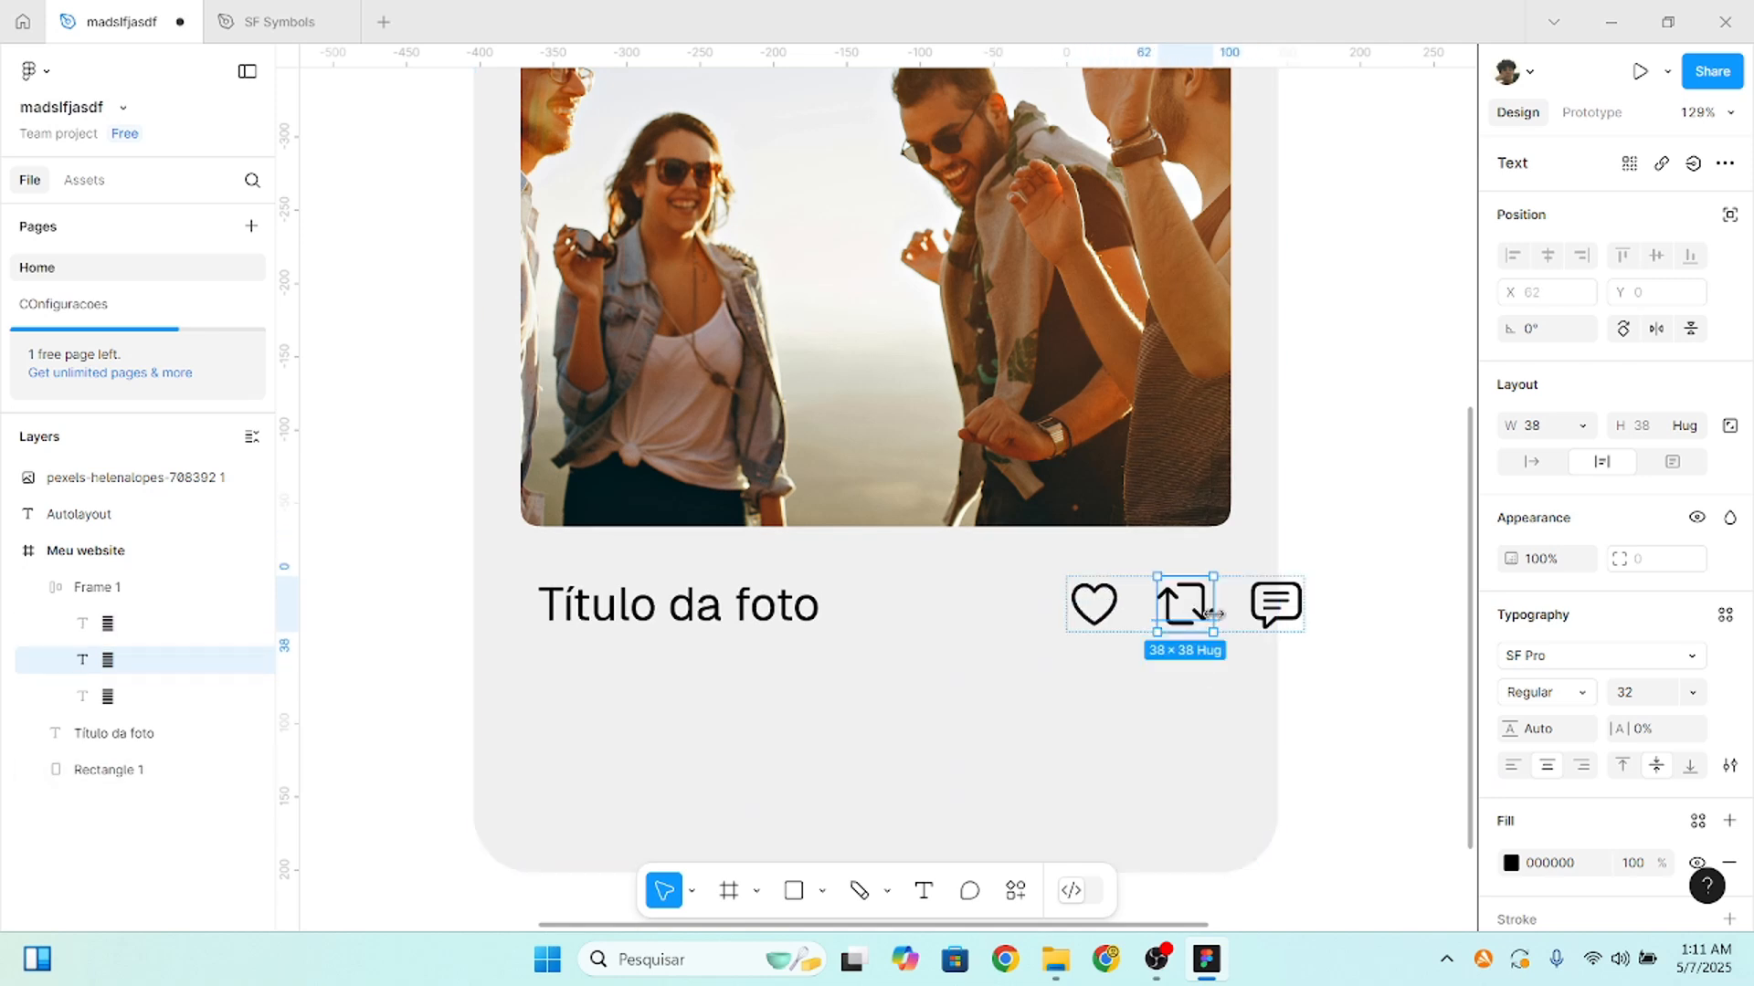
{"action": "left_click", "coordinate": [1239, 617]}
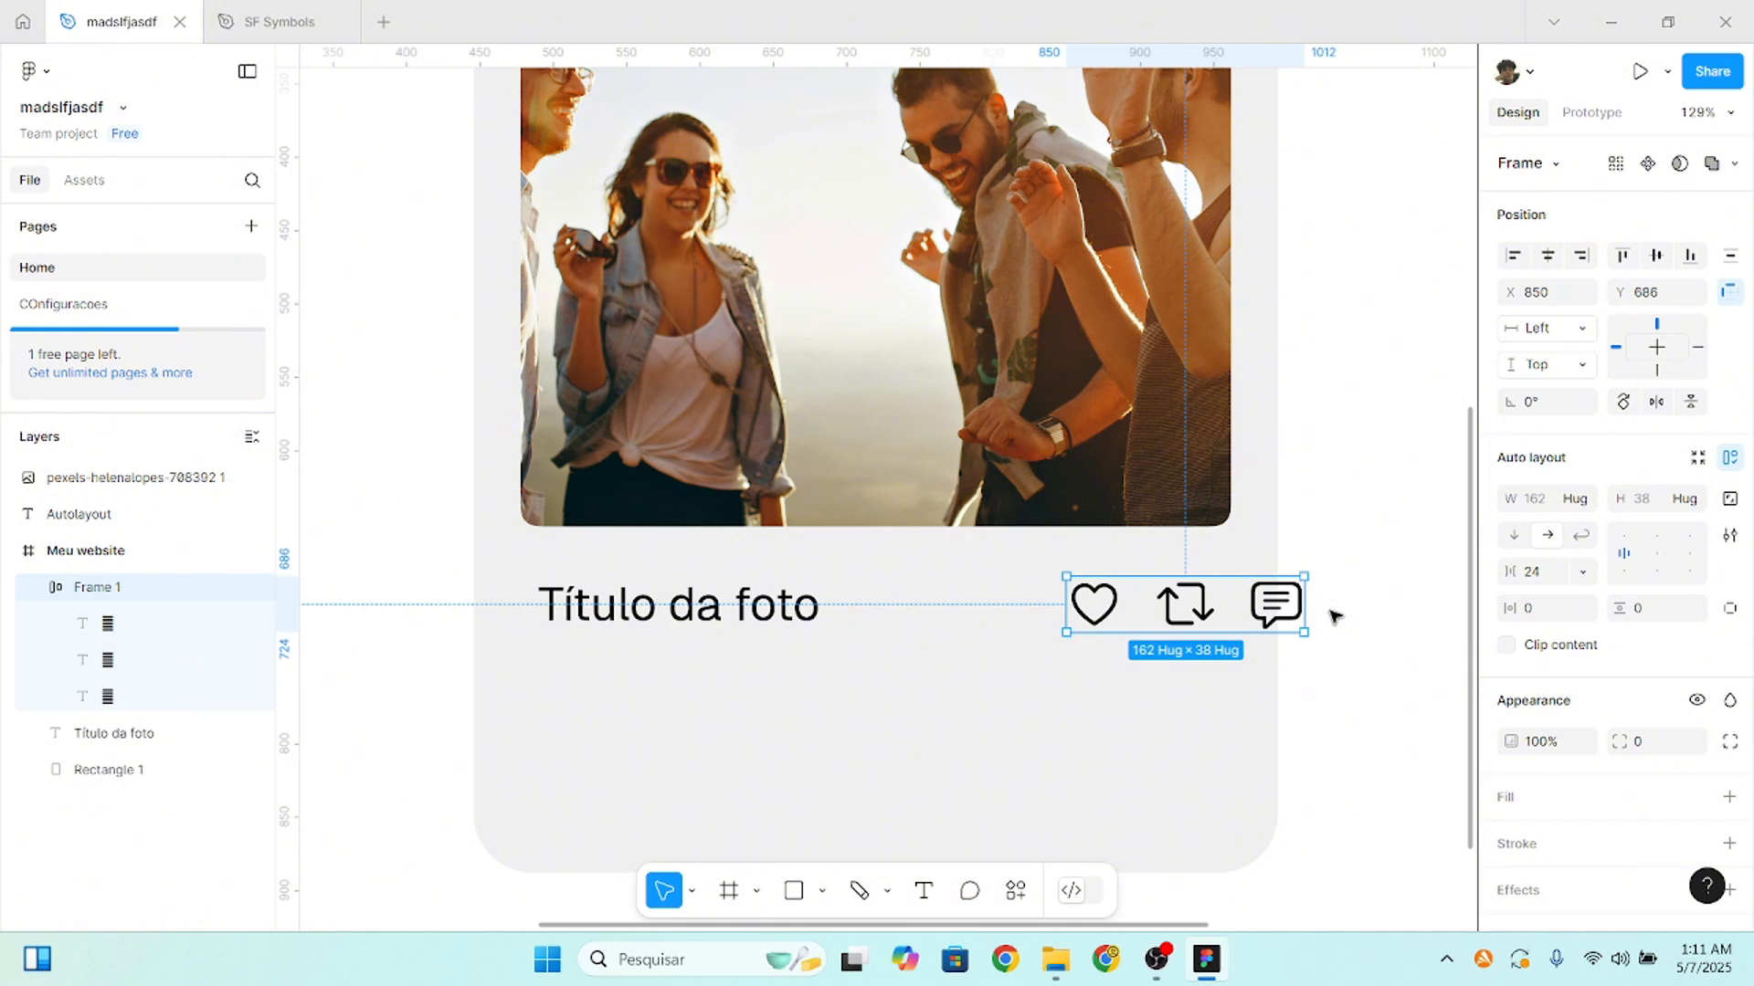
{"action": "mouse_move", "coordinate": [1187, 607]}
{"action": "left_mouse_down"}
{"action": "mouse_move", "coordinate": [1092, 607]}
{"action": "mouse_move", "coordinate": [1217, 622]}
{"action": "left_mouse_up"}
{"action": "left_click_drag", "start_coordinate": [1331, 663], "coordinate": [1386, 459]}
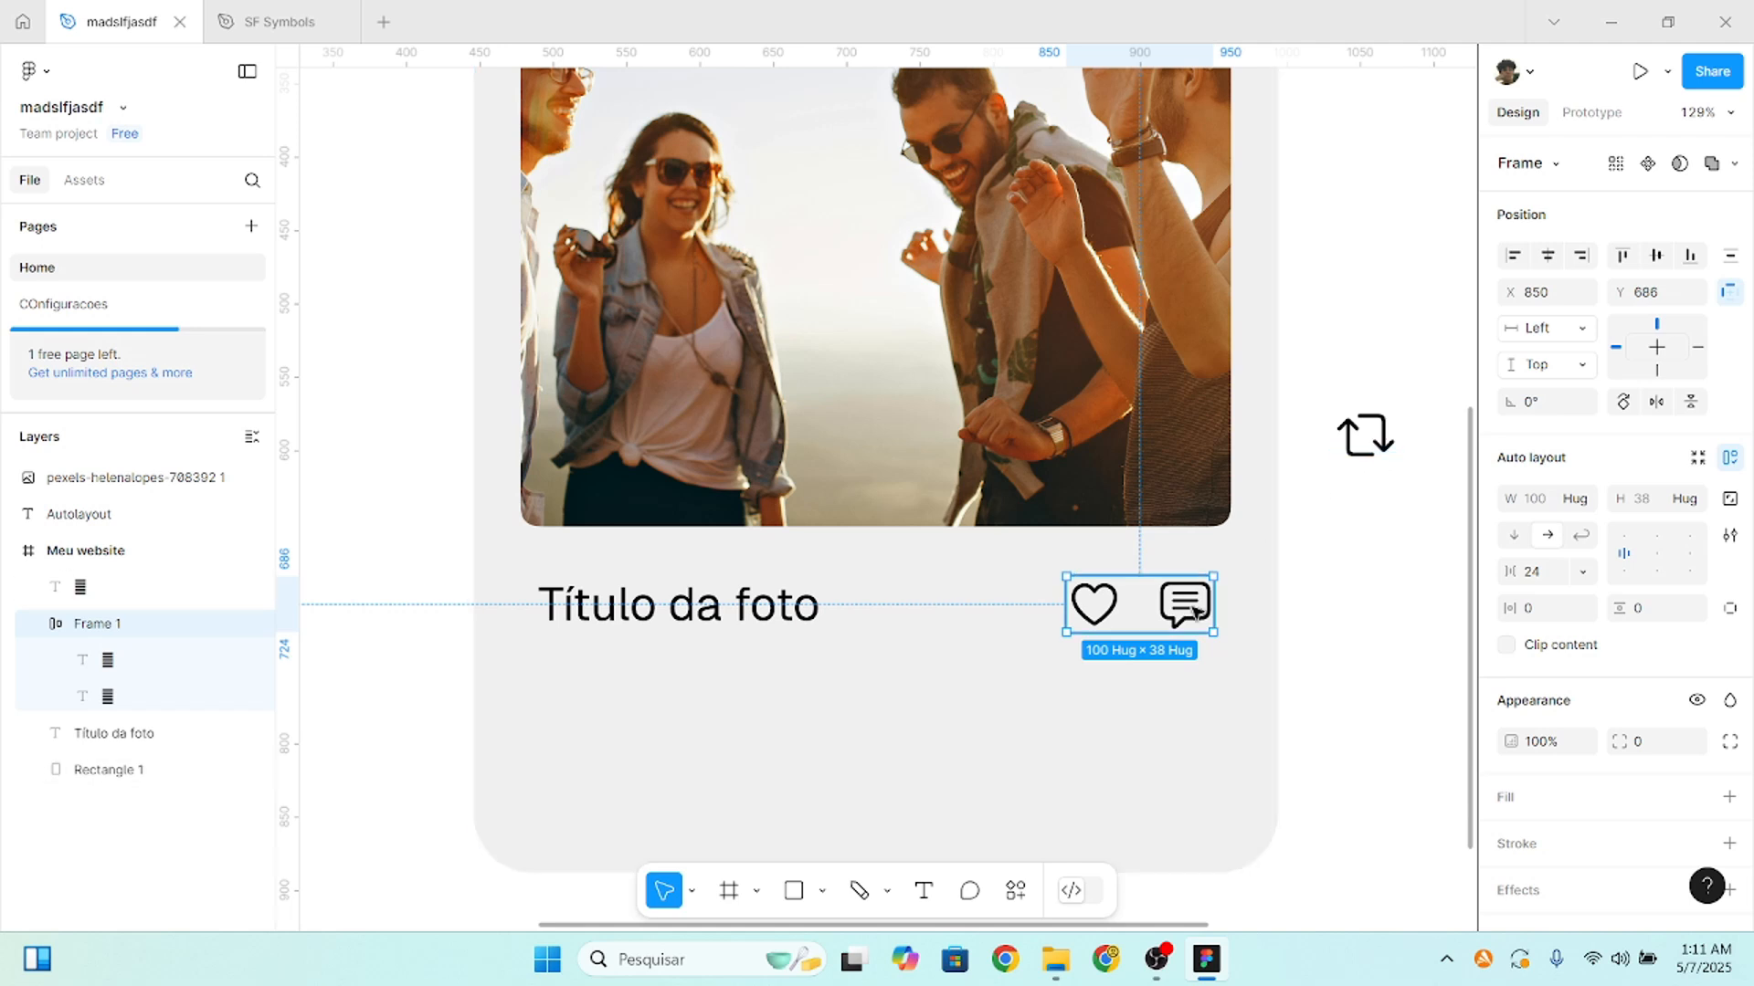
- Place the repost icon between the heart and comment icons again, and undo that placement
{"action": "key", "text": "alt"}
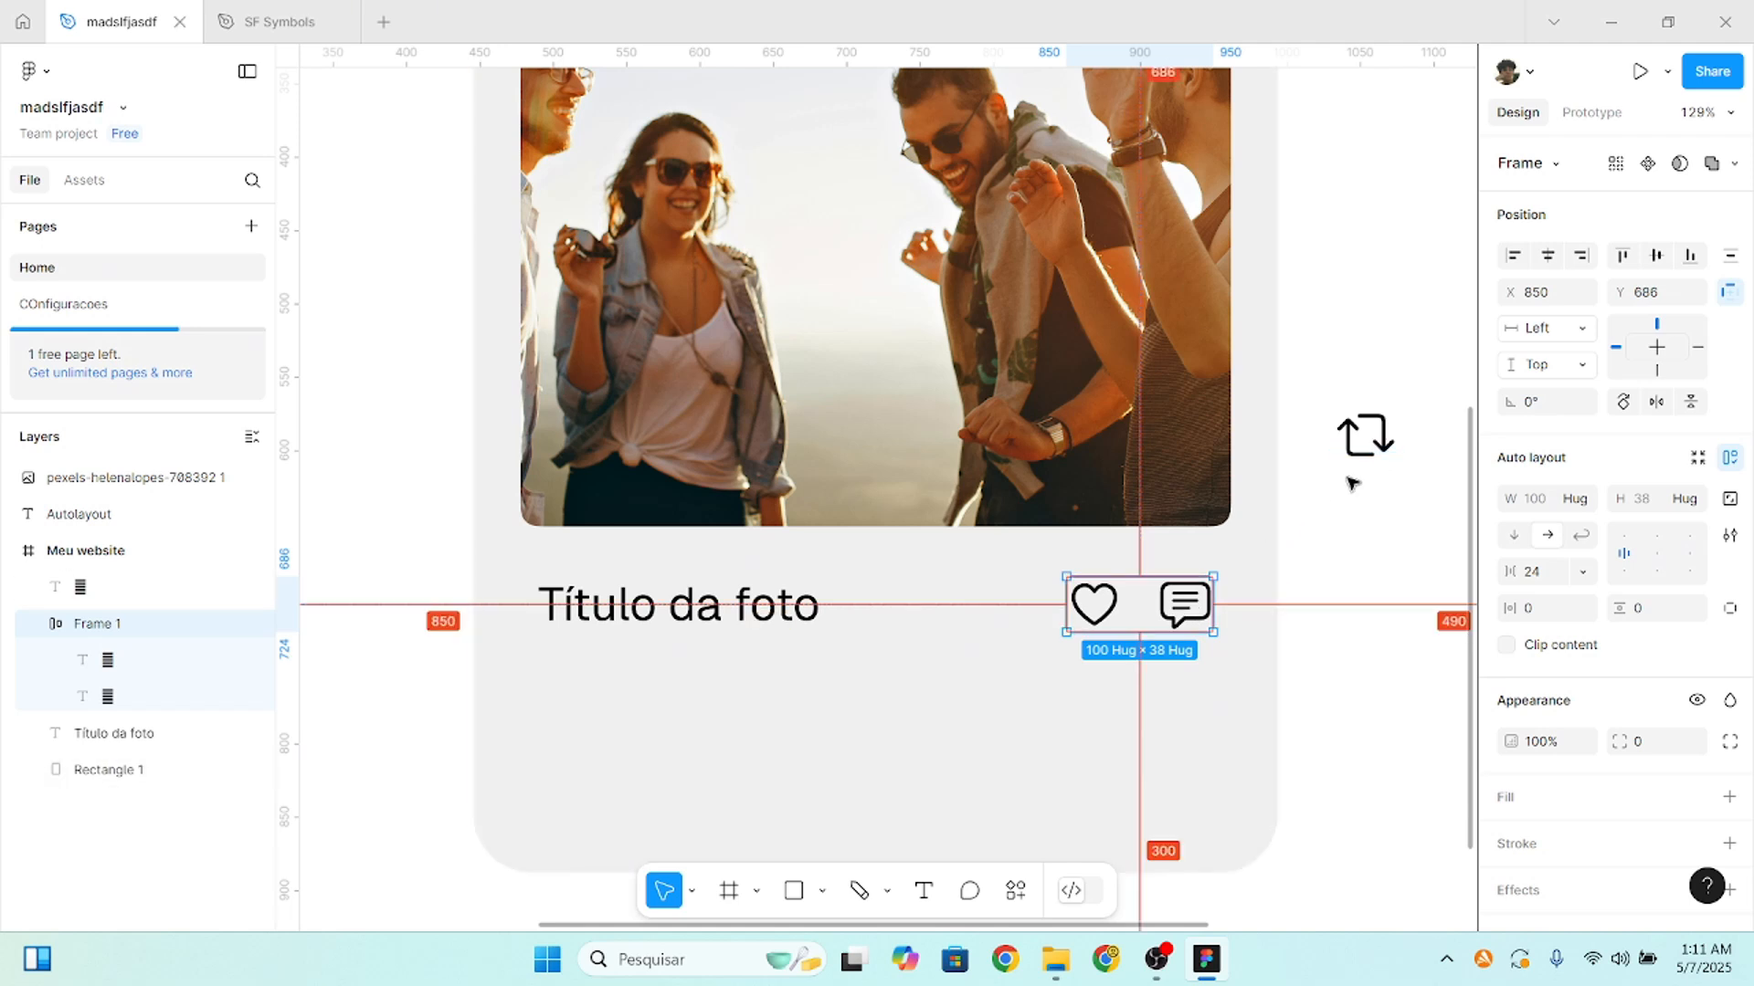
{"action": "left_click_drag", "start_coordinate": [1365, 437], "coordinate": [1157, 601]}
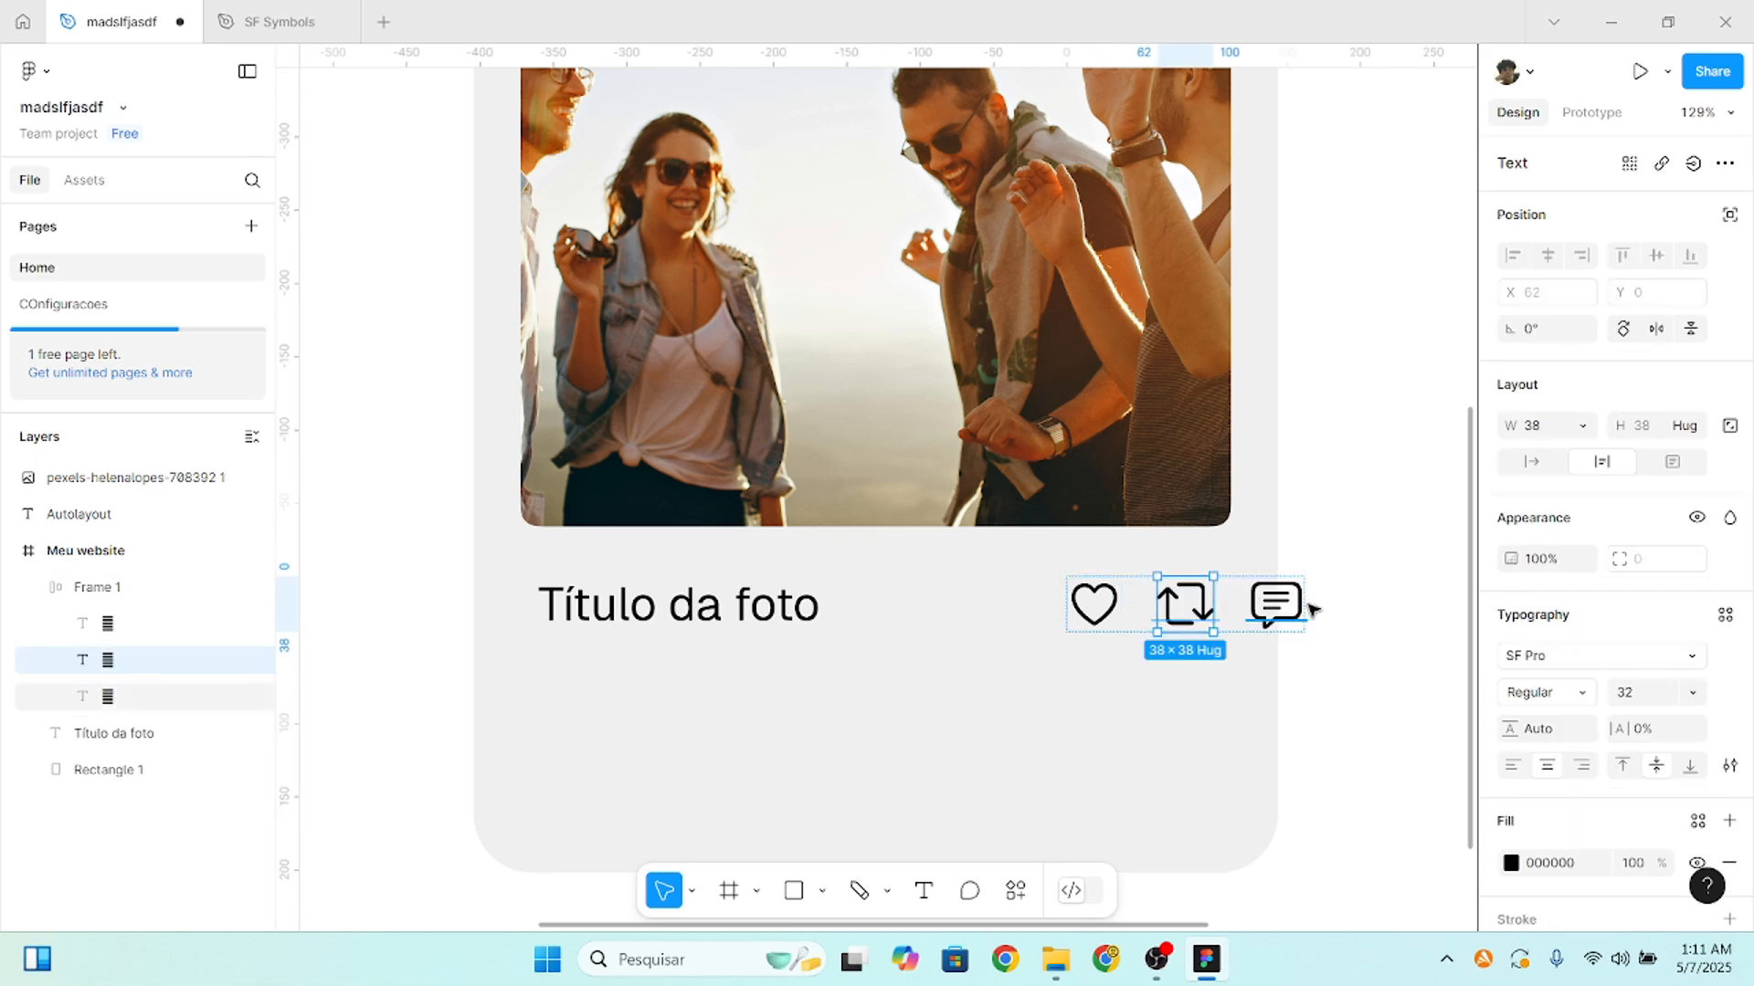
{"action": "scroll", "coordinate": [1248, 630], "scroll_direction": "down", "scroll_amount": 5}
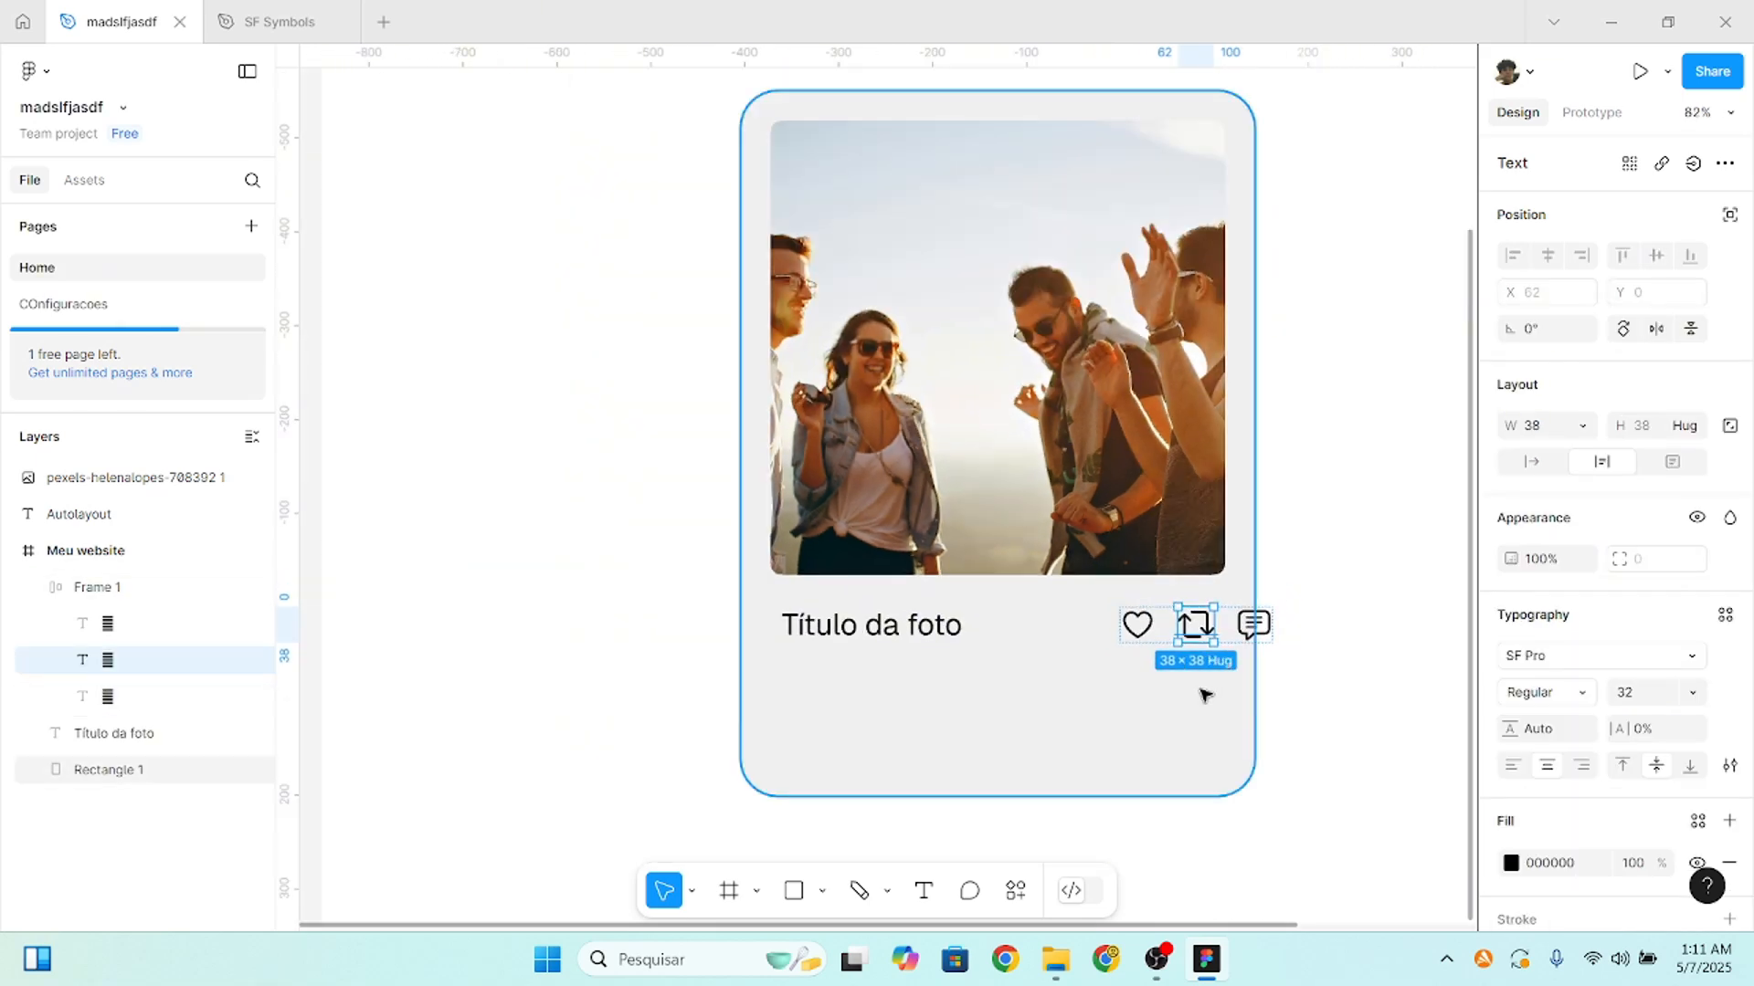
{"action": "left_click", "coordinate": [1204, 692]}
{"action": "scroll", "coordinate": [1096, 736], "scroll_direction": "right", "scroll_amount": 2}
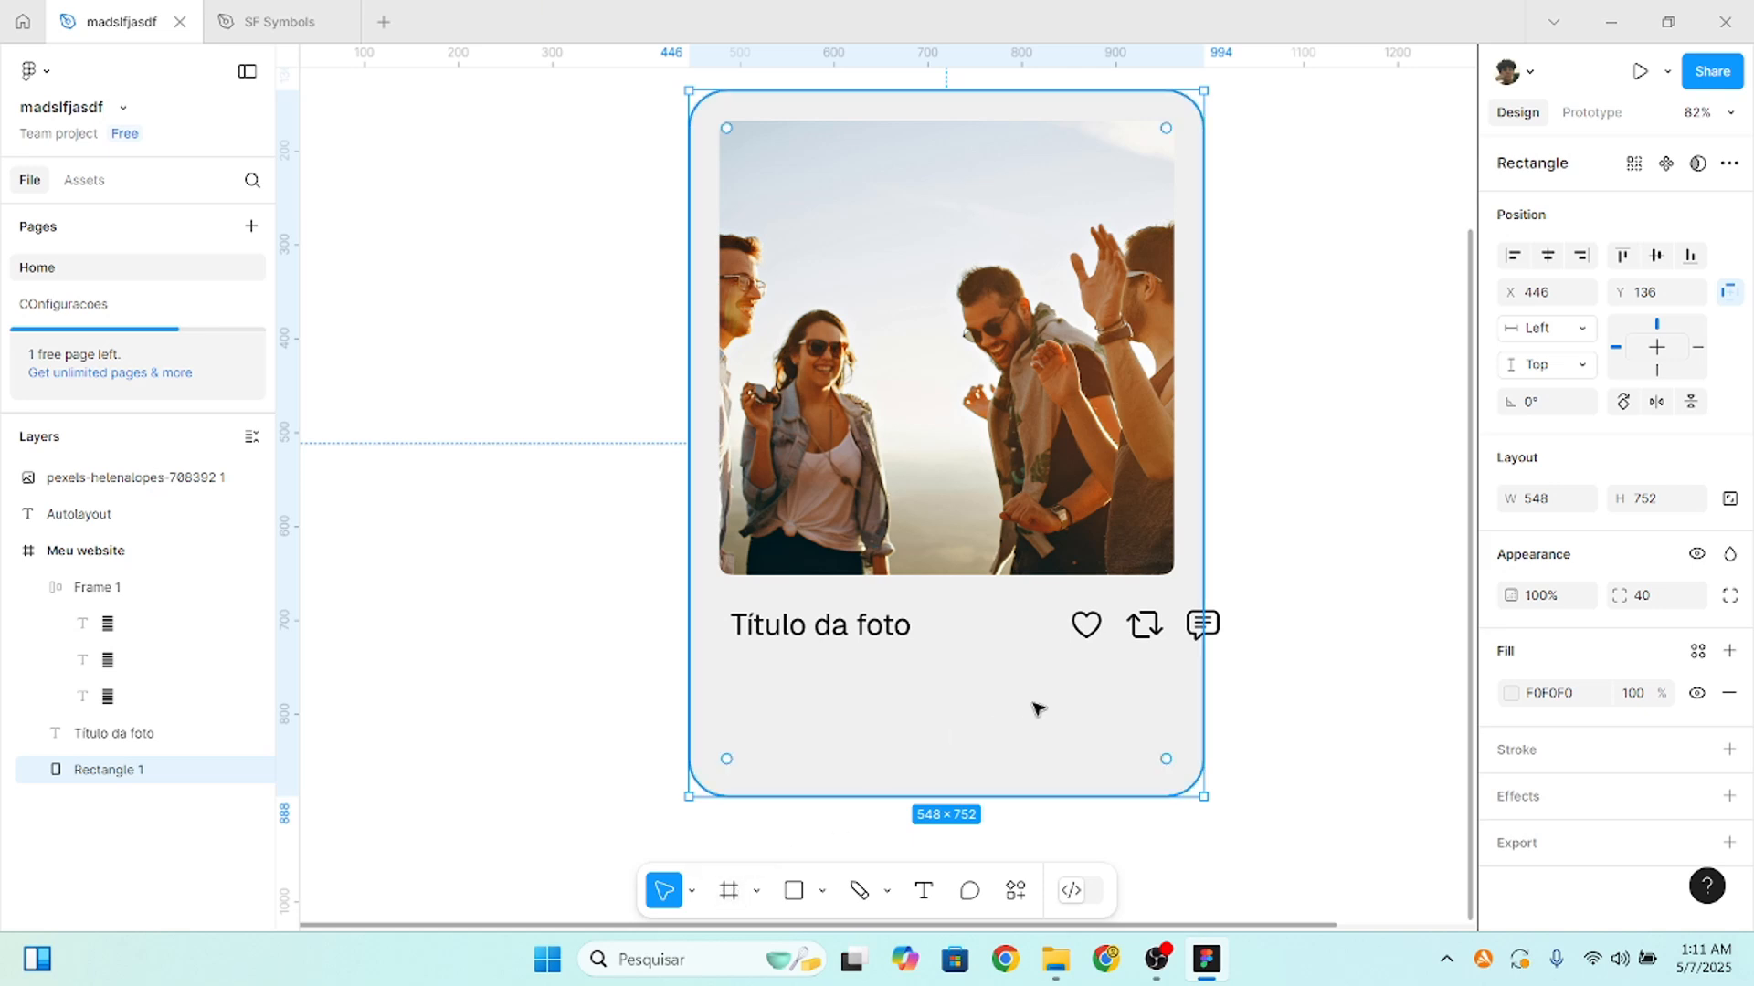
{"action": "scroll", "coordinate": [1092, 749], "scroll_direction": "up", "scroll_amount": 2}
{"action": "scroll", "coordinate": [1101, 770], "scroll_direction": "up", "scroll_amount": 1}
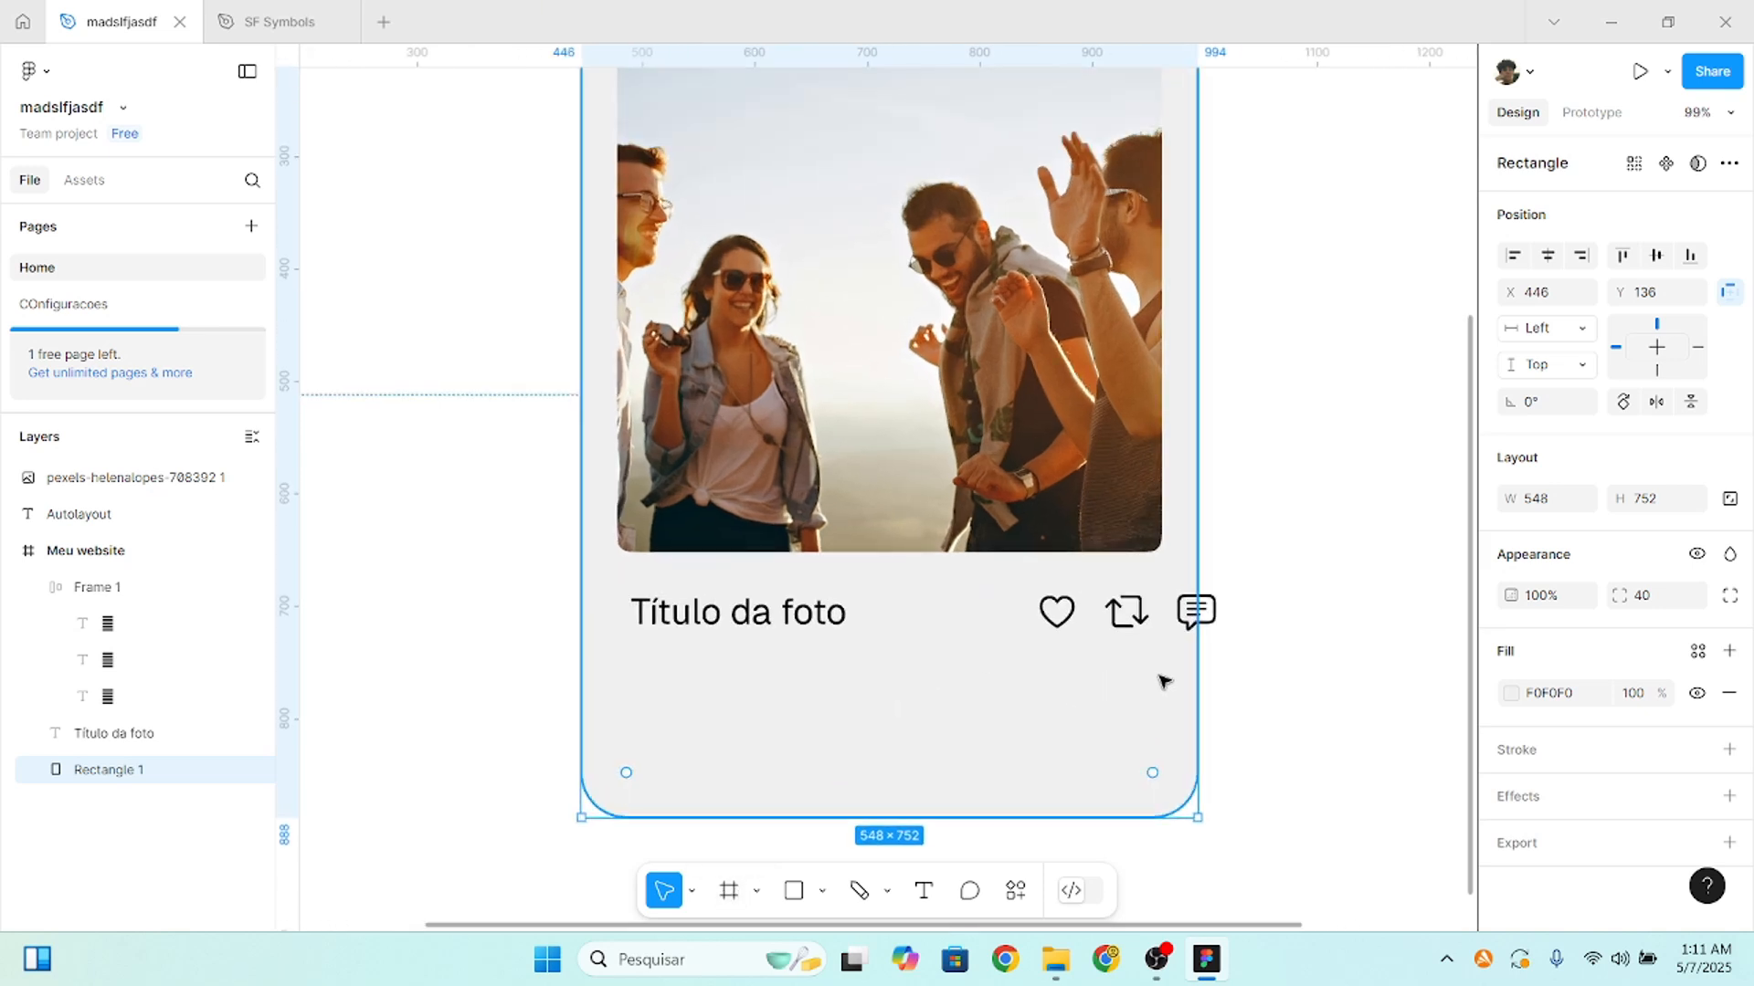
{"action": "key", "text": "ctrl+z"}
{"action": "key", "text": "ctrl+z"}
- Wrap the card's grey background rectangle in a new frame
{"action": "left_click", "coordinate": [1149, 717]}
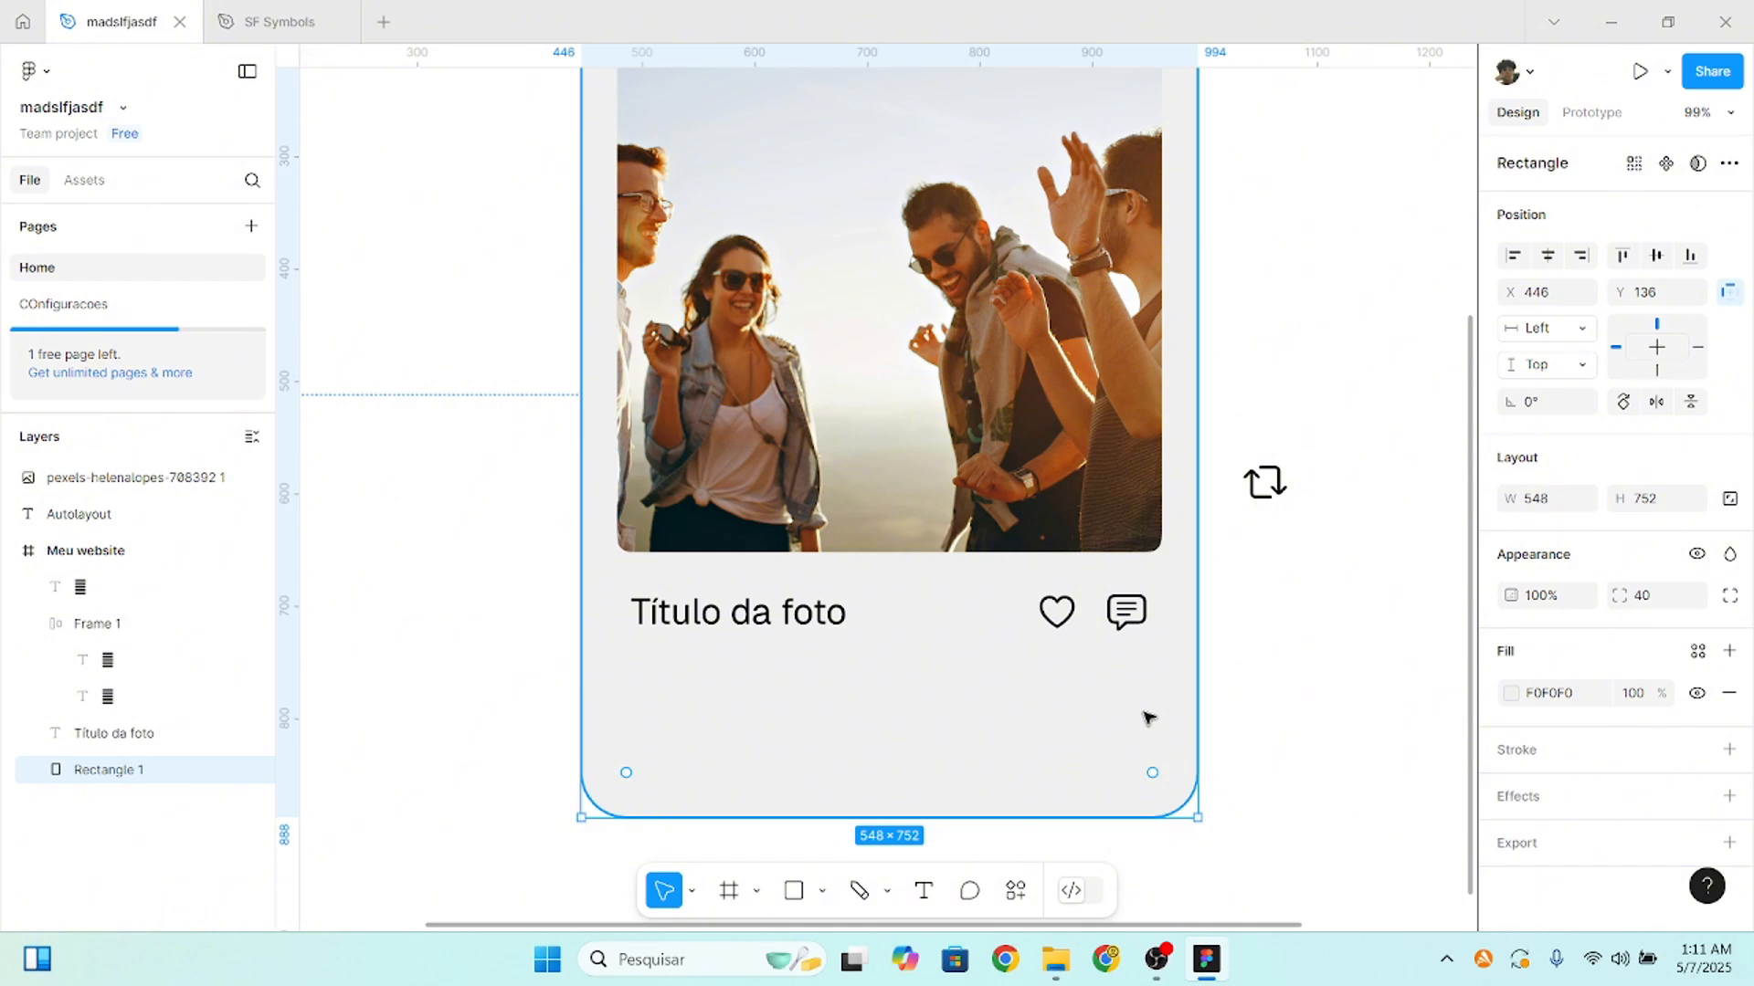
{"action": "key", "text": "ctrl+alt+g"}
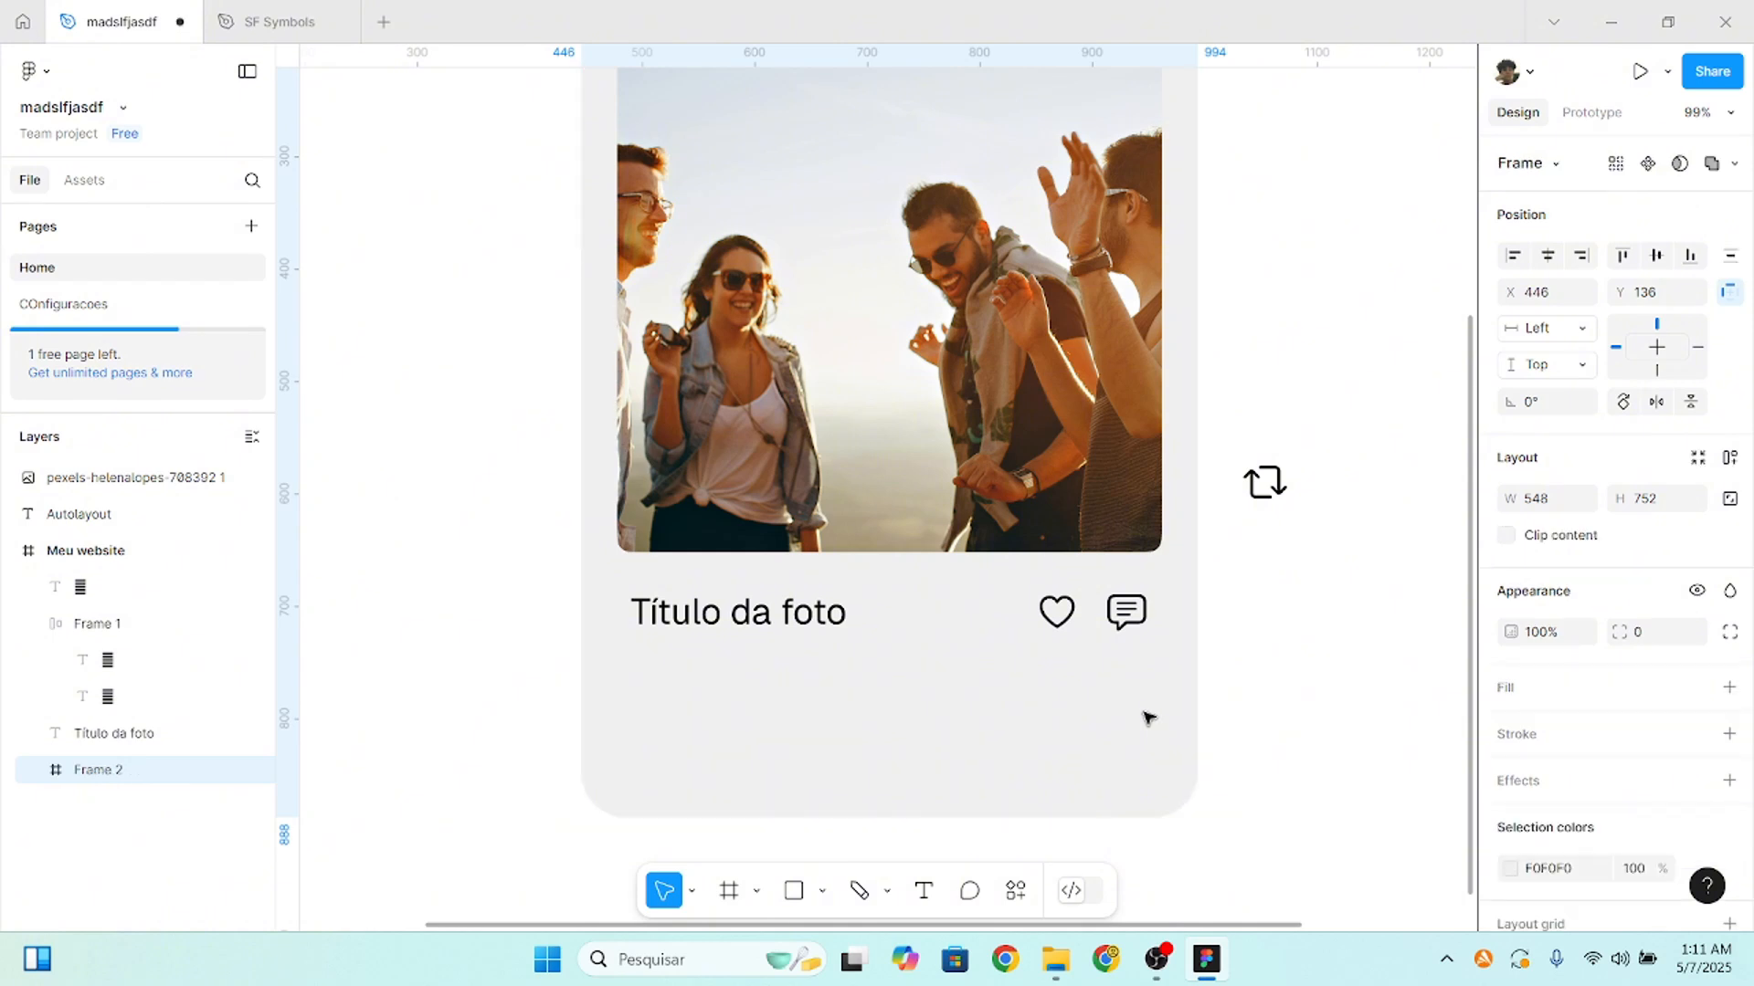
{"action": "scroll", "coordinate": [1221, 709], "scroll_direction": "up", "scroll_amount": 2}
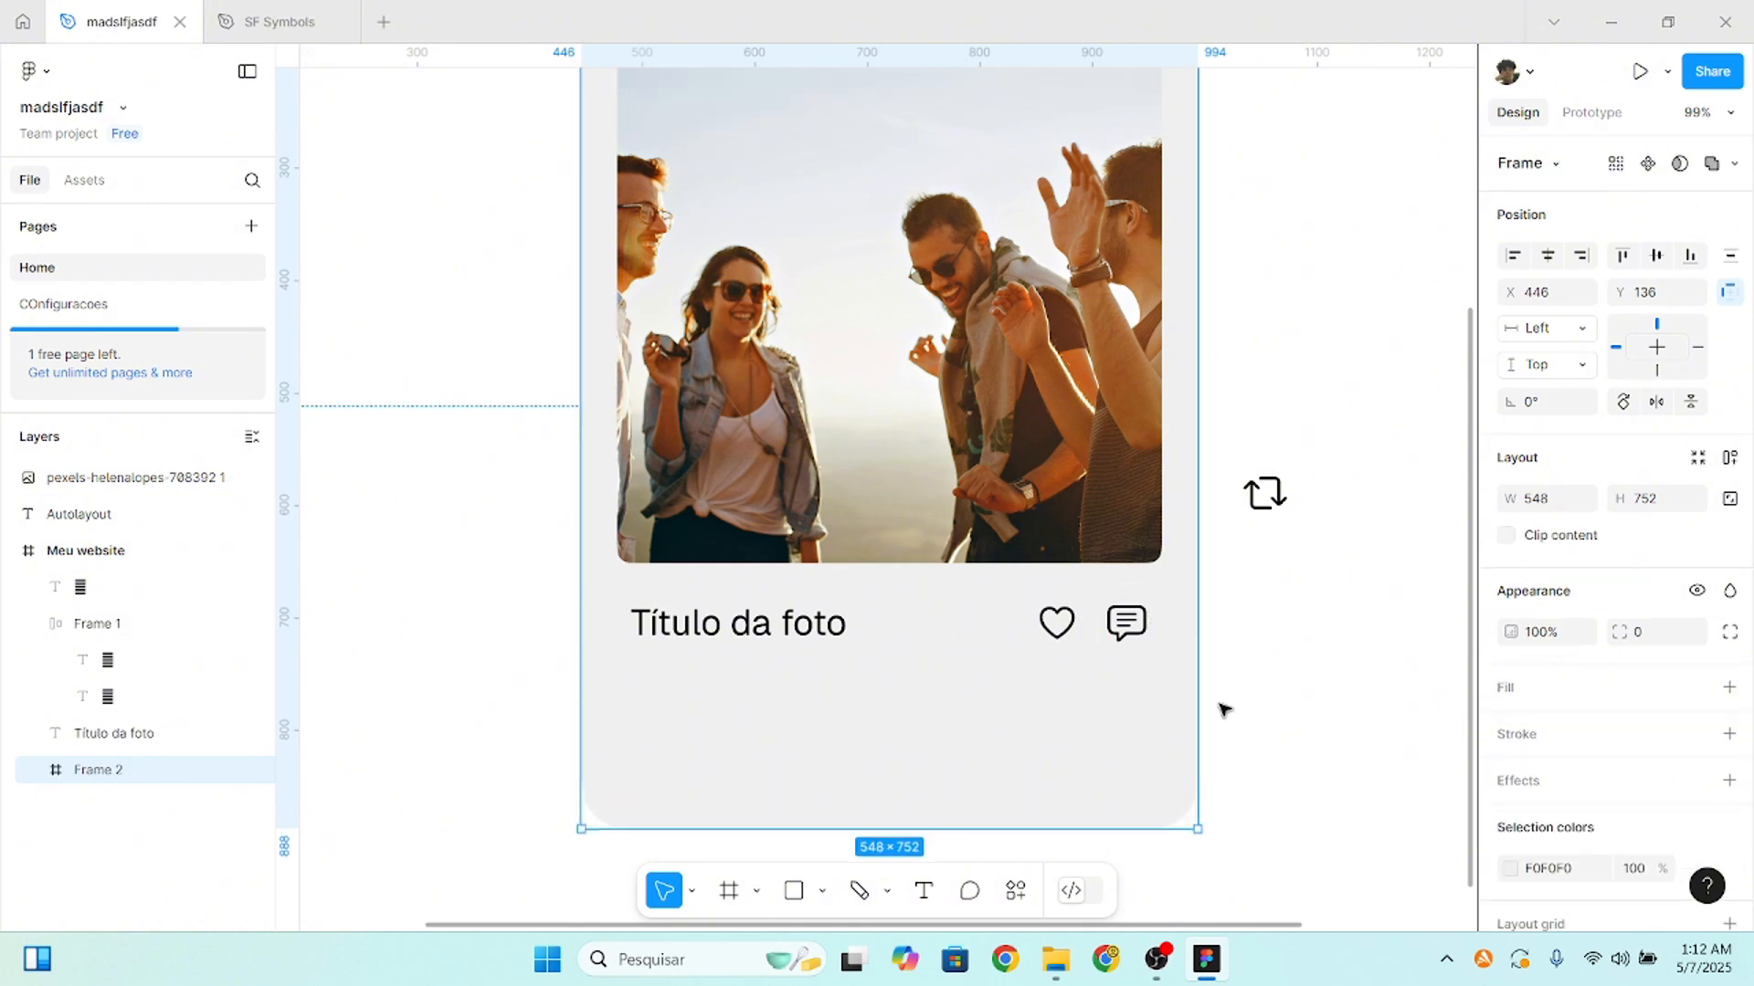
- Nest the icon auto layout frame and the "Título da foto" text inside the card frame, and collapse the icon frame's layers
{"action": "left_click", "coordinate": [1108, 691]}
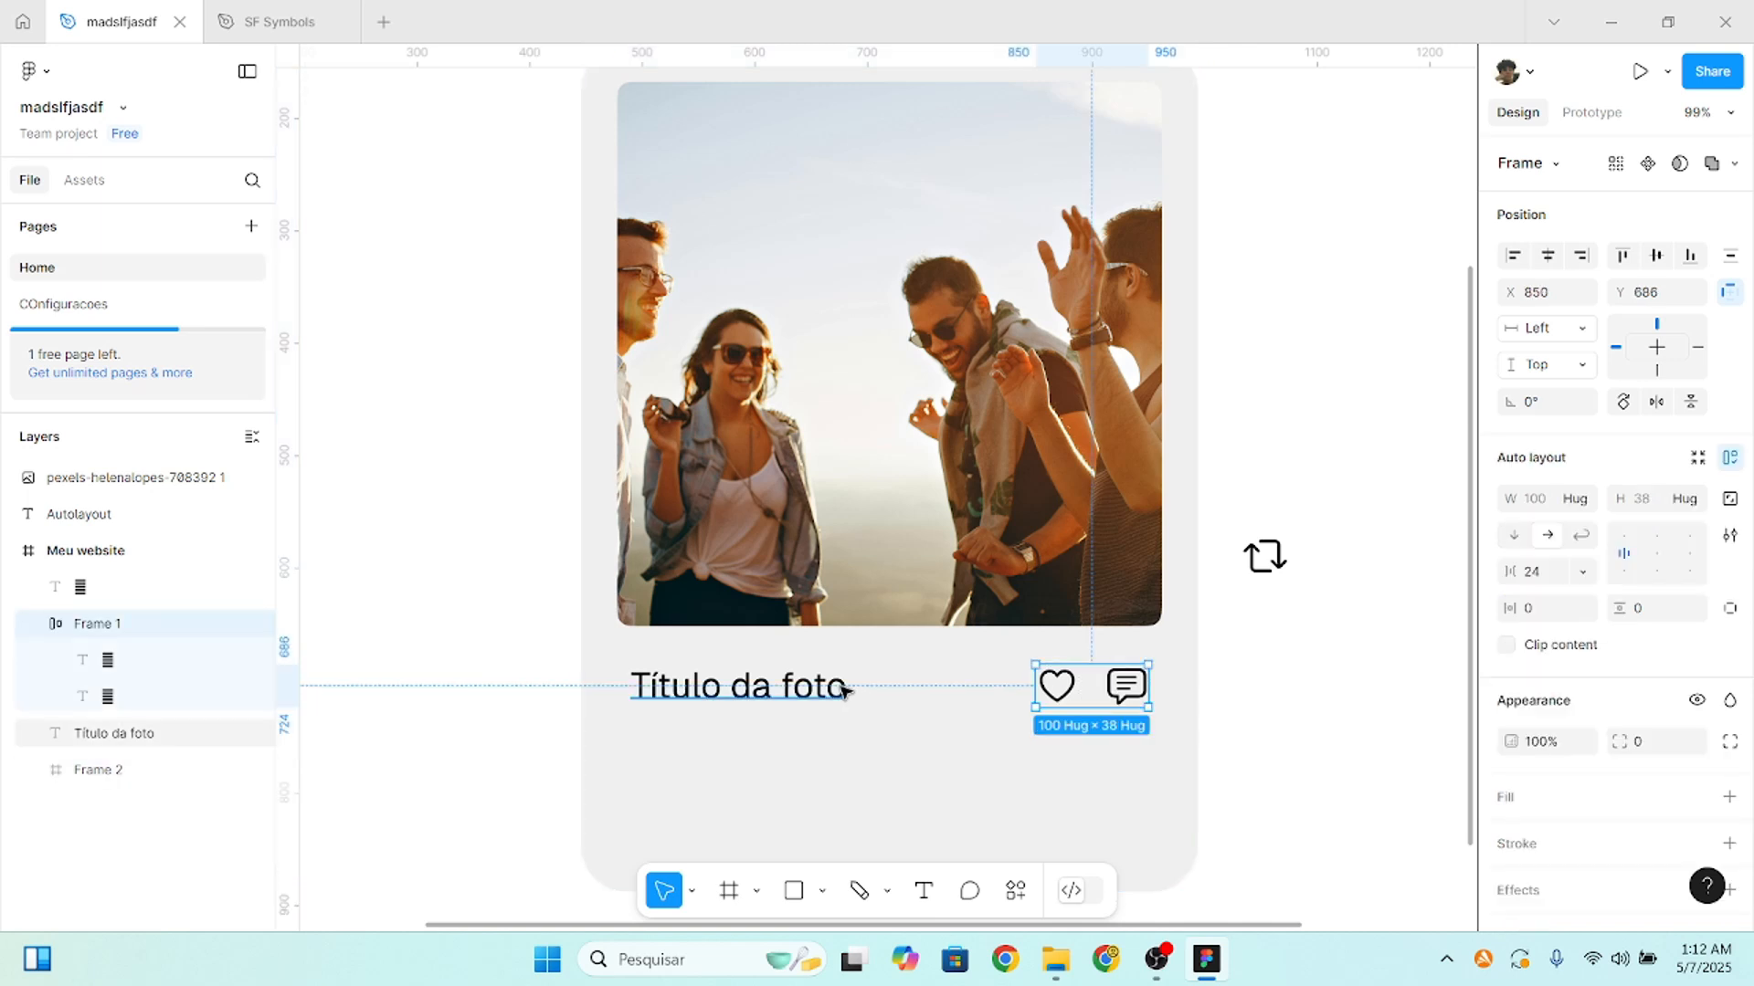
{"action": "left_click", "coordinate": [805, 692], "text": "shift"}
{"action": "left_click", "coordinate": [836, 502], "text": "shift"}
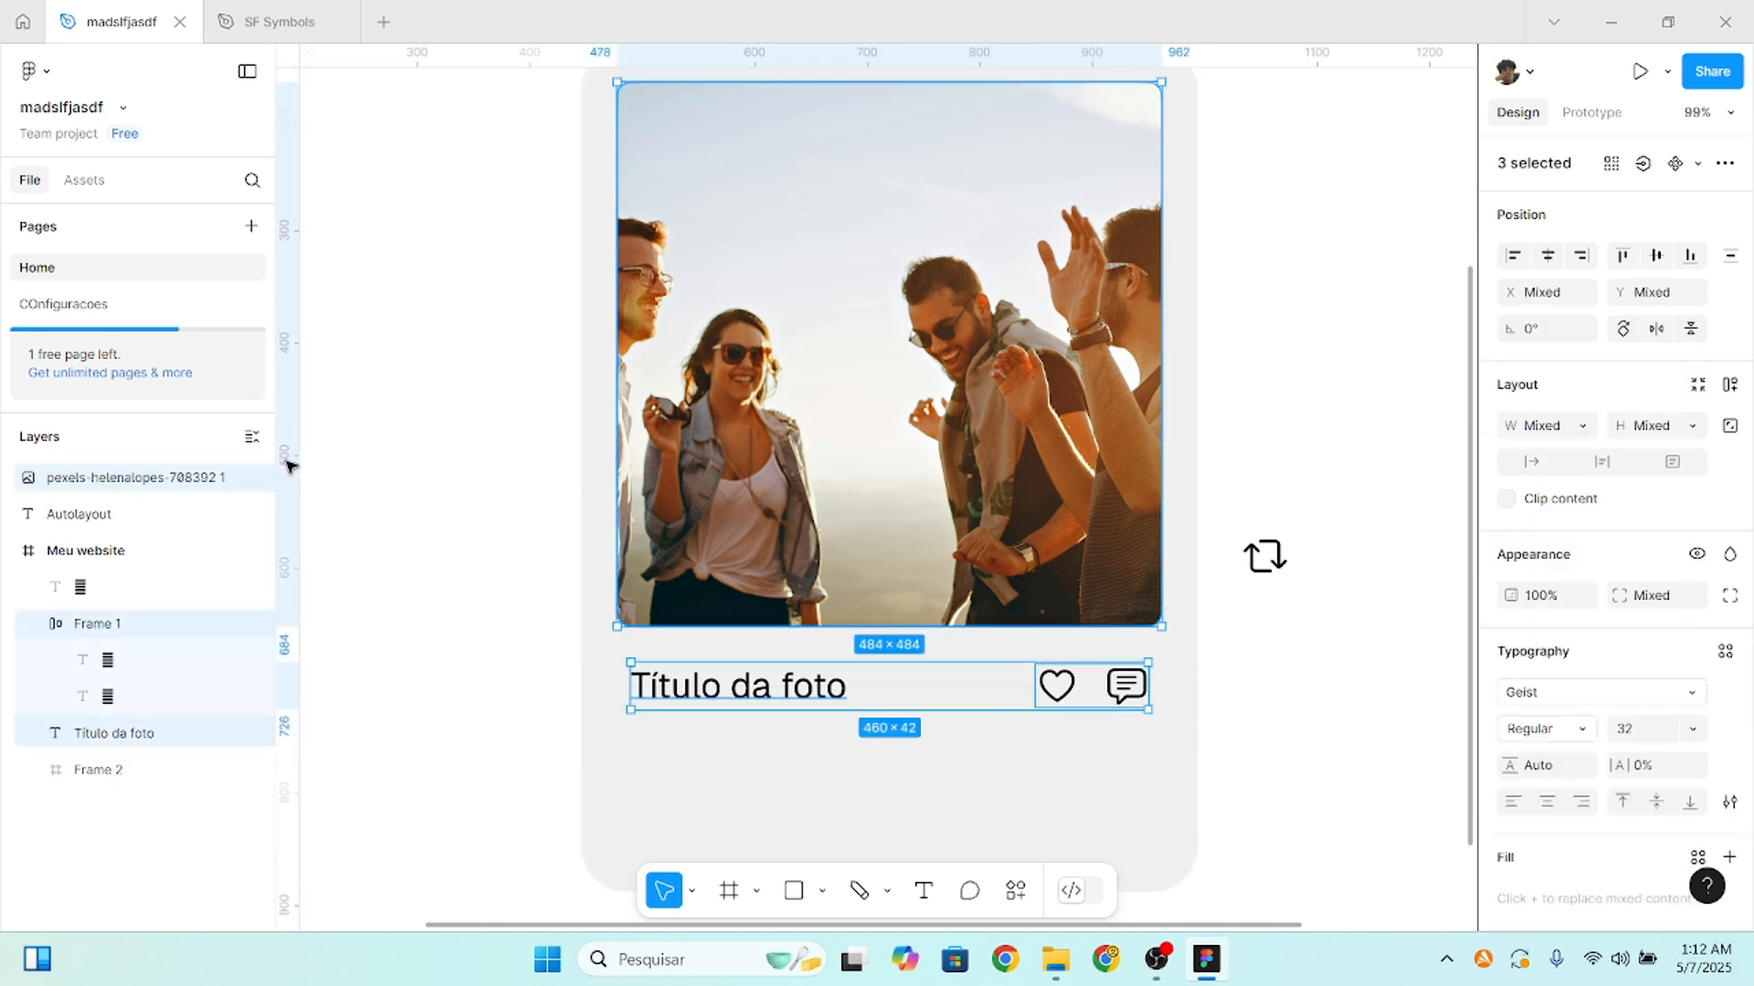
{"action": "left_click_drag", "start_coordinate": [138, 782], "coordinate": [141, 778]}
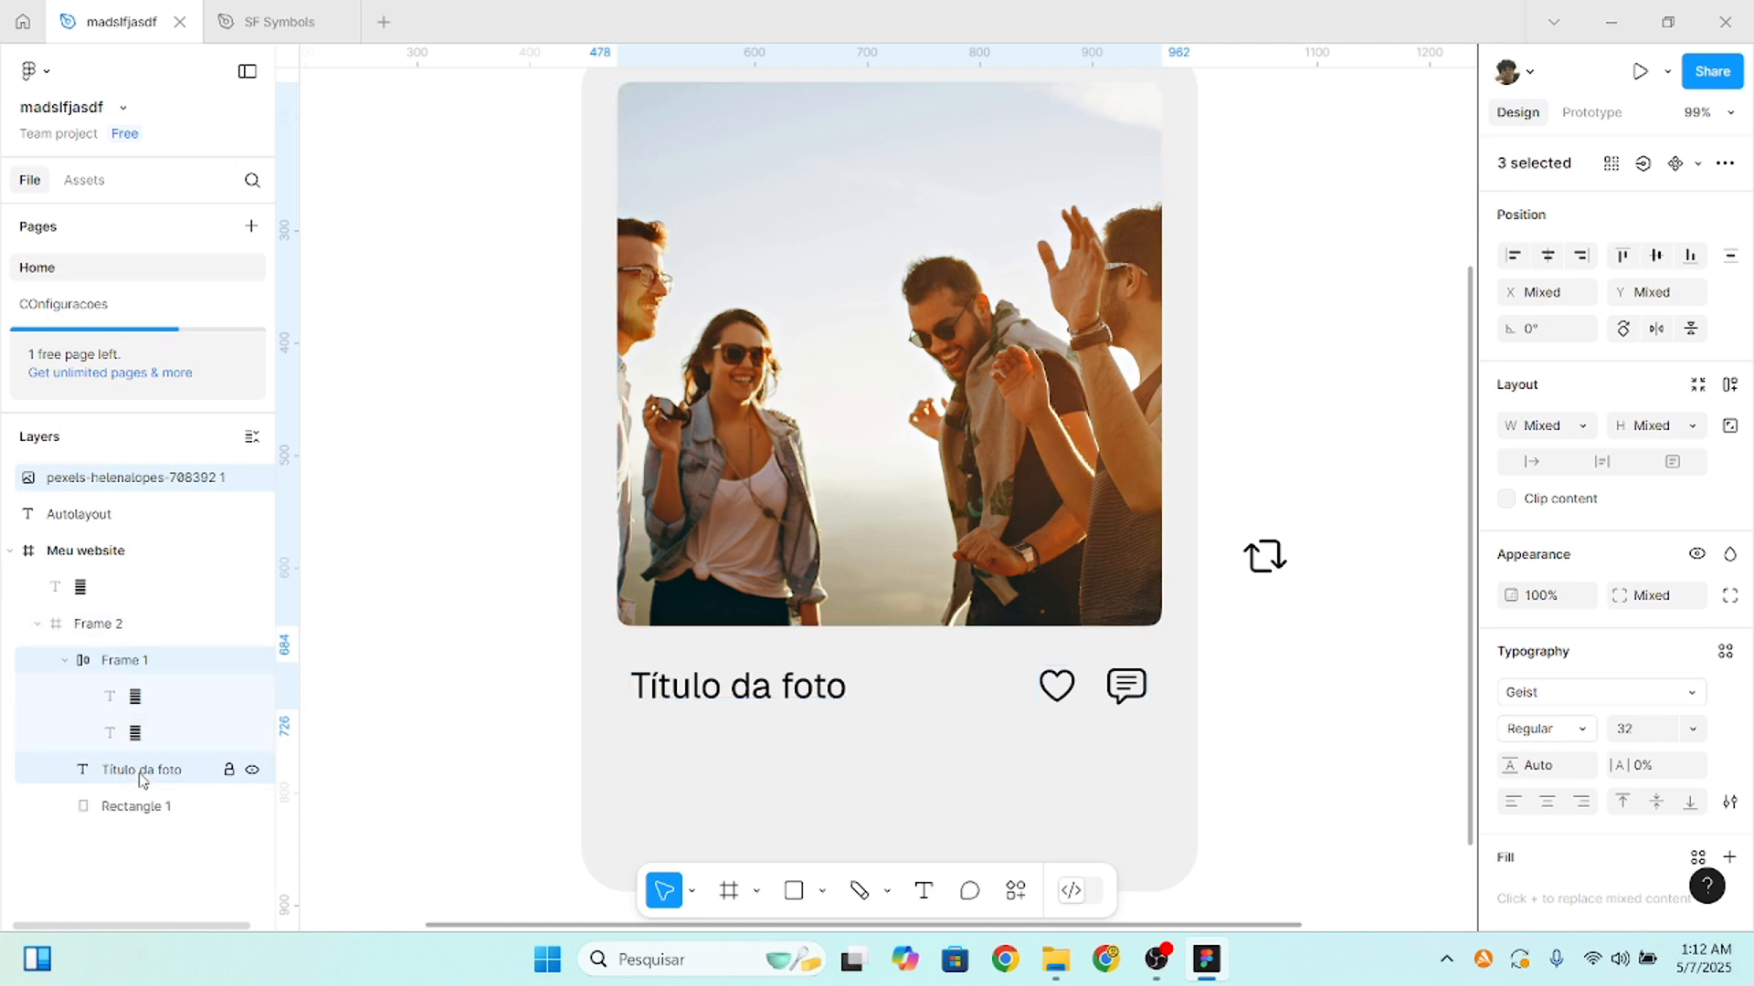
{"action": "left_click", "coordinate": [64, 661]}
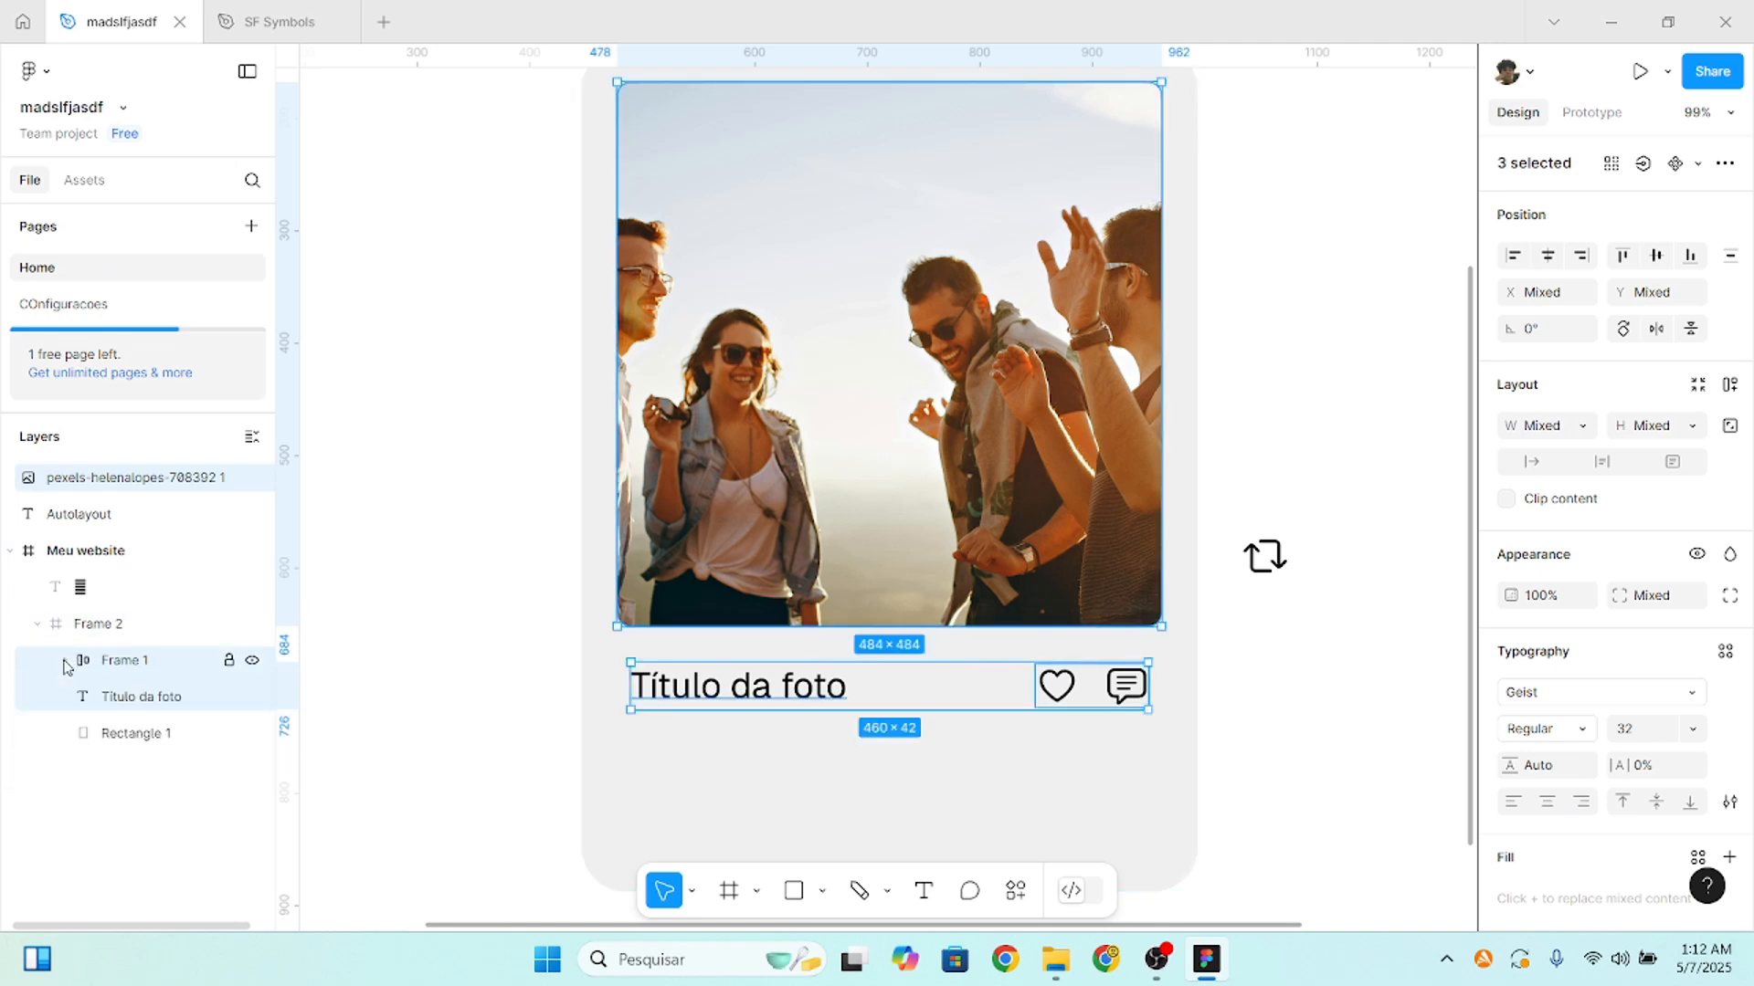
- Nest the photo layer inside the card frame, above the icon frame in the layer order
{"action": "left_click", "coordinate": [753, 753]}
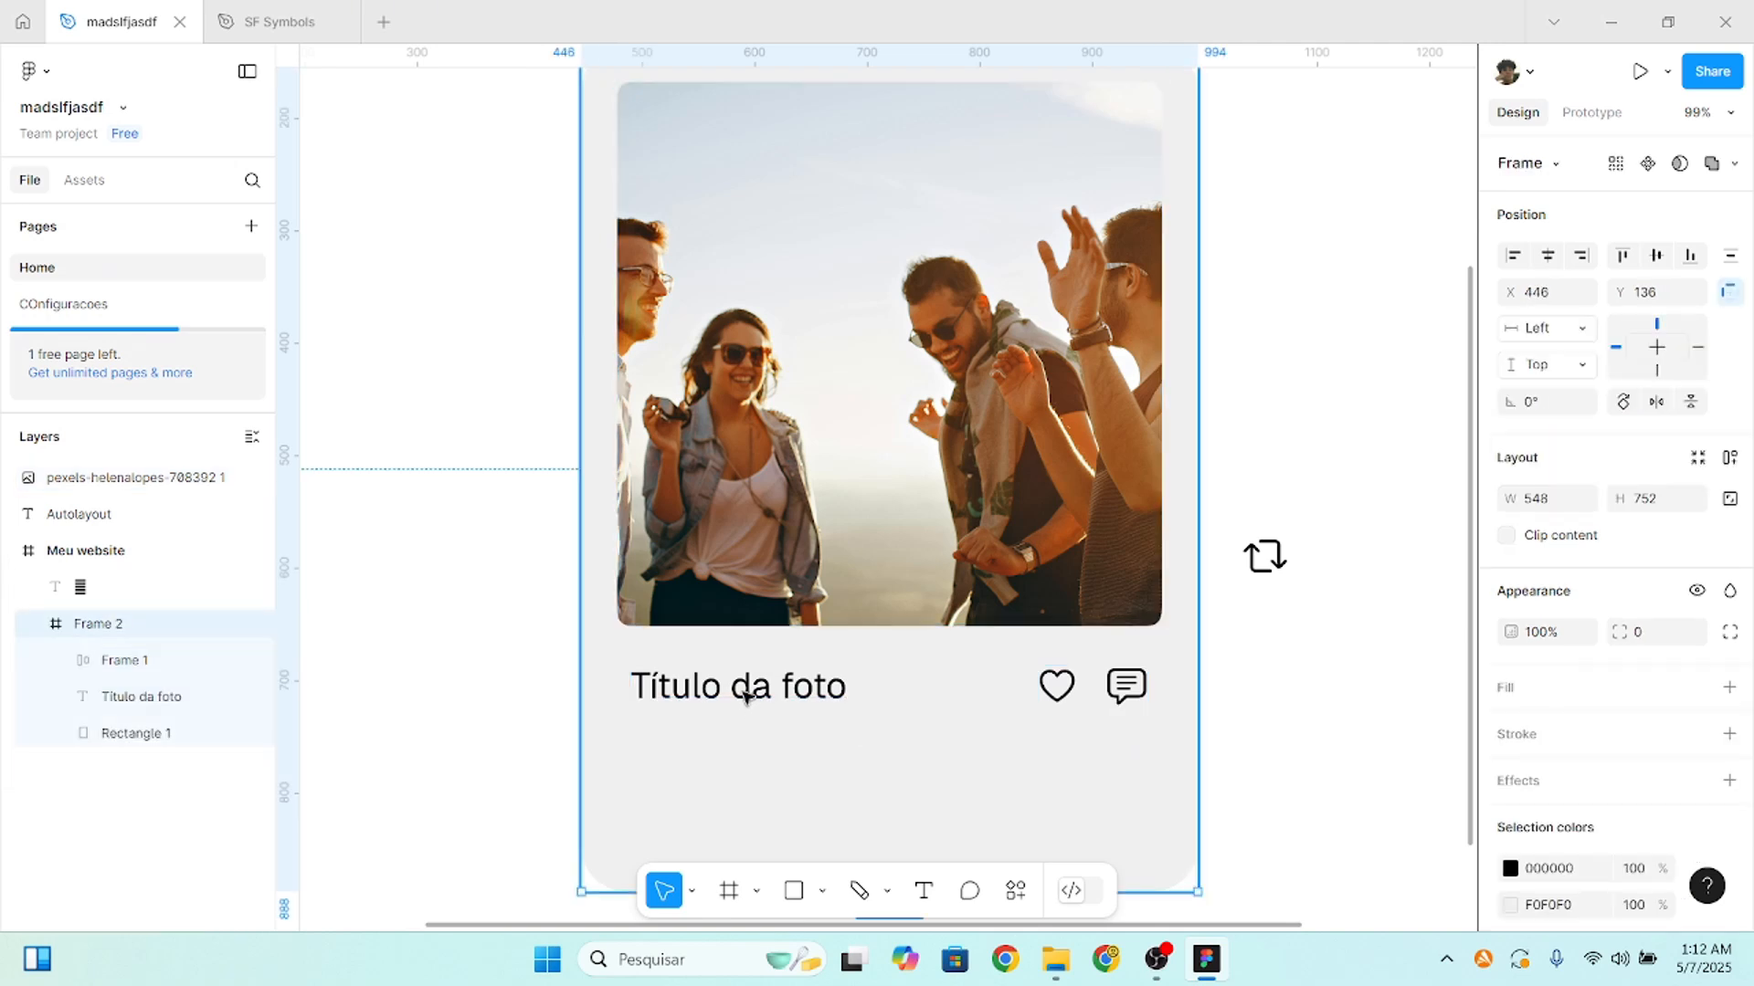
{"action": "left_click", "coordinate": [746, 697]}
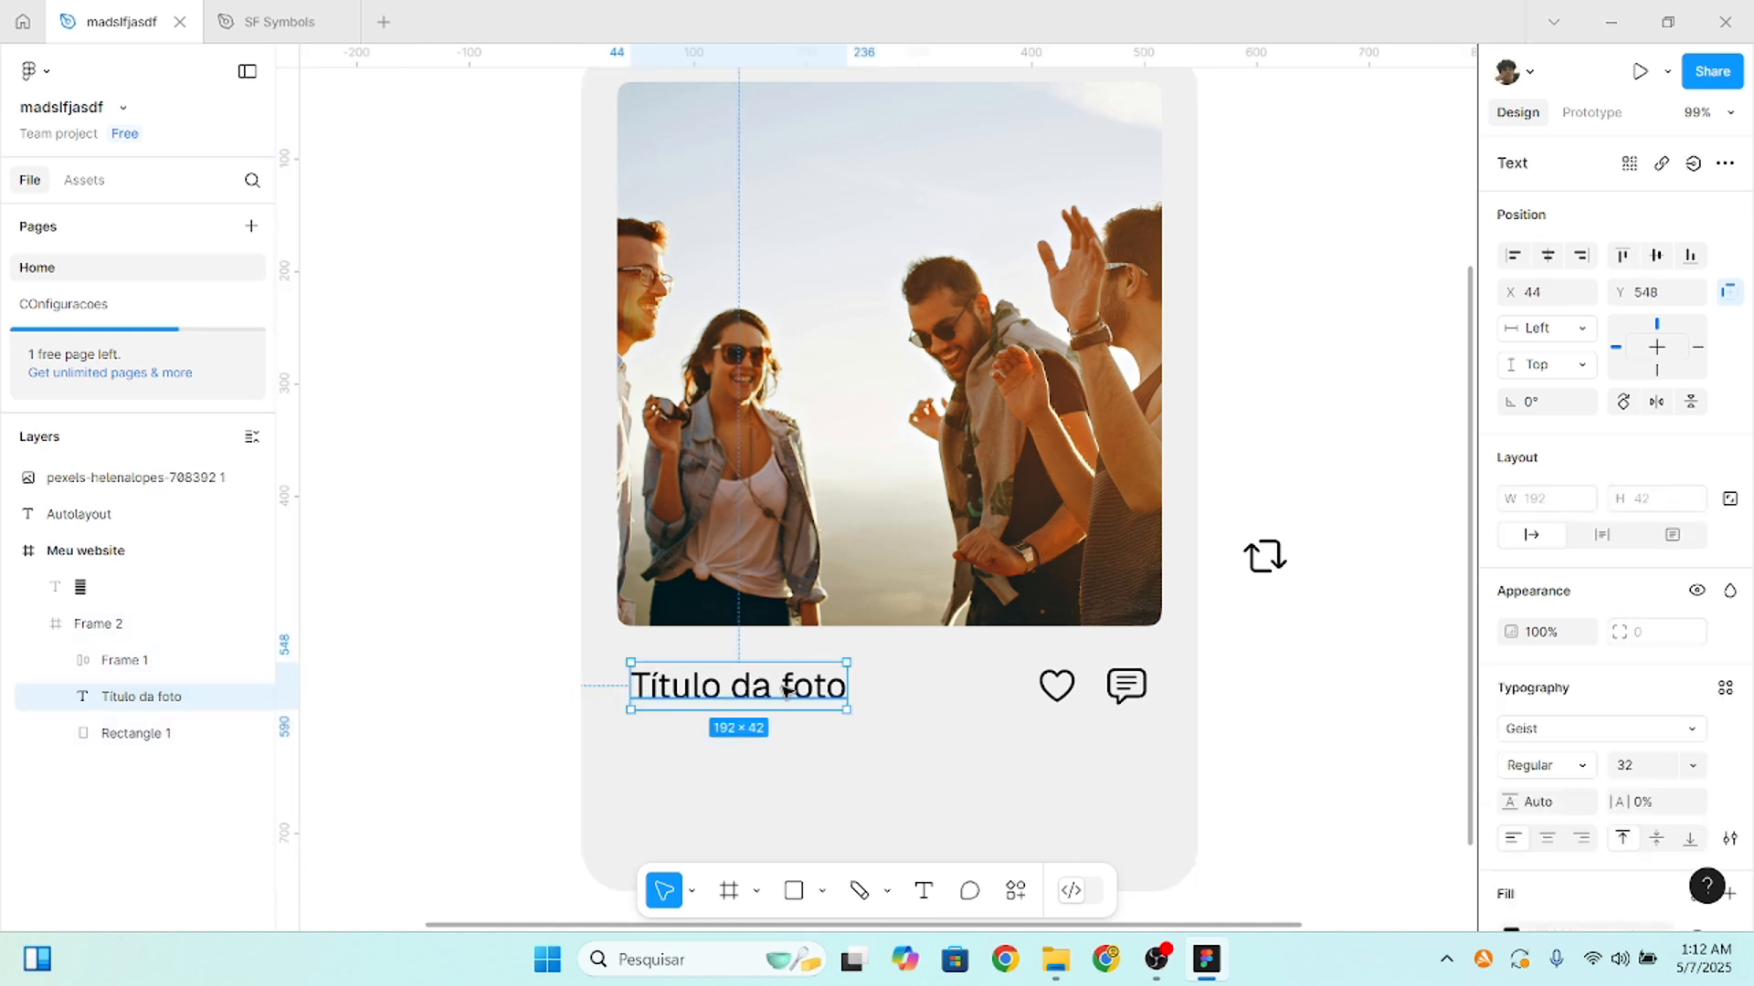
{"action": "scroll", "coordinate": [706, 697], "scroll_direction": "up", "scroll_amount": 2}
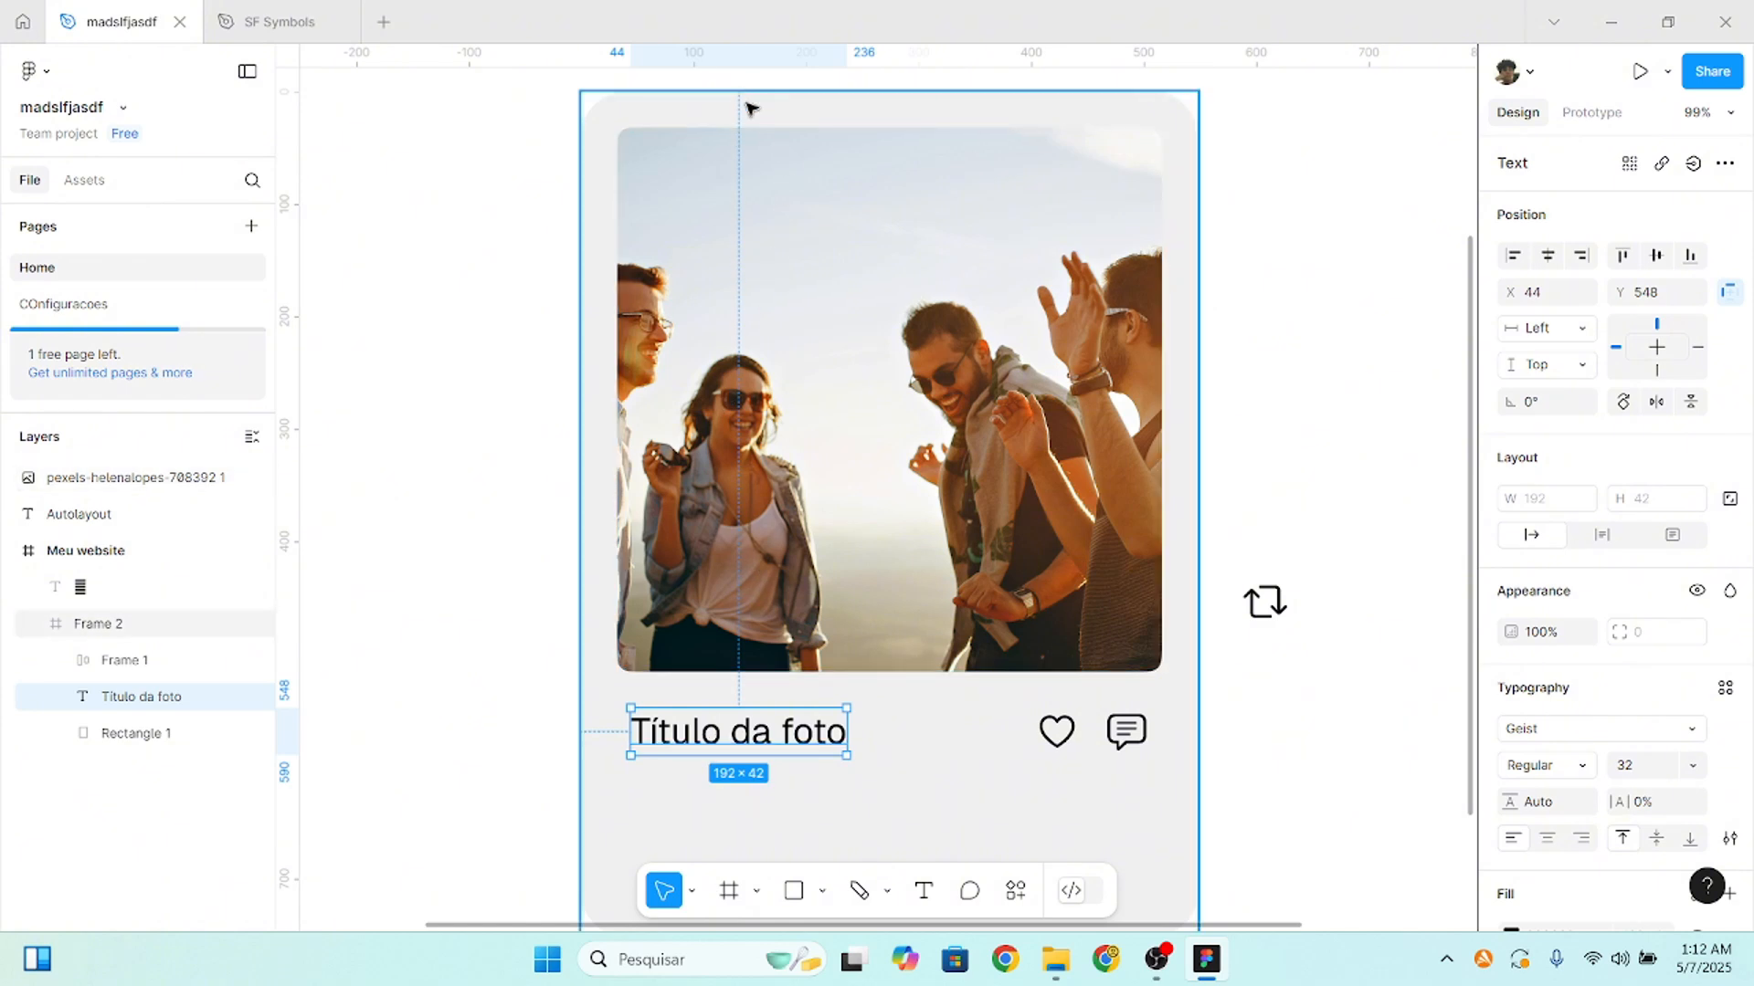
{"action": "left_click", "coordinate": [748, 615]}
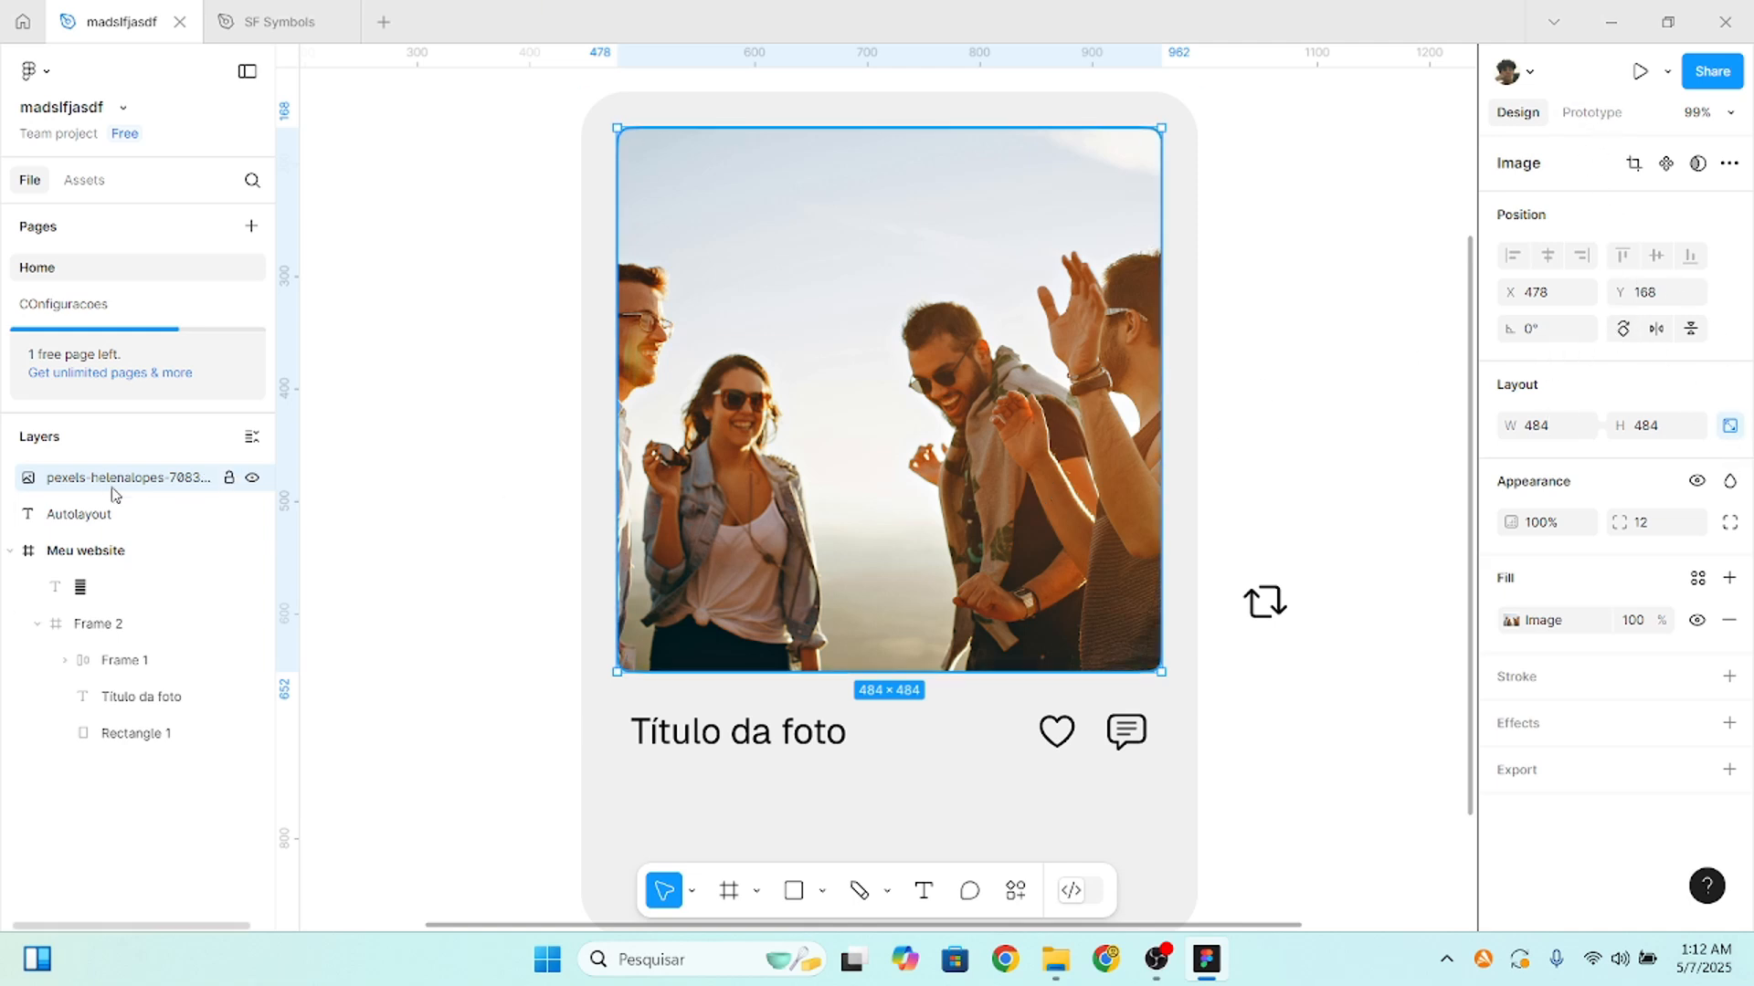
{"action": "left_click_drag", "start_coordinate": [109, 489], "coordinate": [185, 647]}
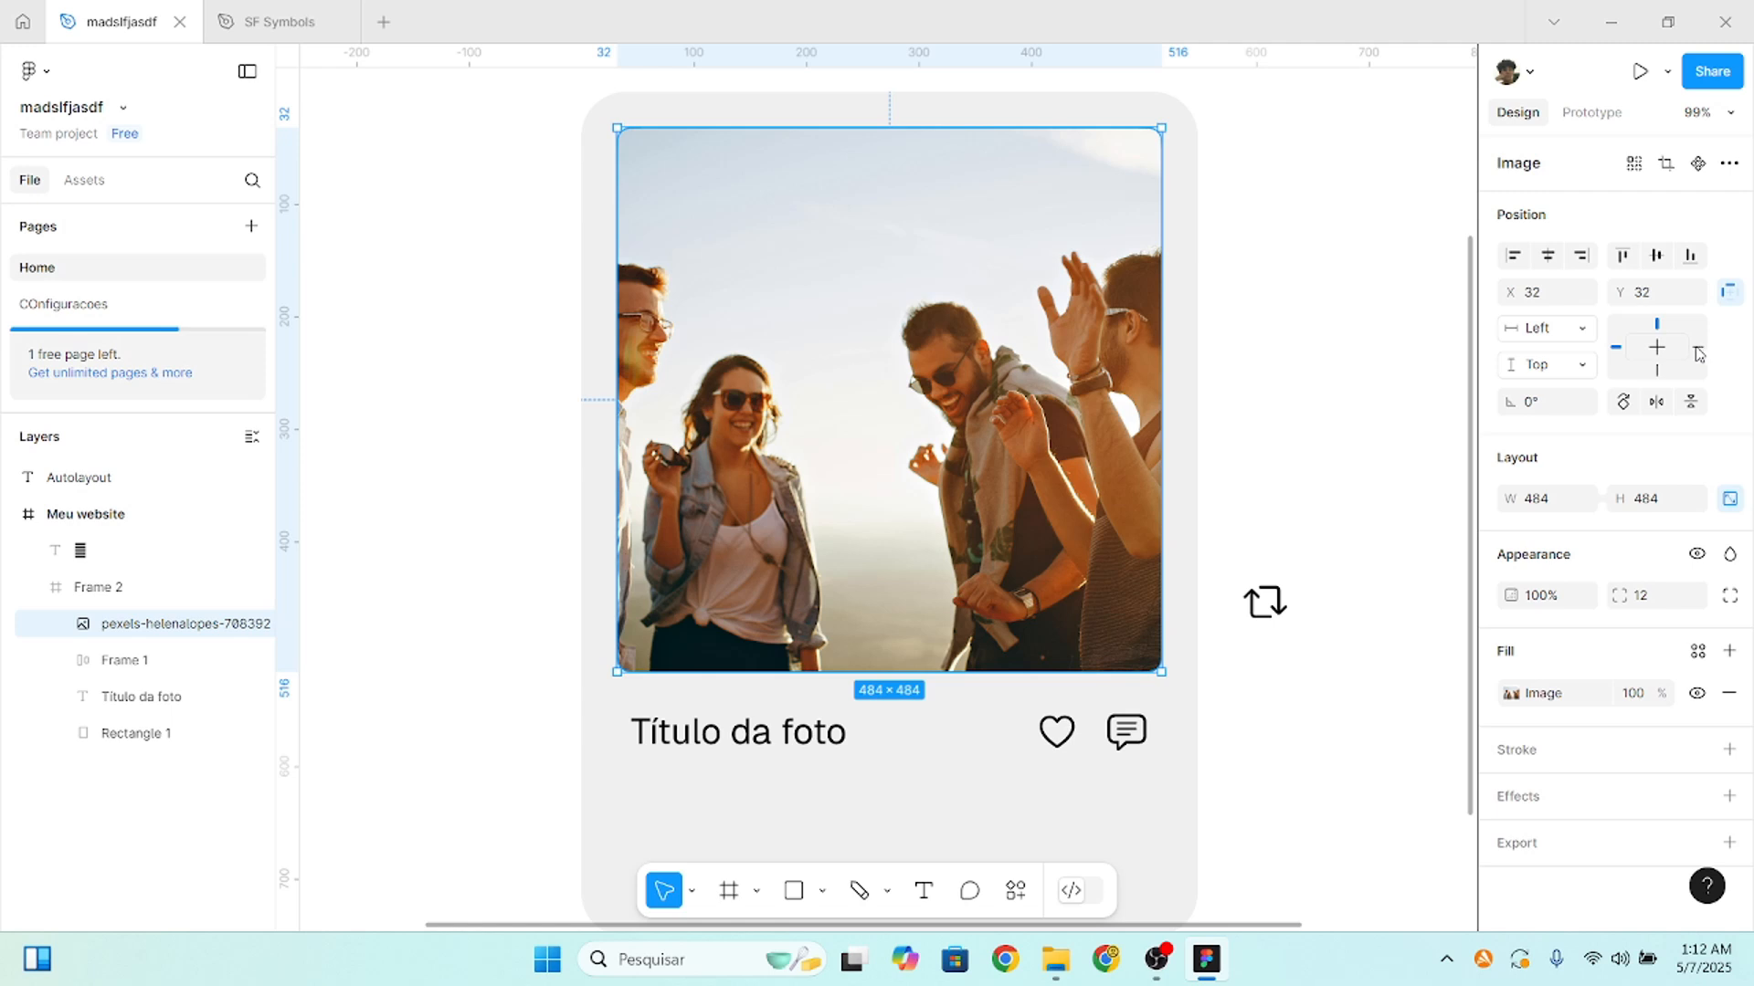
- Set the photo's horizontal constraint to Left + Right, and try resizing the card frame from its side edge
{"action": "left_click", "coordinate": [1568, 334]}
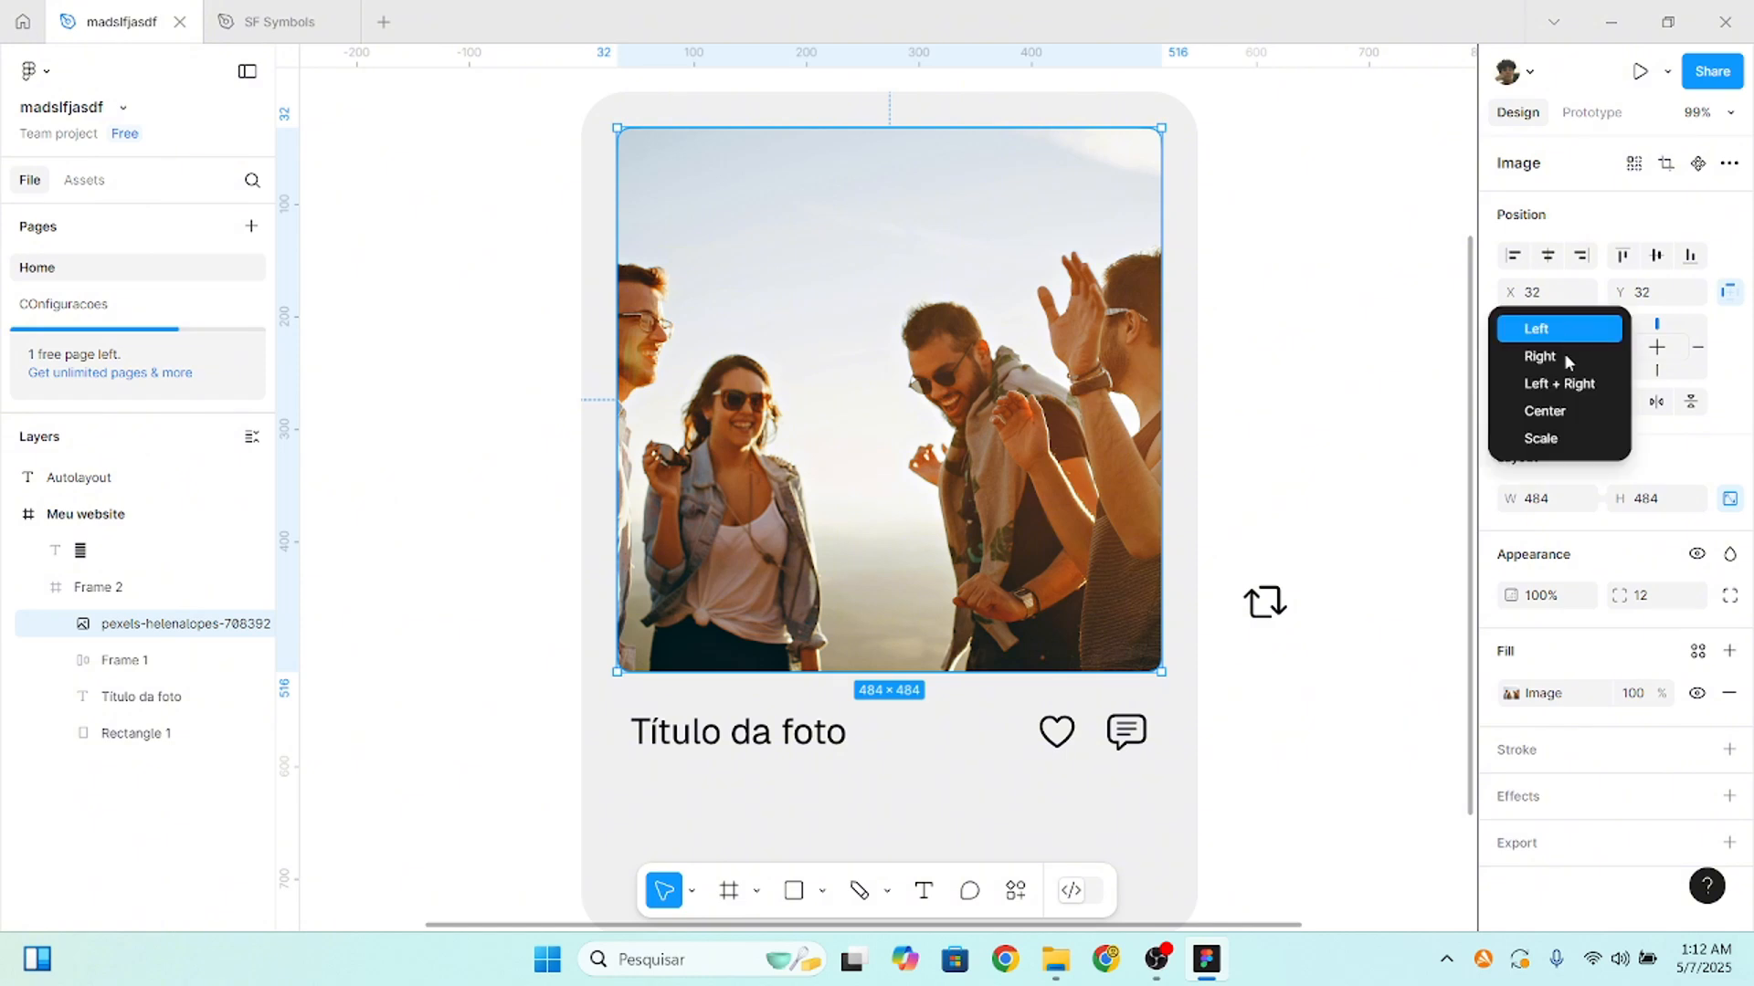
{"action": "left_click", "coordinate": [1562, 384]}
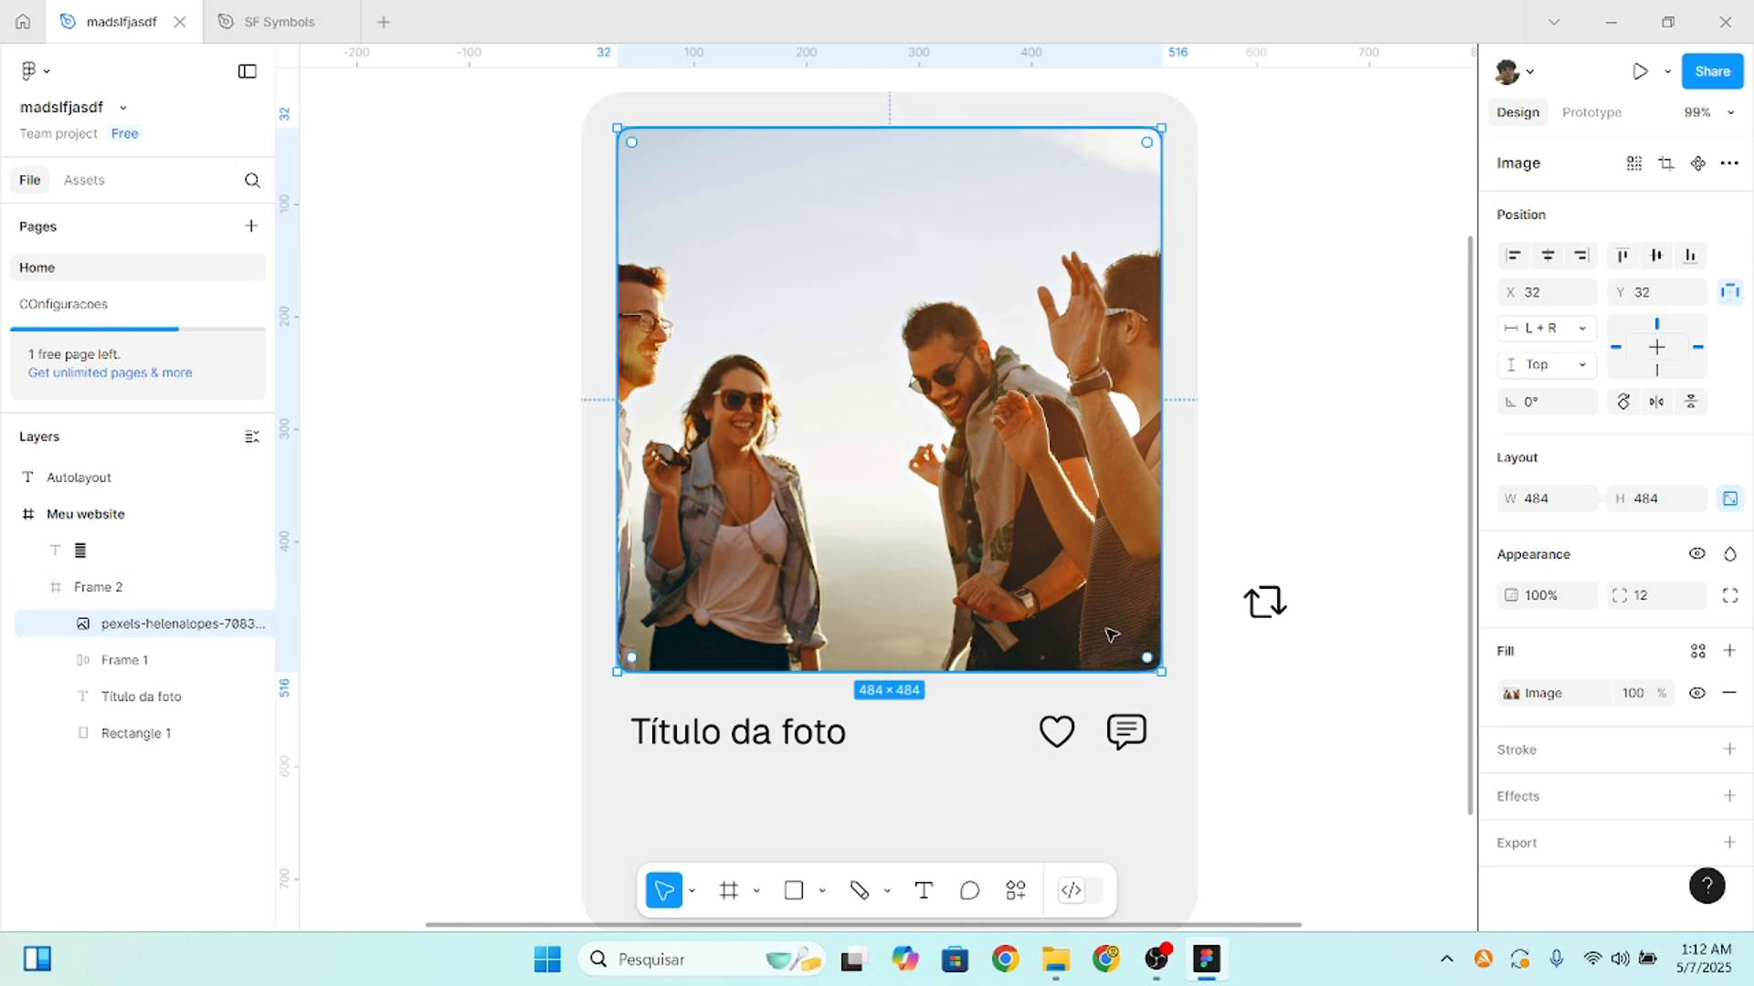
{"action": "left_click", "coordinate": [1092, 731]}
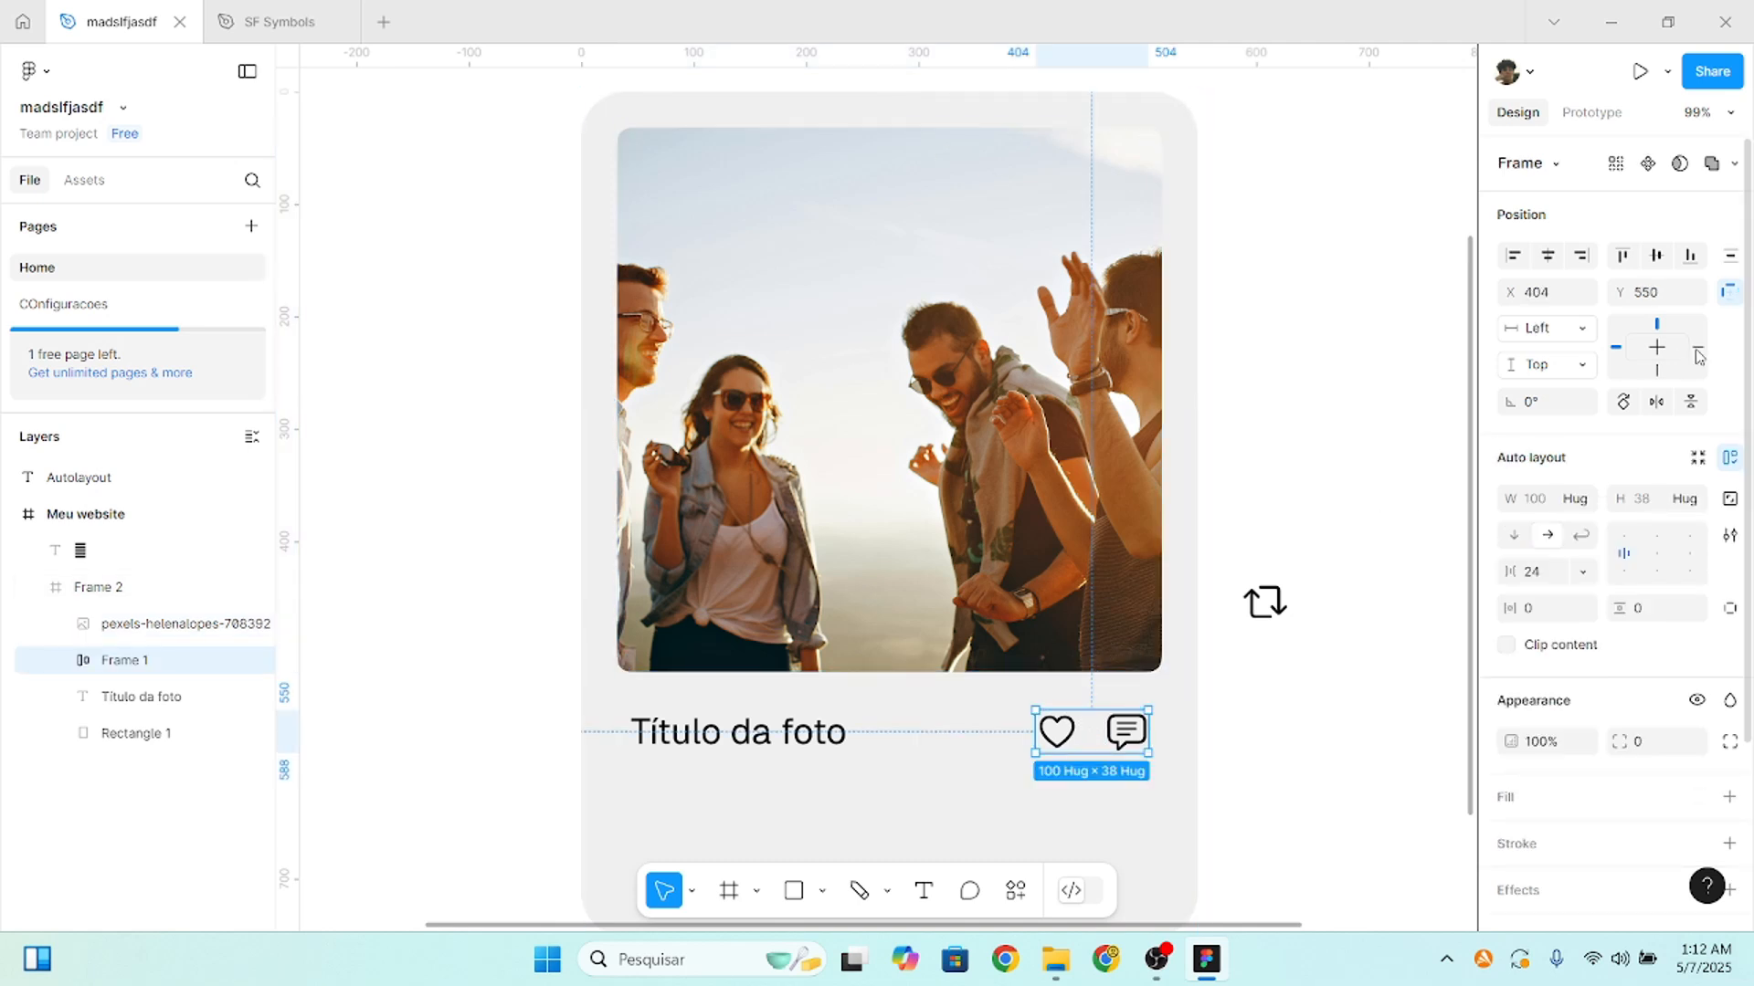
{"action": "left_click", "coordinate": [1191, 711]}
{"action": "mouse_move", "coordinate": [1194, 709]}
{"action": "left_mouse_down"}
{"action": "mouse_move", "coordinate": [1253, 716]}
{"action": "mouse_move", "coordinate": [1195, 722]}
{"action": "left_mouse_up"}
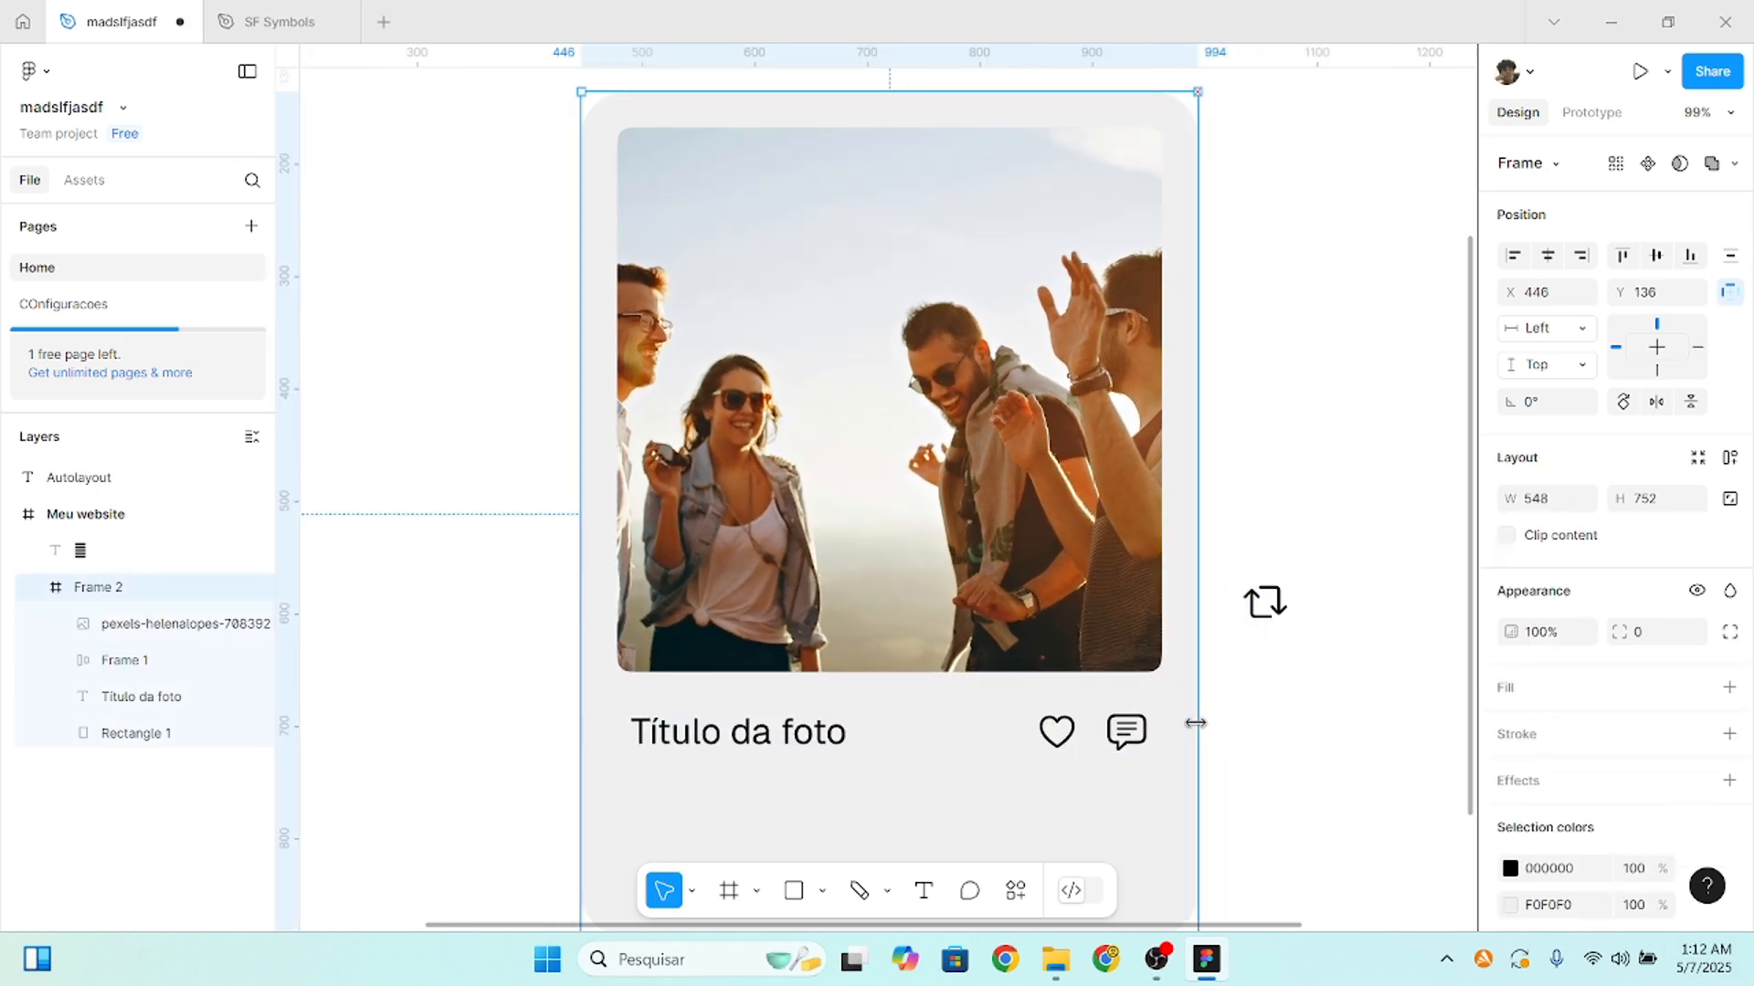
{"action": "left_click", "coordinate": [1038, 538]}
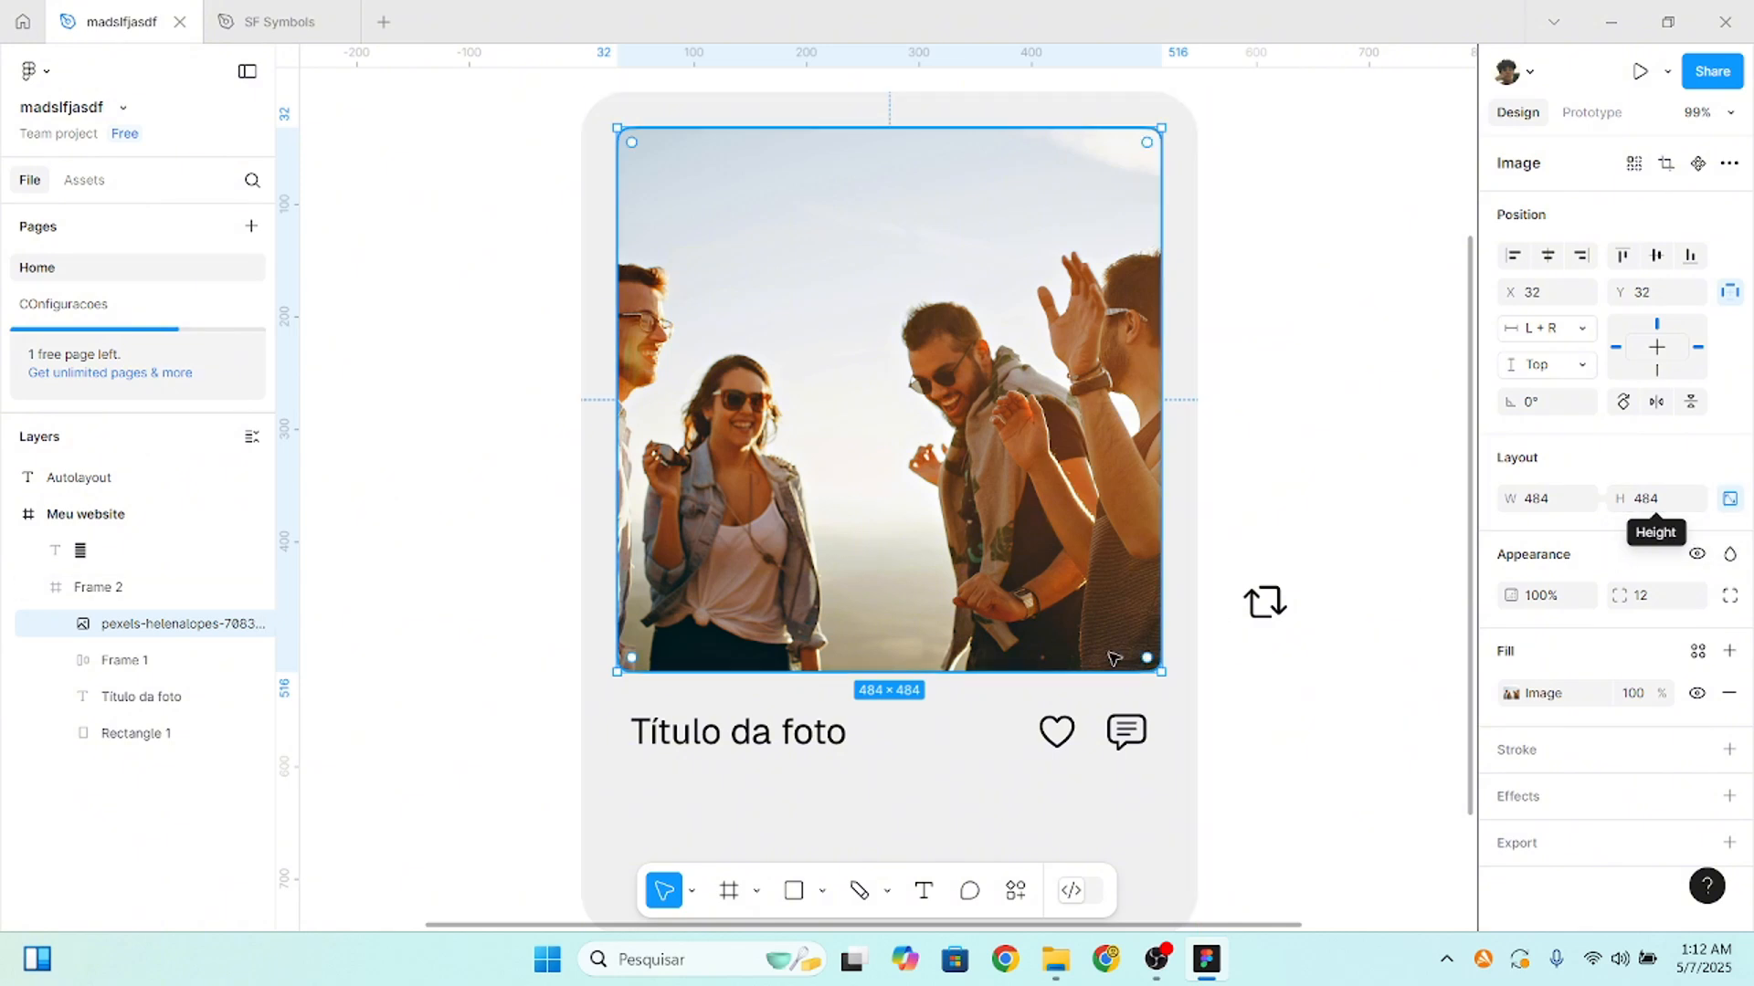
- Try widening the card frame from its side edge to about 656 px, then undo the resize
{"action": "left_click", "coordinate": [1194, 646]}
{"action": "left_click_drag", "start_coordinate": [1196, 646], "coordinate": [1318, 658]}
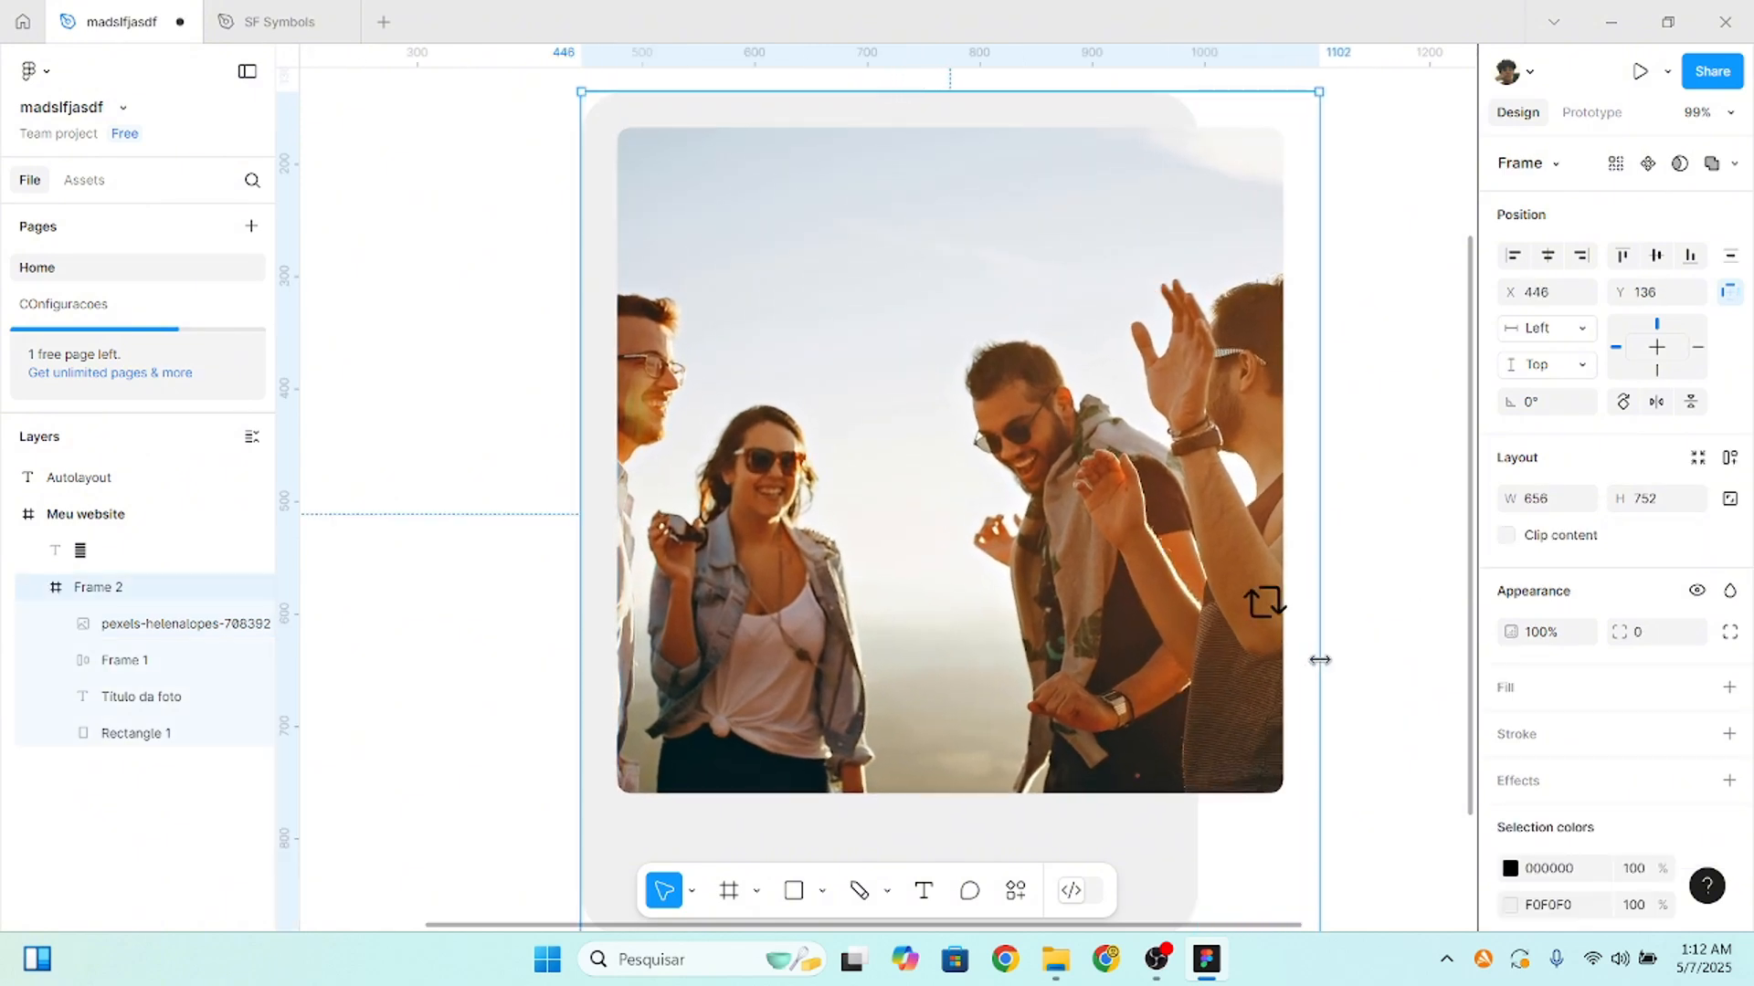
{"action": "key", "text": "ctrl+z"}
- Unlock the photo's aspect ratio, then test-resize the card frame from both side edges and undo the resizes
{"action": "left_click", "coordinate": [1041, 555]}
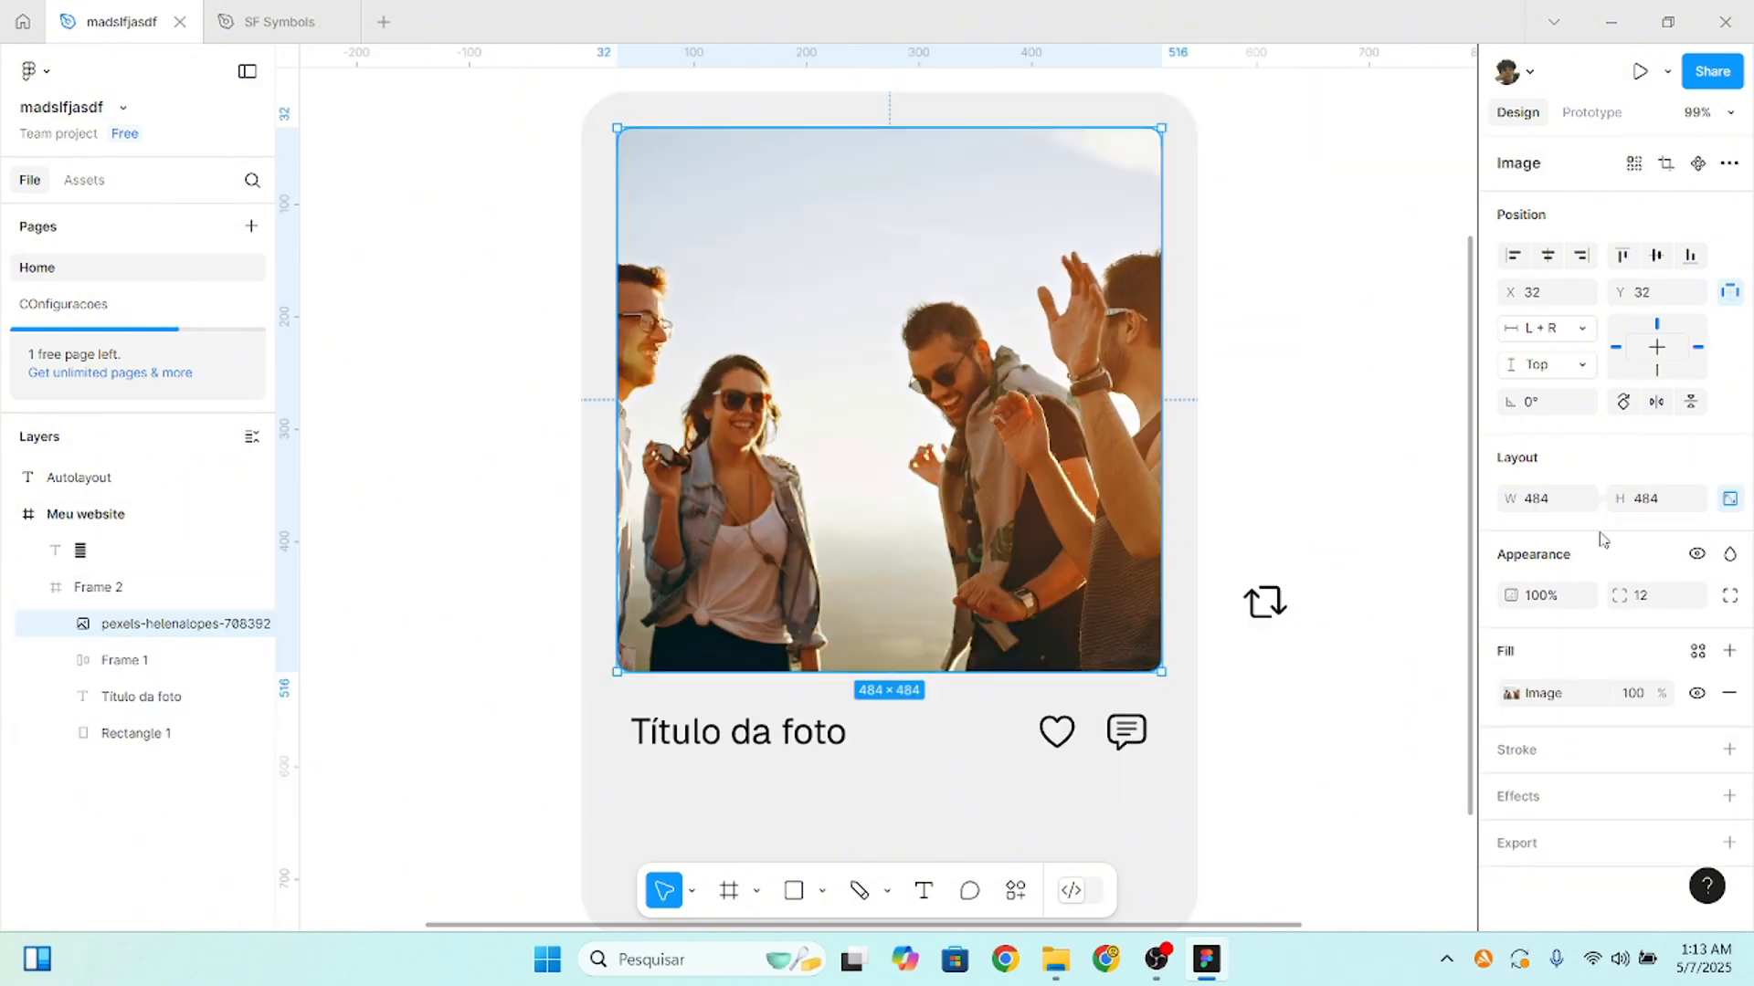
{"action": "left_click", "coordinate": [1187, 758]}
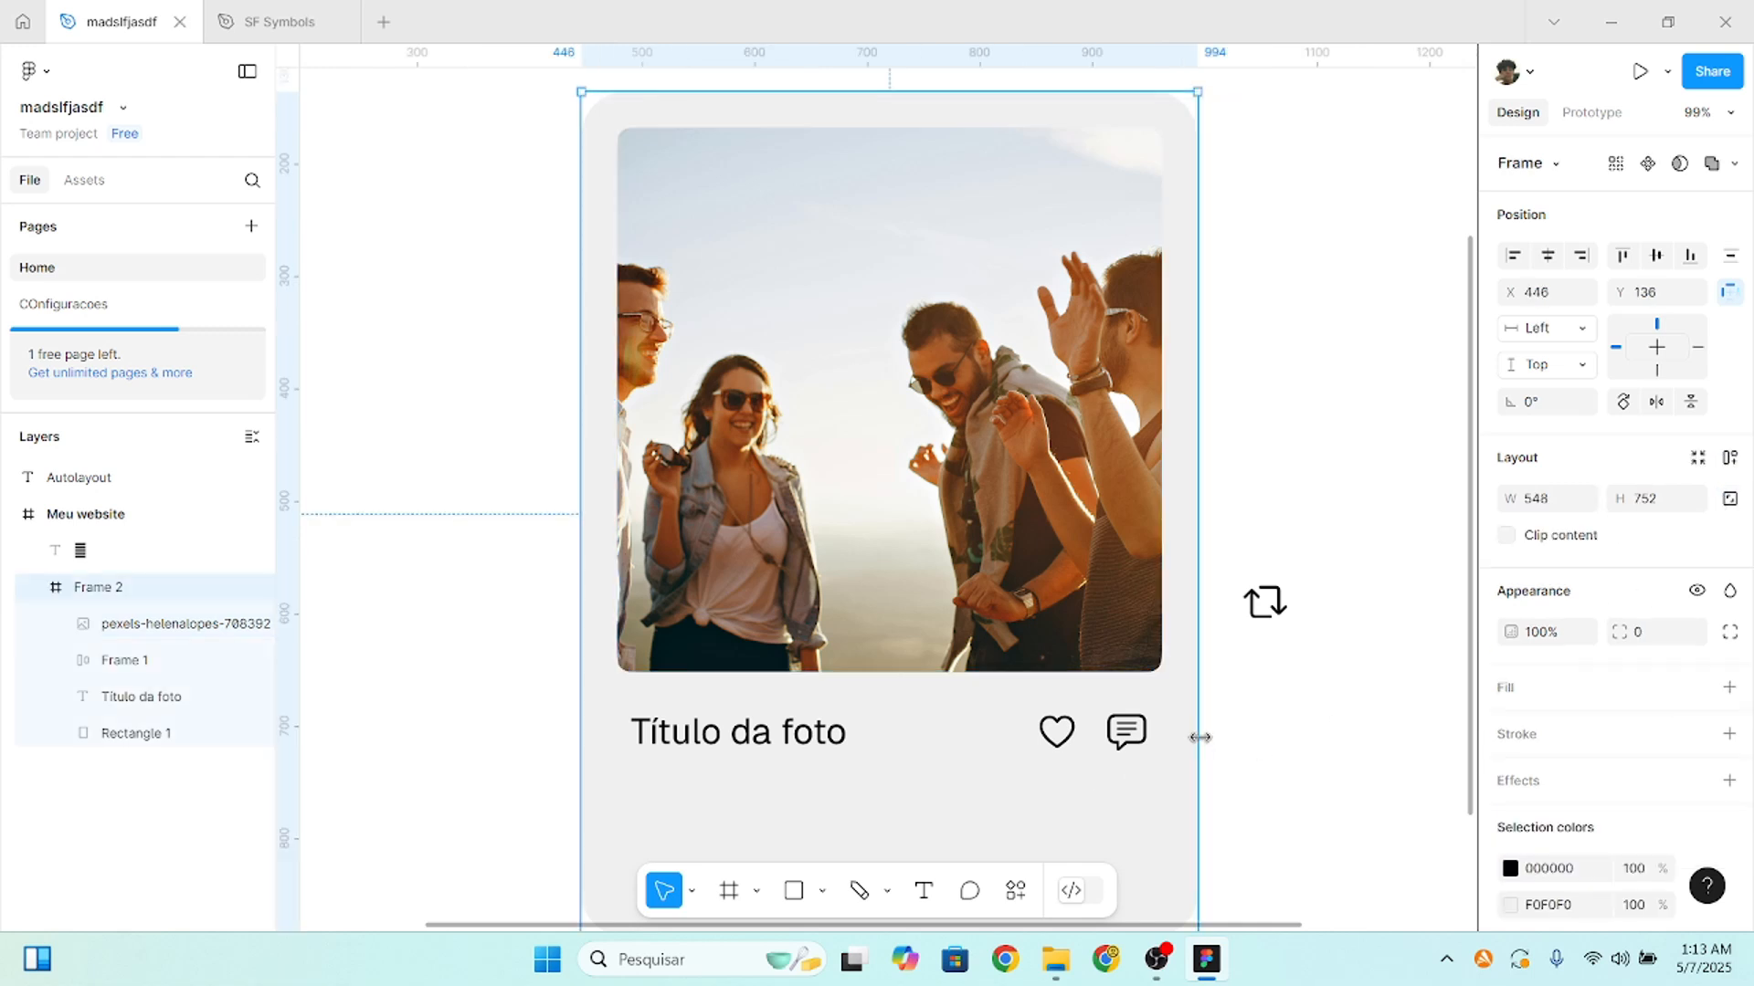
{"action": "left_click_drag", "start_coordinate": [1202, 736], "coordinate": [1252, 721]}
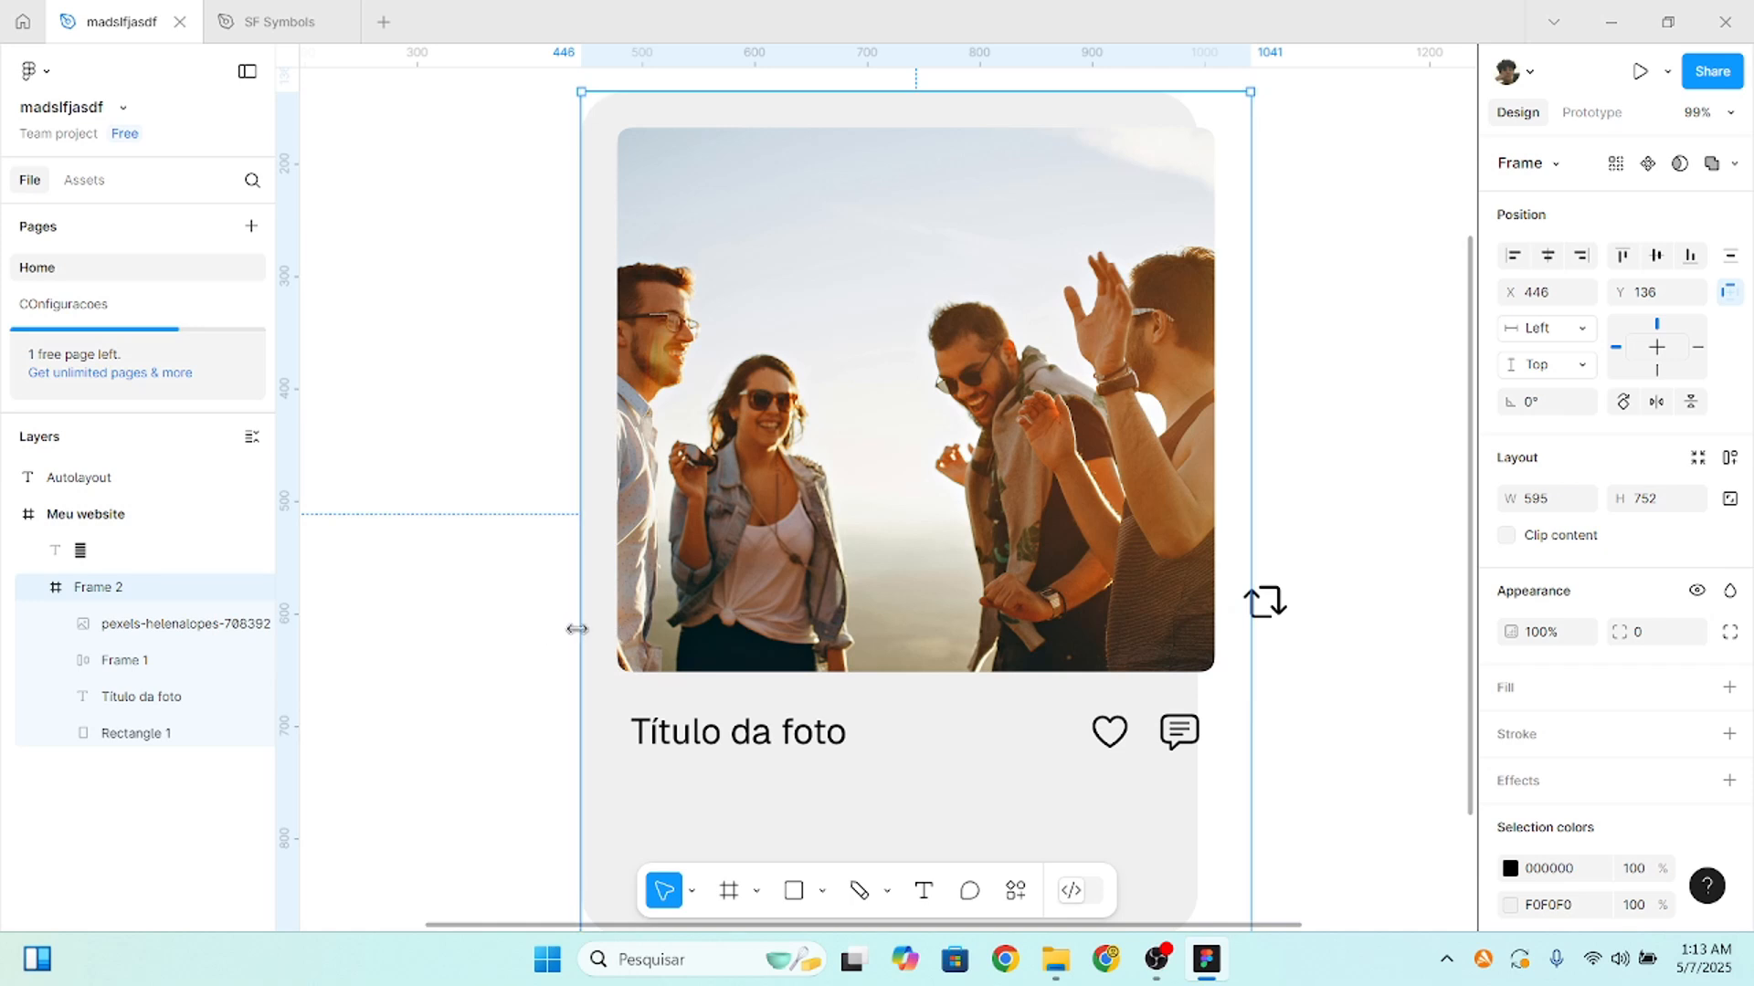
{"action": "mouse_move", "coordinate": [579, 629]}
{"action": "left_mouse_down"}
{"action": "mouse_move", "coordinate": [638, 630]}
{"action": "mouse_move", "coordinate": [596, 631]}
{"action": "left_mouse_up"}
{"action": "key", "text": "ctrl+z"}
{"action": "key", "text": "ctrl+z"}
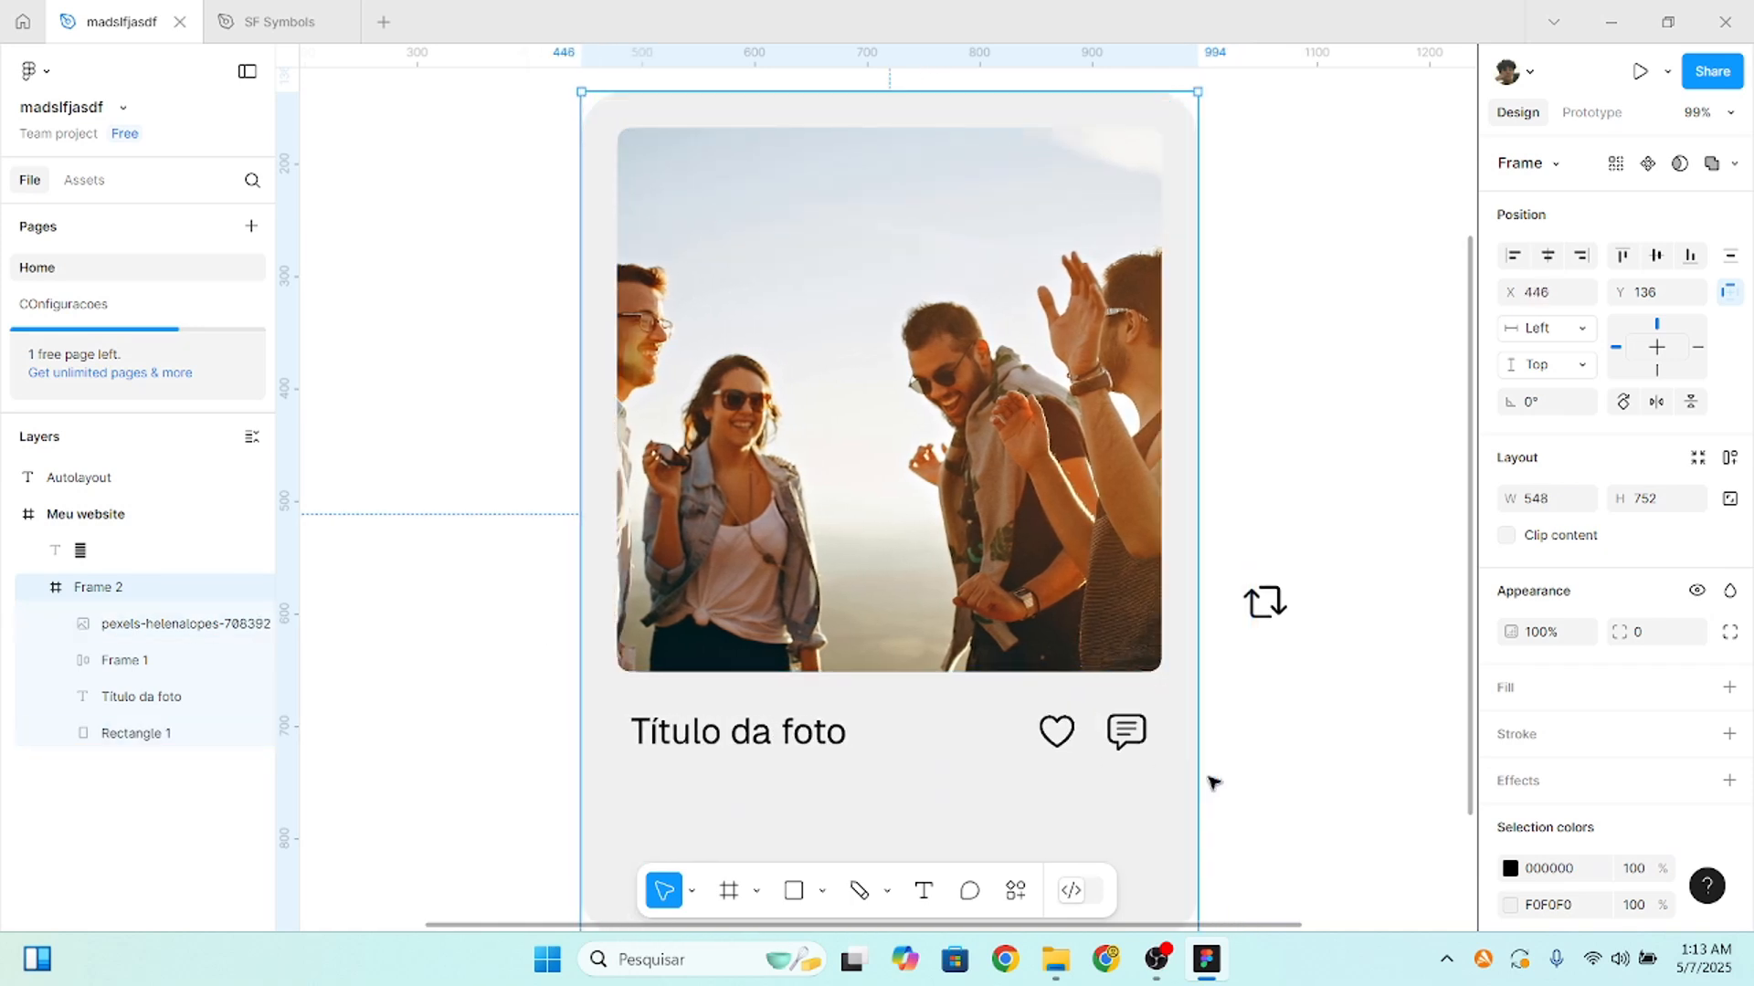
- Set the grey background rectangle's constraints to Left + Right horizontally and Top + Bottom vertically
{"action": "left_click", "coordinate": [1163, 801]}
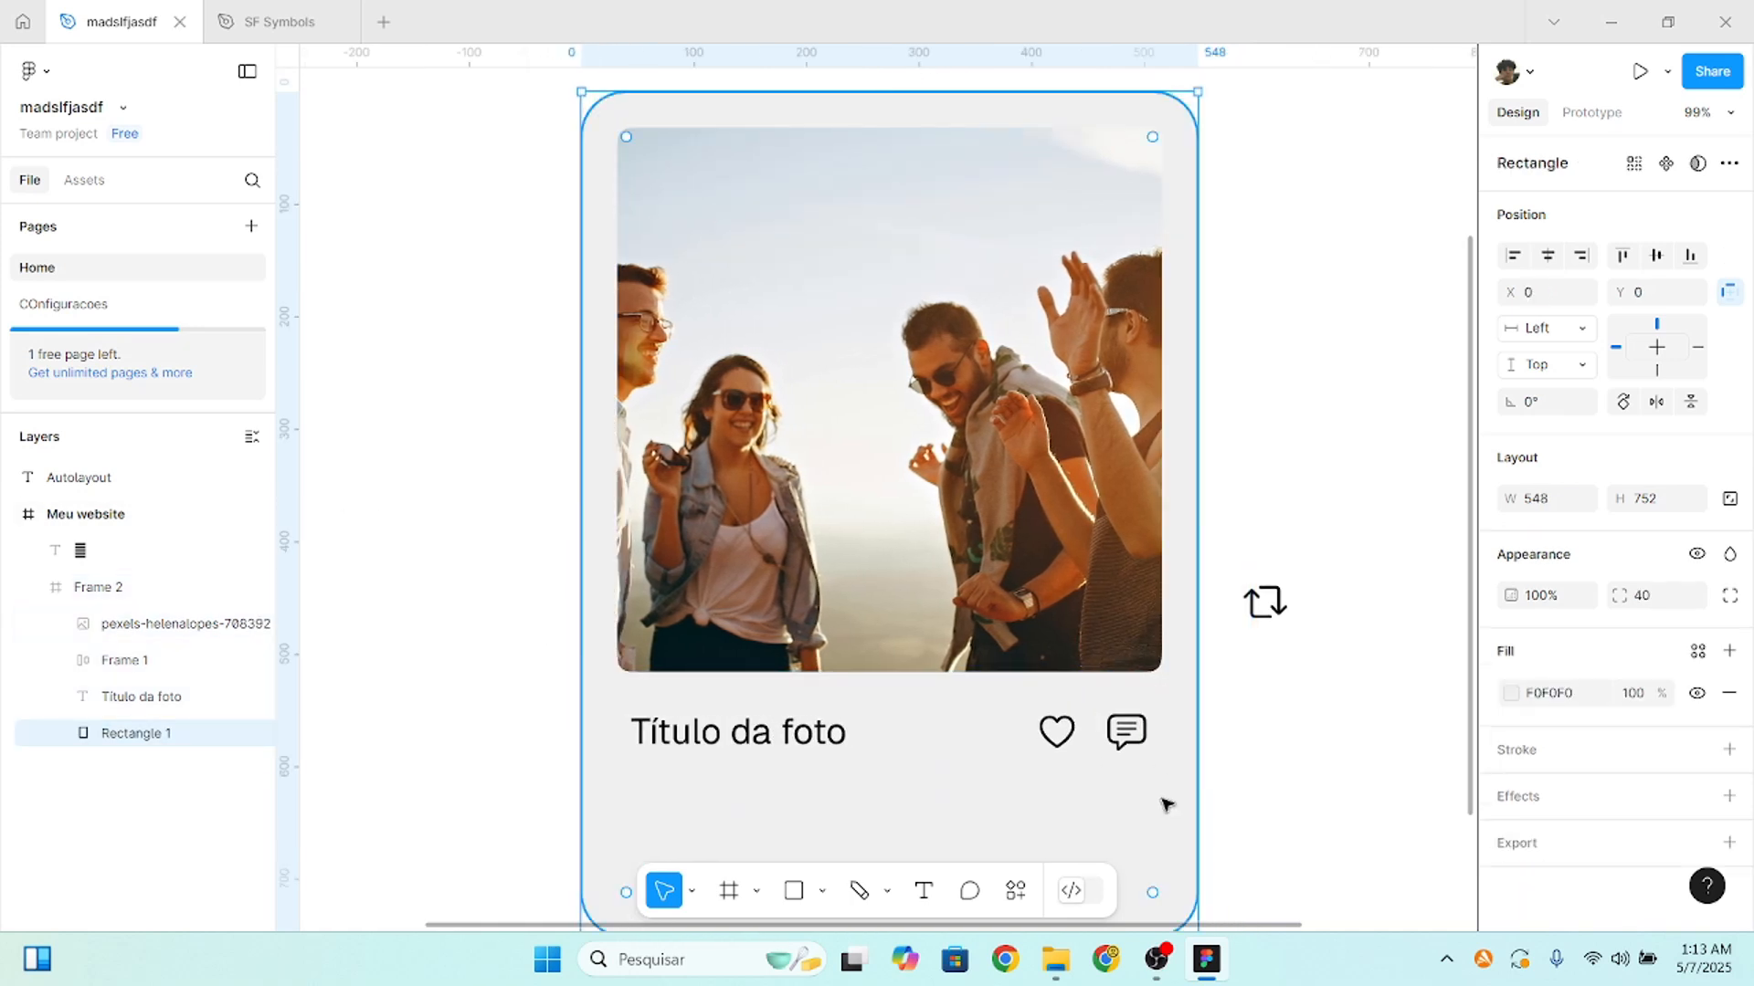
{"action": "left_click", "coordinate": [1571, 336]}
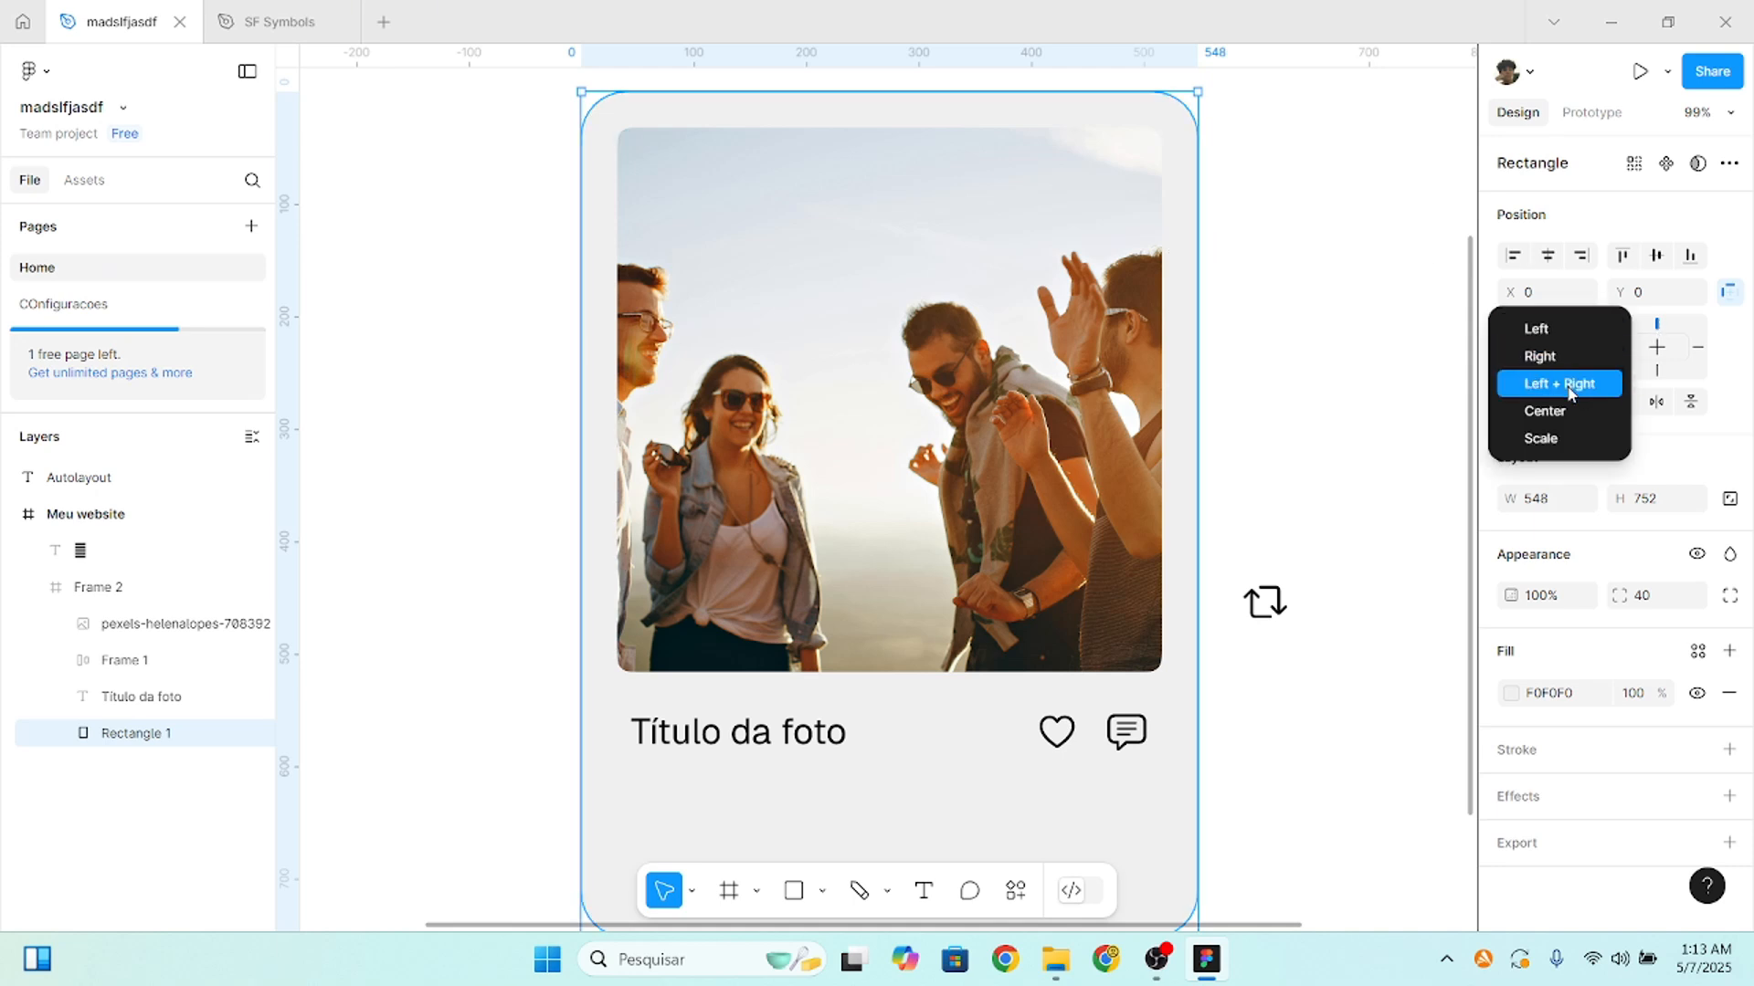
{"action": "left_click", "coordinate": [1562, 384]}
{"action": "left_click", "coordinate": [1544, 365]}
{"action": "left_click", "coordinate": [1558, 420]}
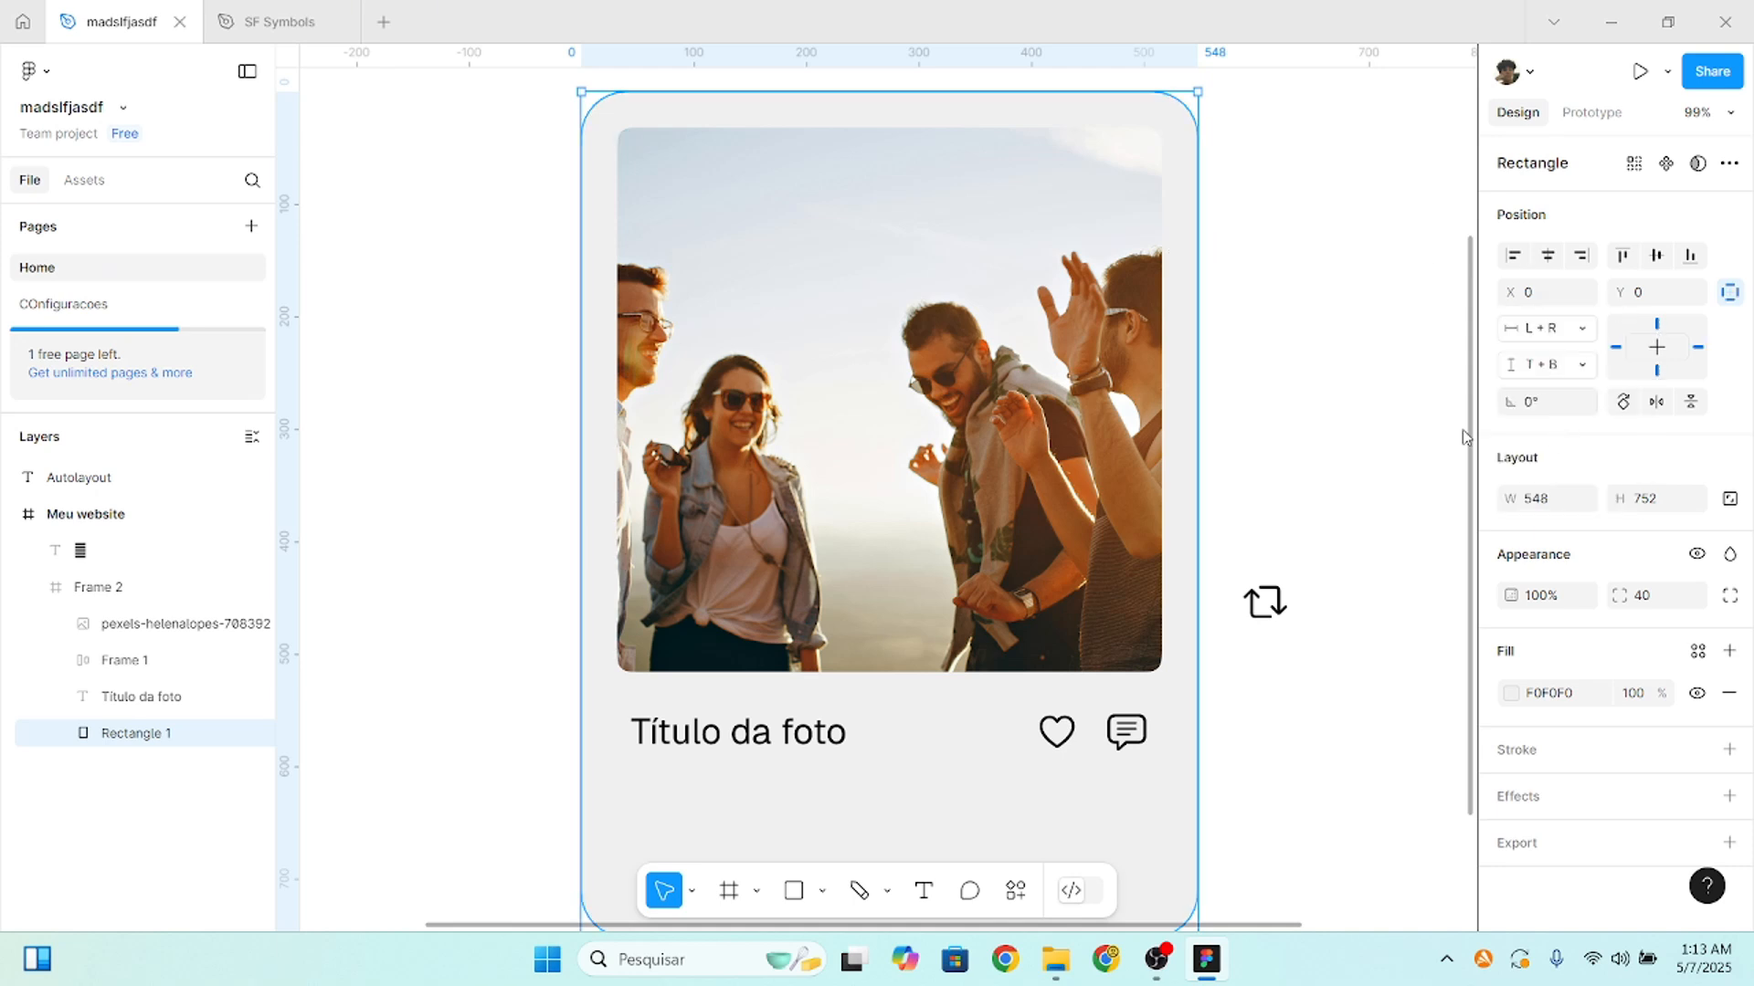
- Change the grey background rectangle's vertical and horizontal constraints to Scale
{"action": "scroll", "coordinate": [1461, 429], "scroll_direction": "down", "scroll_amount": 1}
{"action": "left_click", "coordinate": [1557, 366]}
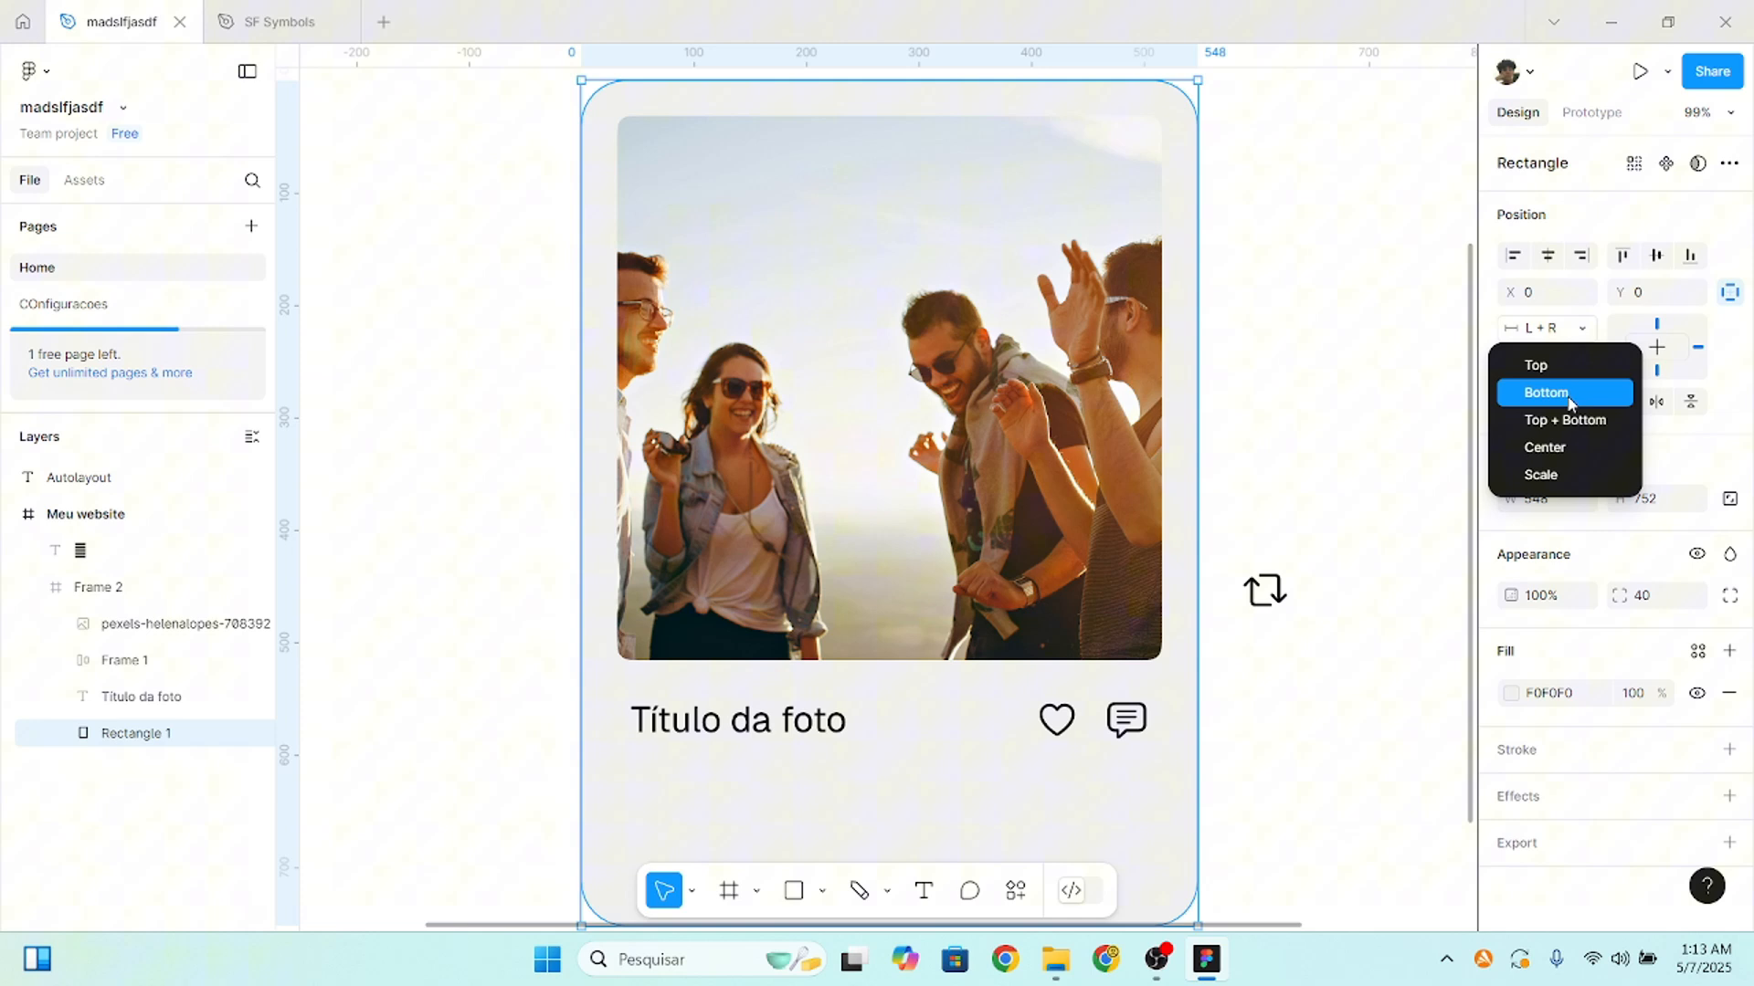
{"action": "left_click", "coordinate": [1552, 476]}
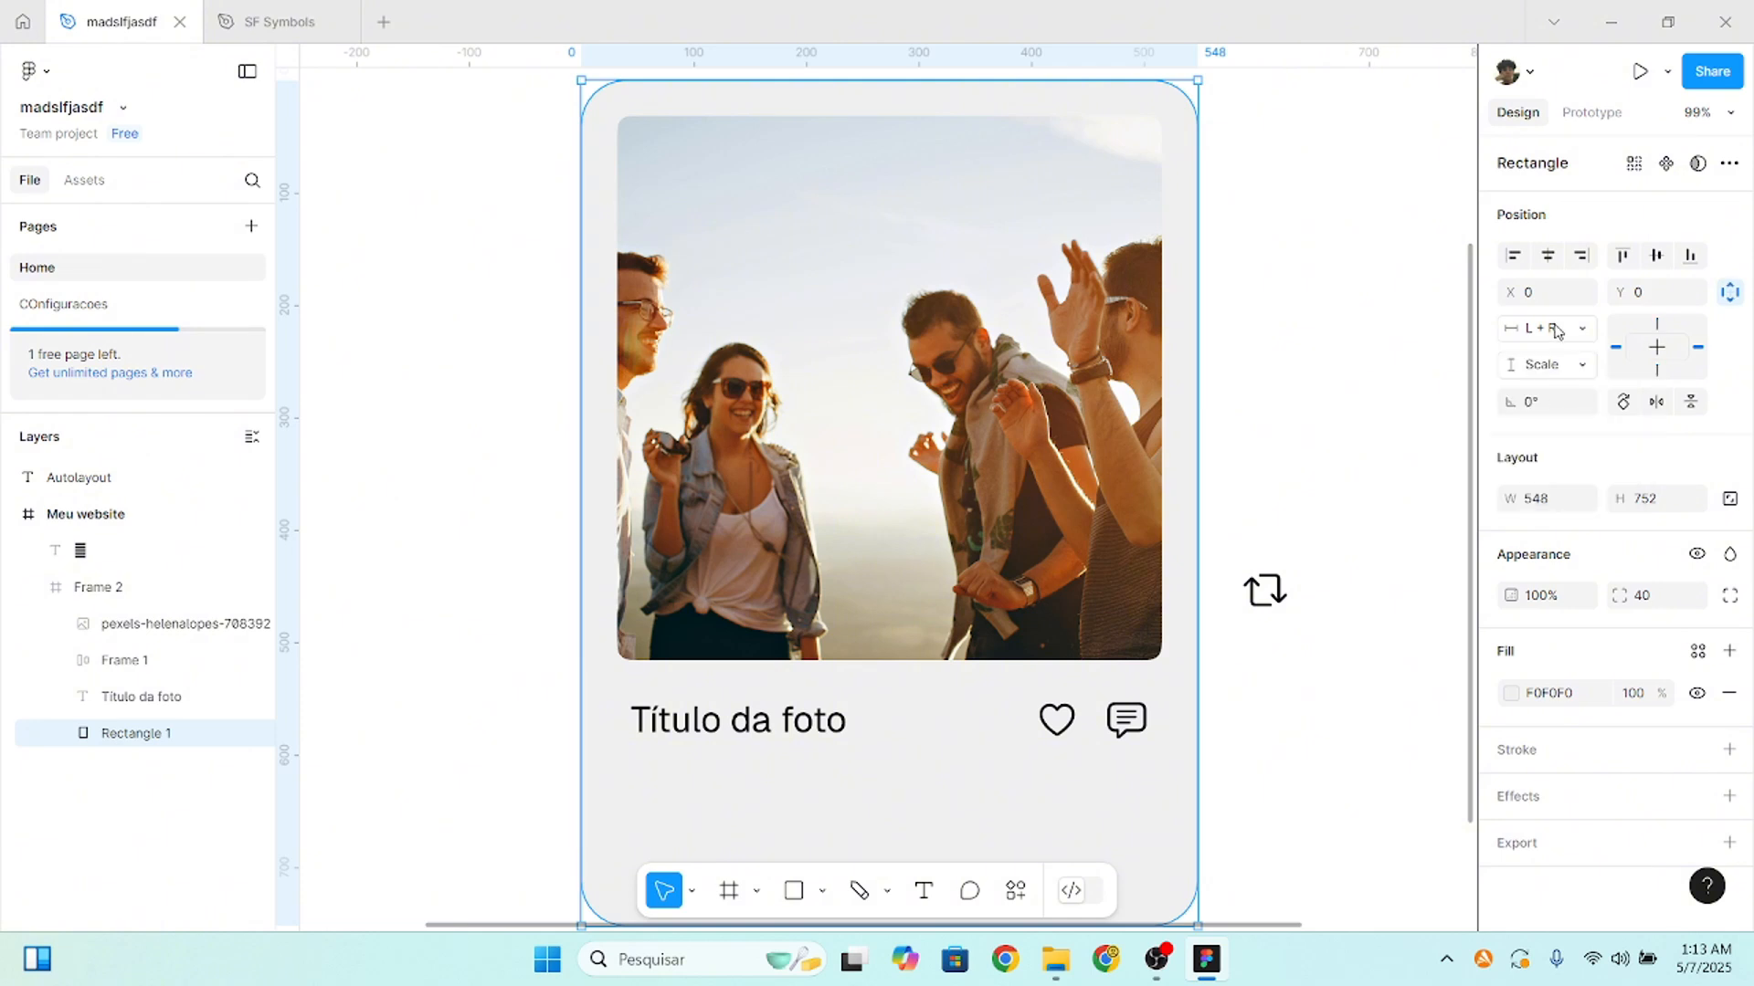
{"action": "left_click", "coordinate": [1553, 328]}
{"action": "left_click", "coordinate": [1544, 438]}
- Add the loose repost icon to the card's icon auto layout frame, placing it before the heart icon
{"action": "left_click", "coordinate": [99, 586]}
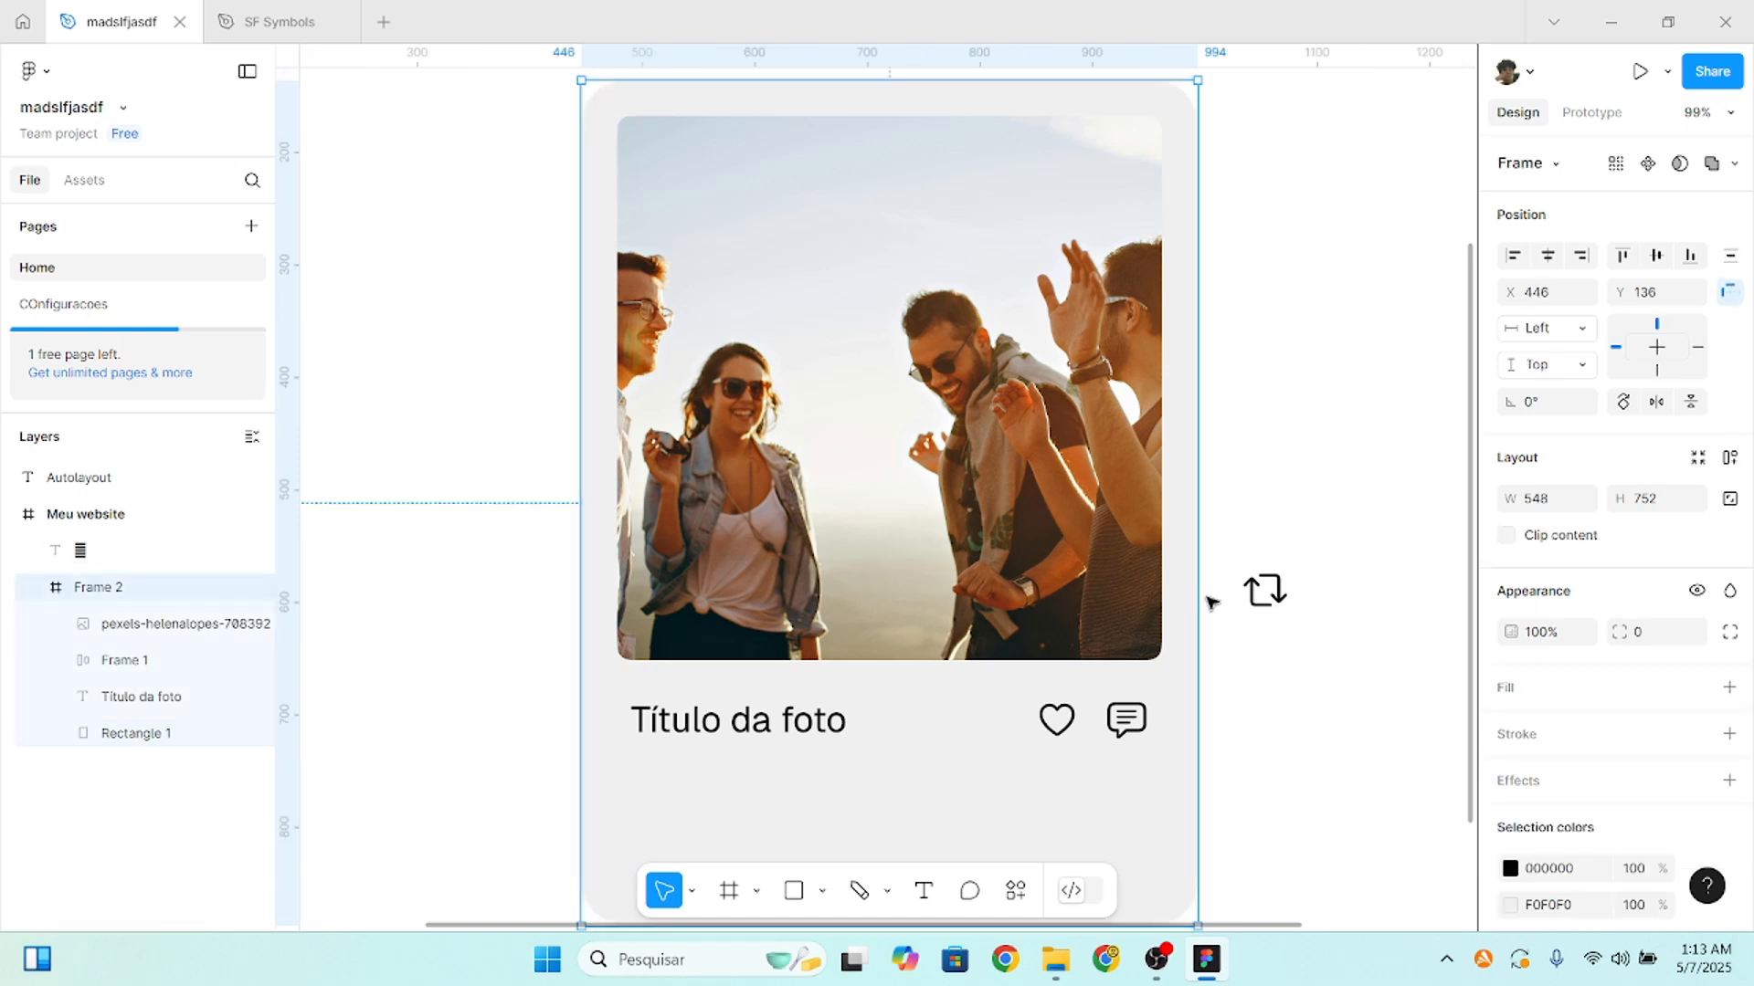
{"action": "left_click_drag", "start_coordinate": [1199, 595], "coordinate": [1057, 720]}
{"action": "left_click", "coordinate": [1264, 592]}
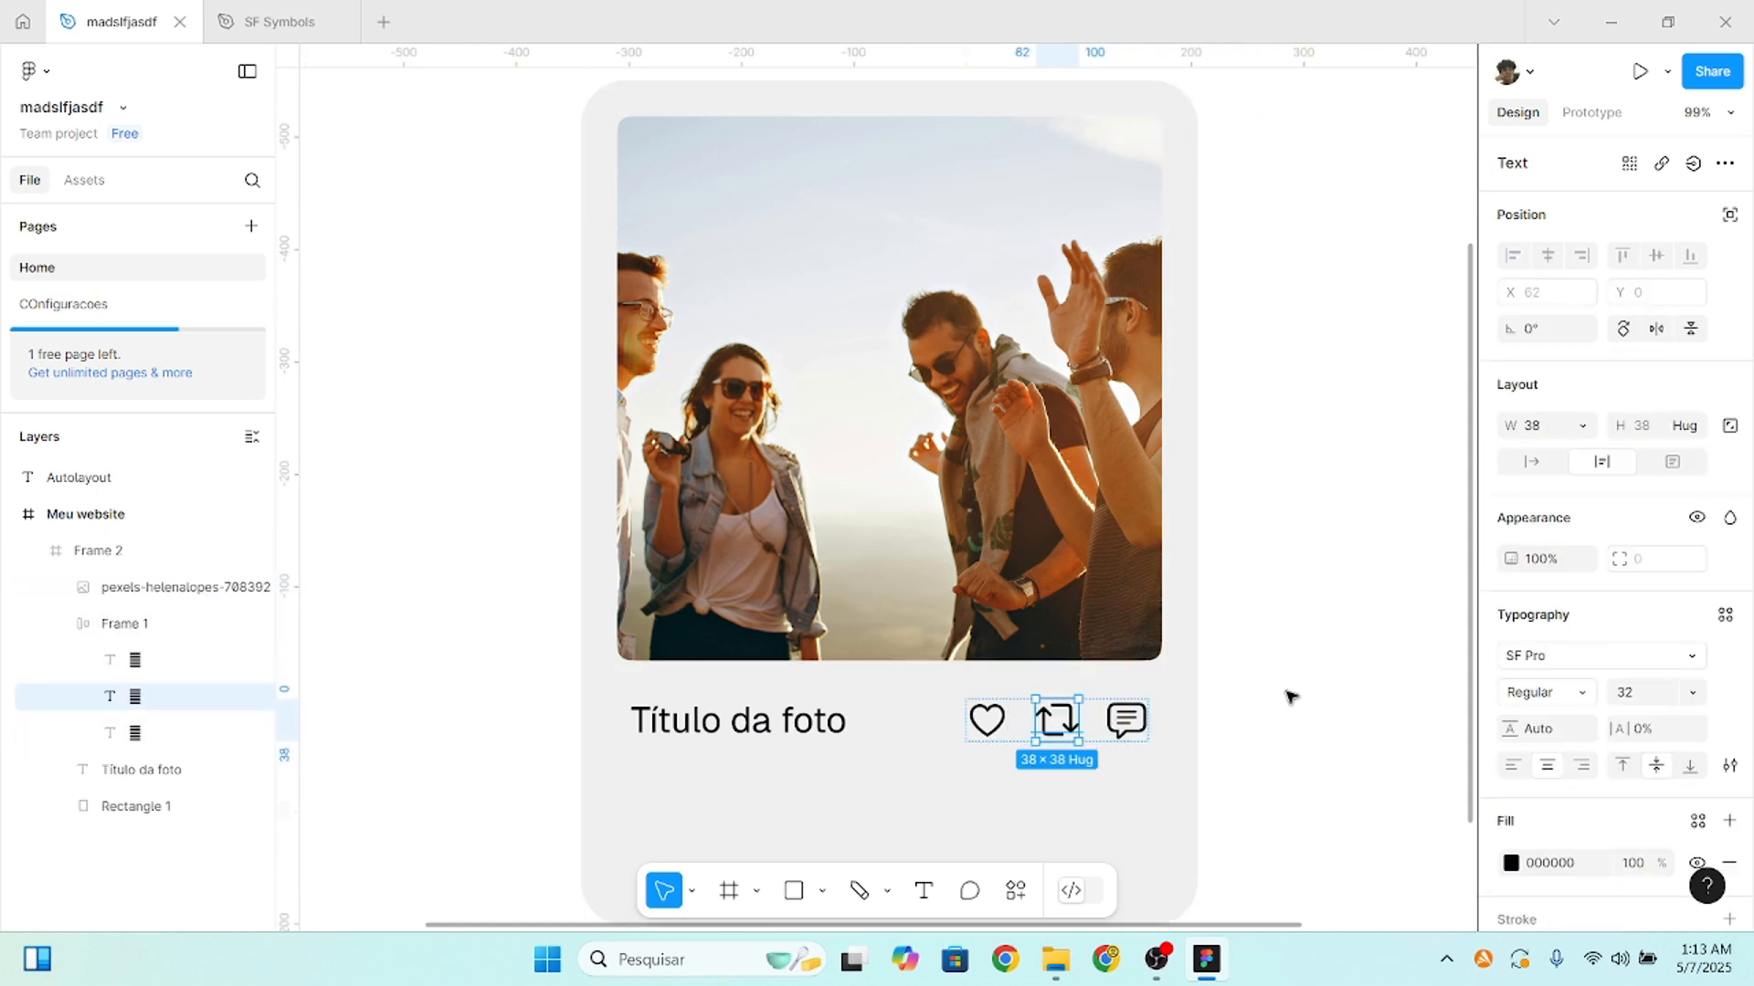
{"action": "key", "text": "ctrl+z"}
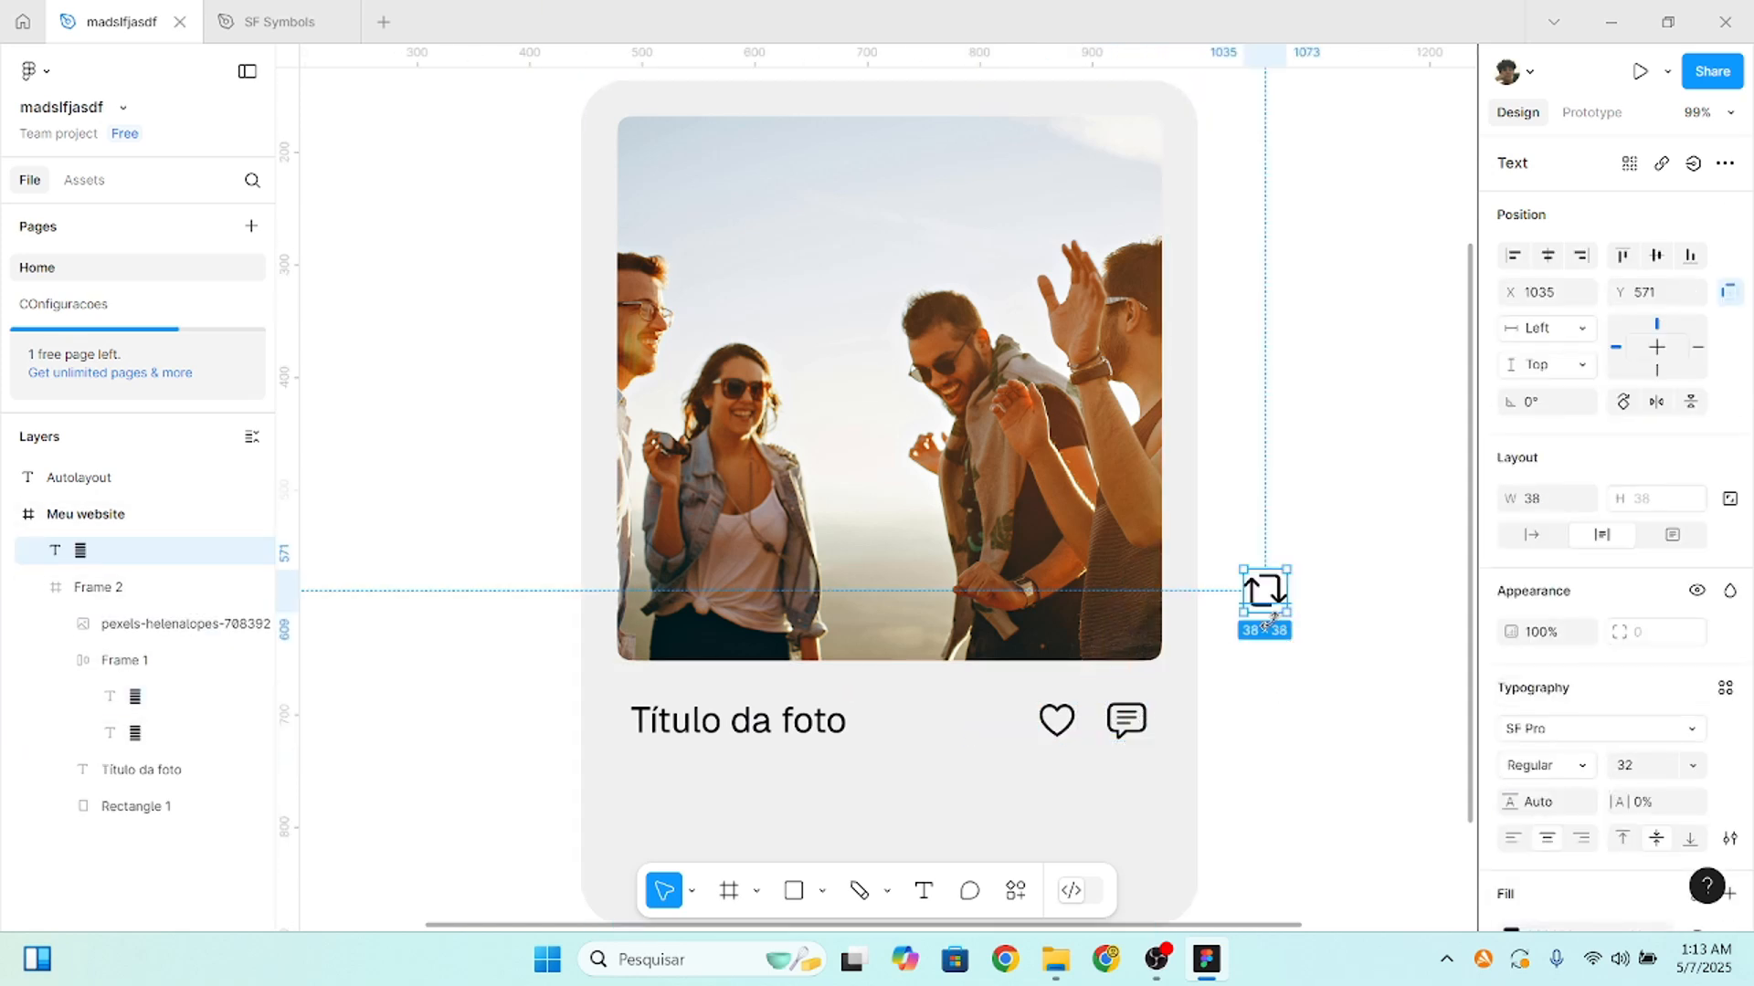
{"action": "left_click_drag", "start_coordinate": [1264, 590], "coordinate": [1090, 770]}
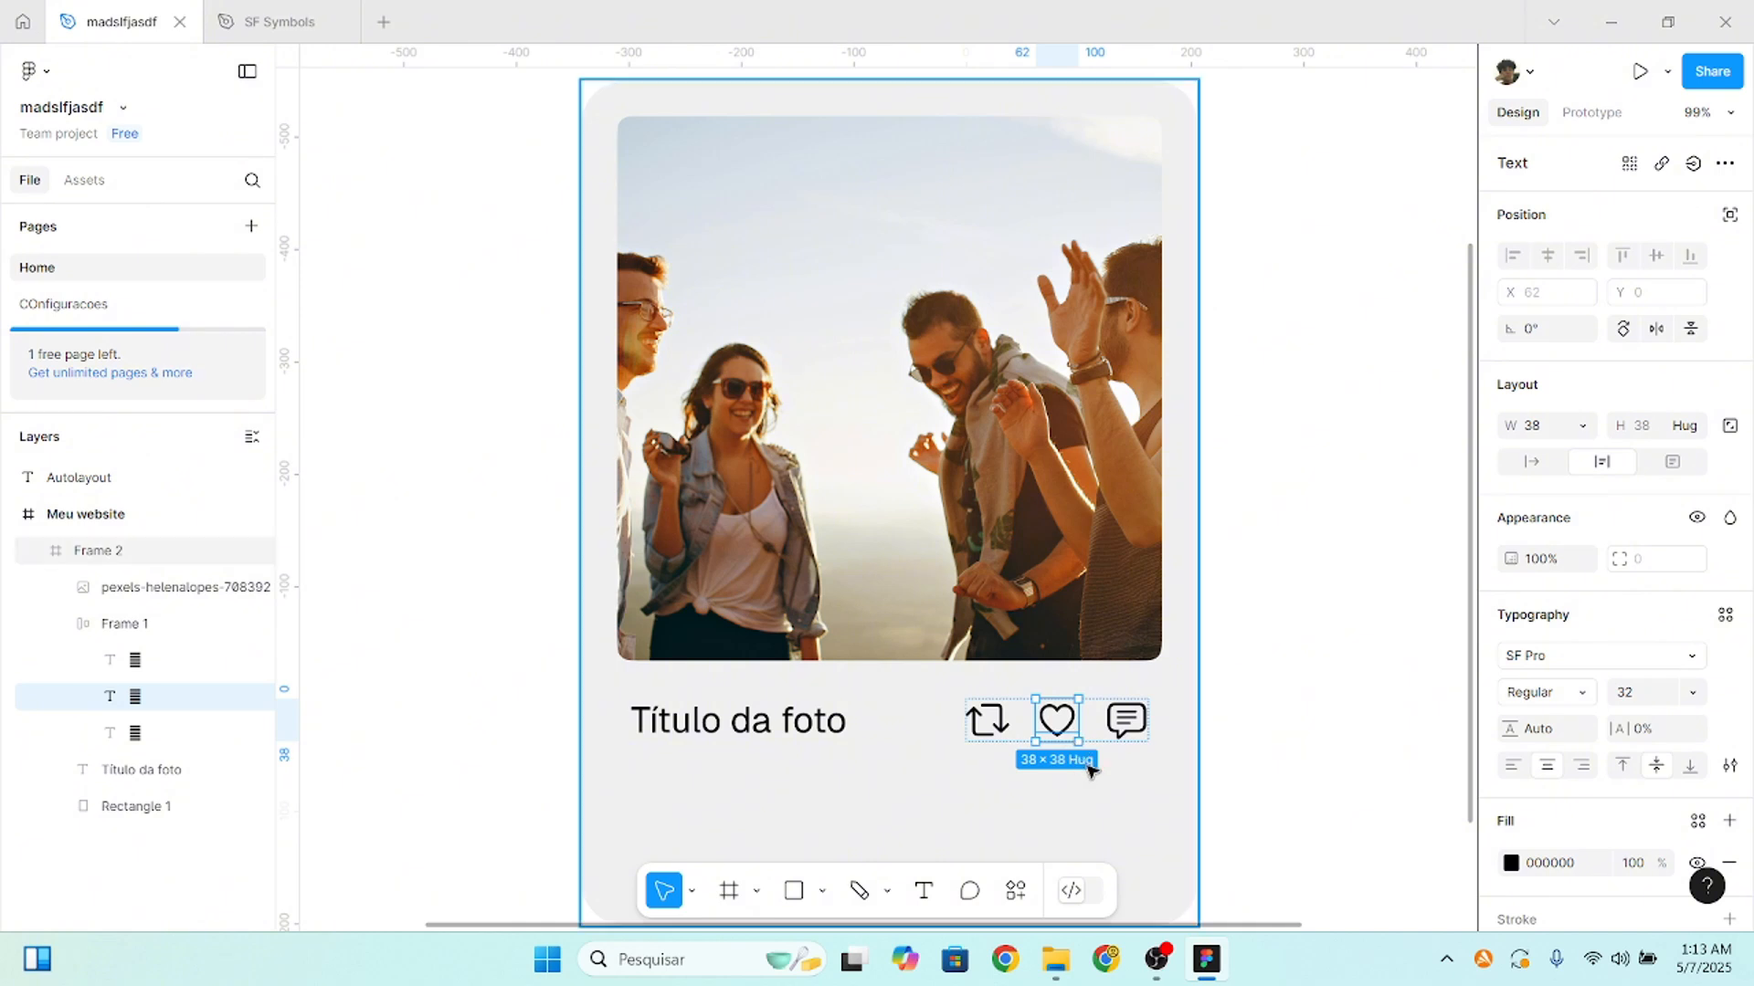
- Try a vertical auto layout direction on the icon frame, then return it to horizontal
{"action": "scroll", "coordinate": [1050, 722], "scroll_direction": "down", "scroll_amount": 2}
{"action": "scroll", "coordinate": [1050, 595], "scroll_direction": "up", "scroll_amount": 2}
{"action": "left_click", "coordinate": [1038, 596]}
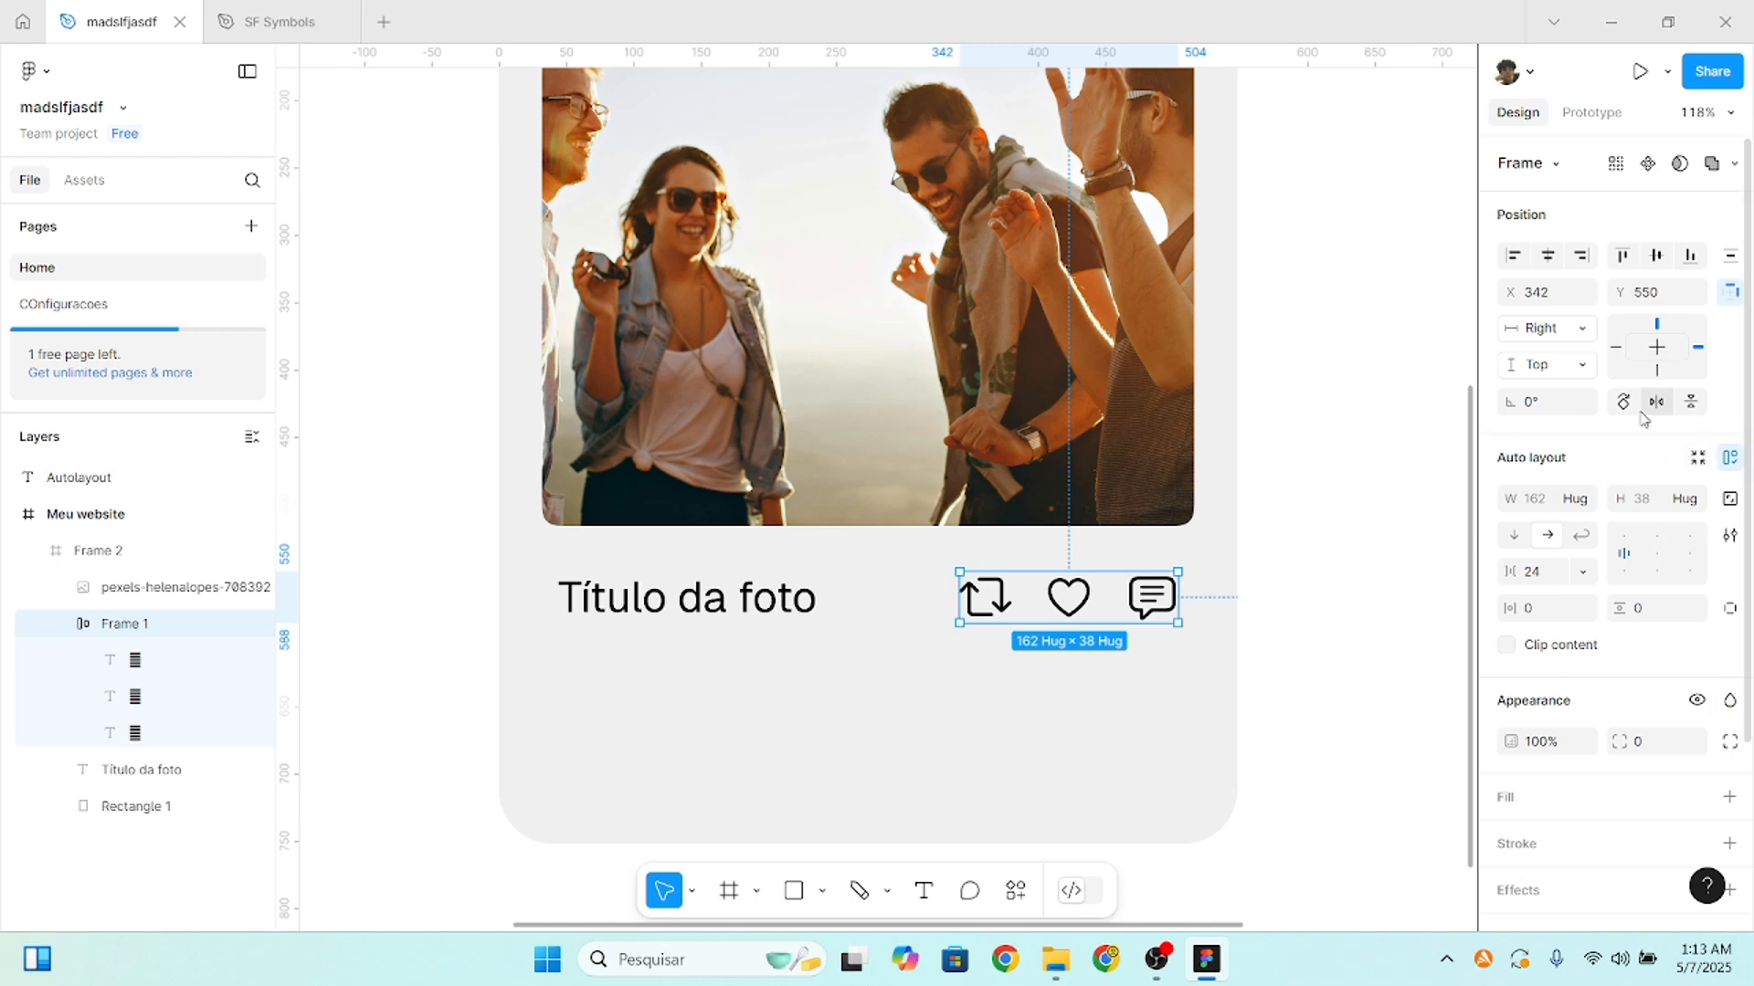
{"action": "left_click", "coordinate": [1515, 537]}
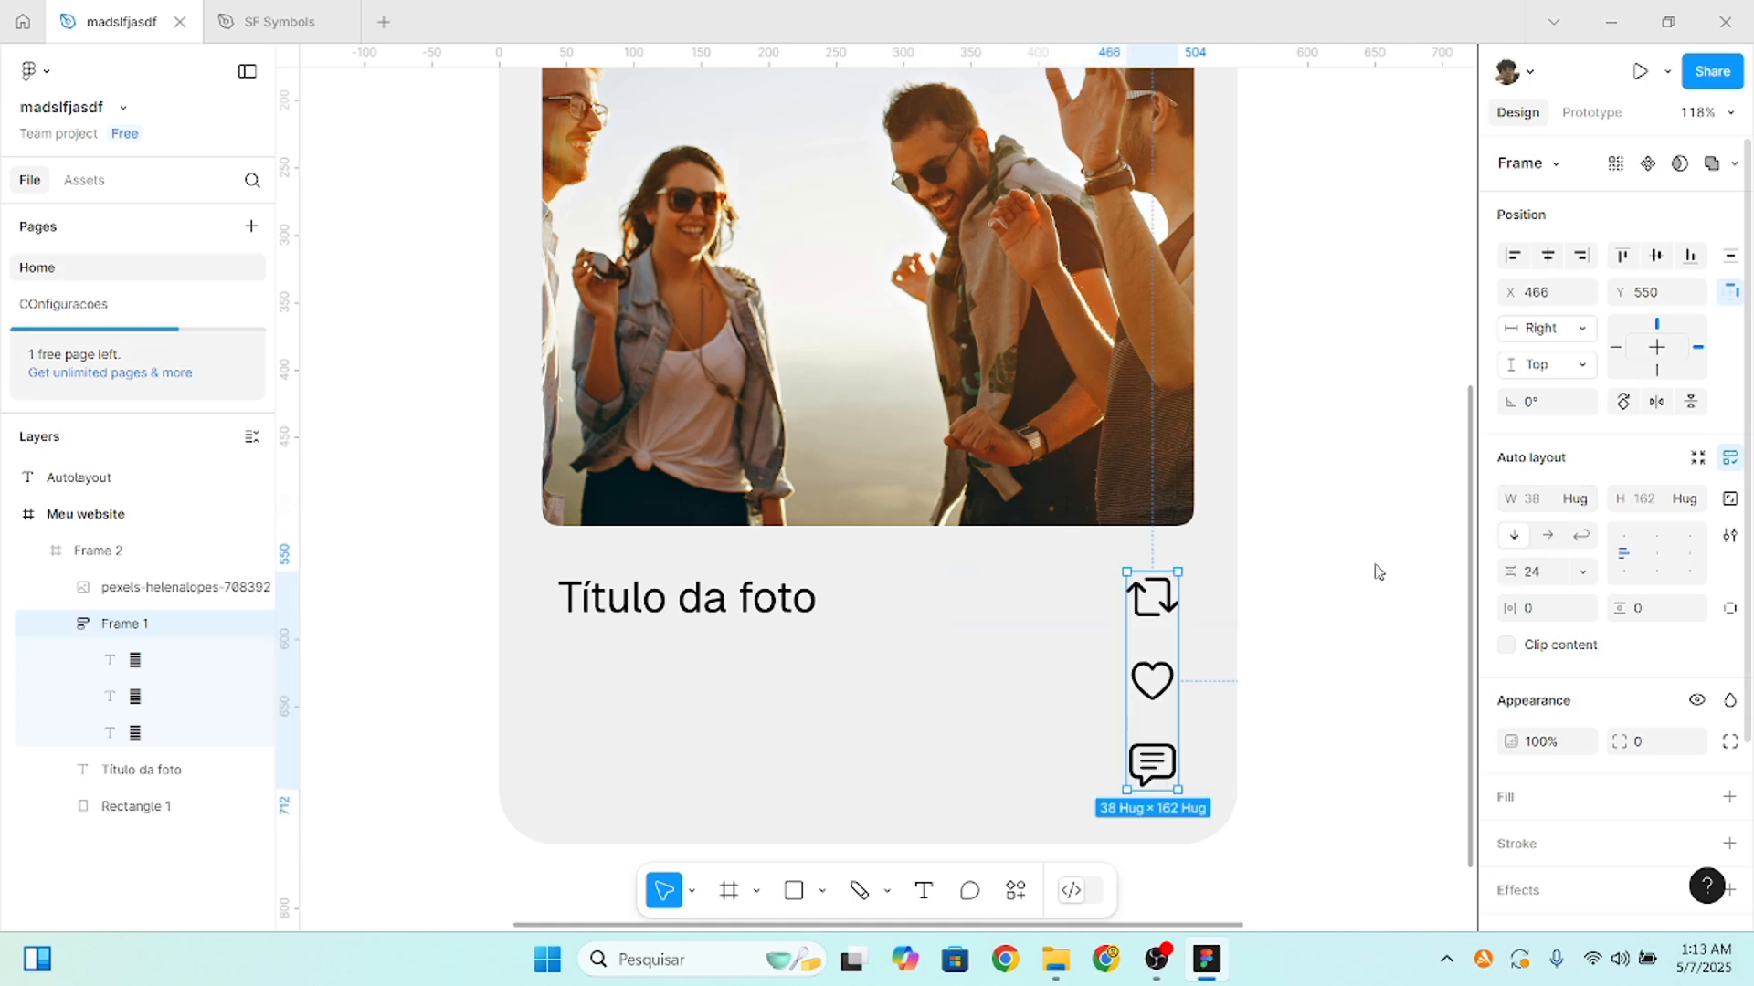
{"action": "mouse_move", "coordinate": [1152, 771]}
{"action": "left_mouse_down"}
{"action": "mouse_move", "coordinate": [1150, 598]}
{"action": "mouse_move", "coordinate": [1156, 759]}
{"action": "left_mouse_up"}
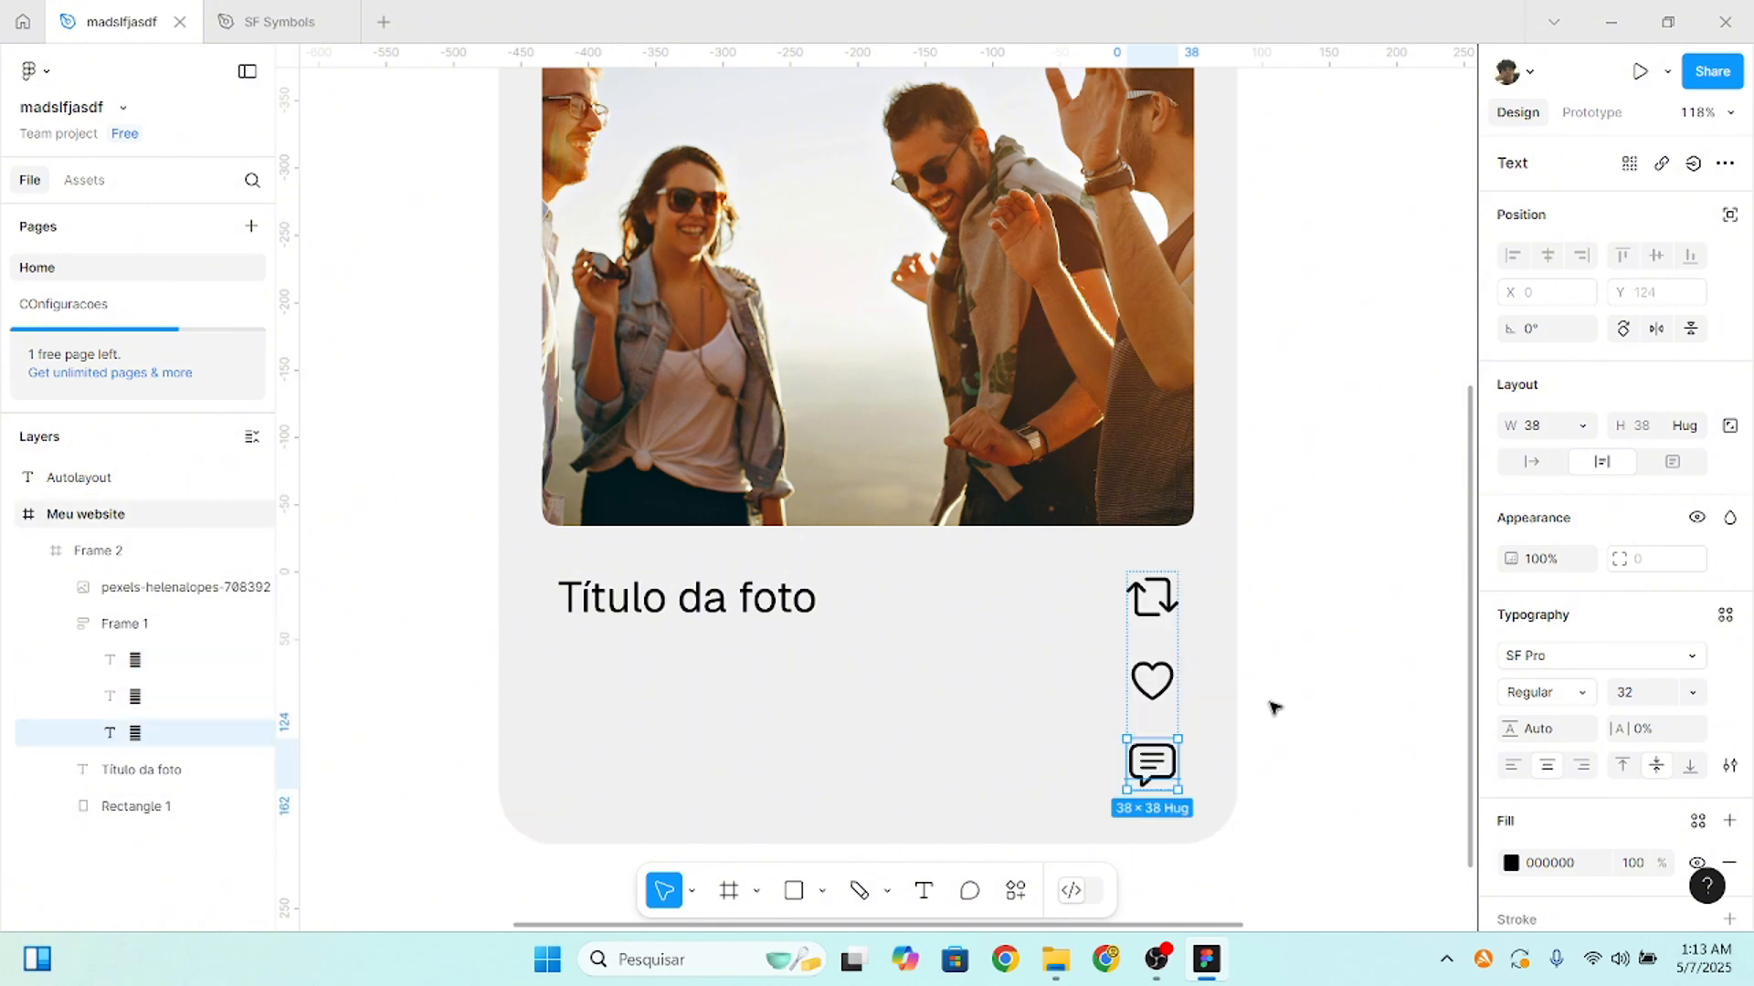
{"action": "key", "text": "Escape"}
{"action": "key", "text": "shift+h"}
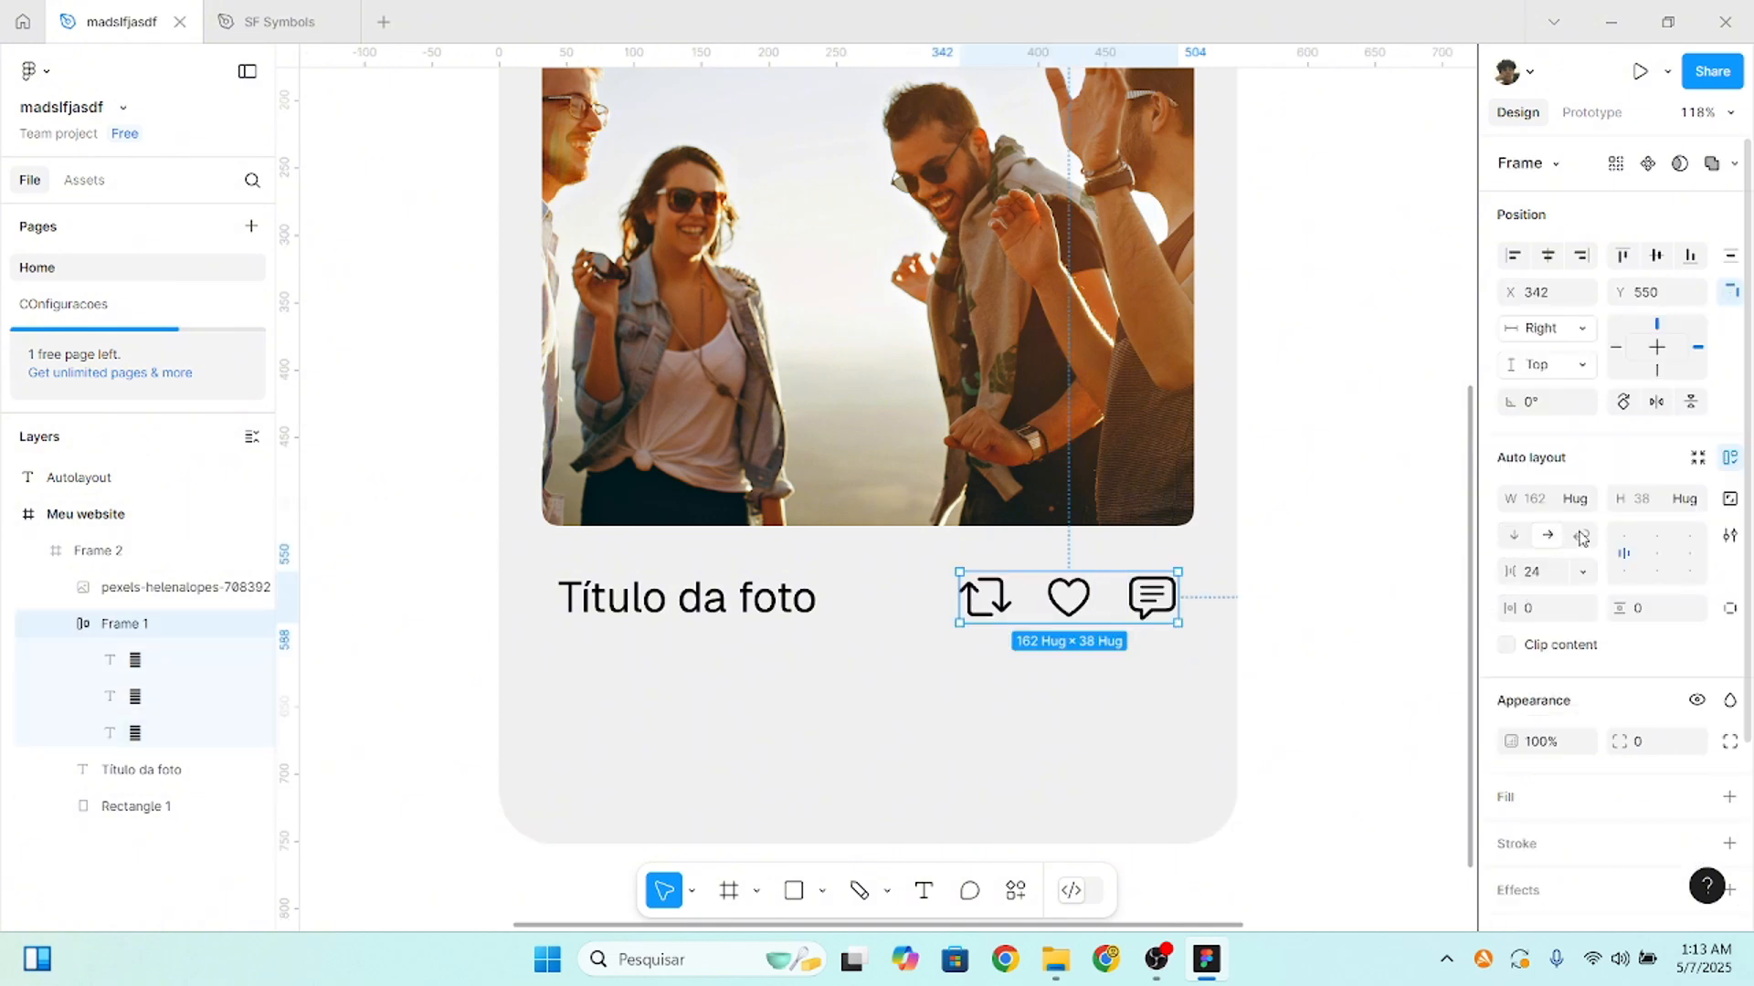
- Try a smaller gap of 14 between the icons, then restore the gap to 24
{"action": "left_click", "coordinate": [1534, 573]}
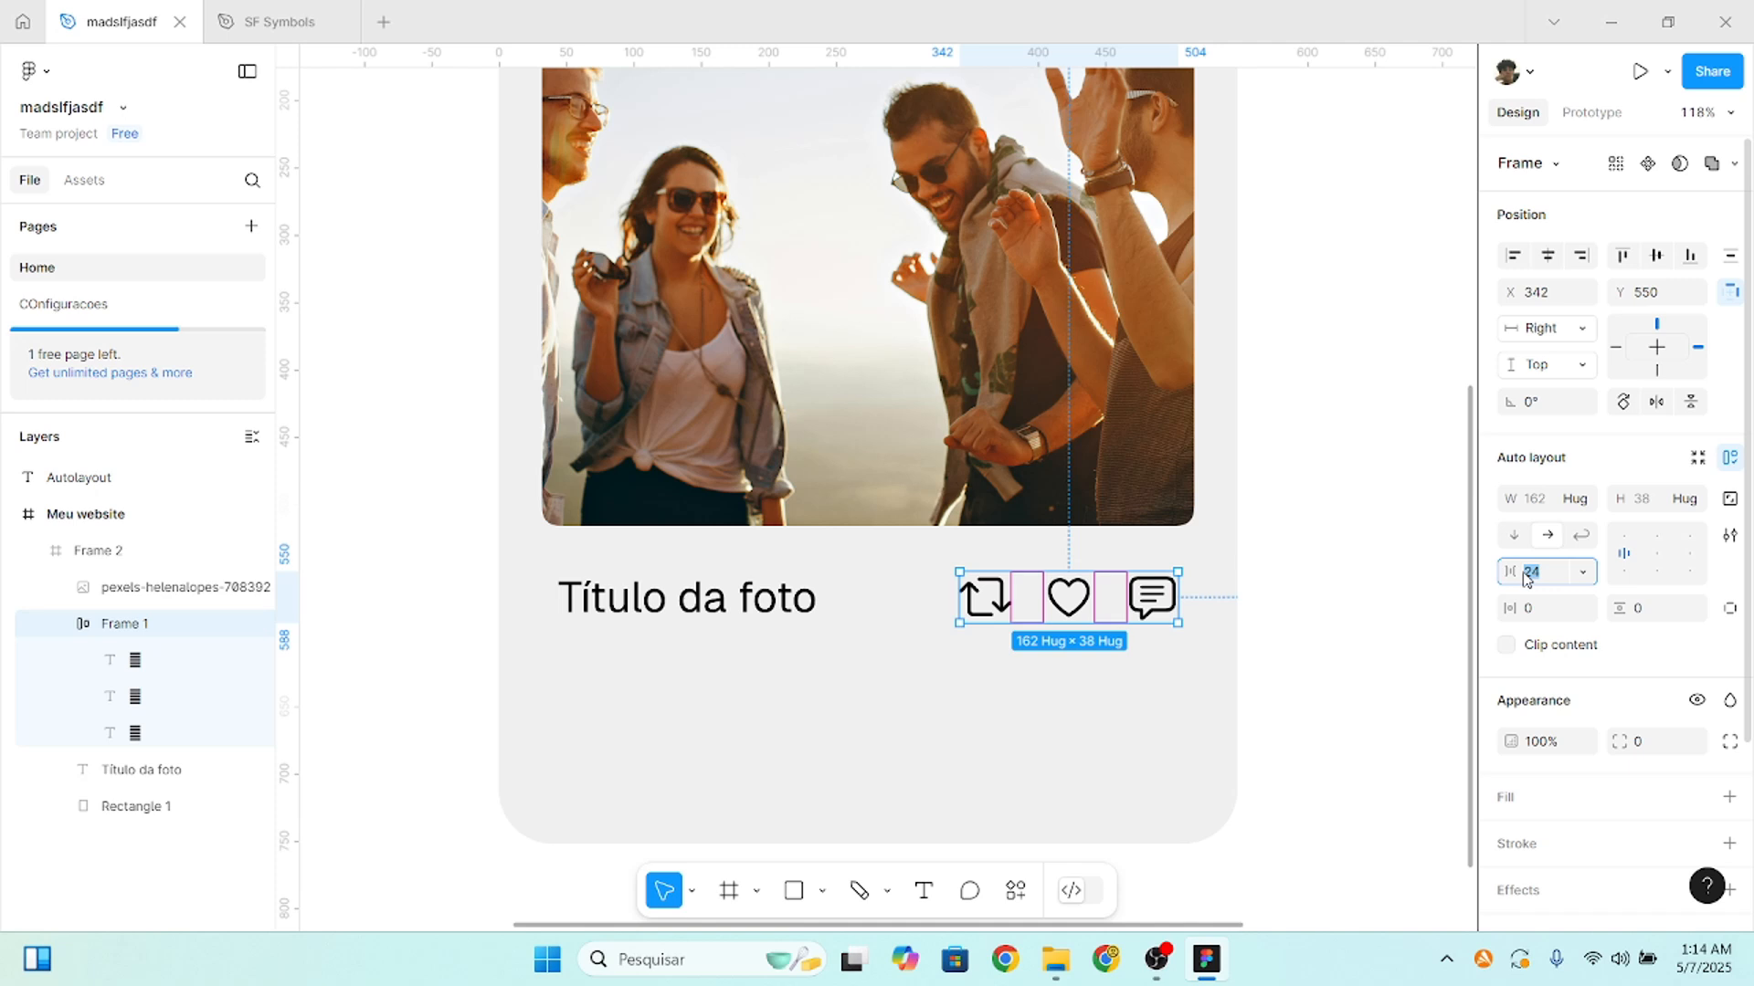
{"action": "key", "text": "shift+Down"}
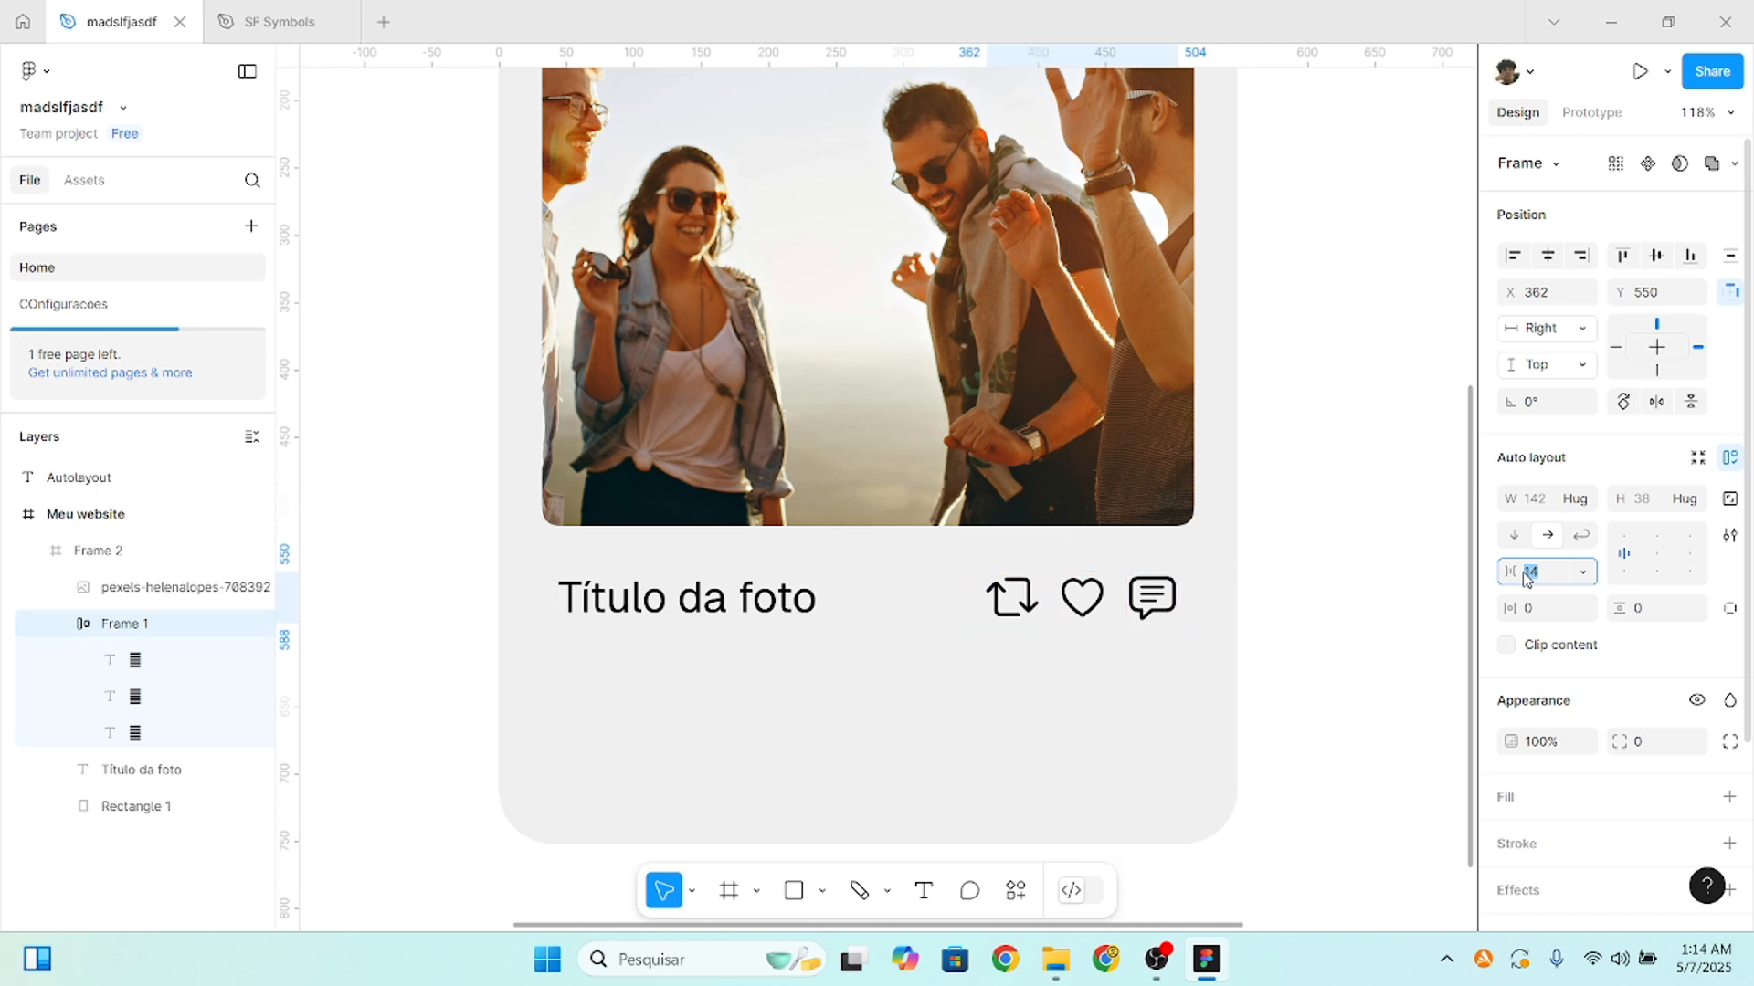
{"action": "key", "text": "shift+Down"}
{"action": "left_click_drag", "start_coordinate": [1526, 578], "coordinate": [1527, 578]}
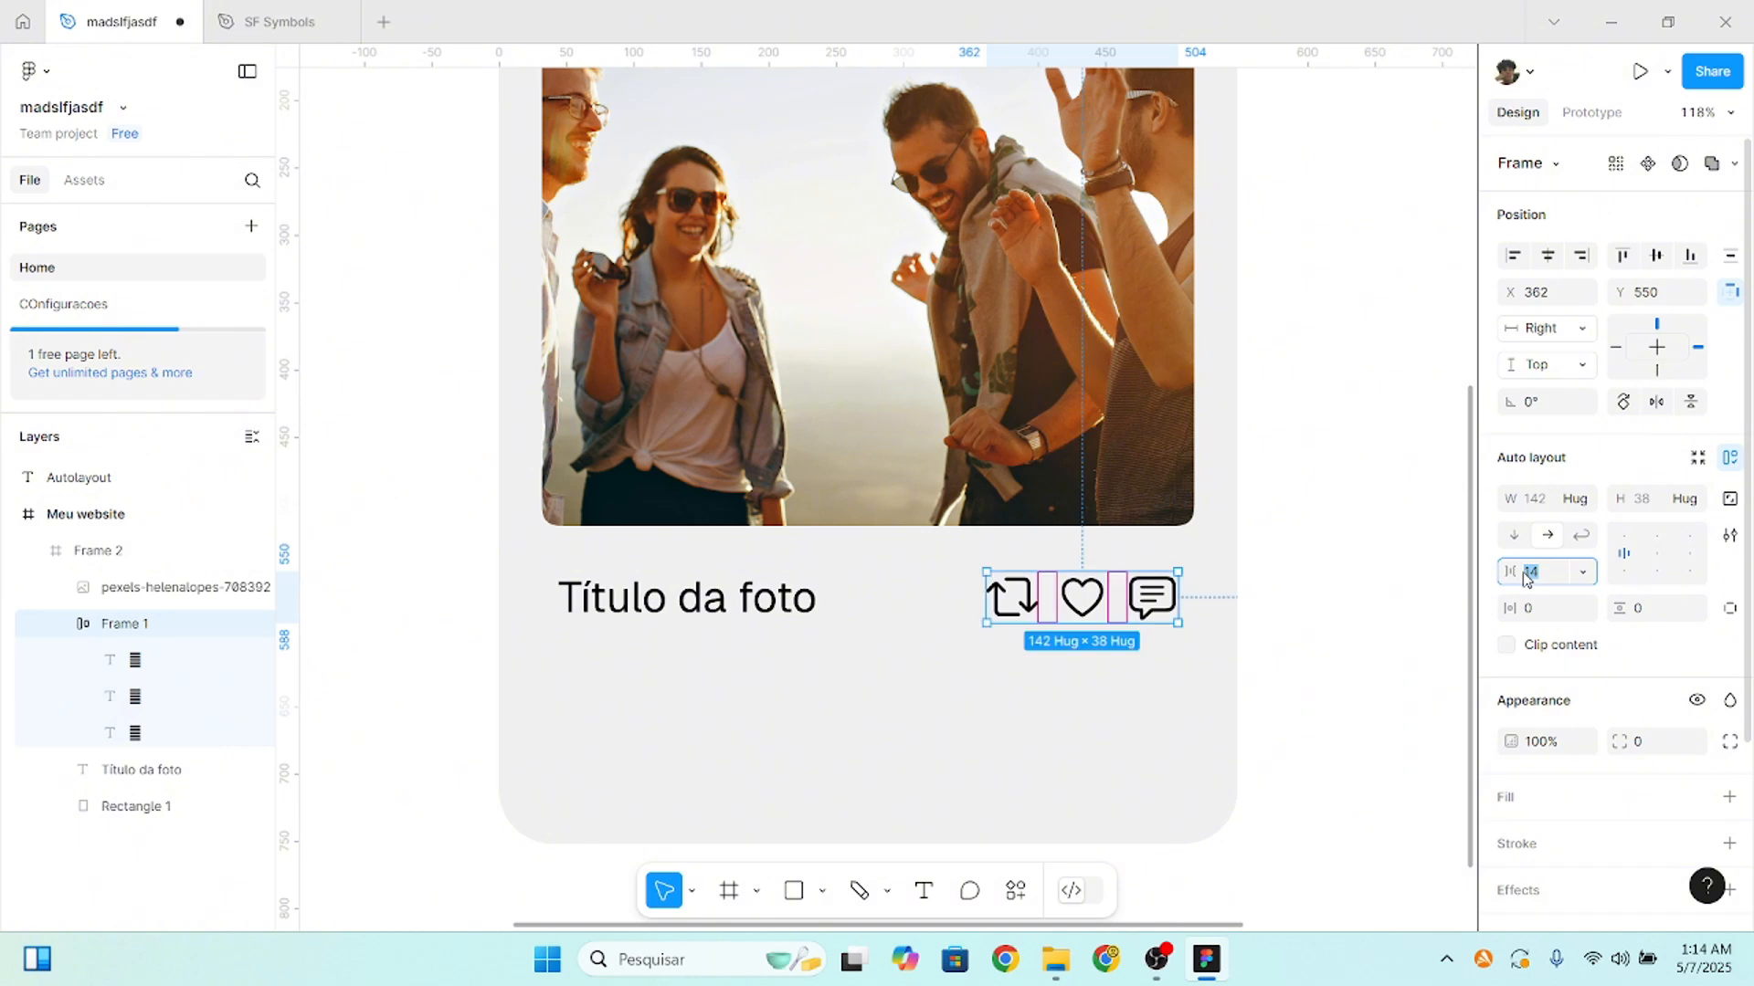
{"action": "key", "text": "shift+Up"}
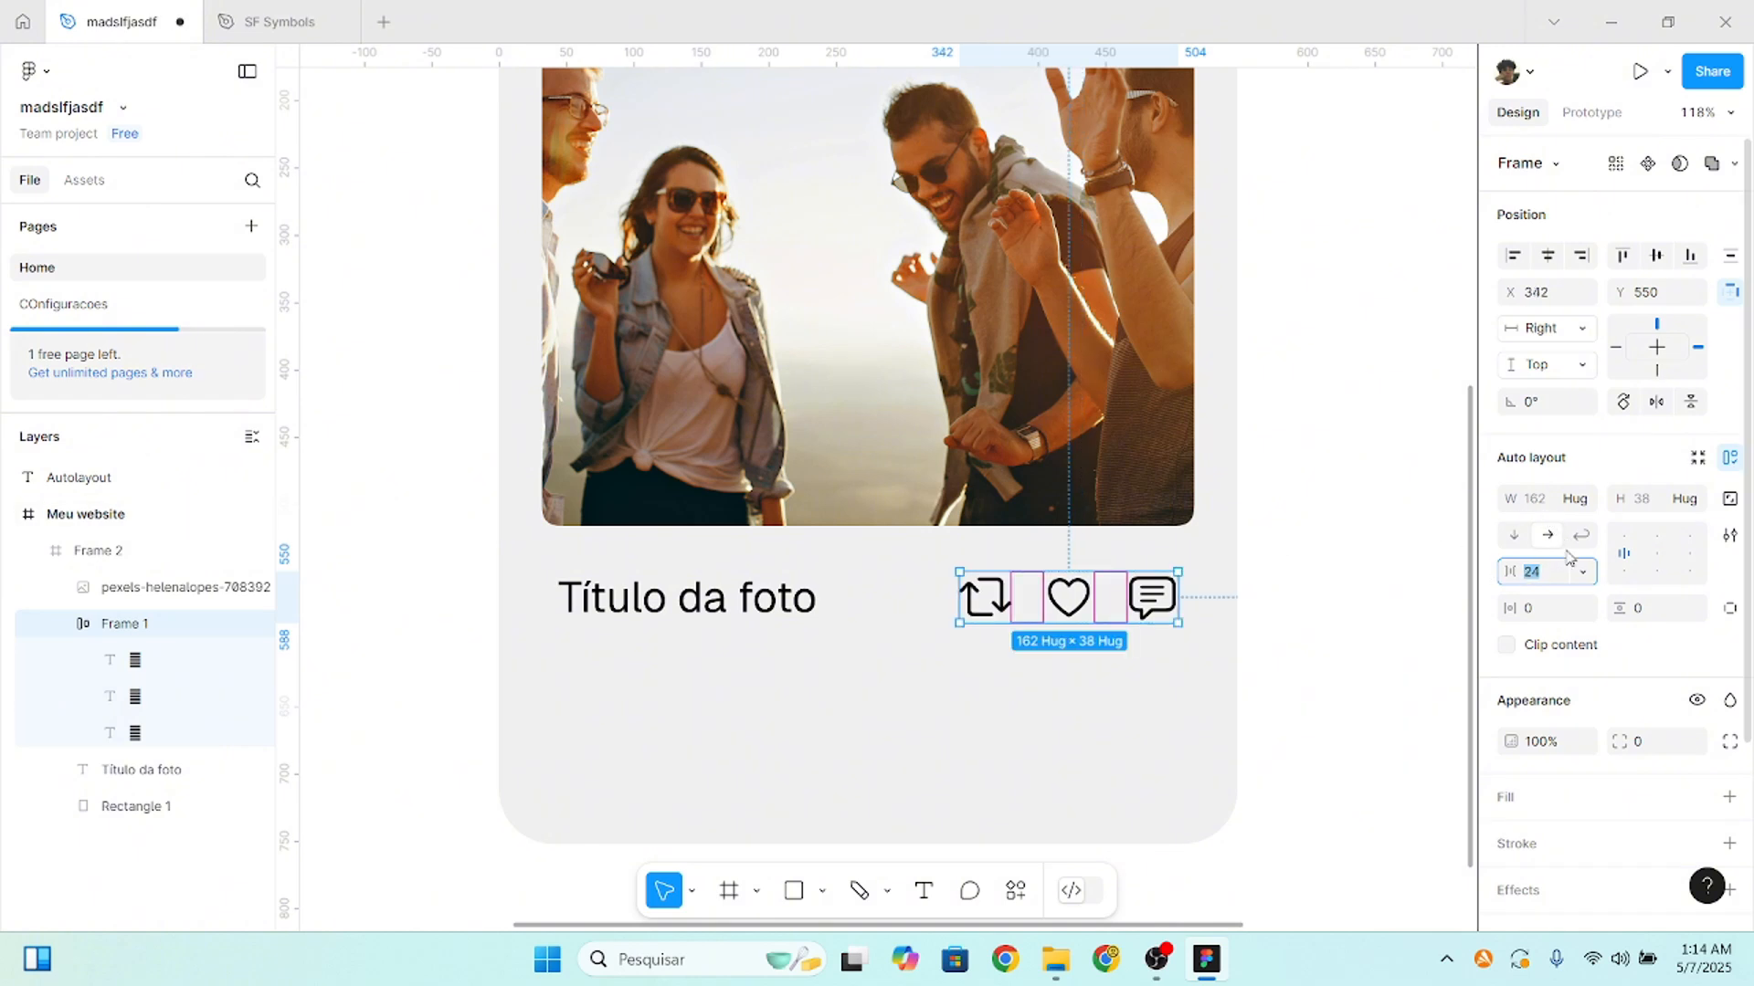
- Try a horizontal padding of 20 on the icon frame, inspect it up close, and reset the padding to 0
{"action": "left_click", "coordinate": [1532, 612]}
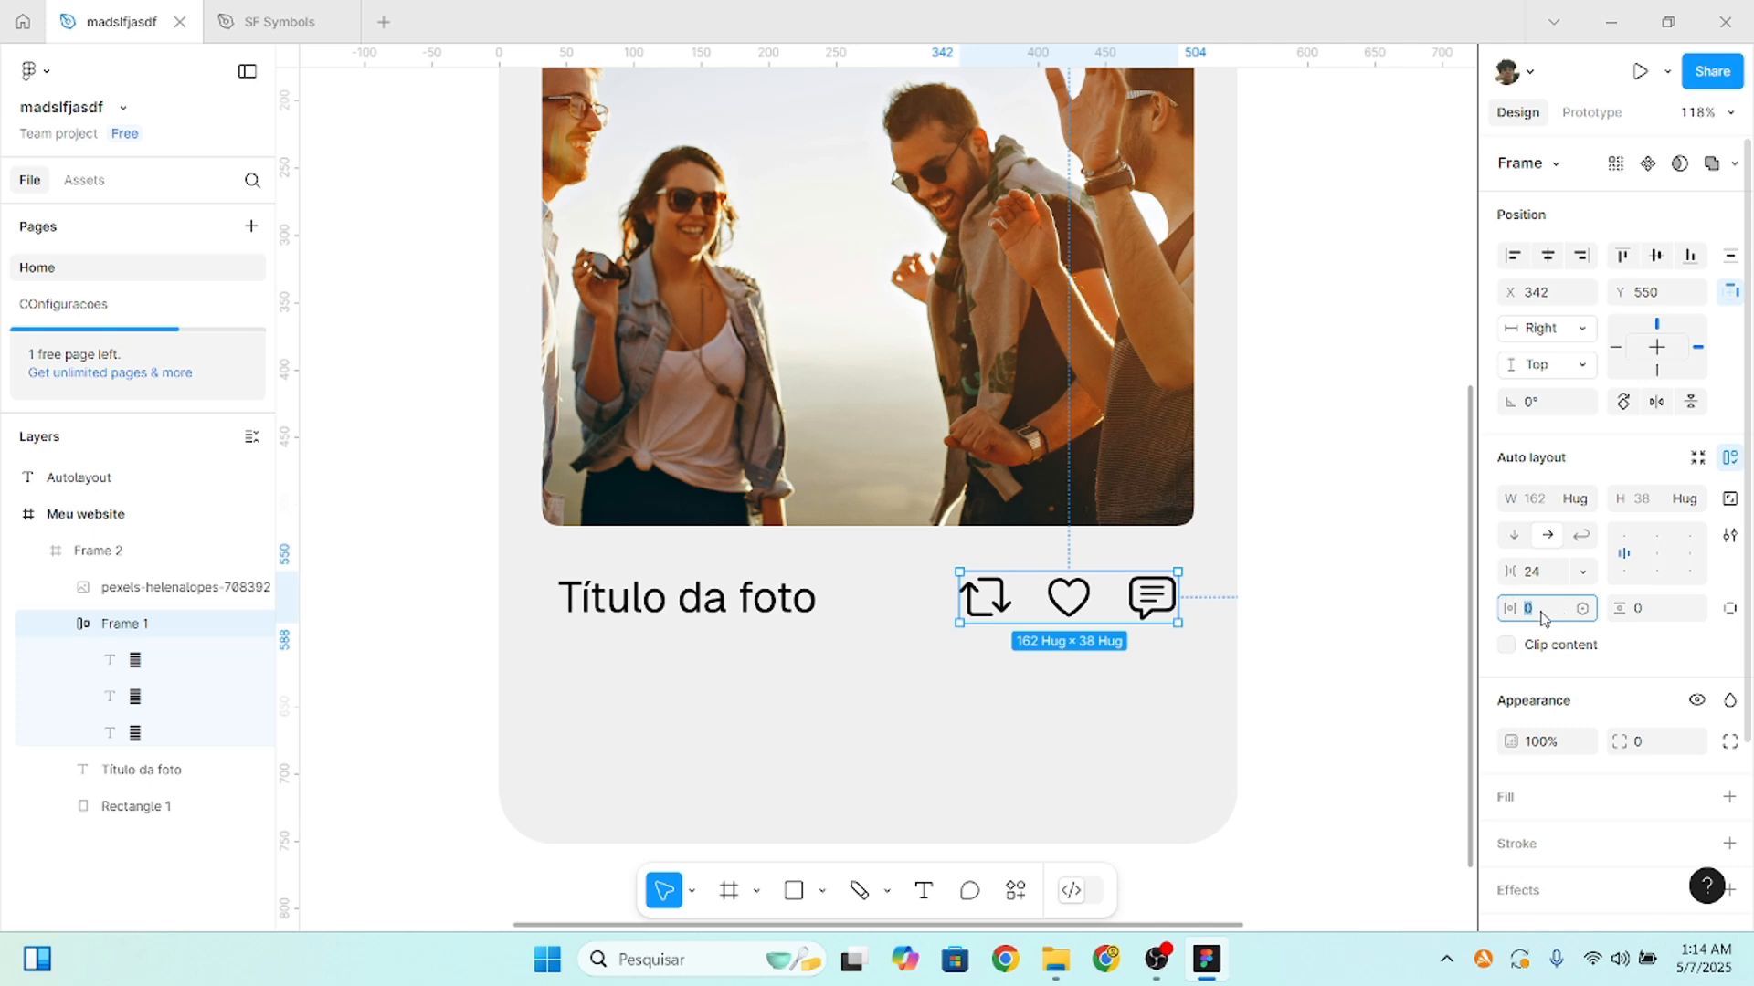
{"action": "type", "text": "20"}
{"action": "key", "text": "Return"}
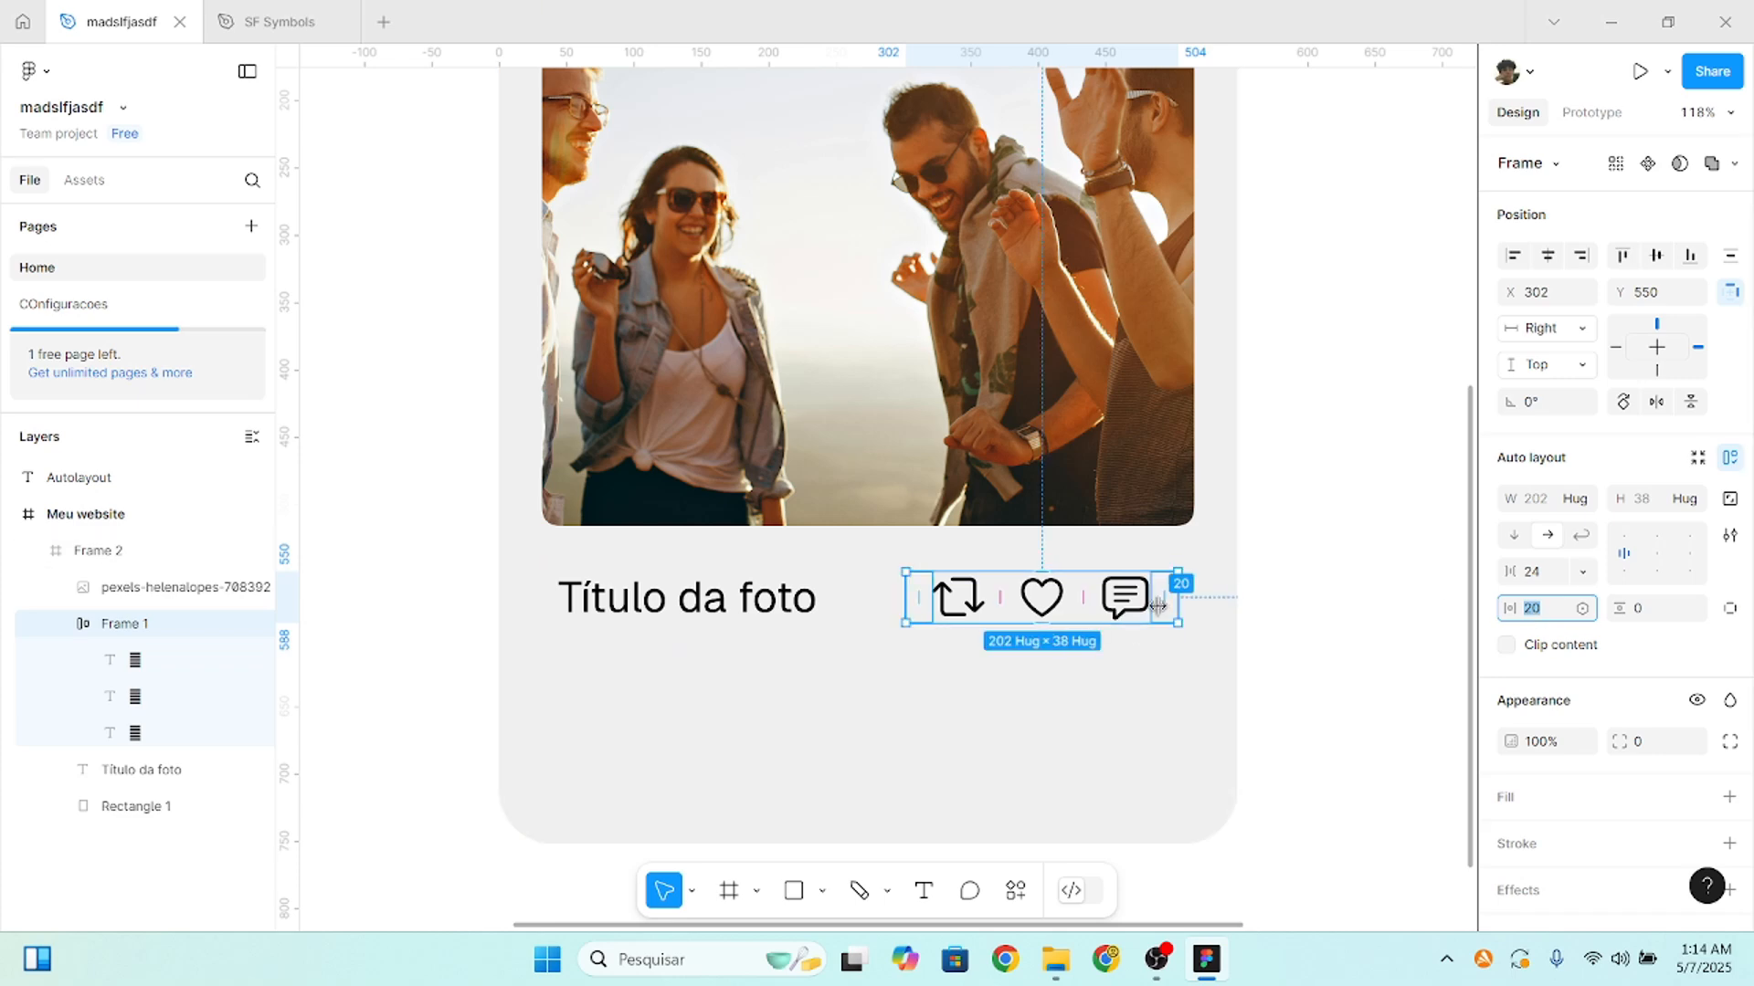
{"action": "scroll", "coordinate": [1170, 603], "scroll_direction": "up", "scroll_amount": 10}
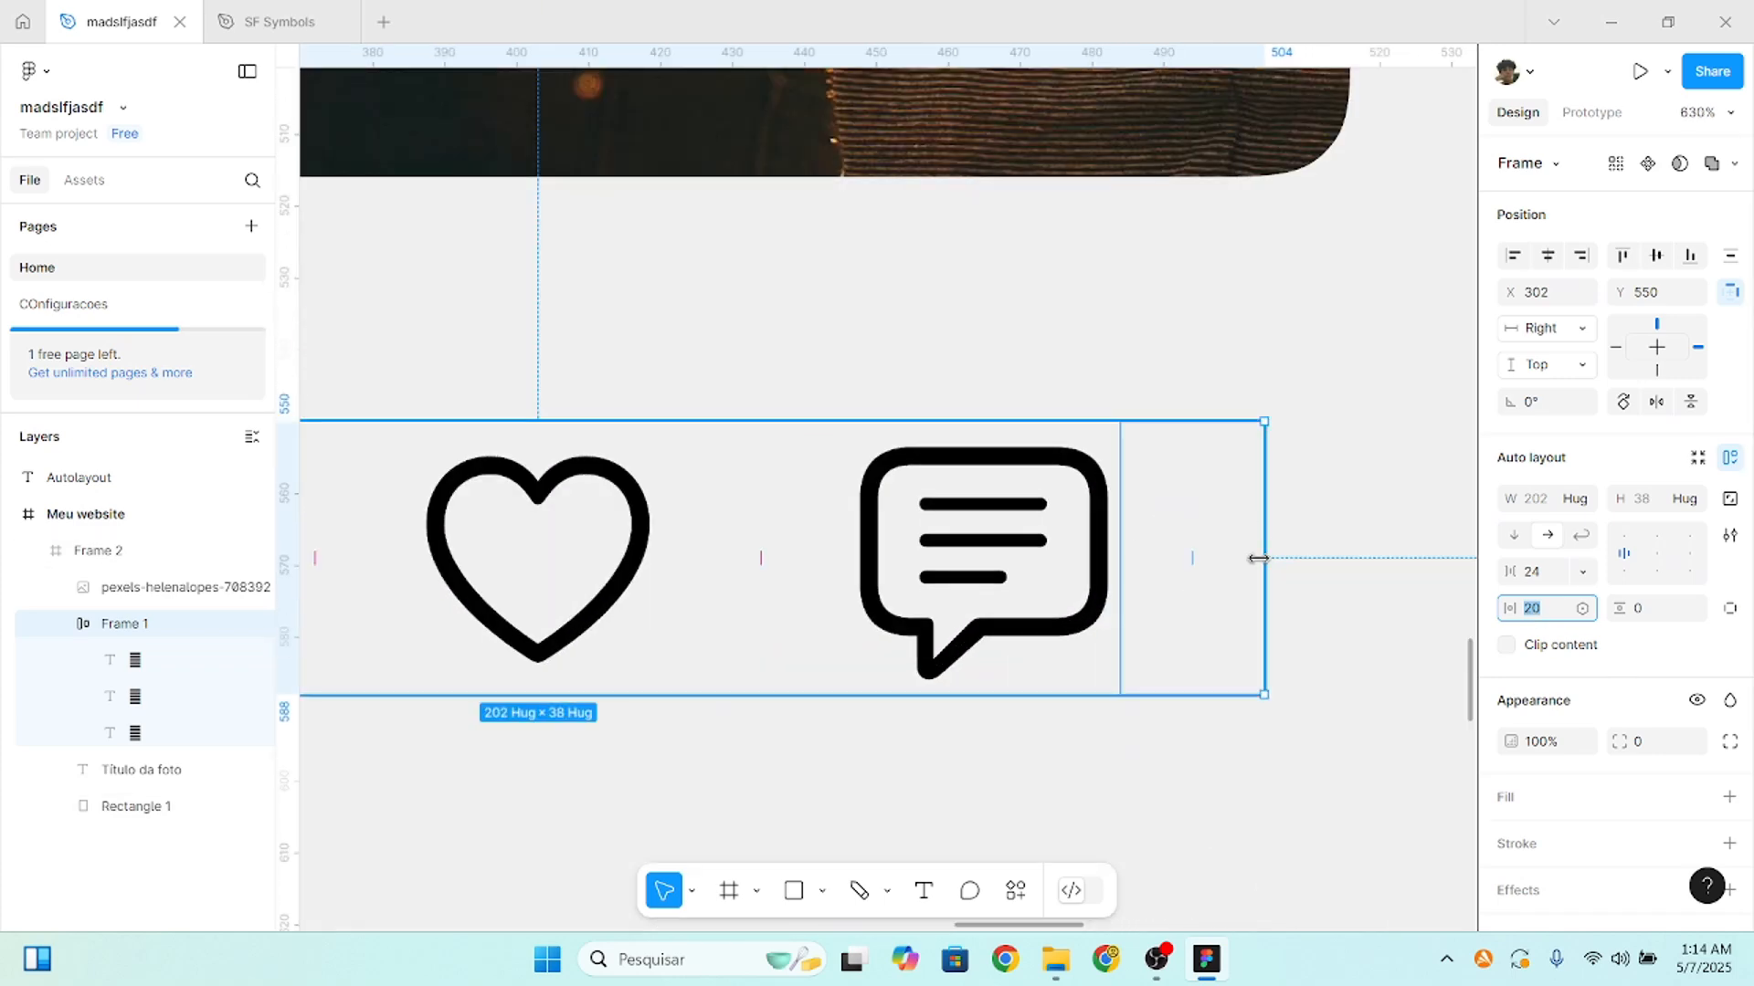
{"action": "scroll", "coordinate": [1258, 558], "scroll_direction": "down", "scroll_amount": 8}
{"action": "type", "text": "0"}
{"action": "key", "text": "Return"}
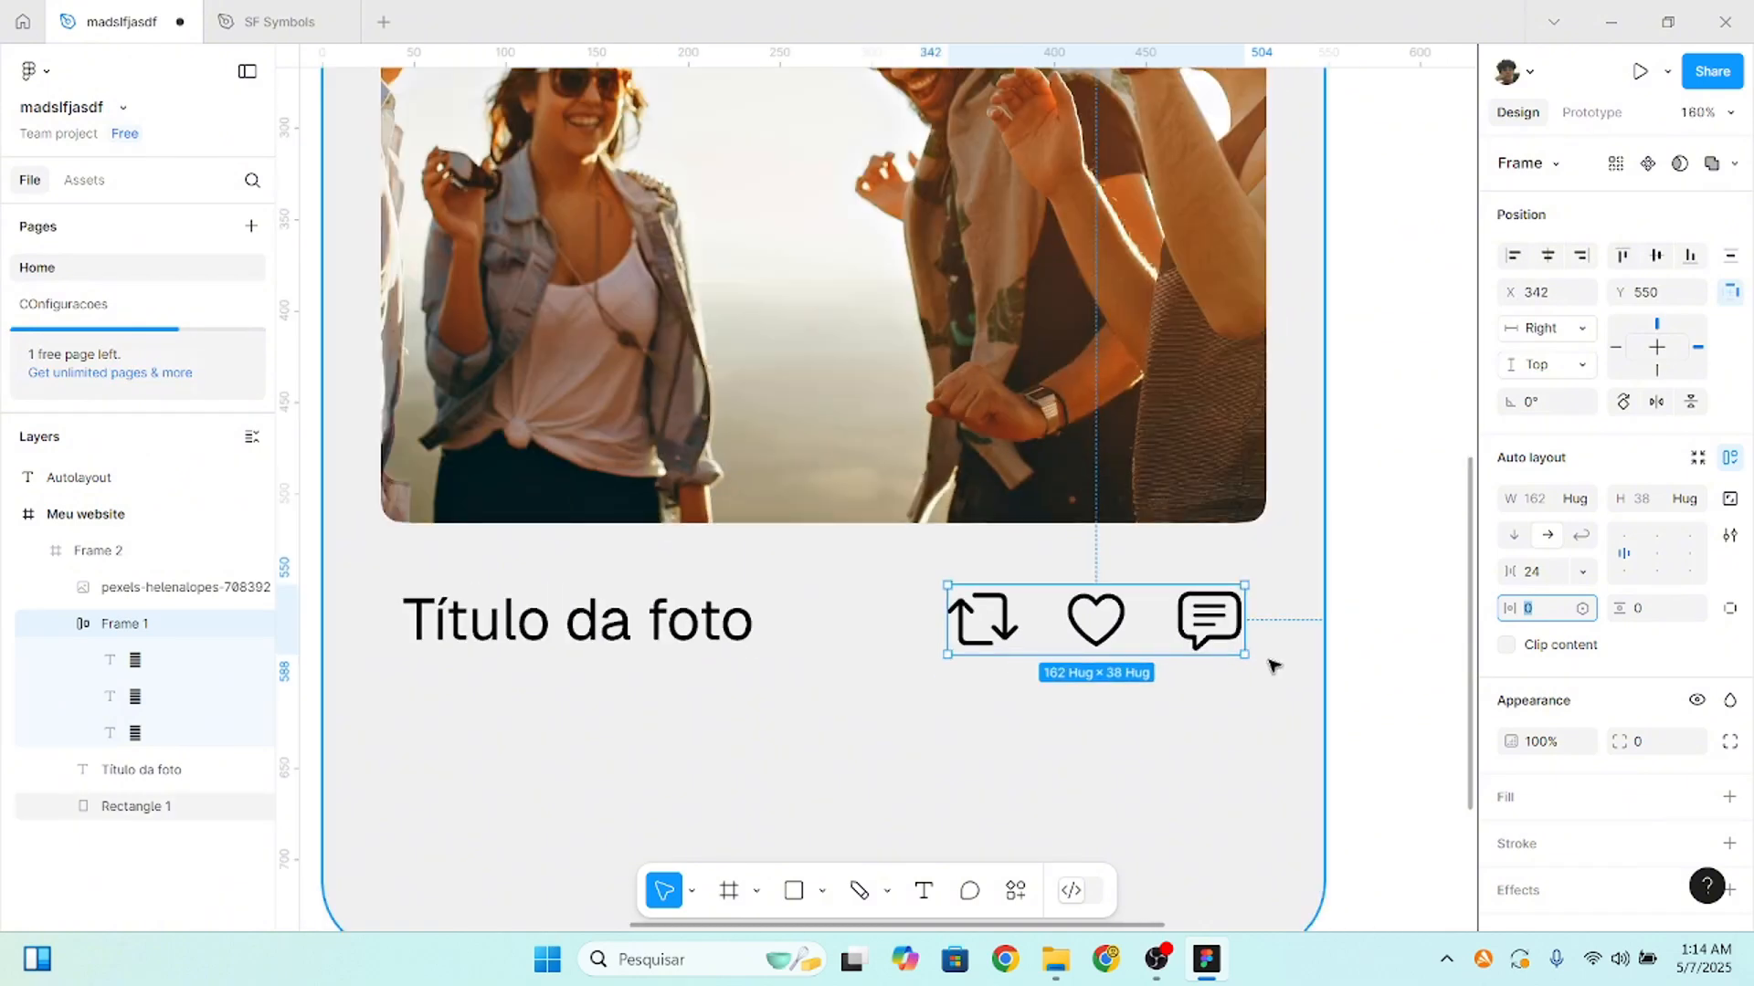
- Add a solid light red fill, FF6B6B, to the icon auto layout frame
{"action": "scroll", "coordinate": [1274, 666], "scroll_direction": "down", "scroll_amount": 2}
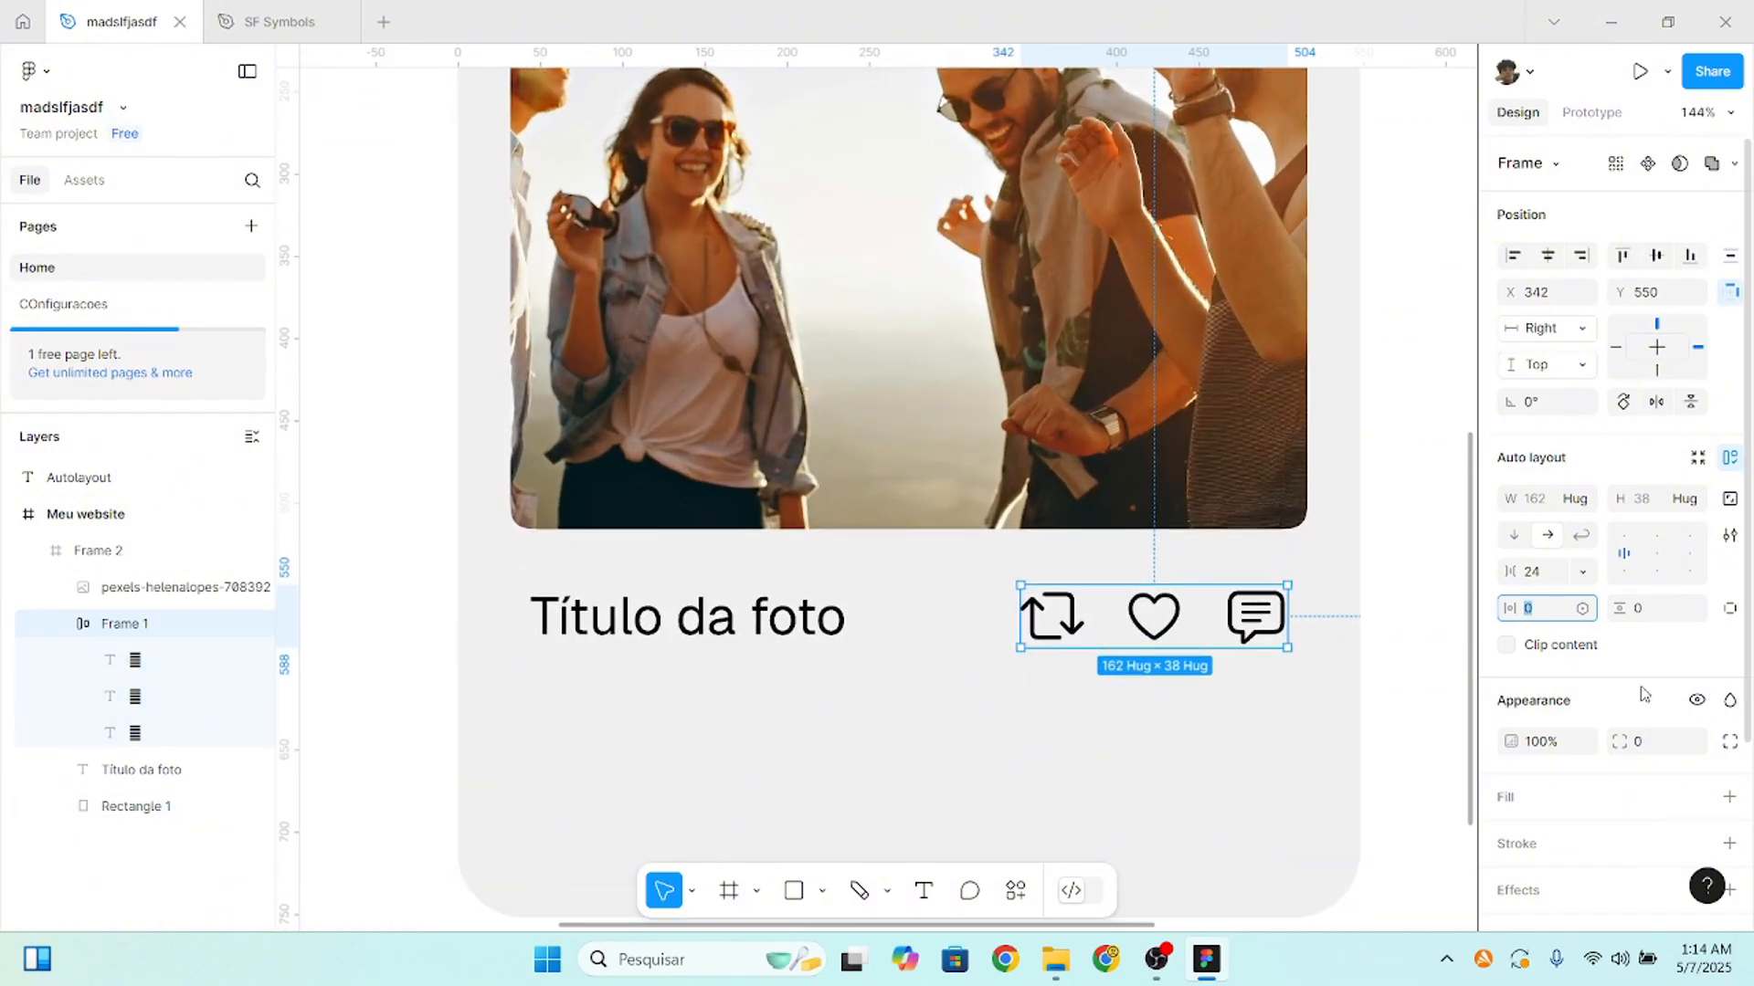
{"action": "scroll", "coordinate": [1644, 694], "scroll_direction": "down", "scroll_amount": 3}
{"action": "left_click", "coordinate": [1729, 568]}
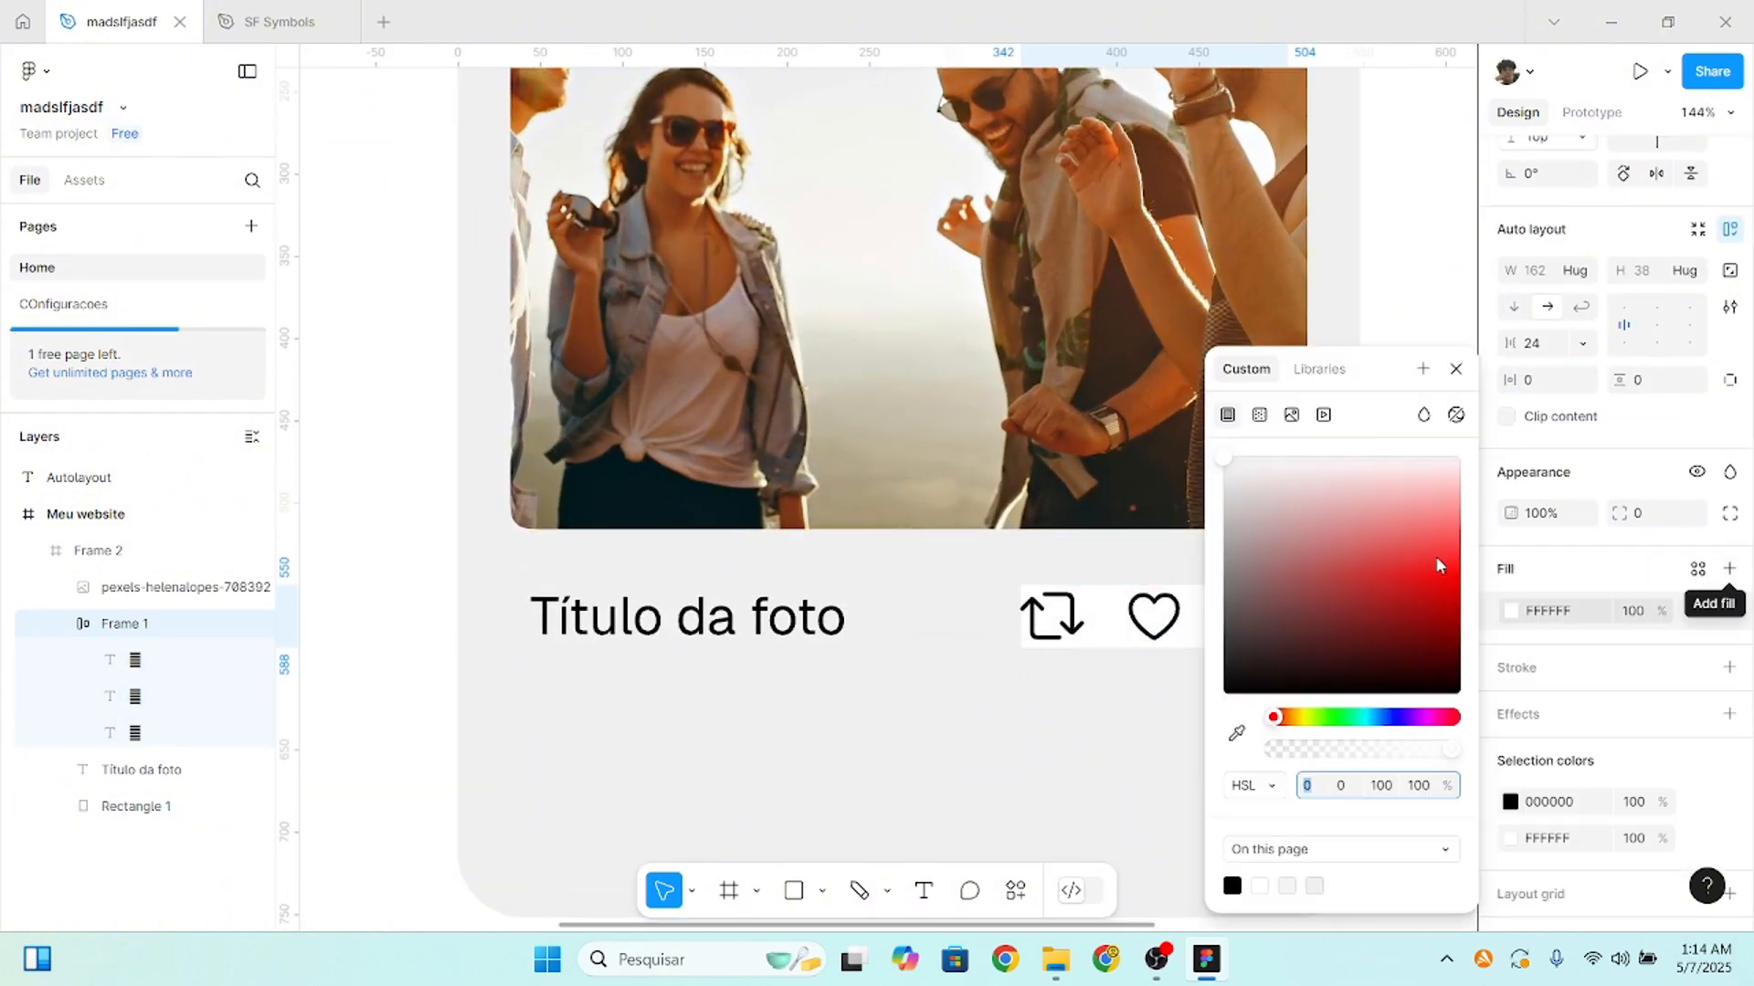
{"action": "left_click_drag", "start_coordinate": [1437, 564], "coordinate": [1459, 526]}
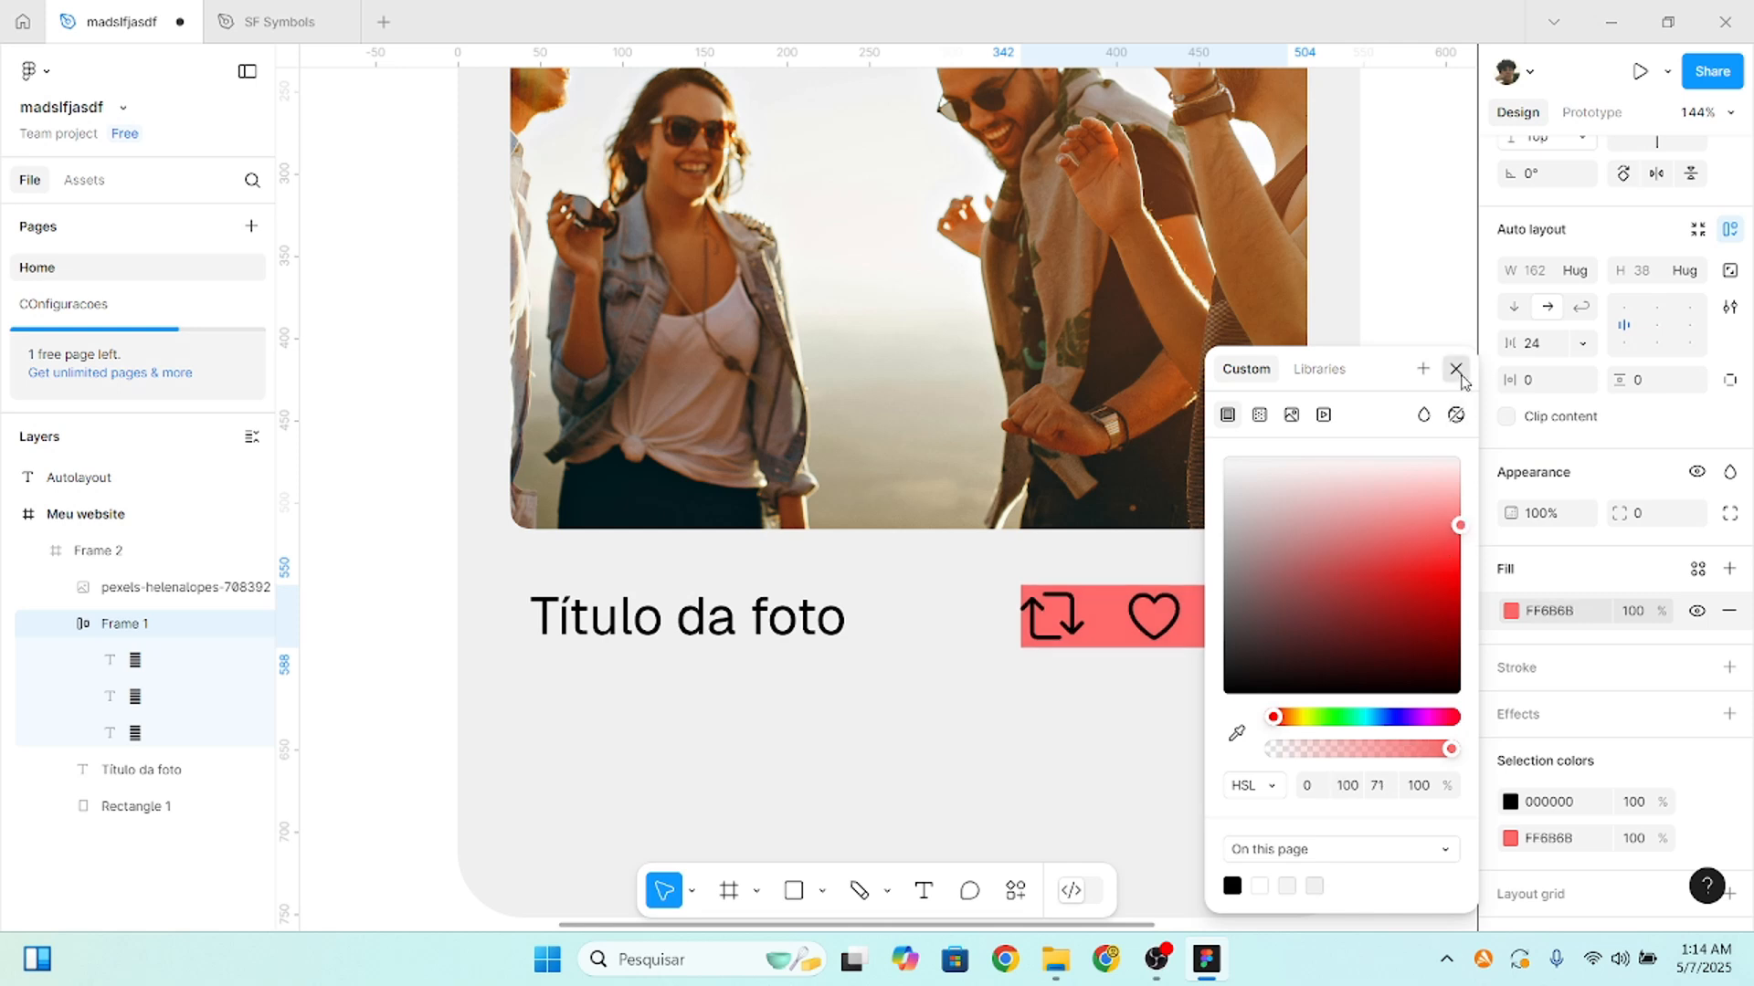
{"action": "left_click", "coordinate": [1458, 373]}
- Set the icon frame's corner radius to 40 and inspect its rounded end around the repost icon
{"action": "left_click", "coordinate": [1660, 517]}
{"action": "type", "text": "30"}
{"action": "key", "text": "Return"}
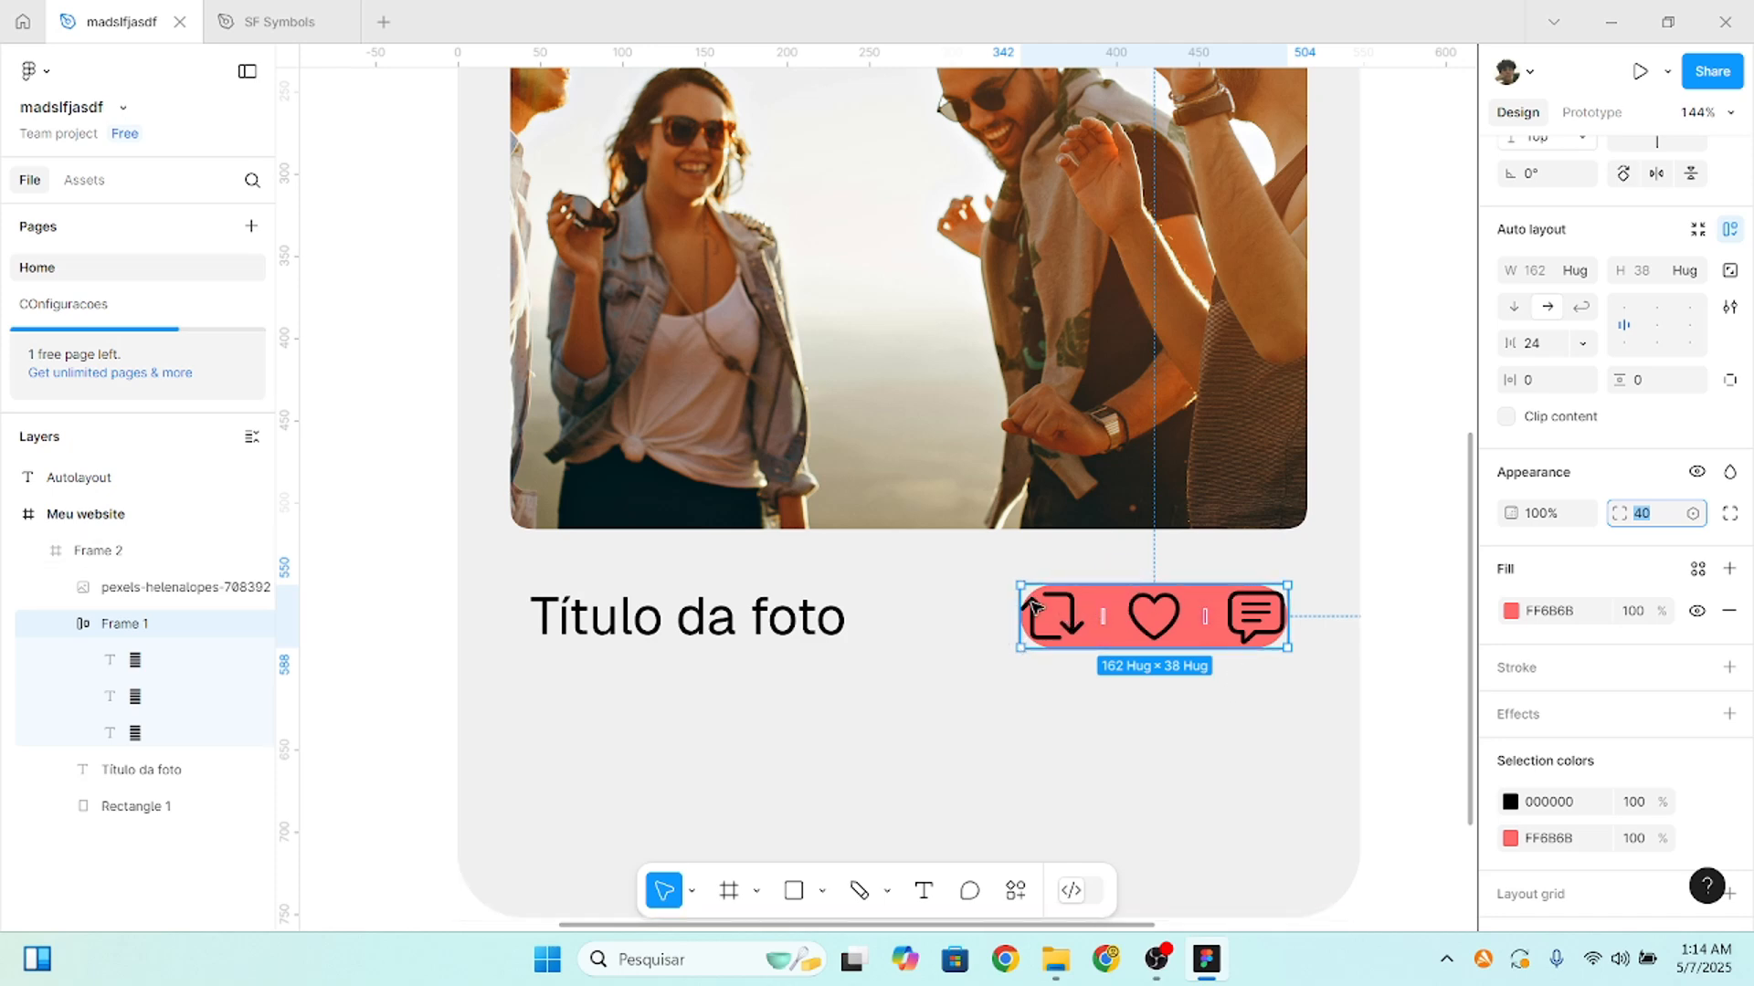
{"action": "scroll", "coordinate": [1030, 610], "scroll_direction": "up", "scroll_amount": 3}
{"action": "scroll", "coordinate": [1032, 610], "scroll_direction": "up", "scroll_amount": 4}
{"action": "scroll", "coordinate": [996, 630], "scroll_direction": "down", "scroll_amount": 3}
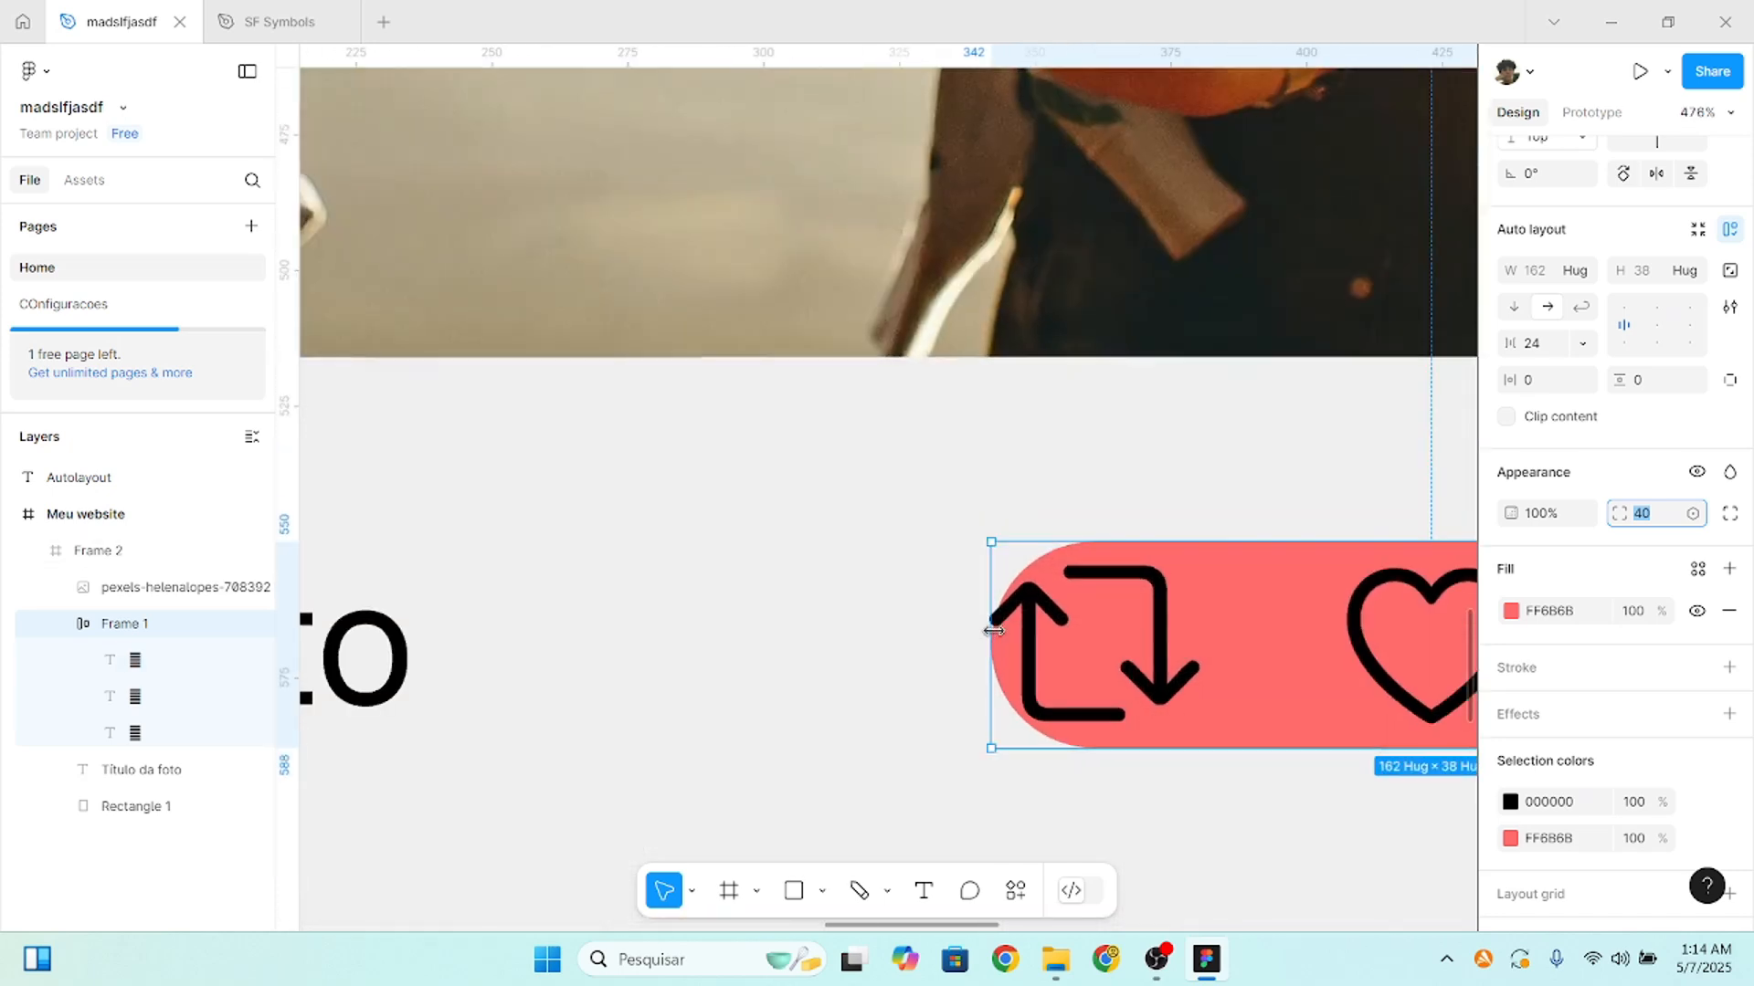
{"action": "scroll", "coordinate": [996, 630], "scroll_direction": "down", "scroll_amount": 4}
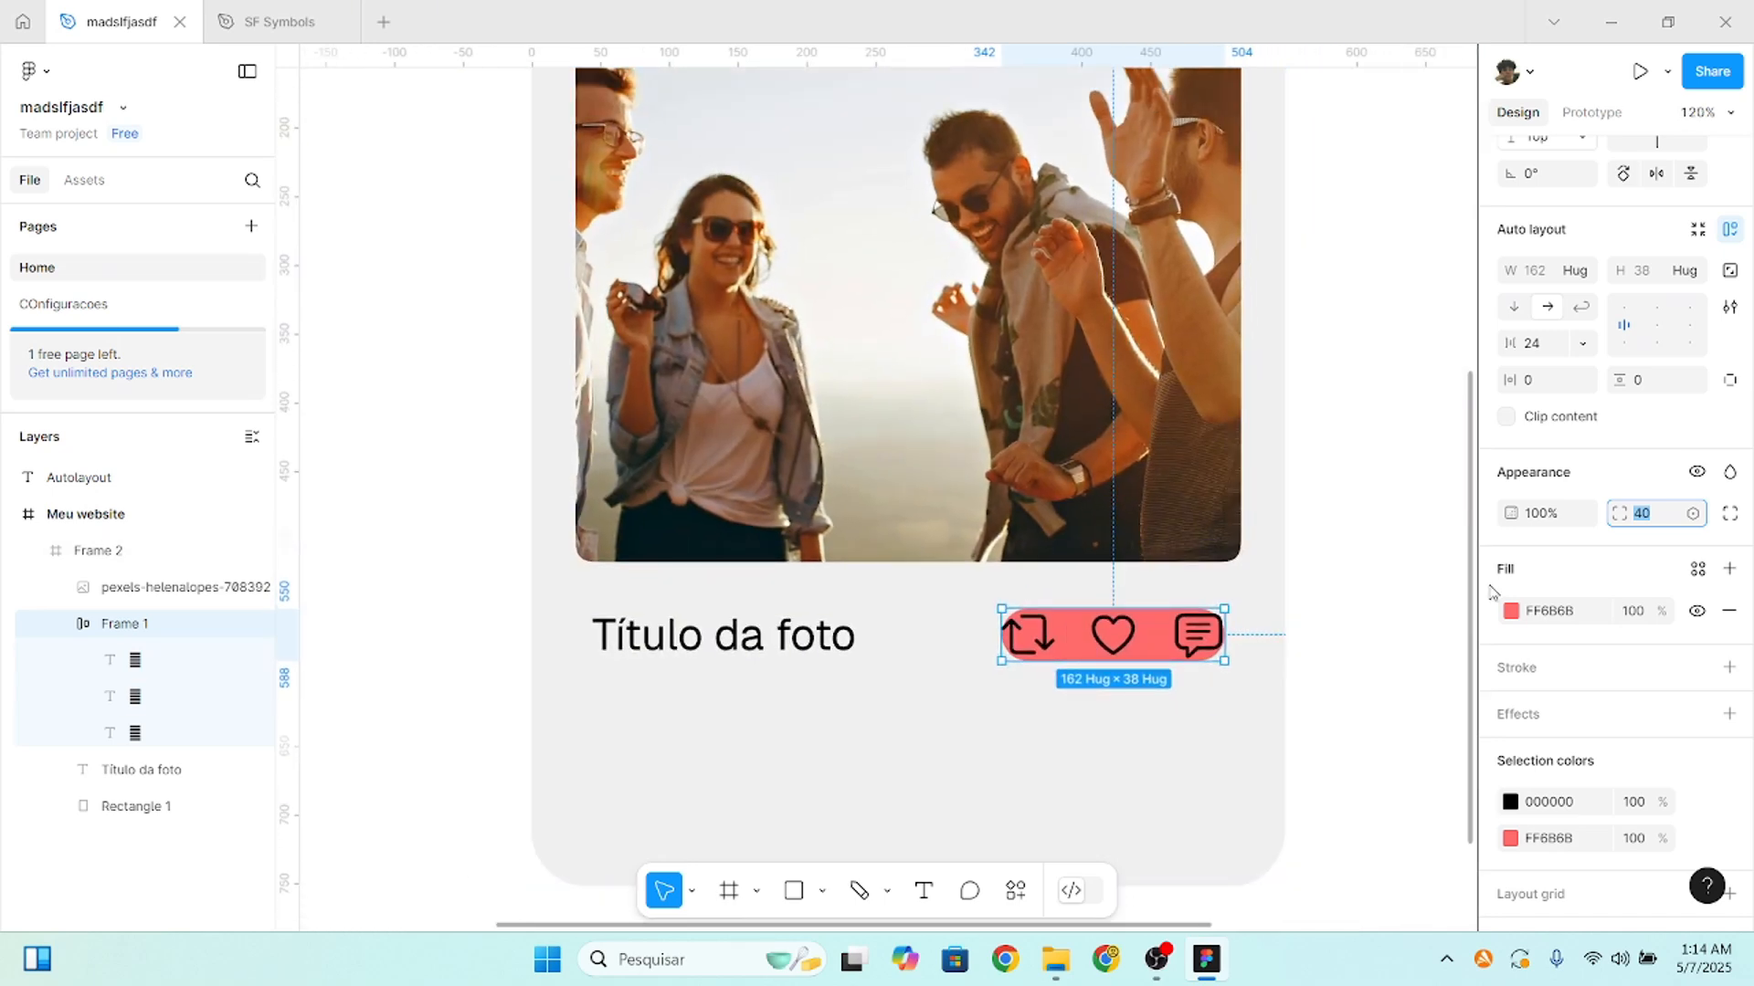
- Set the icon frame's horizontal and vertical padding to 20 each
{"action": "left_click", "coordinate": [1560, 352]}
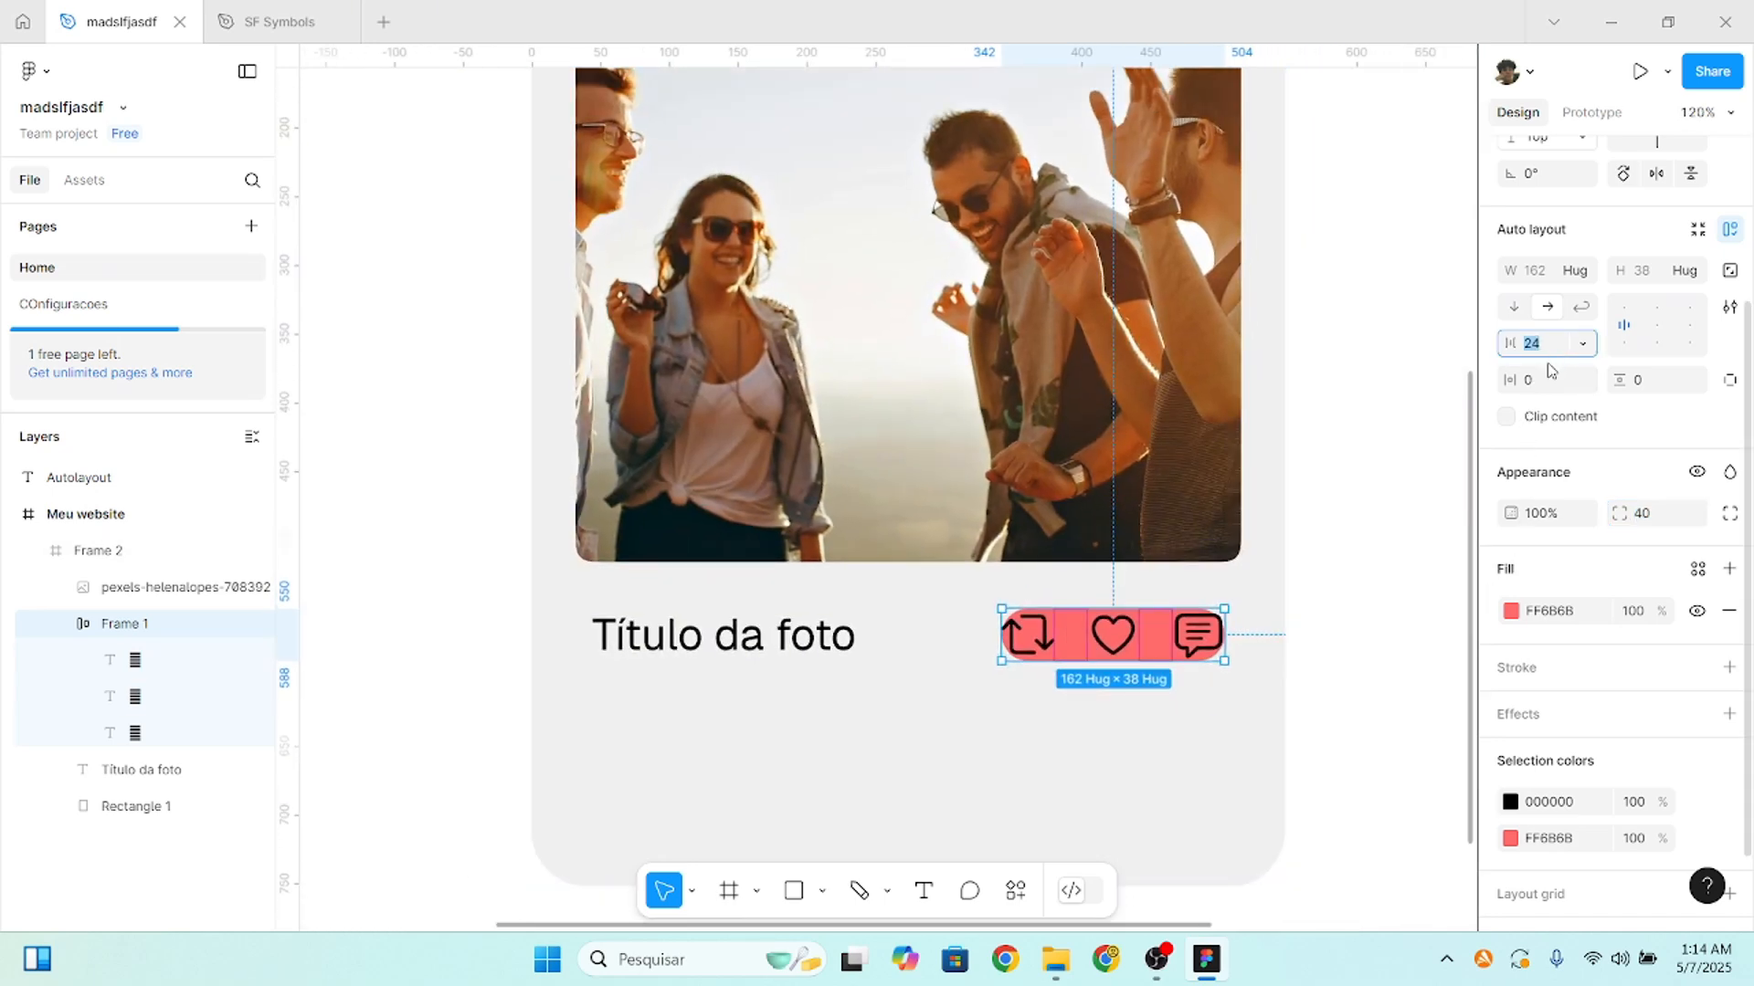
{"action": "left_click", "coordinate": [1546, 381]}
{"action": "type", "text": "20"}
{"action": "key", "text": "Return"}
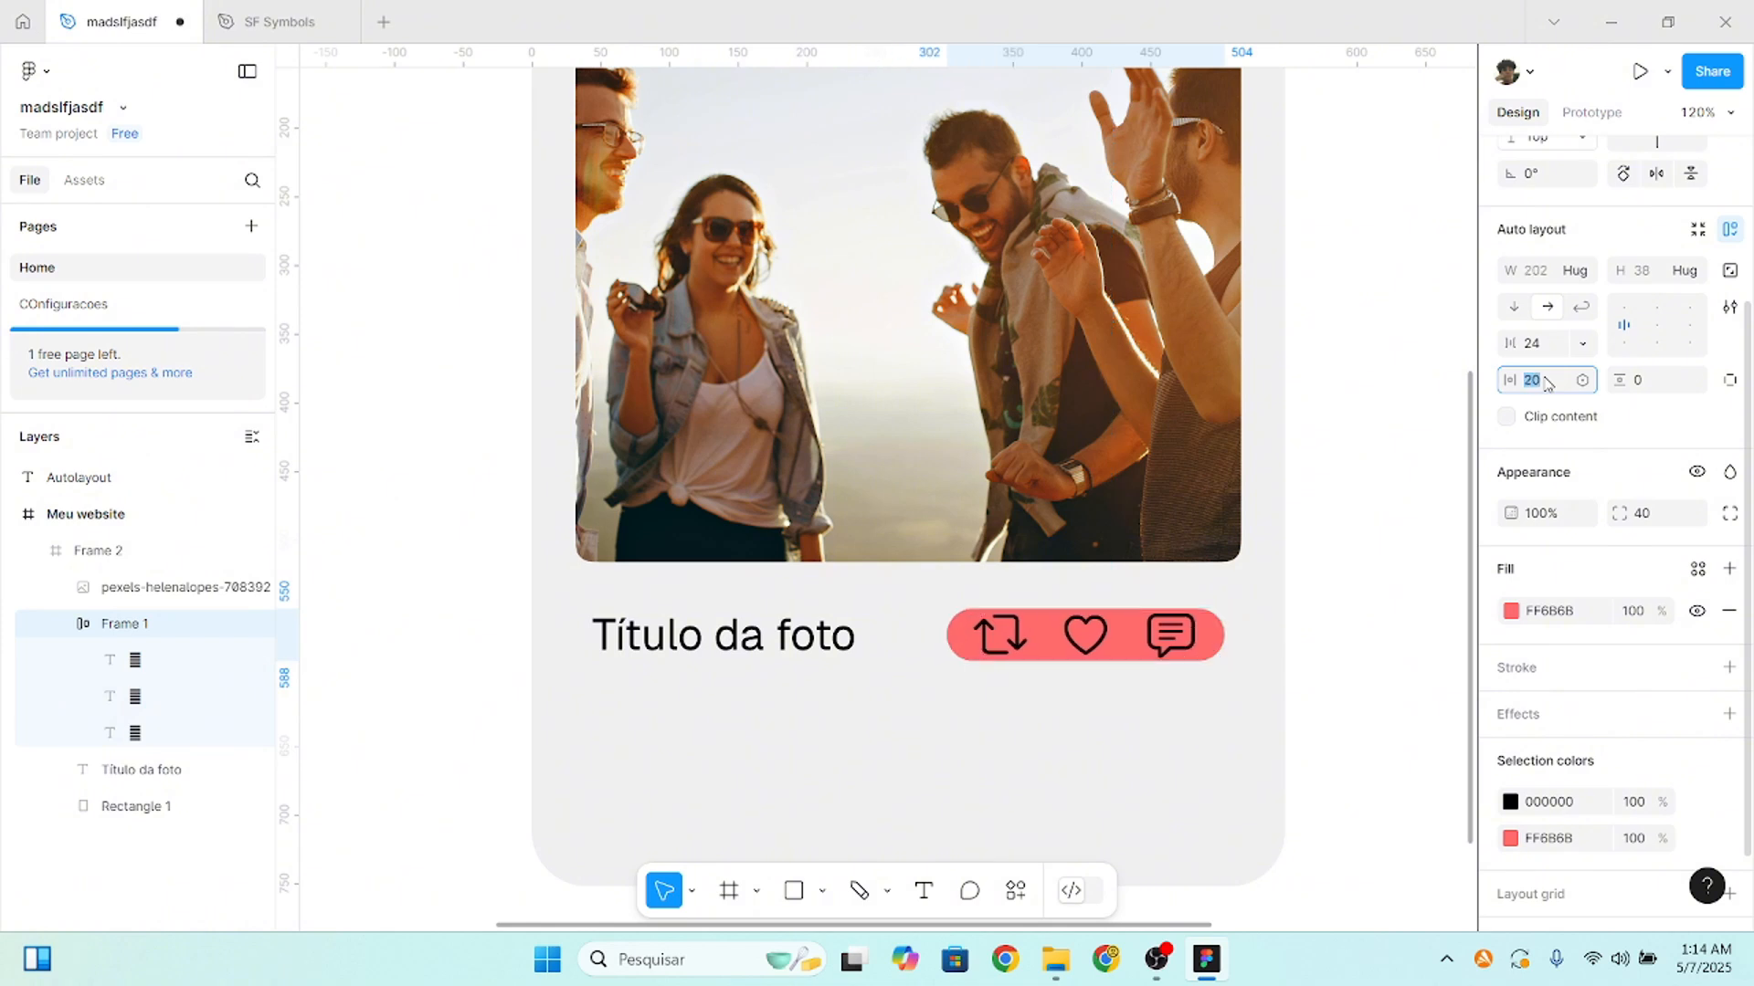
{"action": "key", "text": "Tab"}
{"action": "type", "text": "20"}
{"action": "key", "text": "Return"}
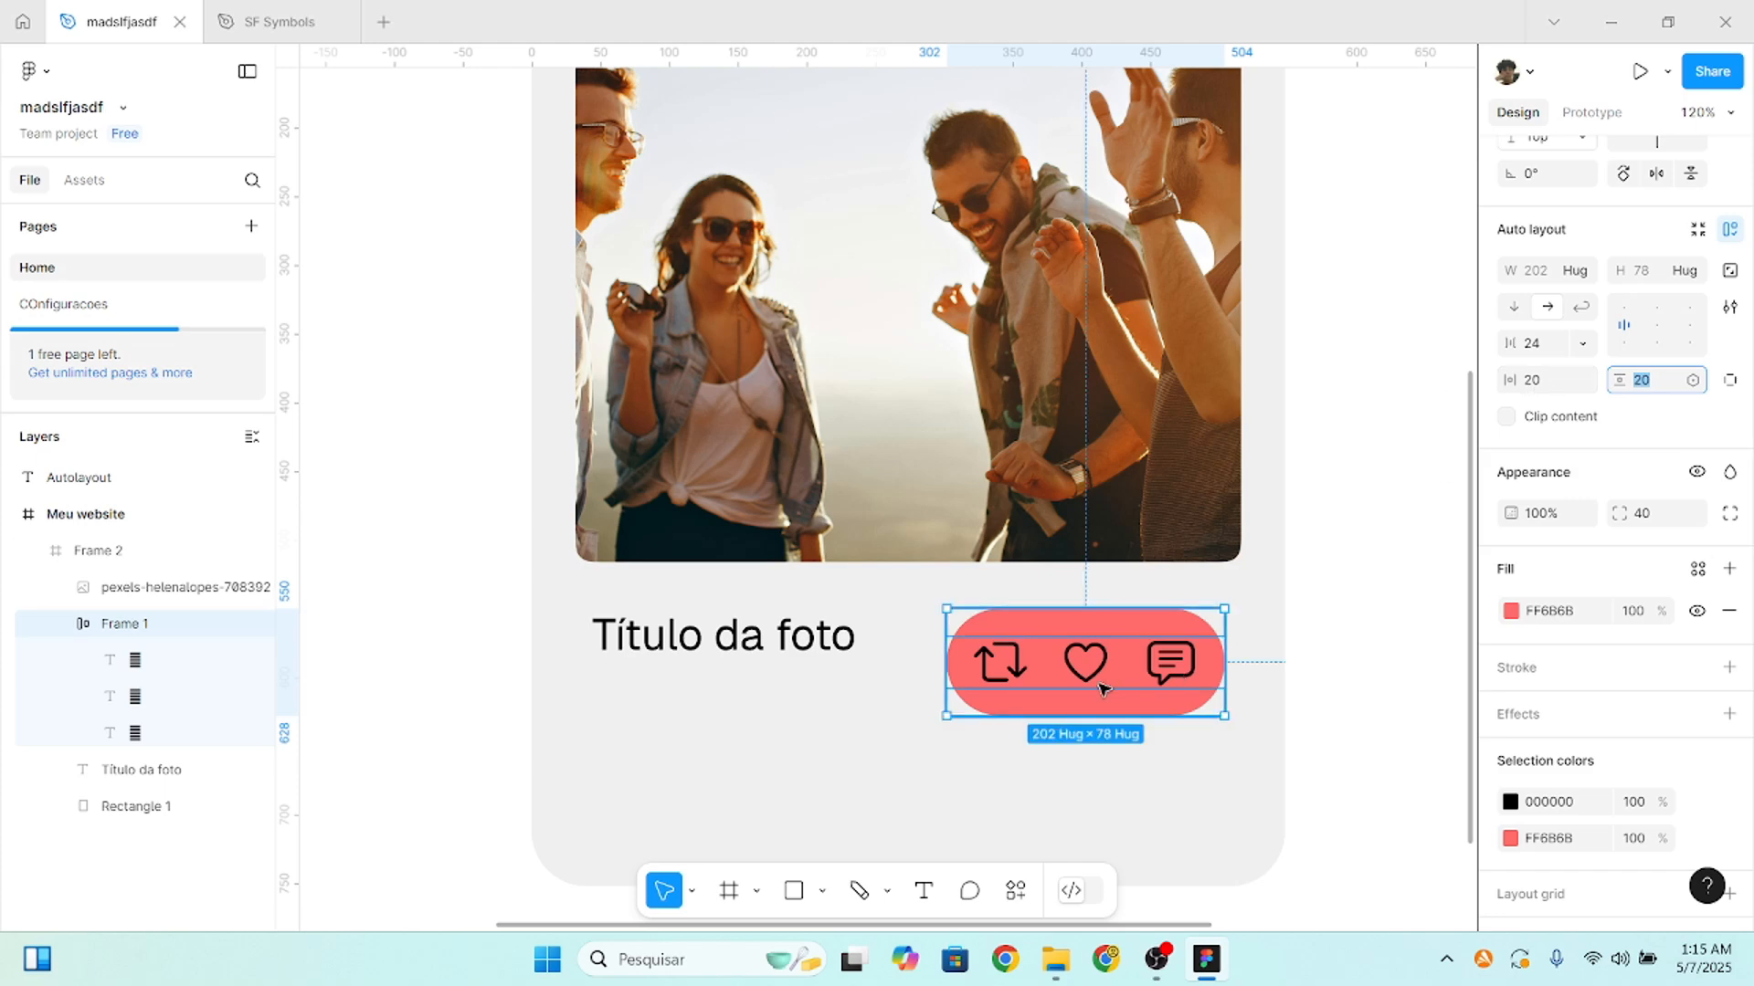
- Try pulling the heart and repost icons out of the hugging icon frame and put both back in place
{"action": "scroll", "coordinate": [1188, 648], "scroll_direction": "up", "scroll_amount": 5}
{"action": "left_click", "coordinate": [1014, 673]}
{"action": "left_click_drag", "start_coordinate": [1014, 673], "coordinate": [854, 800]}
{"action": "left_click", "coordinate": [1084, 651]}
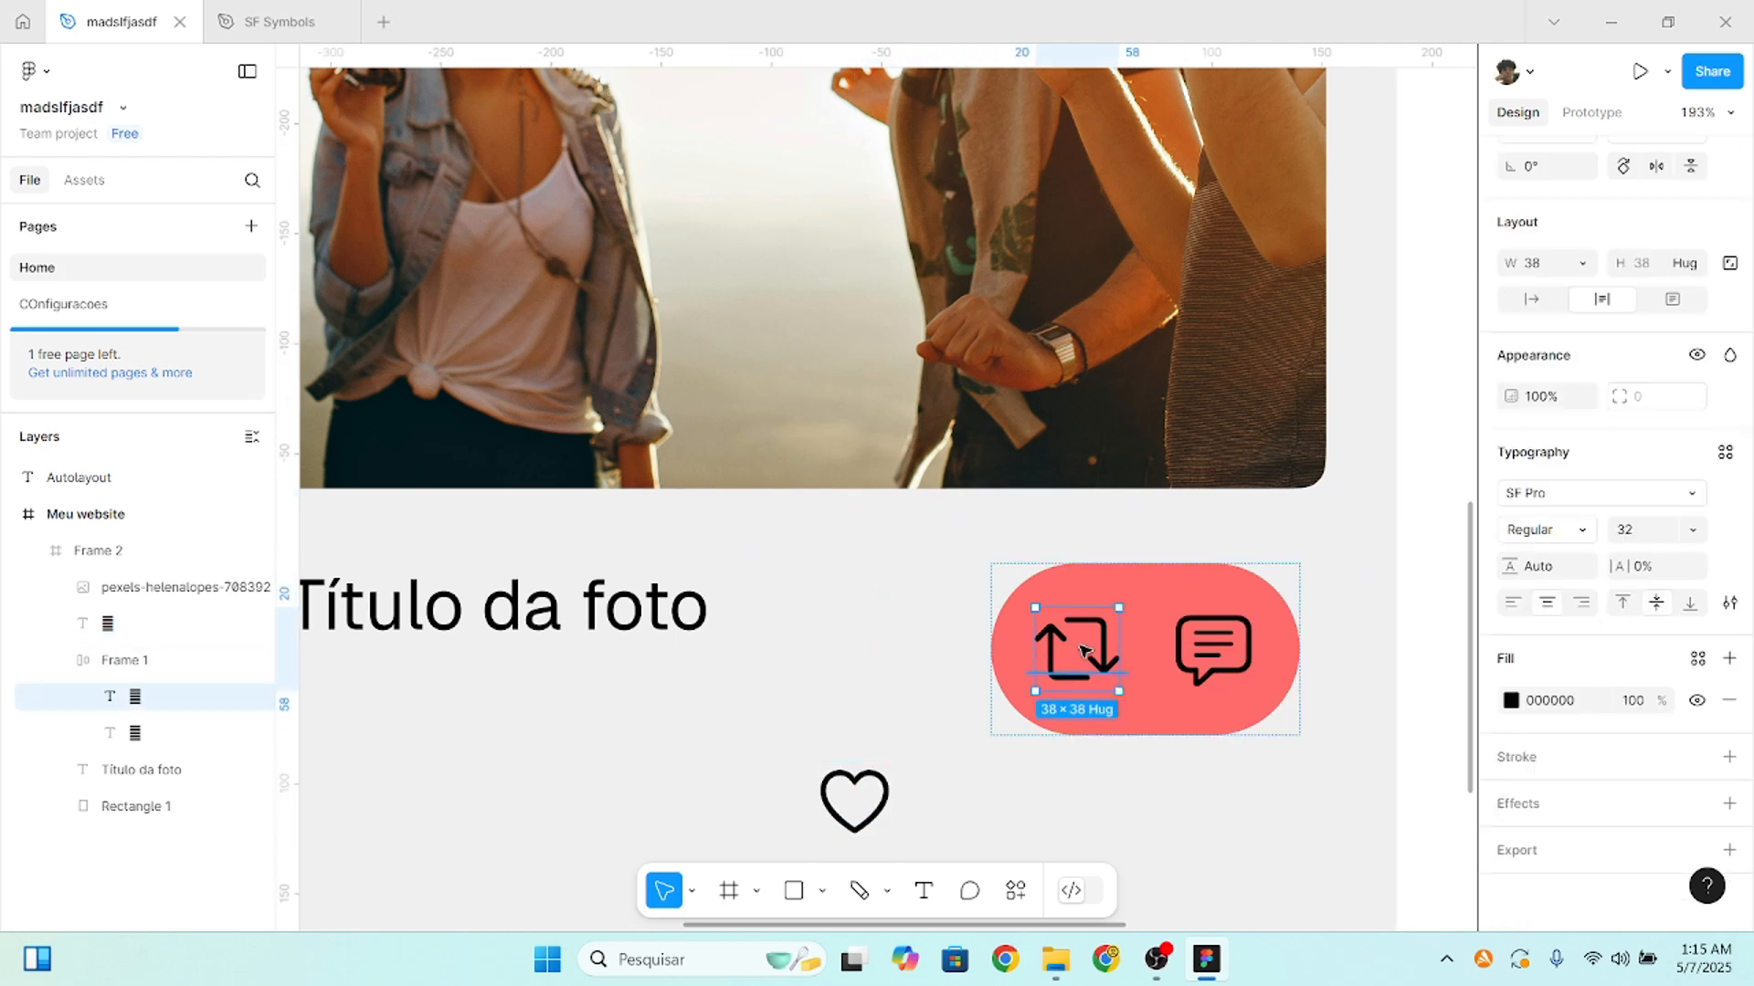
{"action": "left_click_drag", "start_coordinate": [1084, 656], "coordinate": [892, 543]}
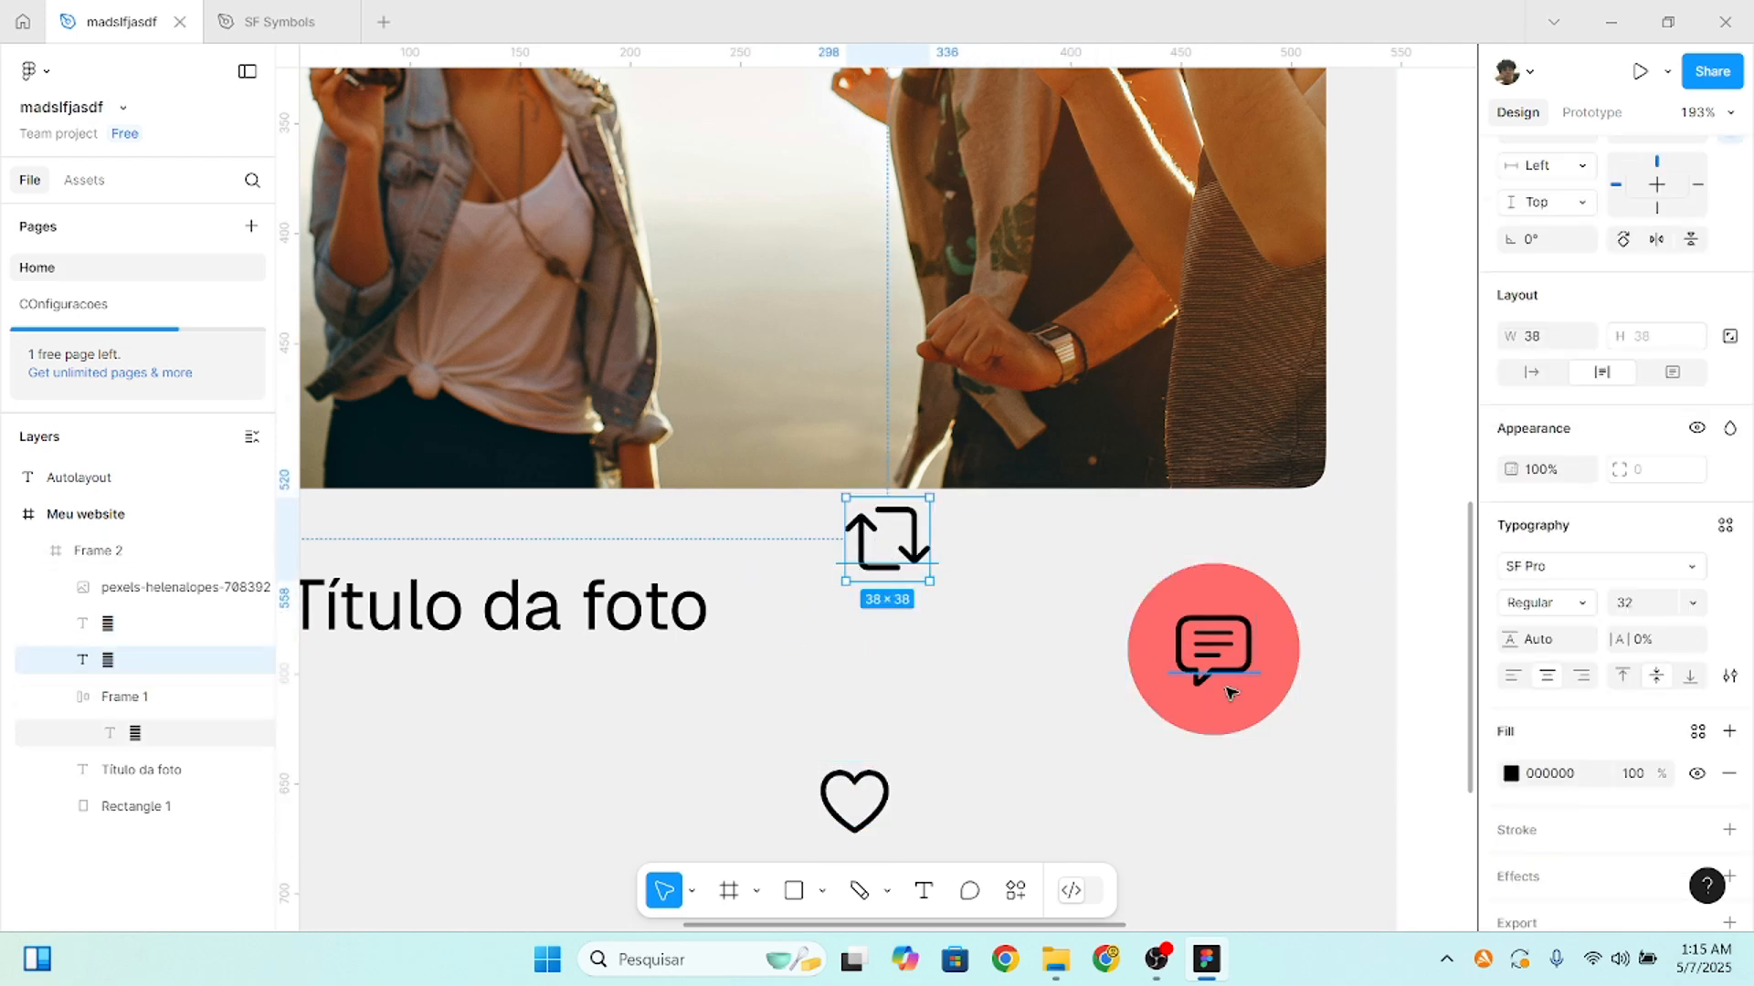
{"action": "key", "text": "ctrl+z"}
{"action": "left_click_drag", "start_coordinate": [854, 801], "coordinate": [1078, 650]}
- Set the icon auto layout frame's horizontal sizing to a fixed width of 202
{"action": "left_click", "coordinate": [1155, 721]}
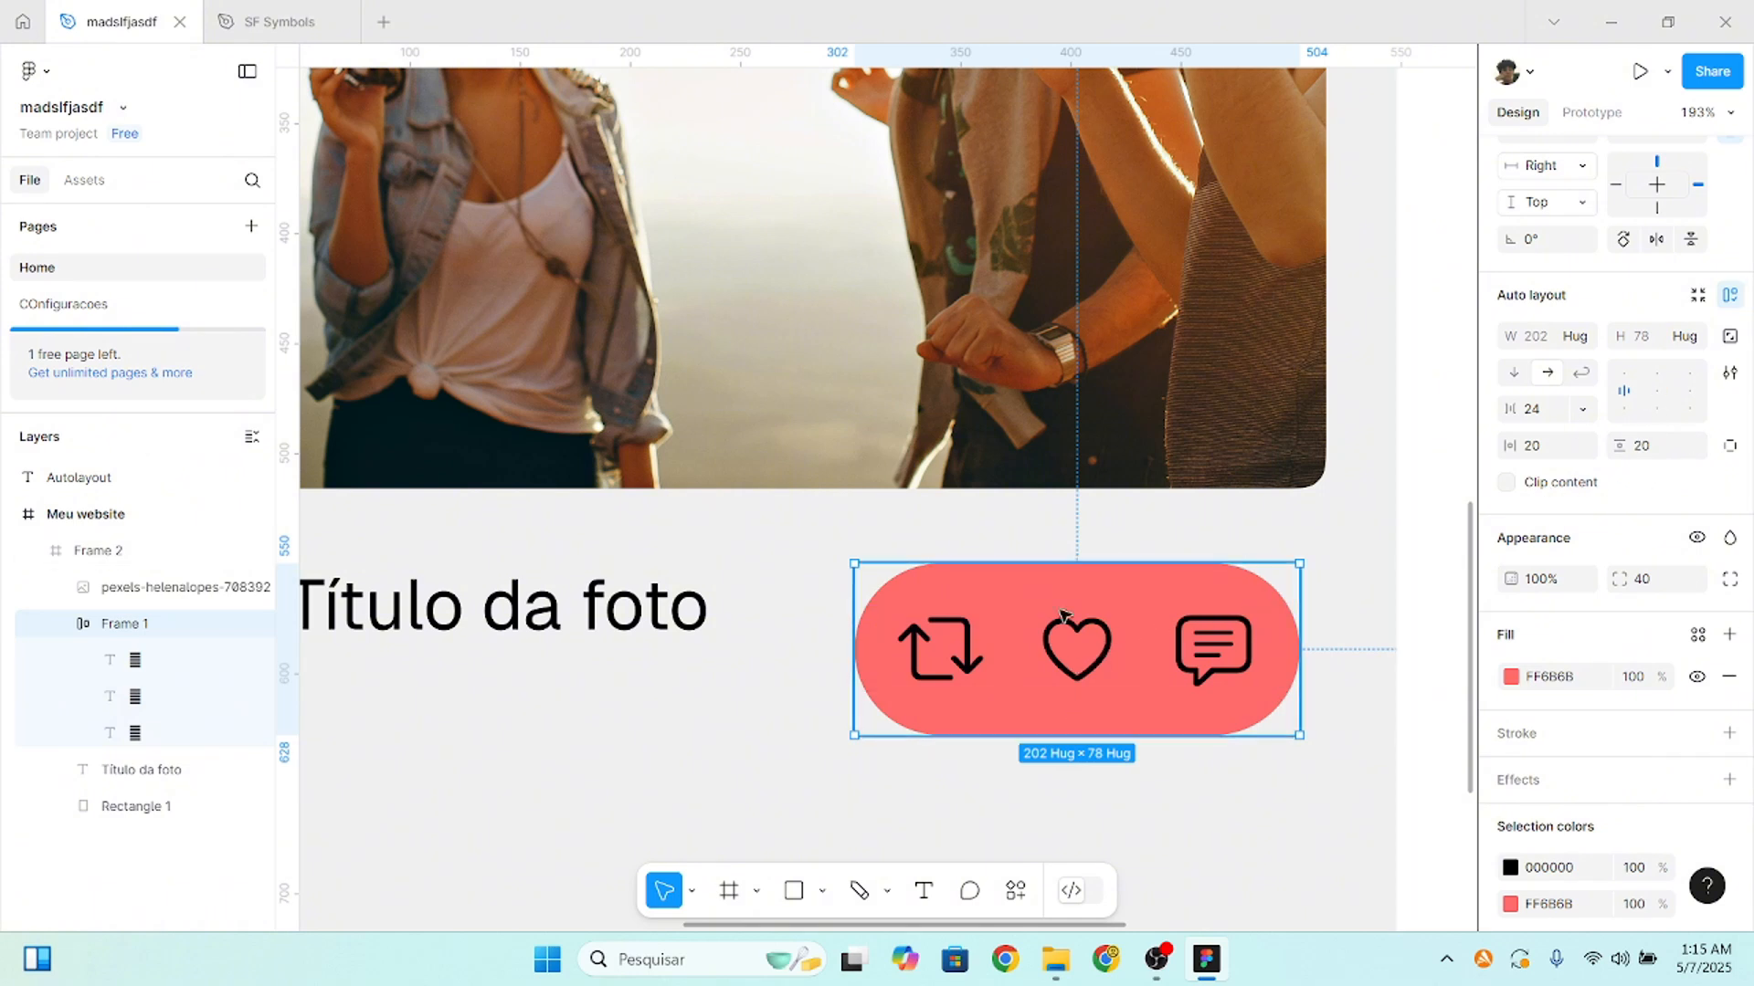
{"action": "left_click", "coordinate": [1584, 340]}
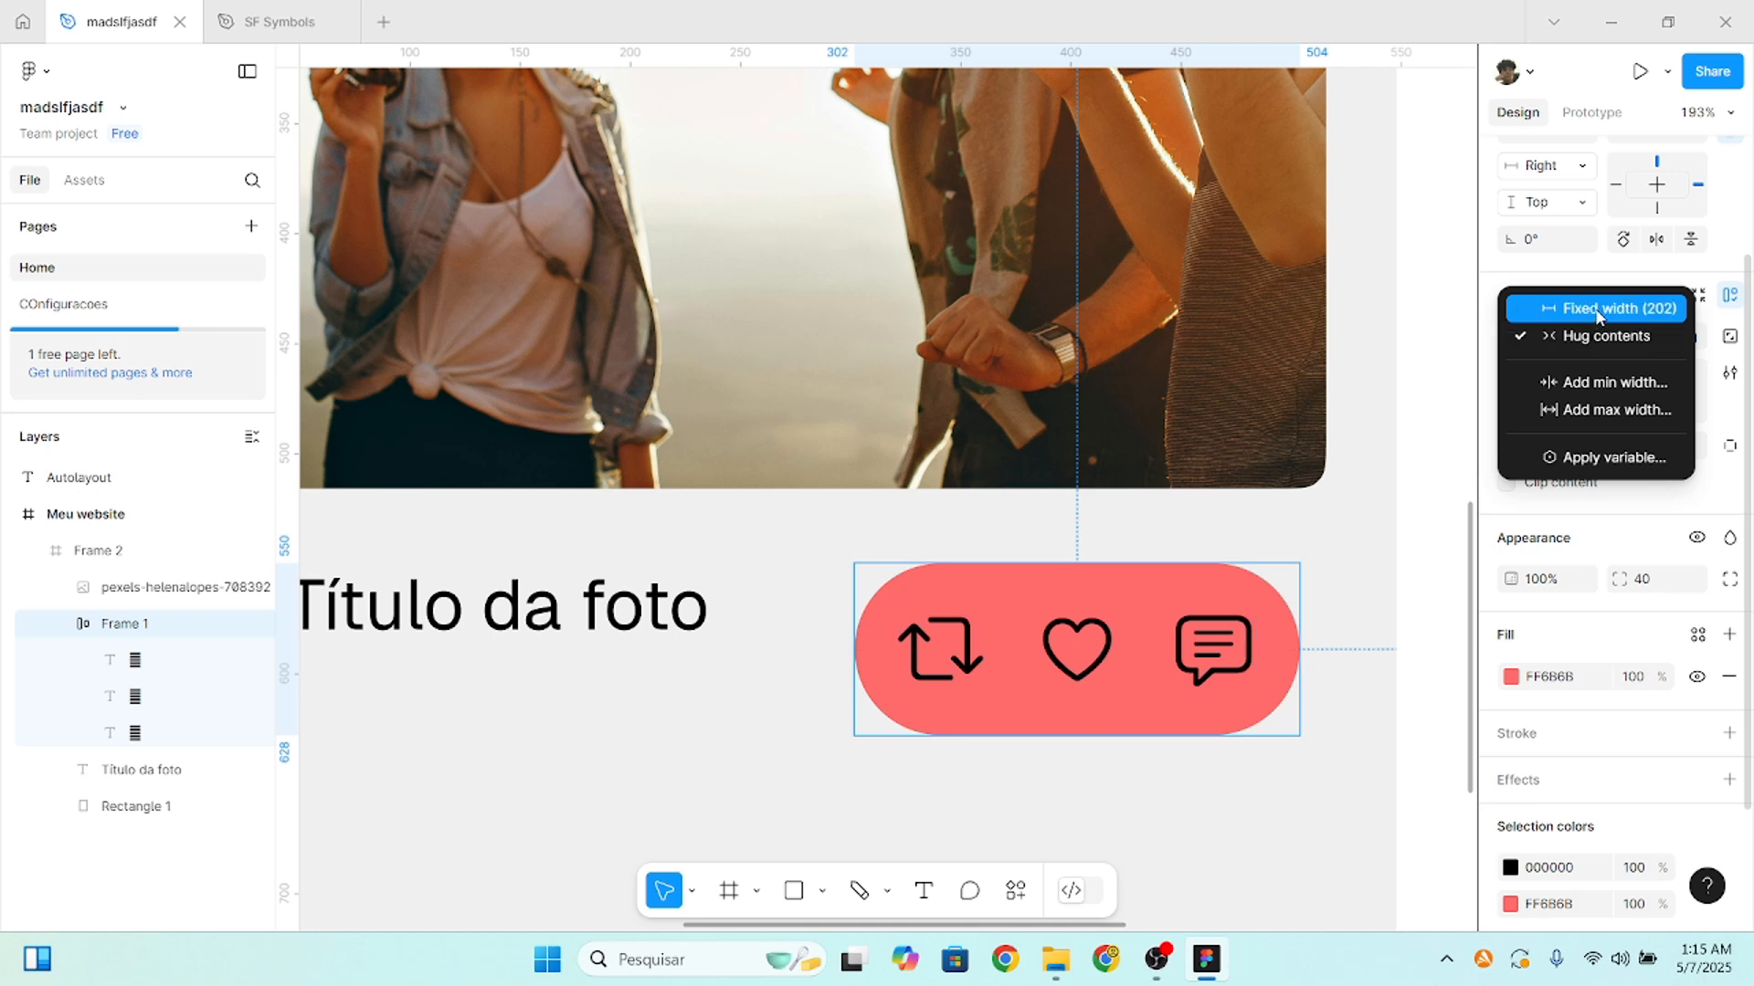
{"action": "left_click", "coordinate": [1600, 315]}
{"action": "left_click", "coordinate": [1584, 340]}
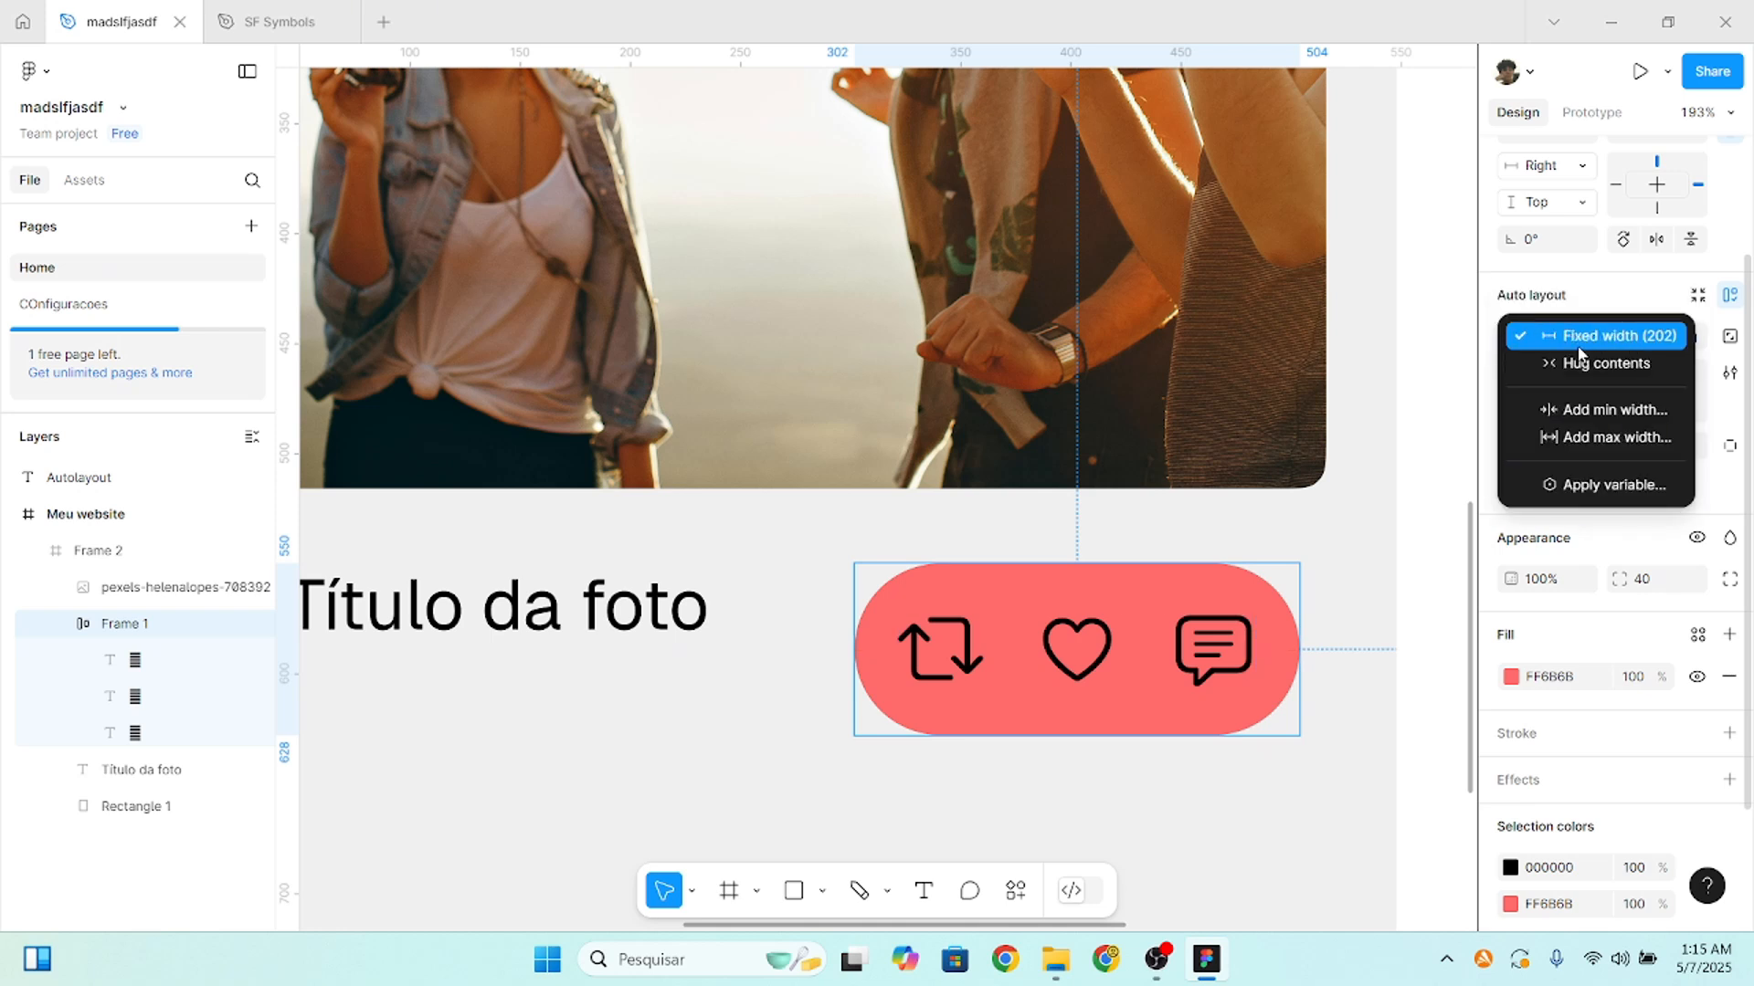
- Try moving the heart icon out of the fixed-width icon frame, and undo the move
{"action": "left_click", "coordinate": [1091, 650]}
{"action": "left_click", "coordinate": [1092, 651]}
{"action": "left_click_drag", "start_coordinate": [1091, 651], "coordinate": [779, 740]}
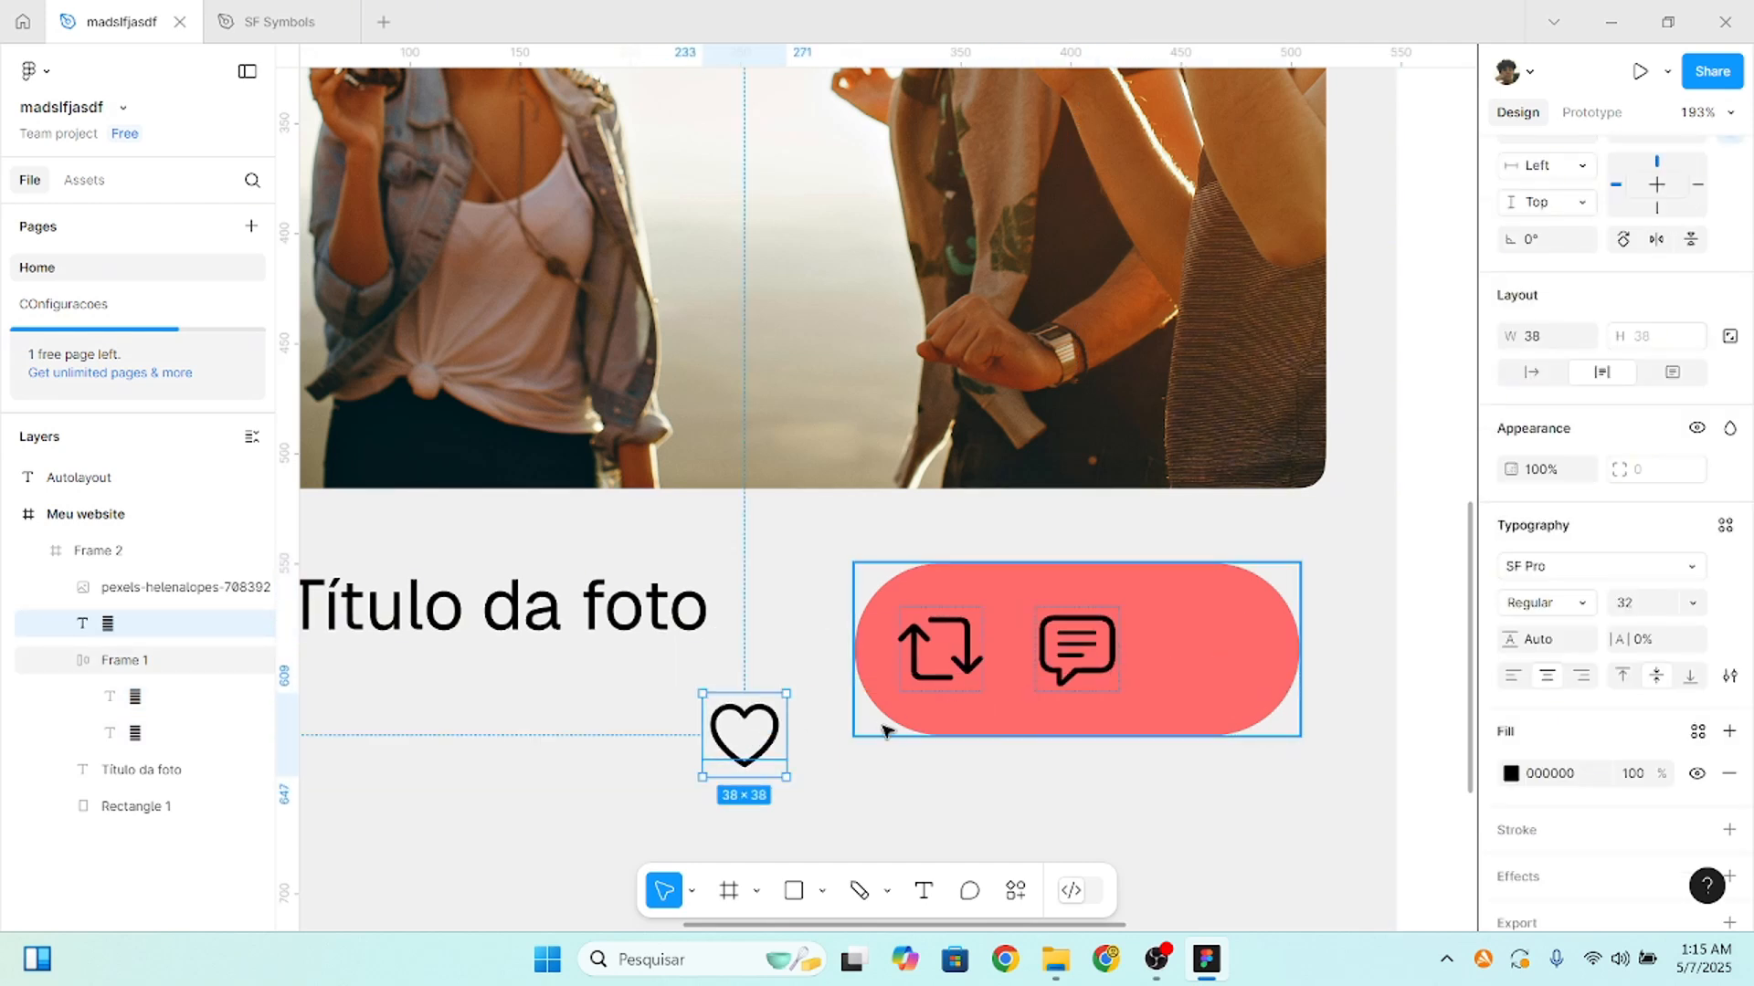
{"action": "key", "text": "ctrl+z"}
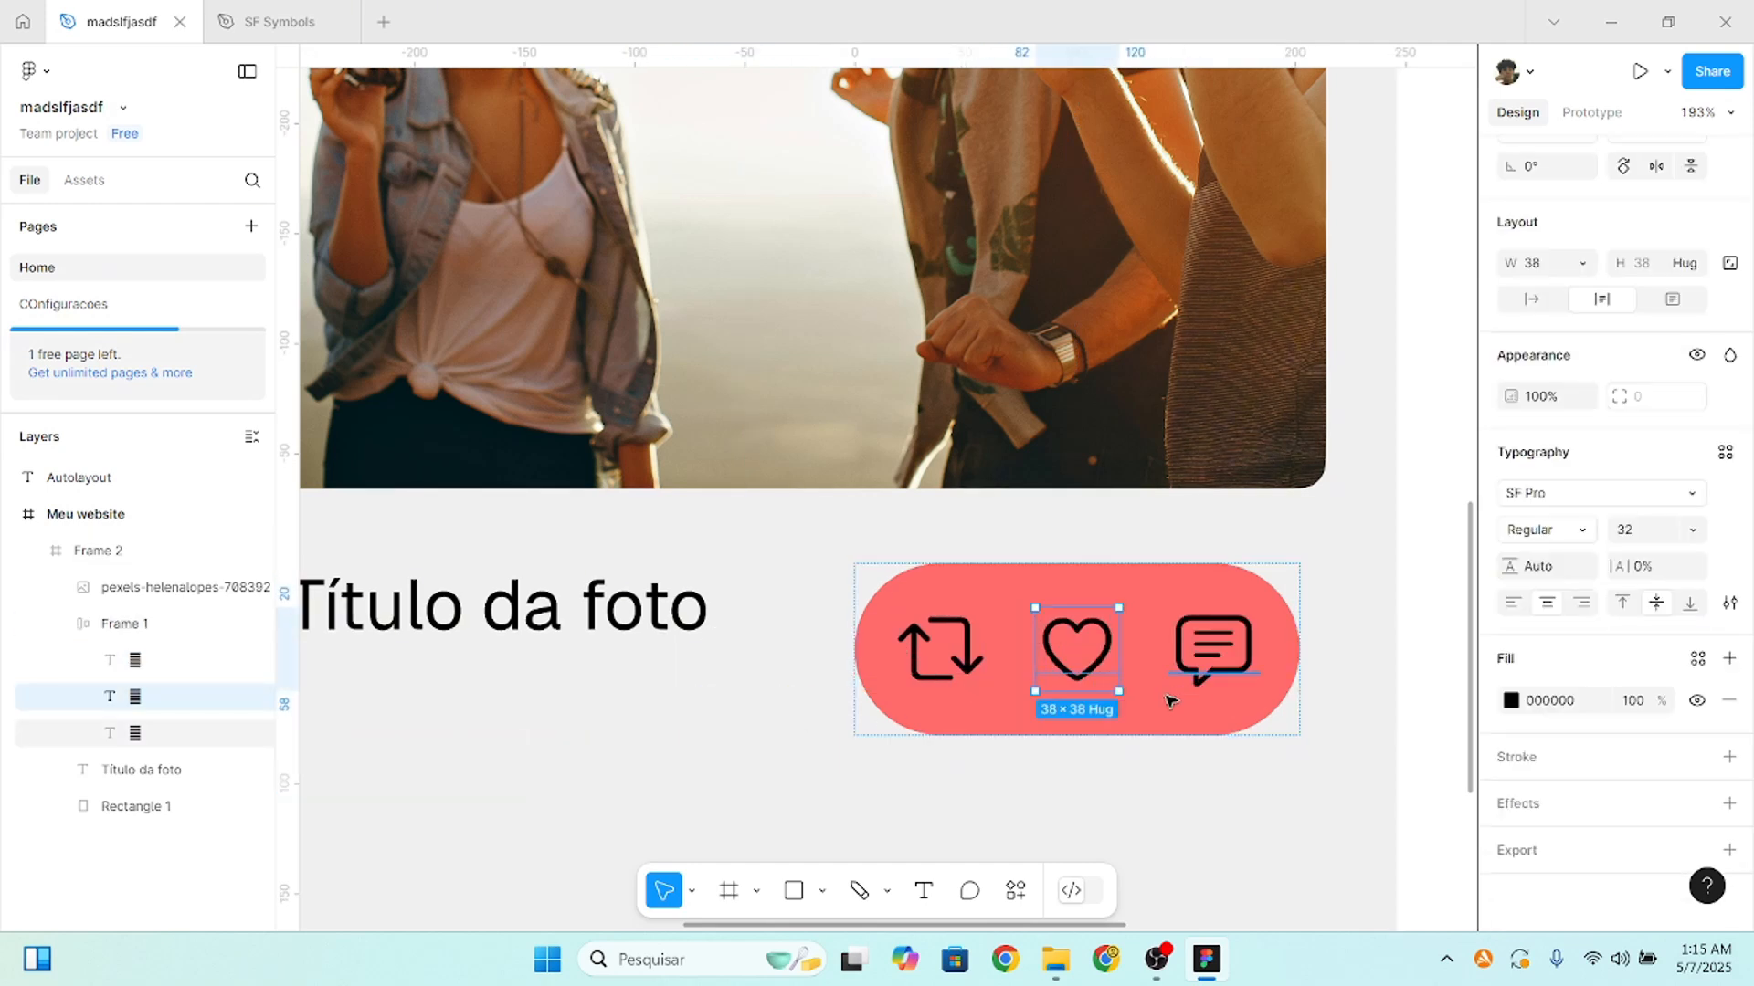
- Review the icon frame's width sizing options and set its vertical sizing to a fixed height of 78
{"action": "left_click", "coordinate": [1150, 711]}
{"action": "left_click", "coordinate": [1585, 345]}
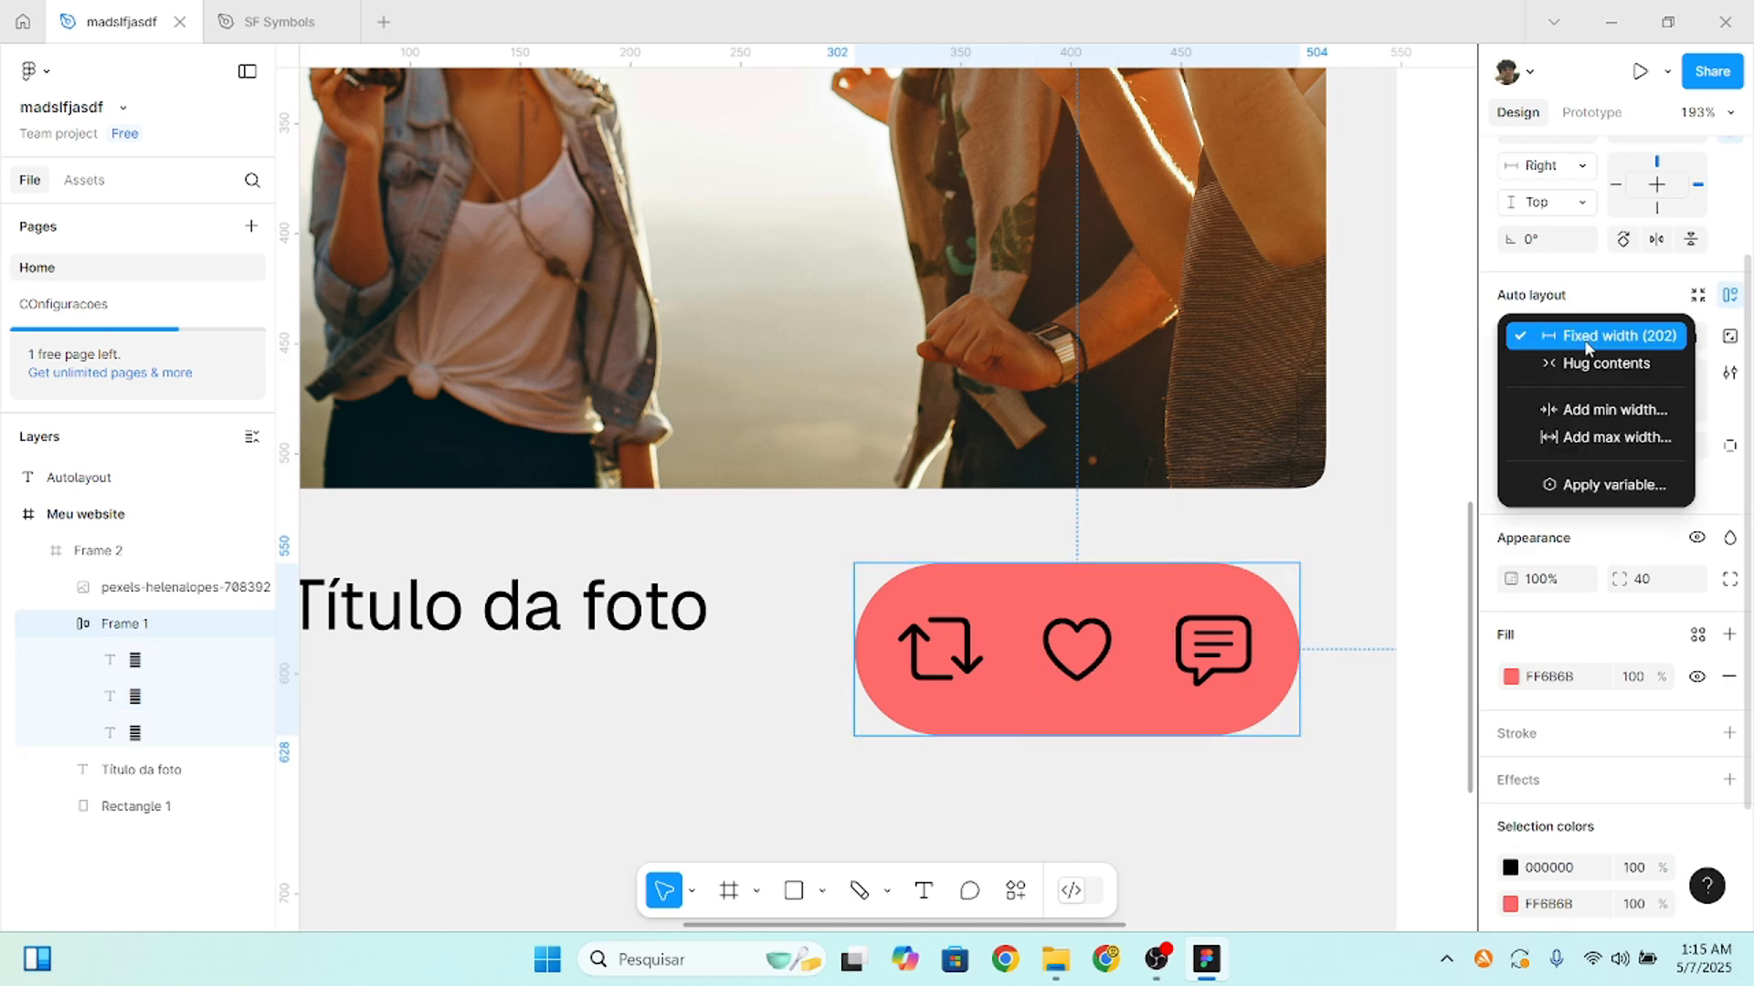
{"action": "left_click", "coordinate": [1649, 308]}
{"action": "left_click", "coordinate": [1601, 338]}
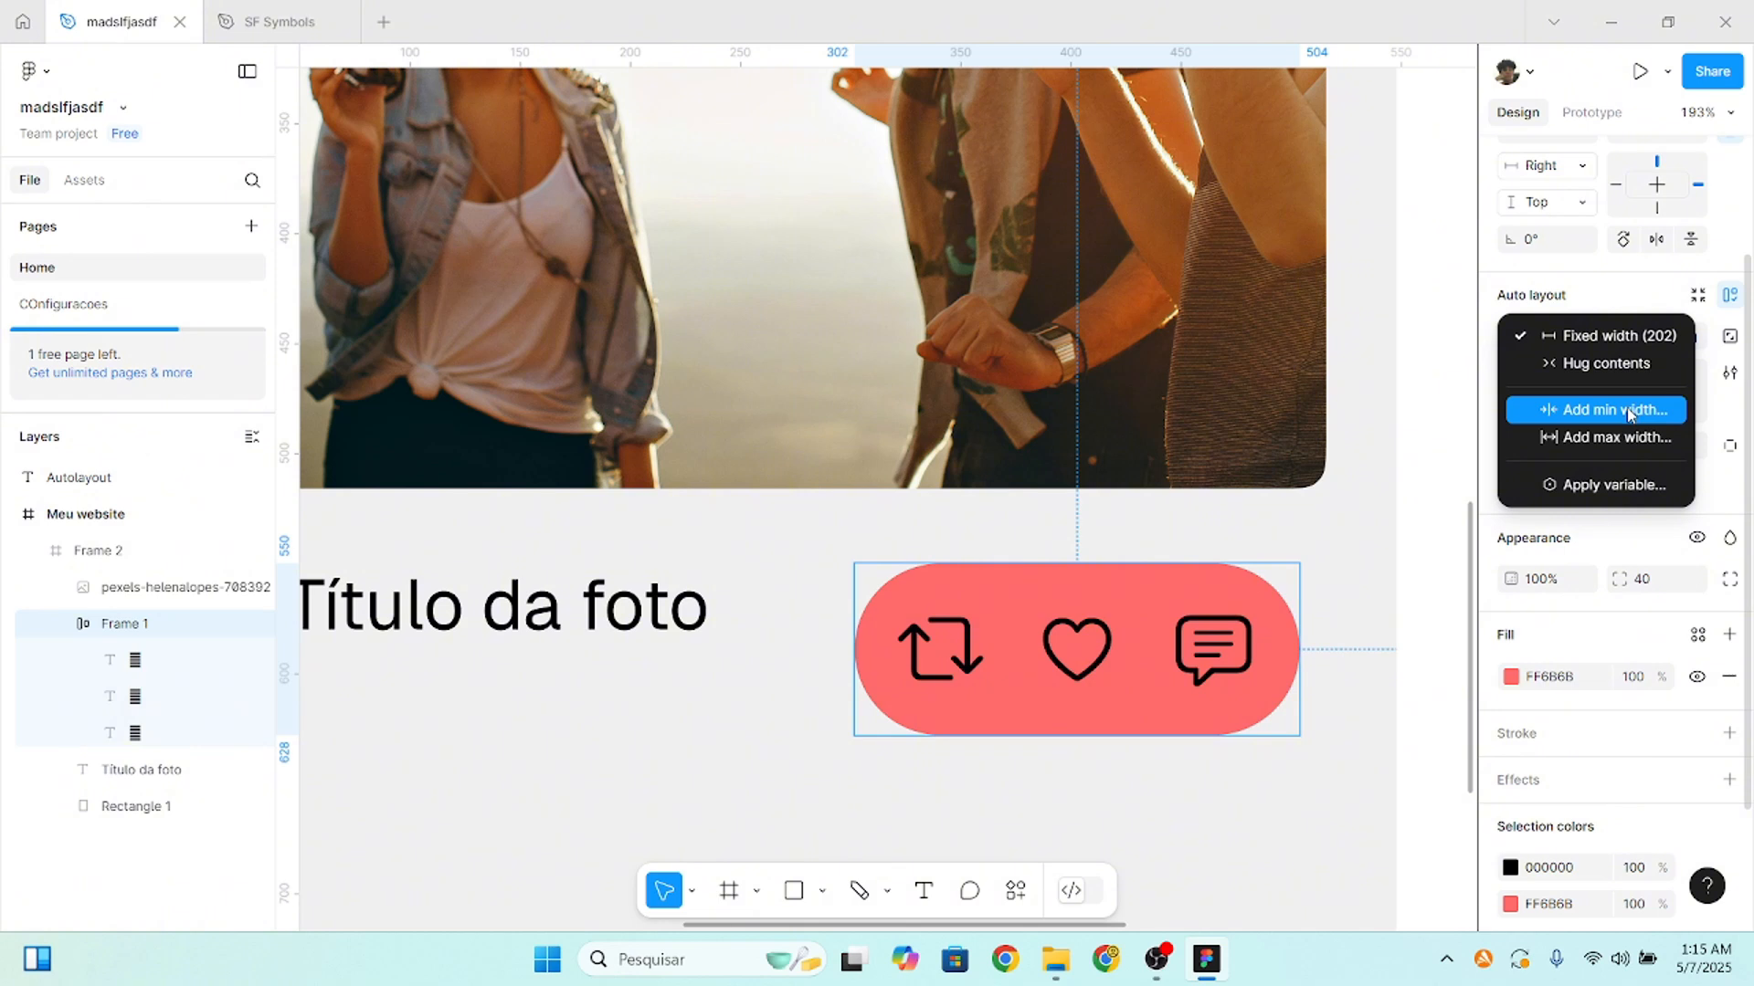
{"action": "left_click", "coordinate": [1625, 335]}
{"action": "left_click", "coordinate": [1671, 337]}
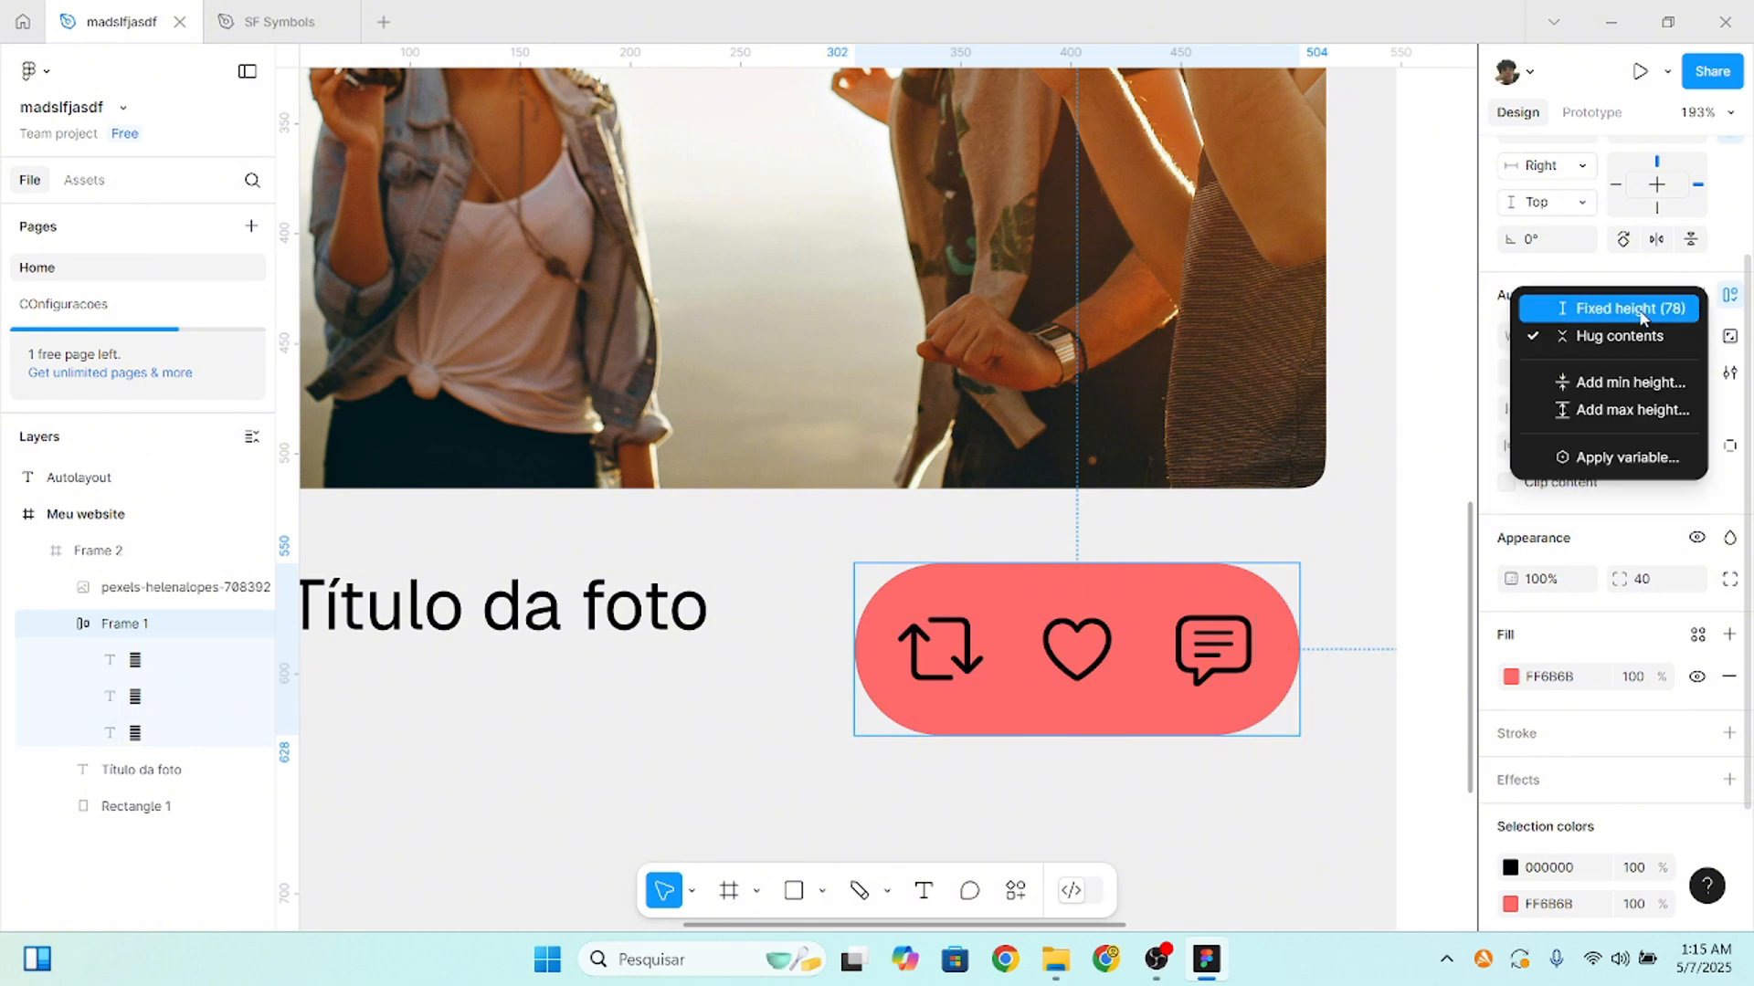
{"action": "left_click", "coordinate": [1727, 340]}
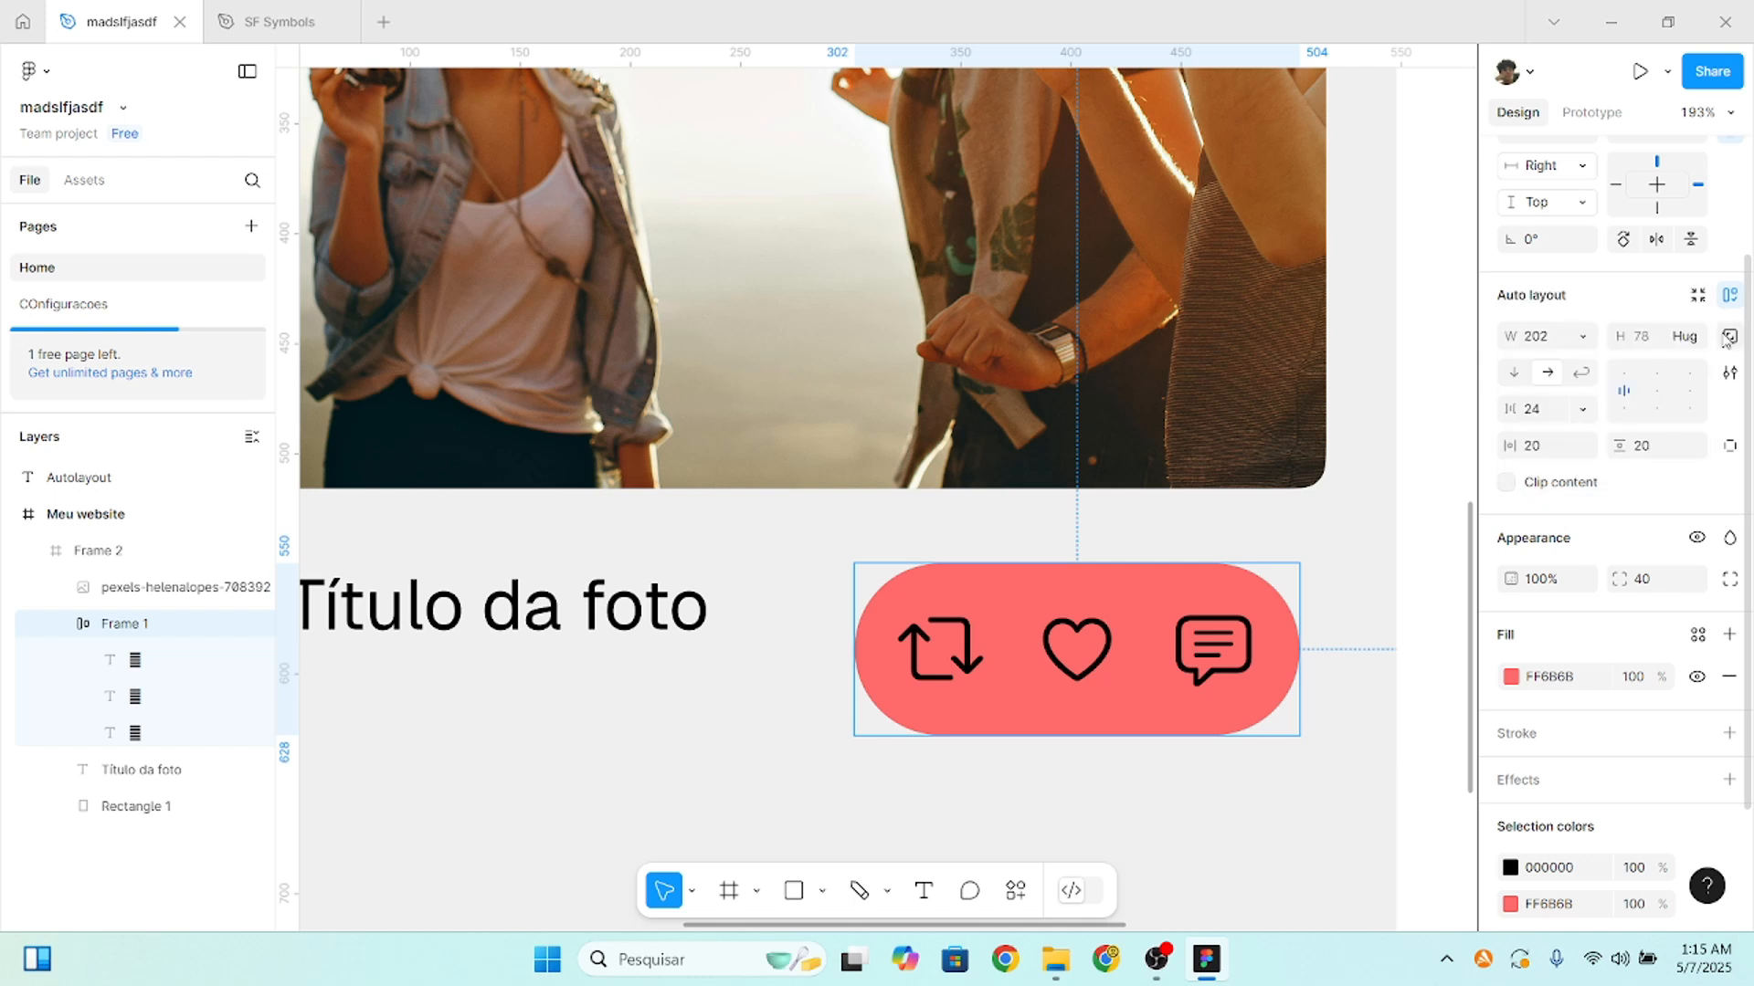
{"action": "left_click", "coordinate": [1729, 338]}
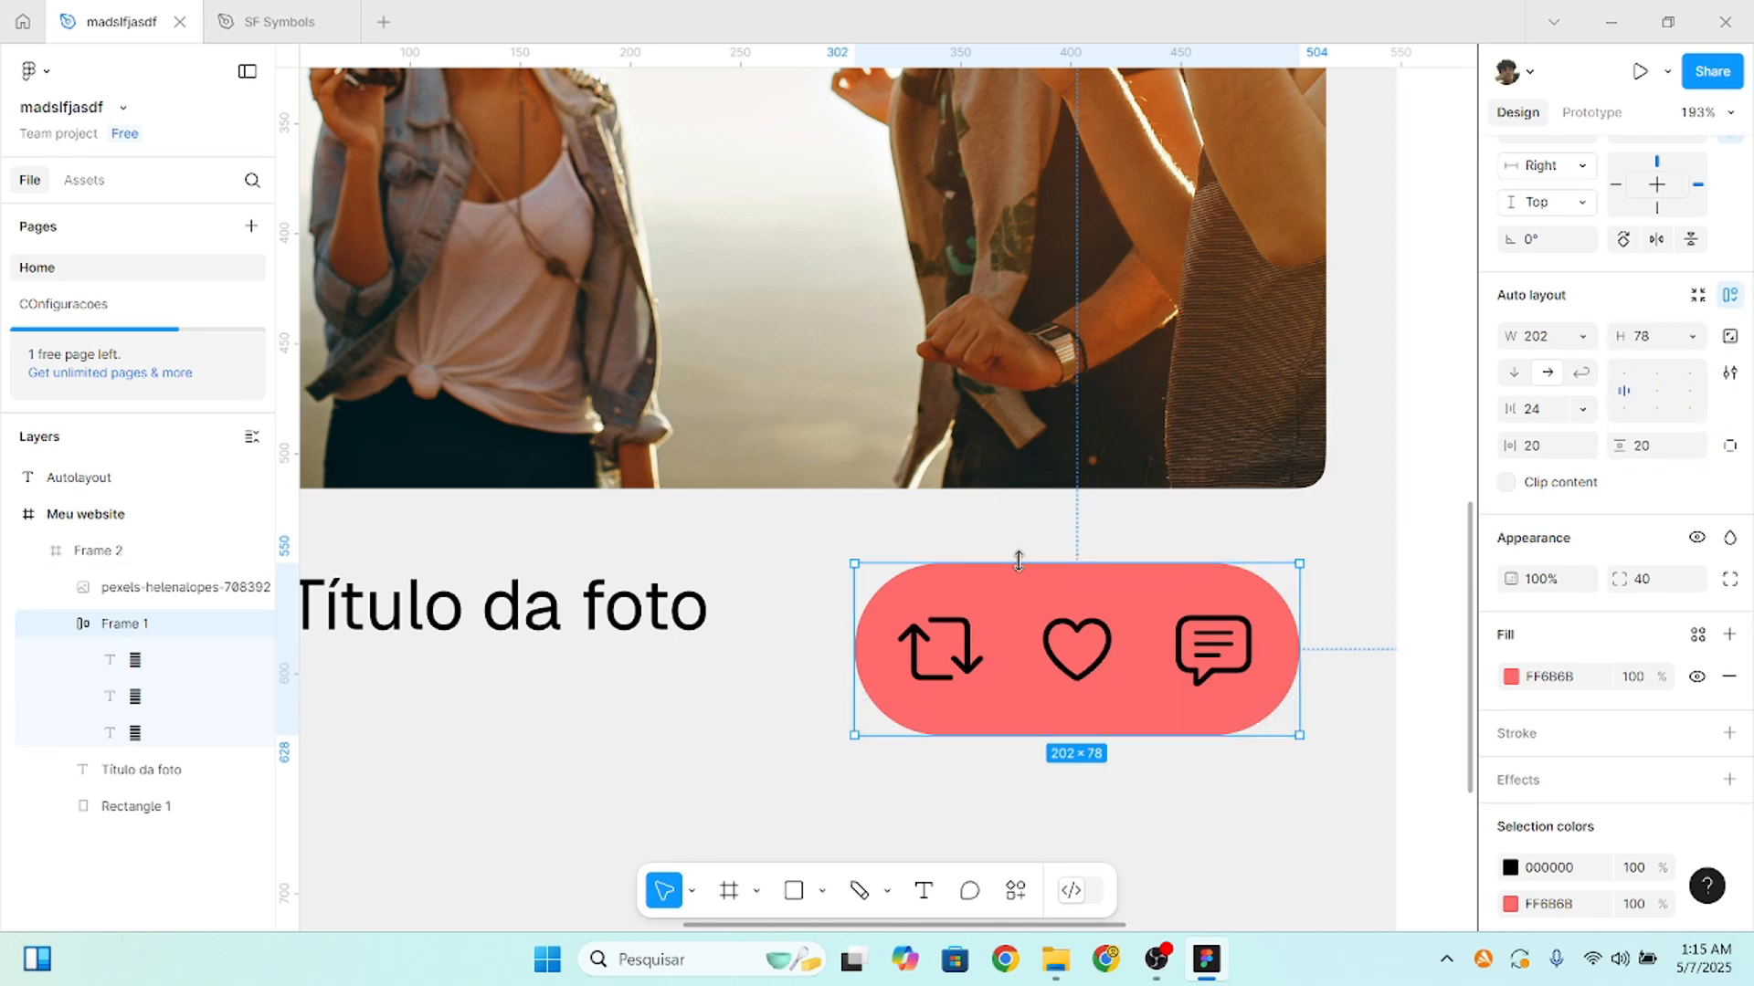
{"action": "left_click", "coordinate": [1692, 337]}
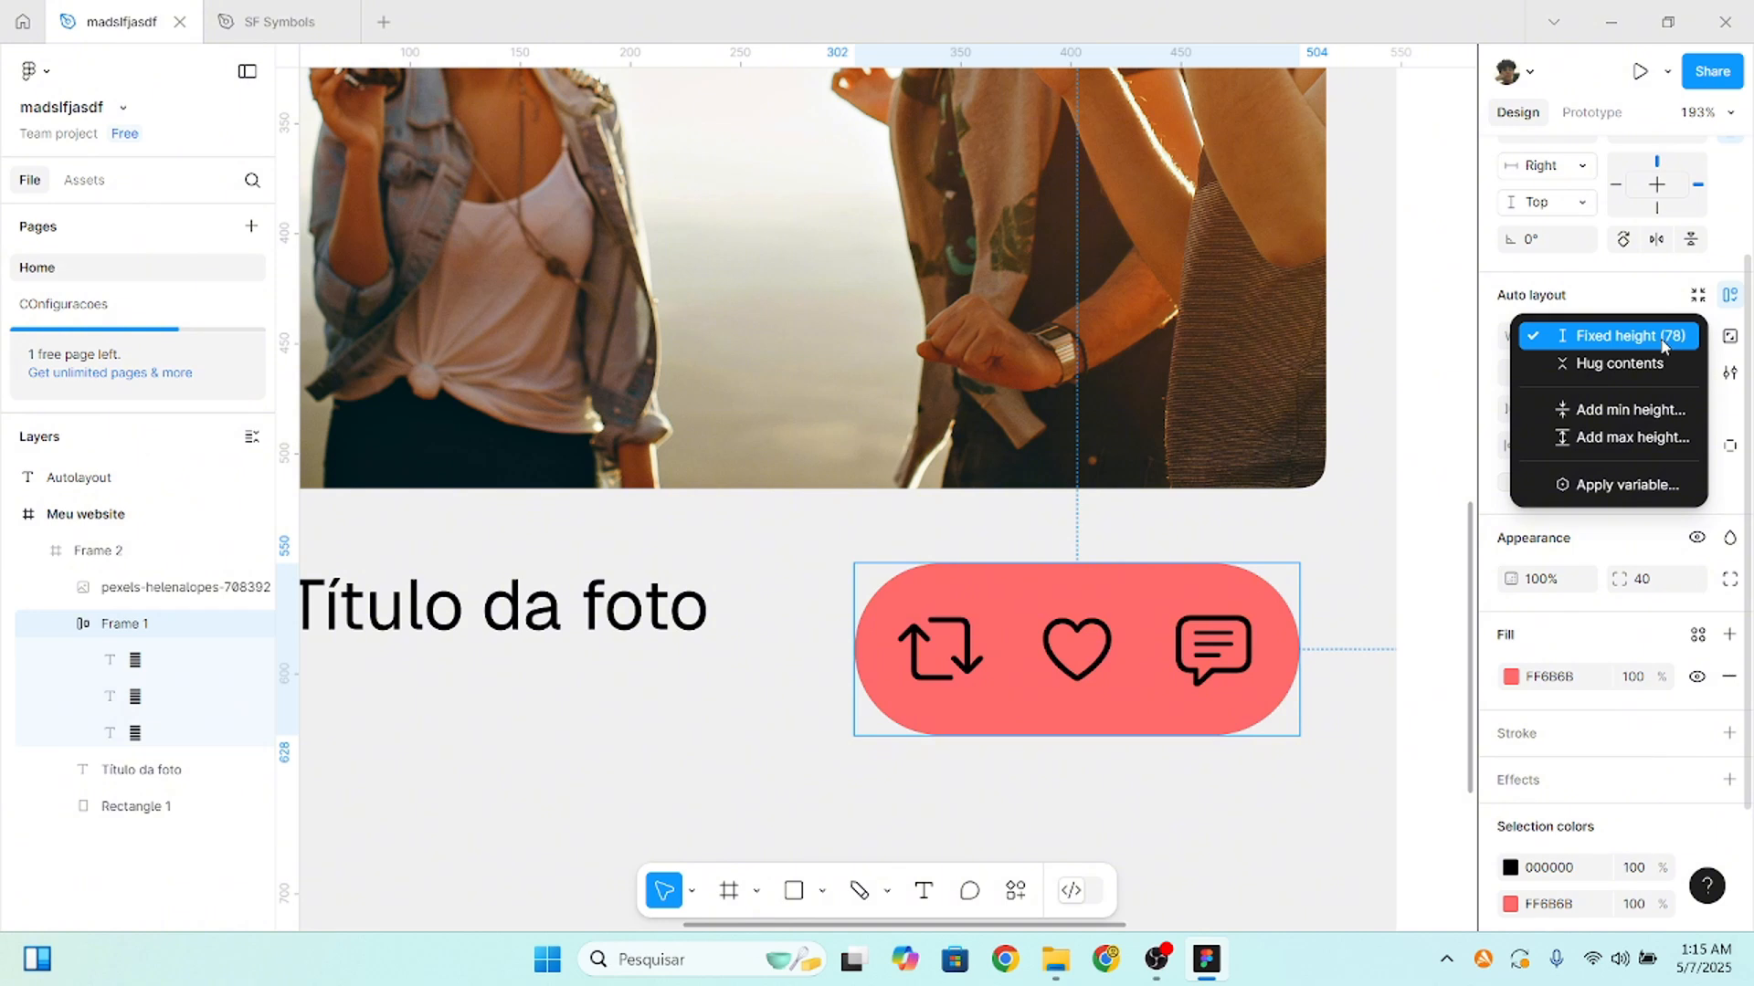
{"action": "left_click", "coordinate": [1662, 345]}
{"action": "left_click", "coordinate": [1692, 337]}
{"action": "left_click", "coordinate": [1626, 336]}
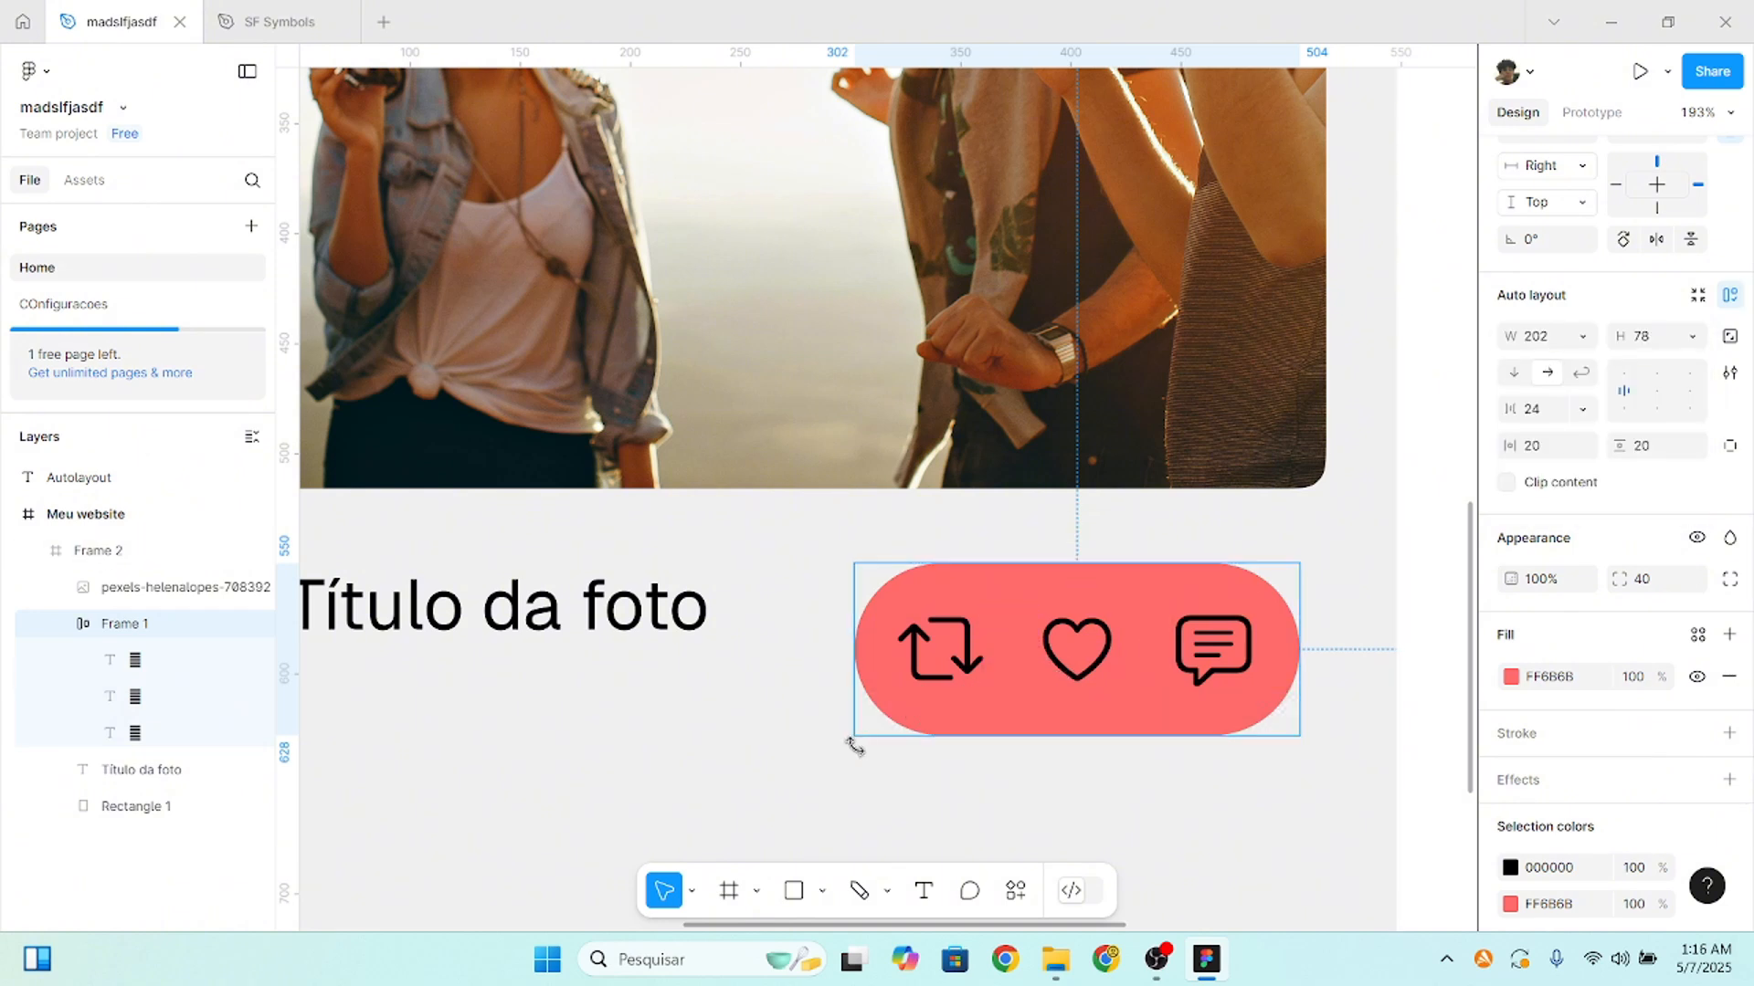
- Enlarge the icon frame from its outer corner to 313 × 131 and check the three icons inside it
{"action": "left_click_drag", "start_coordinate": [856, 736], "coordinate": [617, 843]}
{"action": "scroll", "coordinate": [858, 728], "scroll_direction": "down", "scroll_amount": 3}
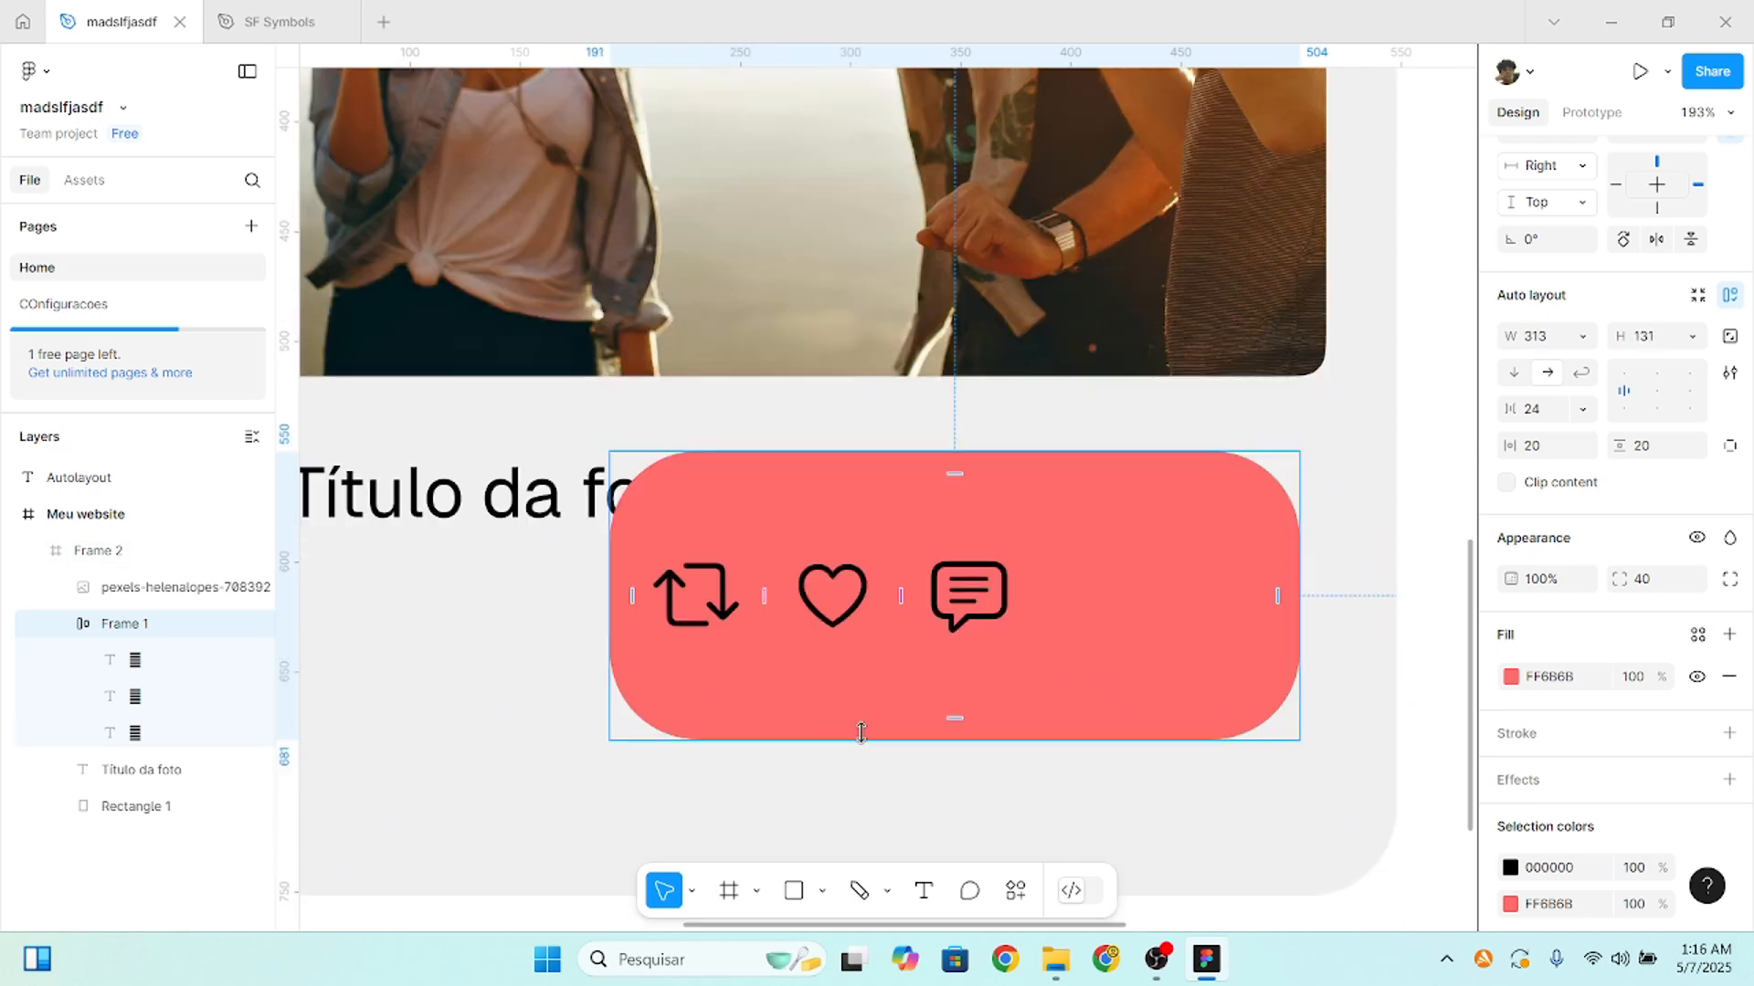
{"action": "left_click", "coordinate": [1004, 609]}
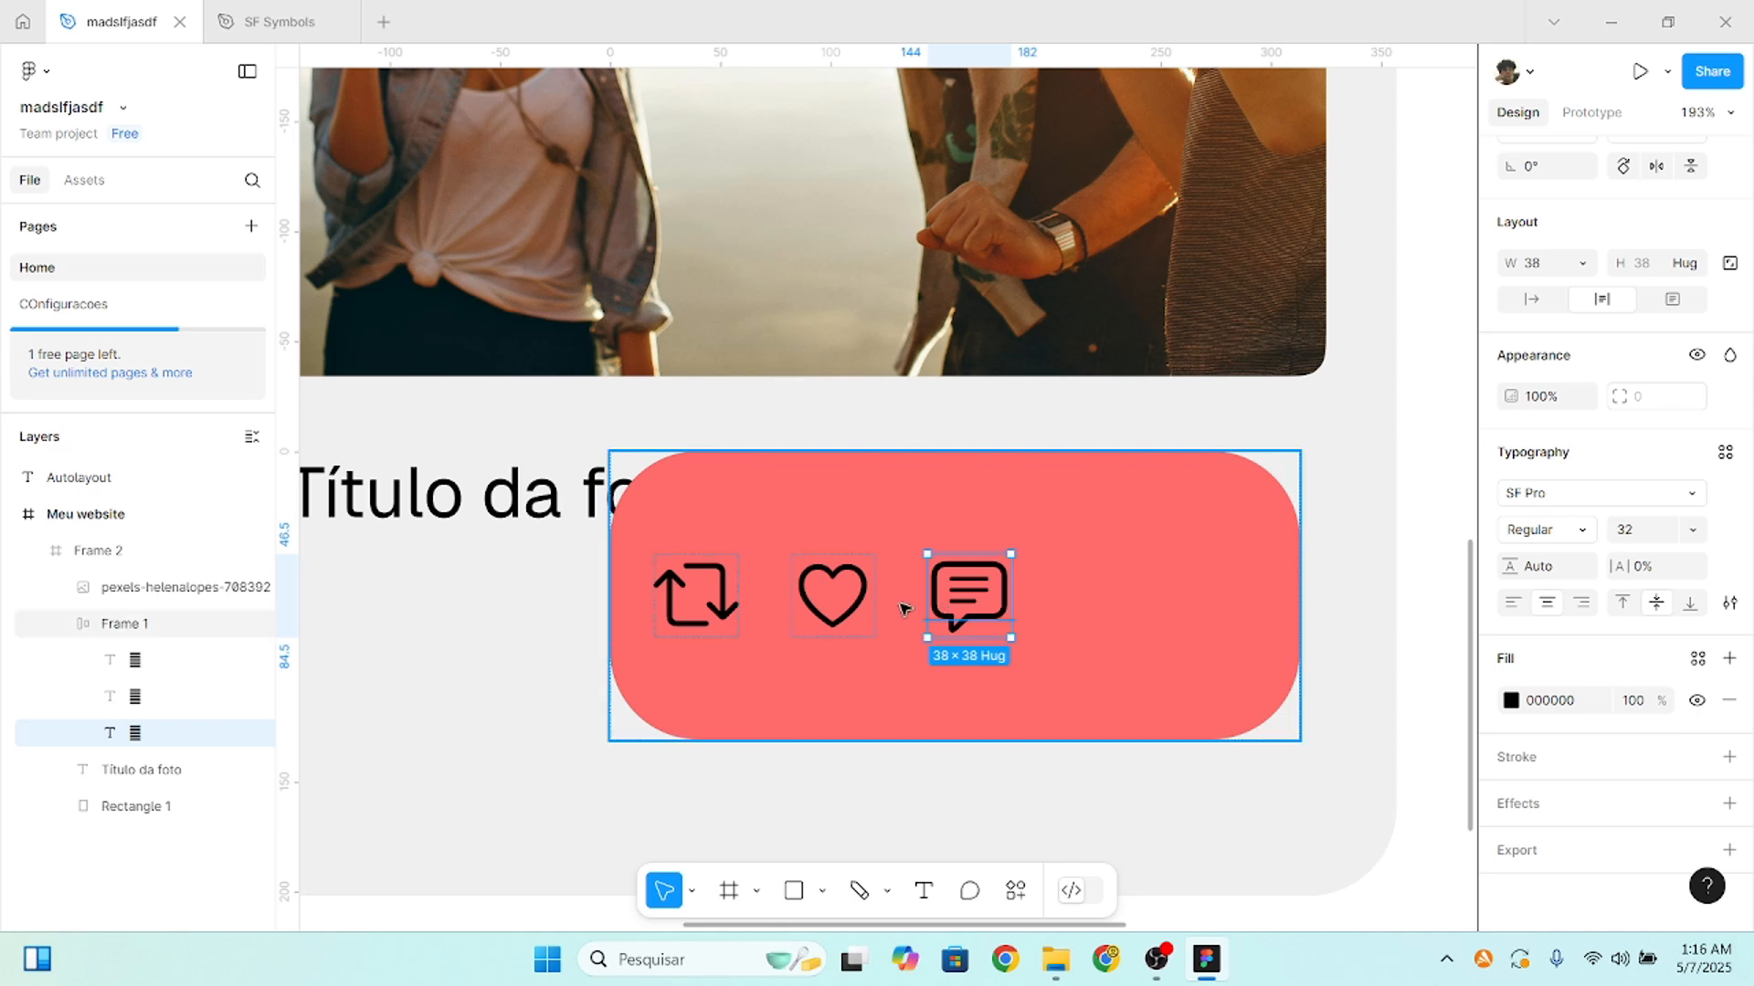
{"action": "left_click", "coordinate": [848, 609], "text": "shift"}
{"action": "left_click", "coordinate": [685, 601], "text": "shift"}
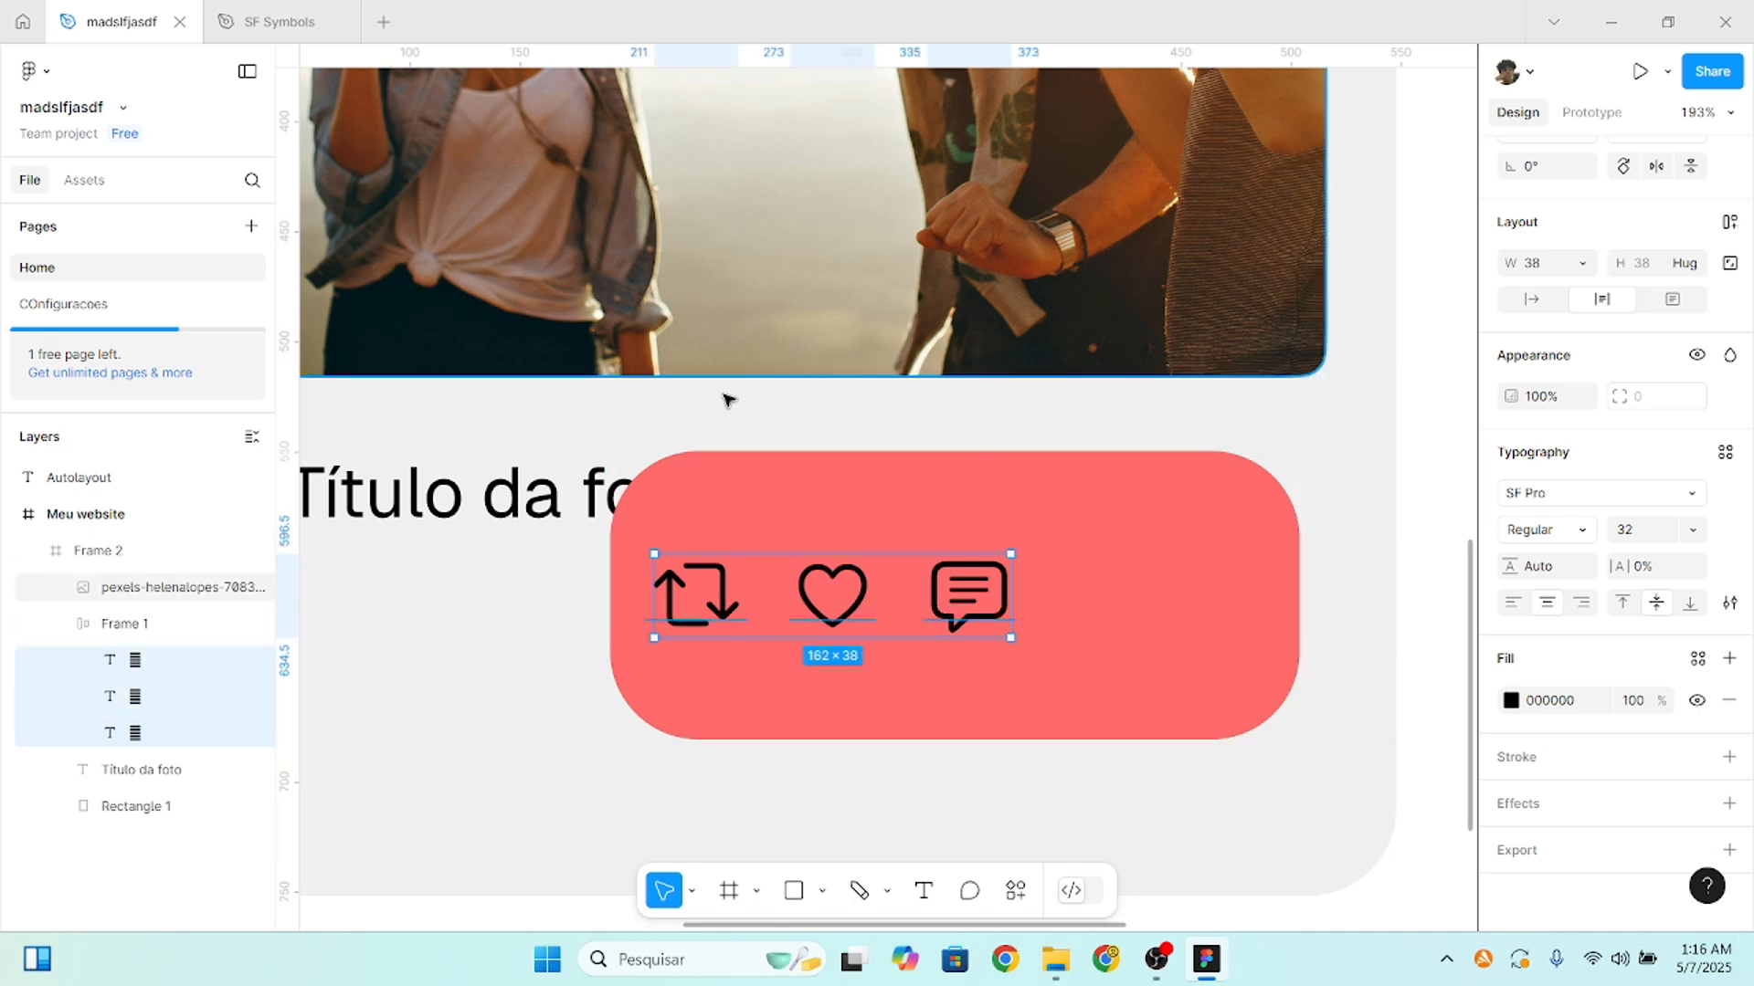
{"action": "left_click", "coordinate": [1136, 567]}
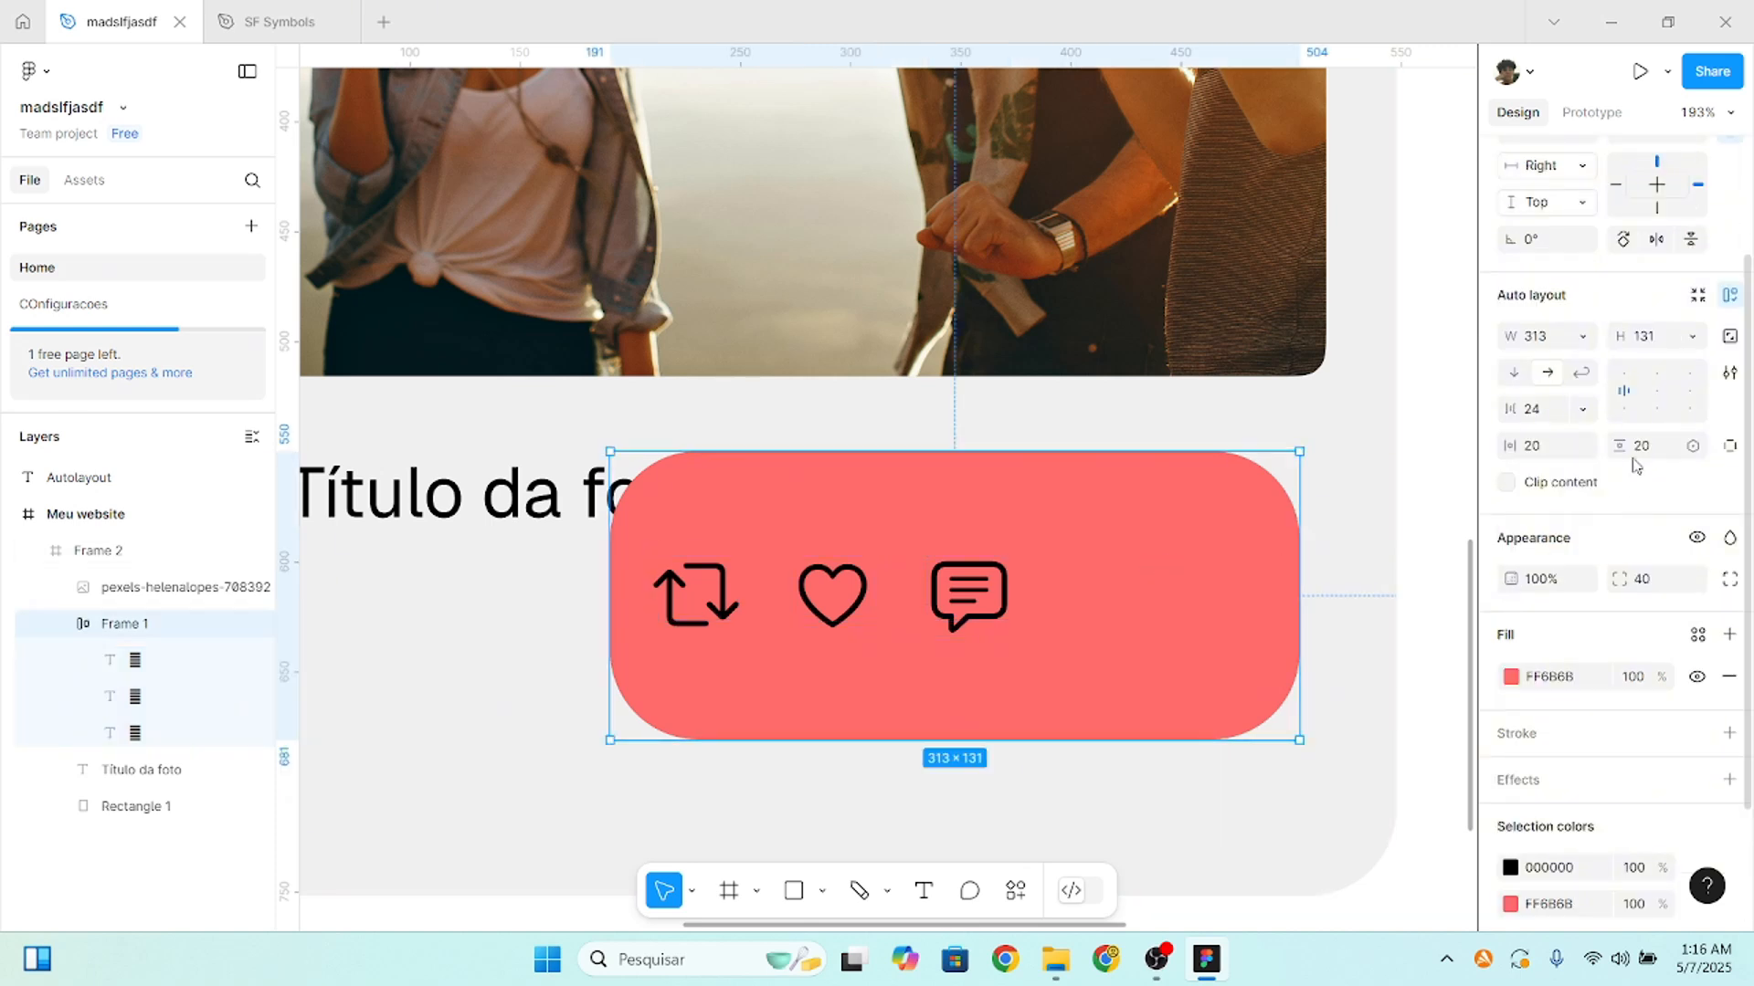
- Try the icon frame's different content alignments, center the icons both ways, and shrink the frame to 218 × 85
{"action": "left_click", "coordinate": [1626, 379]}
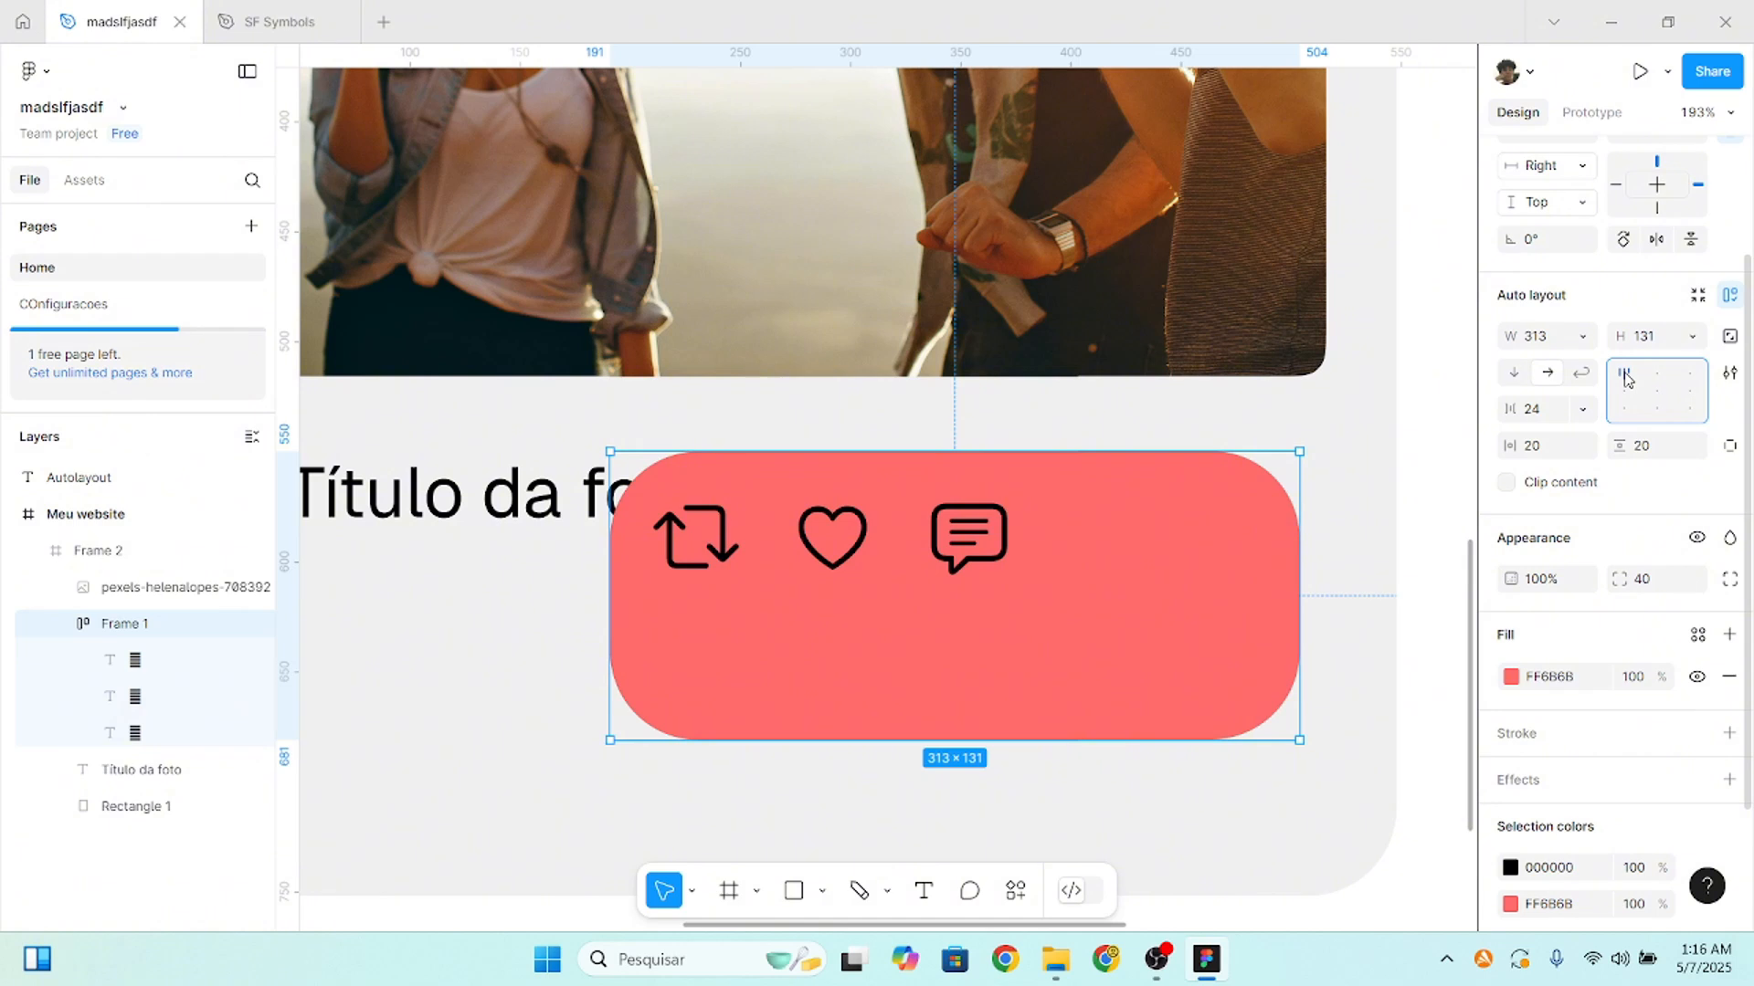
{"action": "left_click", "coordinate": [1659, 376]}
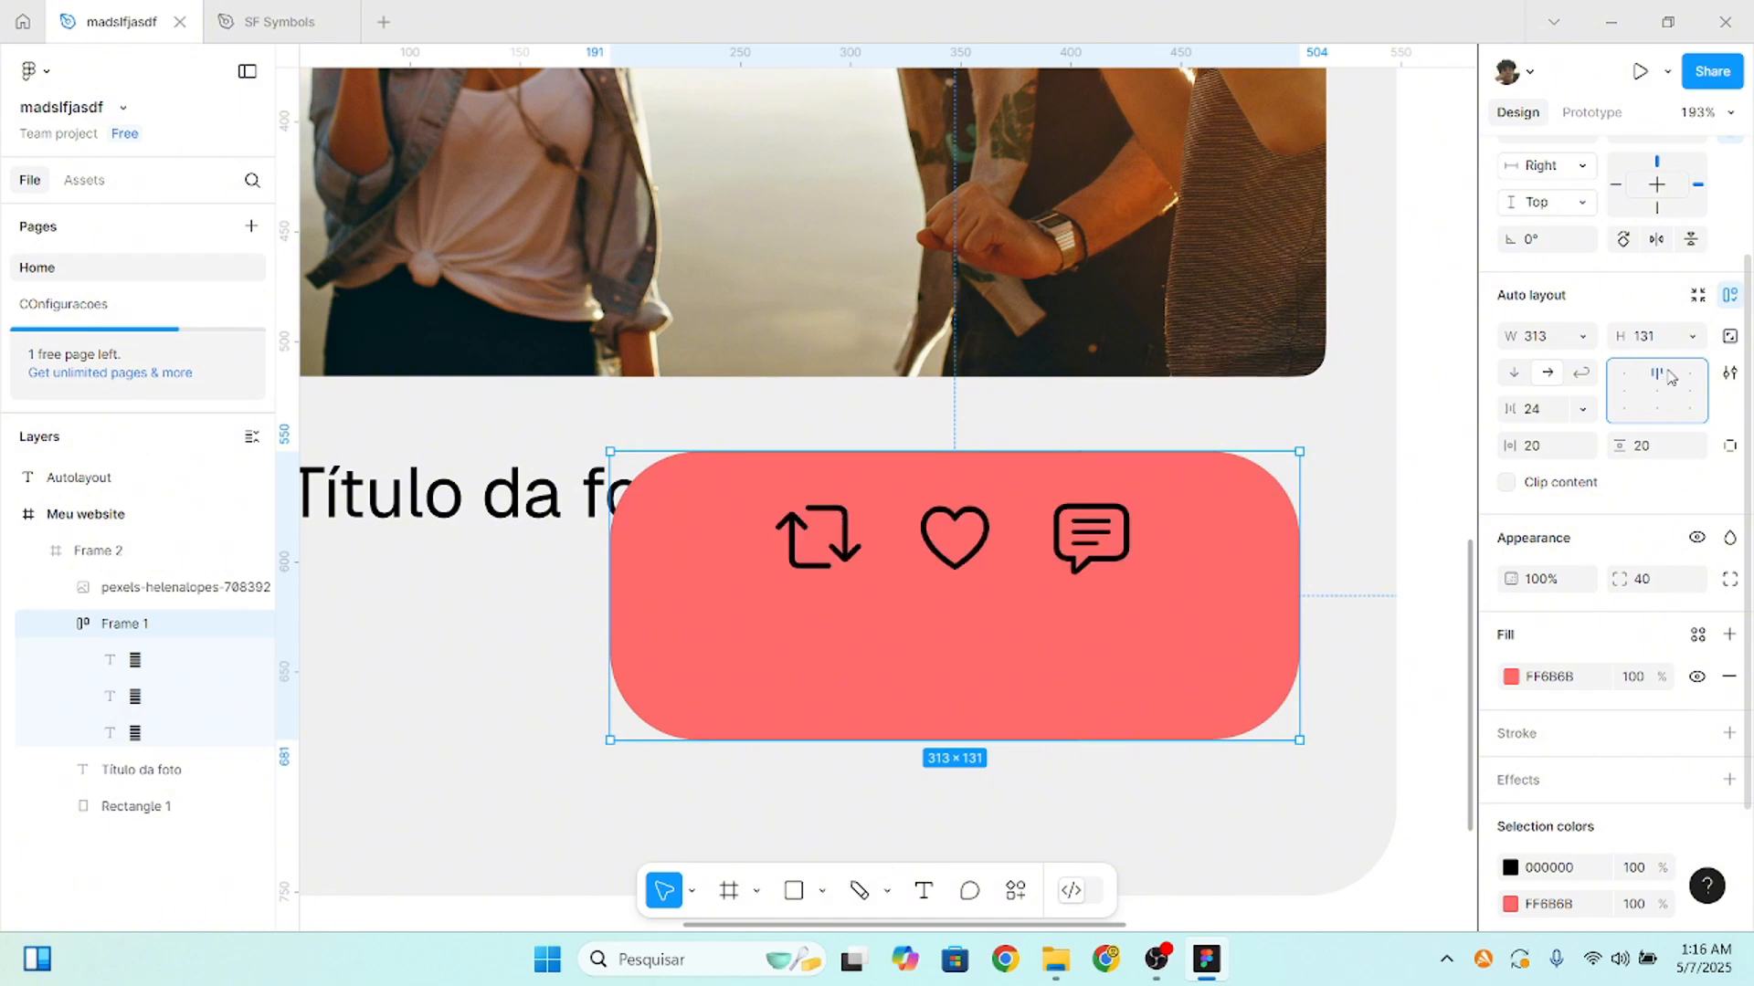
{"action": "left_click", "coordinate": [1692, 376]}
{"action": "left_click", "coordinate": [1691, 395]}
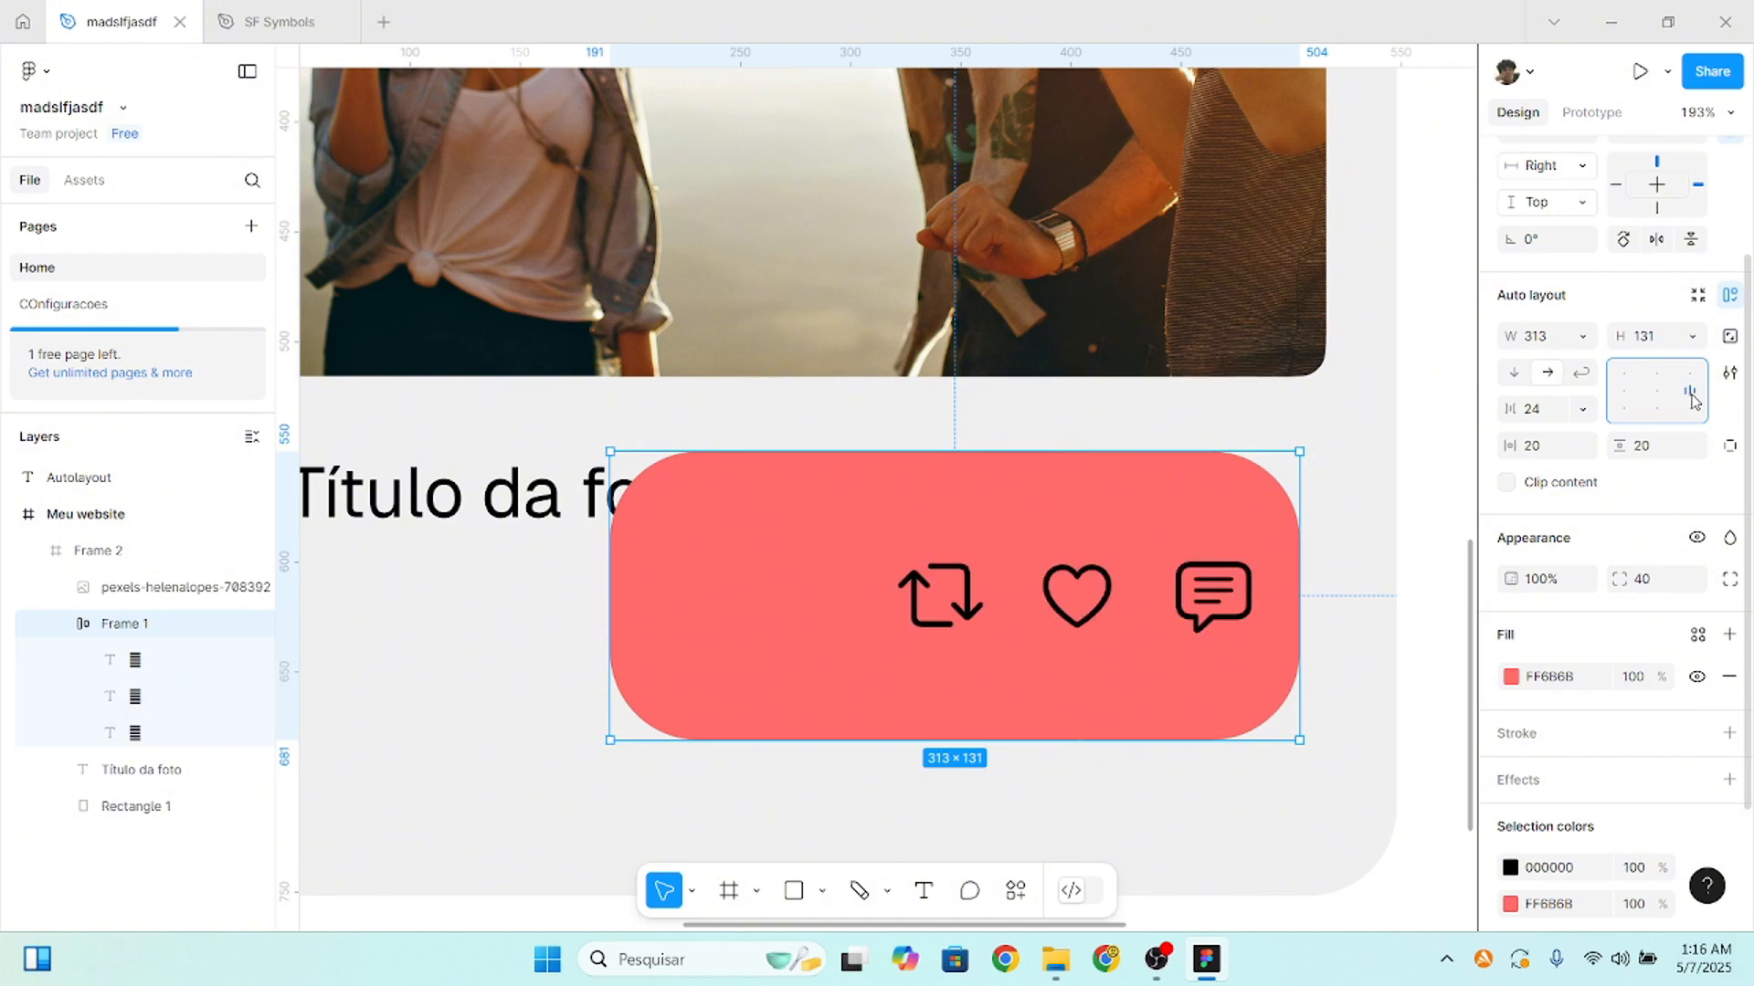
{"action": "left_click", "coordinate": [1692, 418]}
{"action": "left_click", "coordinate": [1659, 414]}
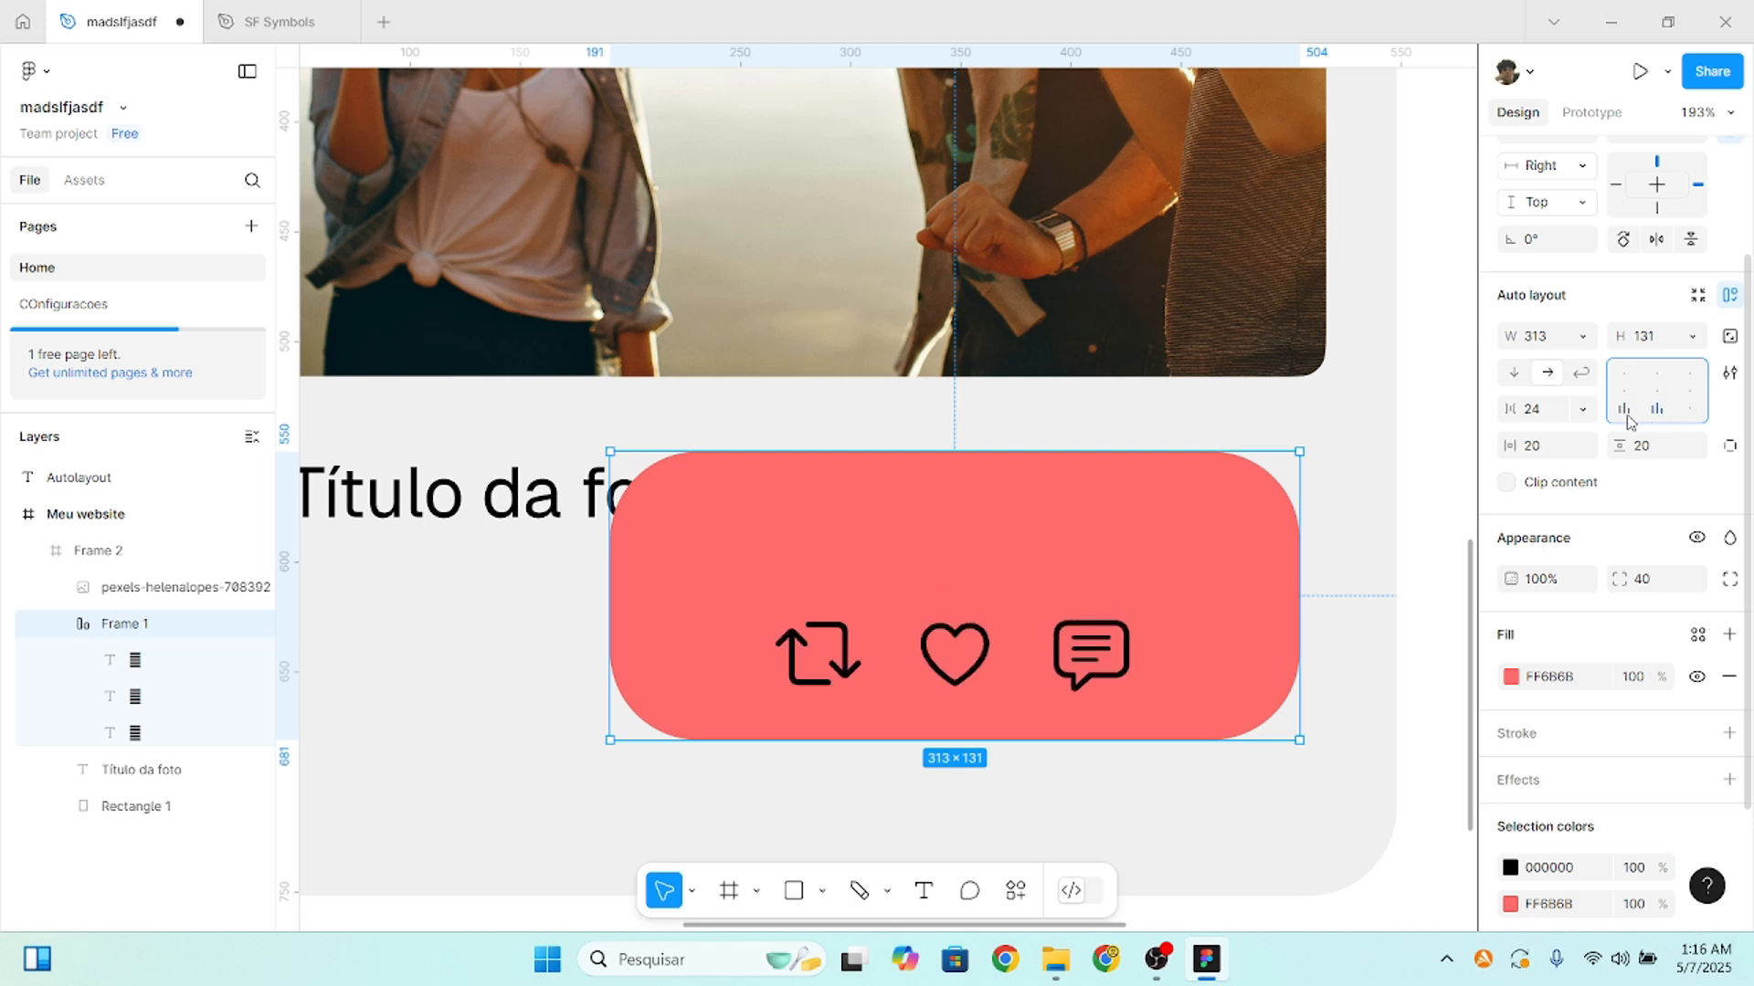
{"action": "left_click", "coordinate": [1625, 413]}
{"action": "left_click", "coordinate": [1659, 392]}
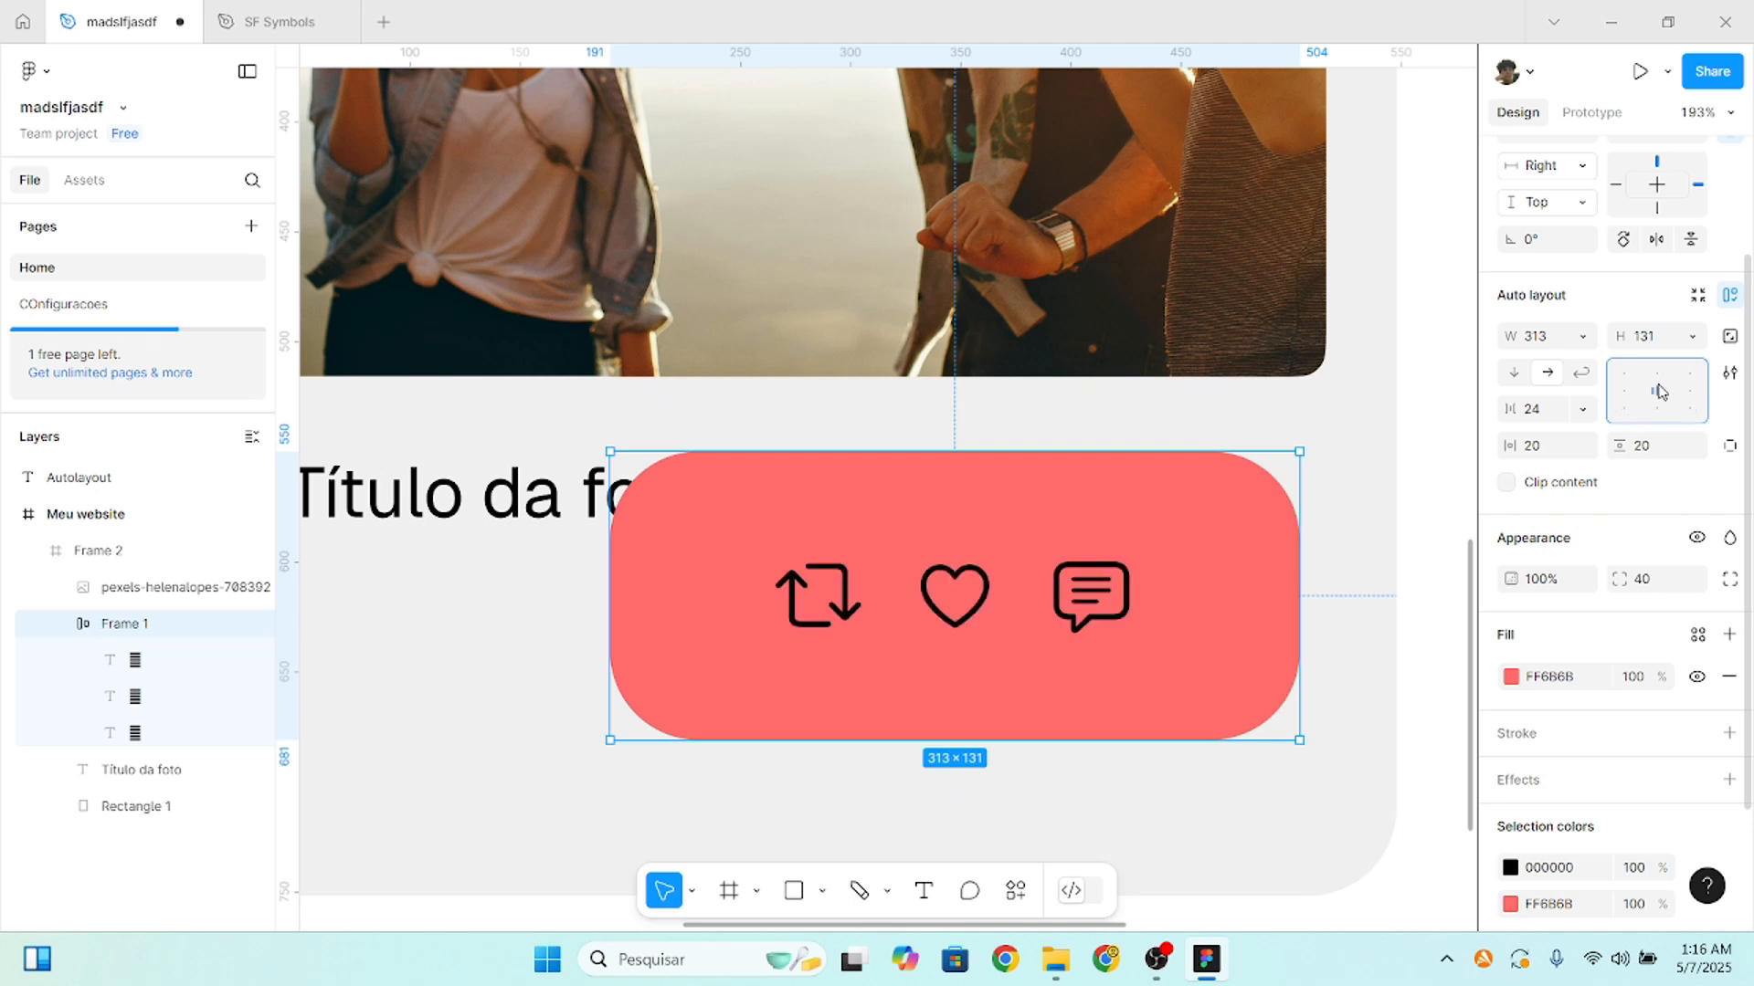
{"action": "left_click_drag", "start_coordinate": [611, 740], "coordinate": [819, 638]}
- Switch the icon frame to individual side paddings and try a bottom padding of 30
{"action": "left_click", "coordinate": [1729, 446]}
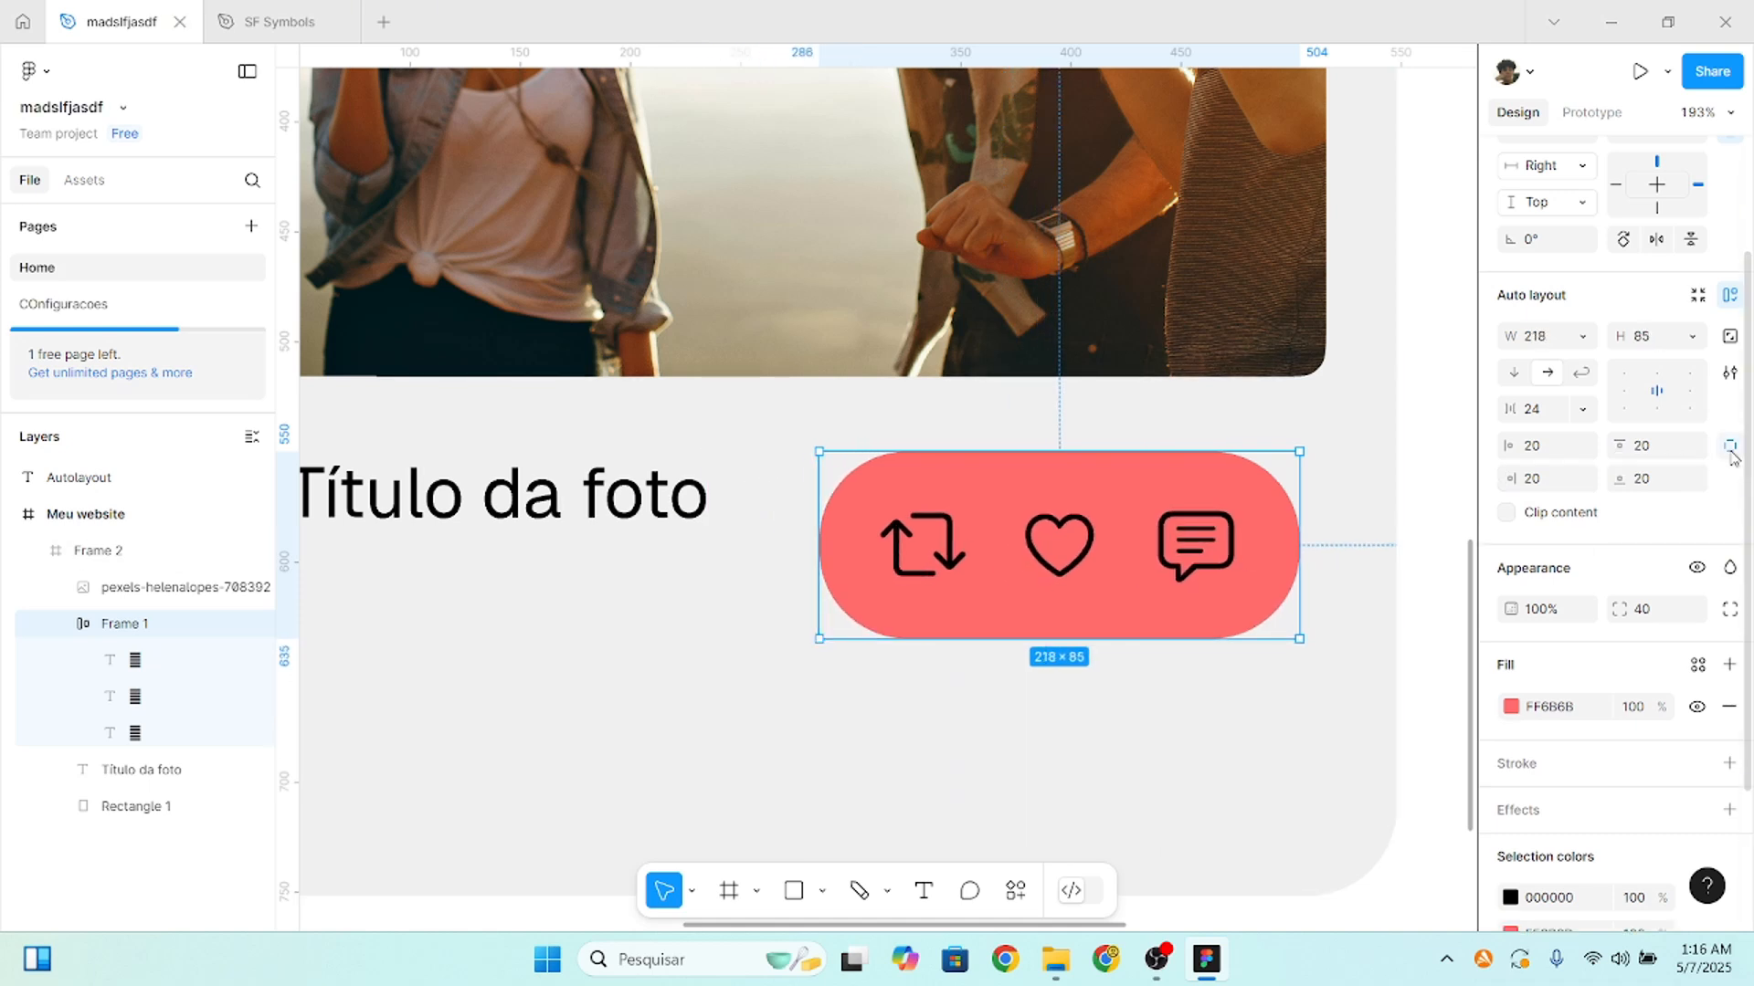
{"action": "left_click", "coordinate": [1645, 484]}
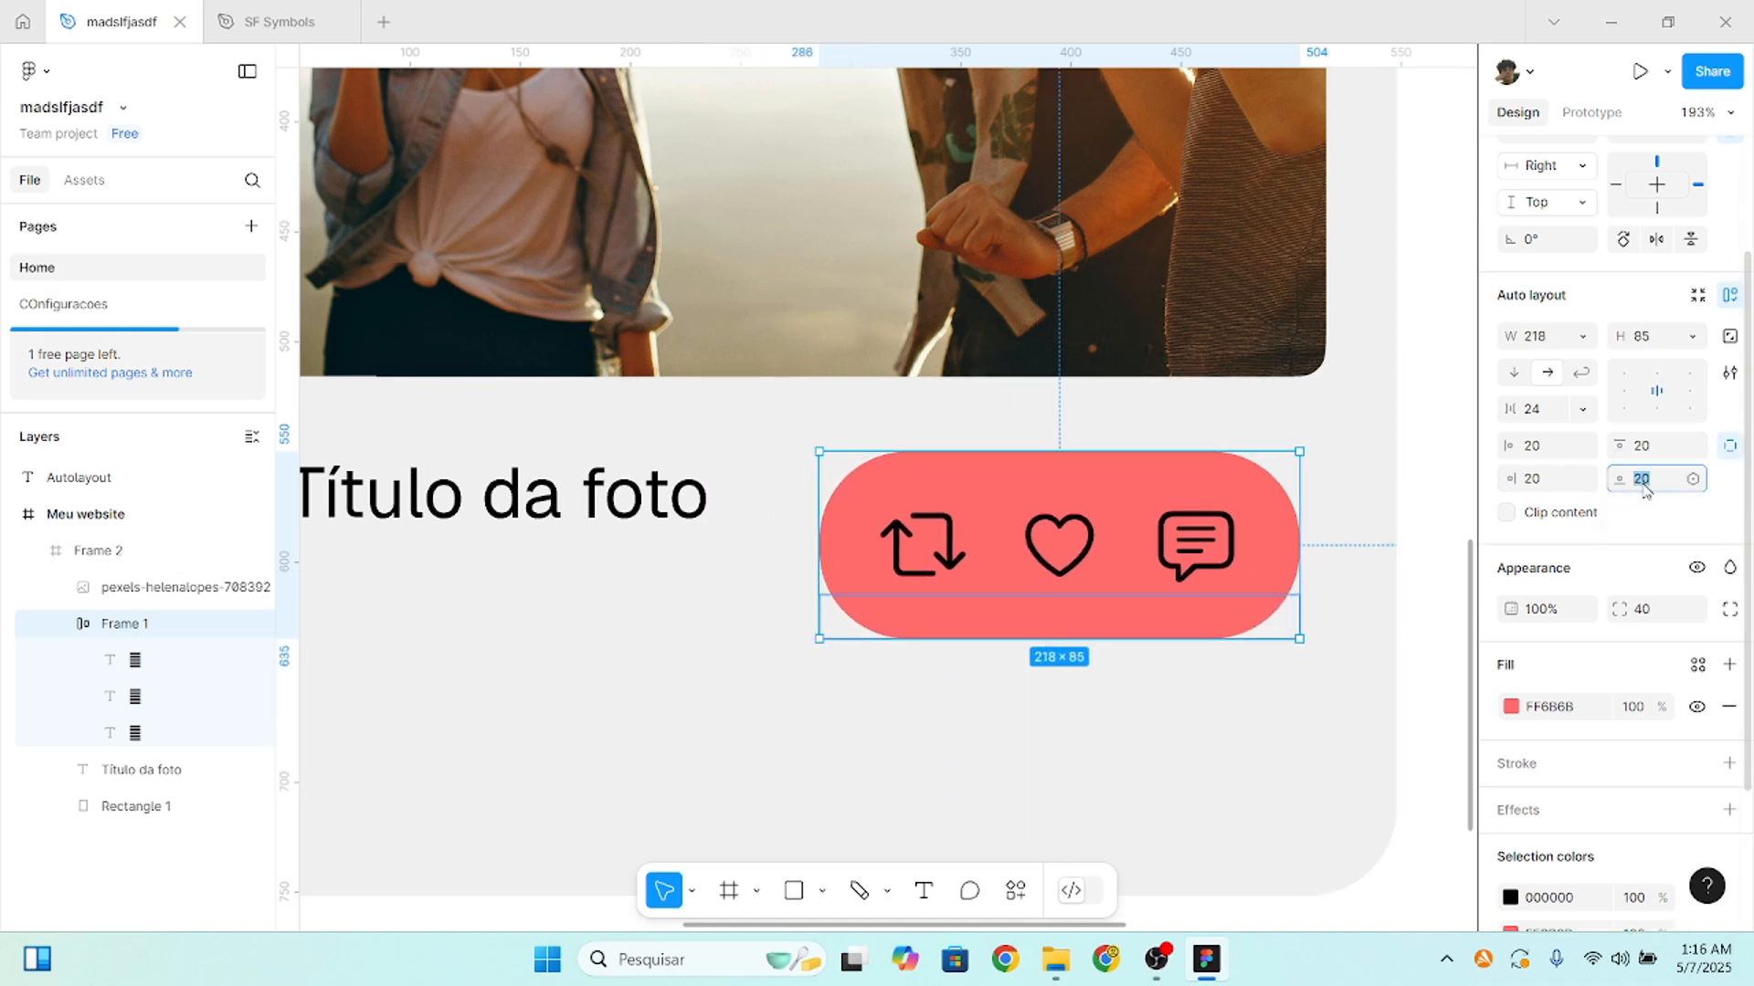
{"action": "type", "text": "40"}
{"action": "key", "text": "Return"}
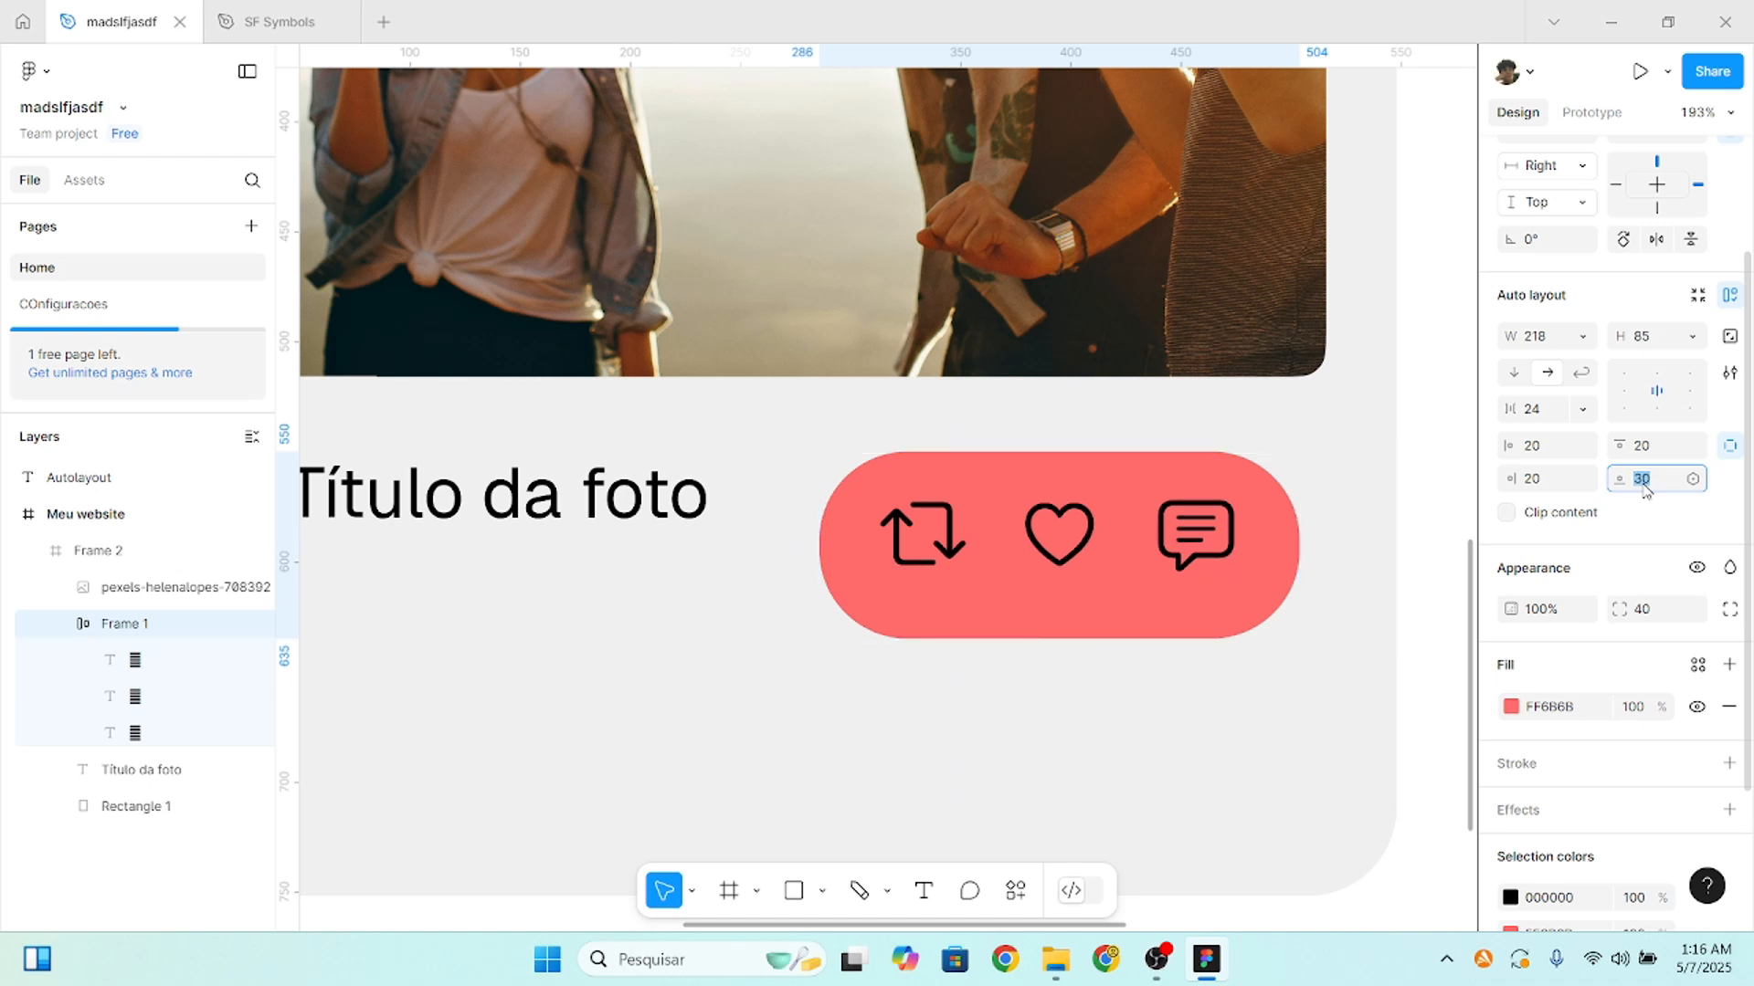
- Set both the width and height of the icon frame to hug contents
{"action": "left_click", "coordinate": [1582, 336]}
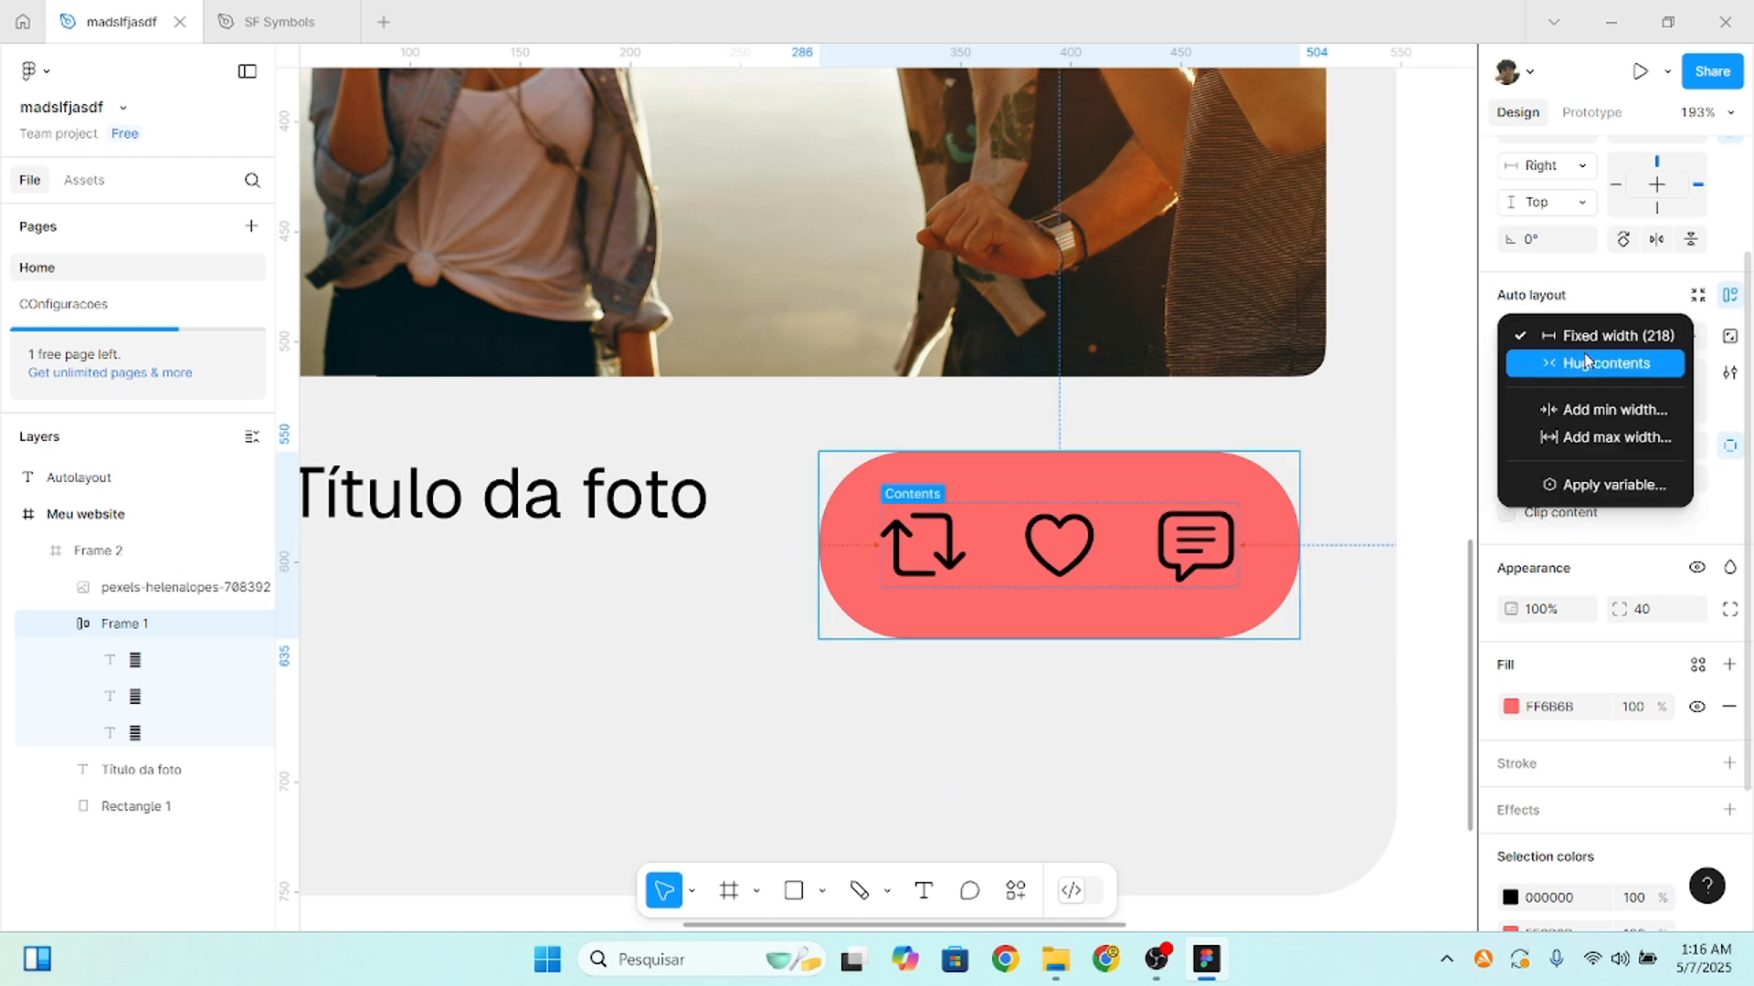
{"action": "left_click", "coordinate": [1617, 364]}
{"action": "left_click", "coordinate": [1692, 336]}
{"action": "left_click", "coordinate": [1670, 362]}
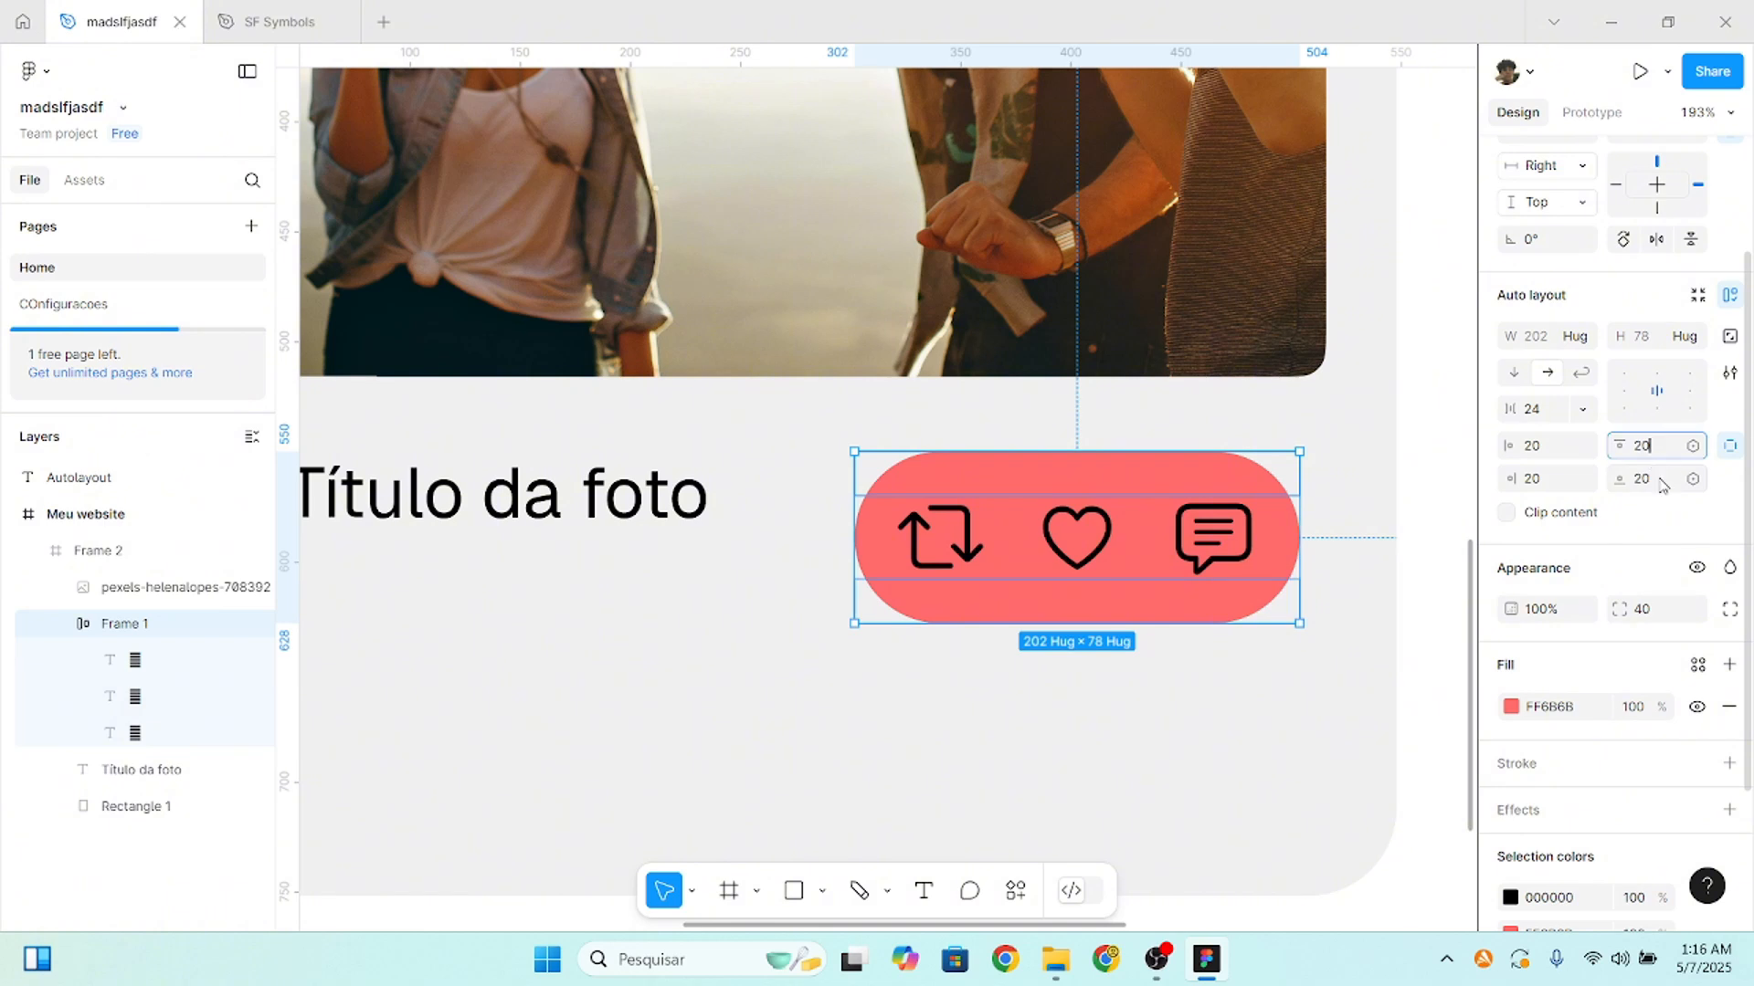
- Try a bottom padding of 70 on the hugging icon frame and return it to 20
{"action": "left_click", "coordinate": [1660, 481]}
{"action": "type", "text": "20"}
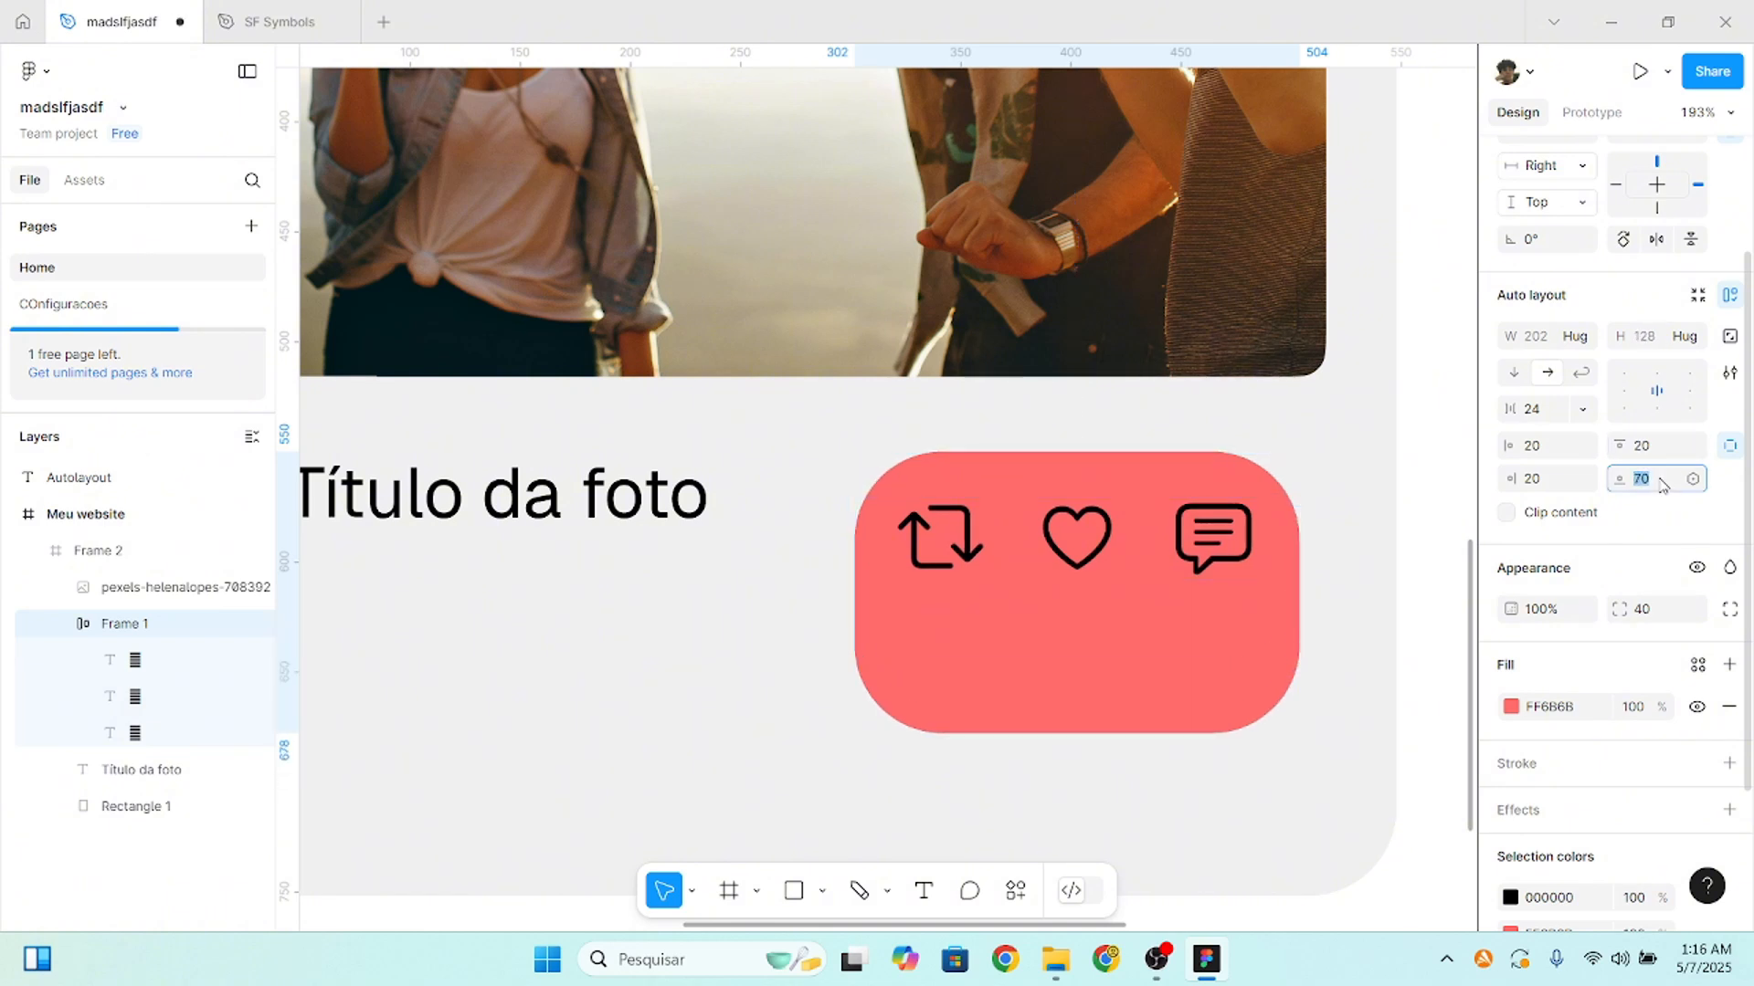
{"action": "key", "text": "Tab"}
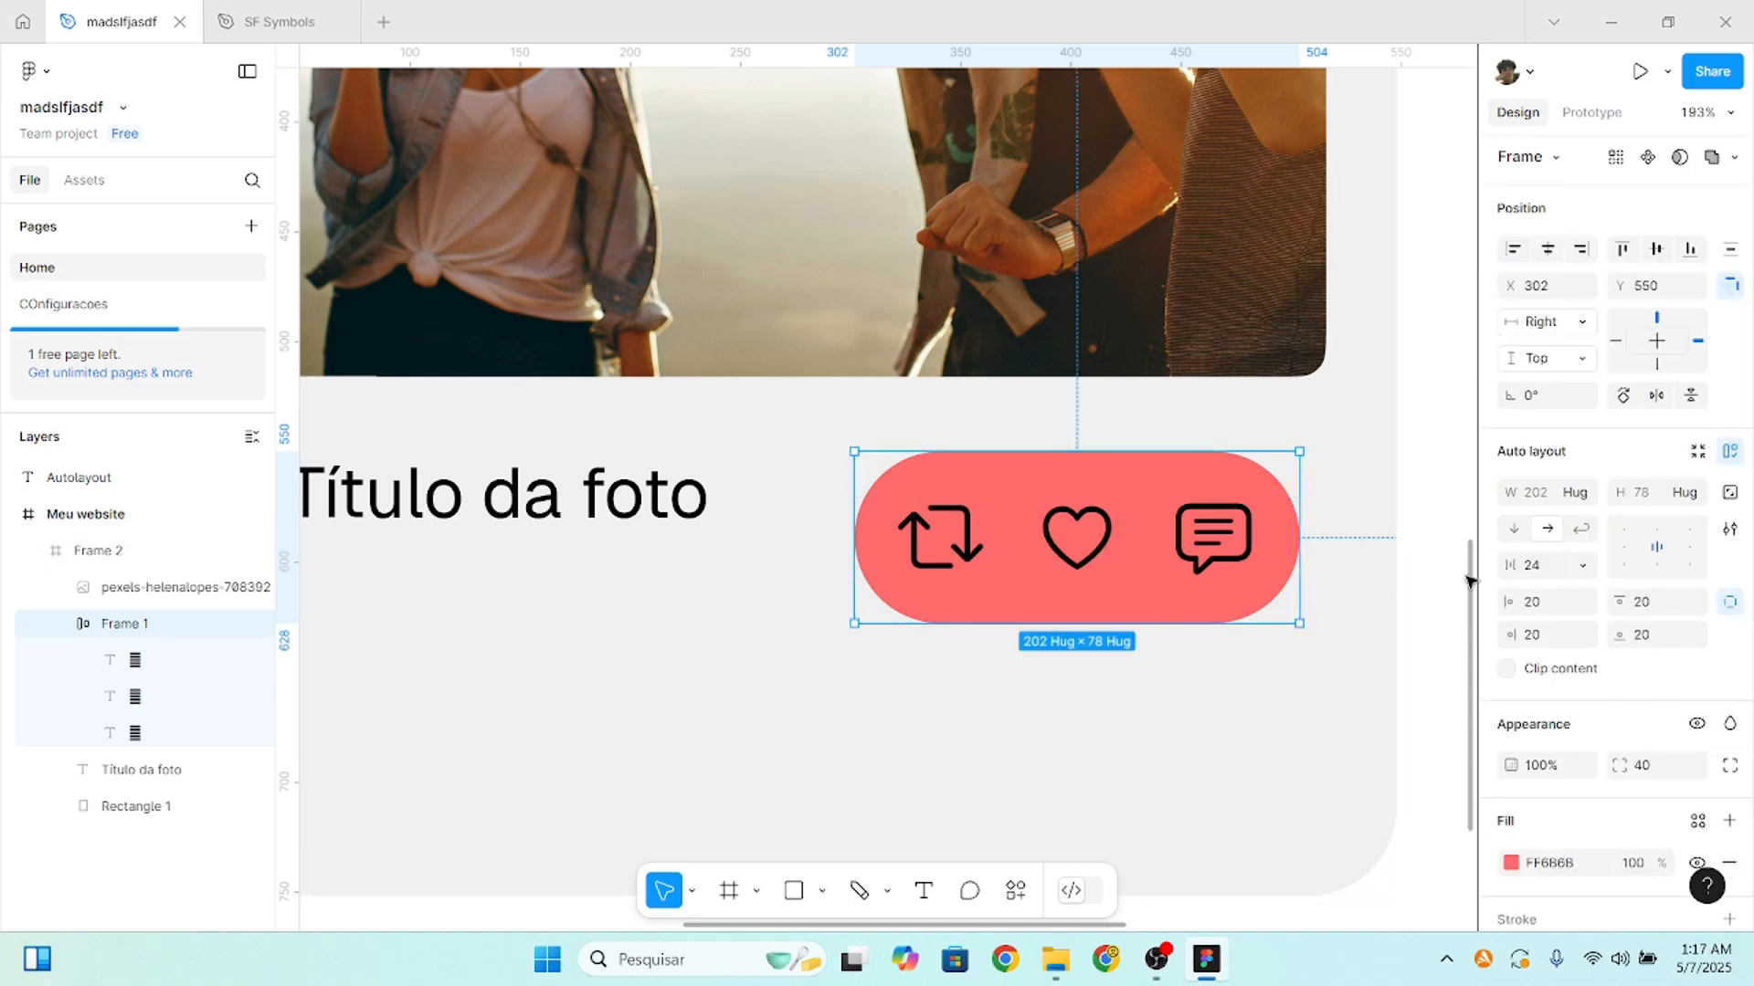
- Try a black inside stroke of 1 and a drop shadow on the icon frame, and remove both
{"action": "scroll", "coordinate": [1562, 627], "scroll_direction": "down", "scroll_amount": 4}
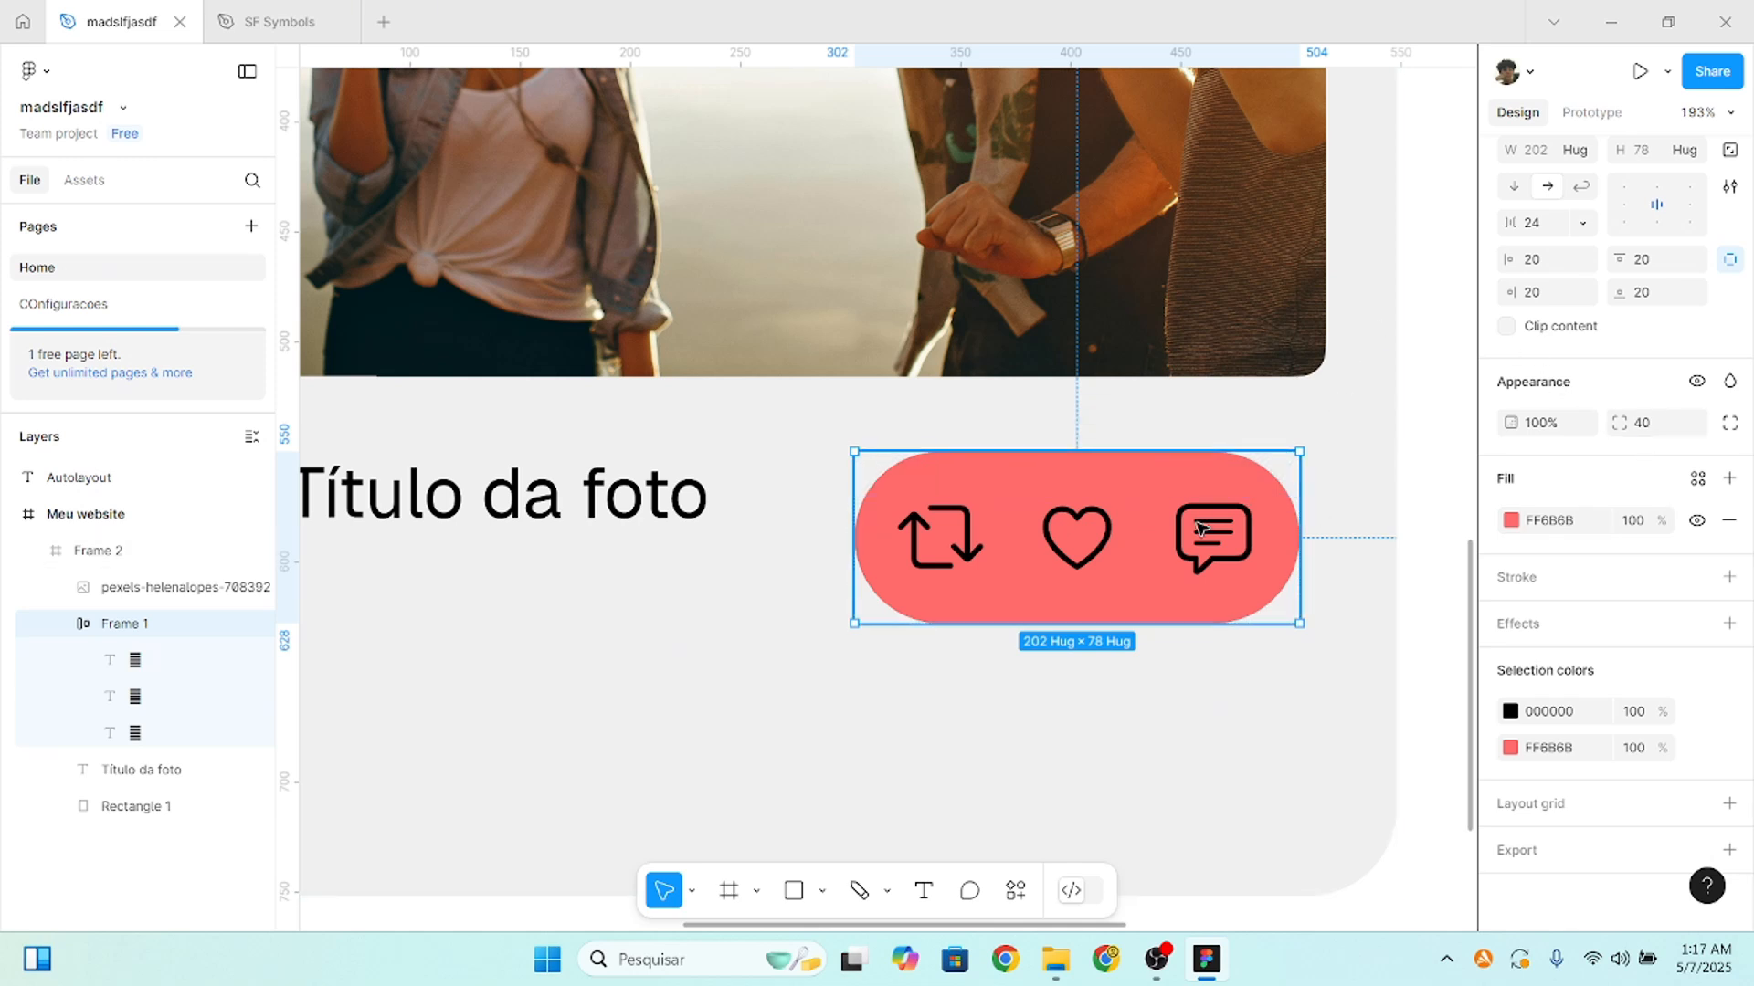
{"action": "left_click", "coordinate": [1729, 577]}
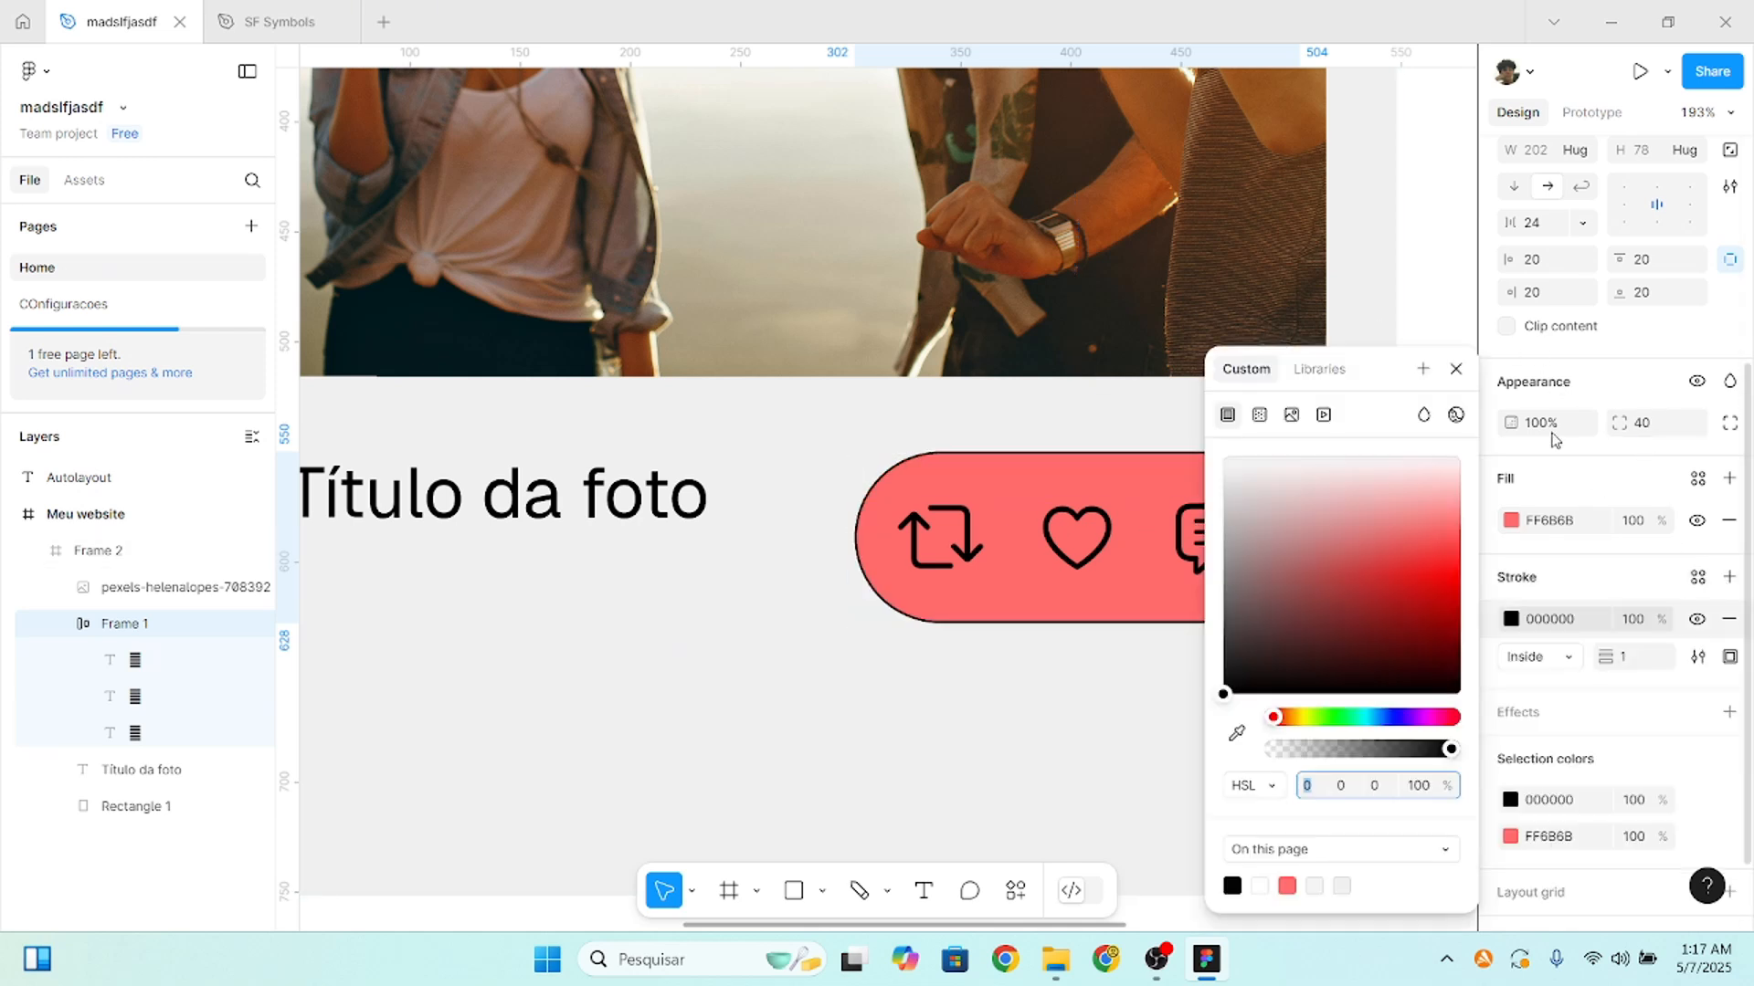
{"action": "left_click", "coordinate": [1456, 368]}
{"action": "left_click", "coordinate": [1729, 711]}
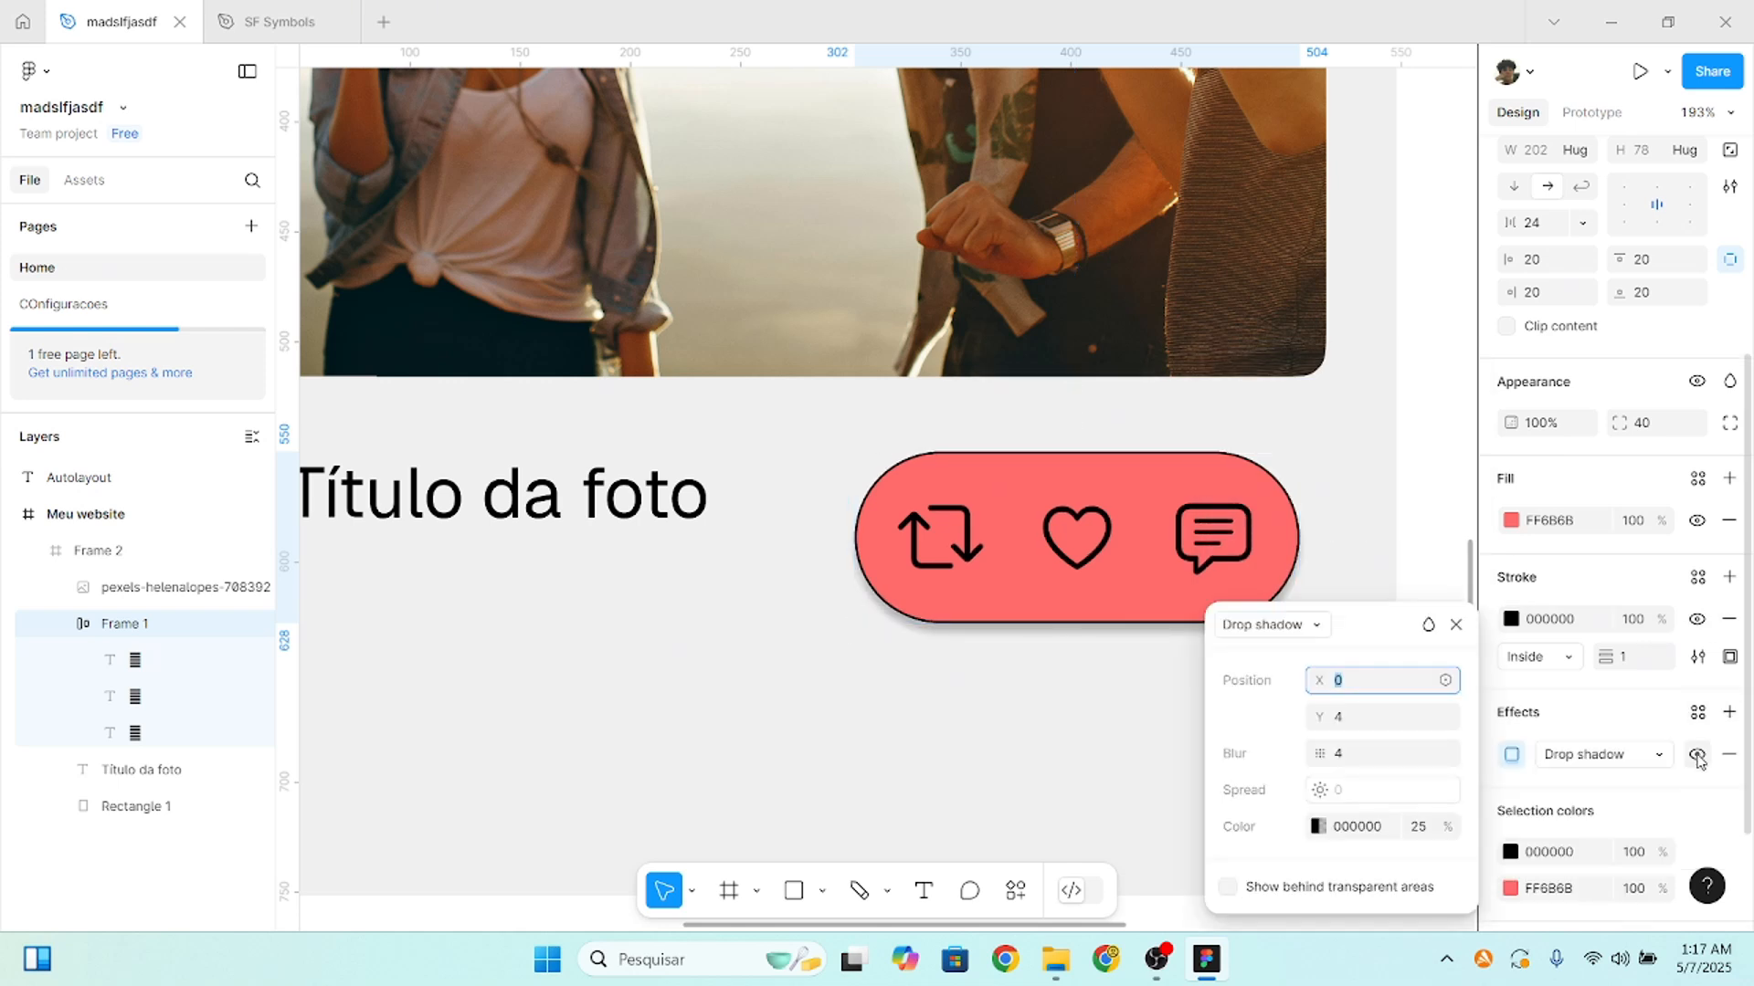
{"action": "left_click", "coordinate": [1697, 754]}
{"action": "left_click", "coordinate": [1729, 754]}
{"action": "left_click", "coordinate": [1729, 619]}
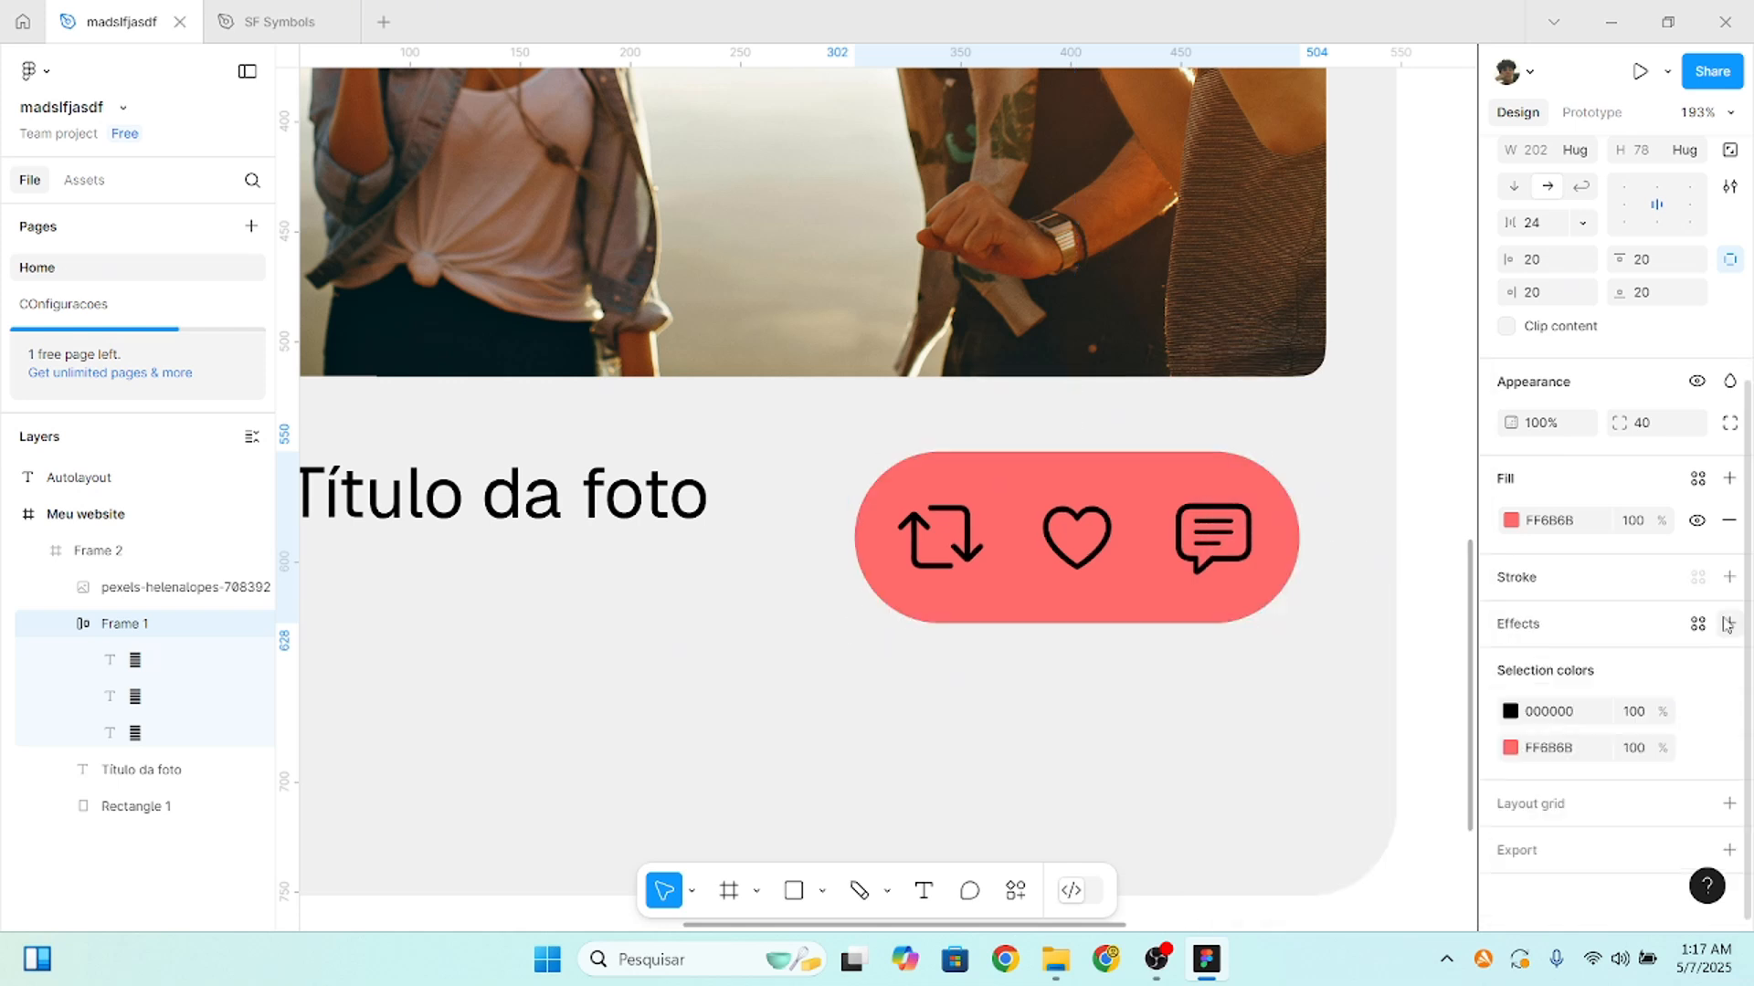
{"action": "scroll", "coordinate": [1498, 623], "scroll_direction": "up", "scroll_amount": 3}
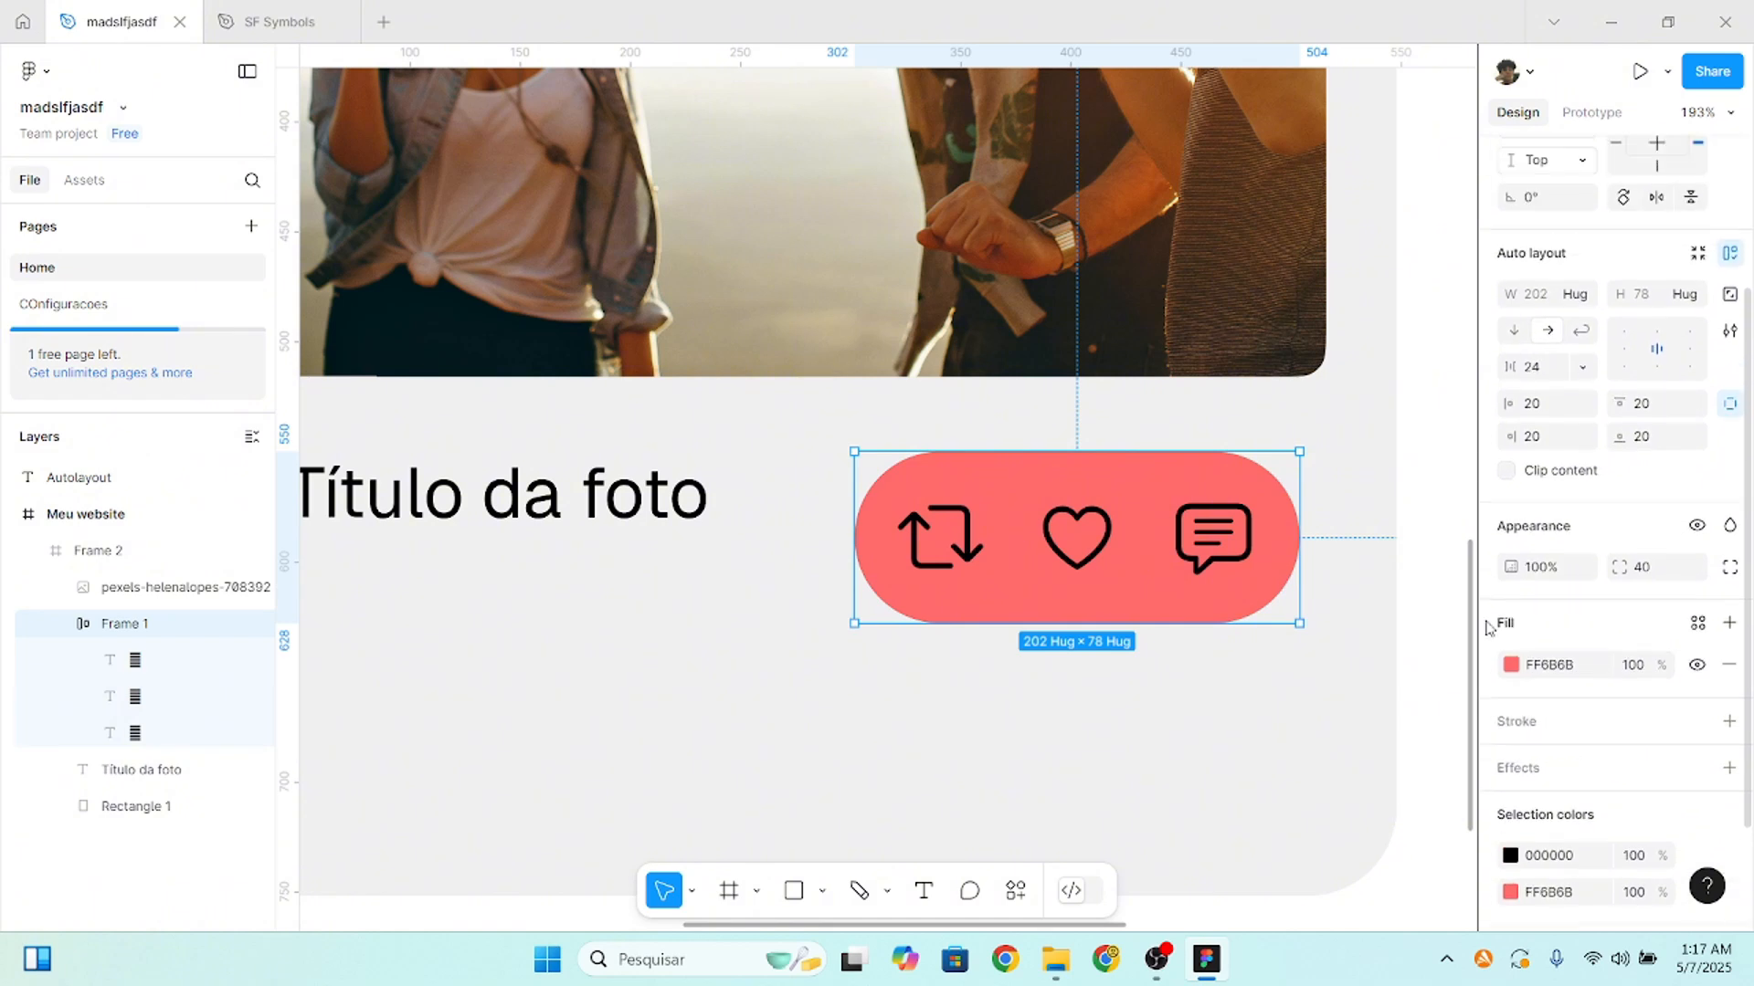
- Duplicate the comment icon four times inside the icon frame and select the frame
{"action": "scroll", "coordinate": [1489, 627], "scroll_direction": "up", "scroll_amount": 1}
{"action": "scroll", "coordinate": [1605, 606], "scroll_direction": "up", "scroll_amount": 1}
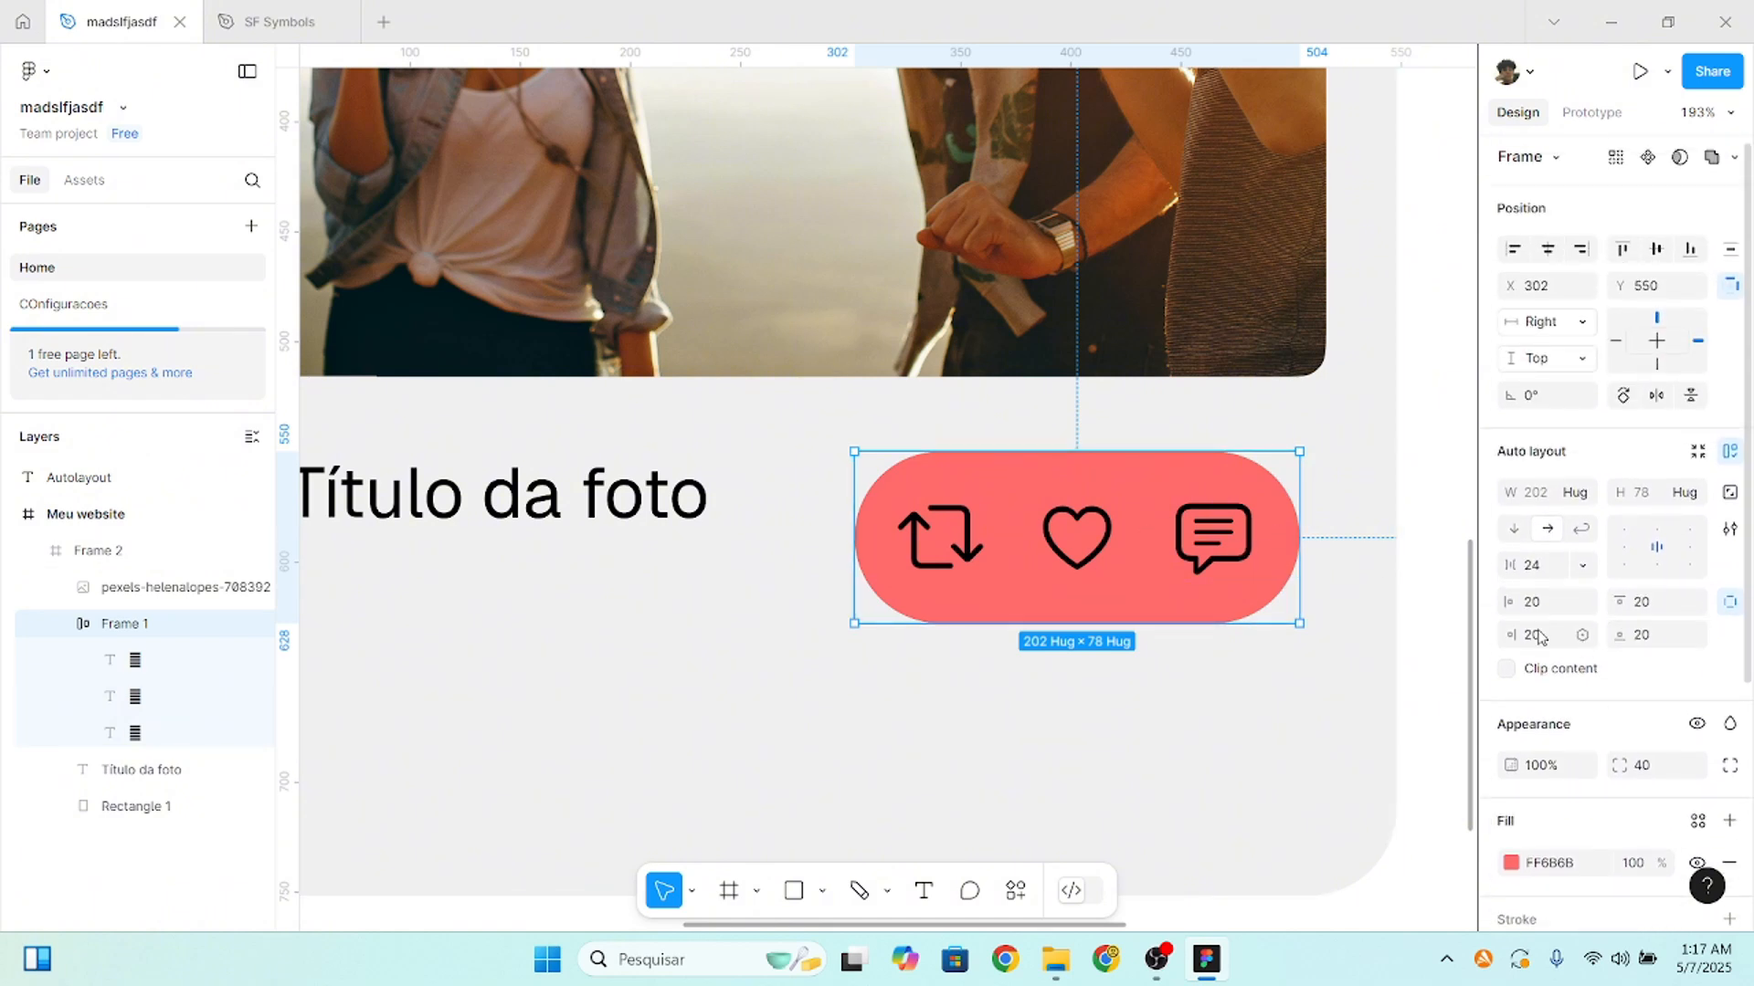
{"action": "left_click", "coordinate": [1222, 553]}
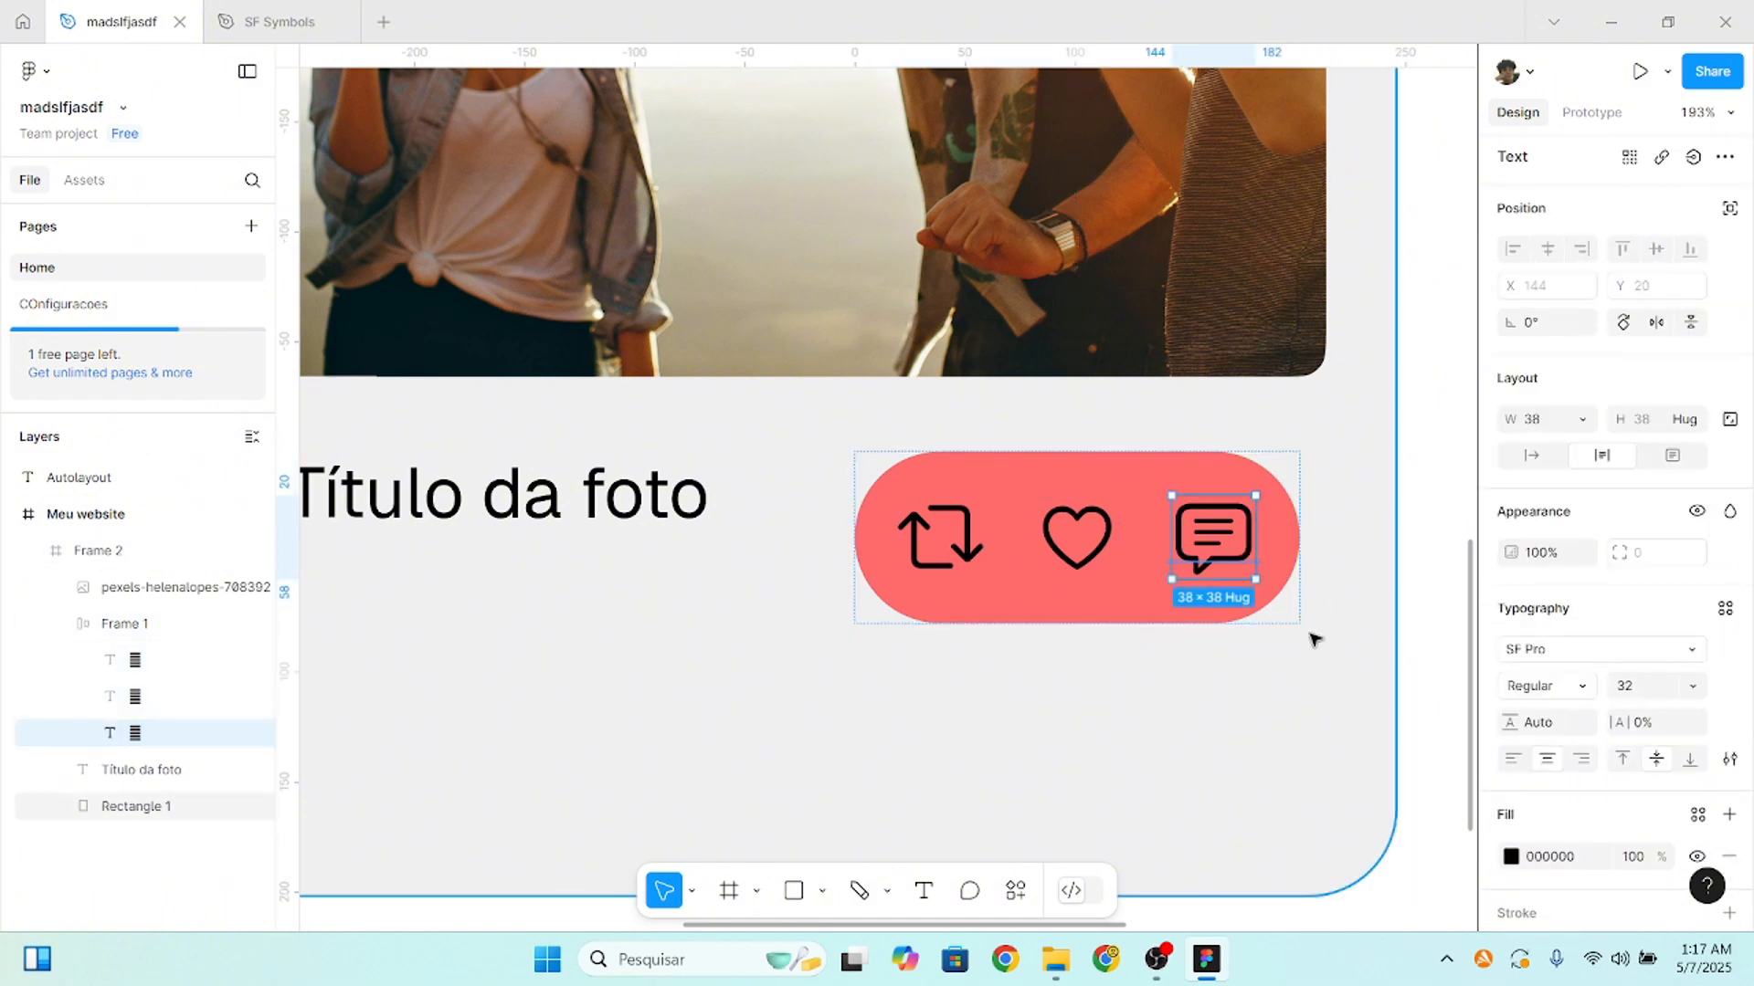
{"action": "key", "text": "ctrl+d"}
{"action": "key", "text": "ctrl+d"}
{"action": "key", "text": "ctrl+d"}
{"action": "key", "text": "ctrl+d"}
{"action": "key", "text": "Escape"}
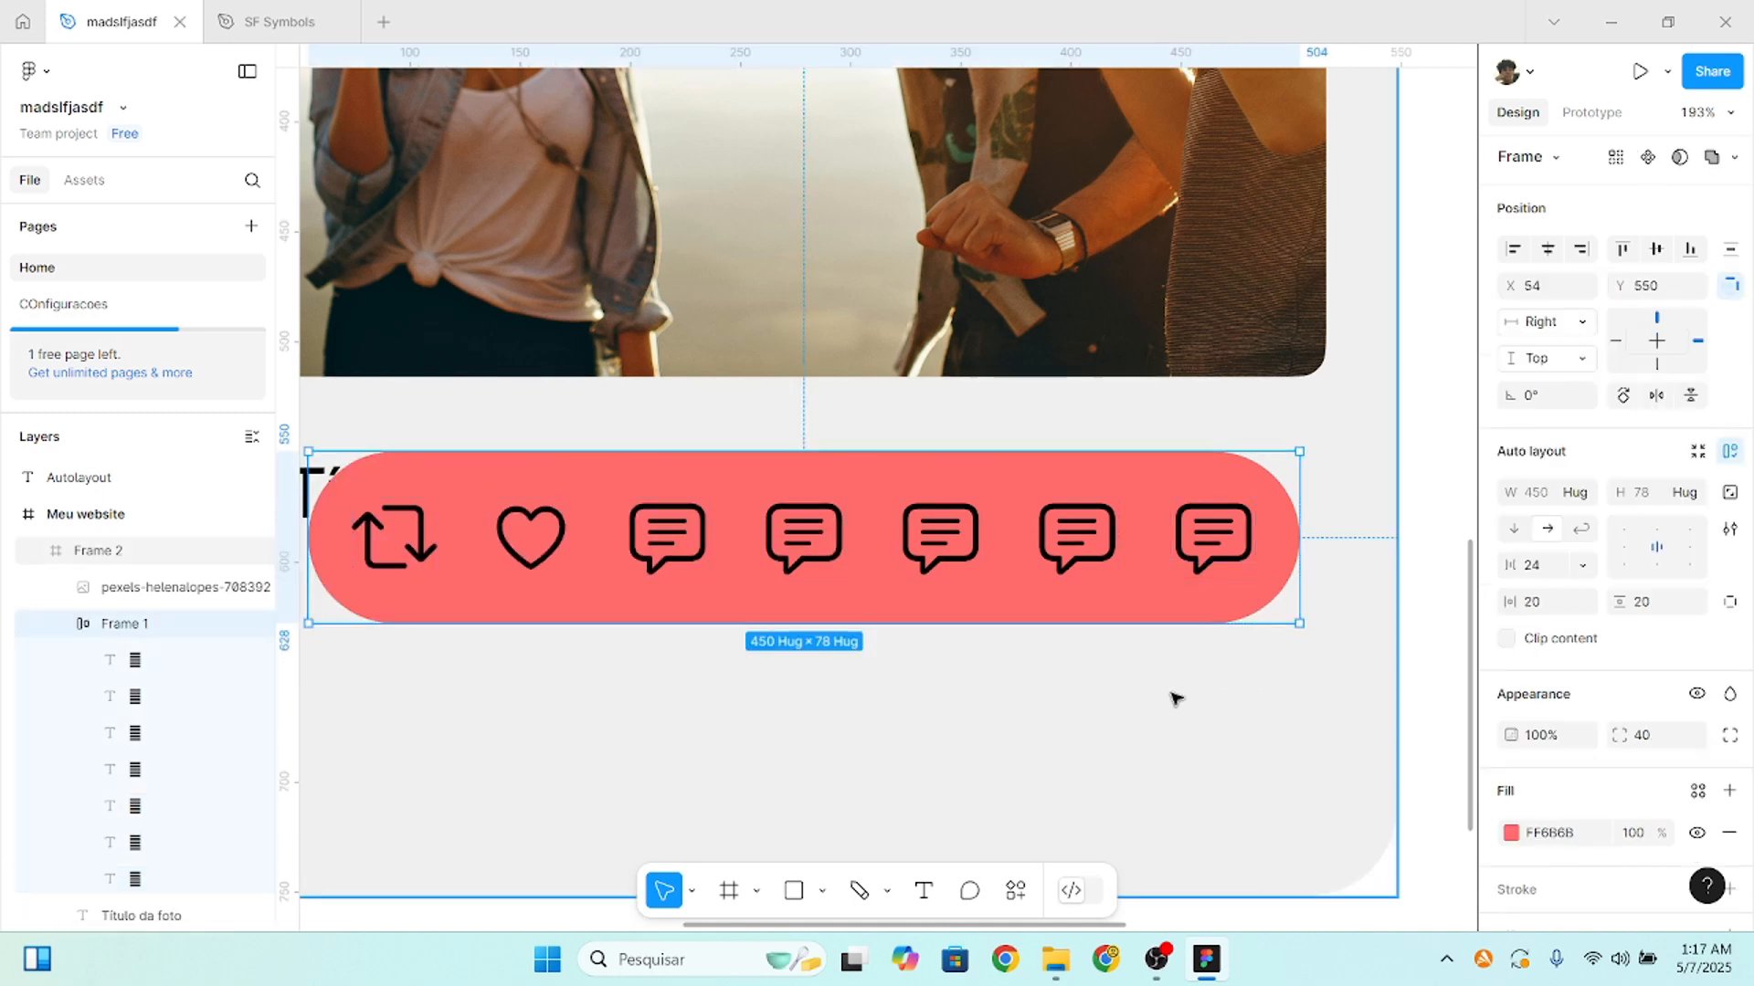
- Try vertical and horizontal flow on the icon frame, then set it to wrap with a fixed width of 450
{"action": "scroll", "coordinate": [1179, 712], "scroll_direction": "left", "scroll_amount": 3}
{"action": "left_click", "coordinate": [1516, 529]}
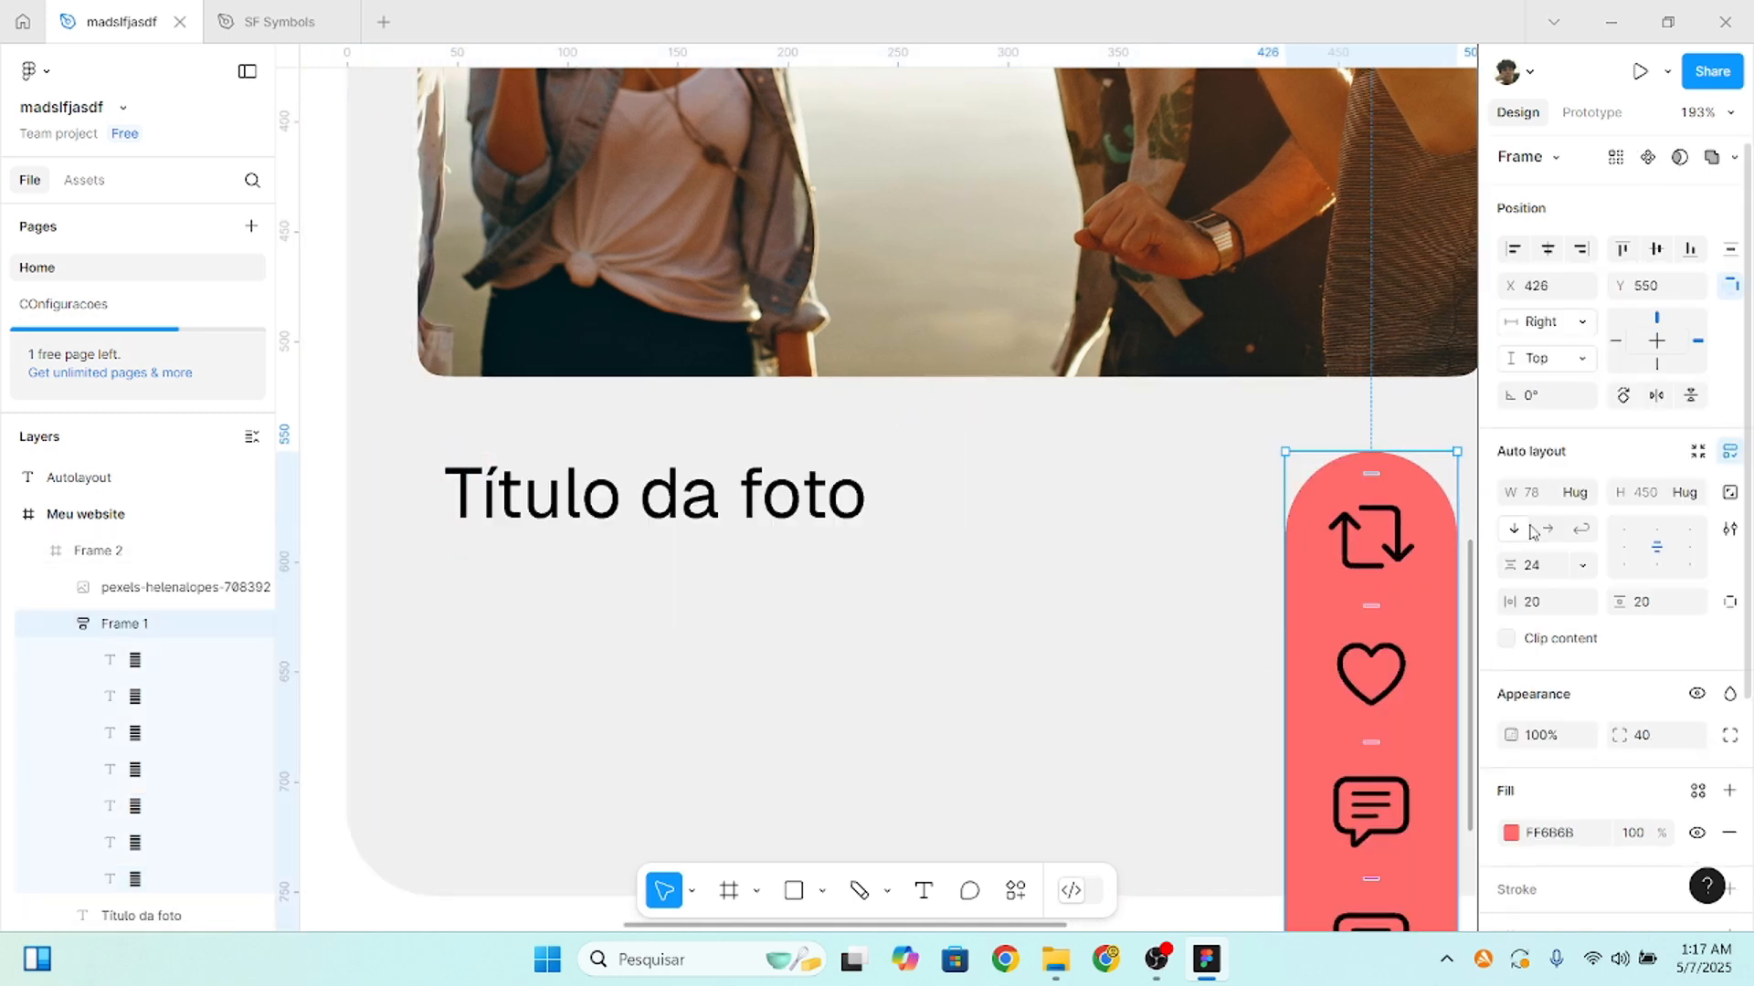
{"action": "left_click", "coordinate": [1549, 531]}
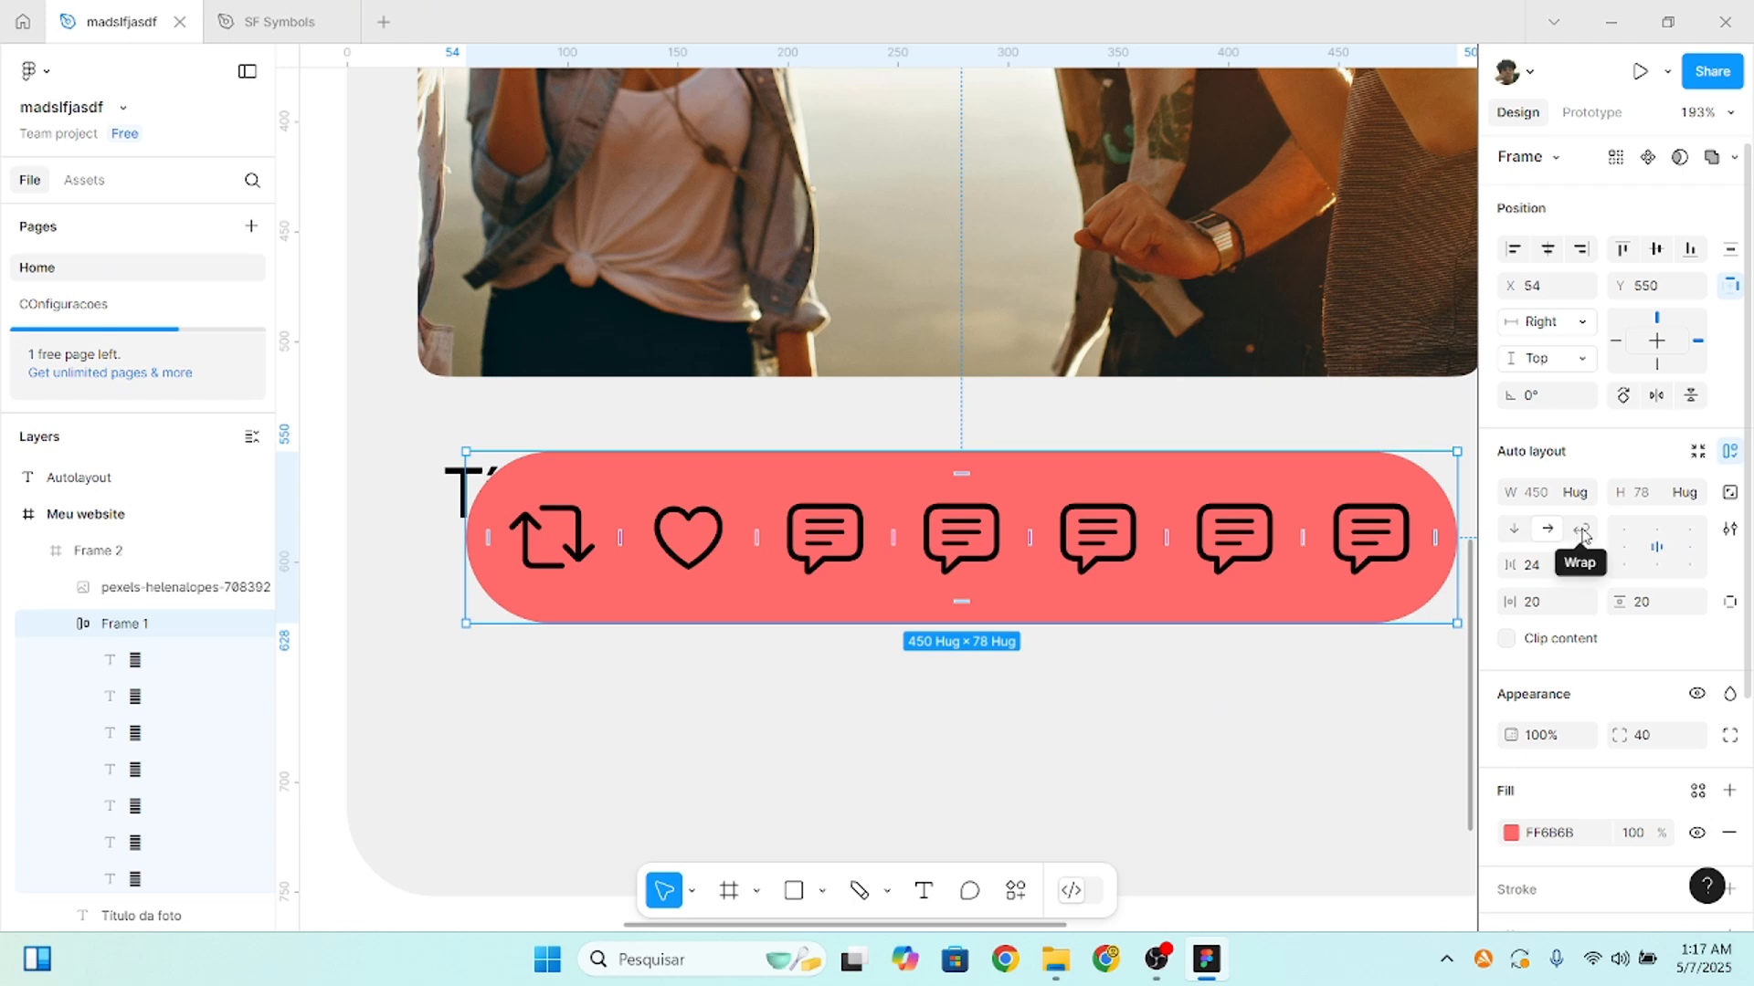
{"action": "left_click", "coordinate": [1583, 534]}
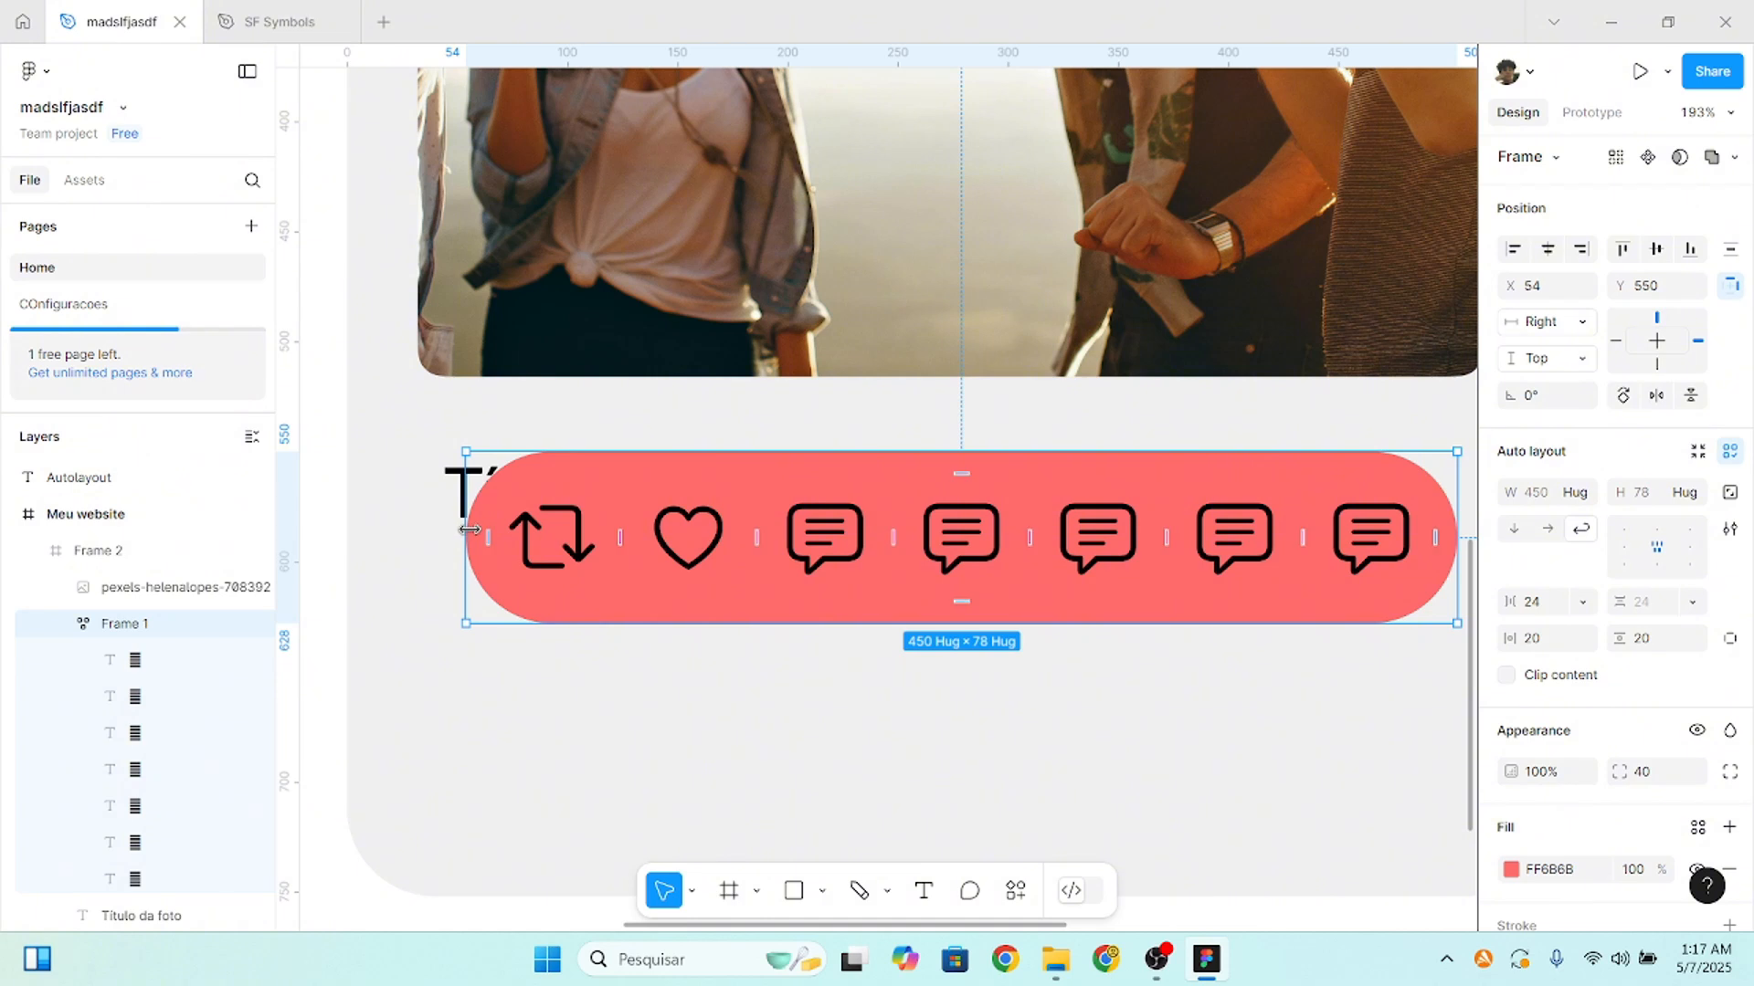
{"action": "left_click", "coordinate": [1585, 495]}
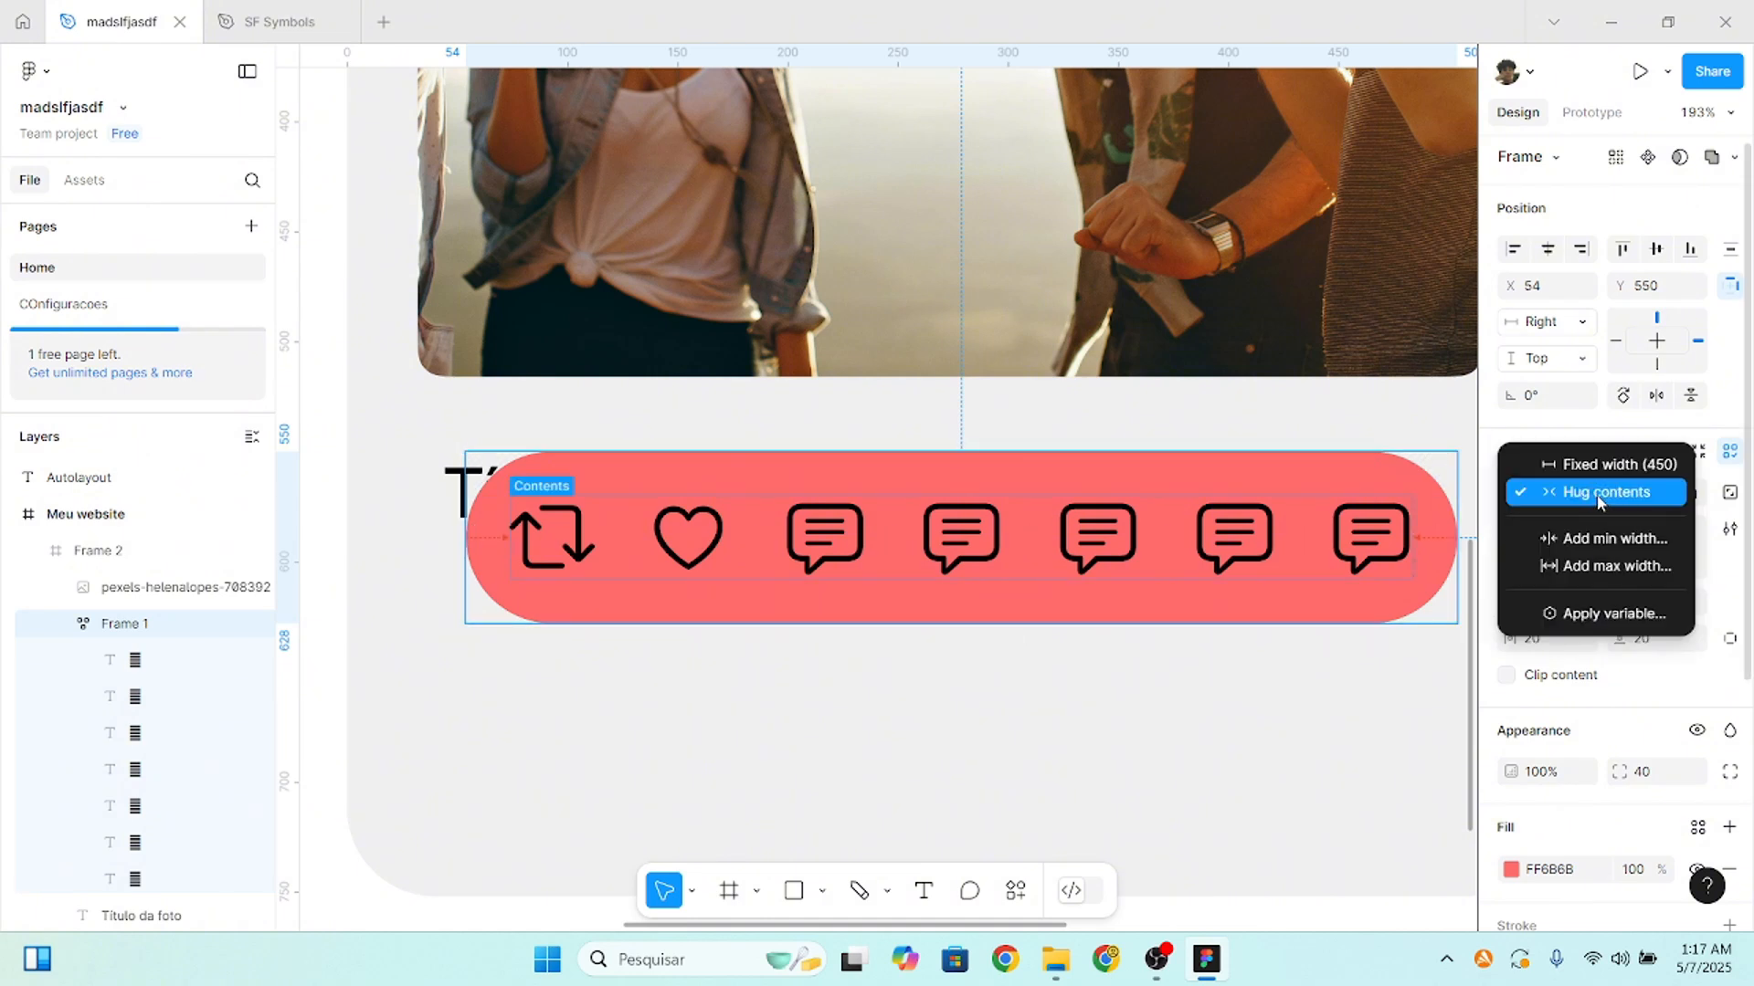
{"action": "left_click", "coordinate": [1425, 490]}
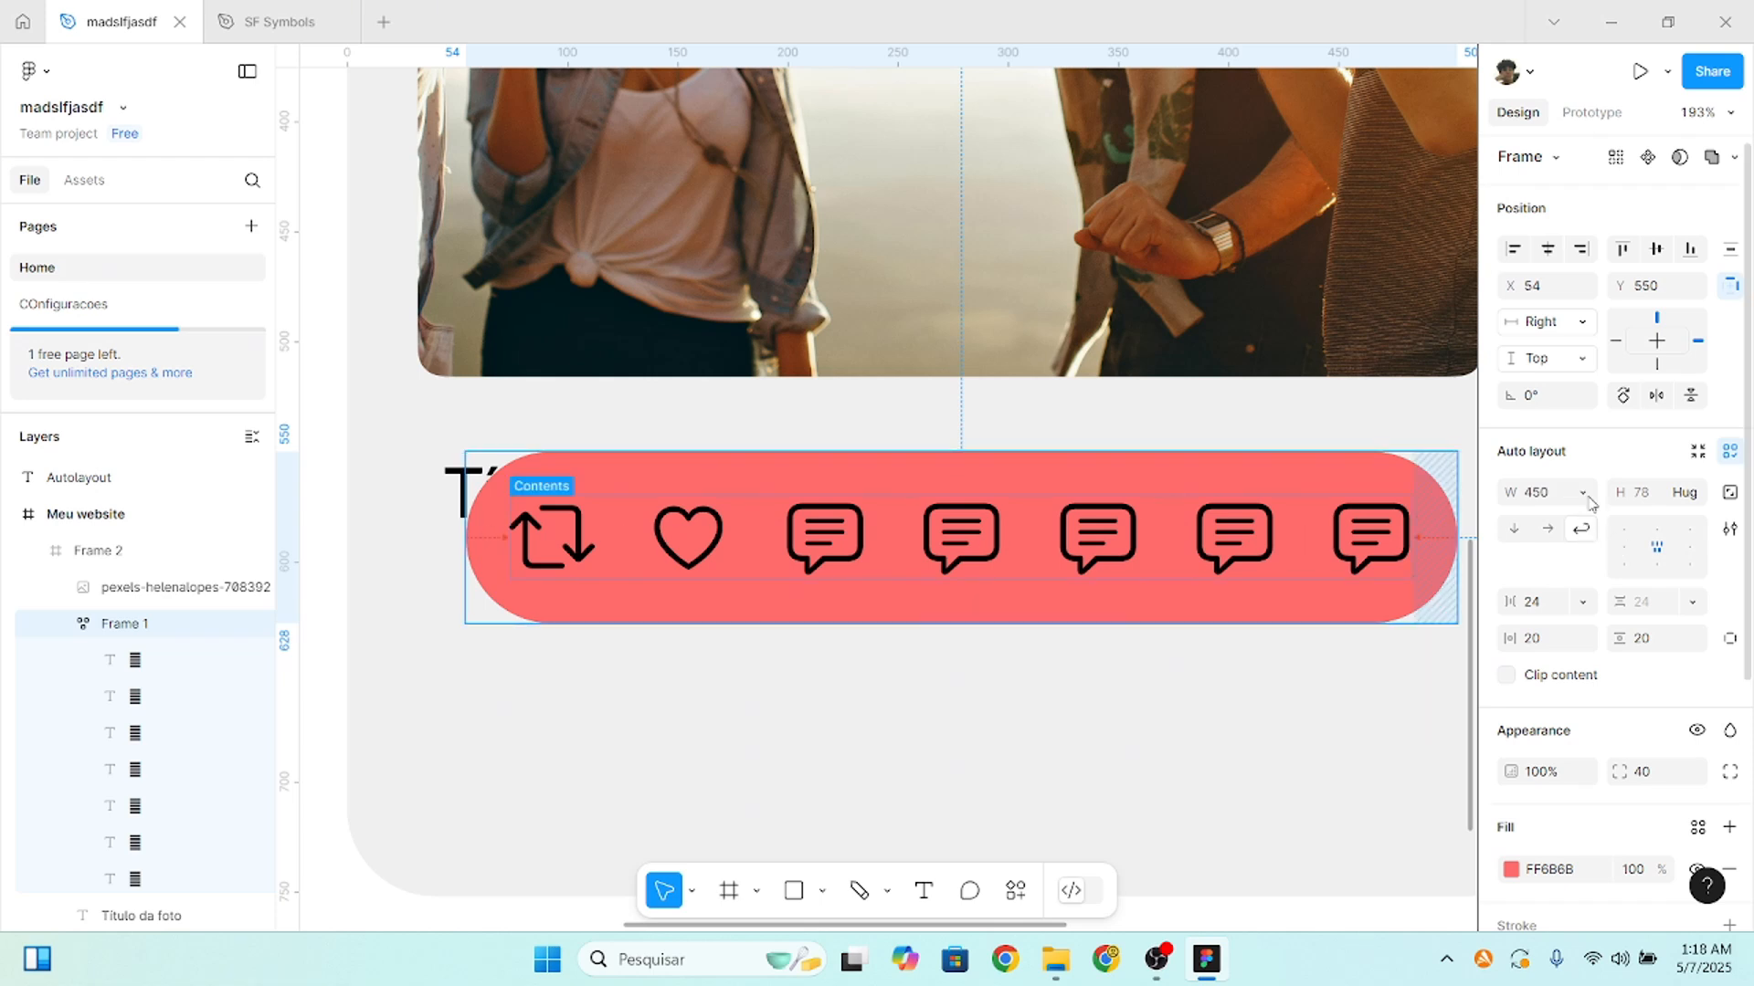
- Resize the wrapping icon frame to about 321 wide and 187 high so the icons flow onto two rows
{"action": "left_click_drag", "start_coordinate": [464, 533], "coordinate": [752, 630]}
{"action": "scroll", "coordinate": [900, 574], "scroll_direction": "down", "scroll_amount": 1}
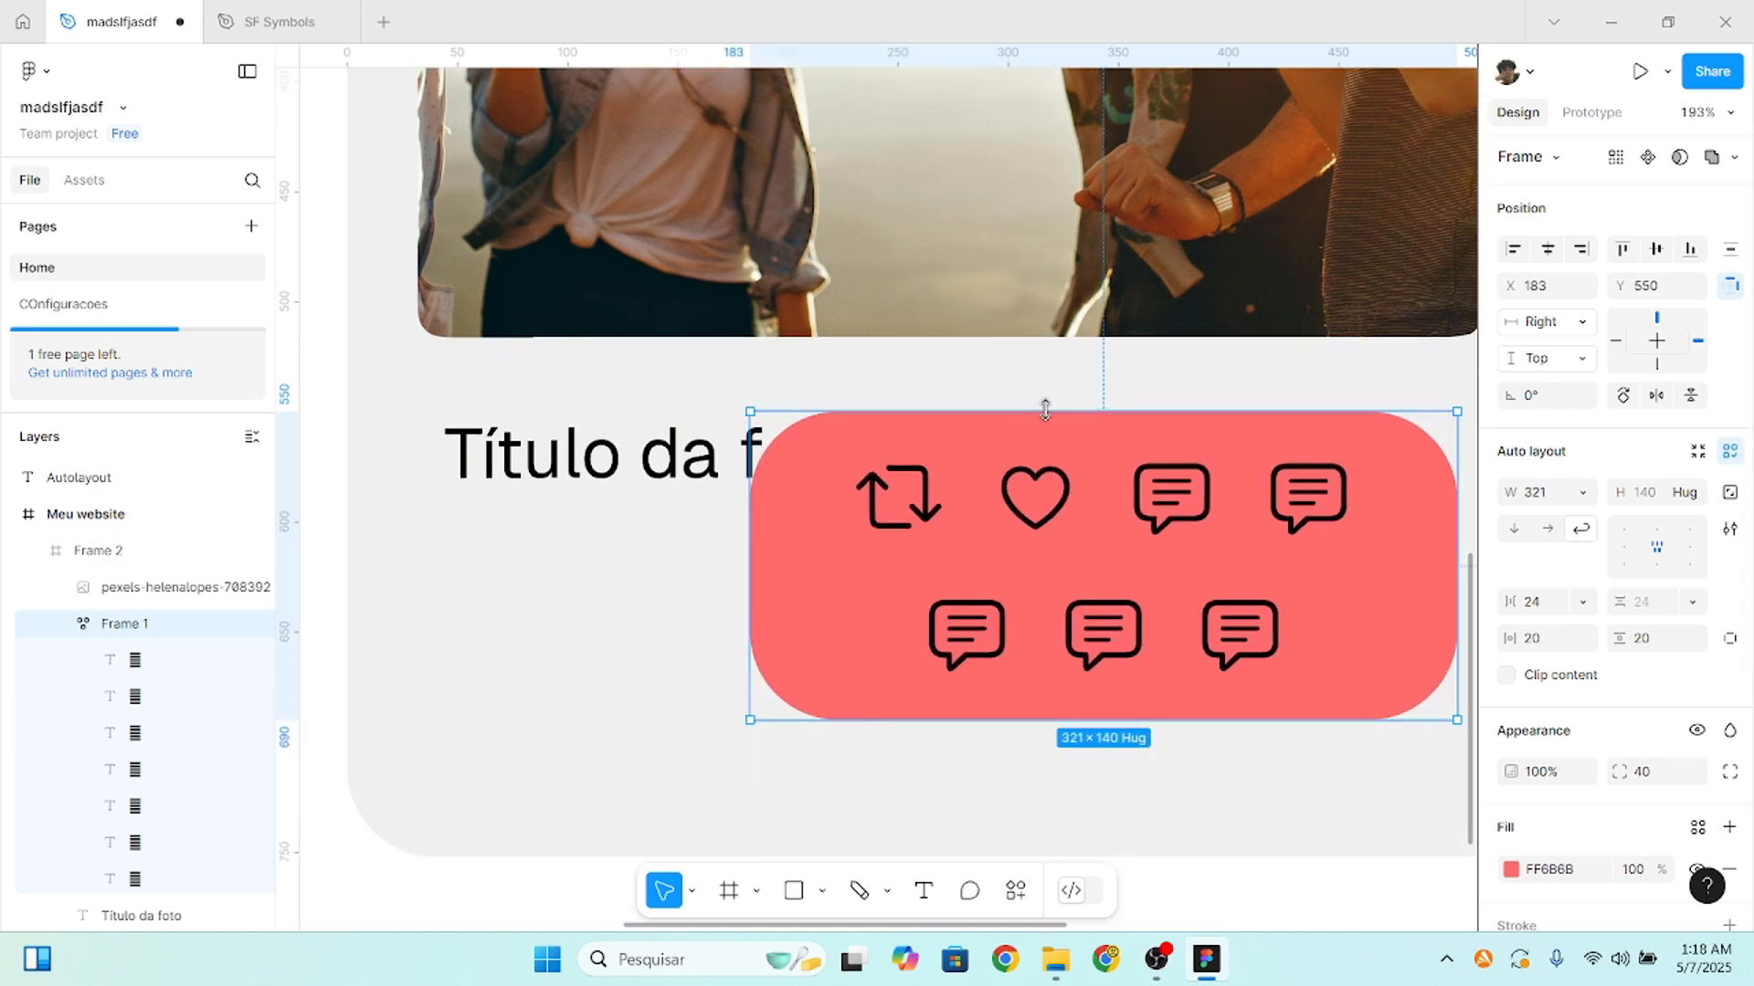
{"action": "left_click_drag", "start_coordinate": [1041, 408], "coordinate": [1070, 308]}
{"action": "left_click_drag", "start_coordinate": [1333, 572], "coordinate": [1306, 685]}
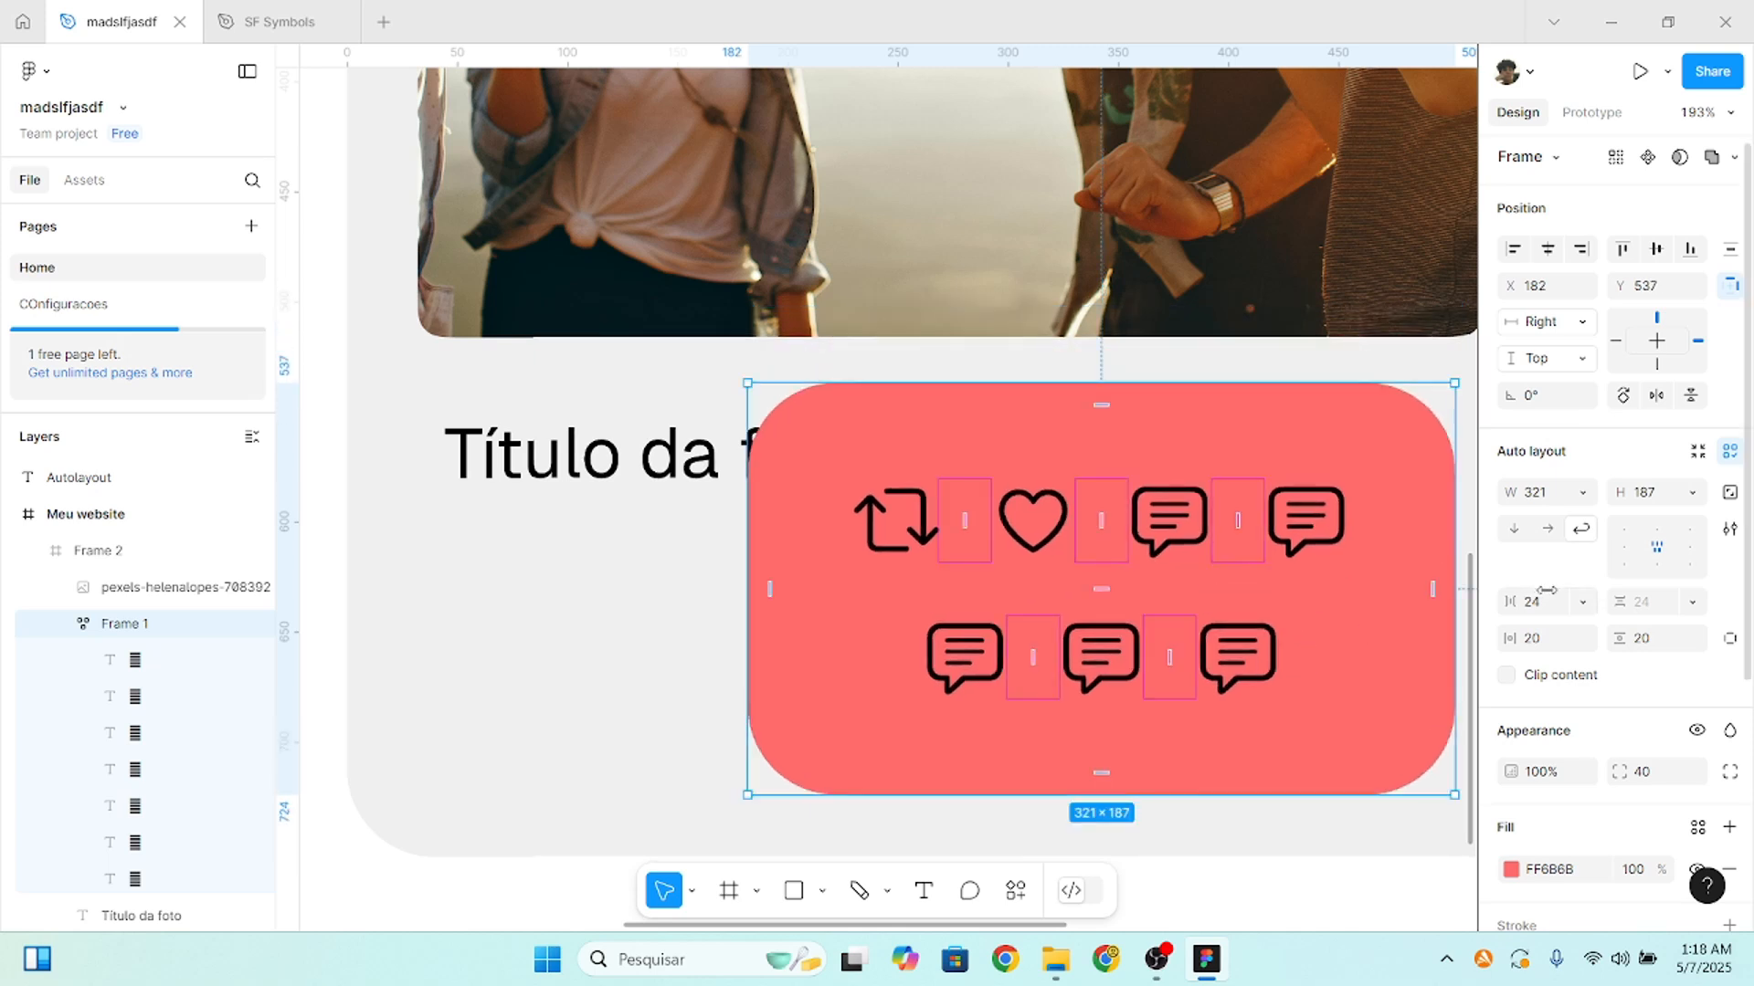
- Try right, bottom and left content alignments on the wrapped icons and return them to the centre
{"action": "left_click", "coordinate": [1658, 533]}
{"action": "left_click", "coordinate": [1691, 535]}
{"action": "left_click", "coordinate": [1690, 549]}
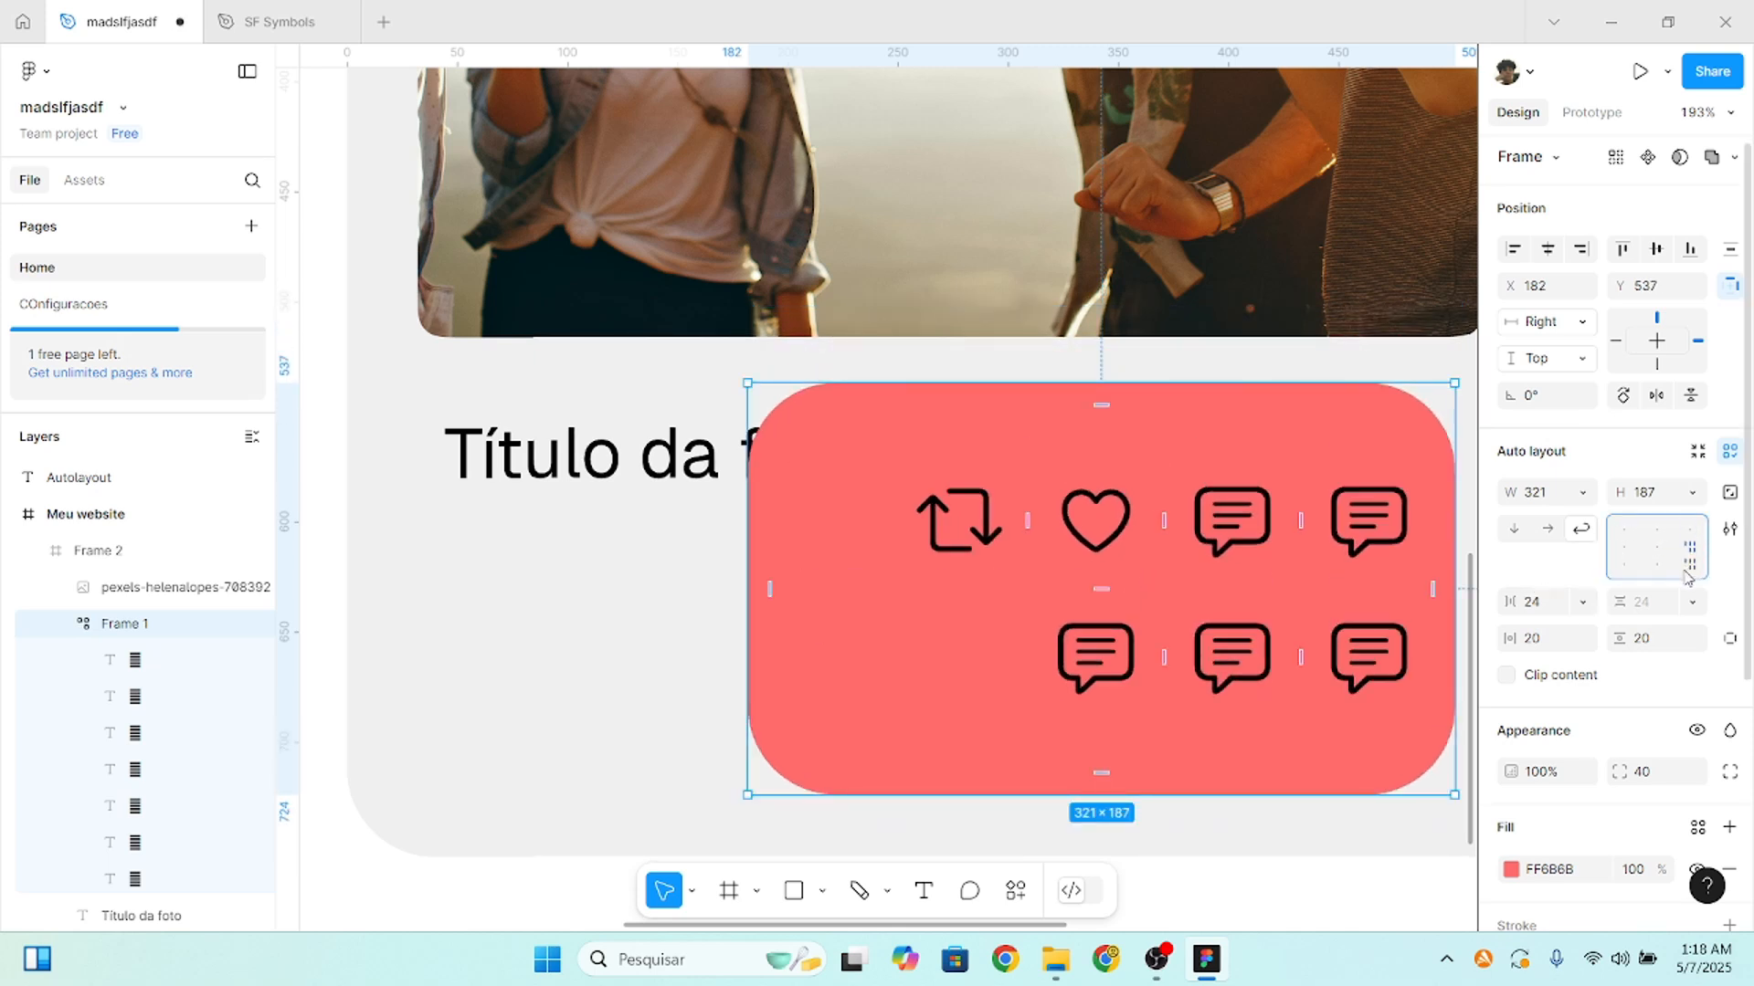
{"action": "left_click", "coordinate": [1691, 565]}
{"action": "left_click", "coordinate": [1656, 565]}
{"action": "left_click", "coordinate": [1623, 564]}
{"action": "left_click", "coordinate": [1623, 548]}
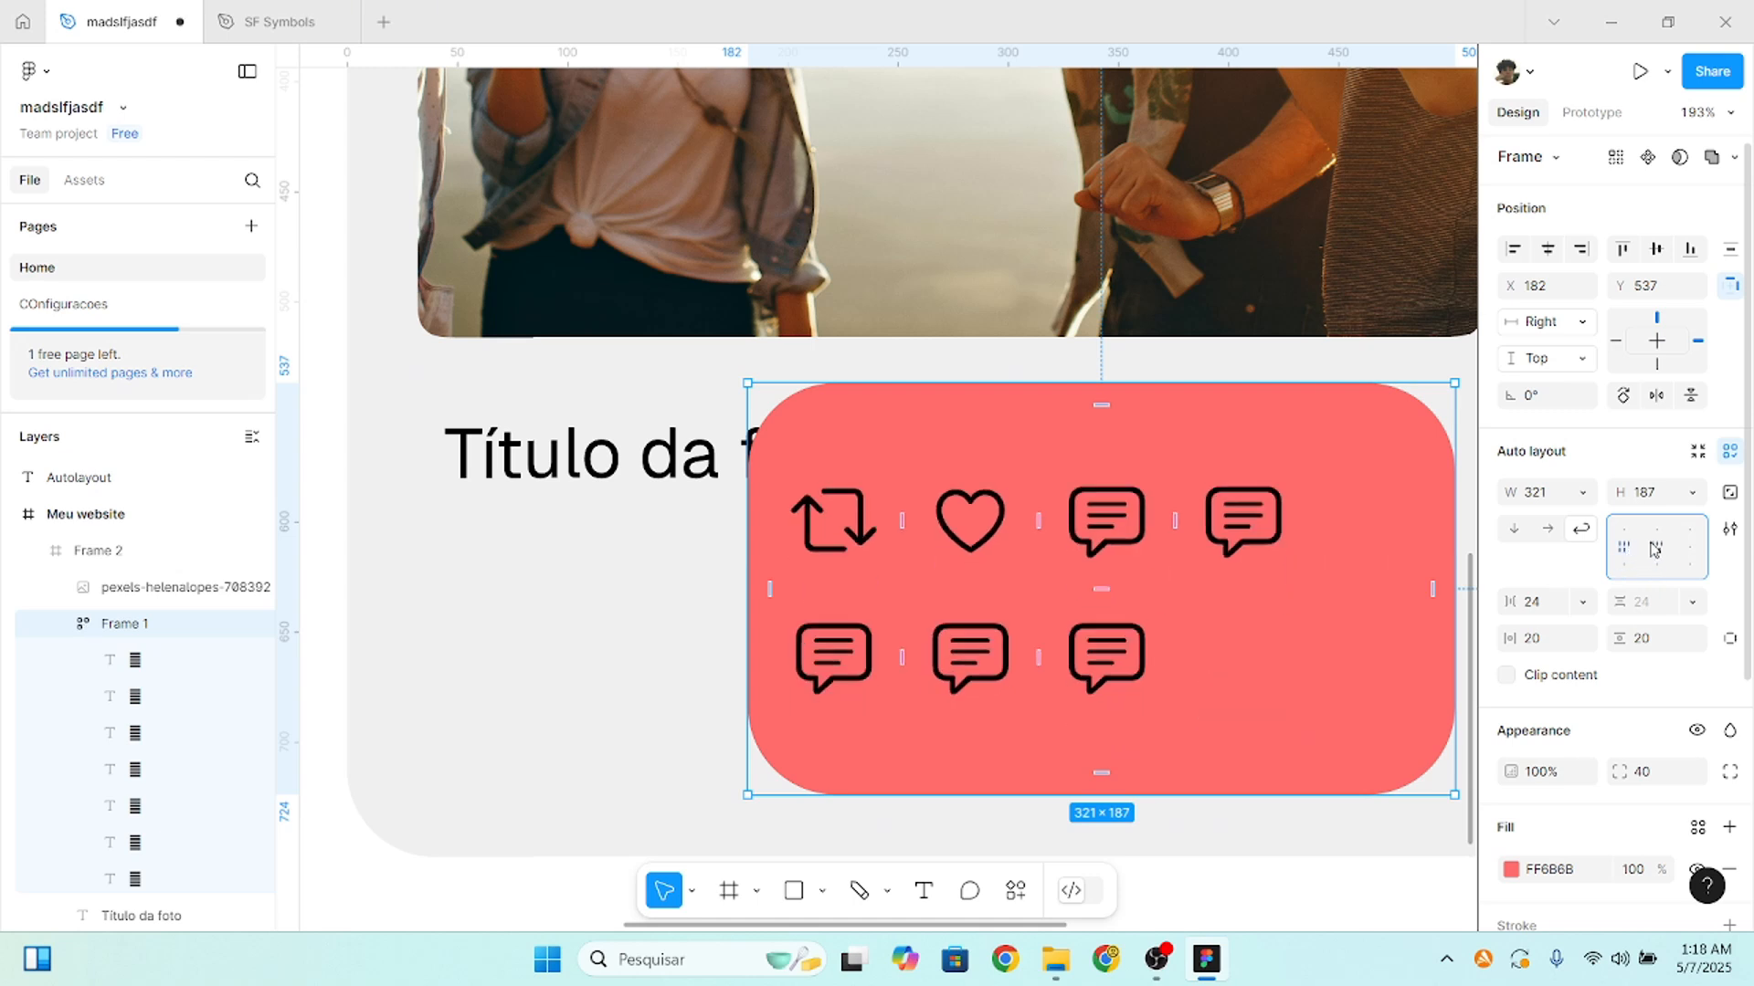
{"action": "left_click", "coordinate": [1658, 548]}
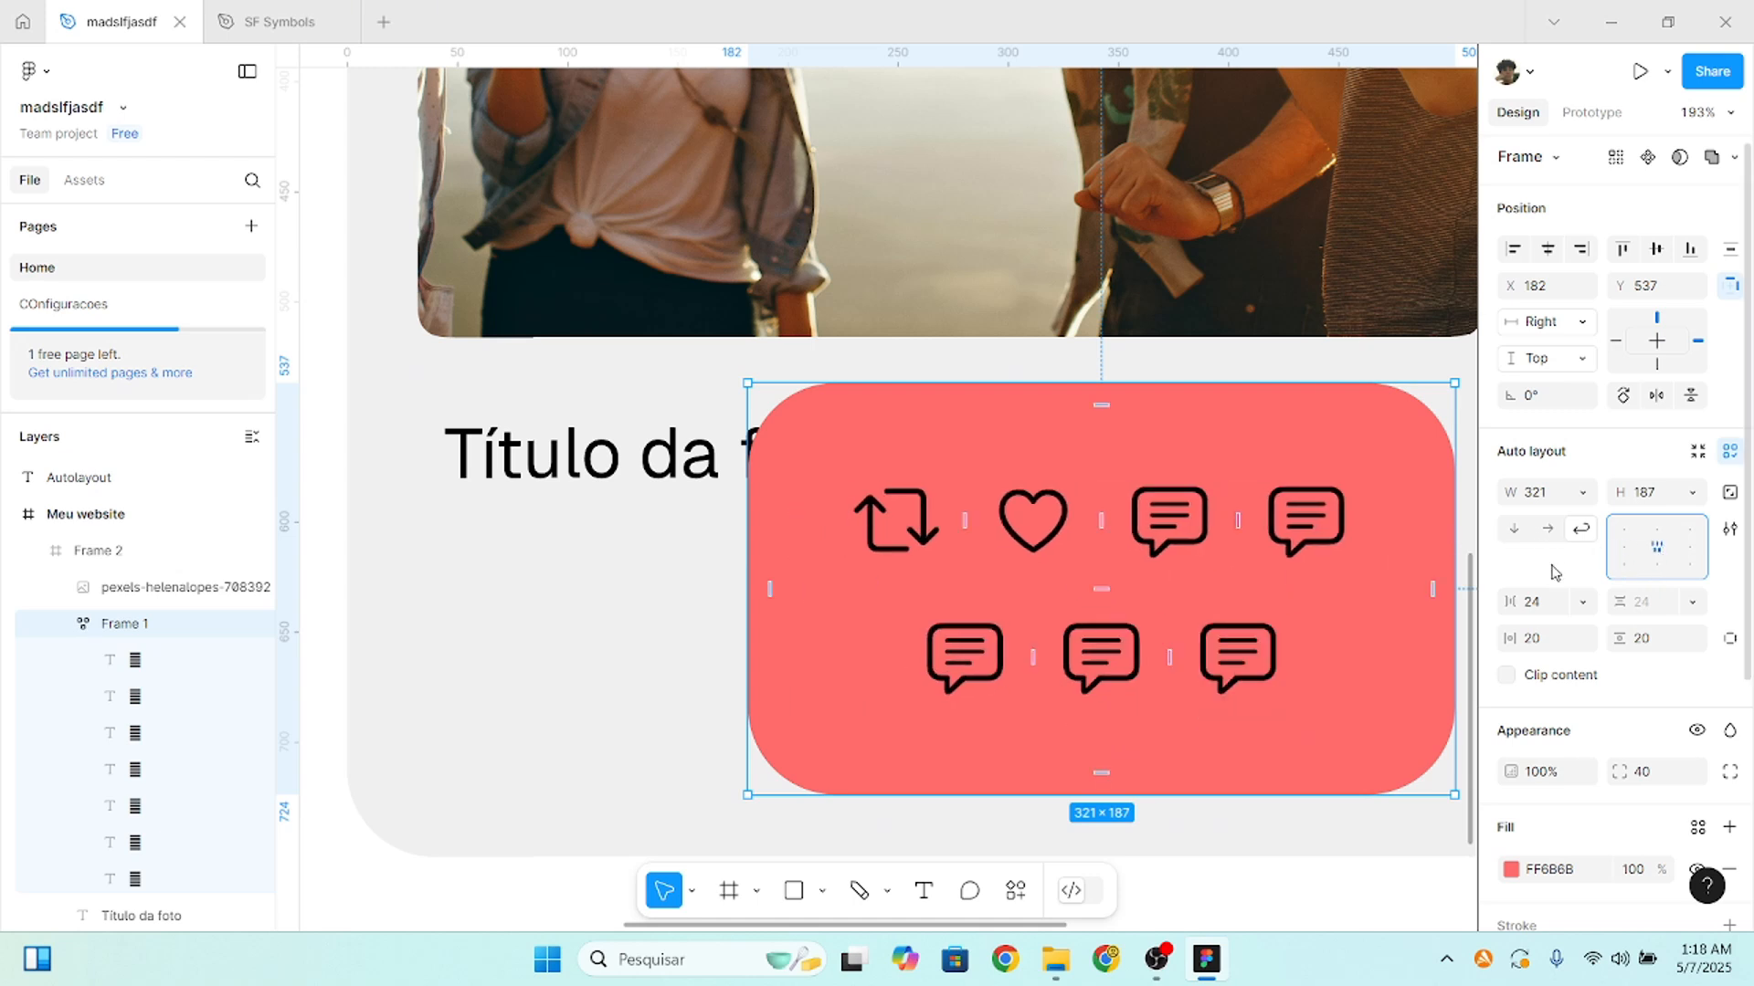
- Set the horizontal gap between the wrapped icons to 34 and the vertical gap to 54
{"action": "left_click", "coordinate": [1544, 601]}
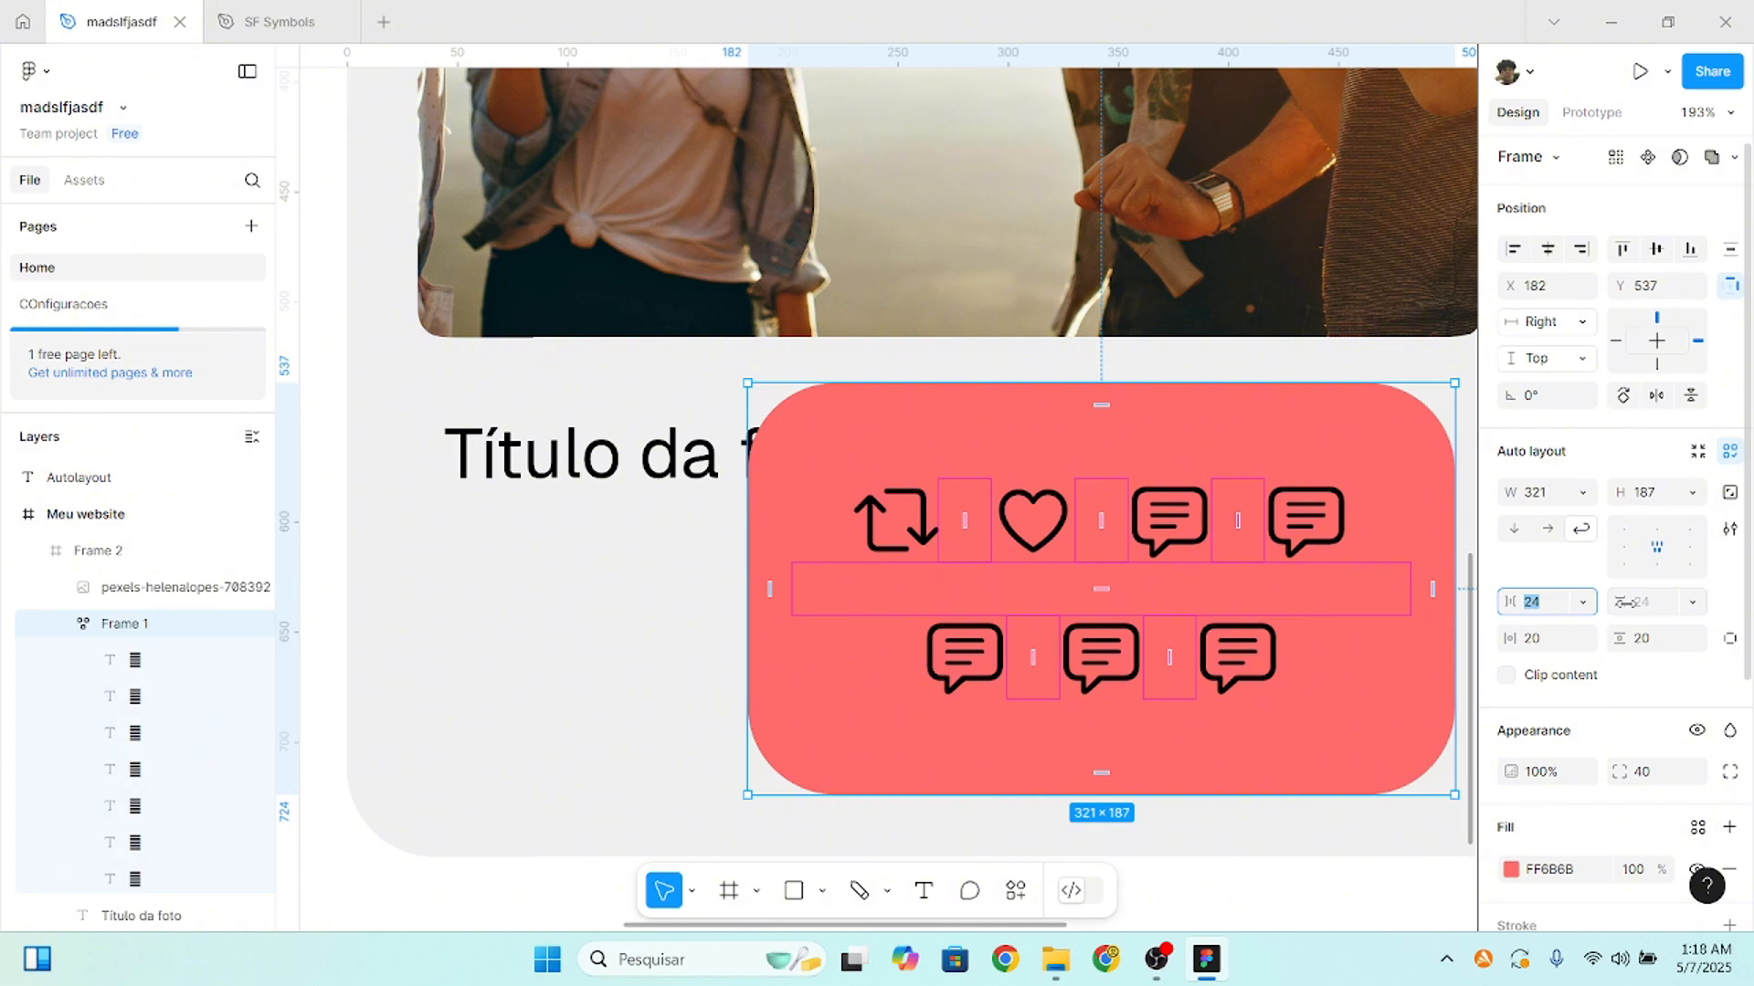
{"action": "key", "text": "shift+Up"}
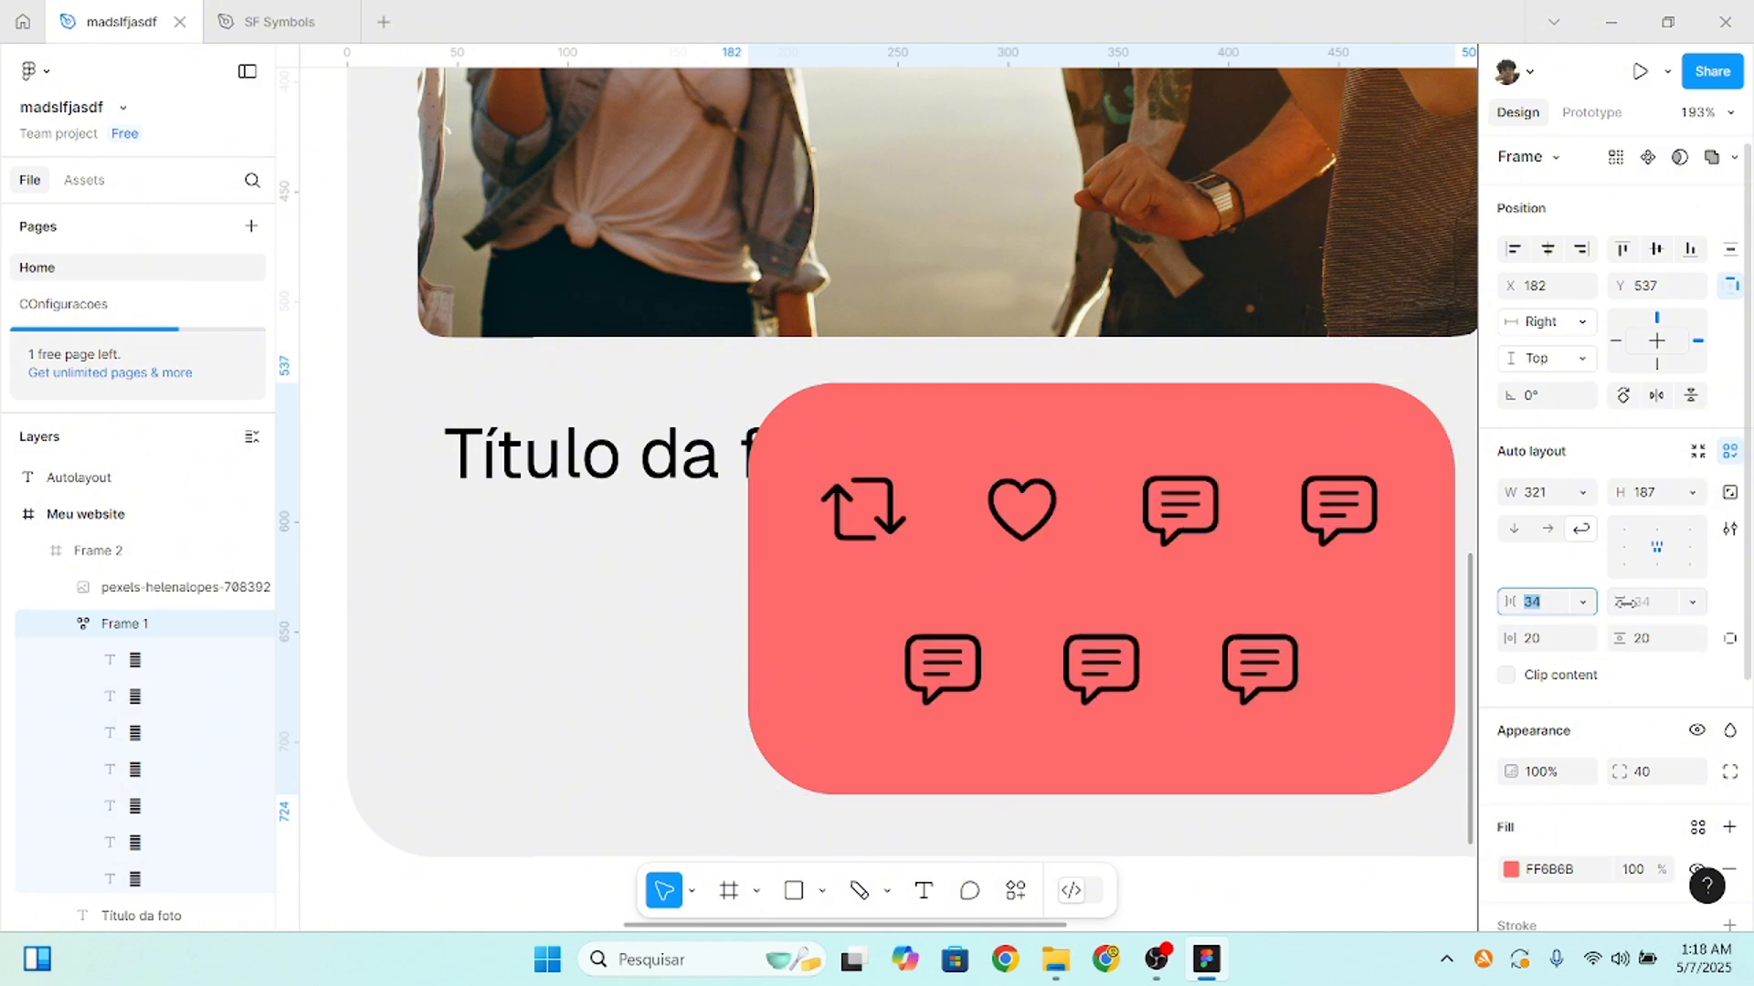
{"action": "left_click", "coordinate": [1624, 603]}
{"action": "key", "text": "shift+Up"}
{"action": "key", "text": "shift+Up"}
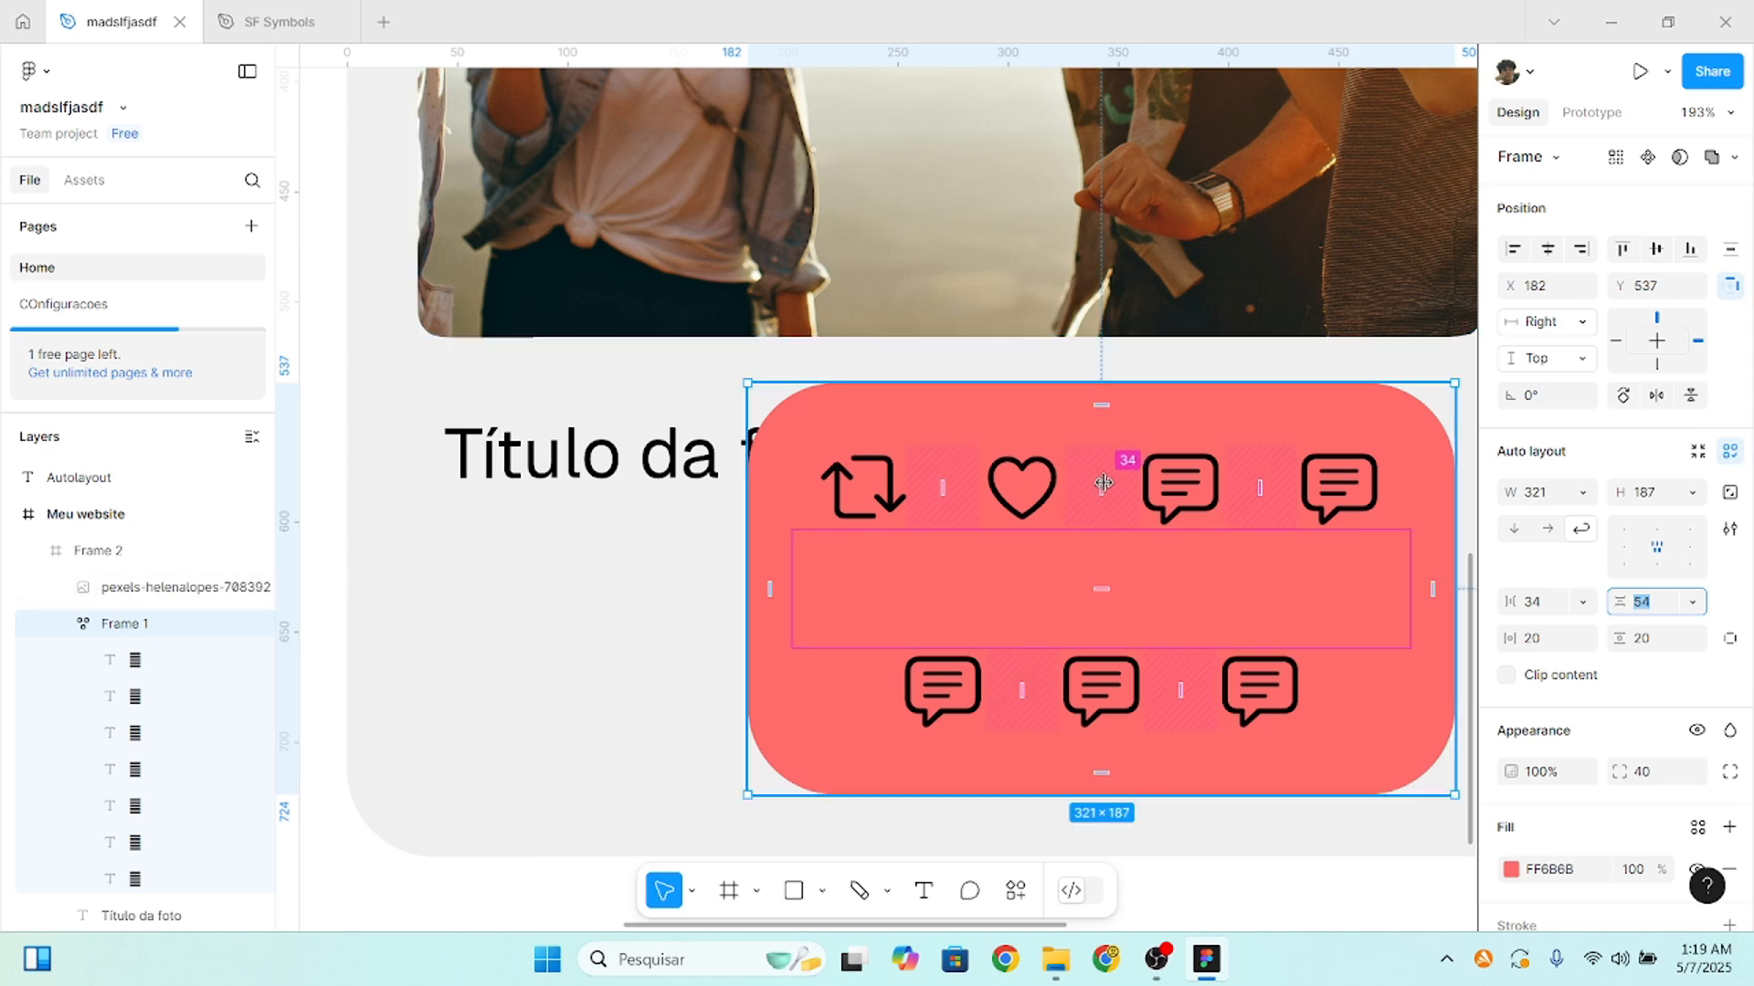
- Check the icon frame's horizontal padding and its width sizing options, keeping the fixed width
{"action": "left_click", "coordinate": [1544, 638]}
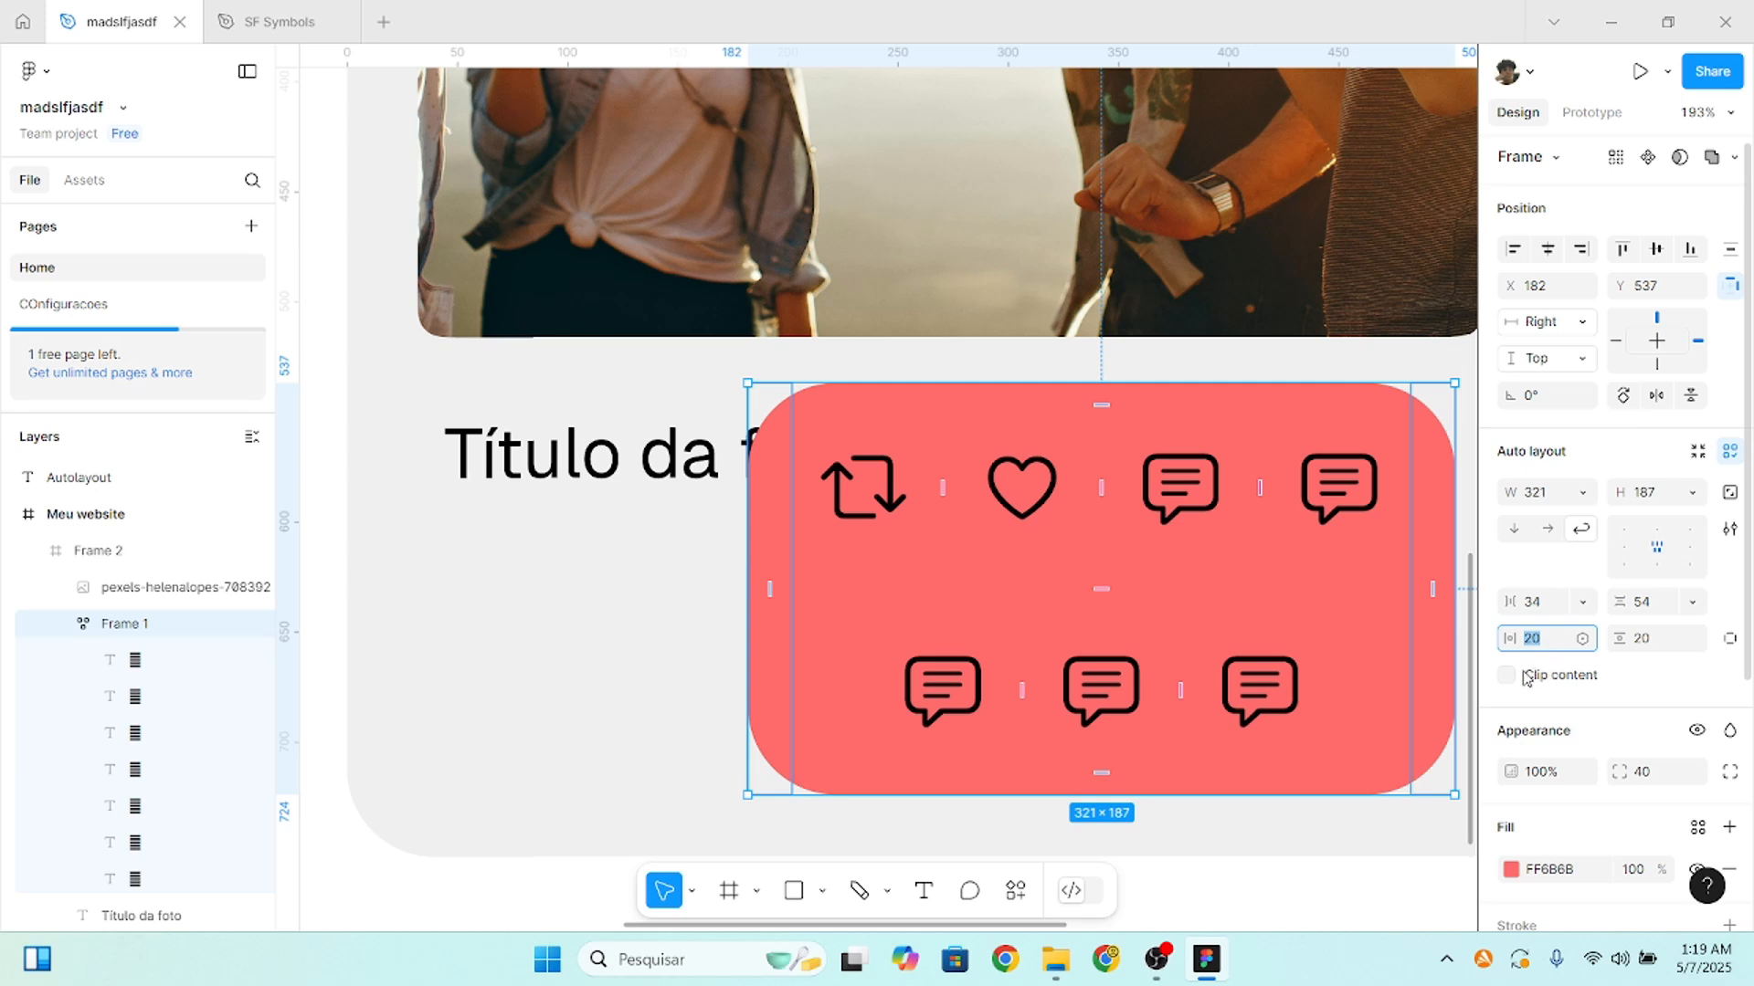
{"action": "left_click", "coordinate": [1584, 499]}
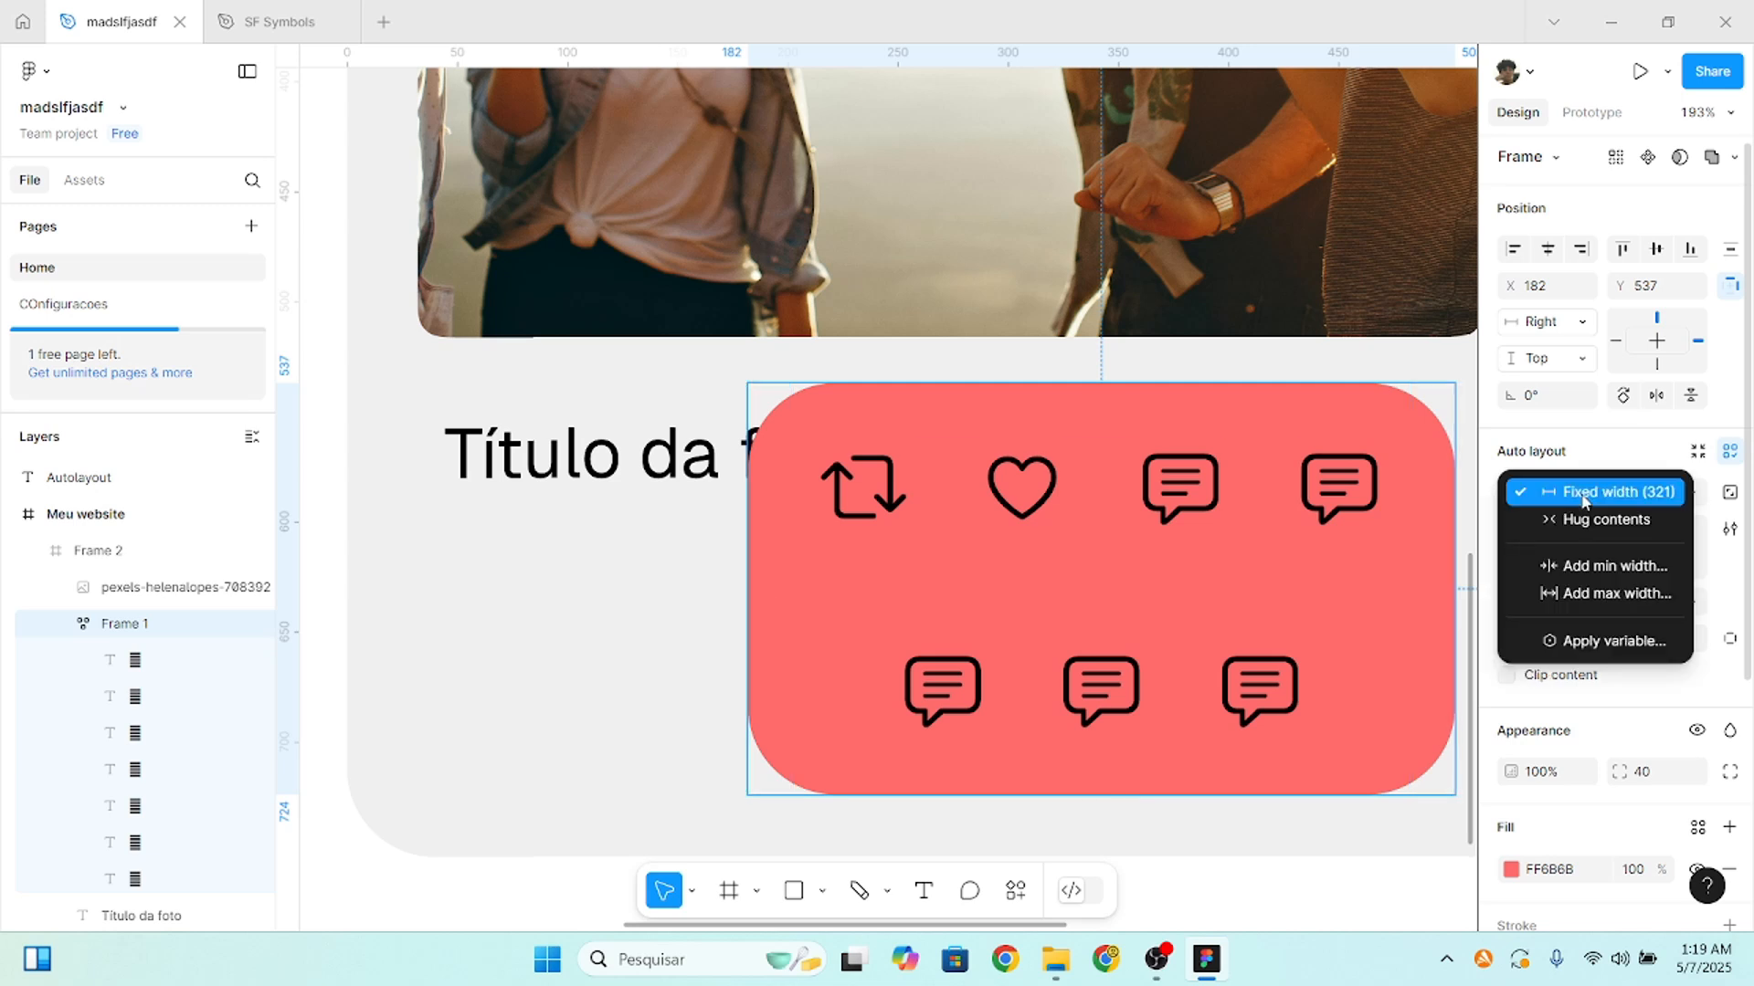
{"action": "left_click", "coordinate": [1584, 499]}
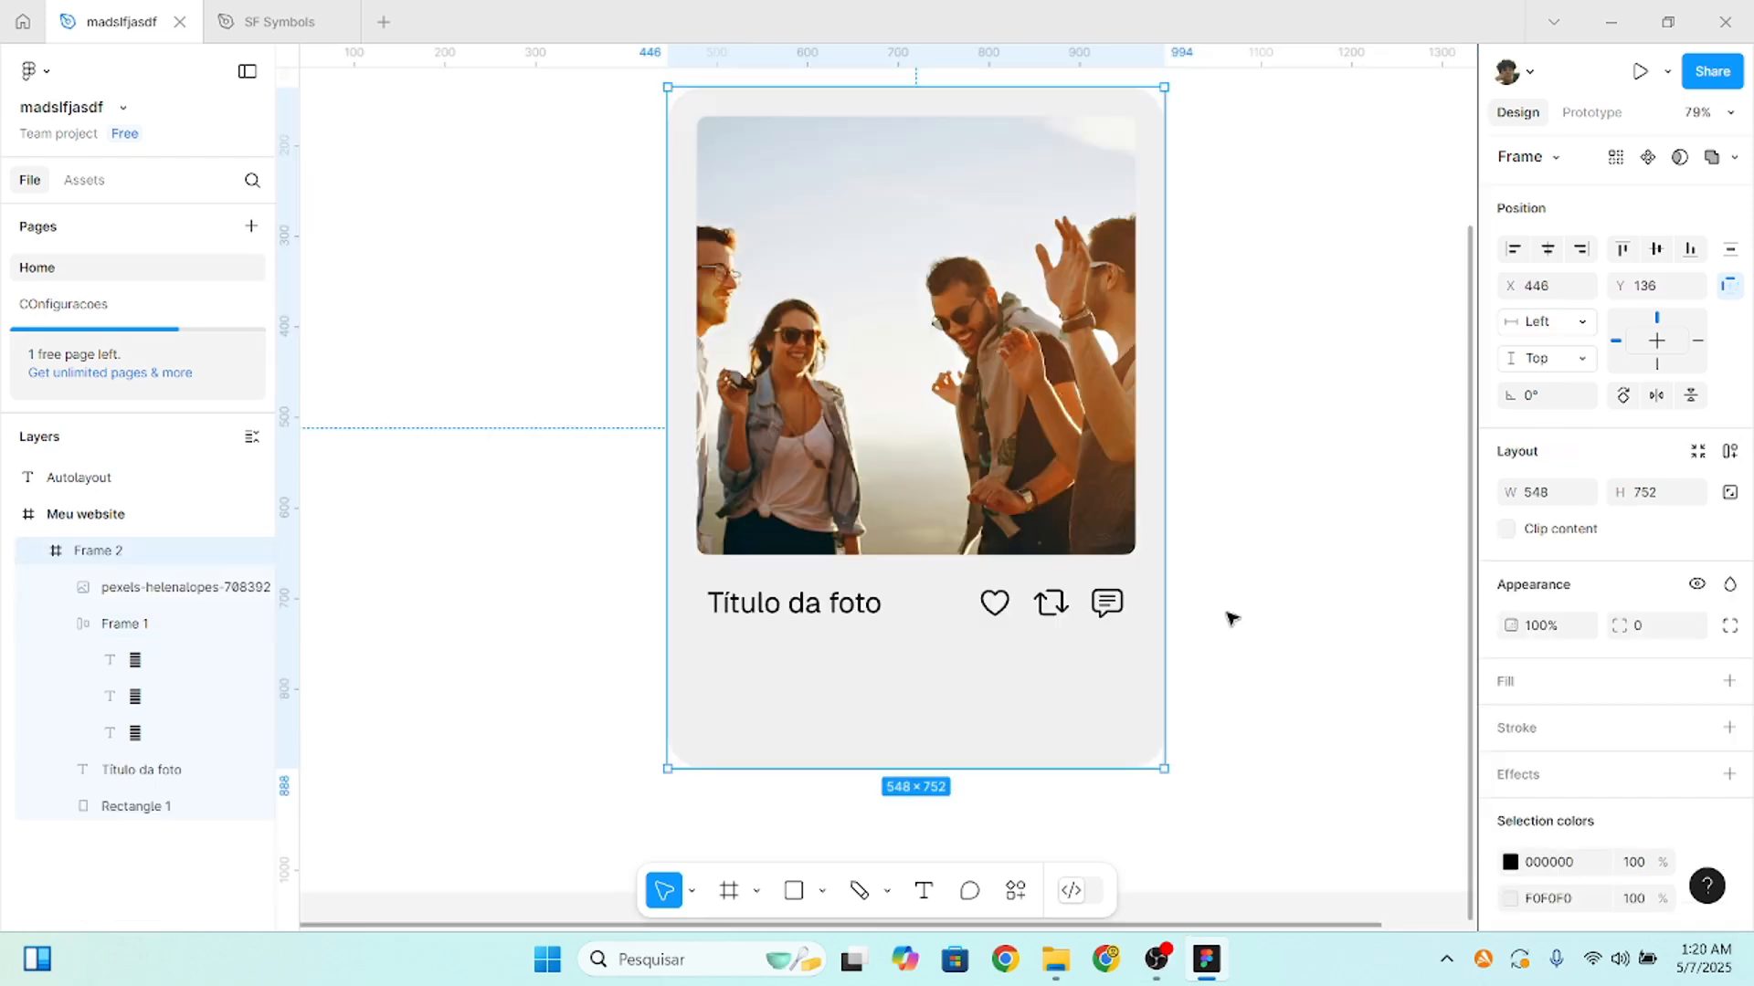
- Select the icon frame inside the photo card to review its auto layout settings
{"action": "left_click", "coordinate": [1225, 615]}
{"action": "scroll", "coordinate": [1165, 694], "scroll_direction": "up", "scroll_amount": 1}
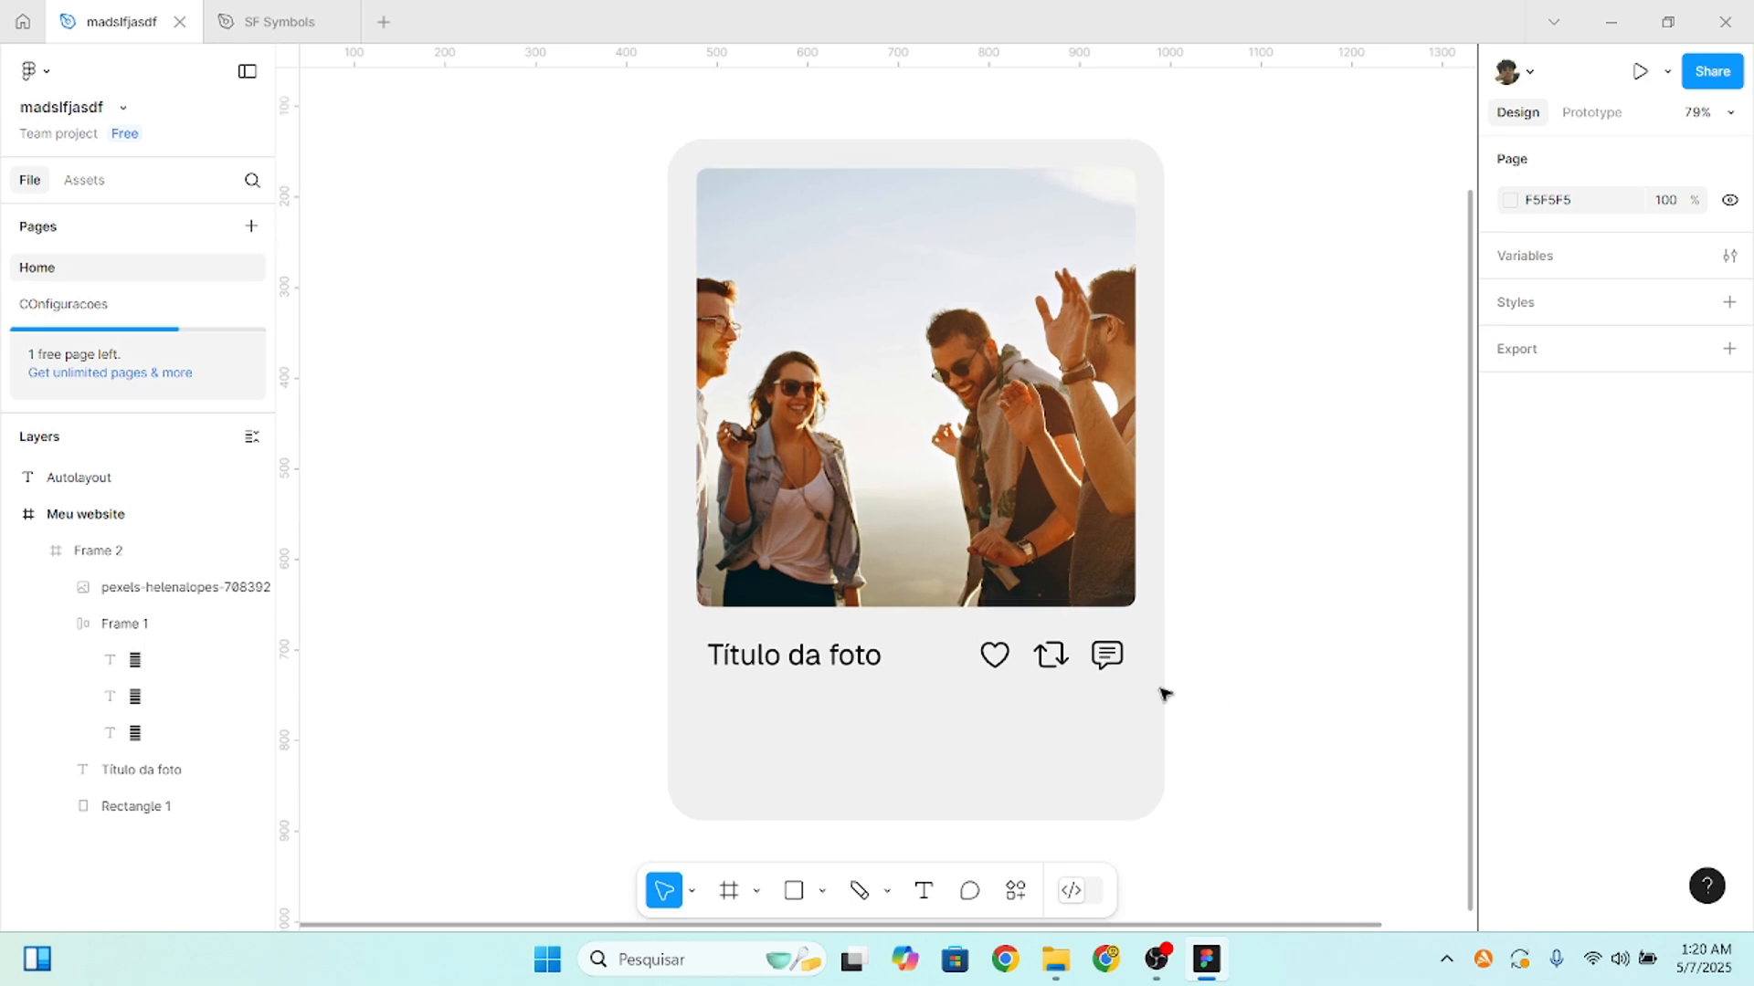
{"action": "scroll", "coordinate": [1051, 658], "scroll_direction": "up", "scroll_amount": 1}
{"action": "left_click", "coordinate": [1110, 656], "text": "ctrl"}
{"action": "key", "text": "Escape"}
{"action": "scroll", "coordinate": [1178, 713], "scroll_direction": "up", "scroll_amount": 1}
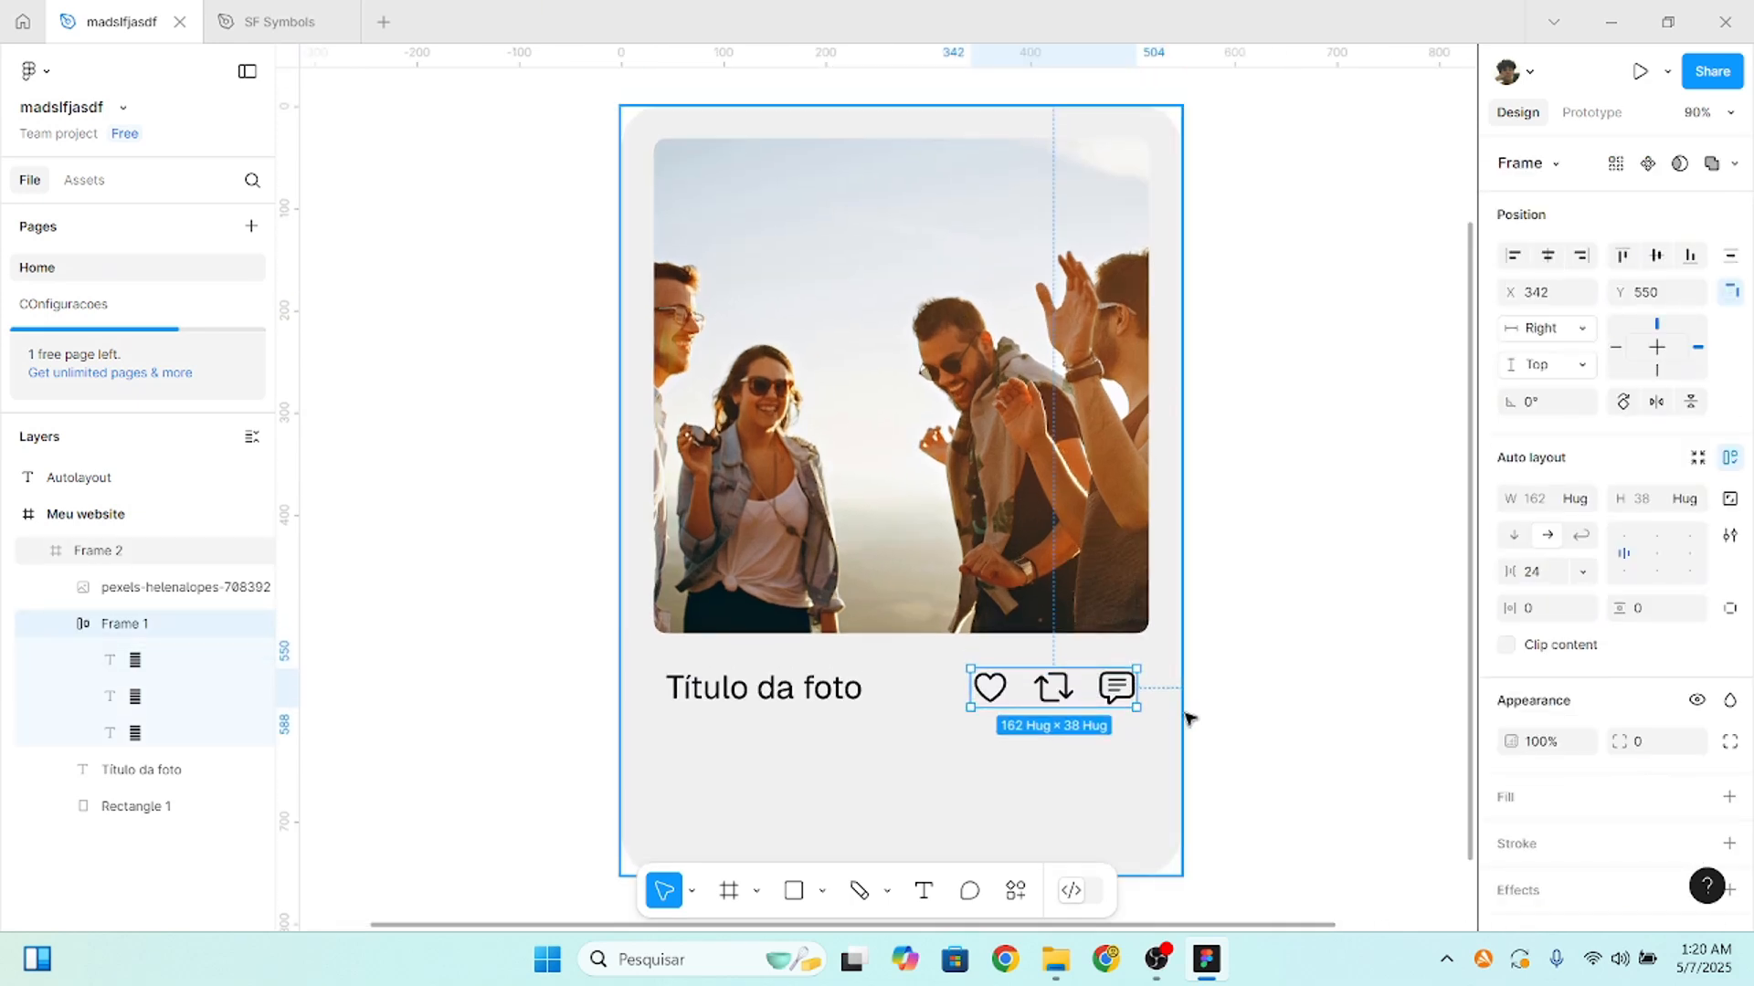
- Select the photo card's outer frame, try stretching it wider, and undo the resize
{"action": "scroll", "coordinate": [1187, 717], "scroll_direction": "down", "scroll_amount": 1}
{"action": "scroll", "coordinate": [1183, 767], "scroll_direction": "down", "scroll_amount": 1}
{"action": "left_click_drag", "start_coordinate": [1213, 851], "coordinate": [678, 144]}
{"action": "left_click", "coordinate": [709, 180]}
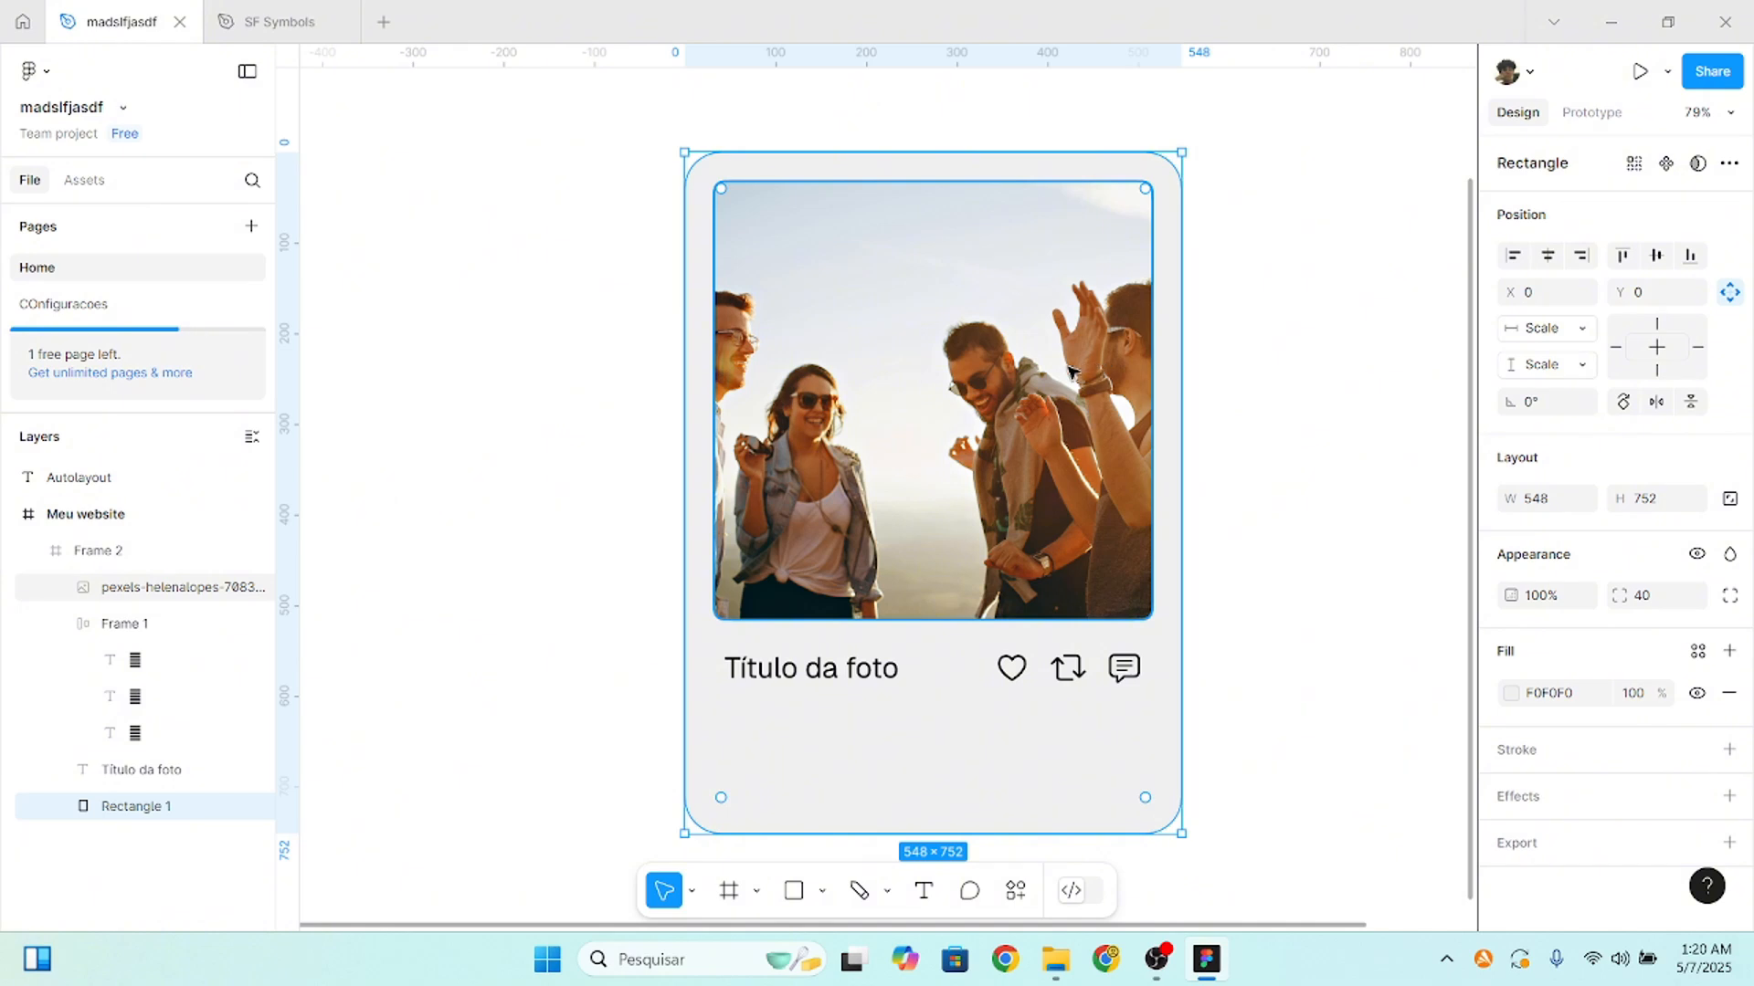
{"action": "left_click", "coordinate": [703, 194]}
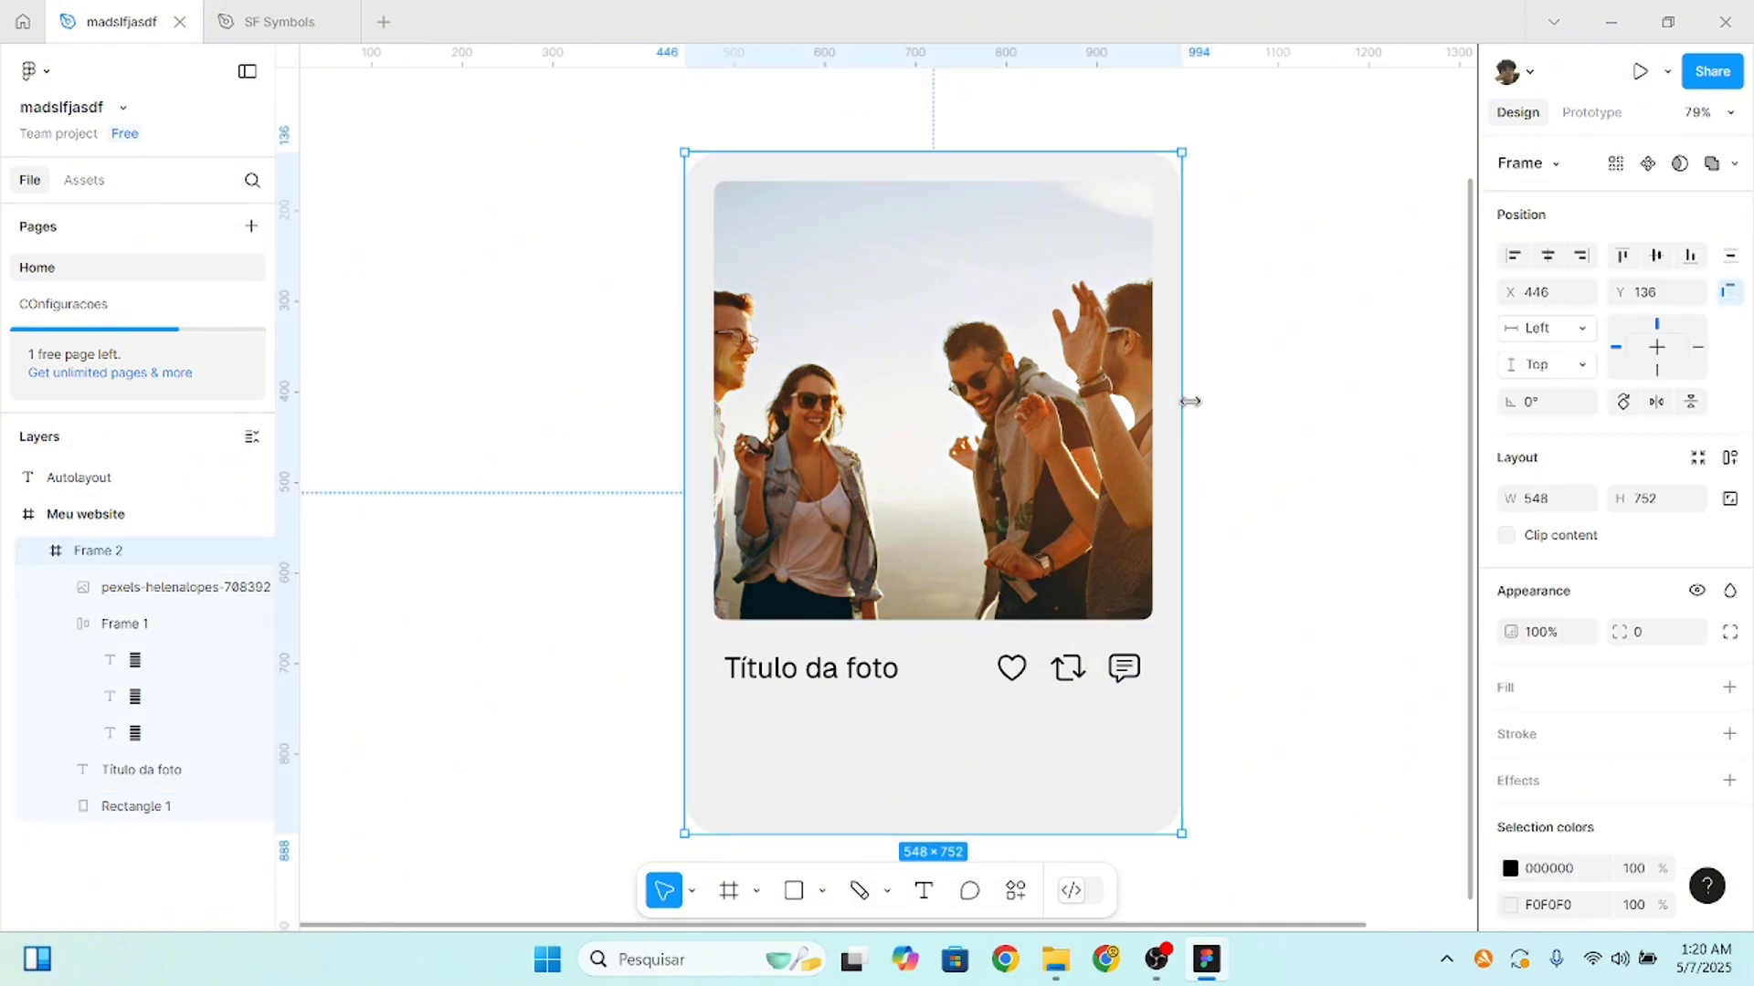
{"action": "left_click_drag", "start_coordinate": [1182, 407], "coordinate": [1398, 423]}
{"action": "key", "text": "ctrl+z"}
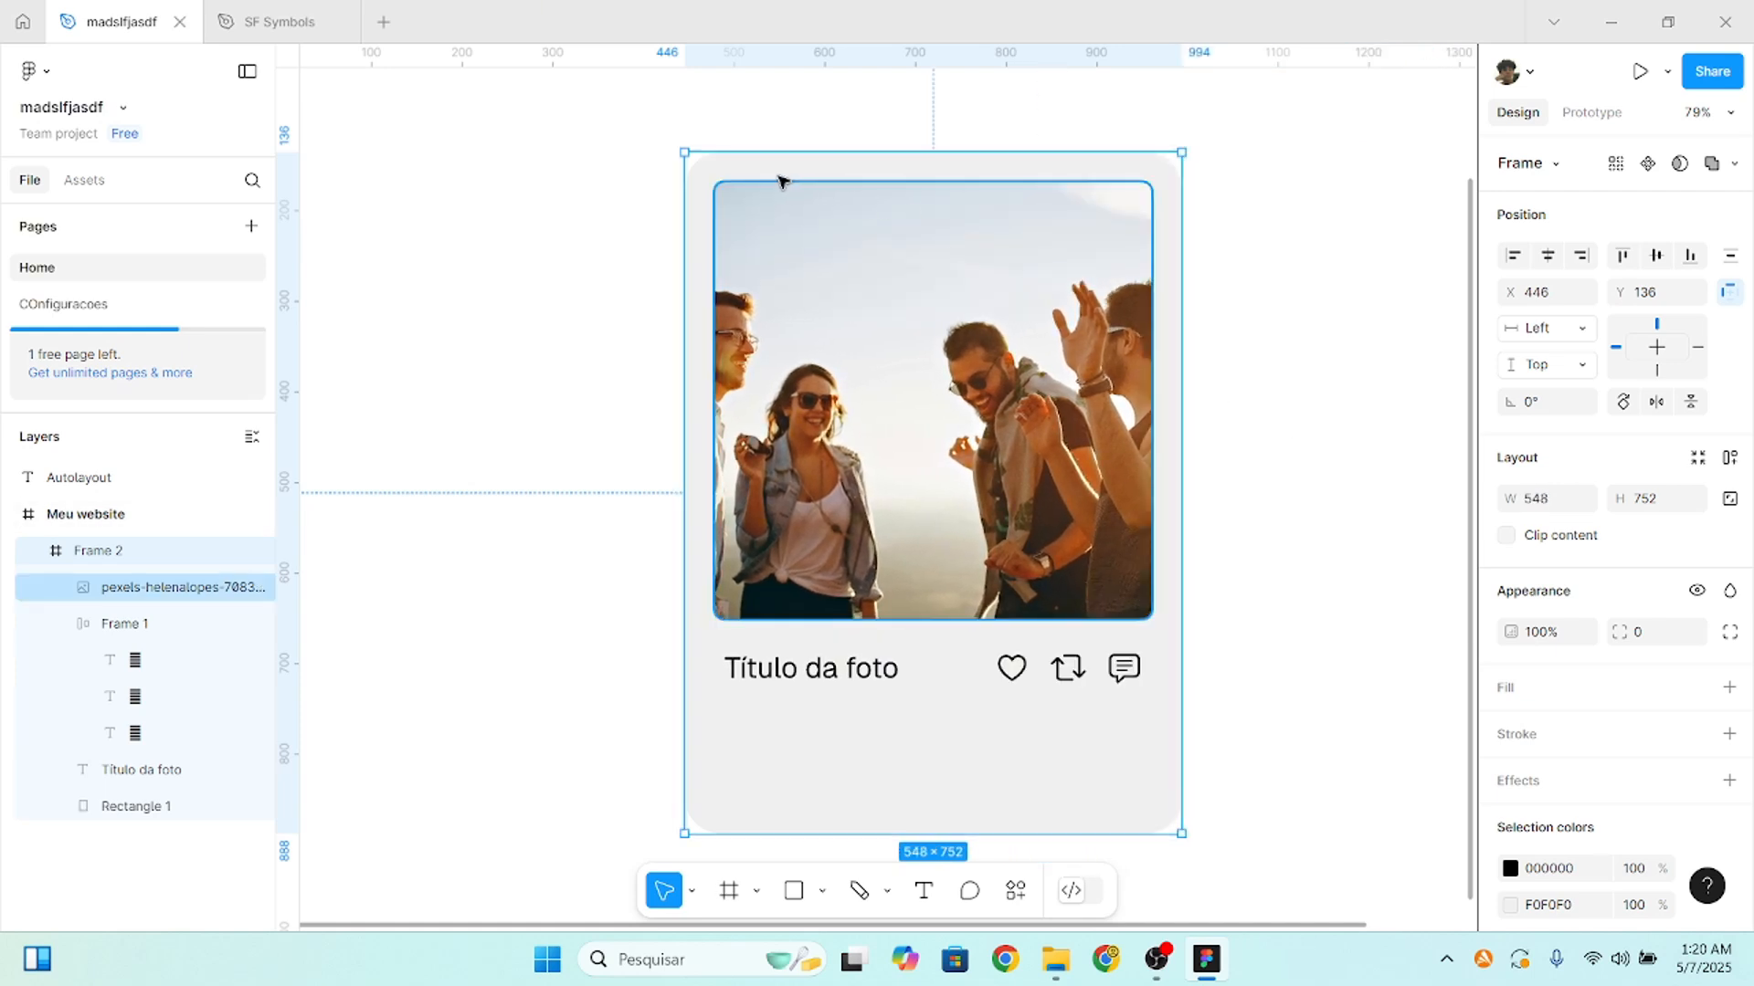
- Check the photo and background rectangle, then try widening the card frame to 679 and undo it
{"action": "left_click", "coordinate": [771, 174]}
{"action": "left_click", "coordinate": [822, 247], "text": "shift"}
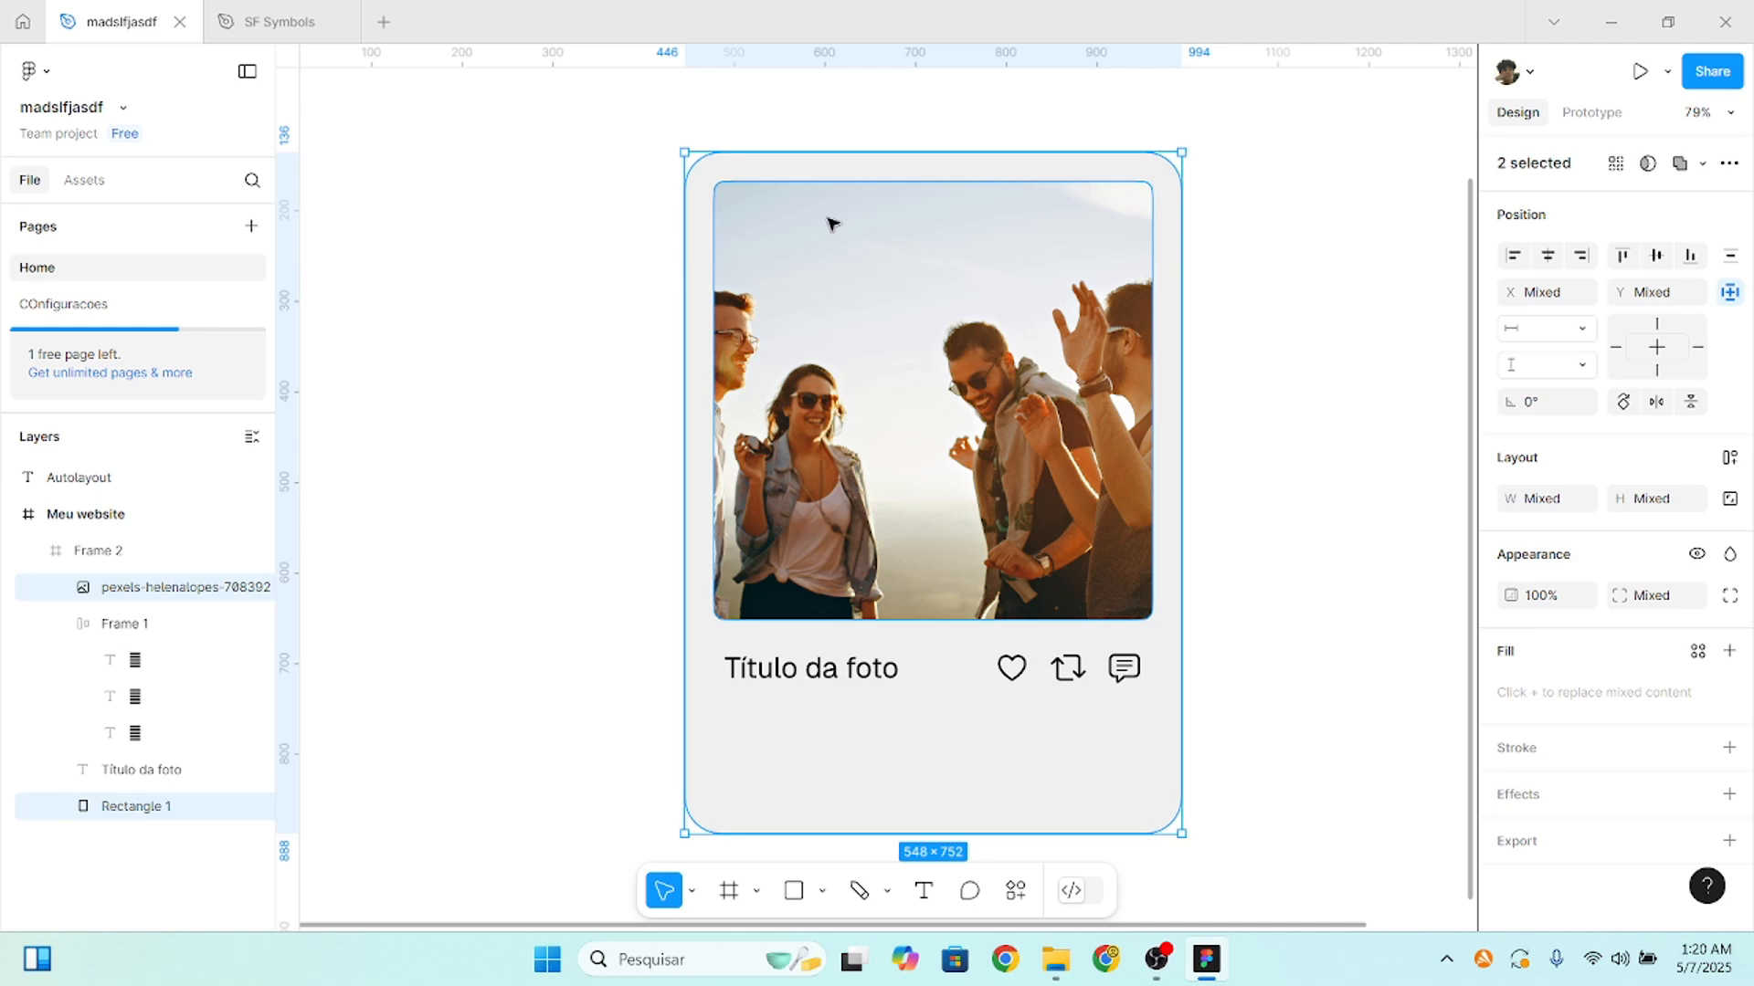
{"action": "left_click", "coordinate": [704, 138]}
{"action": "left_click", "coordinate": [697, 173]}
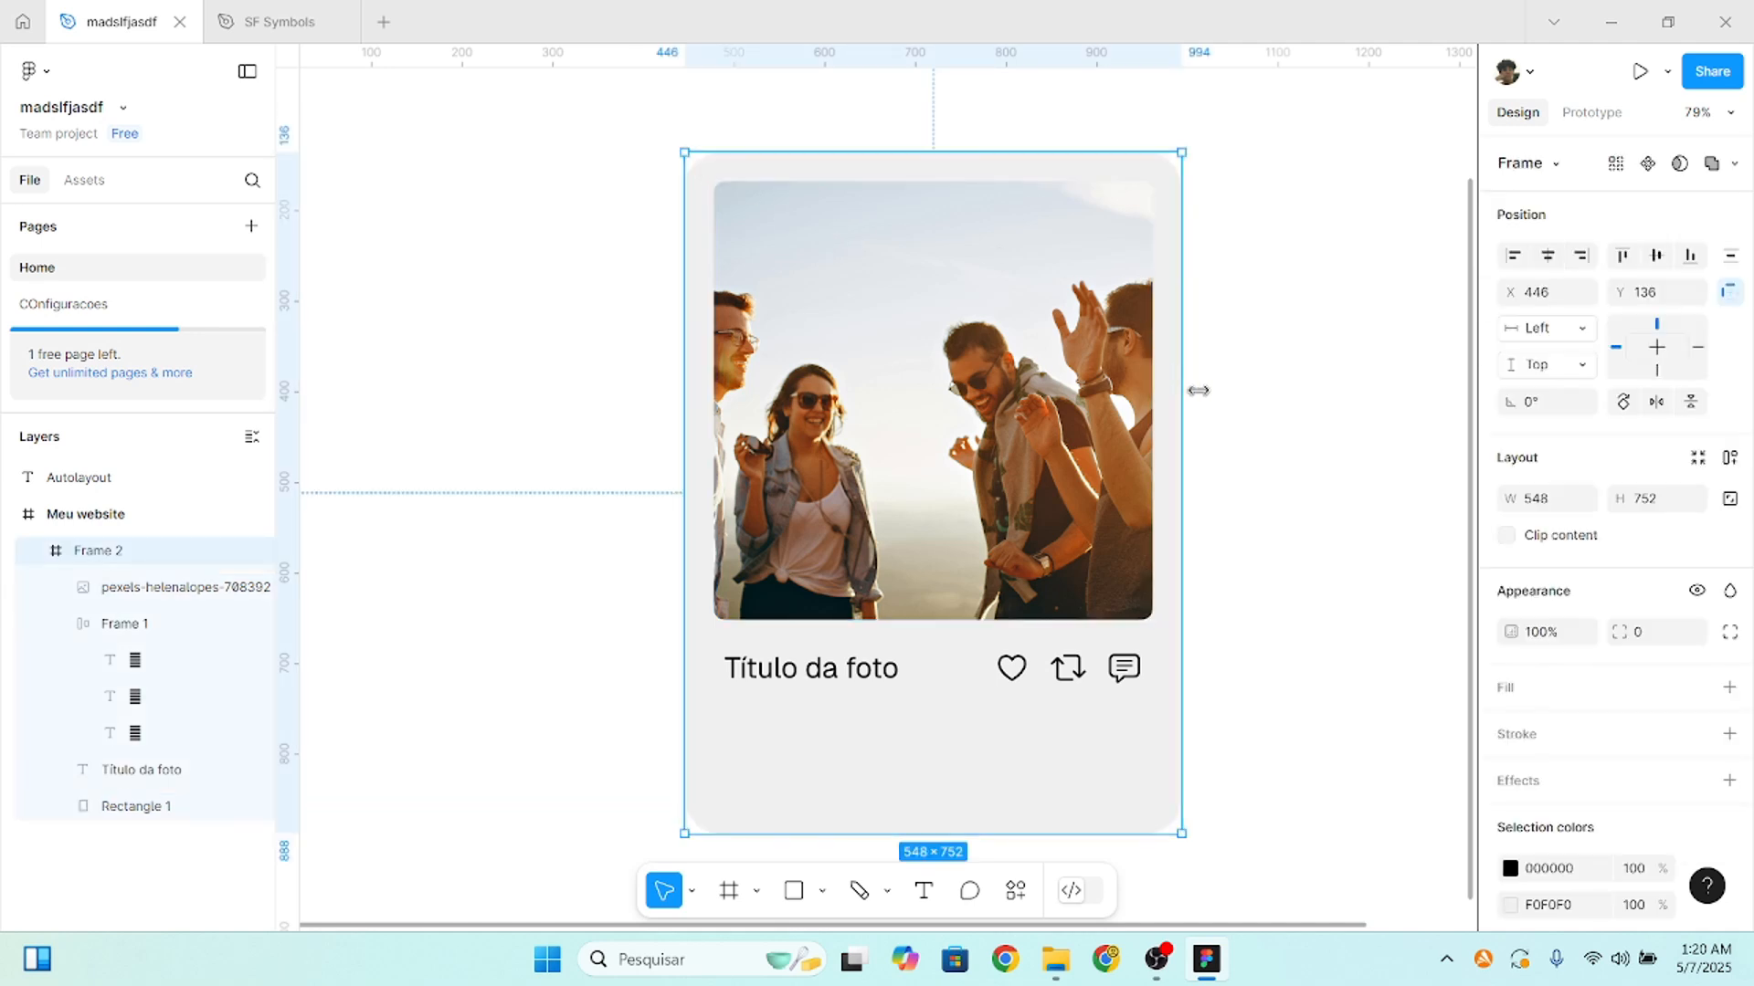
{"action": "left_click_drag", "start_coordinate": [1197, 390], "coordinate": [1300, 397]}
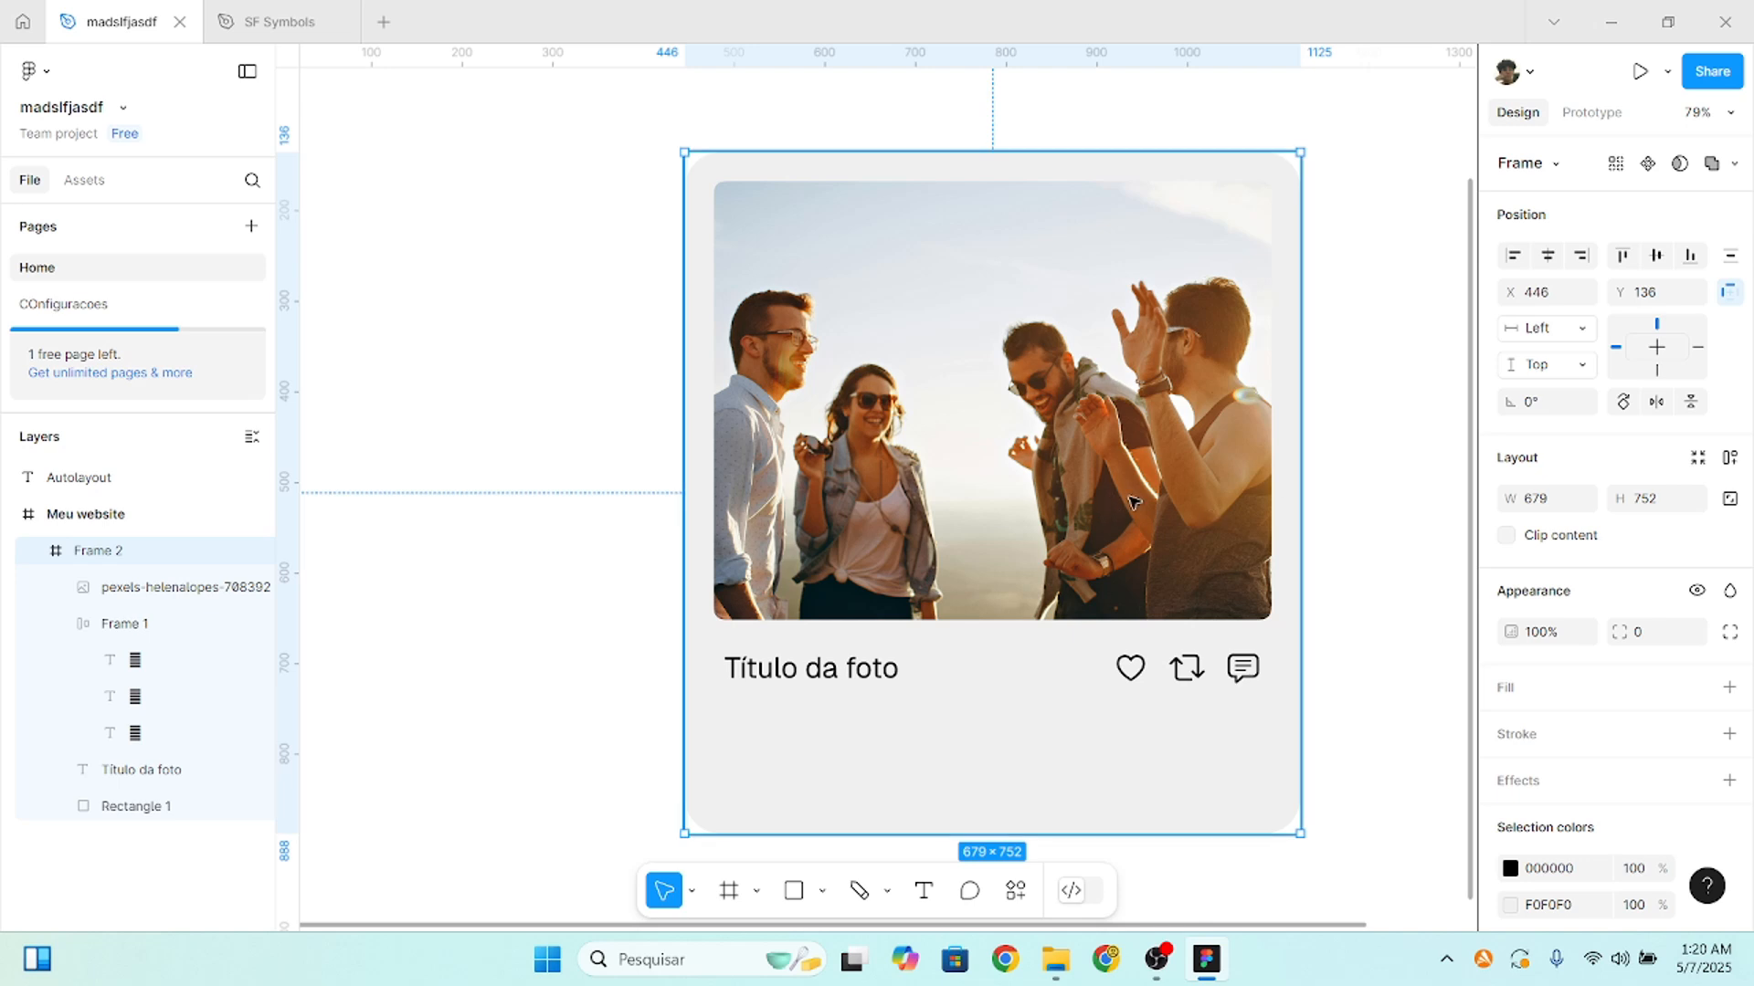
{"action": "key", "text": "ctrl+z"}
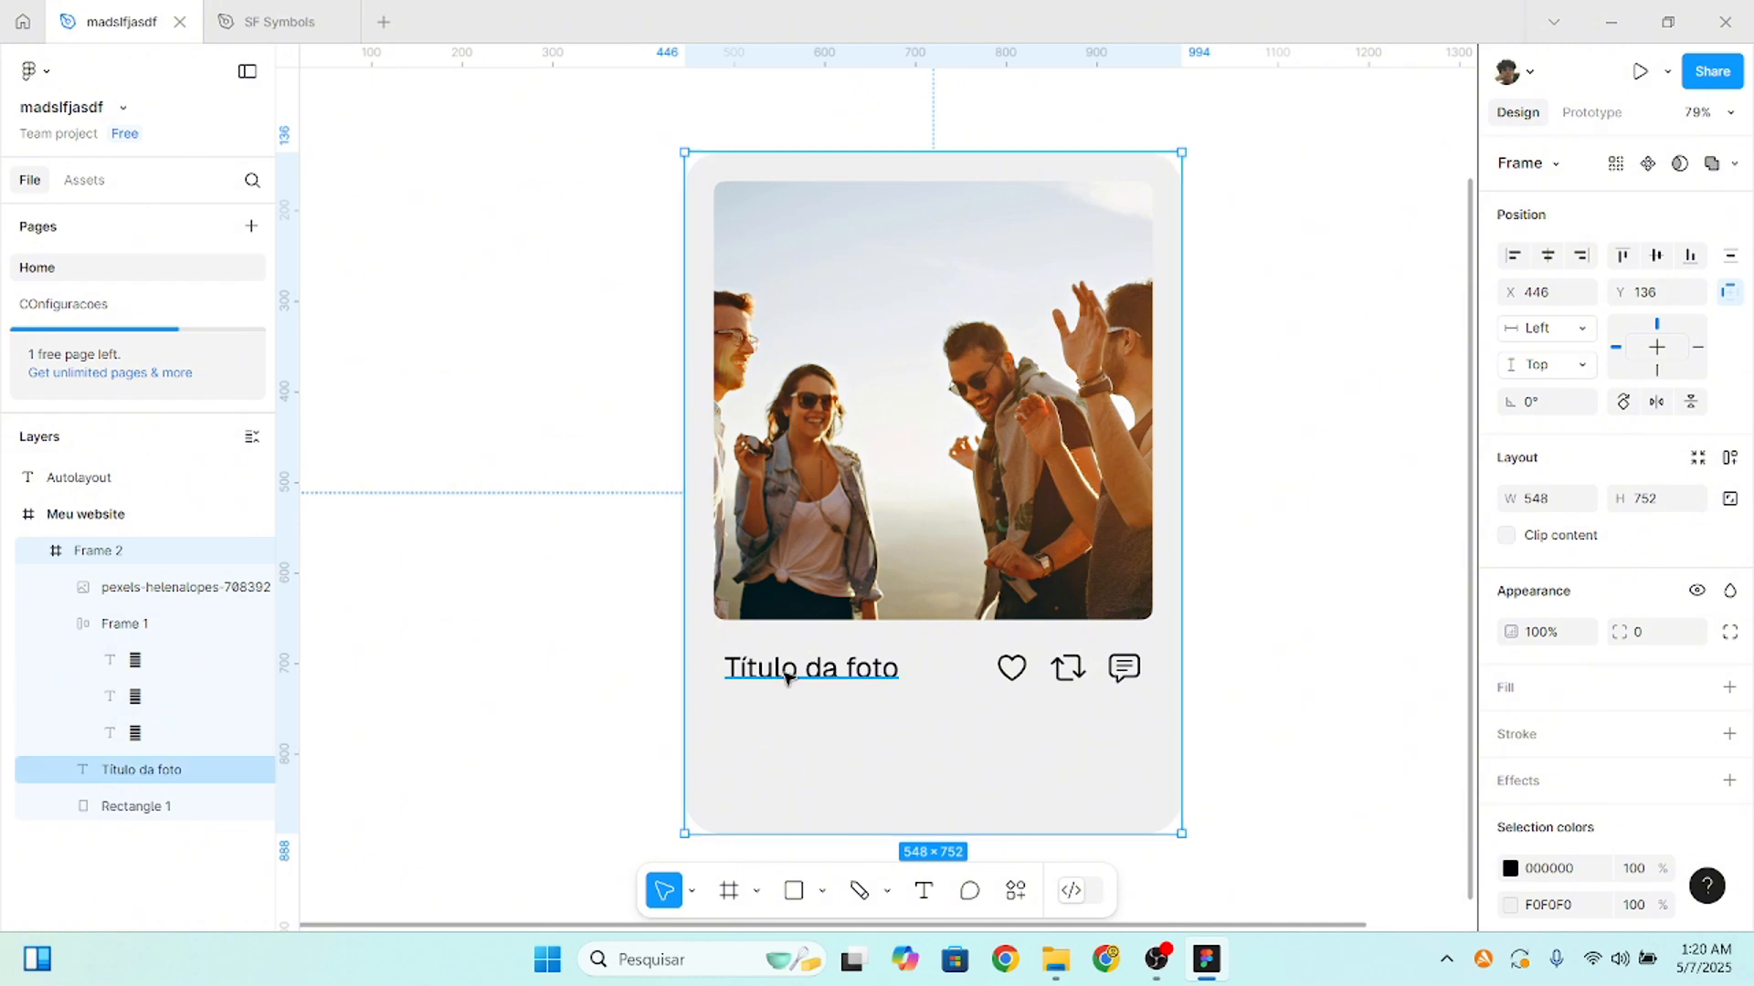
- Inspect the photo title and the icons beside it, trying a small upward move of the card frame
{"action": "left_click", "coordinate": [744, 667]}
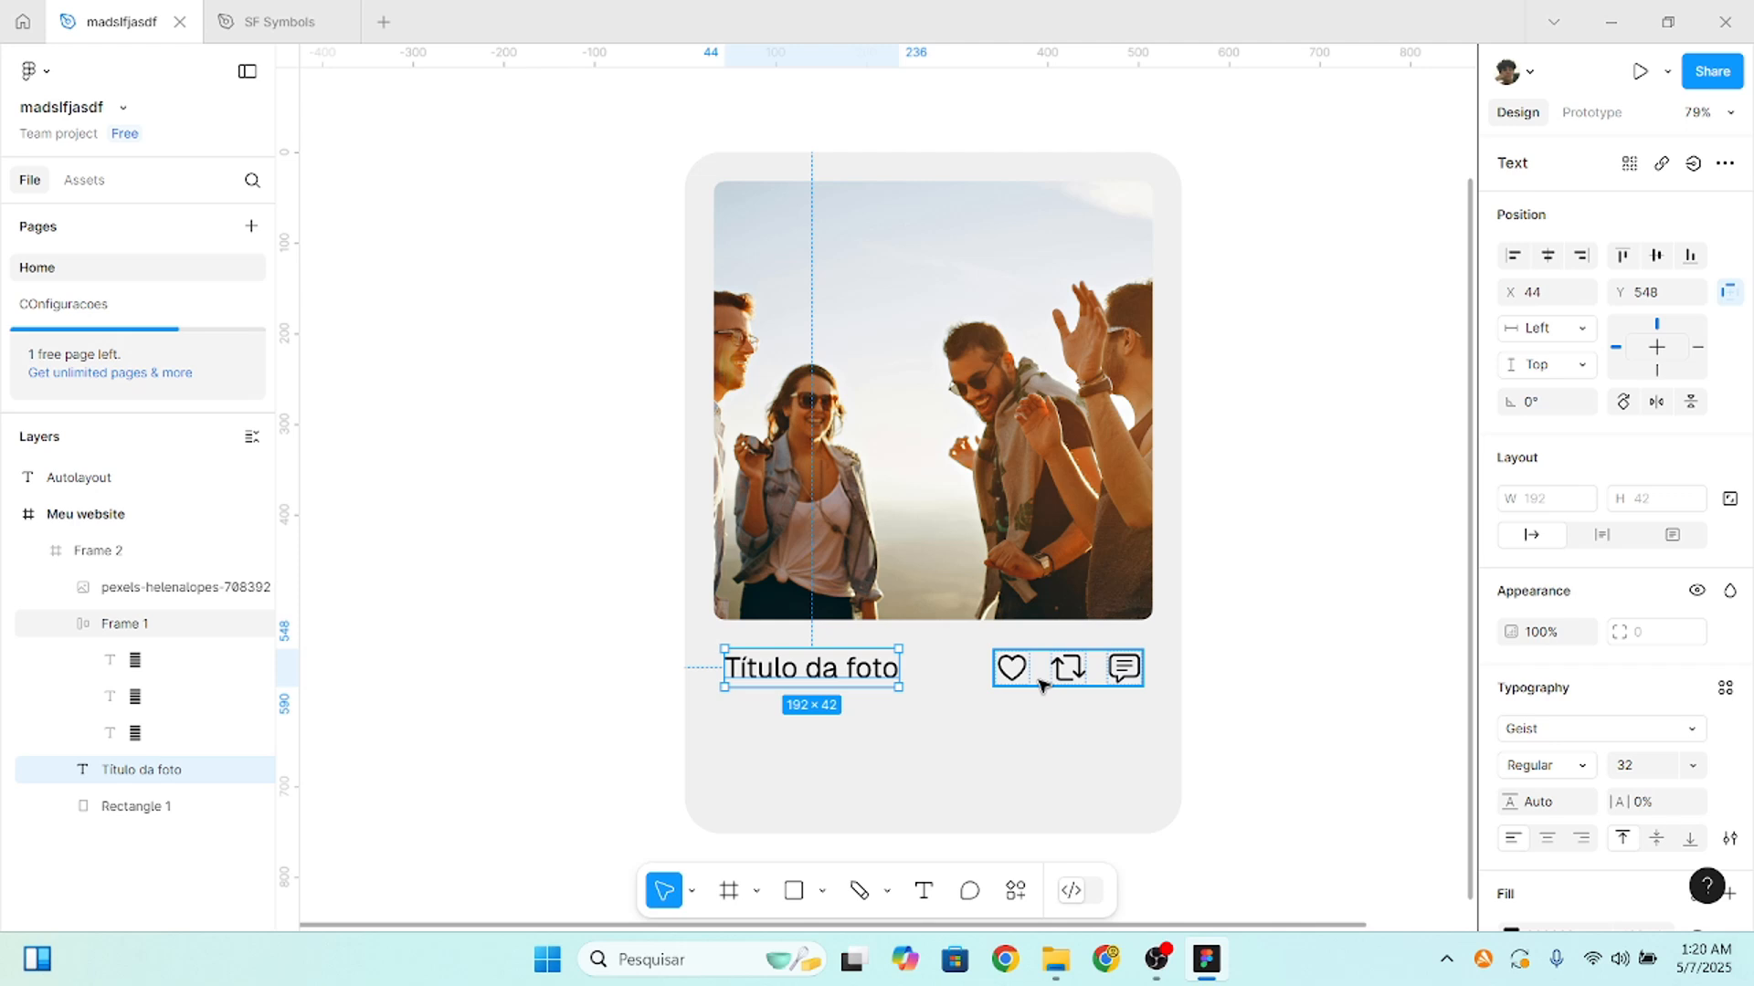
{"action": "scroll", "coordinate": [1041, 684], "scroll_direction": "up", "scroll_amount": 2}
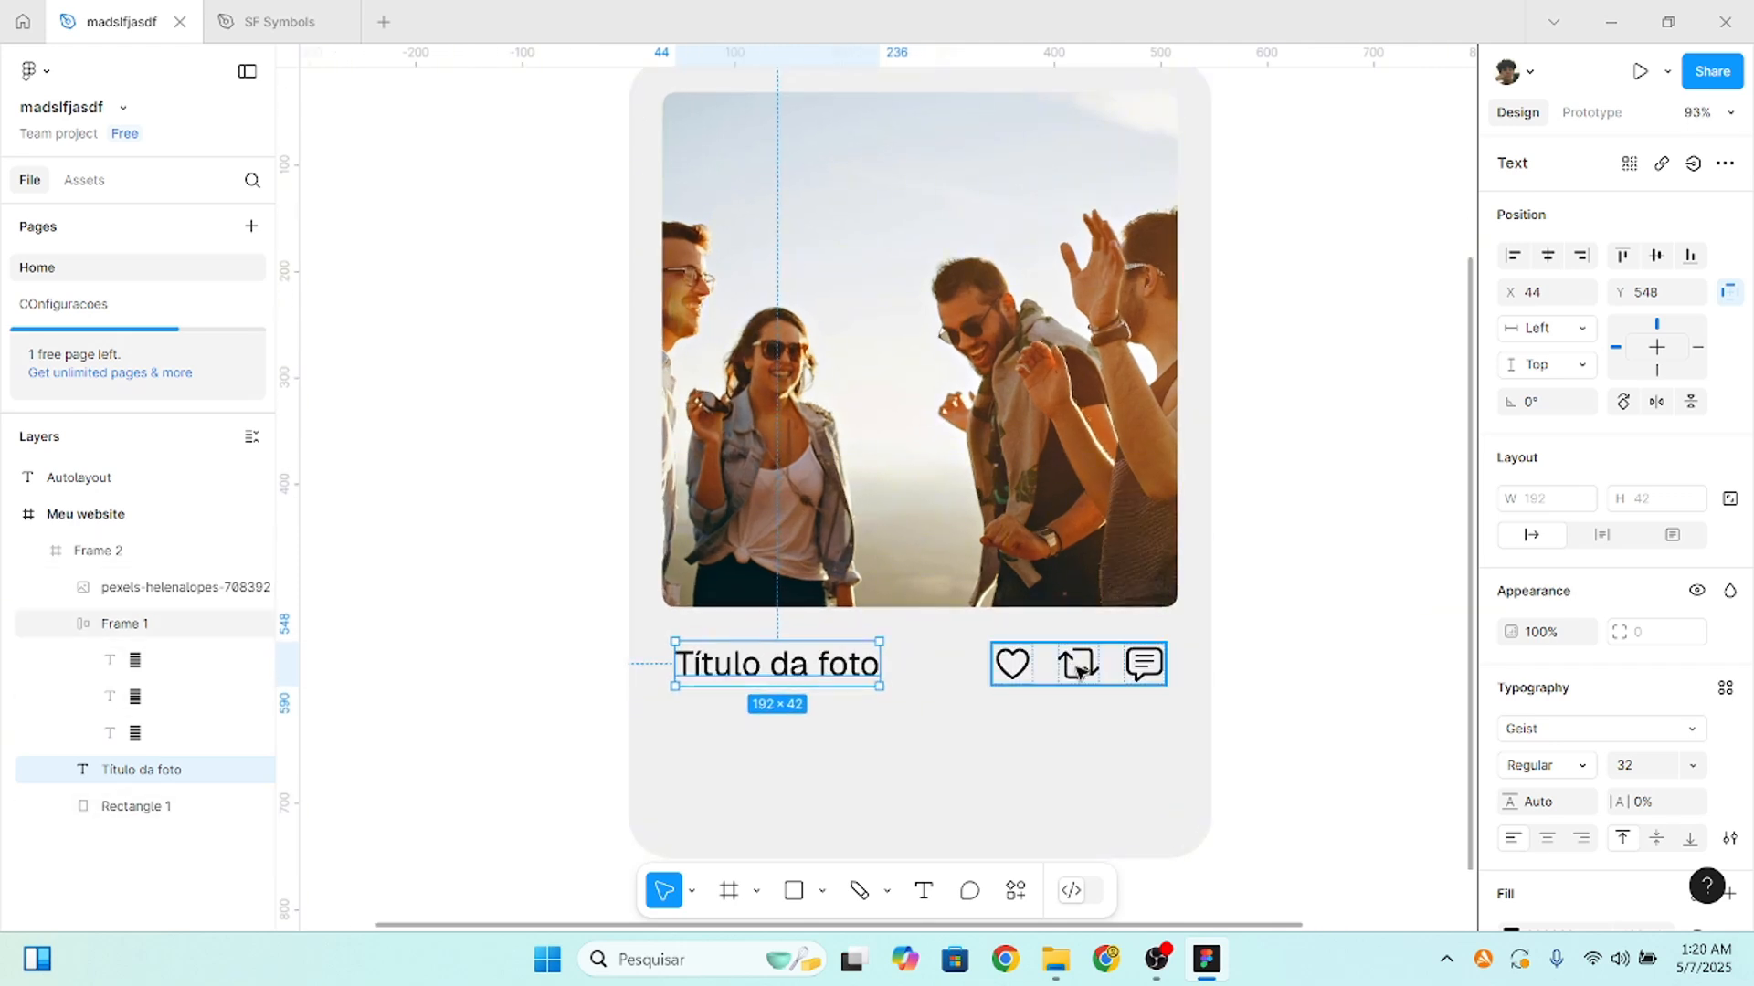
{"action": "left_click", "coordinate": [1086, 674]}
{"action": "mouse_move", "coordinate": [1012, 665]}
{"action": "left_mouse_down"}
{"action": "mouse_move", "coordinate": [1099, 674]}
{"action": "mouse_move", "coordinate": [1016, 681]}
{"action": "left_mouse_up"}
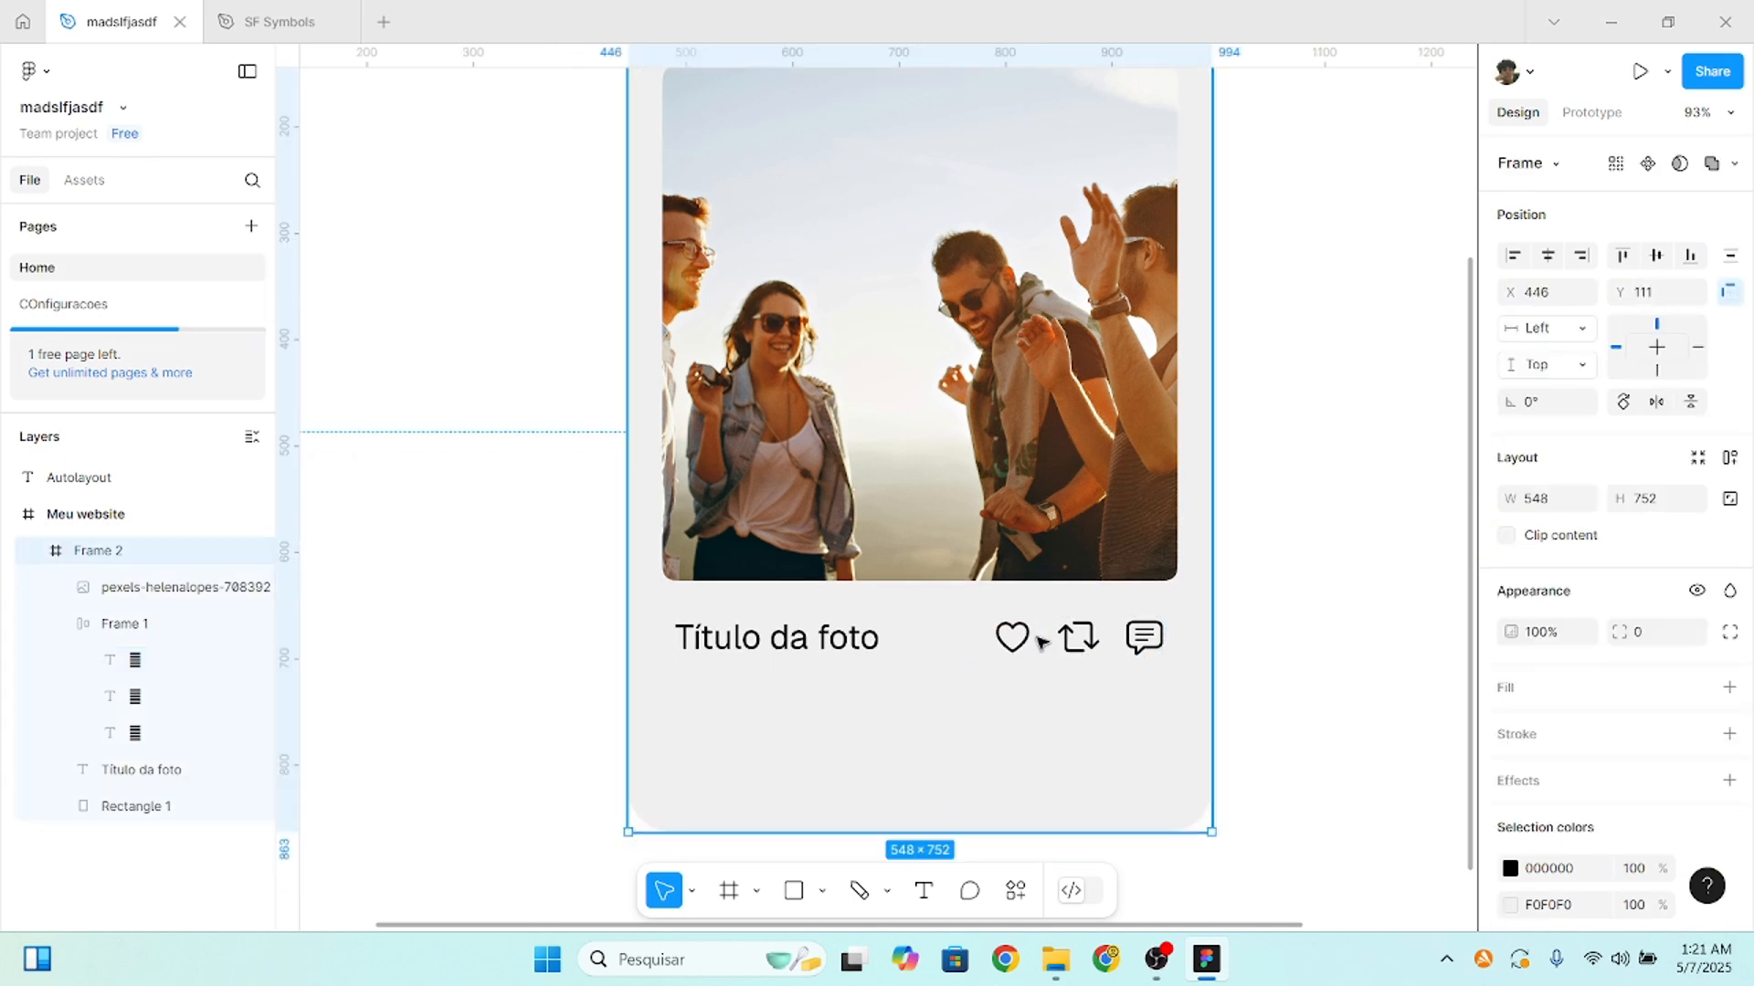
{"action": "left_click", "coordinate": [862, 685]}
{"action": "scroll", "coordinate": [861, 685], "scroll_direction": "down", "scroll_amount": 3}
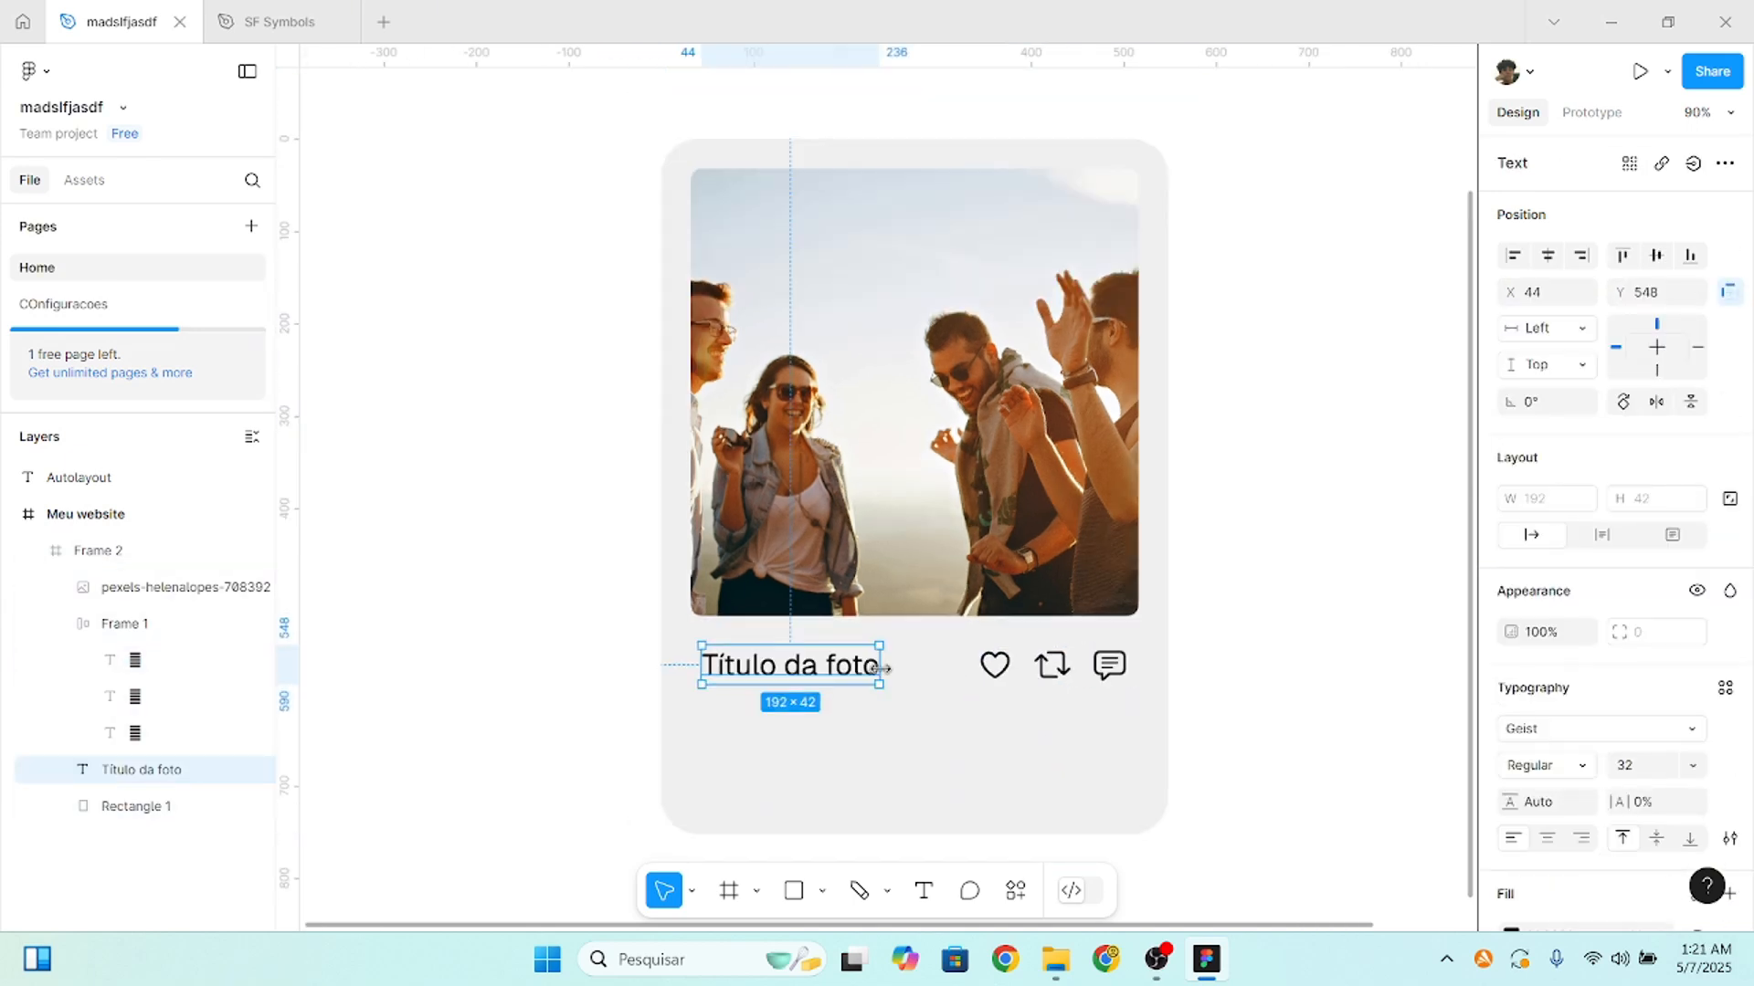
- Select the whole card frame, then its icons together with the background rectangle, and clear the selection
{"action": "left_click", "coordinate": [645, 313]}
{"action": "left_click_drag", "start_coordinate": [640, 179], "coordinate": [1229, 838]}
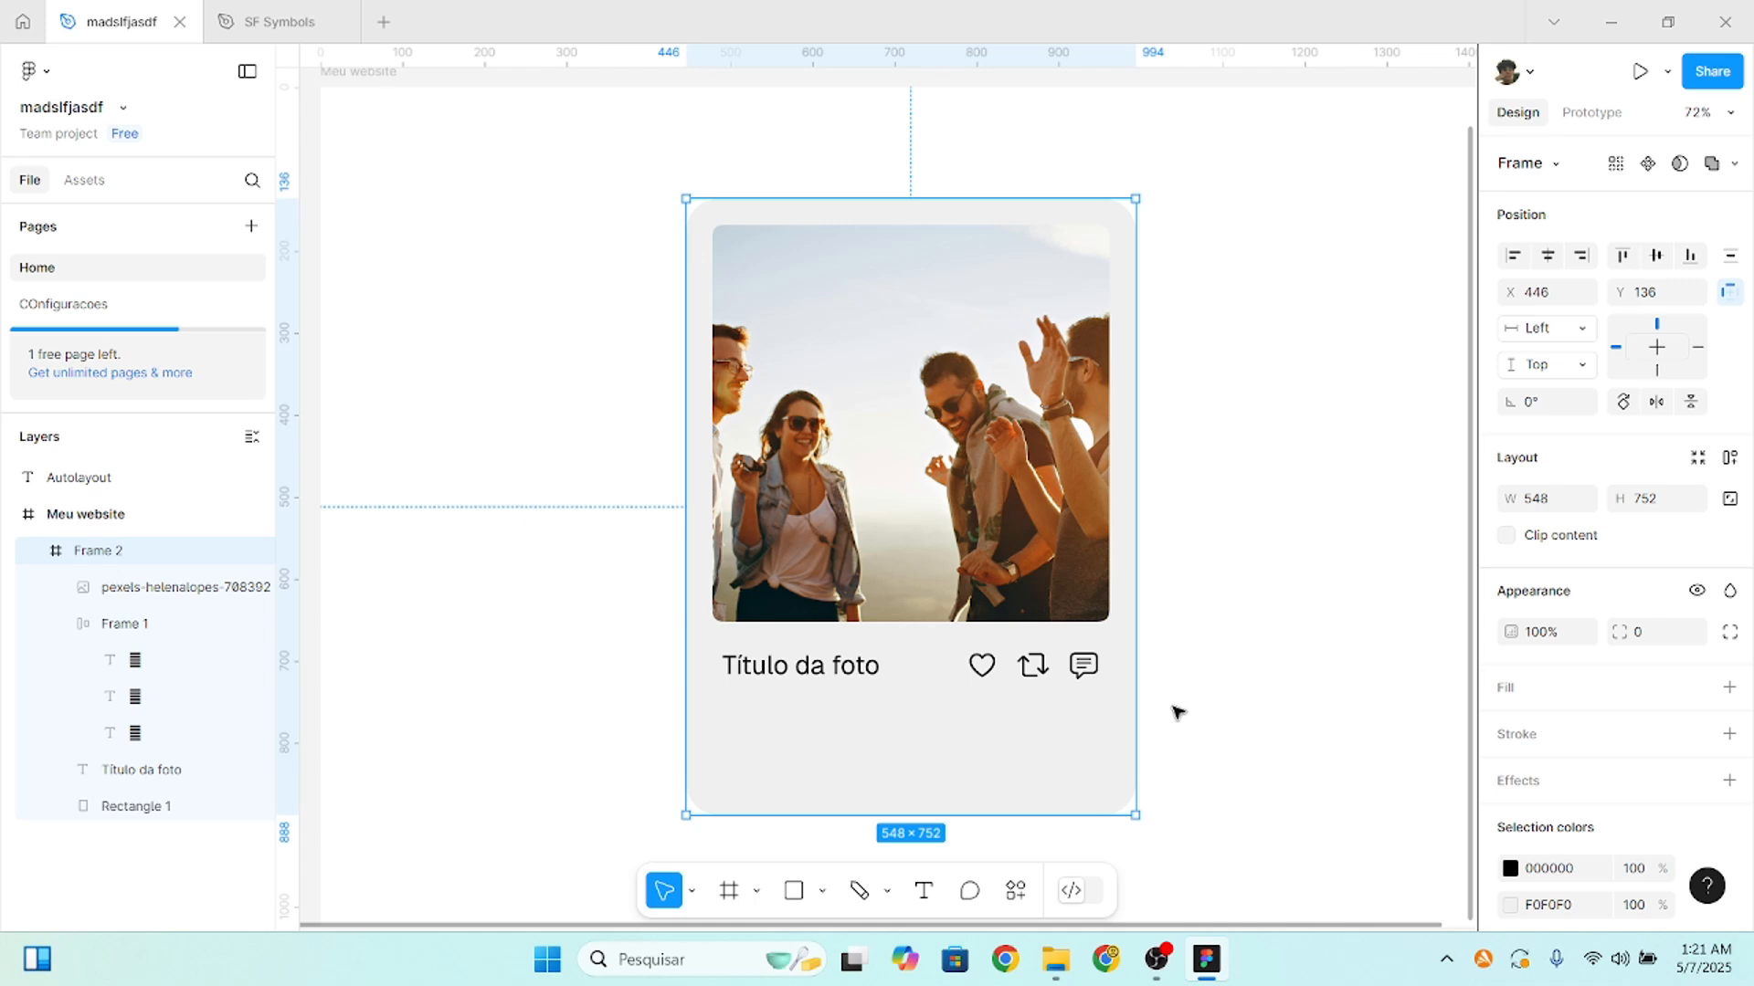
{"action": "left_click_drag", "start_coordinate": [1178, 698], "coordinate": [976, 660]}
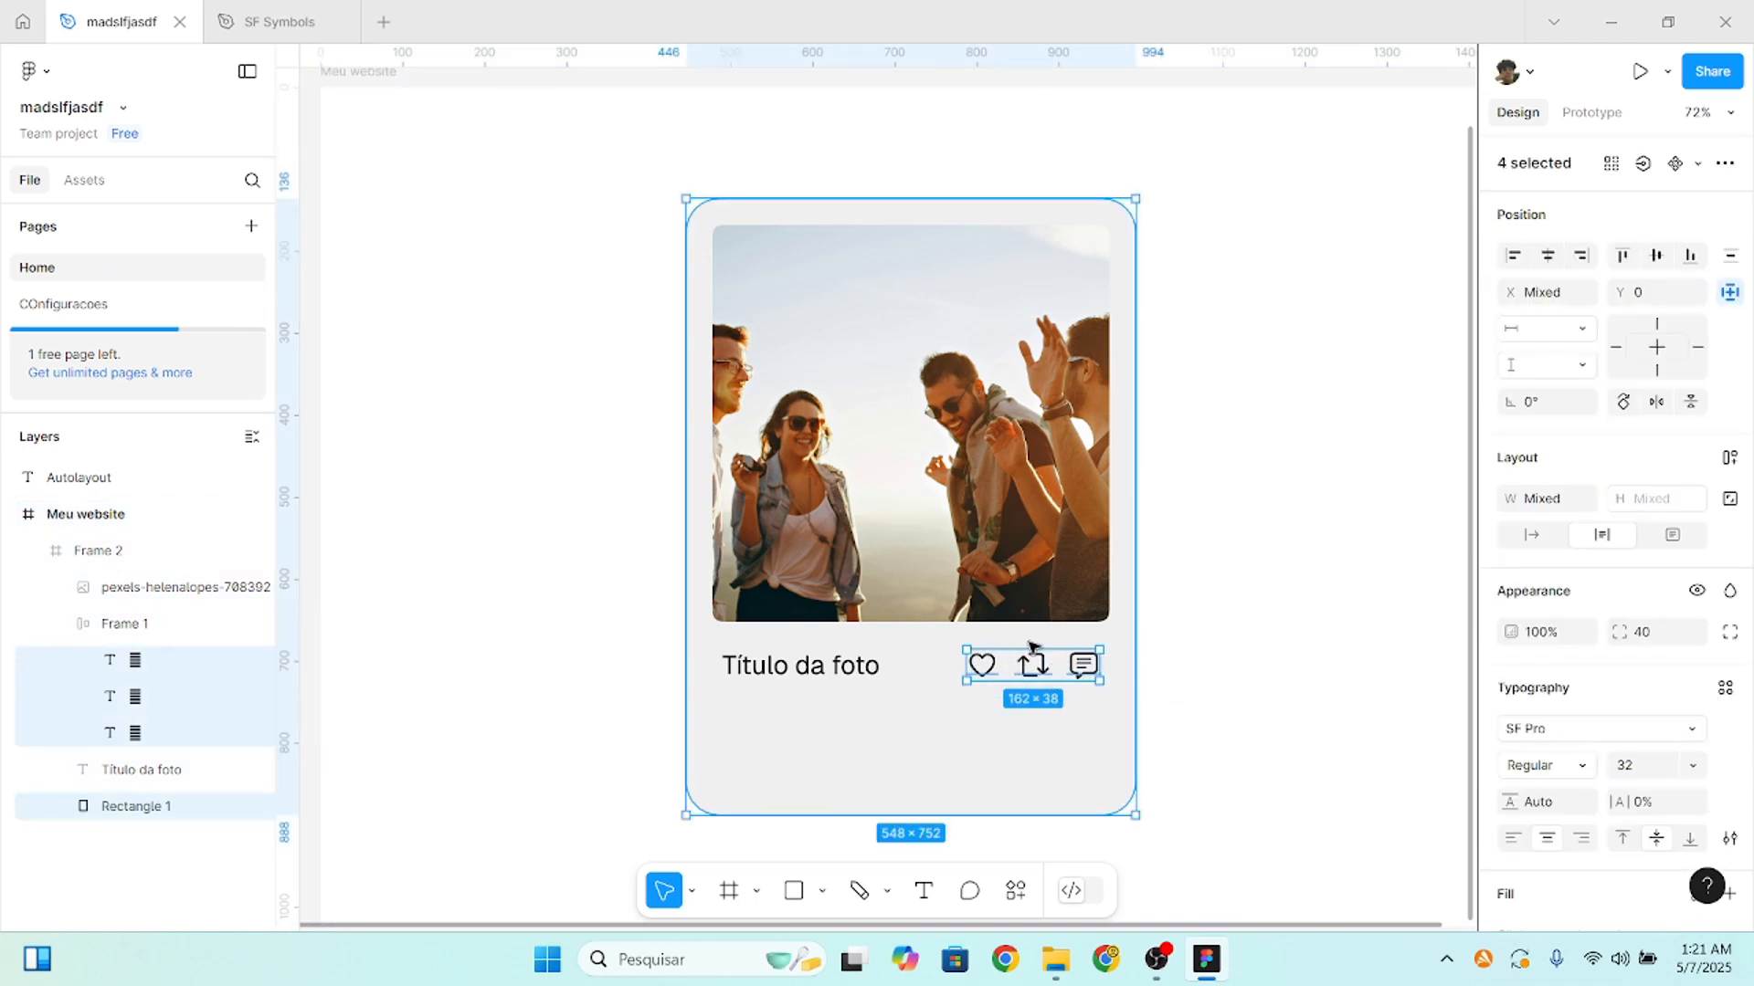
{"action": "left_click", "coordinate": [1190, 680]}
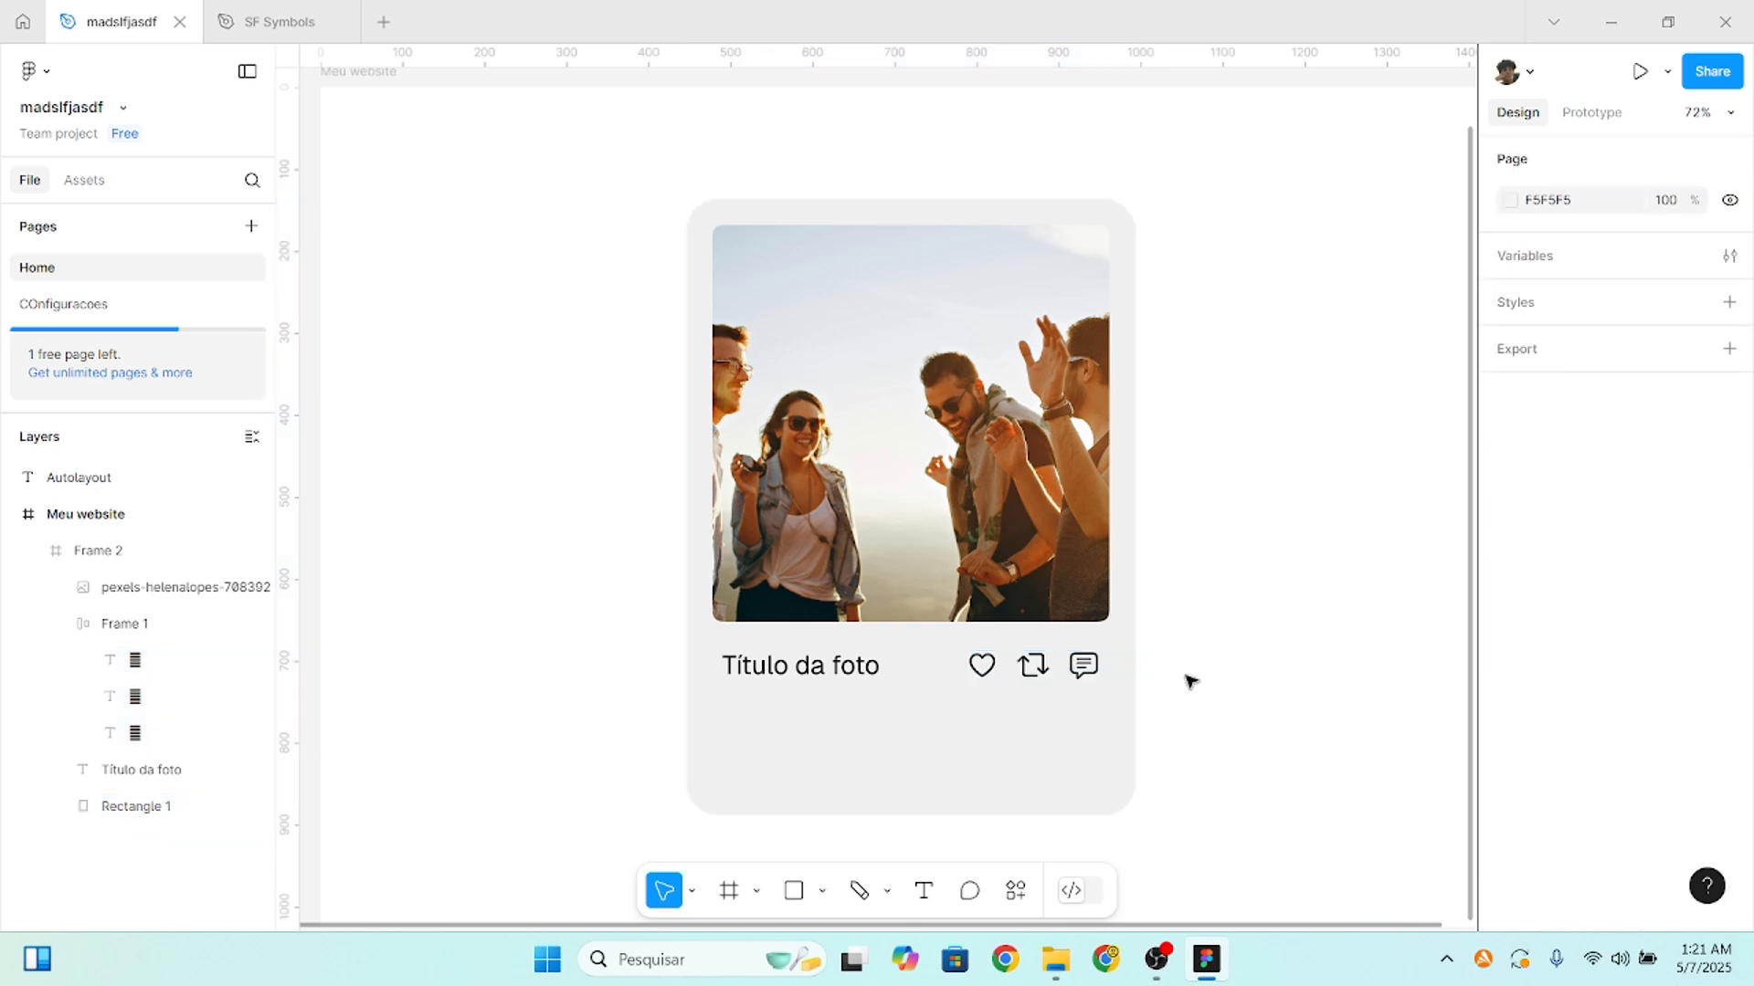
- Examine the card's grouping by selecting the photo title with the icons, the photo alone, and the outer card frame
{"action": "left_click_drag", "start_coordinate": [1205, 709], "coordinate": [696, 630]}
{"action": "left_click", "coordinate": [764, 673]}
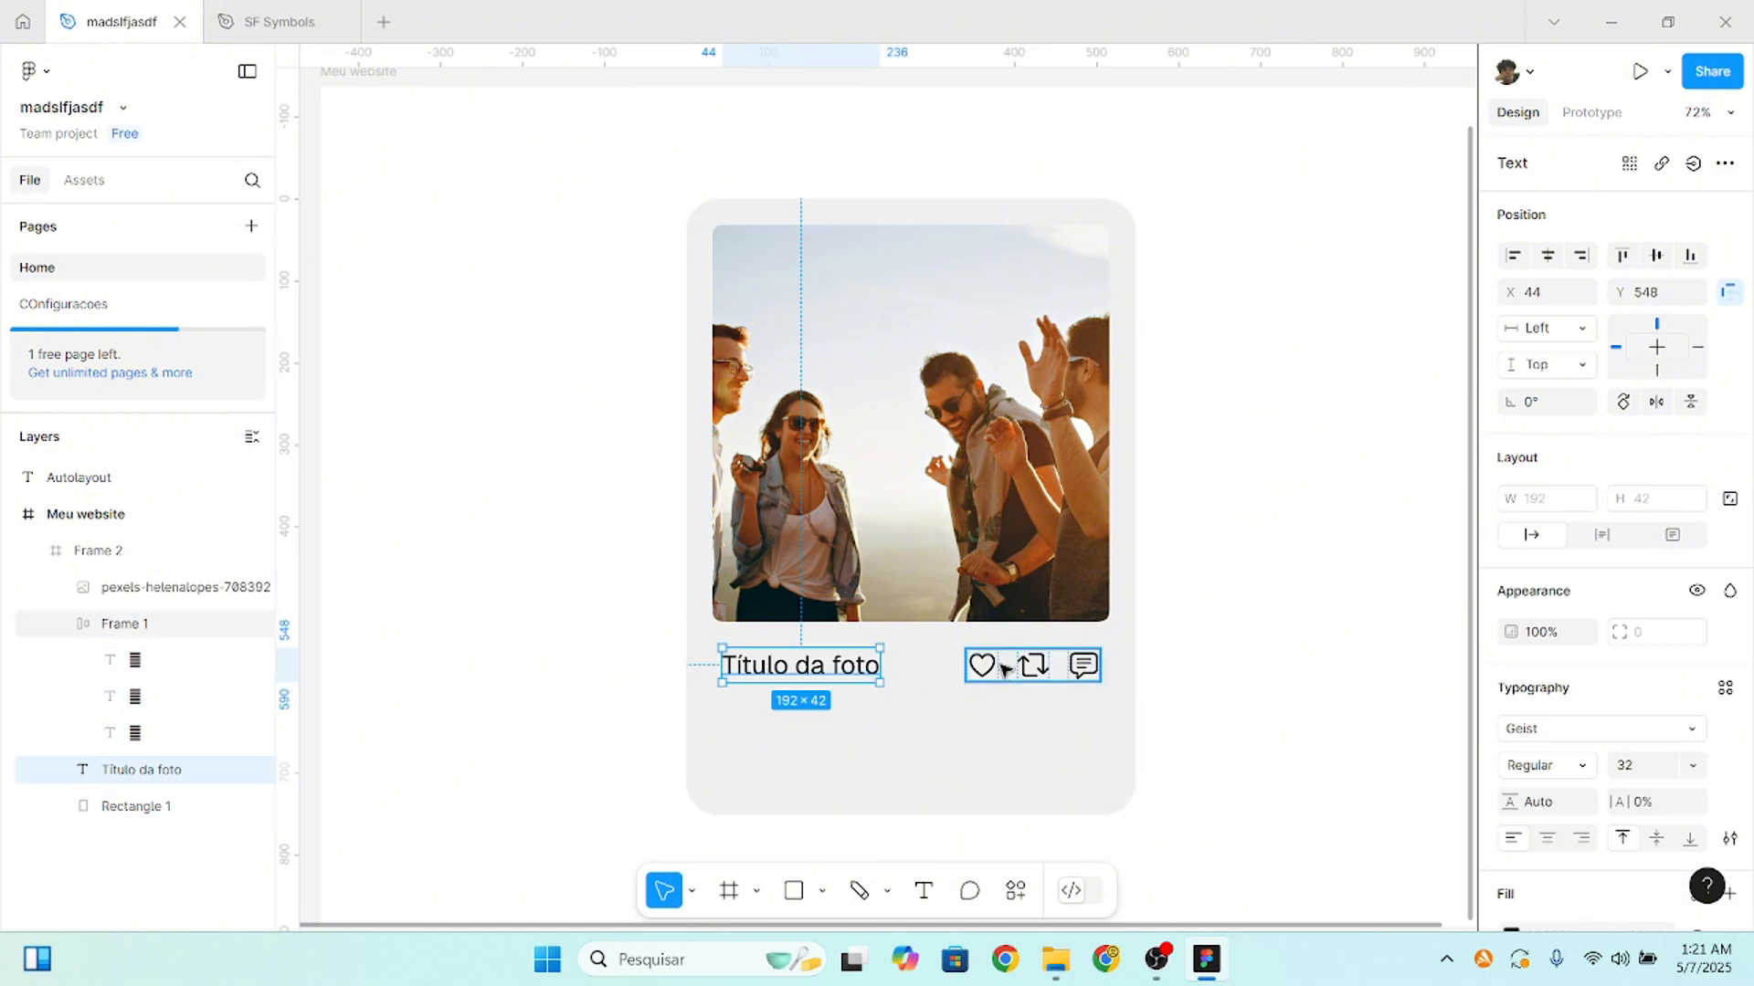
{"action": "left_click", "coordinate": [1013, 671], "text": "shift"}
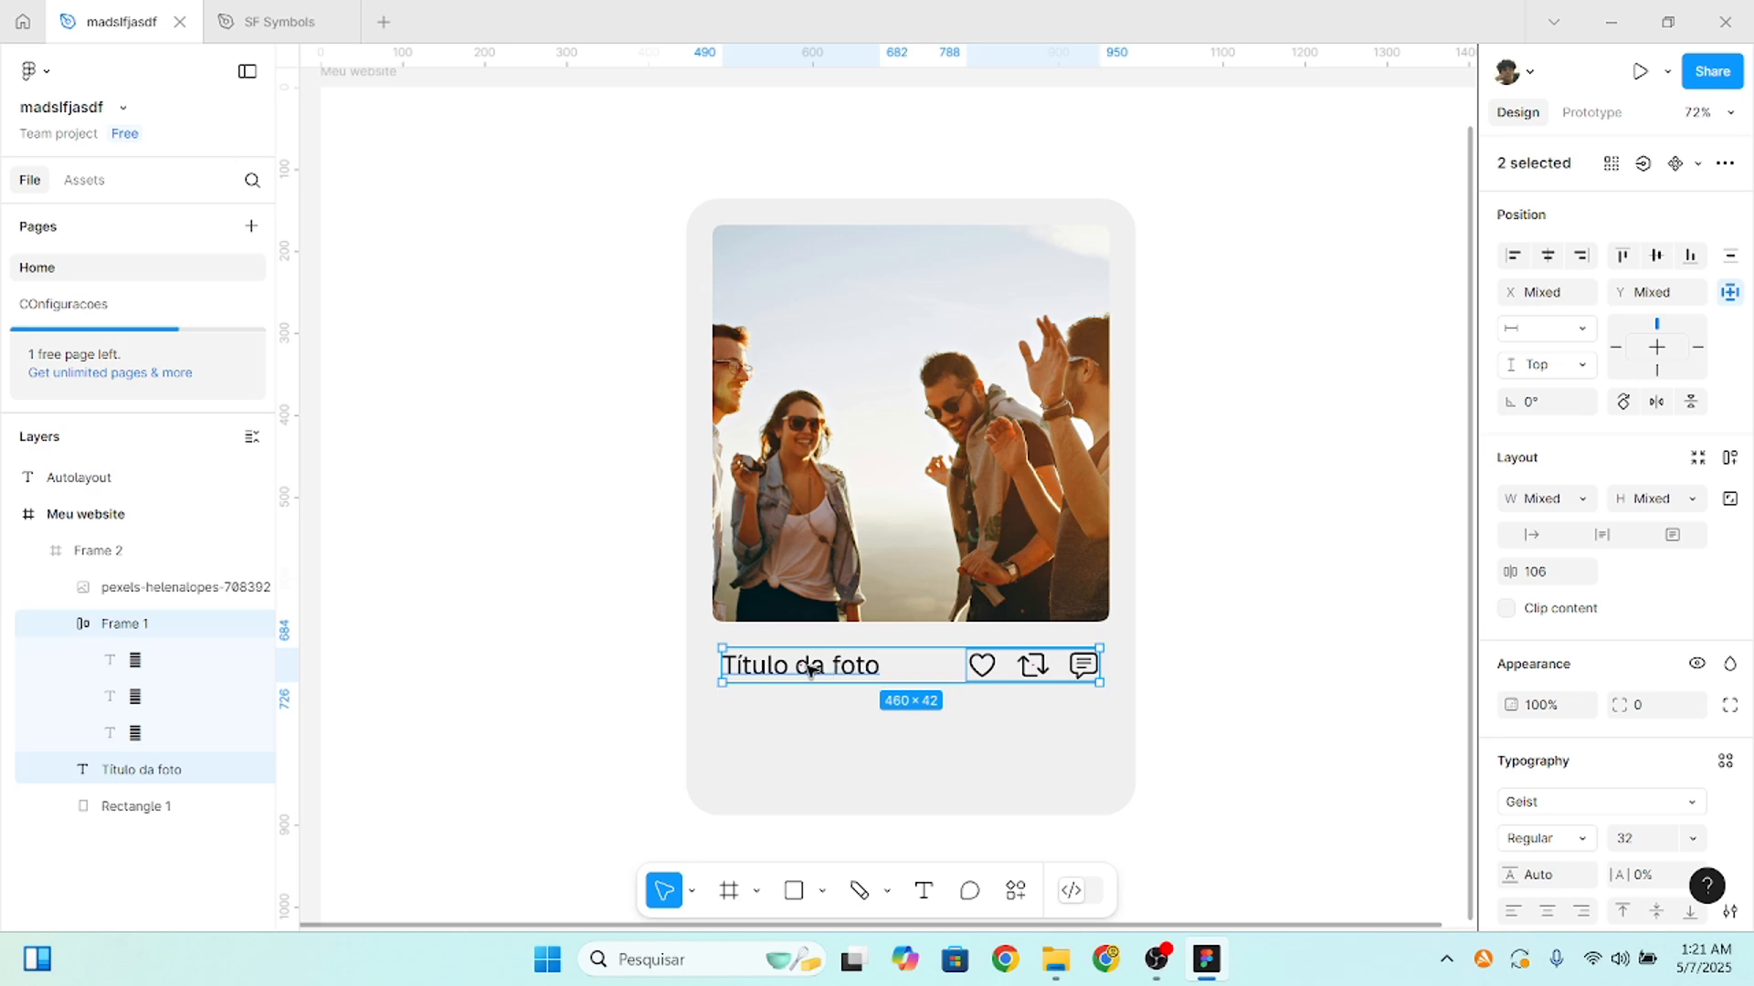
{"action": "left_click", "coordinate": [1066, 546]}
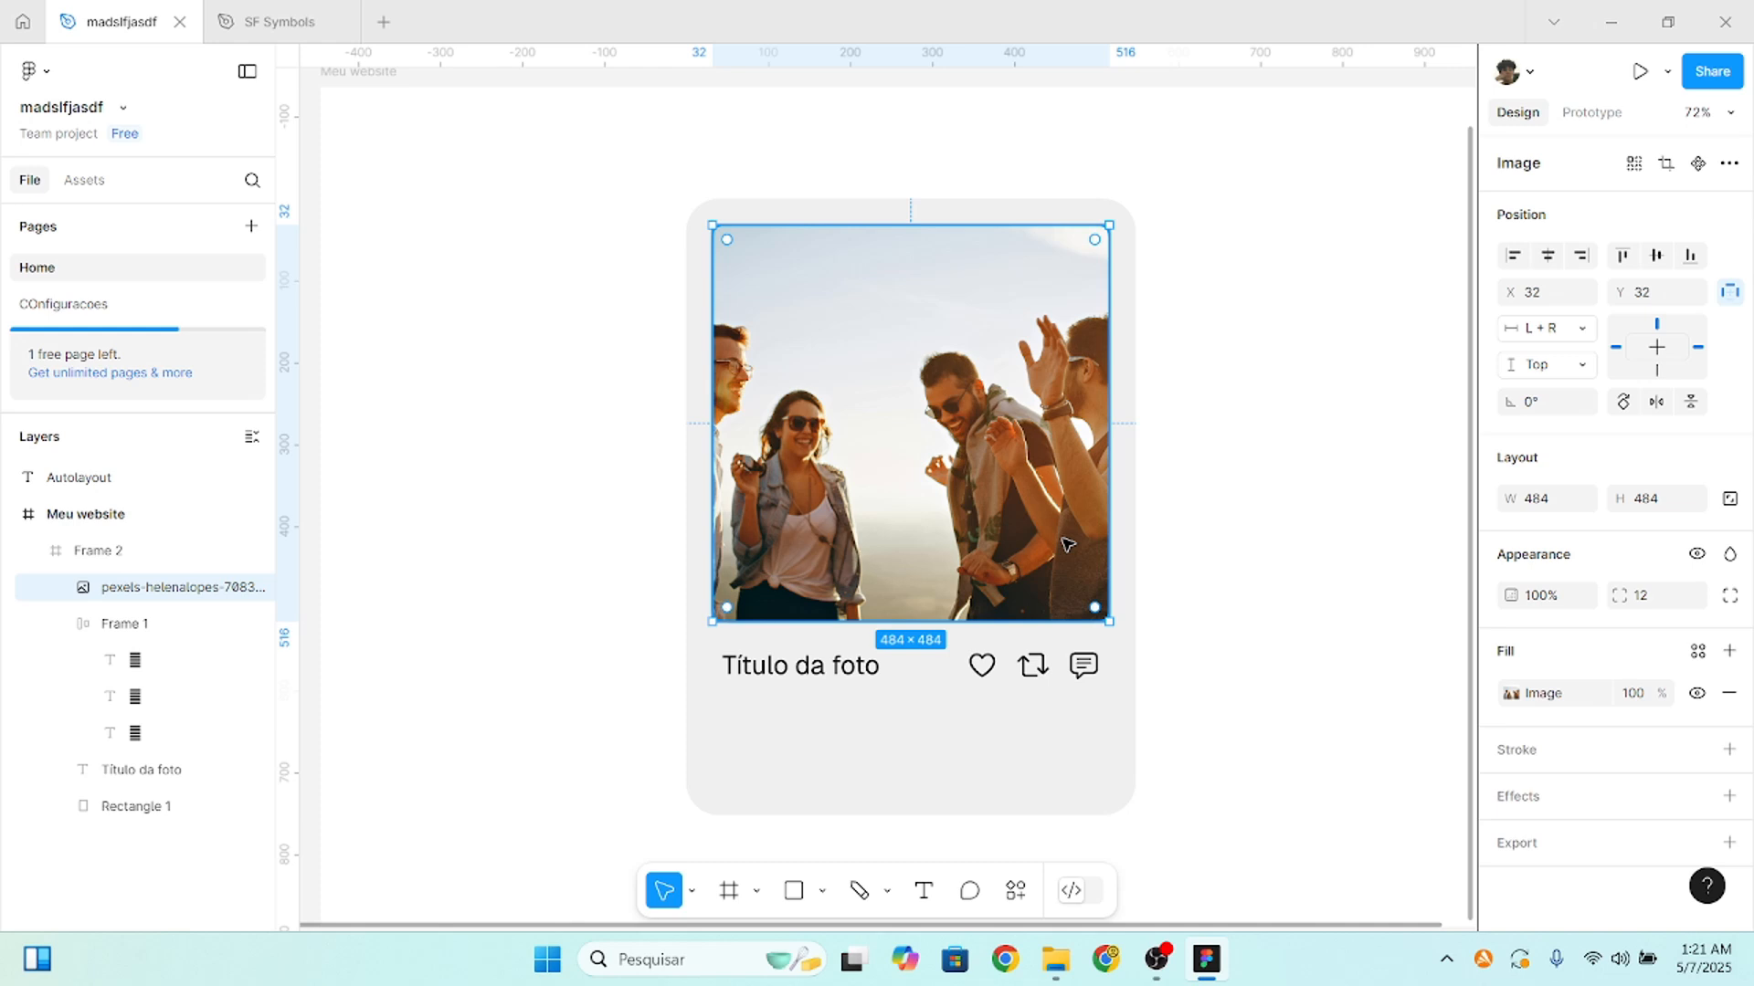
{"action": "left_click", "coordinate": [1136, 522]}
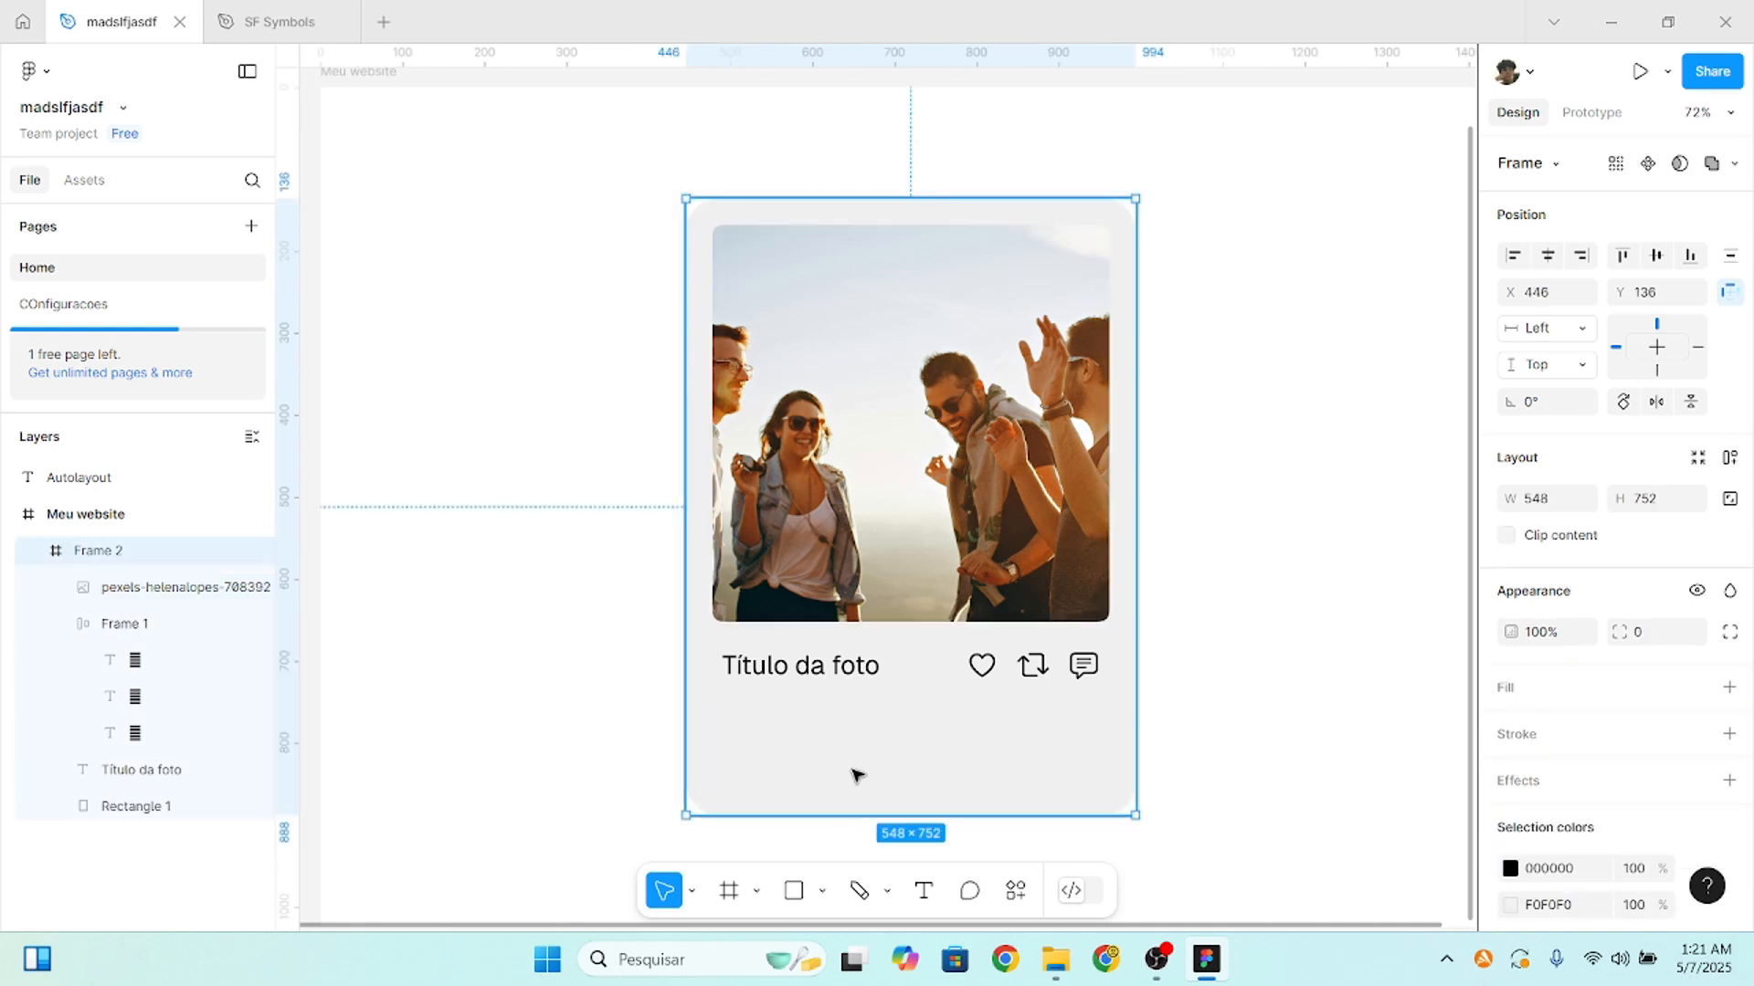
- Combine the photo title and the icon frame into one horizontal auto layout row
{"action": "left_click", "coordinate": [835, 667]}
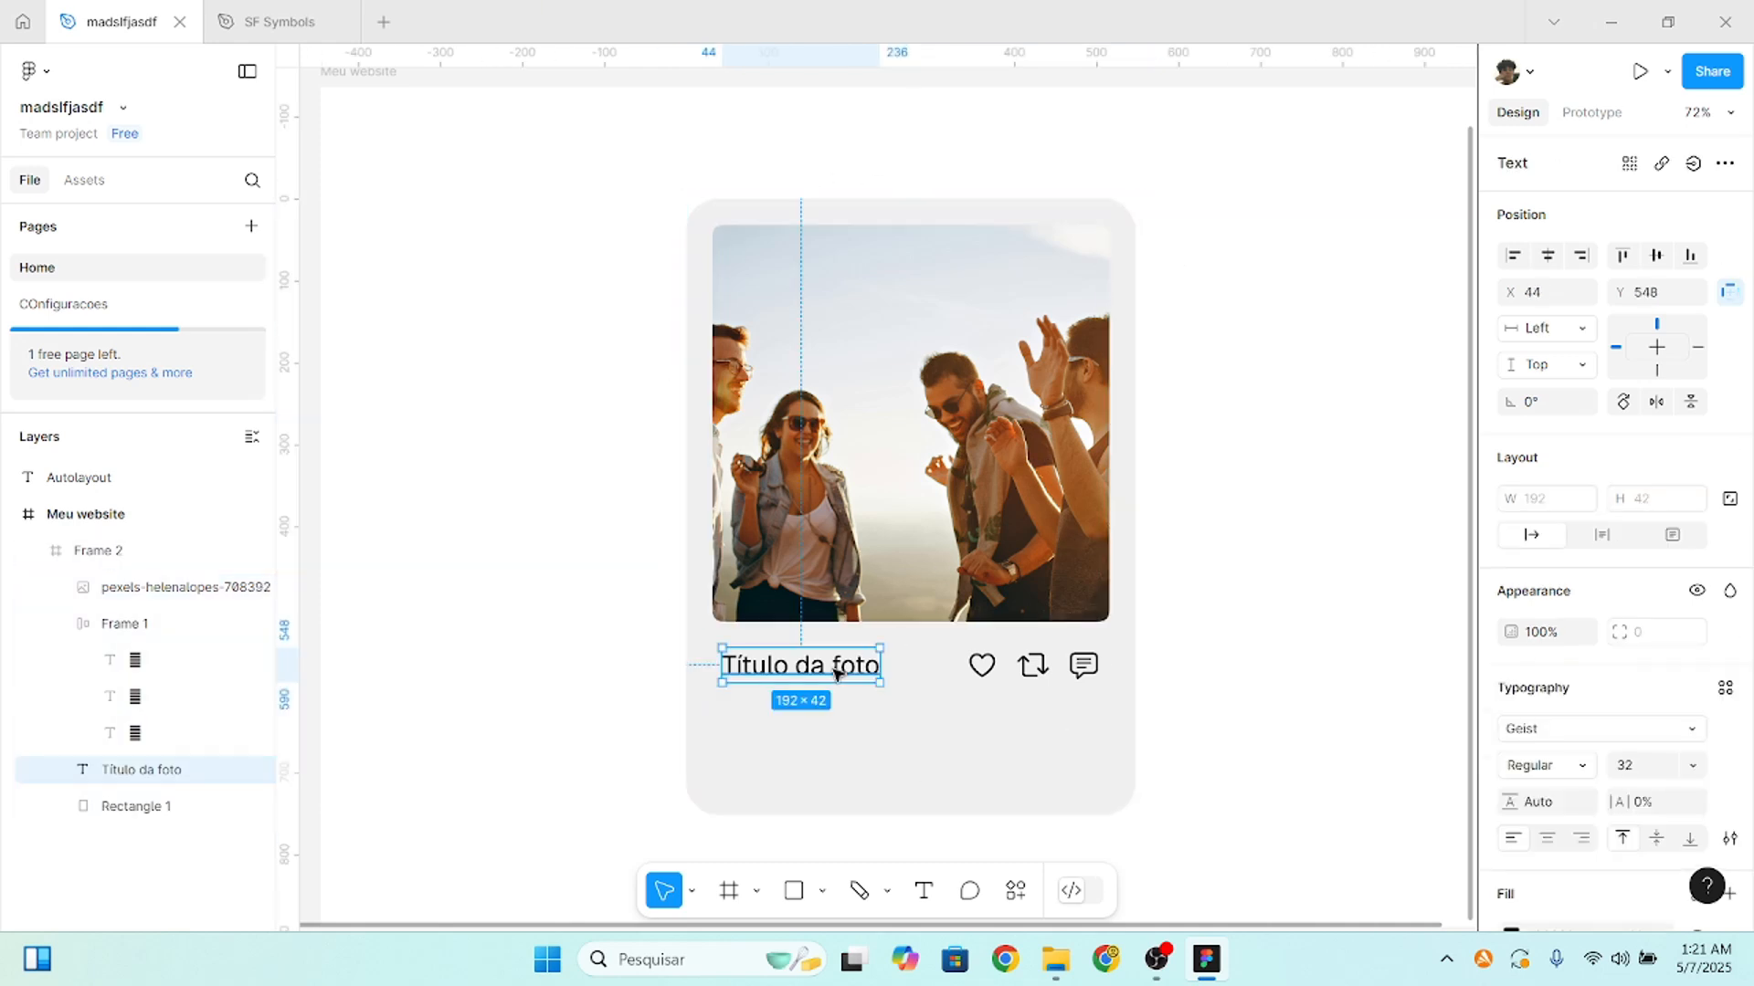
{"action": "left_click", "coordinate": [995, 670], "text": "shift"}
{"action": "key", "text": "shift+a"}
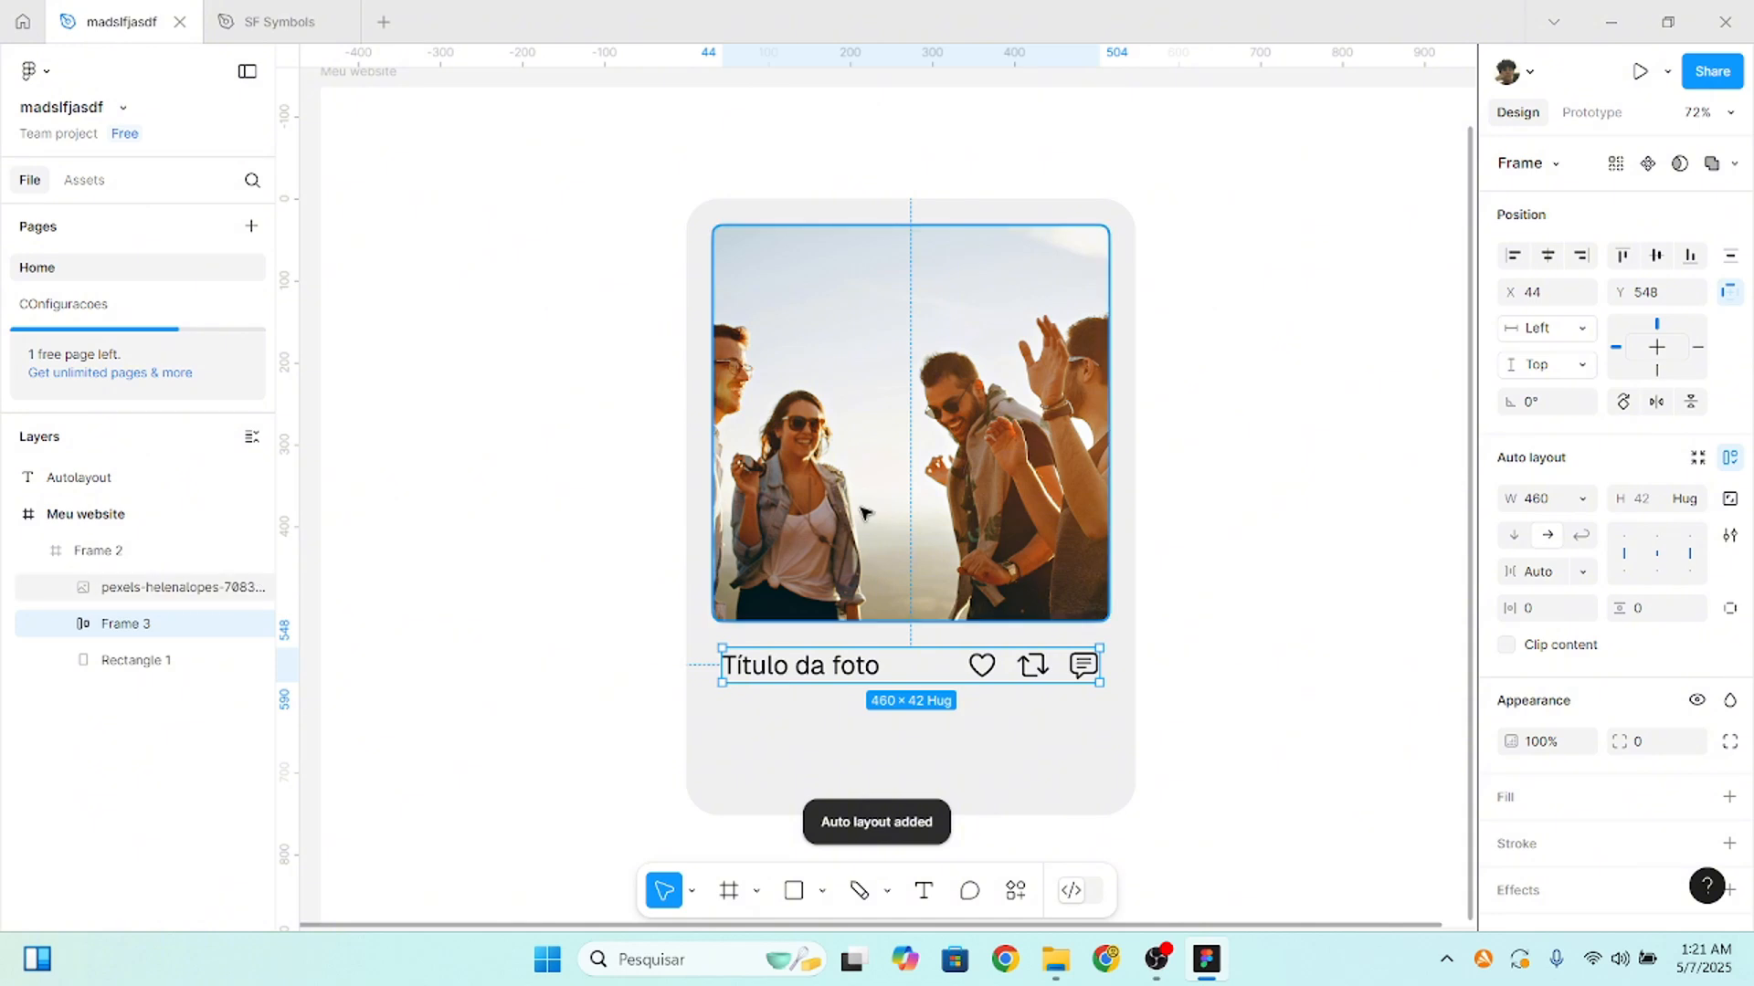
- Measure the title row's distances to the card edges, try widening the row symmetrically to 532, and undo it
{"action": "scroll", "coordinate": [932, 548], "scroll_direction": "up", "scroll_amount": 4}
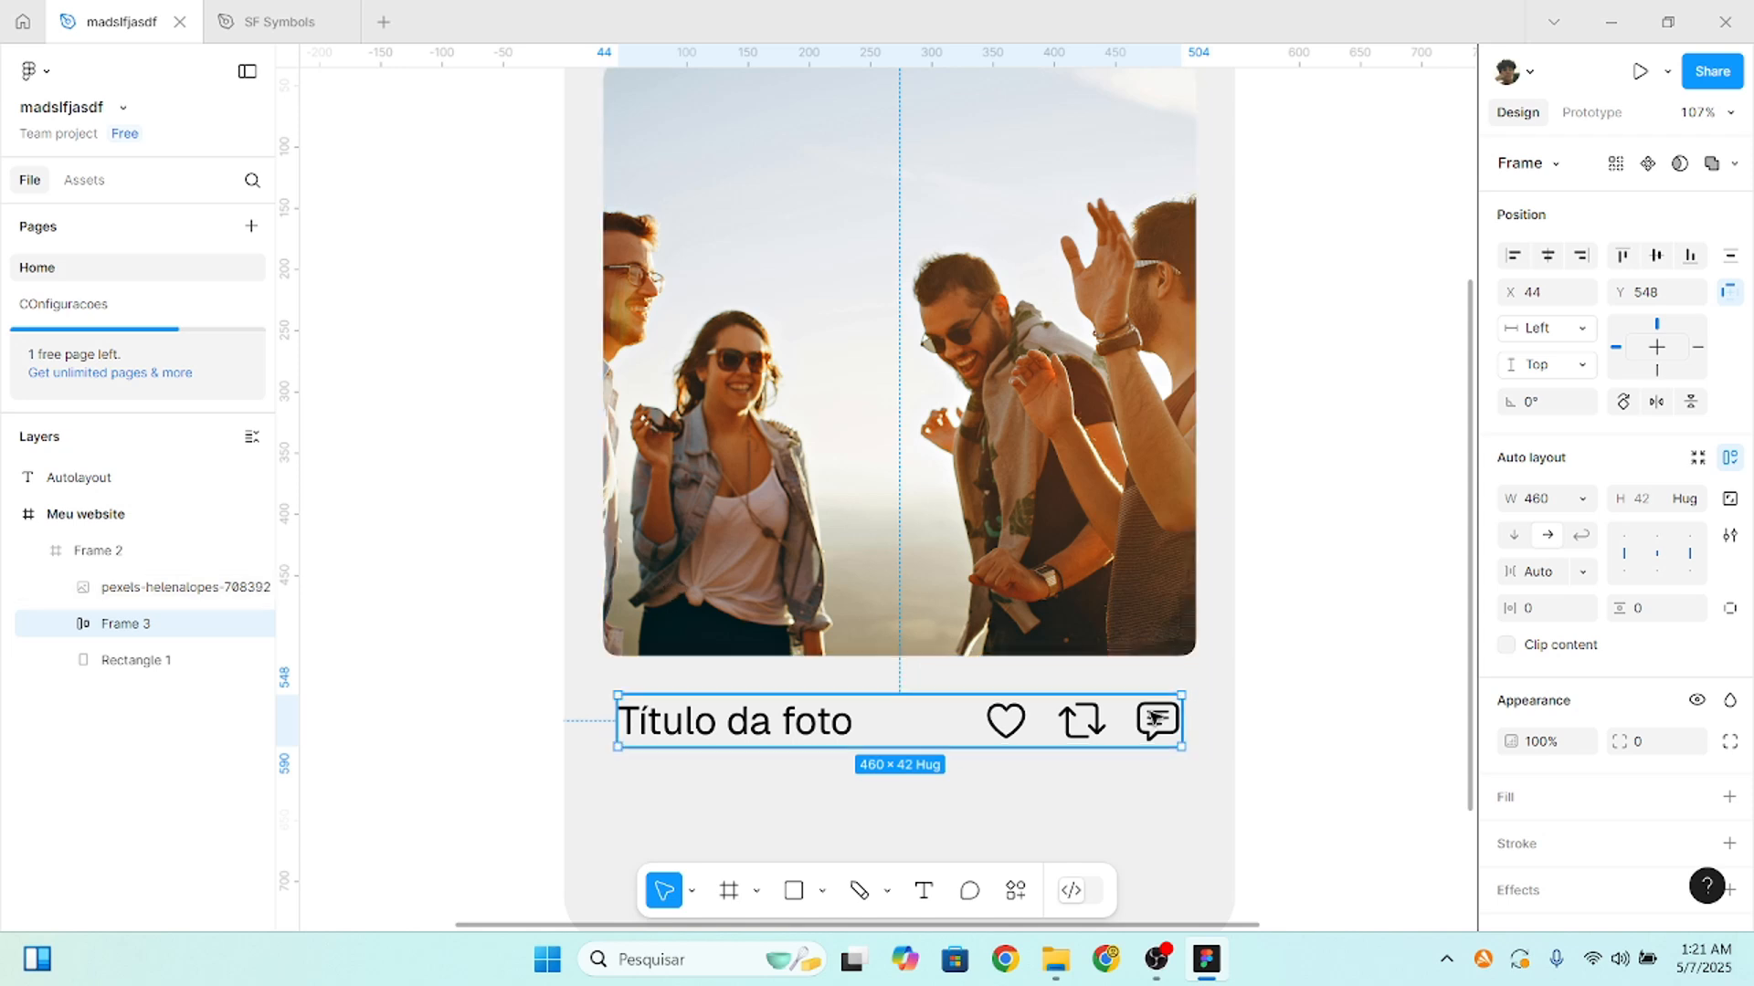
{"action": "key", "text": "alt"}
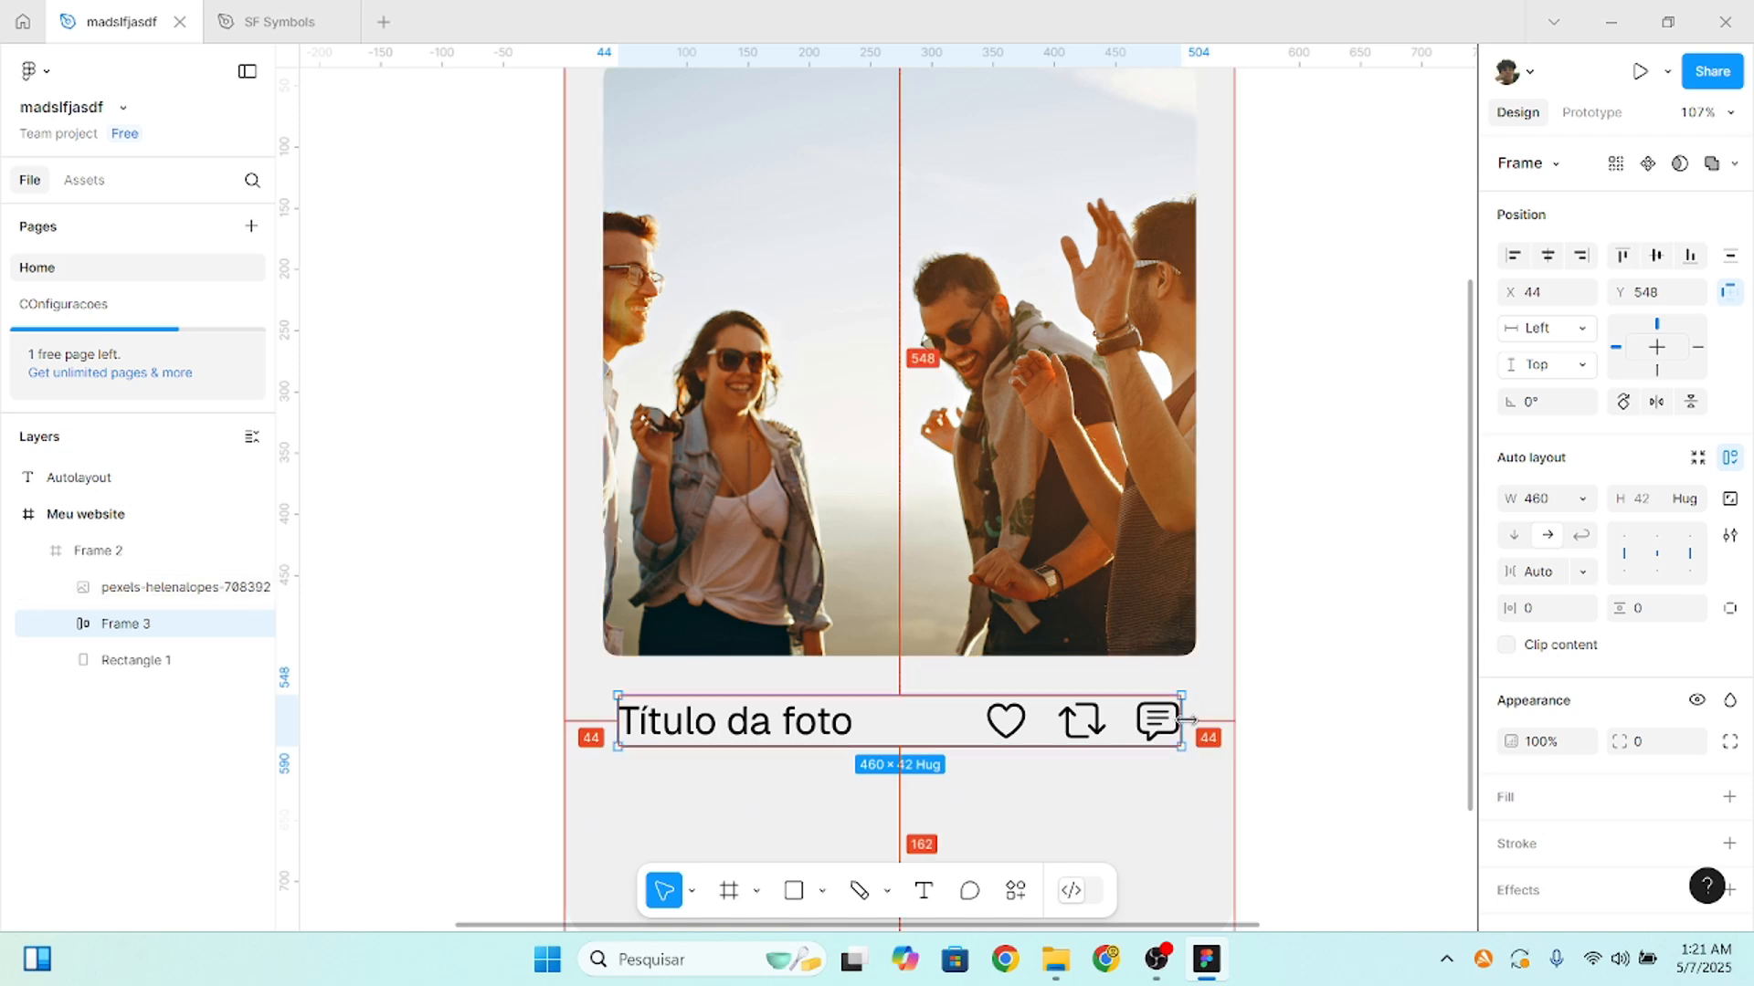
{"action": "left_click", "coordinate": [1548, 606]}
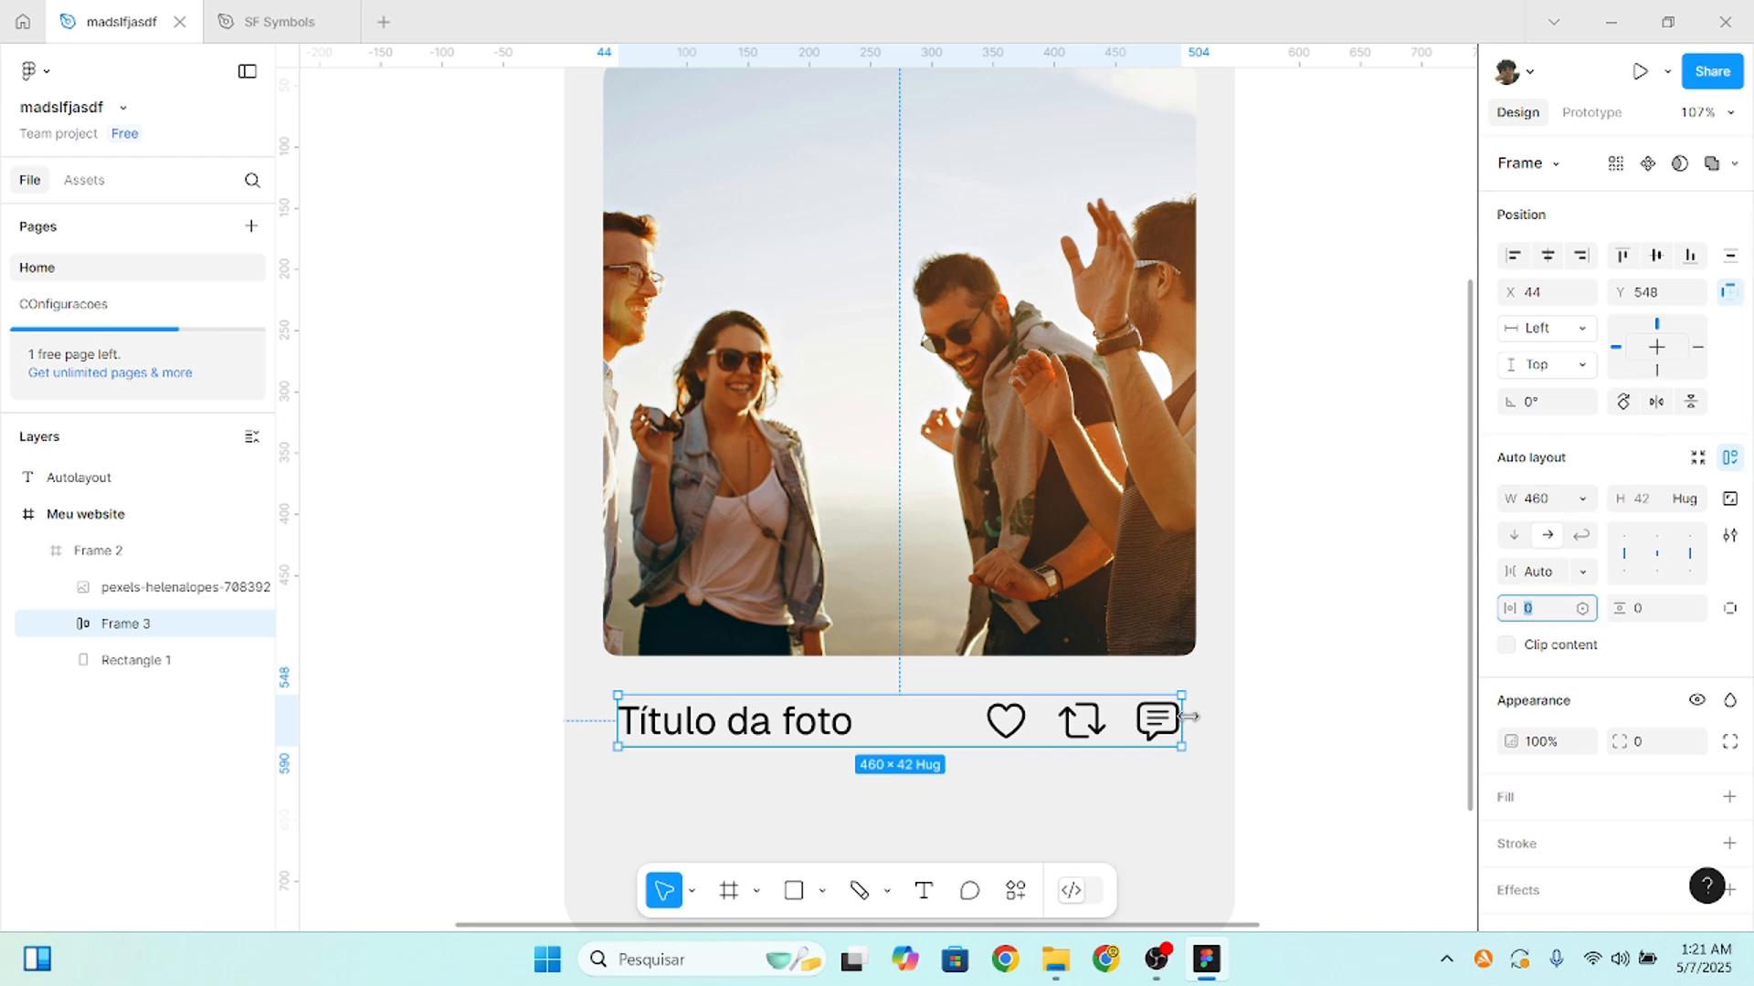
{"action": "left_click_drag", "start_coordinate": [1188, 717], "coordinate": [1228, 717]}
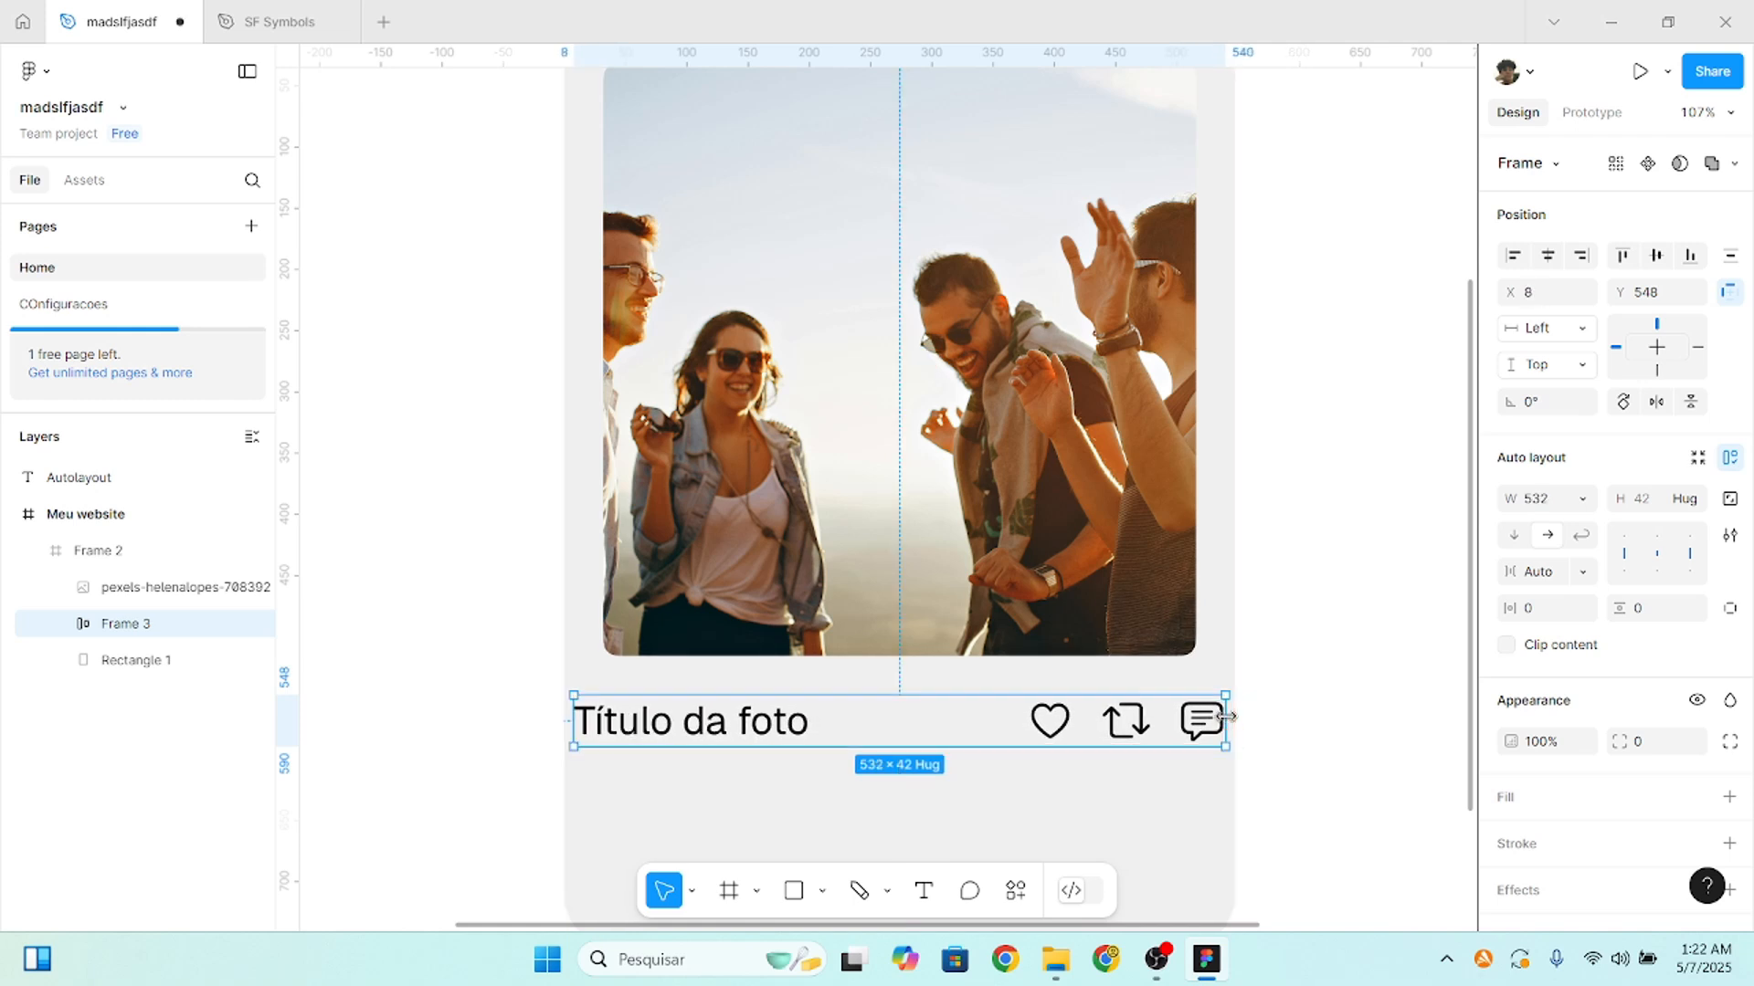
{"action": "key", "text": "ctrl+z"}
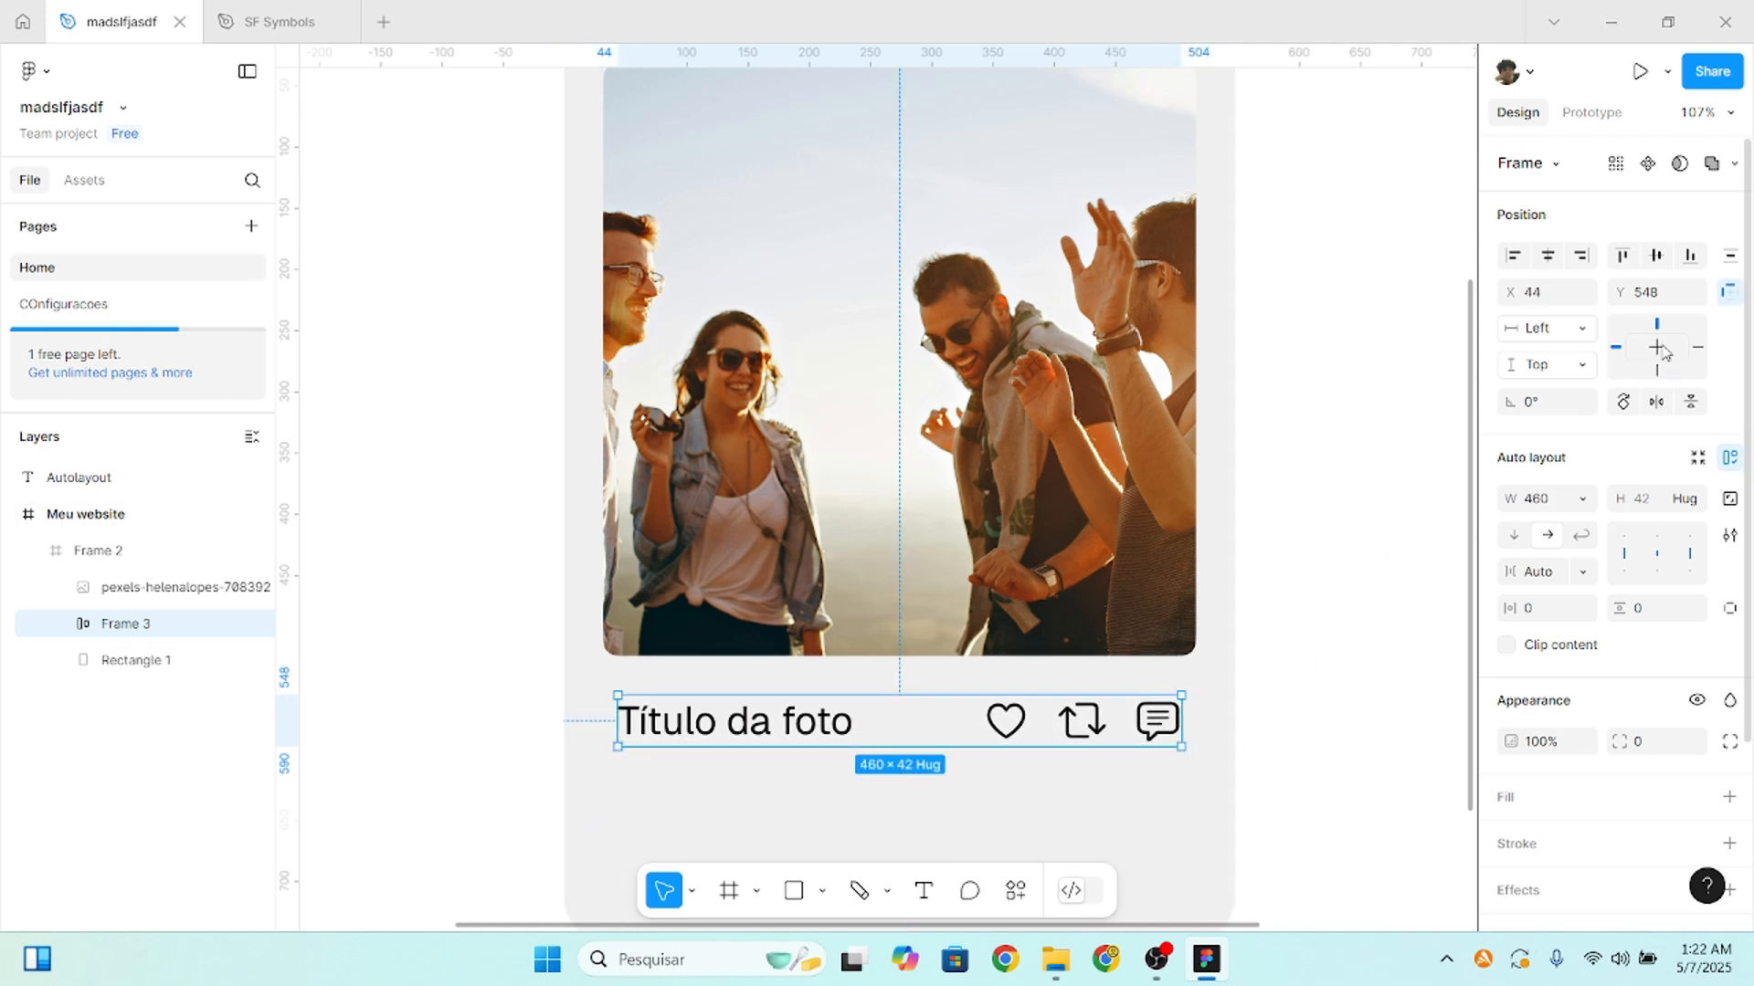
- Set the title row's horizontal constraint to Center and try a horizontal padding of 12 at fixed width
{"action": "left_click", "coordinate": [1663, 349]}
{"action": "left_click", "coordinate": [1555, 609]}
{"action": "key", "text": "Return"}
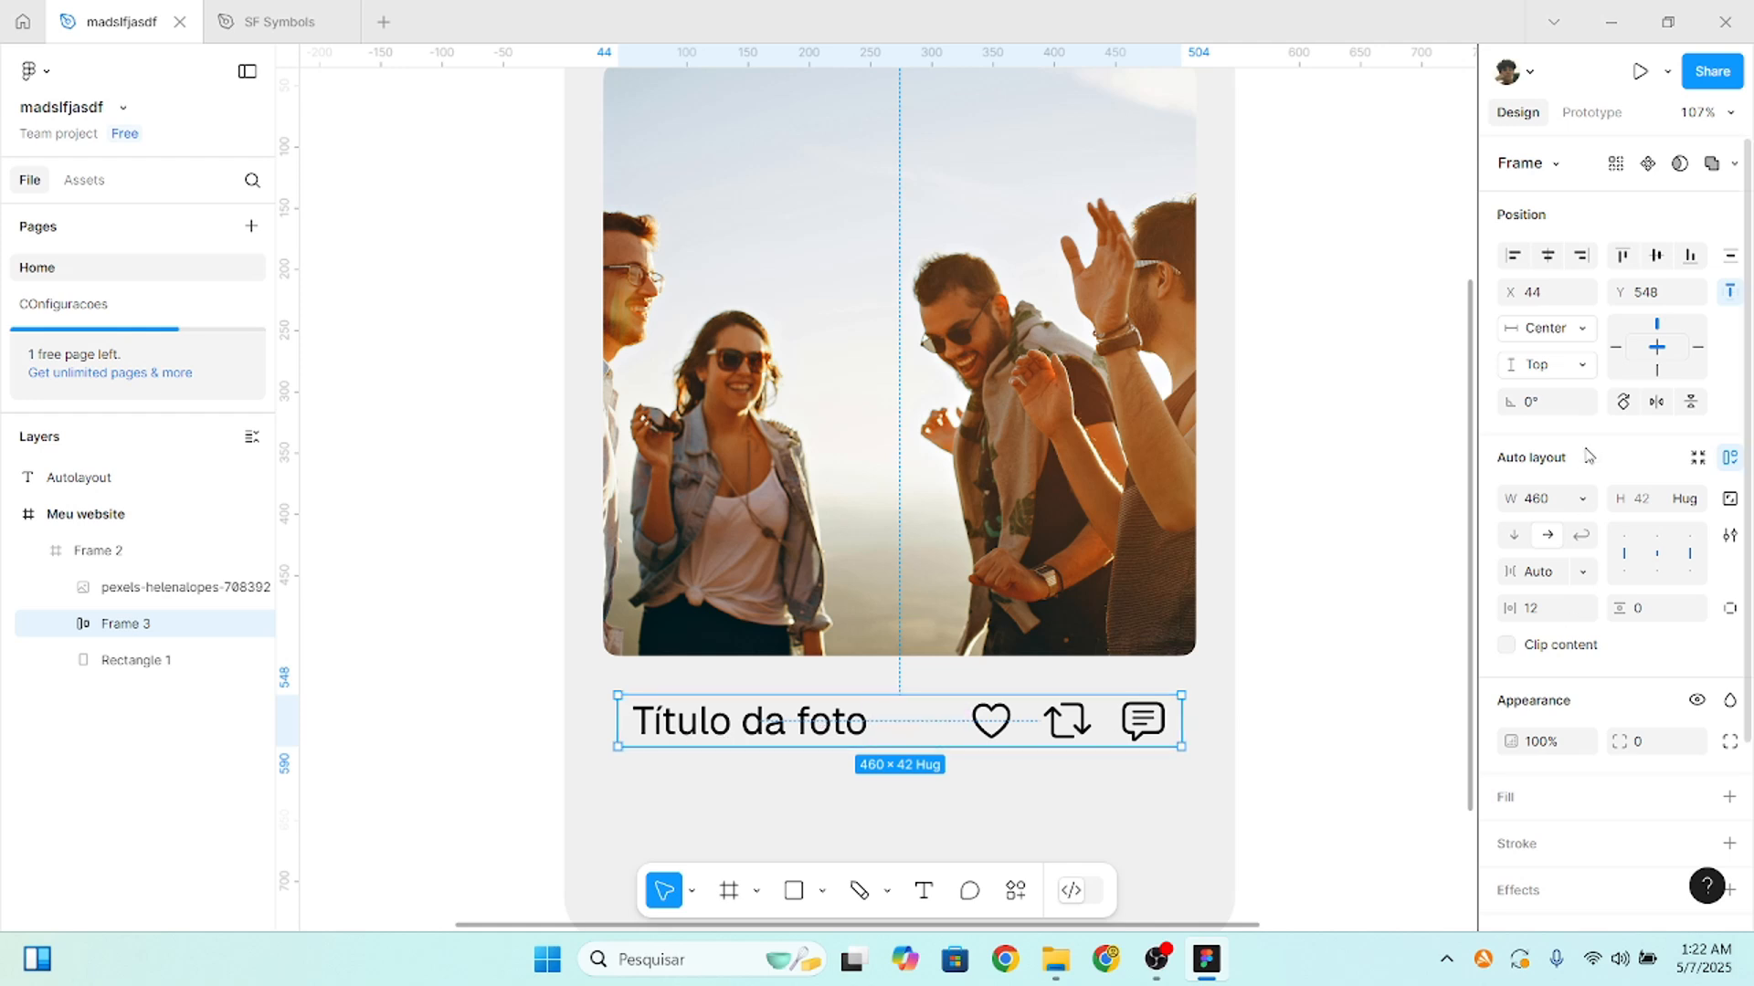
- Set the title row's width to hug contents and its horizontal padding to 12
{"action": "left_click", "coordinate": [1580, 498]}
{"action": "left_click", "coordinate": [1578, 499]}
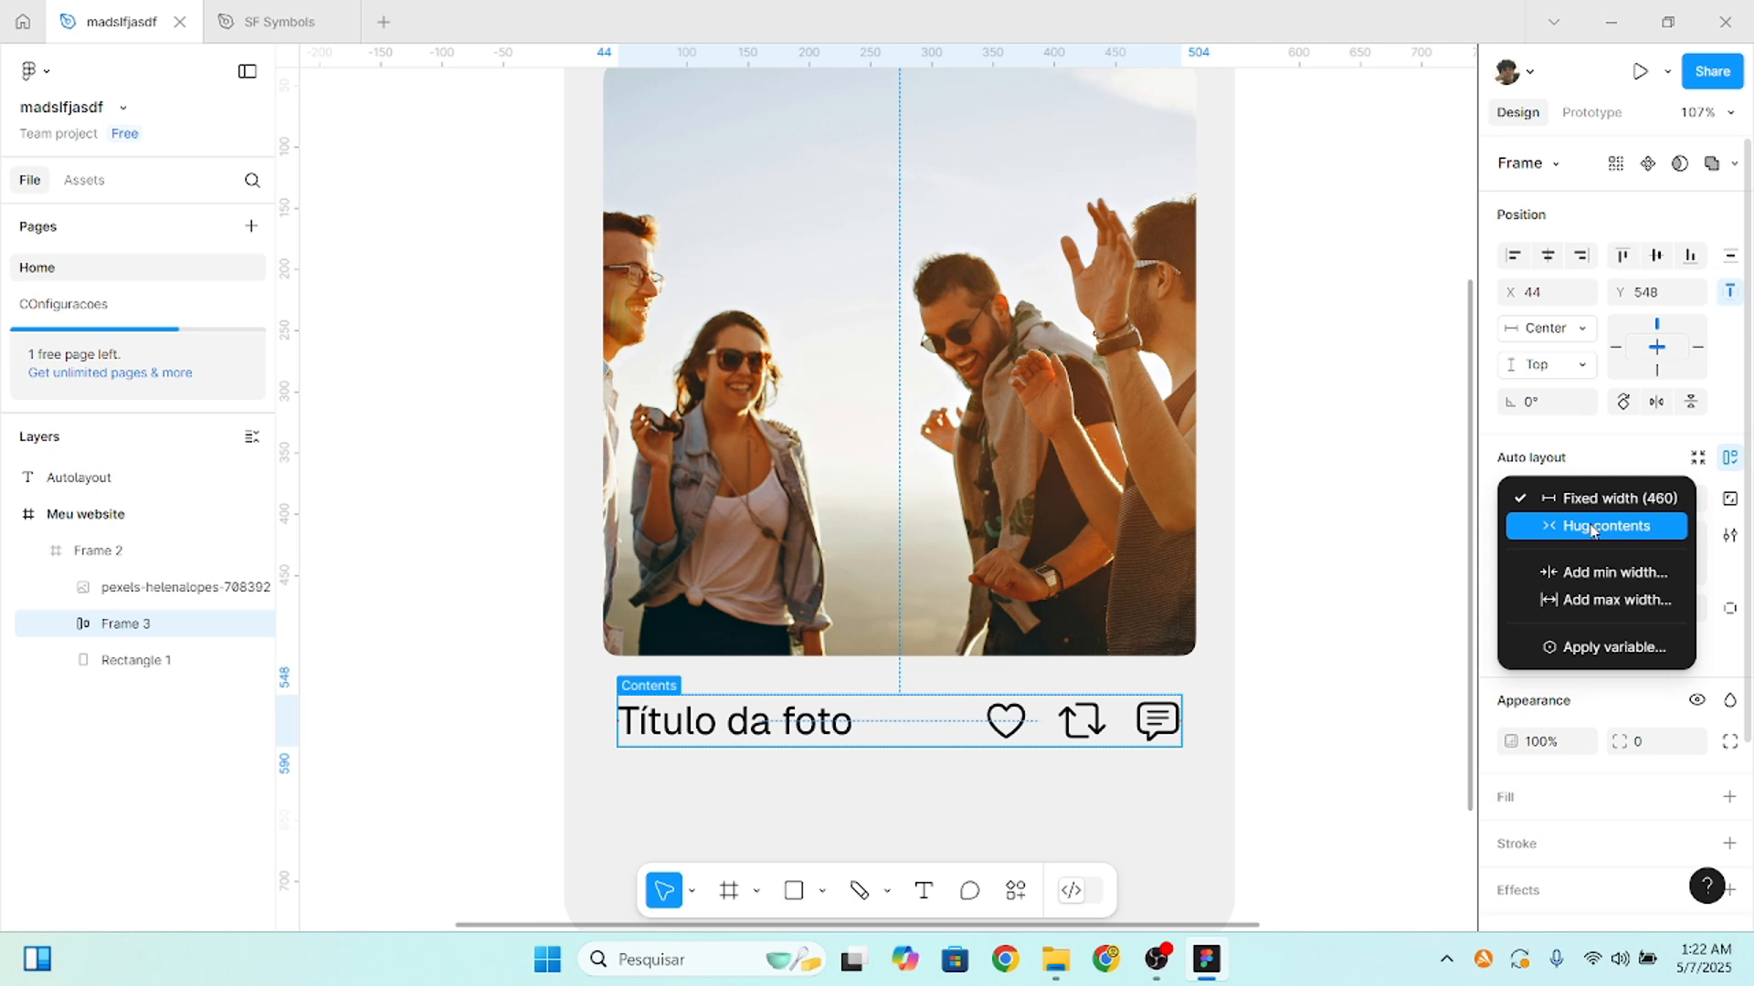
{"action": "left_click", "coordinate": [1591, 528]}
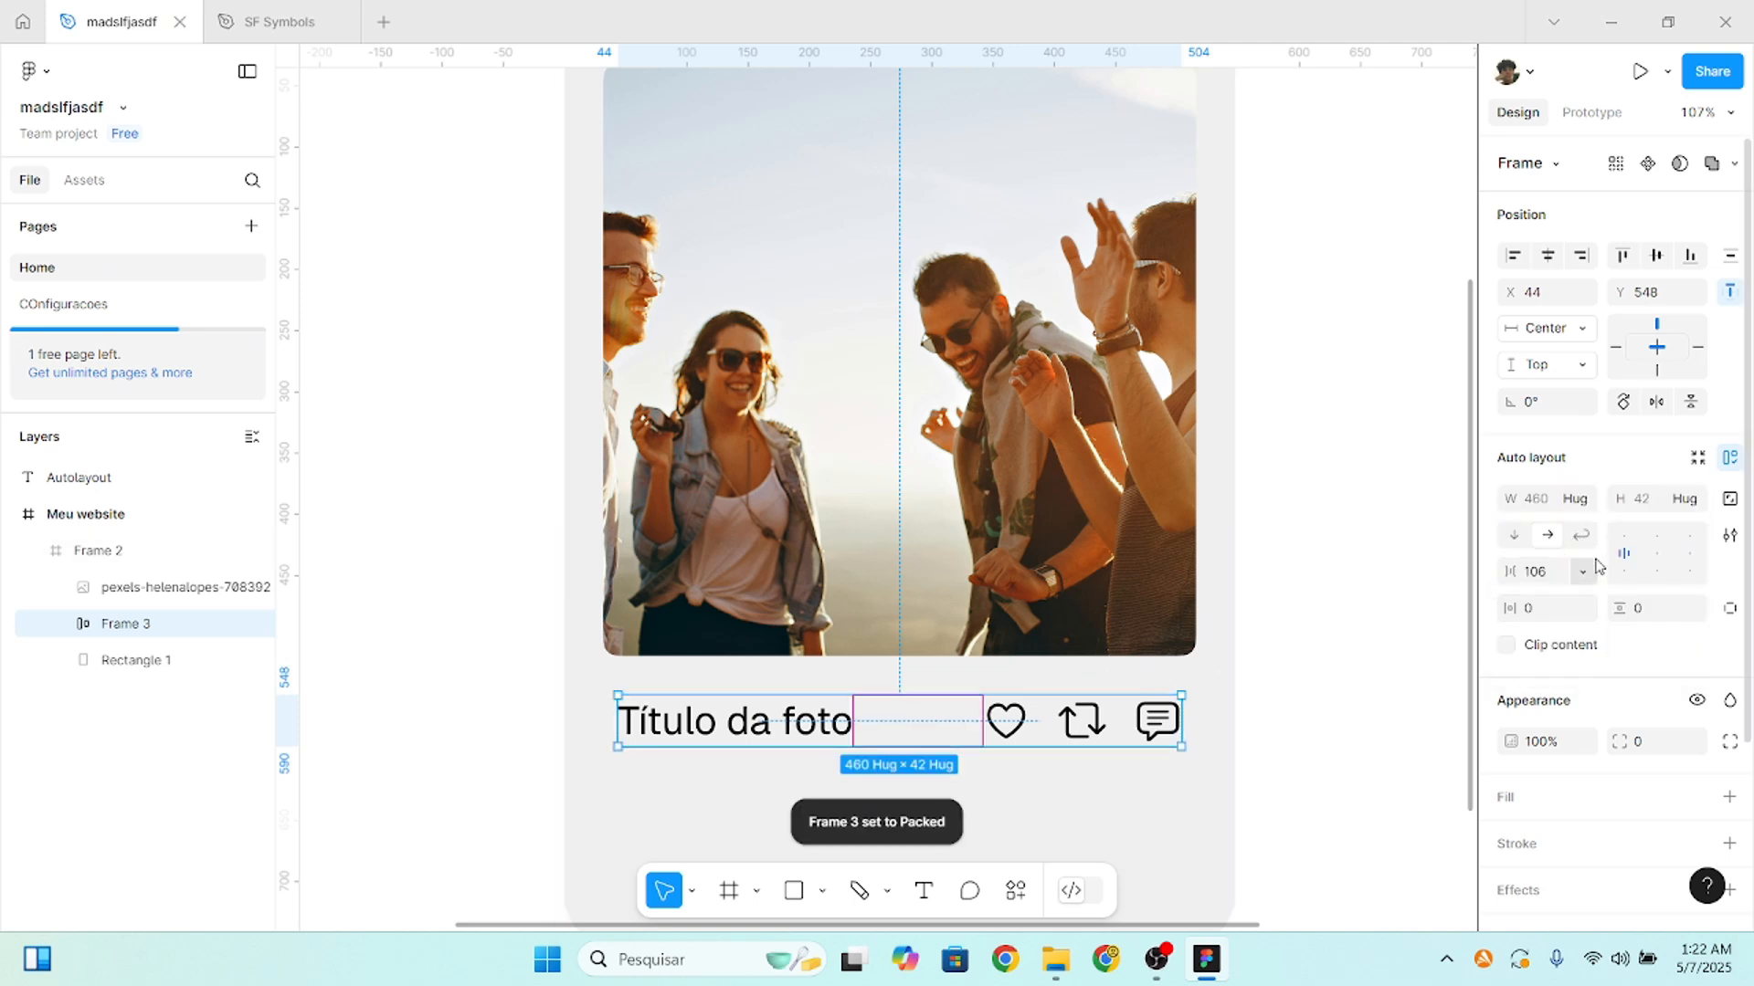
{"action": "left_click", "coordinate": [1538, 608]}
{"action": "type", "text": "12"}
{"action": "key", "text": "Return"}
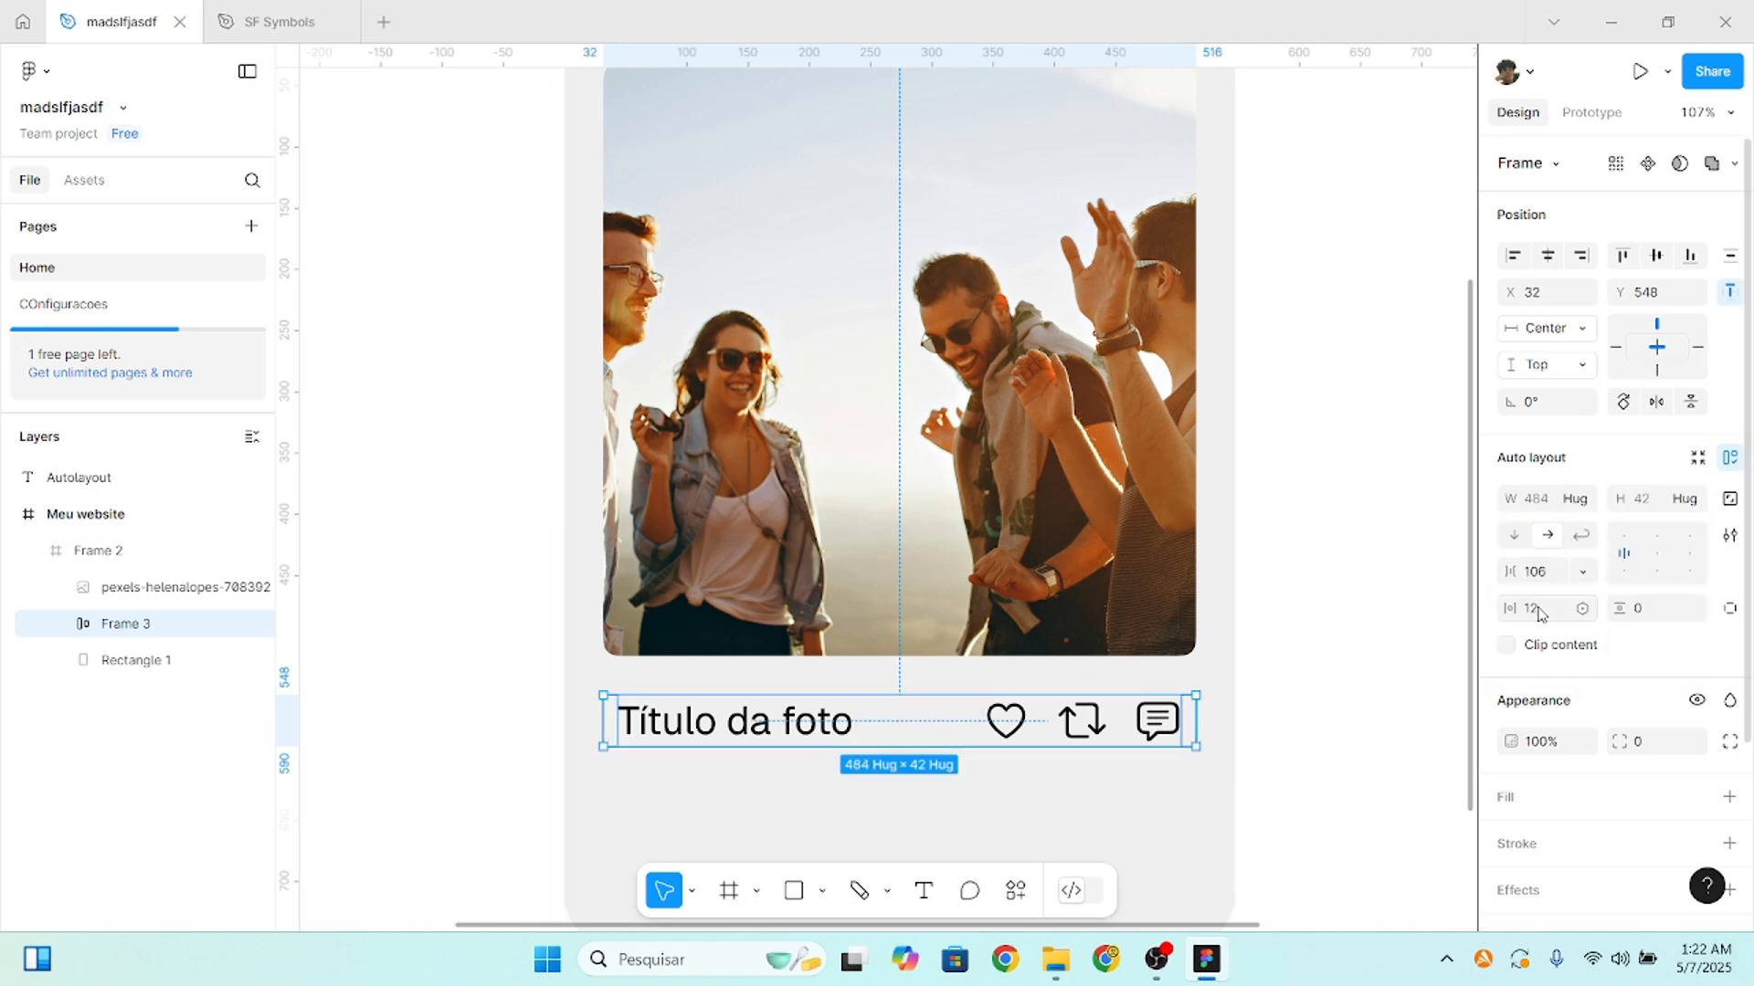
- Check the title row's alignment with the photo, then wrap the photo and the row in a vertical auto layout frame
{"action": "scroll", "coordinate": [626, 735], "scroll_direction": "up", "scroll_amount": 5}
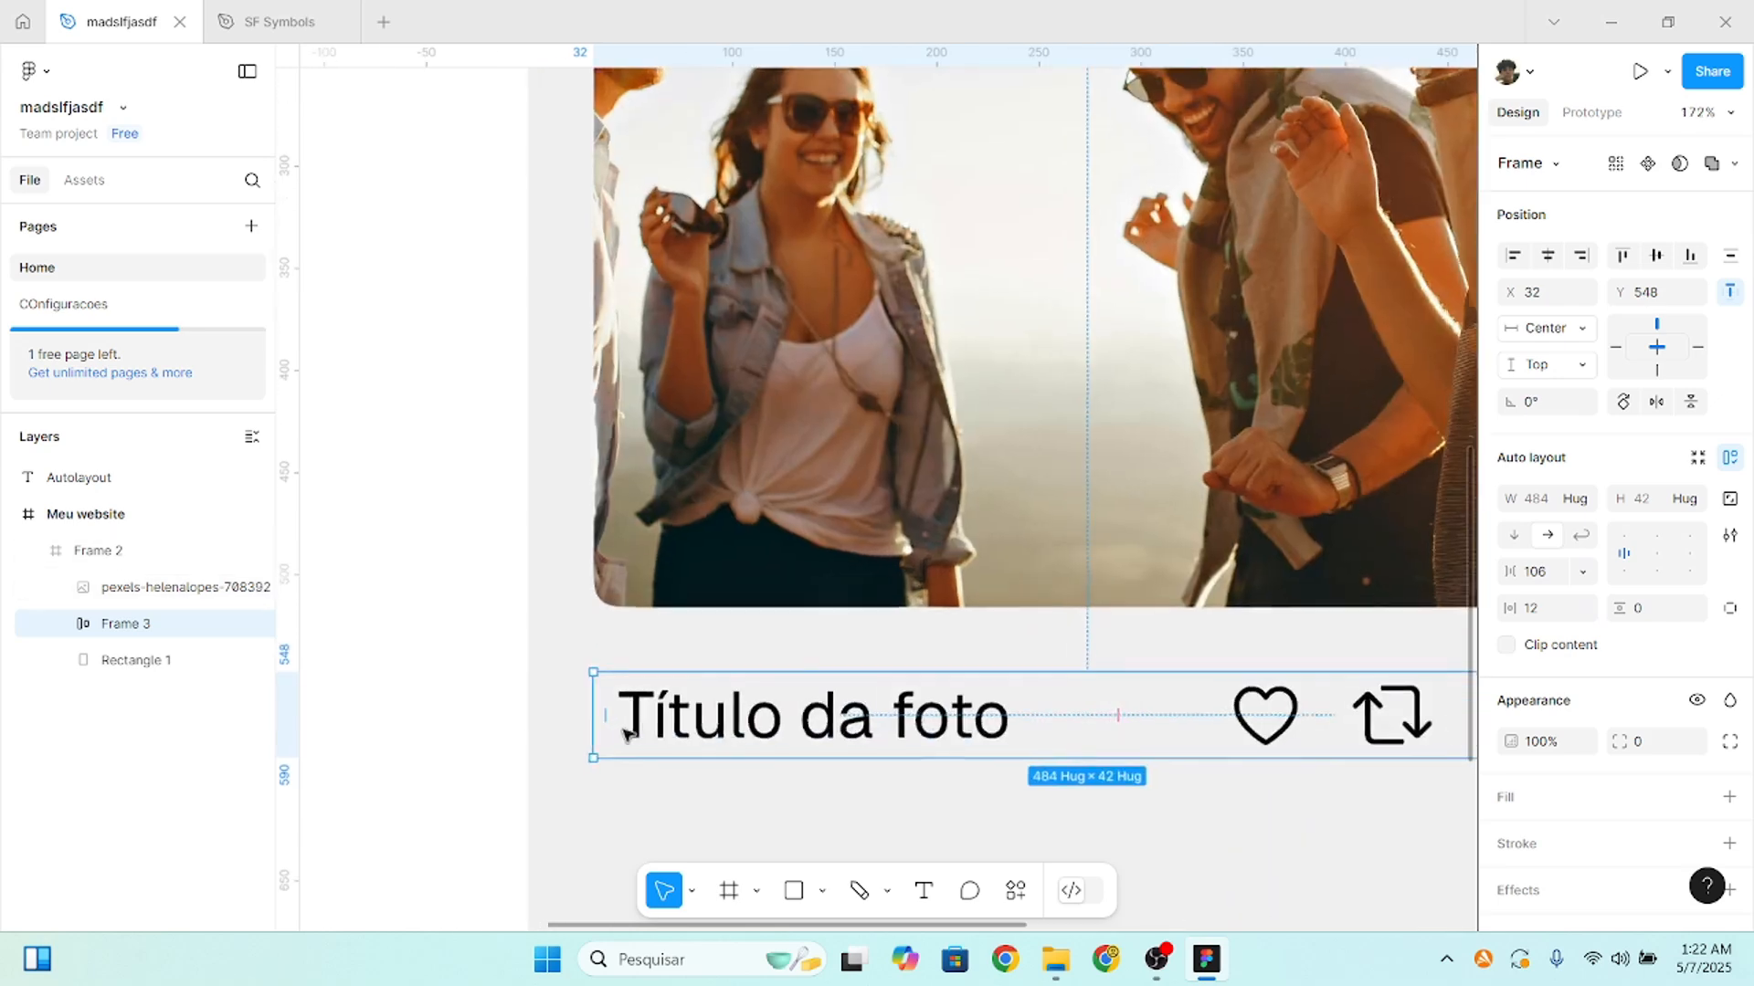
{"action": "scroll", "coordinate": [673, 463], "scroll_direction": "down", "scroll_amount": 3}
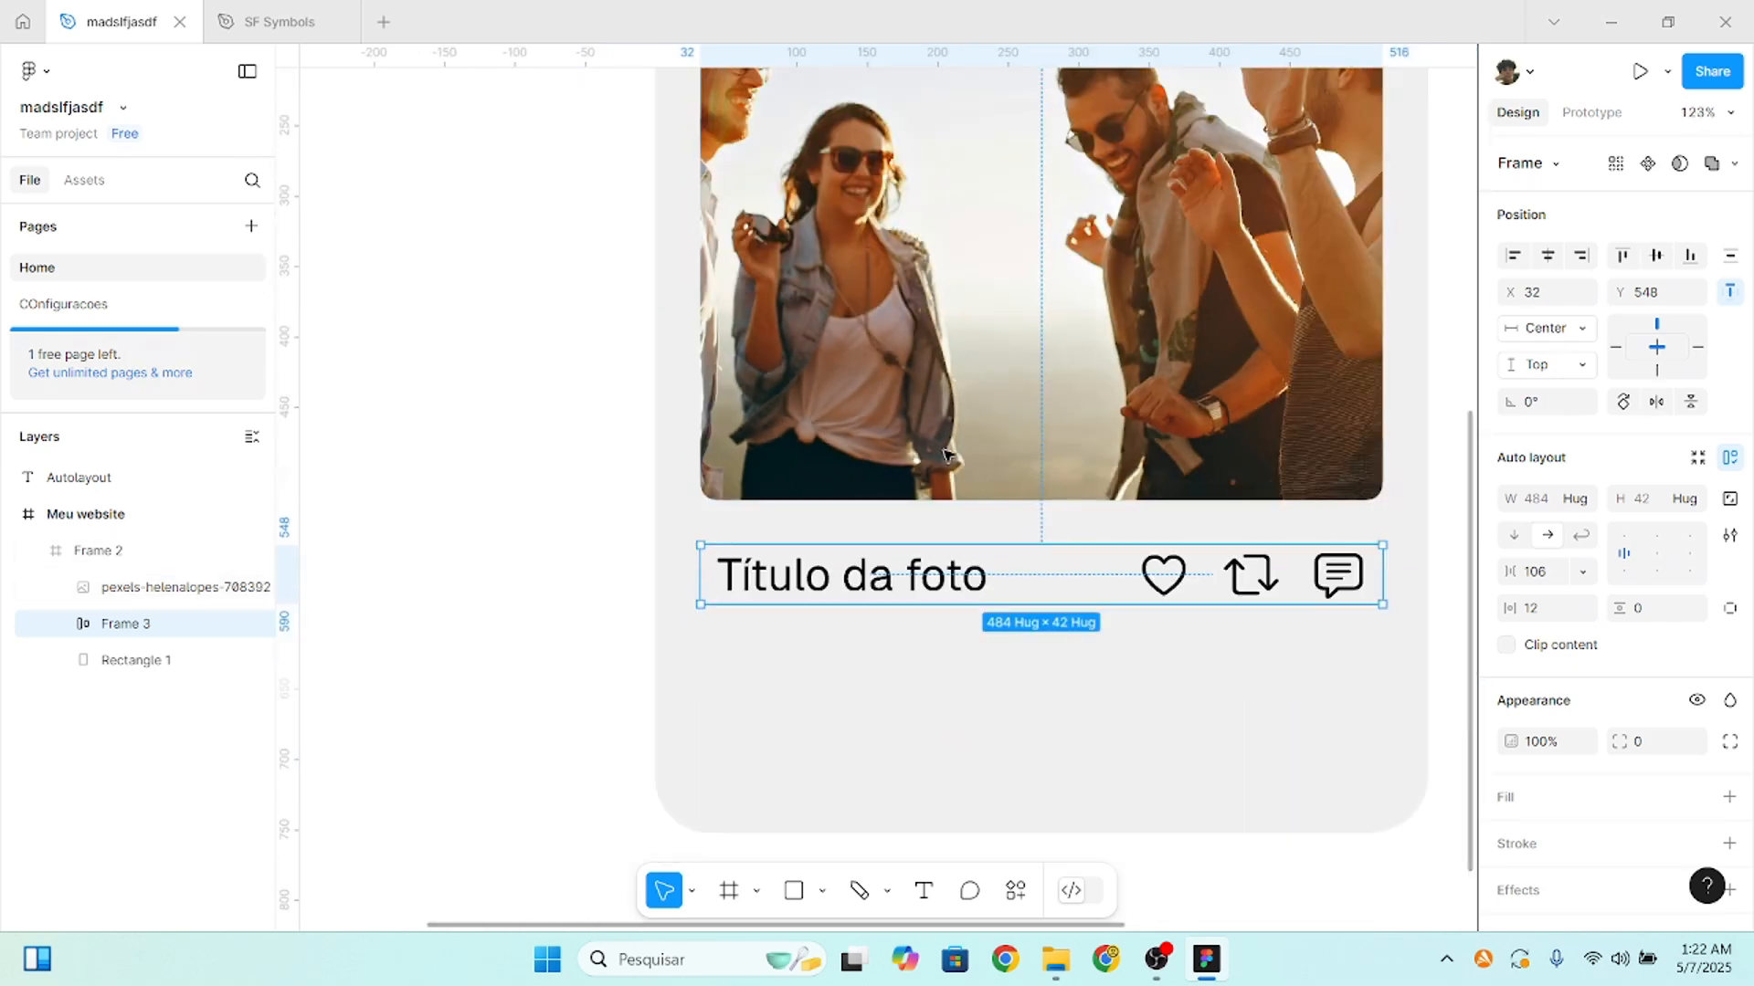
{"action": "scroll", "coordinate": [969, 430], "scroll_direction": "right", "scroll_amount": 2}
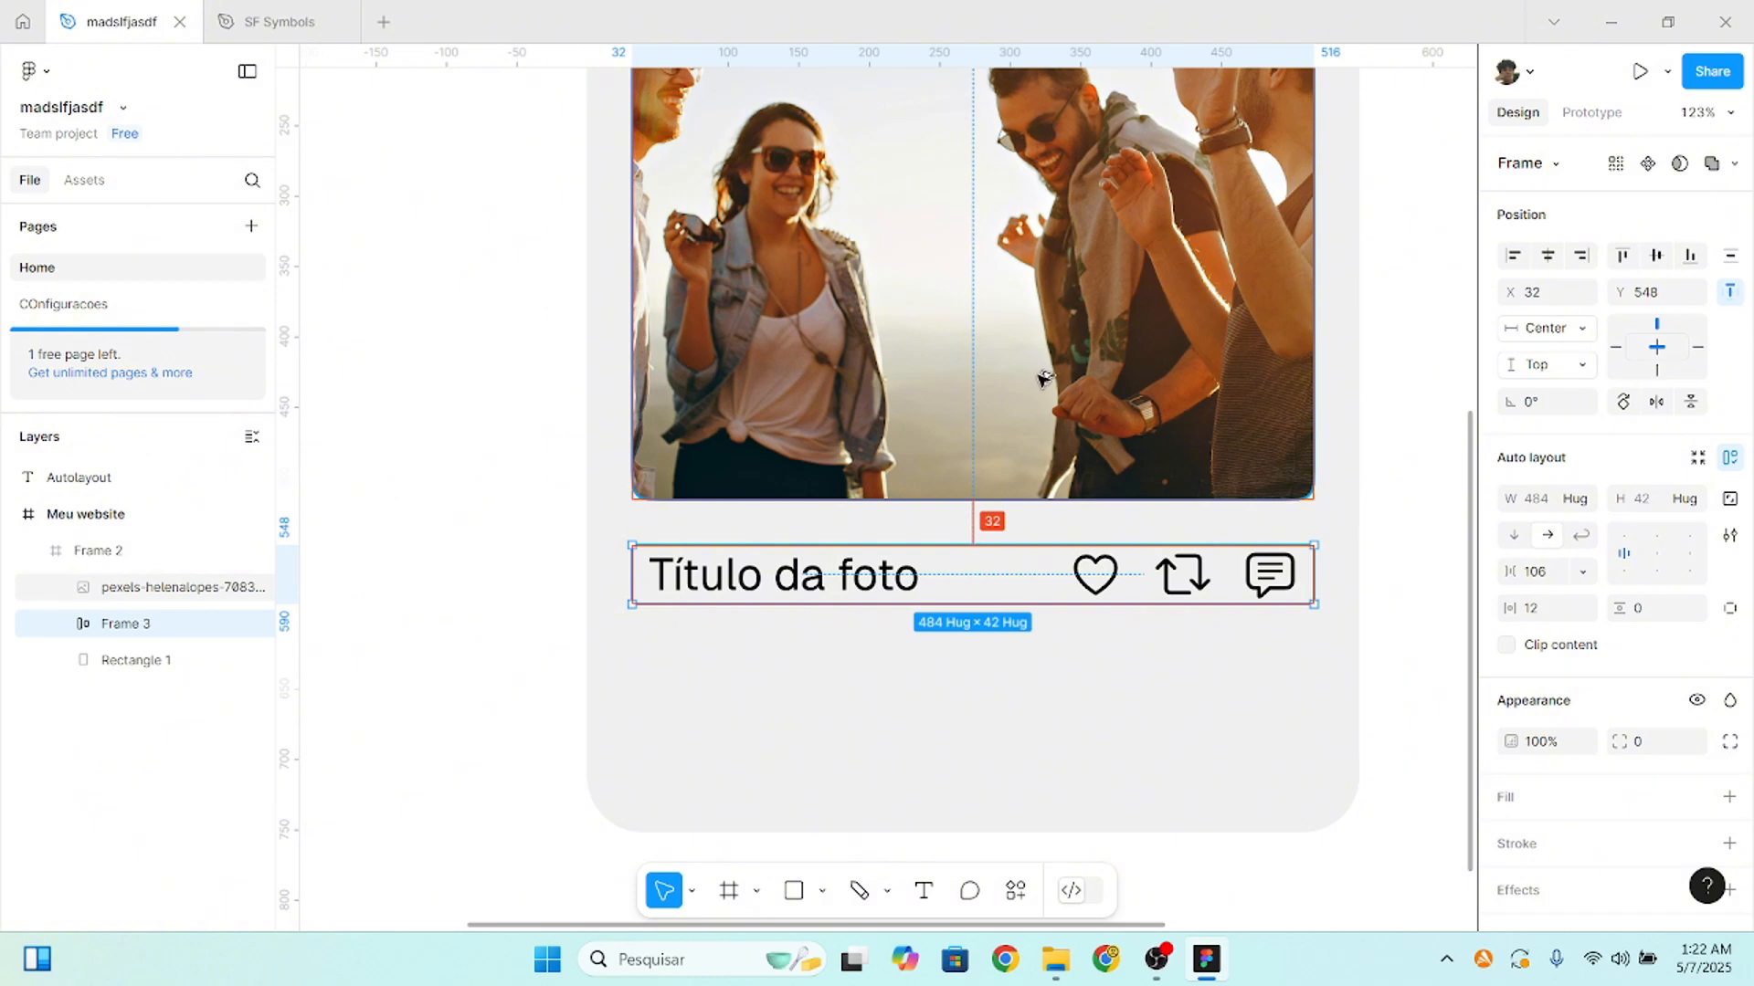
{"action": "scroll", "coordinate": [1042, 377], "scroll_direction": "up", "scroll_amount": 3}
{"action": "scroll", "coordinate": [1192, 612], "scroll_direction": "down", "scroll_amount": 3}
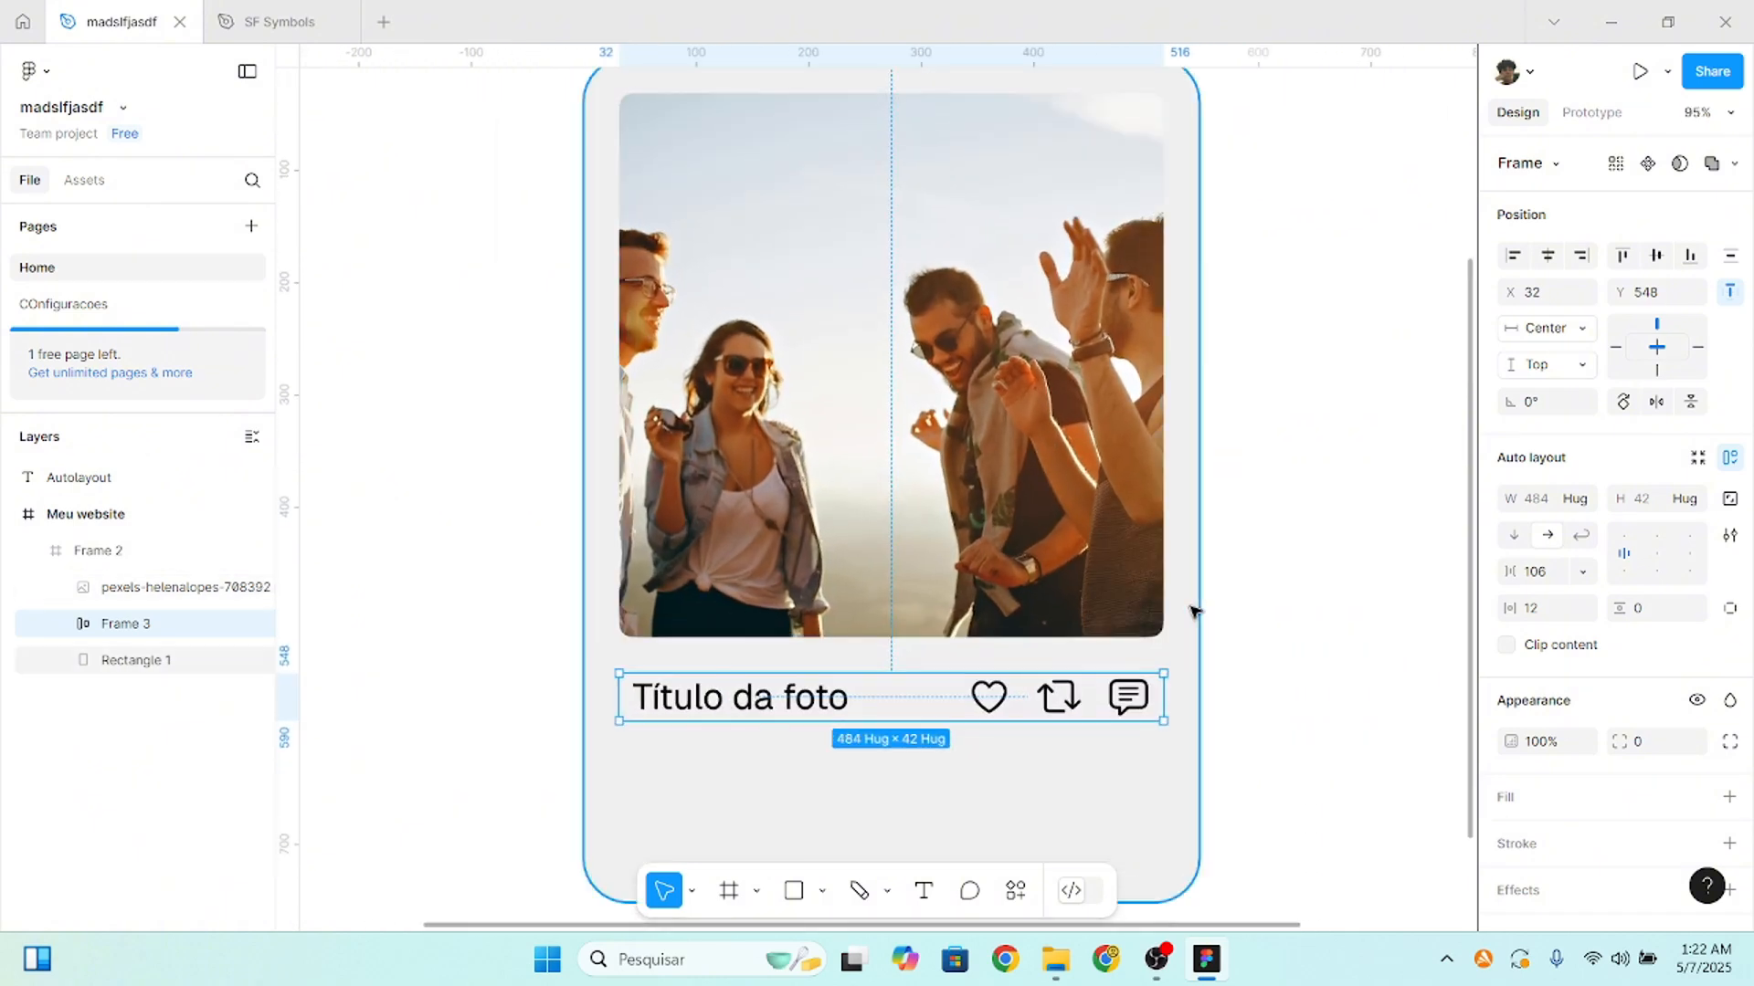
{"action": "left_click", "coordinate": [1153, 622], "text": "shift"}
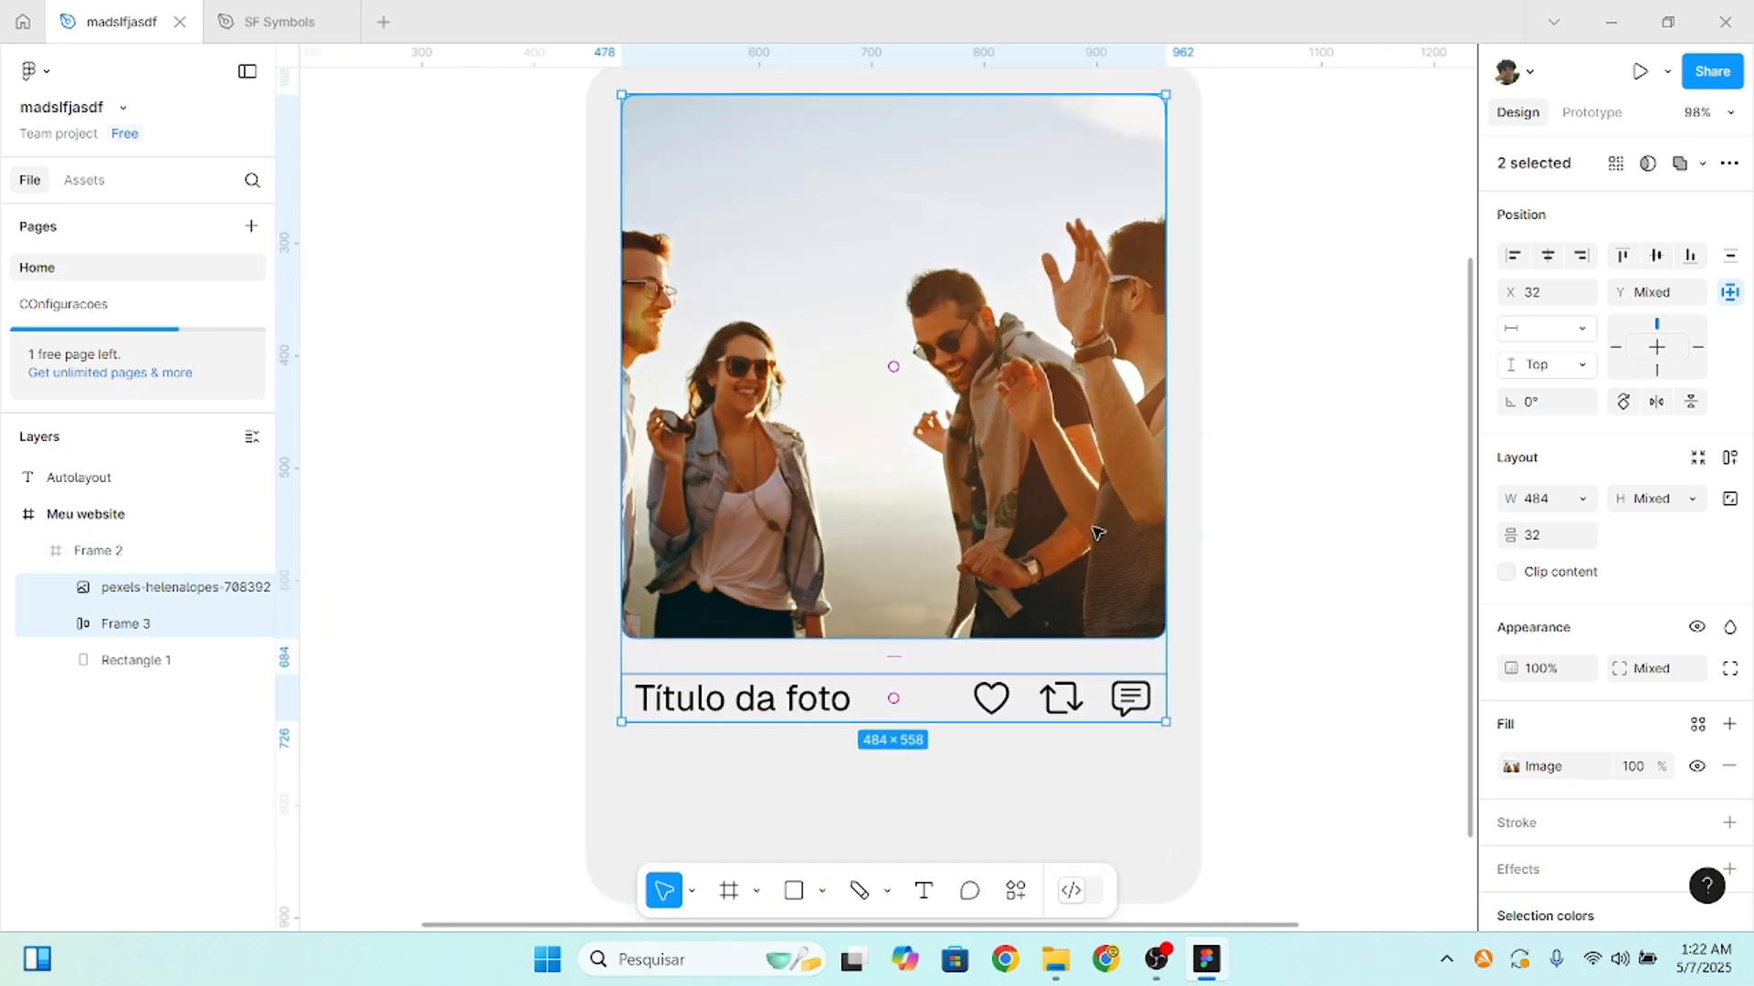
{"action": "scroll", "coordinate": [1012, 469], "scroll_direction": "up", "scroll_amount": 1}
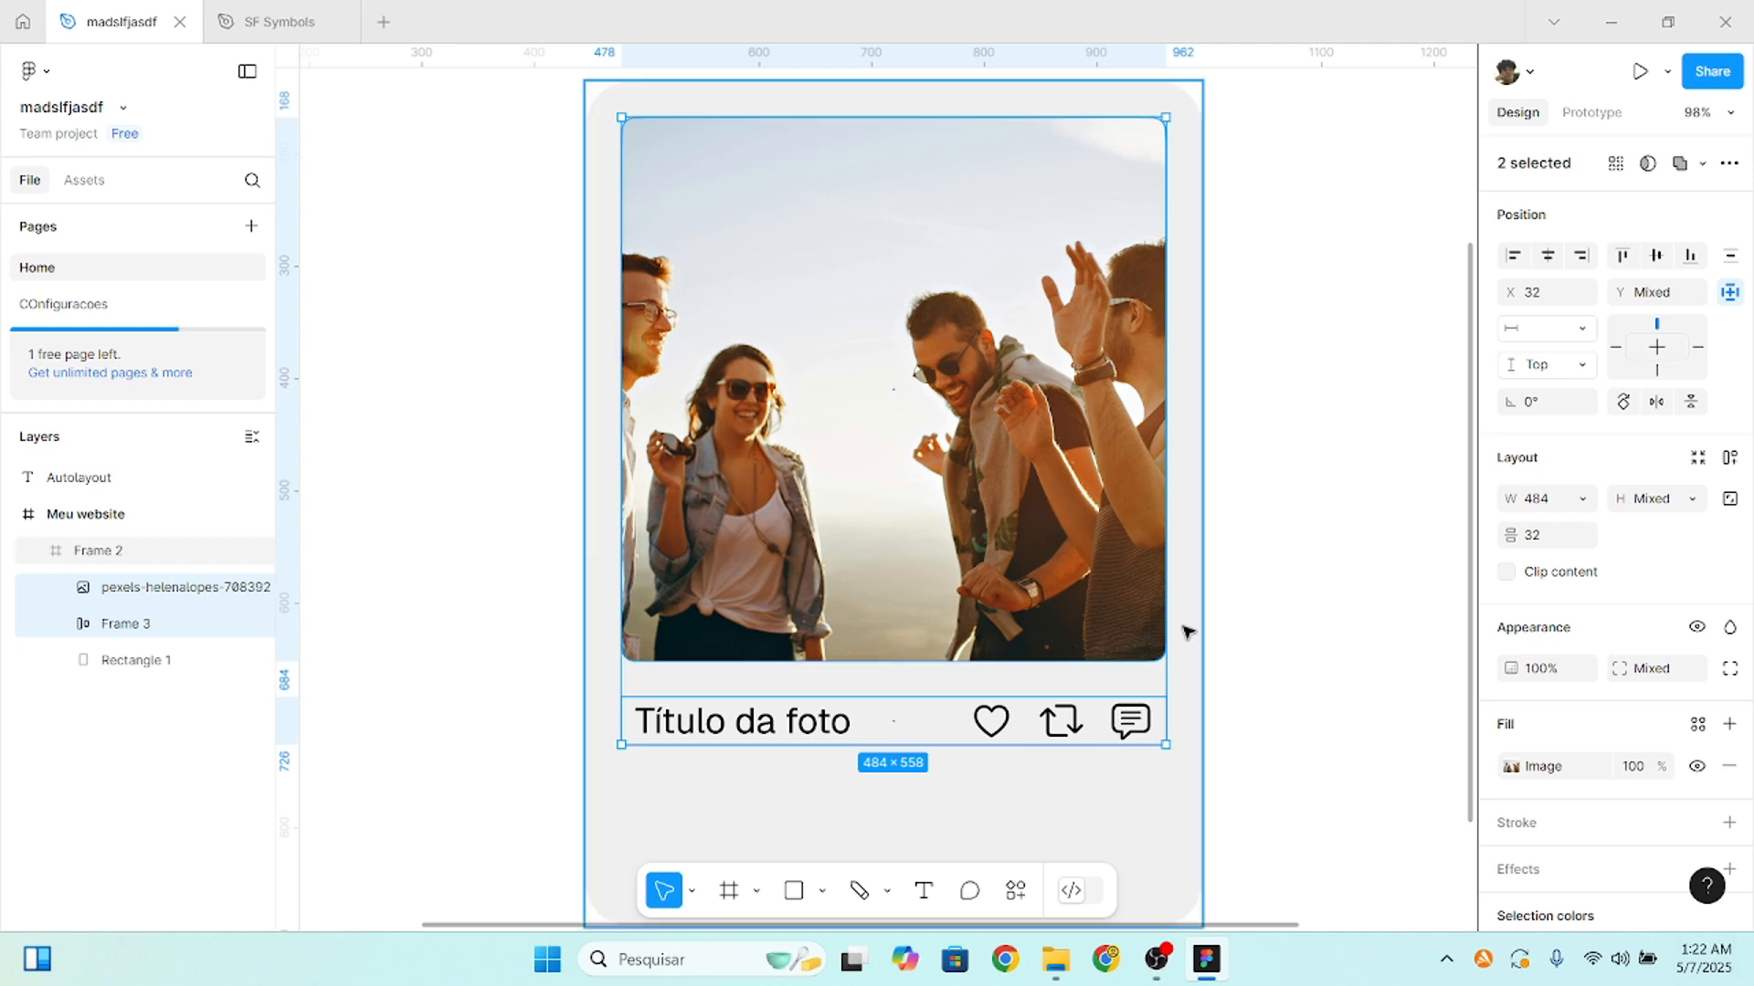
{"action": "left_click", "coordinate": [1129, 721]}
{"action": "left_click", "coordinate": [1070, 548], "text": "shift"}
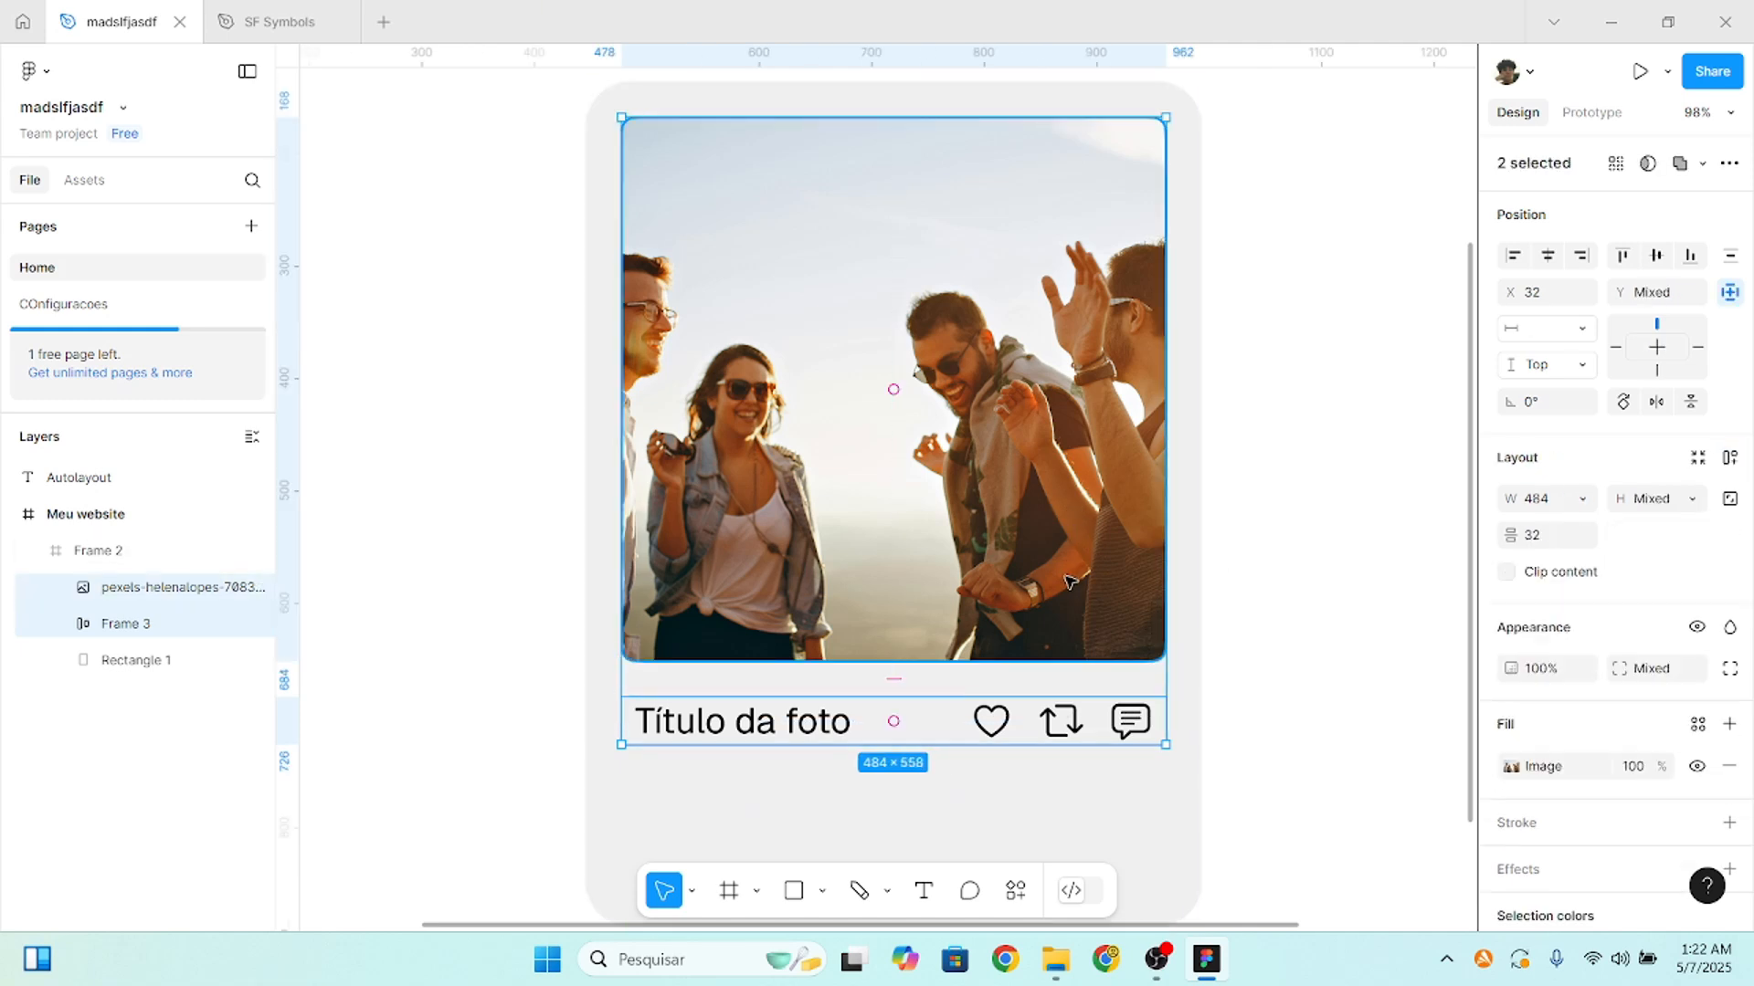
{"action": "key", "text": "shift+a"}
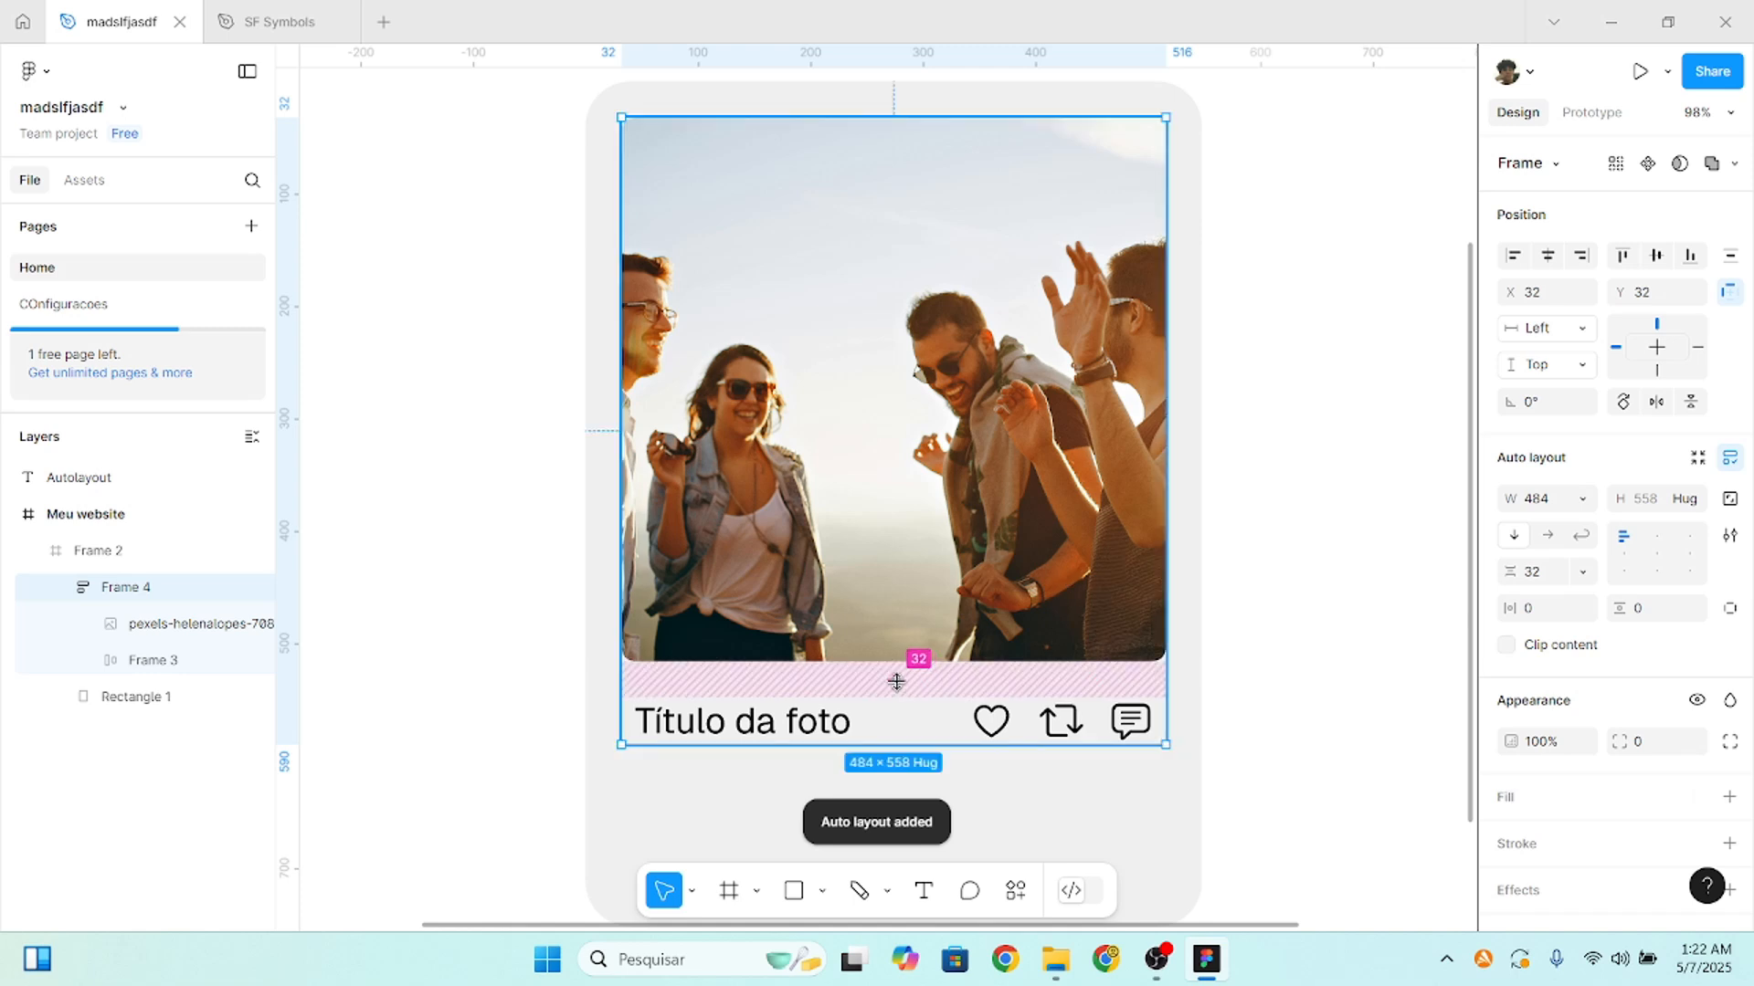
- Inspect the gap between photo and title row, the background rectangle, and the auto layout frame's distances to the card edges
{"action": "scroll", "coordinate": [883, 677], "scroll_direction": "up", "scroll_amount": 3}
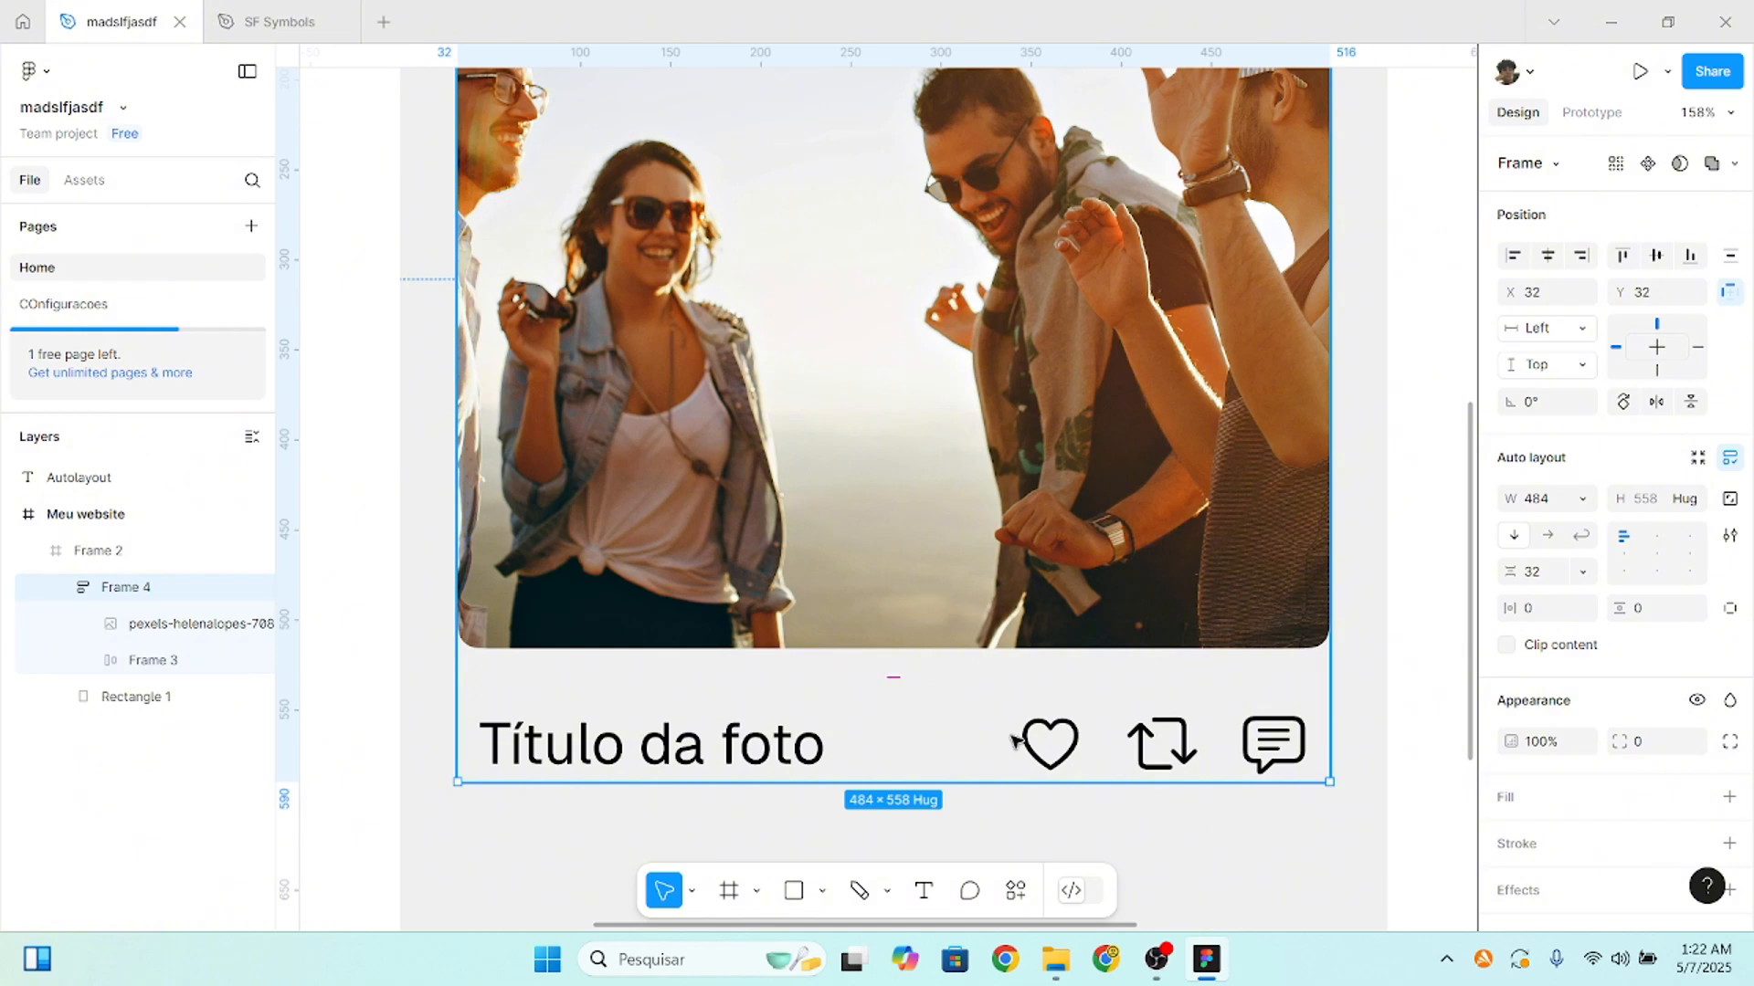
{"action": "scroll", "coordinate": [1059, 662], "scroll_direction": "down", "scroll_amount": 3}
{"action": "scroll", "coordinate": [1059, 662], "scroll_direction": "up", "scroll_amount": 2}
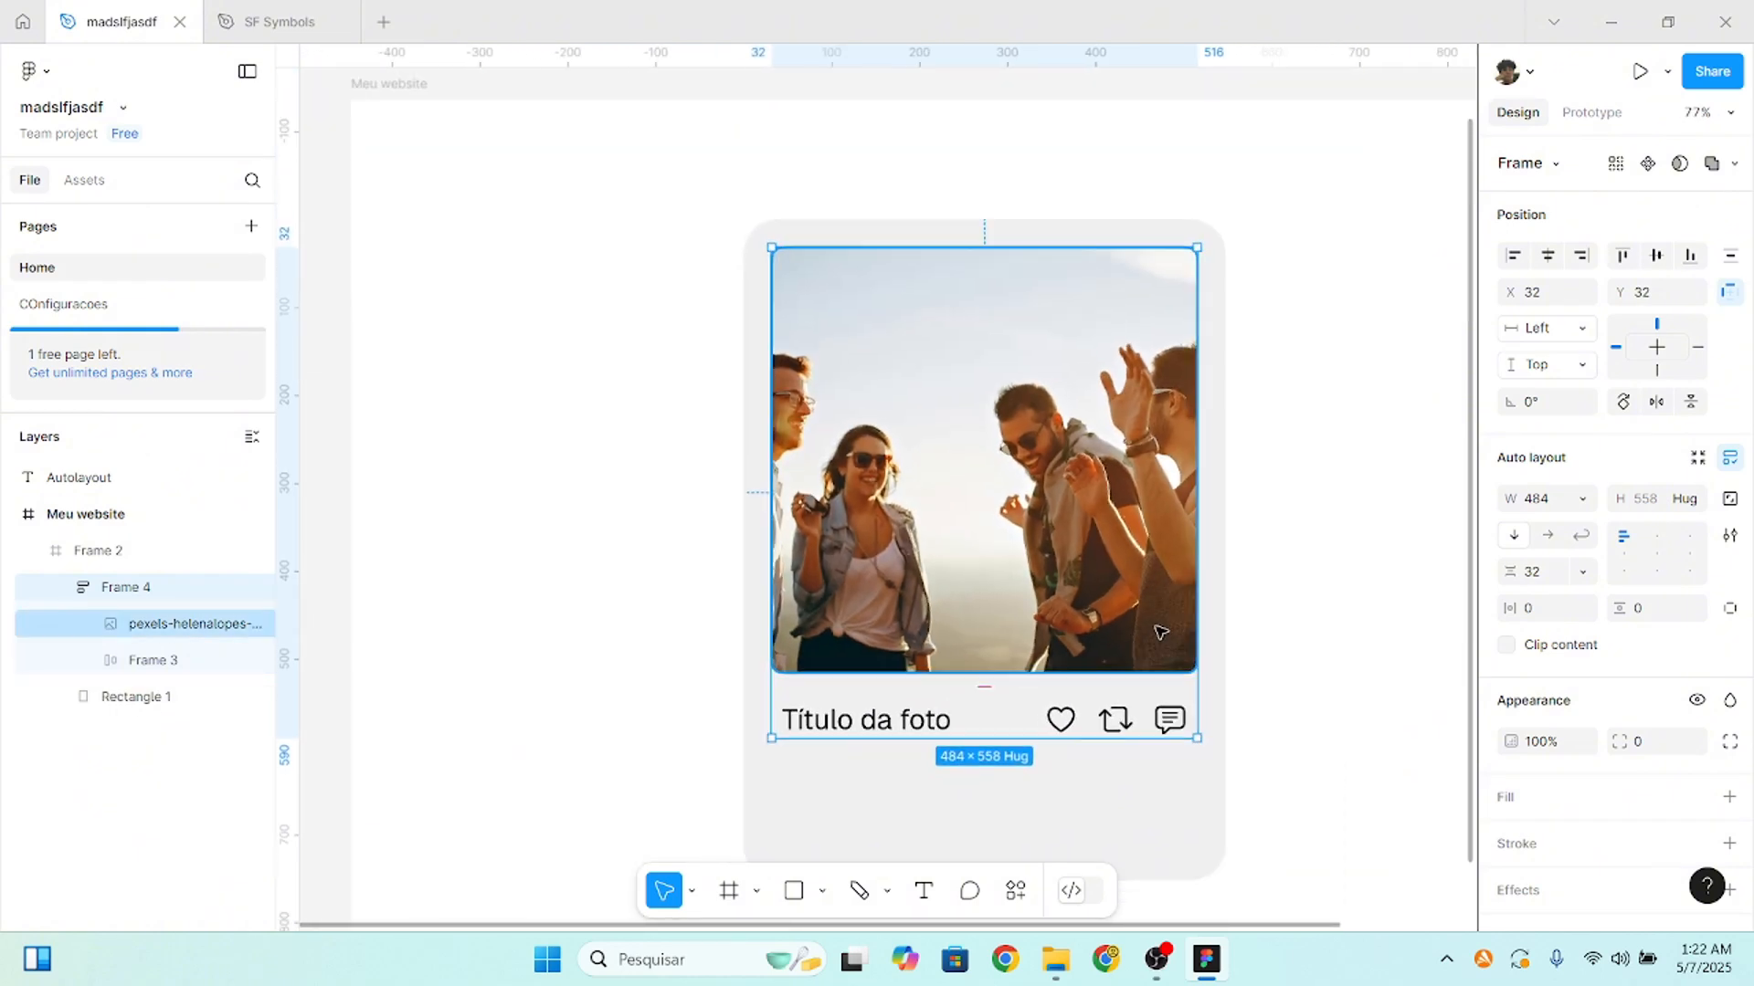
{"action": "left_click", "coordinate": [1219, 626]}
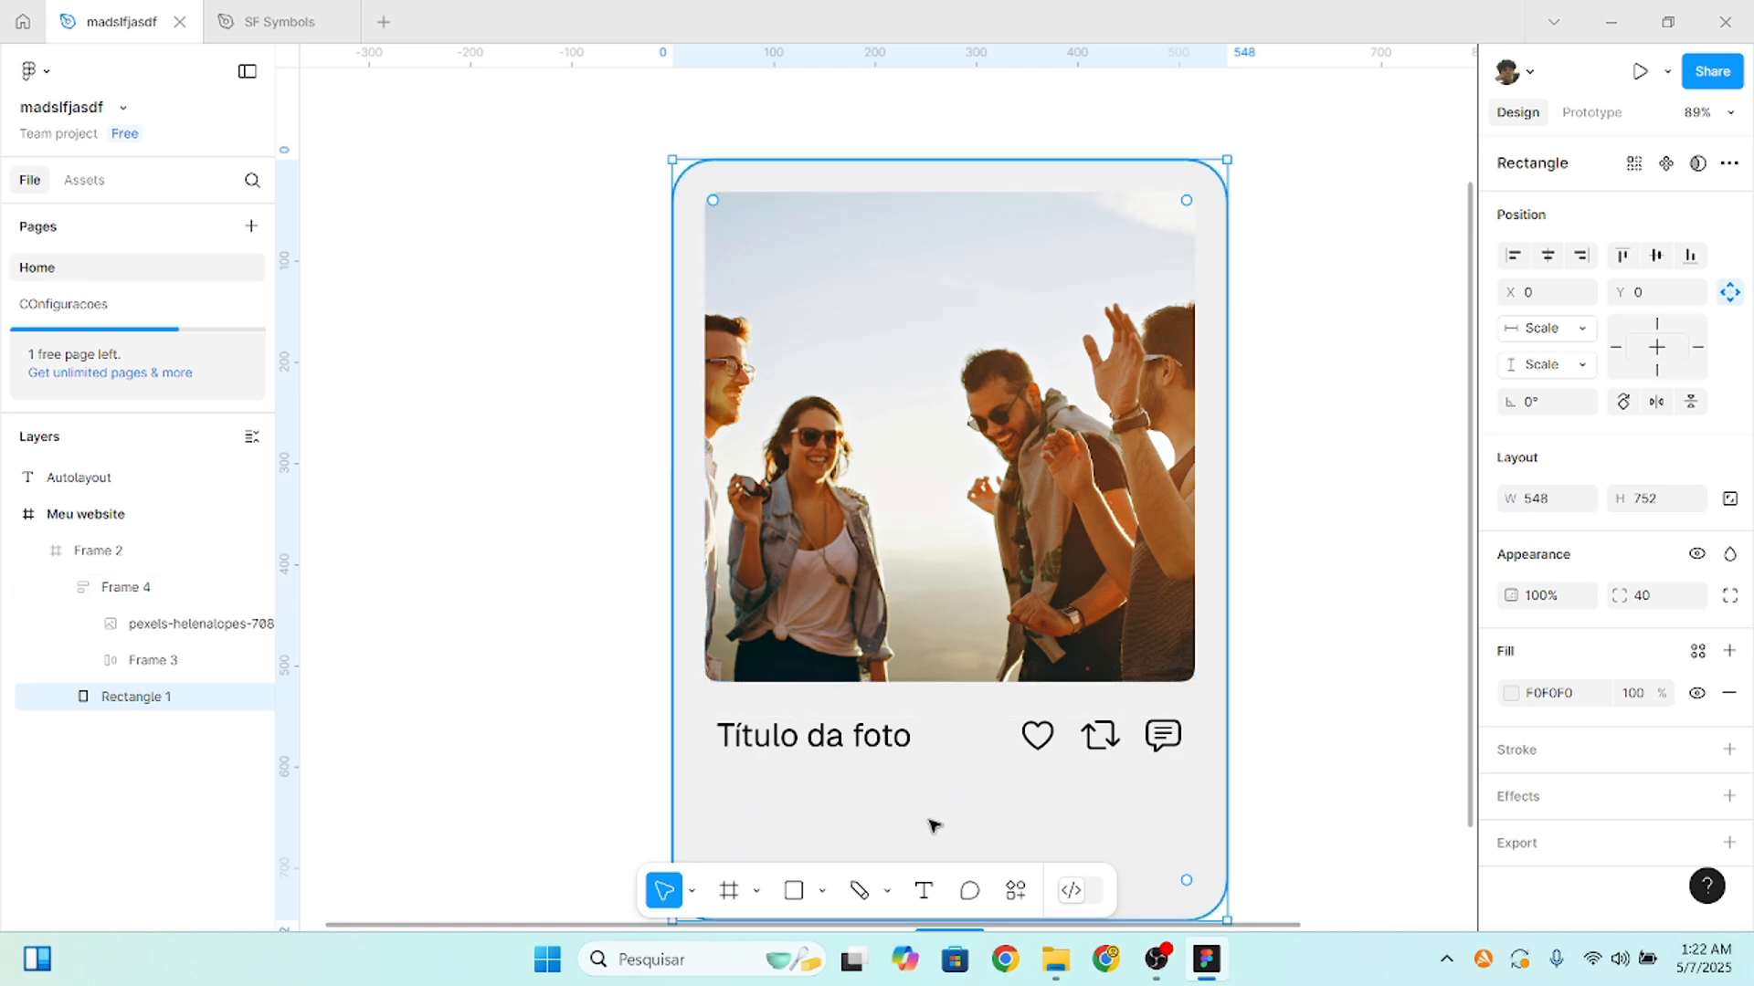
{"action": "scroll", "coordinate": [890, 594], "scroll_direction": "down", "scroll_amount": 1}
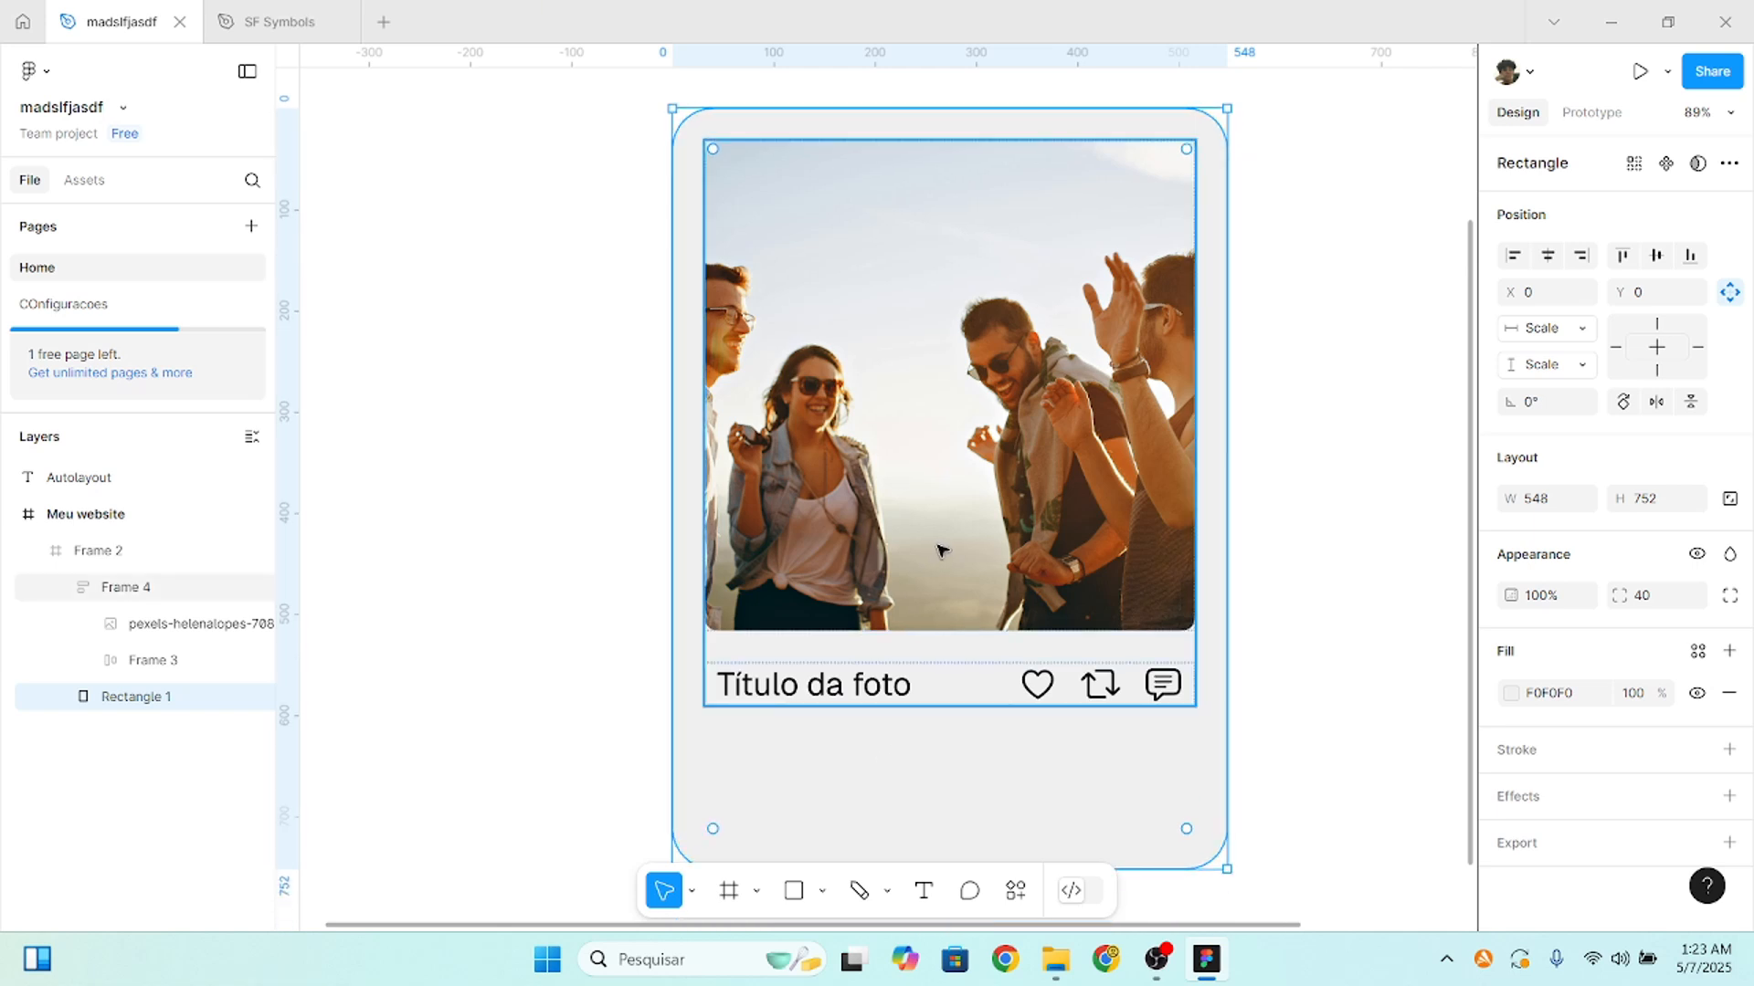
{"action": "left_click", "coordinate": [759, 195]}
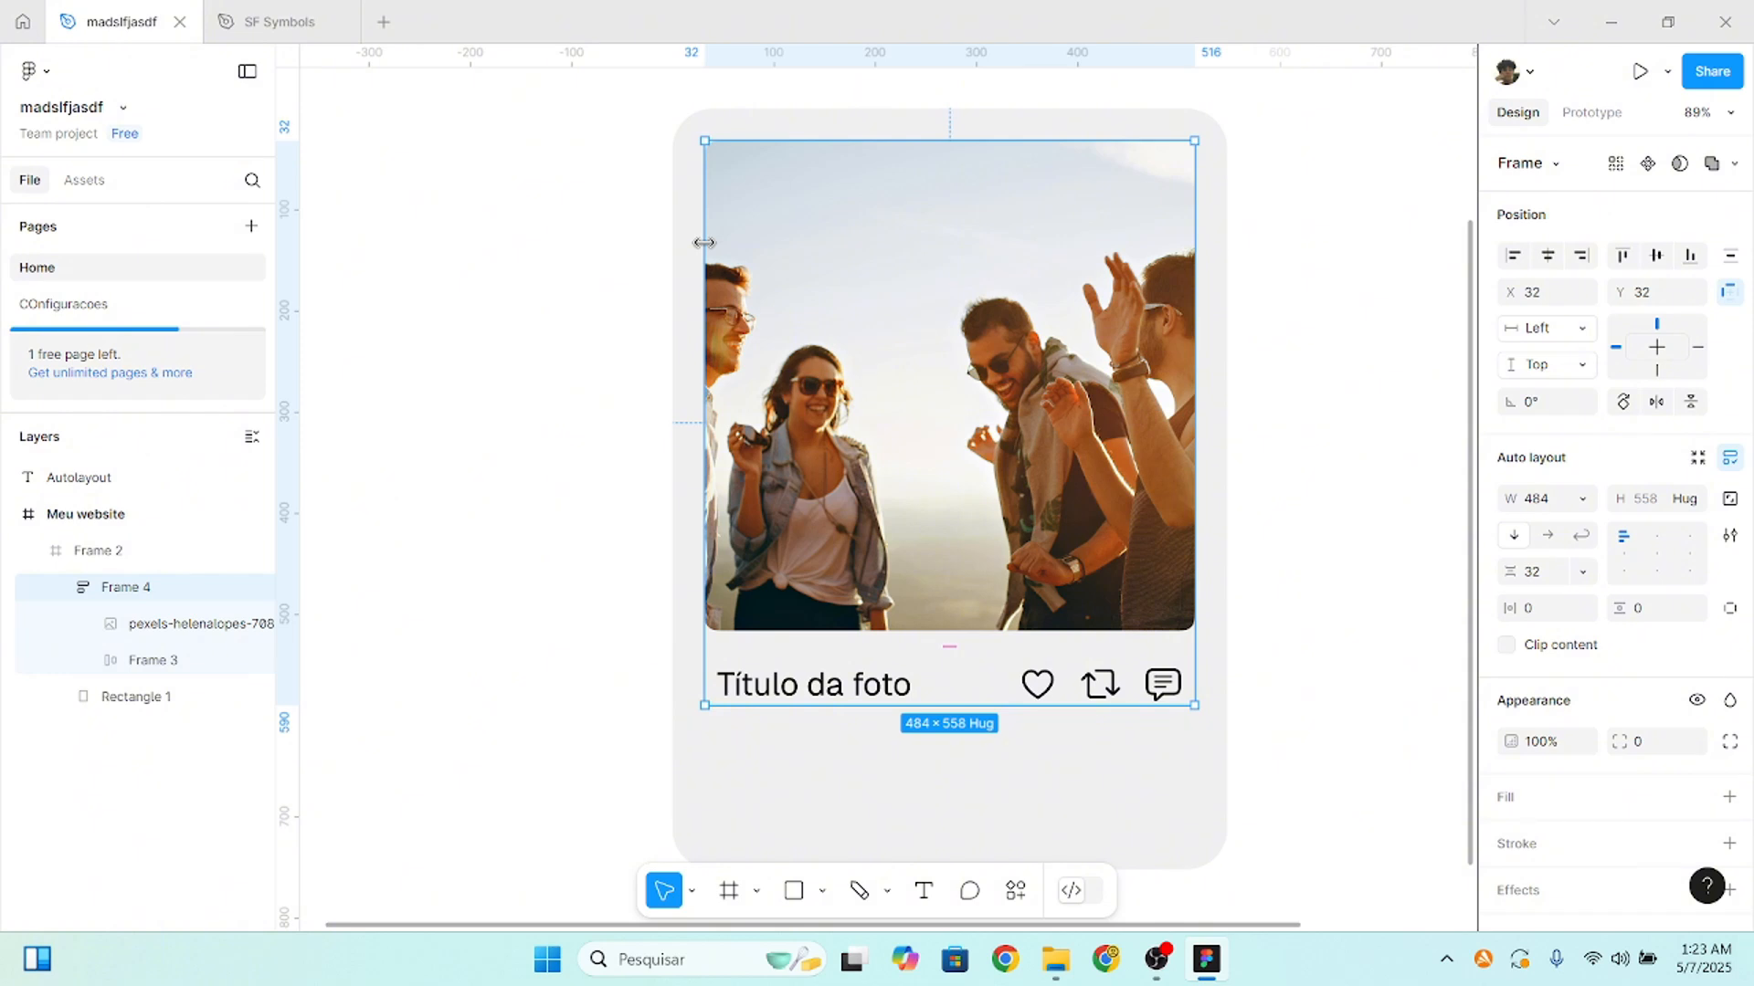
{"action": "key", "text": "alt"}
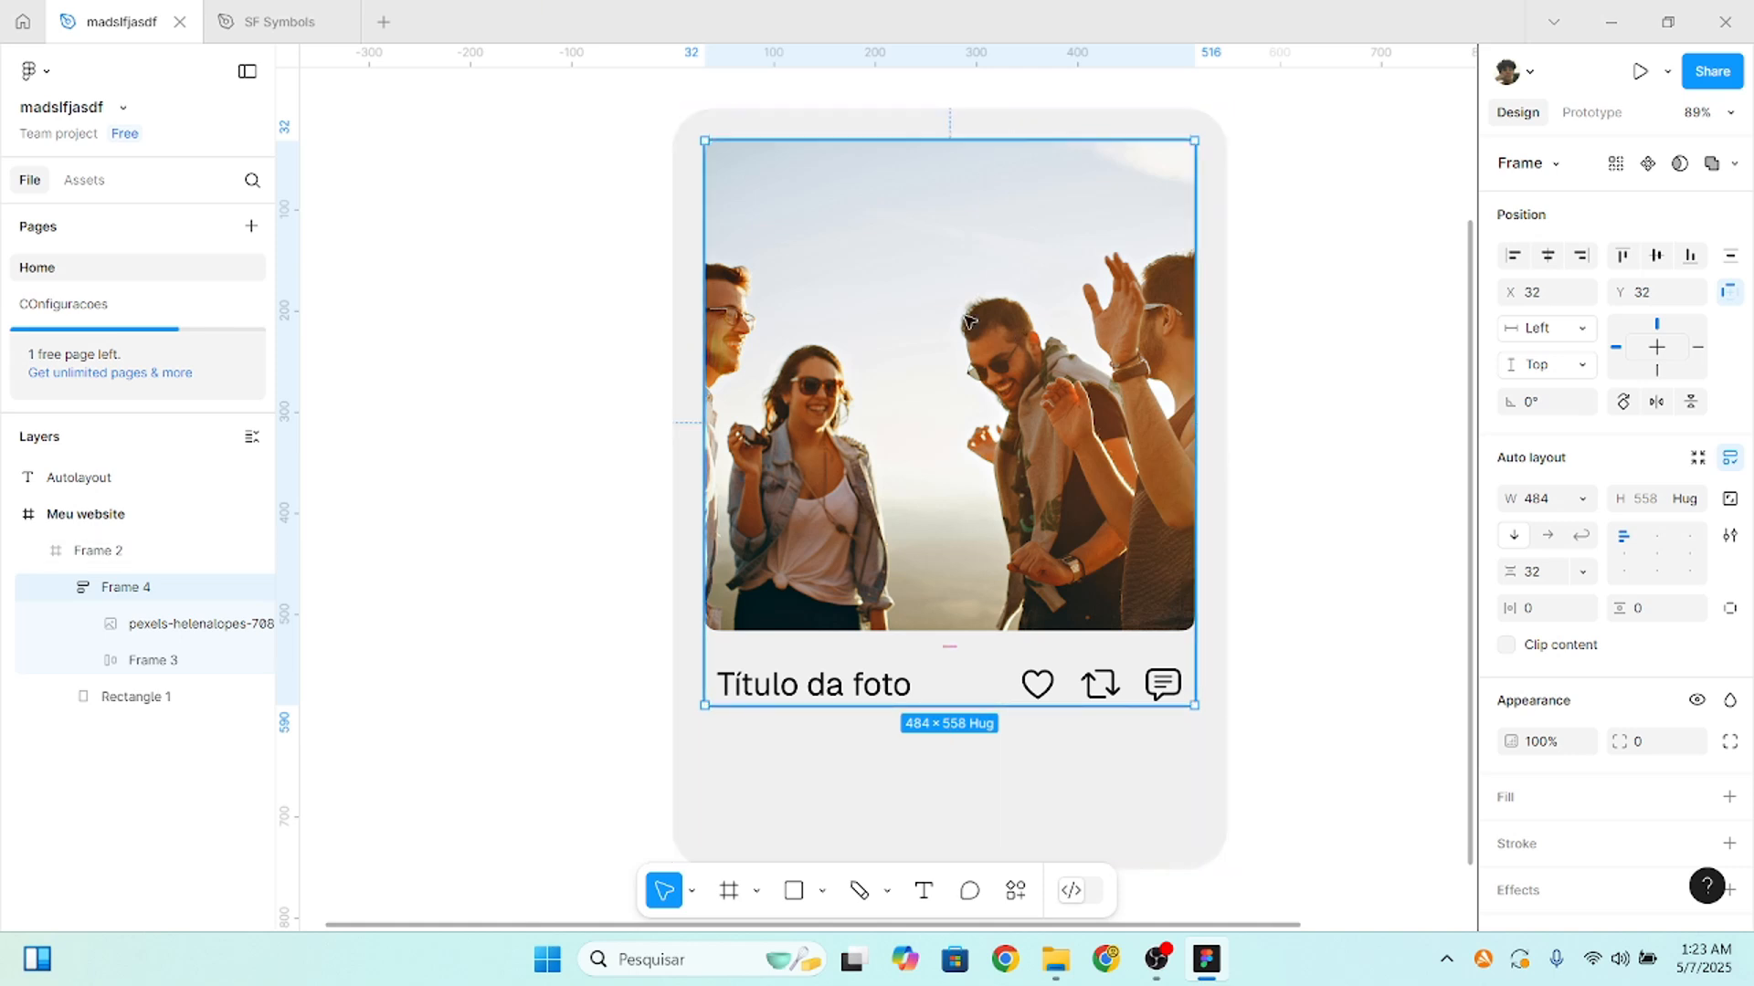
- Set the photo-and-title frame's constraints to Center horizontally and Top vertically
{"action": "left_click", "coordinate": [1664, 356]}
{"action": "left_click", "coordinate": [1663, 358]}
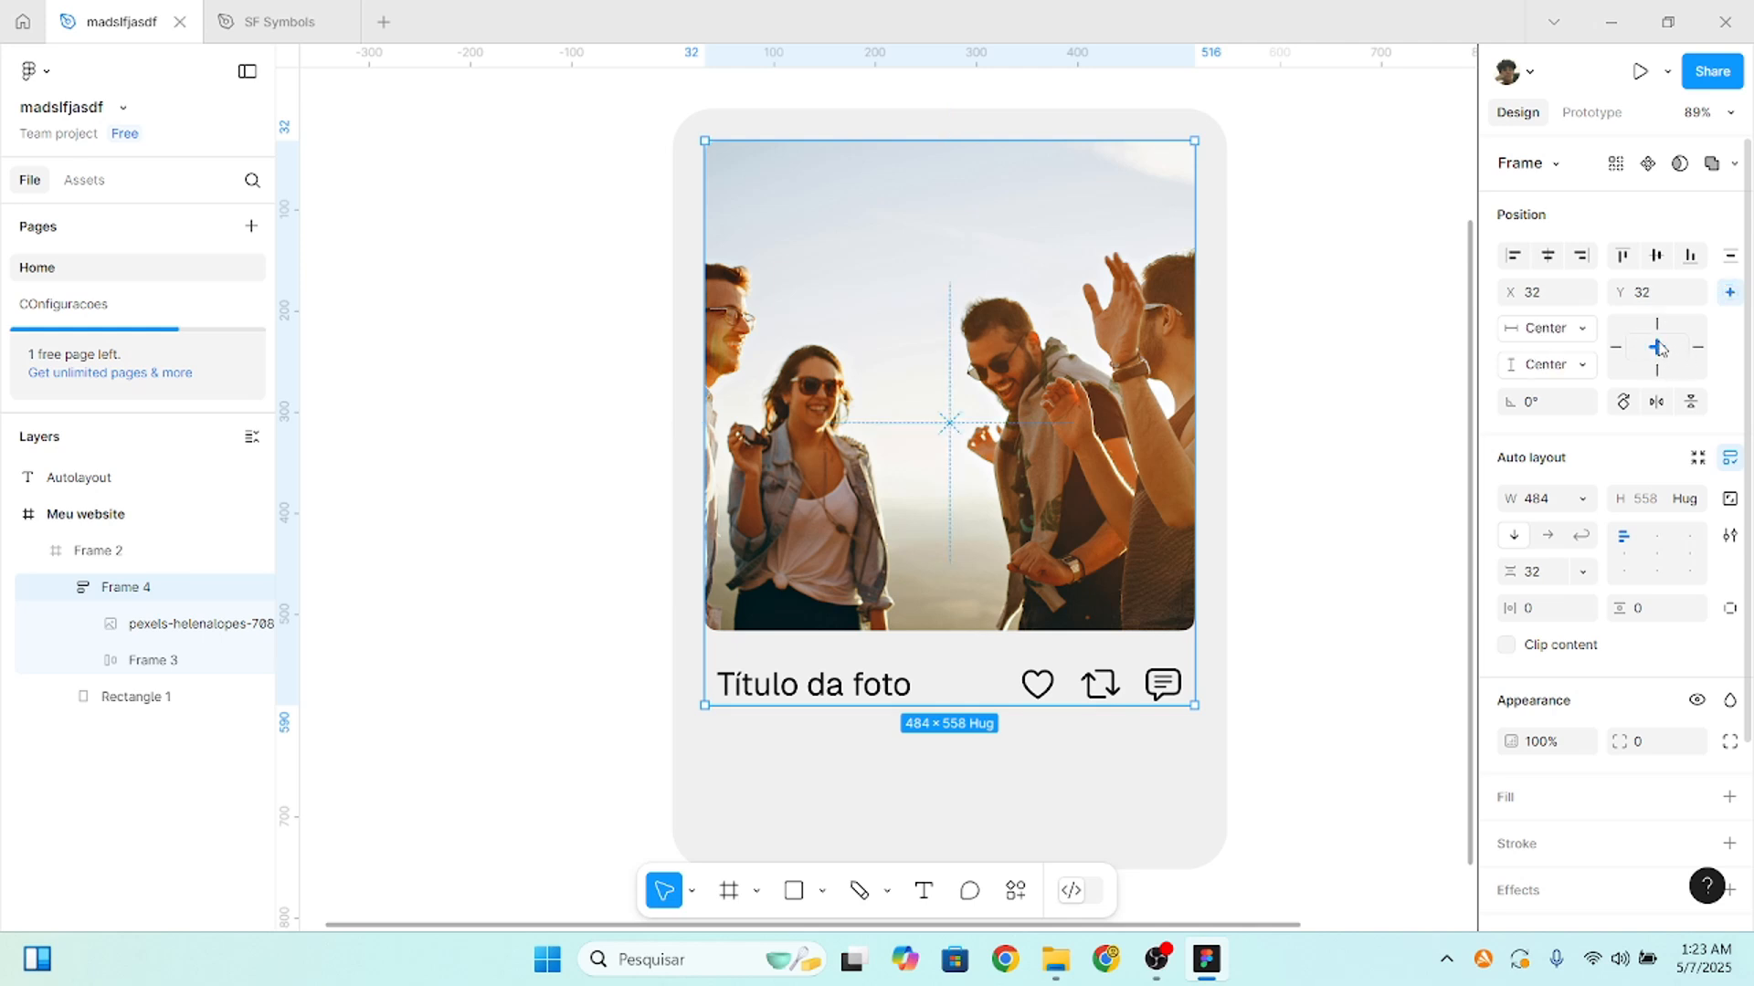
{"action": "left_click", "coordinate": [1657, 325]}
- Set the photo-and-title frame's width to hug contents and its horizontal padding to 32
{"action": "left_click", "coordinate": [1550, 619]}
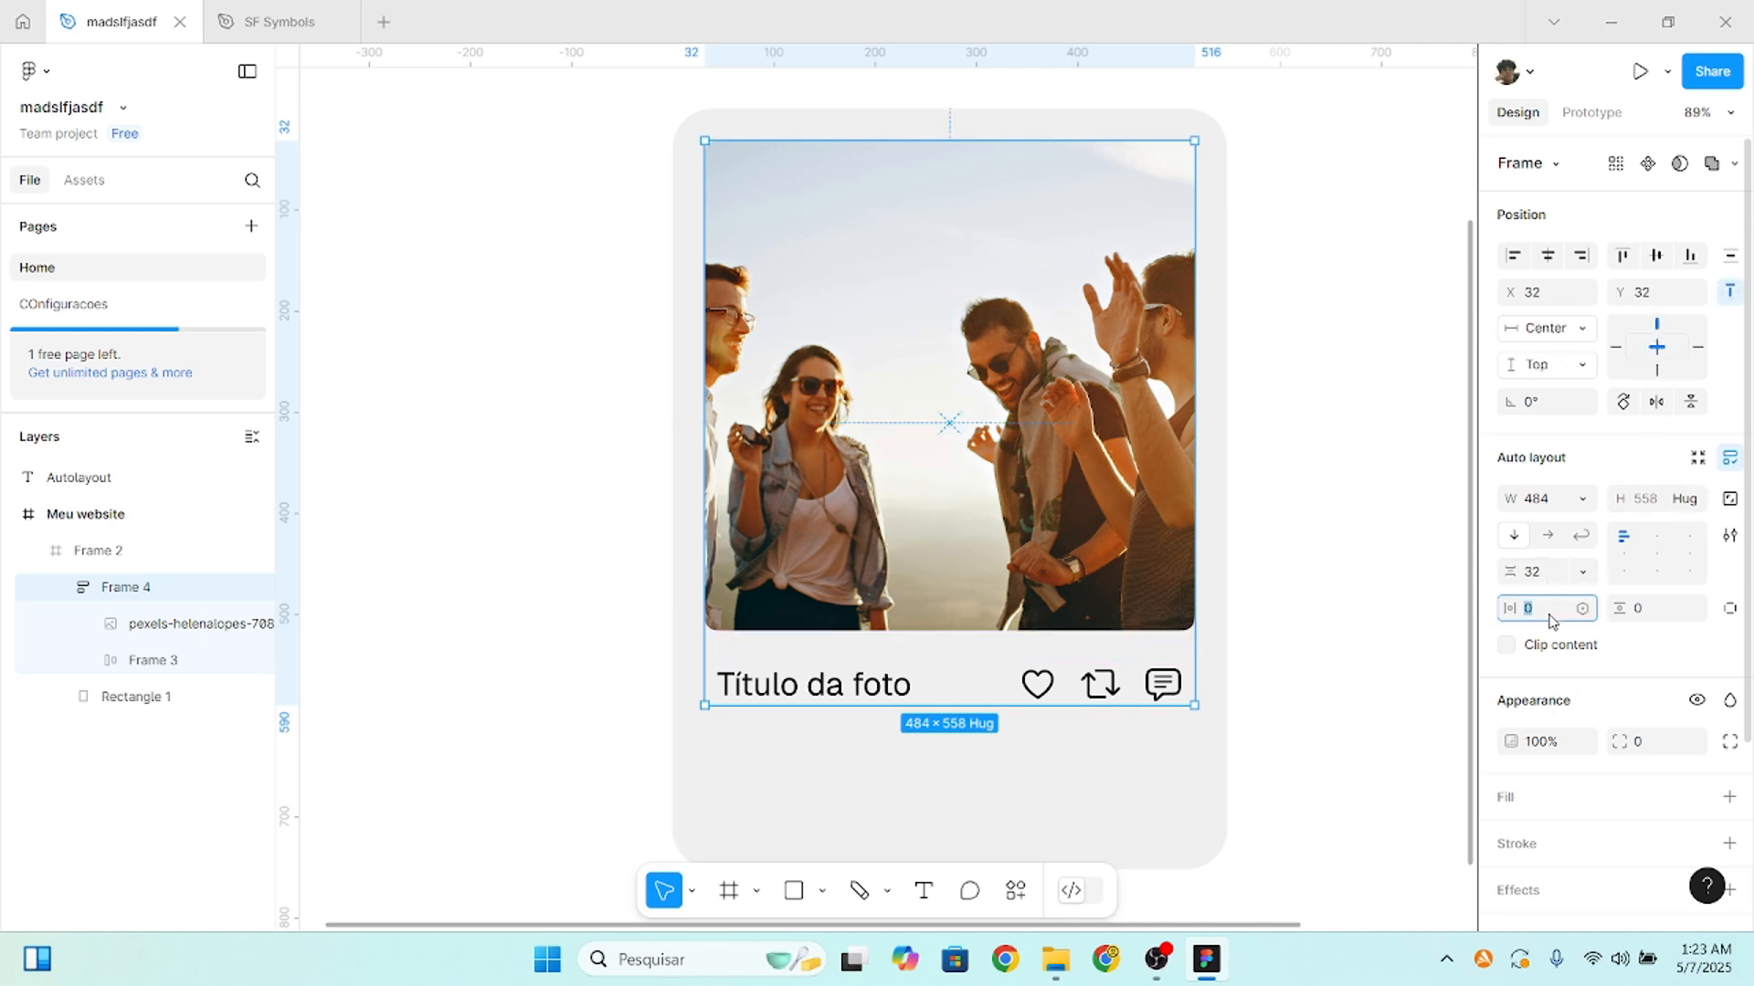
{"action": "left_click", "coordinate": [1576, 500]}
{"action": "left_click", "coordinate": [1564, 522]}
{"action": "left_click", "coordinate": [1550, 618]}
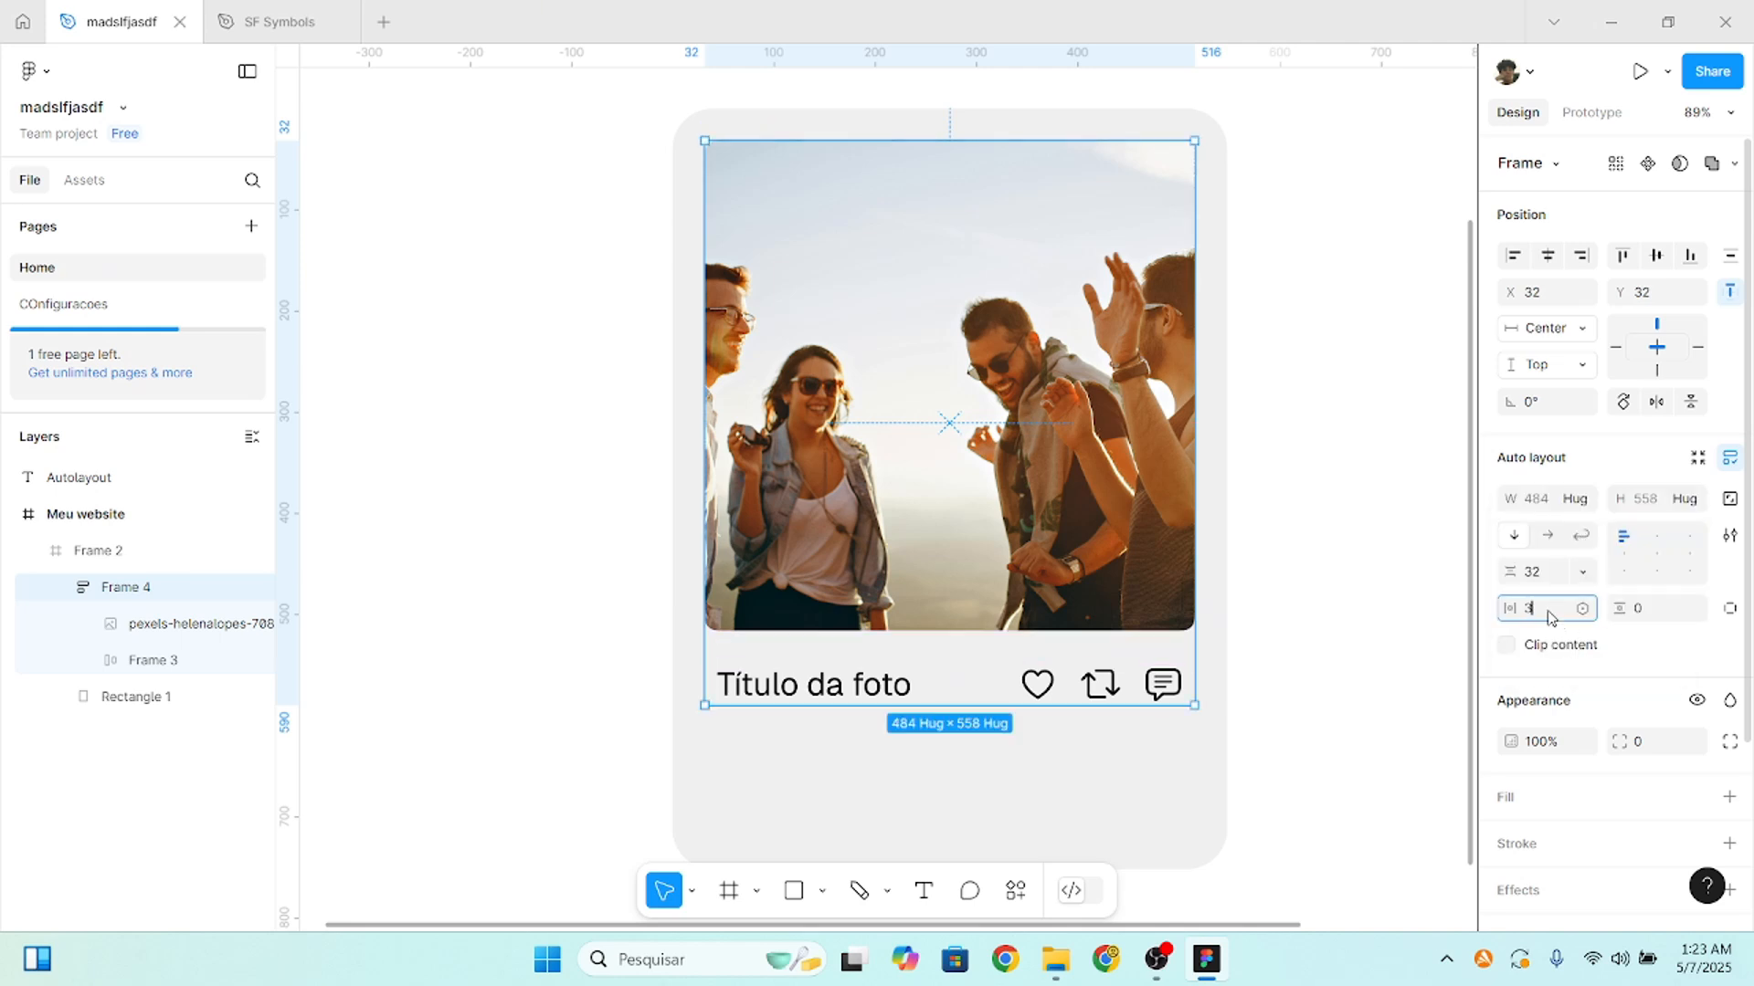
{"action": "key", "text": "Return"}
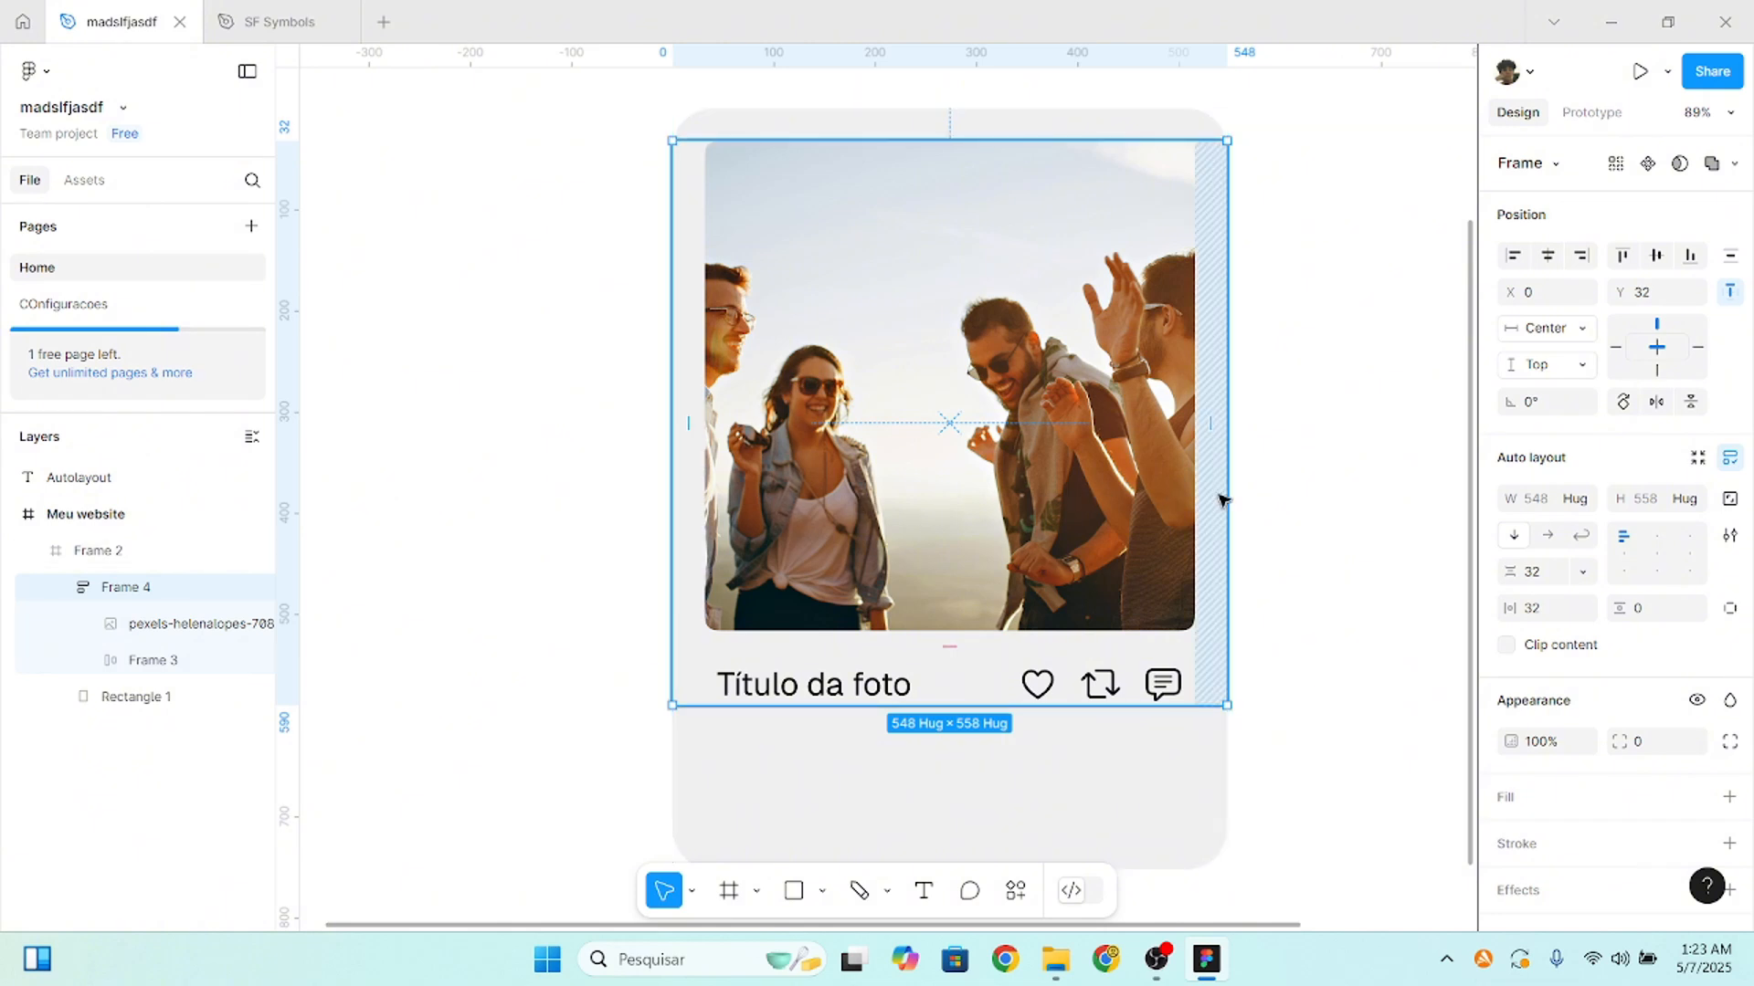
- Split the photo-and-title frame's padding into individual sides and set the top padding to 32
{"action": "left_click", "coordinate": [1691, 609]}
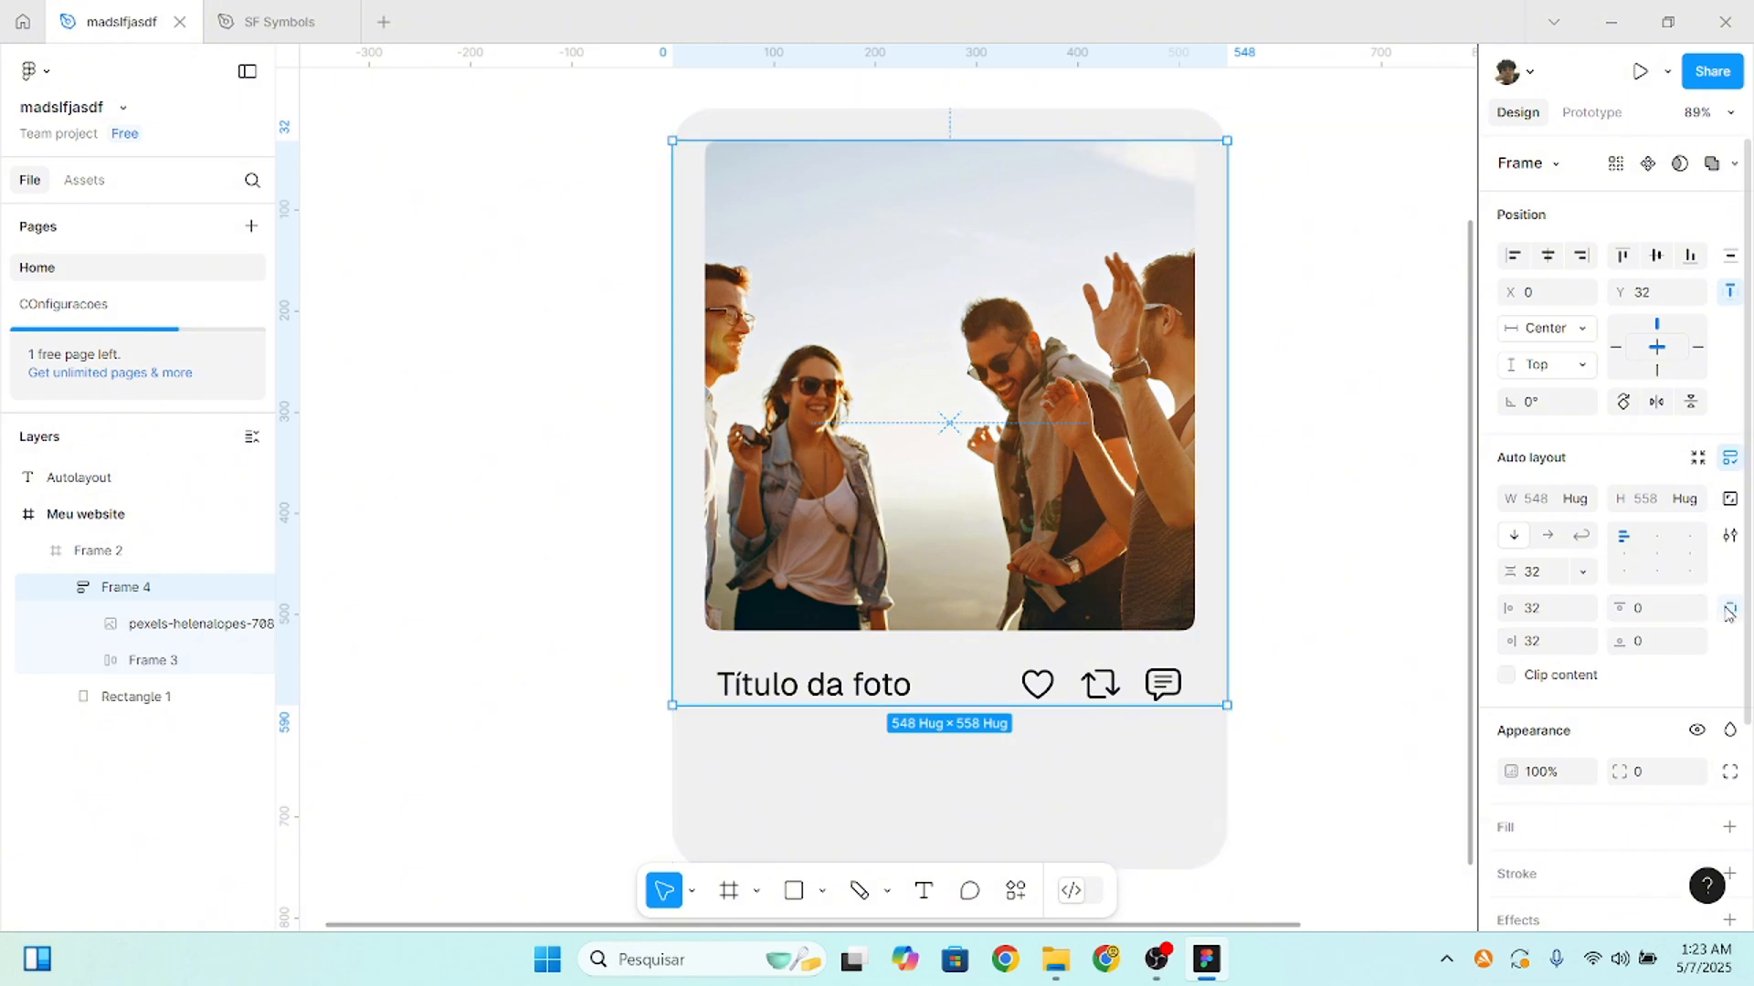
{"action": "left_click", "coordinate": [1660, 618]}
{"action": "key", "text": "Return"}
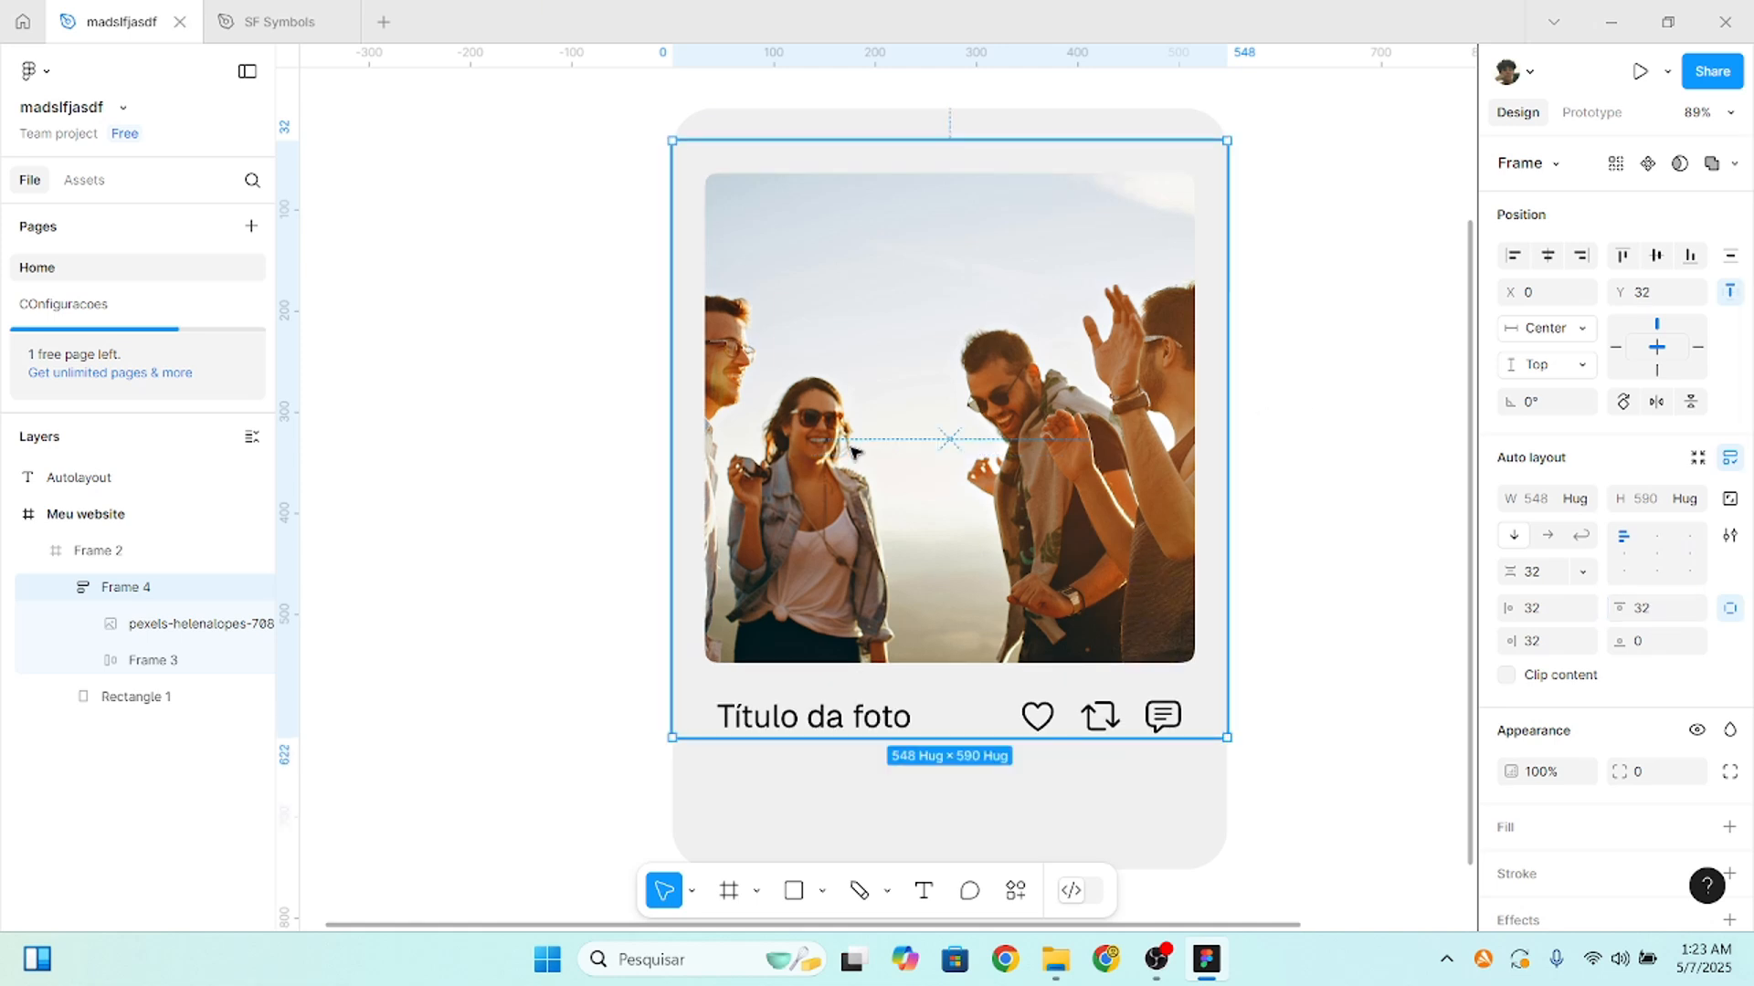
- Move the photo-and-title frame up to the card's top edge and stretch its height to 752
{"action": "left_click_drag", "start_coordinate": [877, 434], "coordinate": [880, 409]}
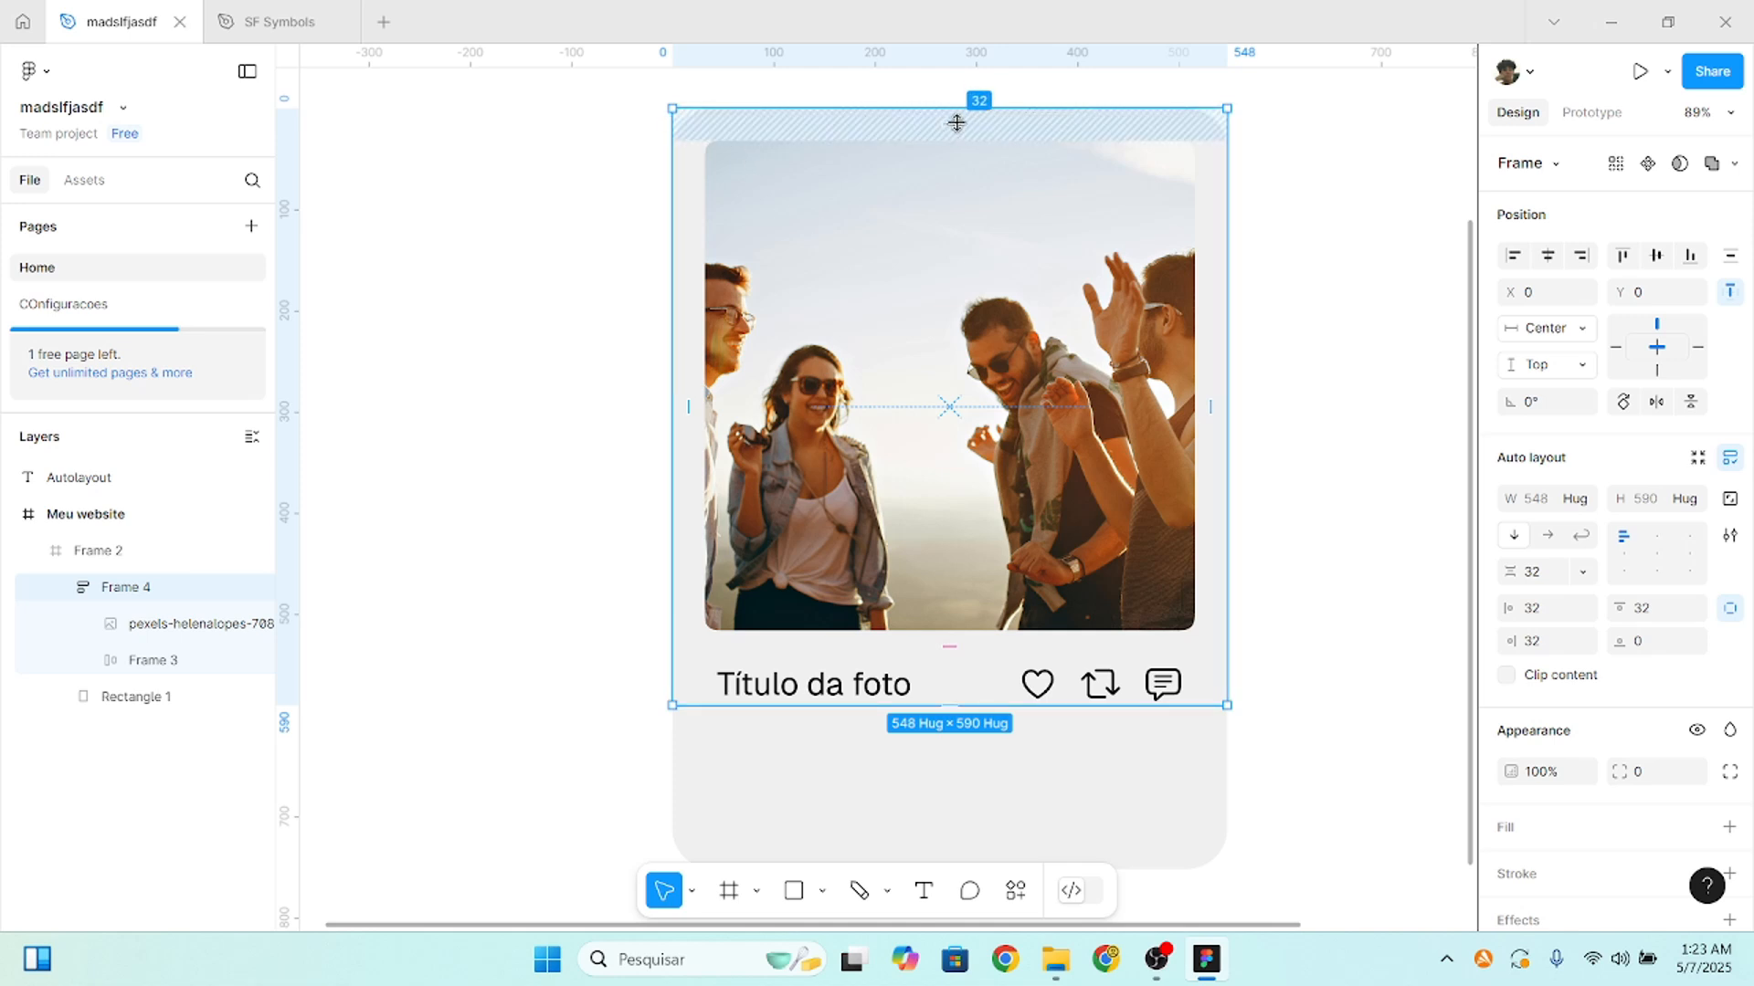
{"action": "scroll", "coordinate": [1100, 168], "scroll_direction": "down", "scroll_amount": 4}
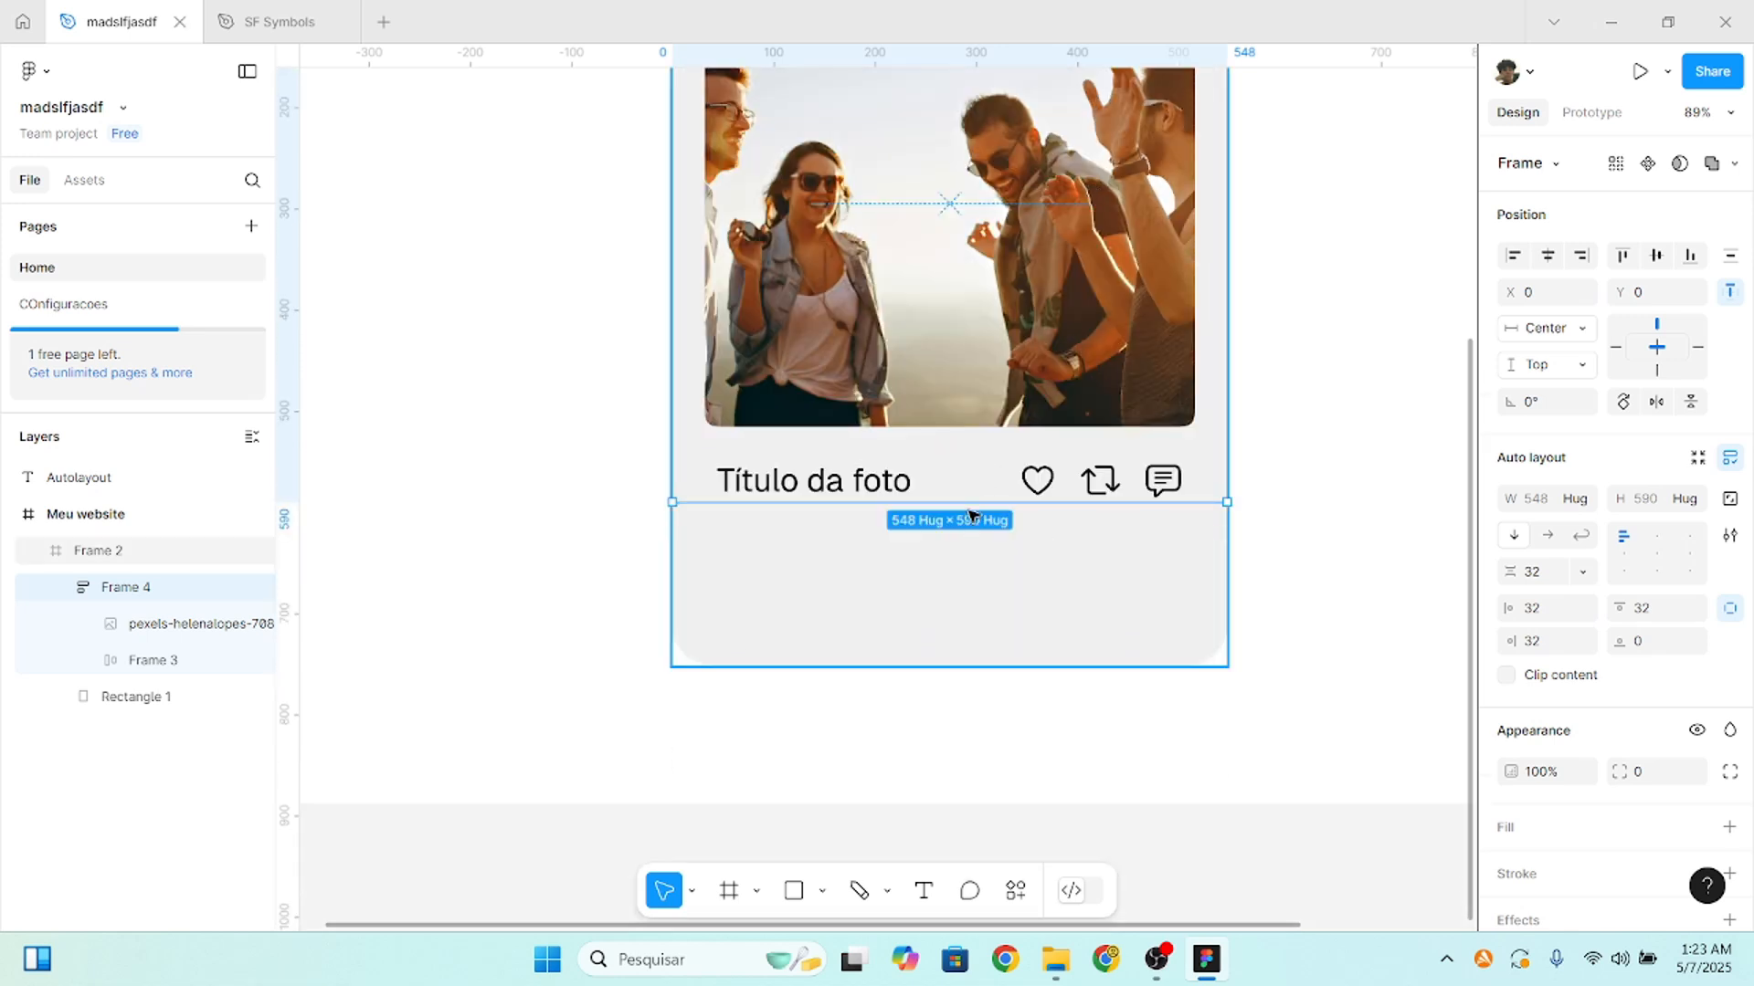
{"action": "left_click_drag", "start_coordinate": [973, 502], "coordinate": [972, 660]}
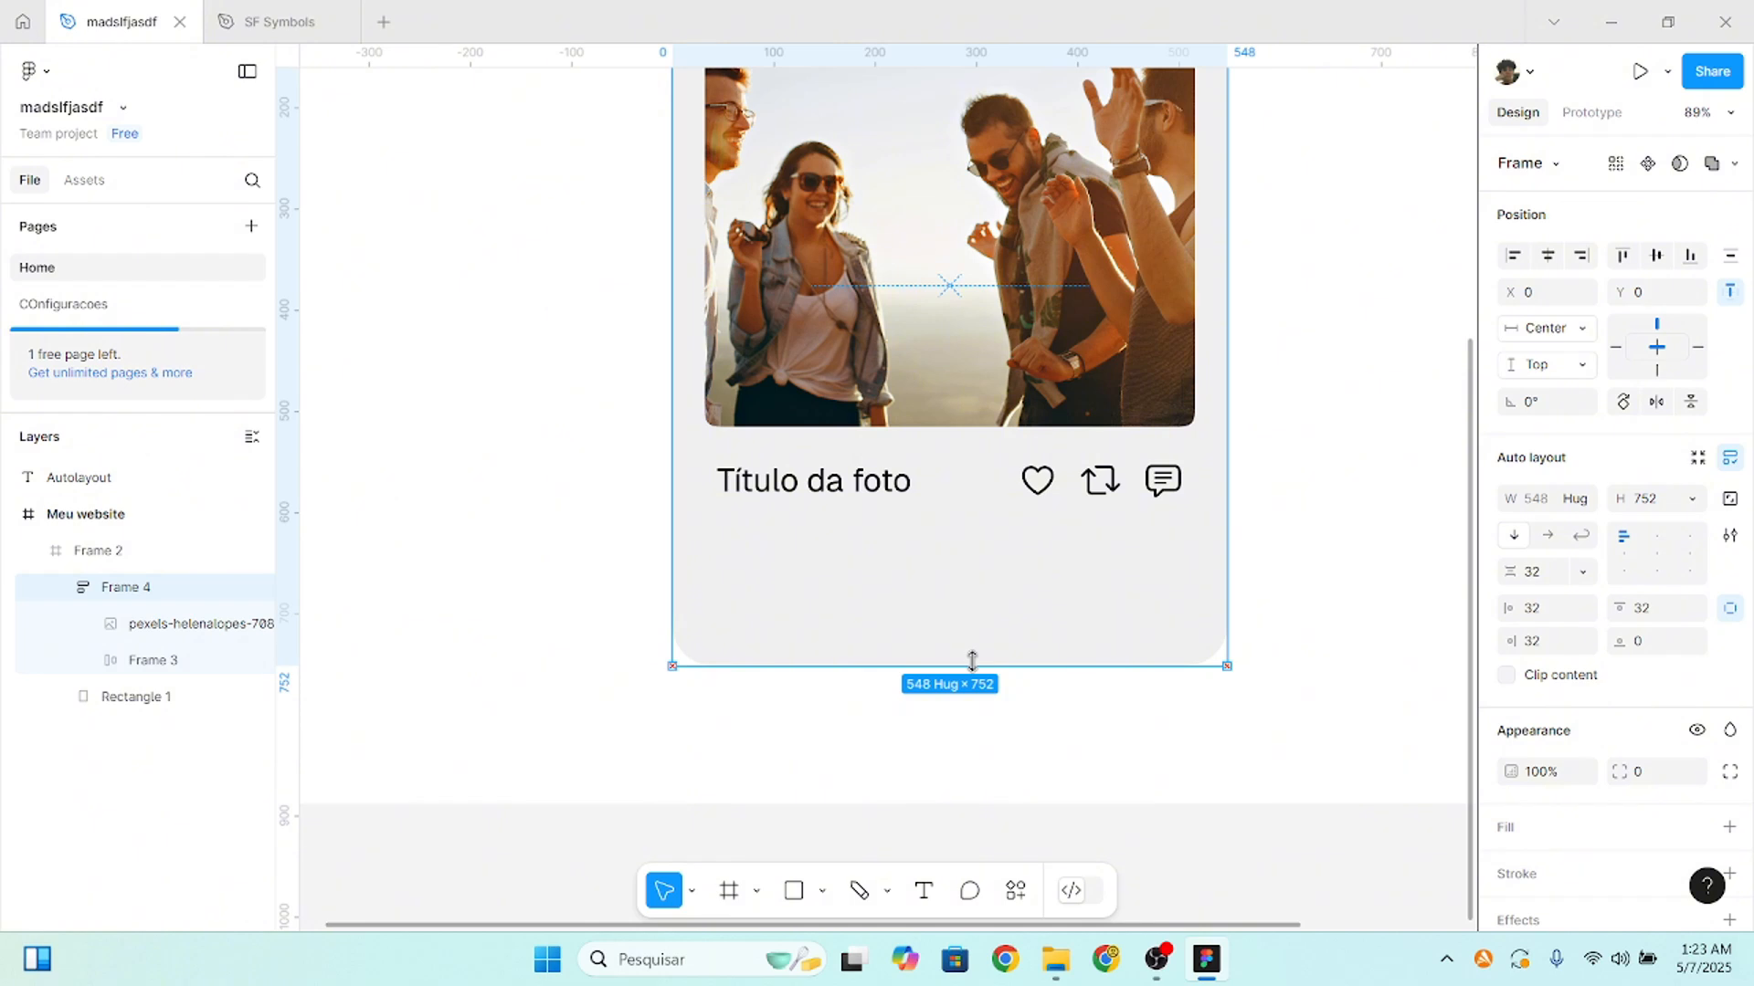
{"action": "scroll", "coordinate": [971, 661], "scroll_direction": "up", "scroll_amount": 4}
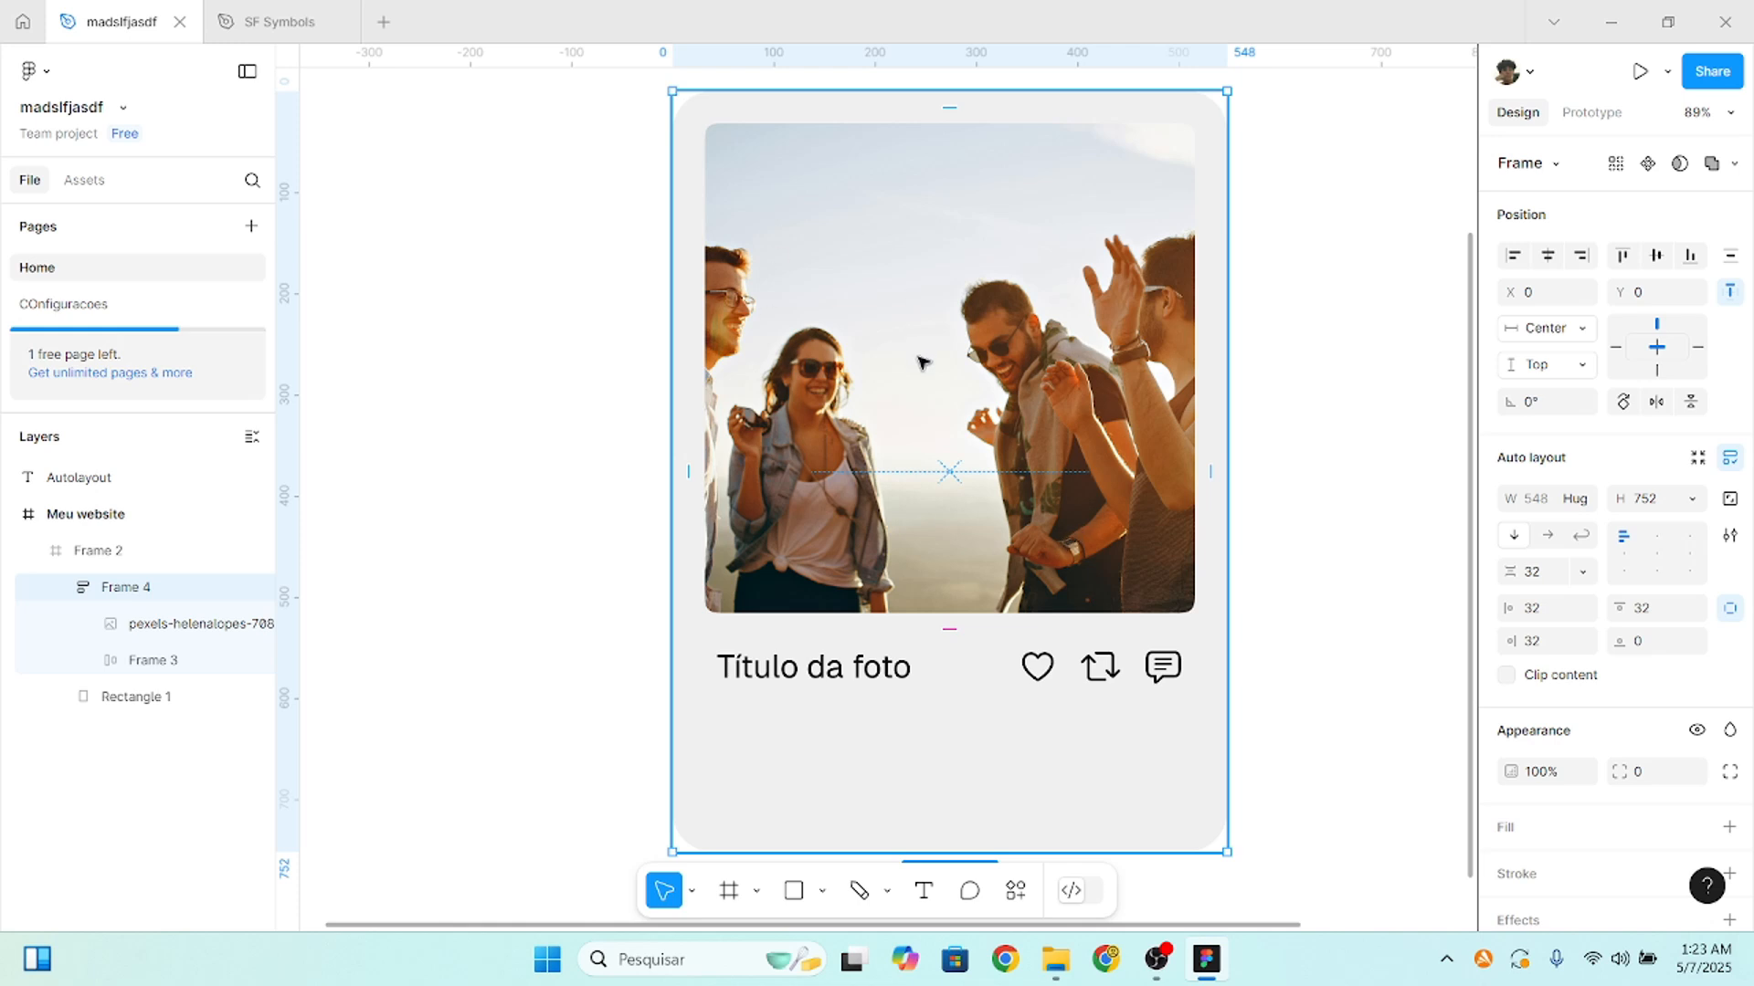
- Try the center and bottom-center content alignments on the photo-and-title frame, and set it to top center
{"action": "left_click", "coordinate": [1660, 552]}
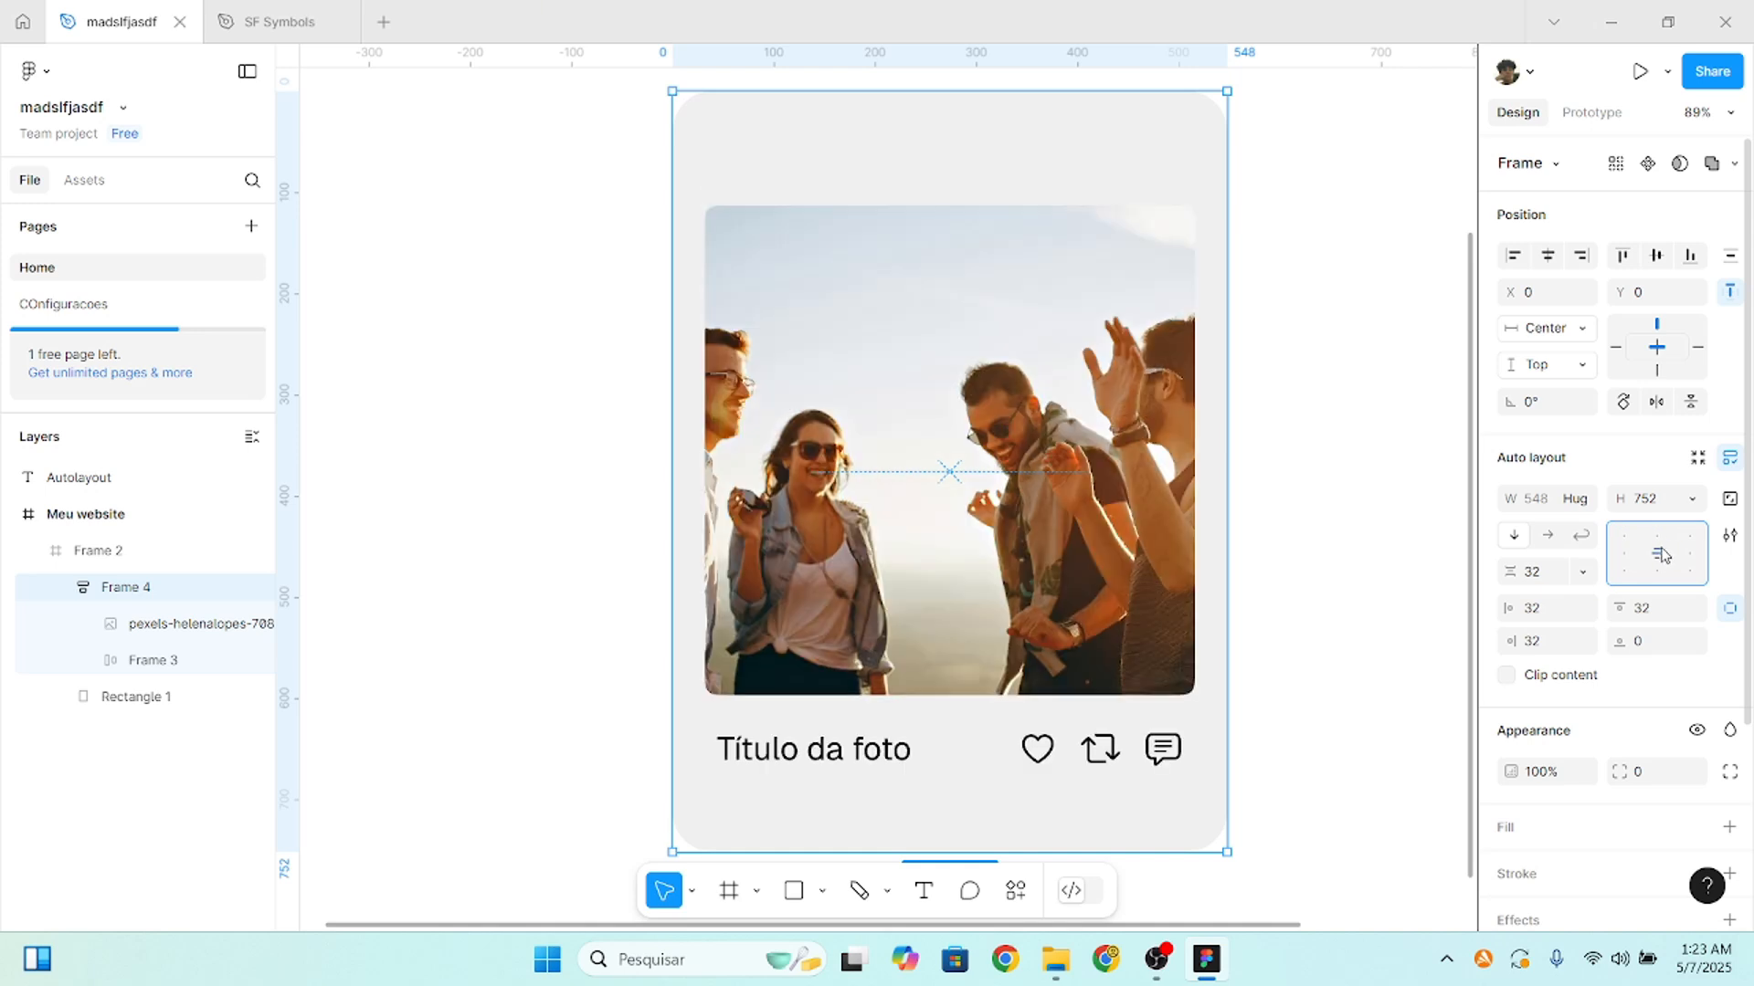
{"action": "left_click", "coordinate": [1660, 575]}
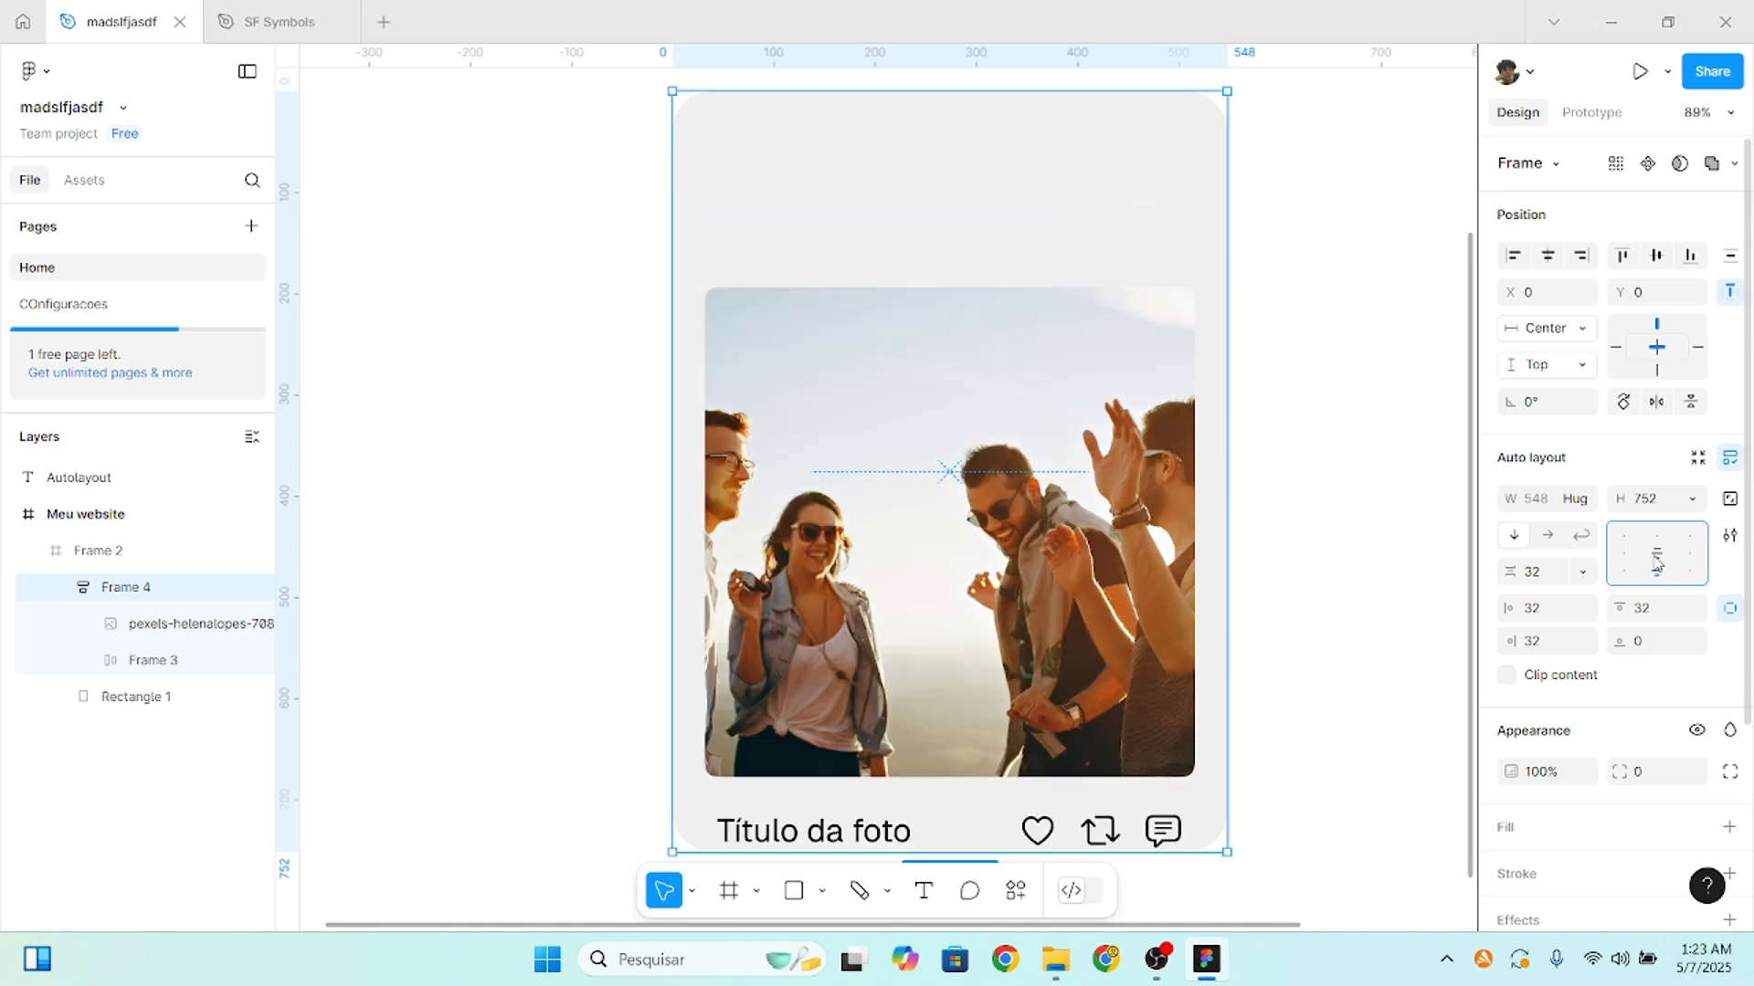
{"action": "left_click", "coordinate": [1656, 552]}
{"action": "left_click", "coordinate": [1656, 537]}
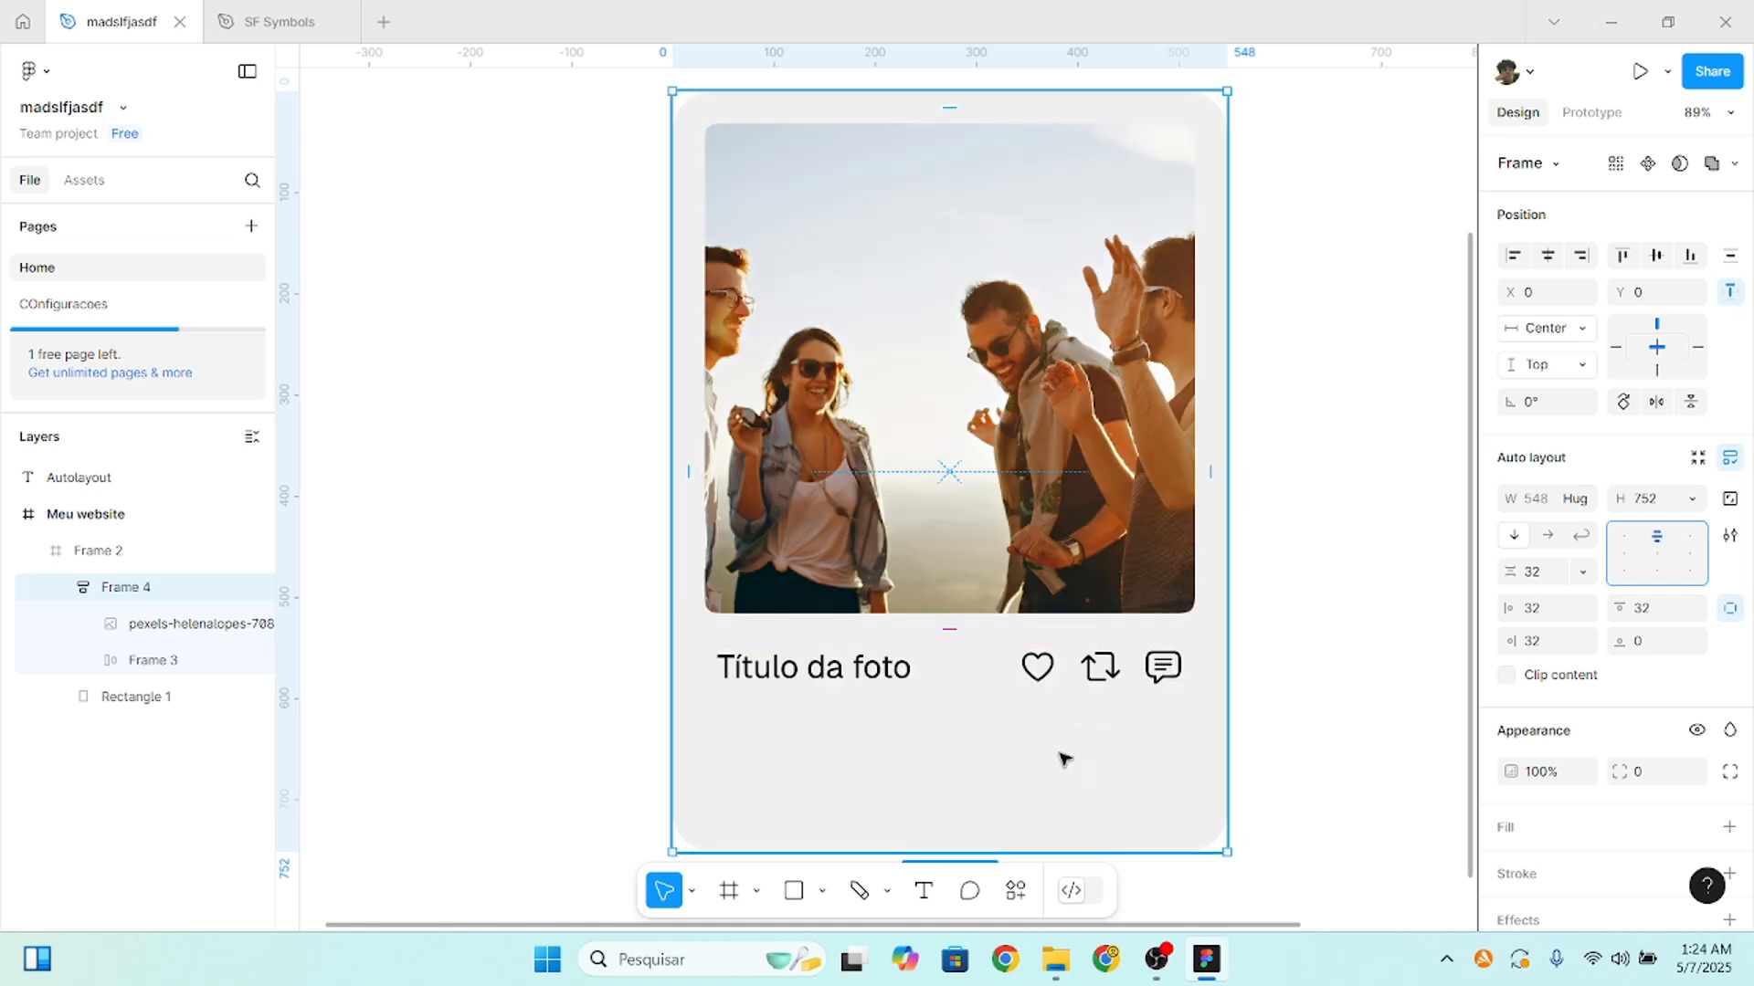
- Copy the background rectangle's fill color code and hide the rectangle
{"action": "left_click", "coordinate": [137, 696]}
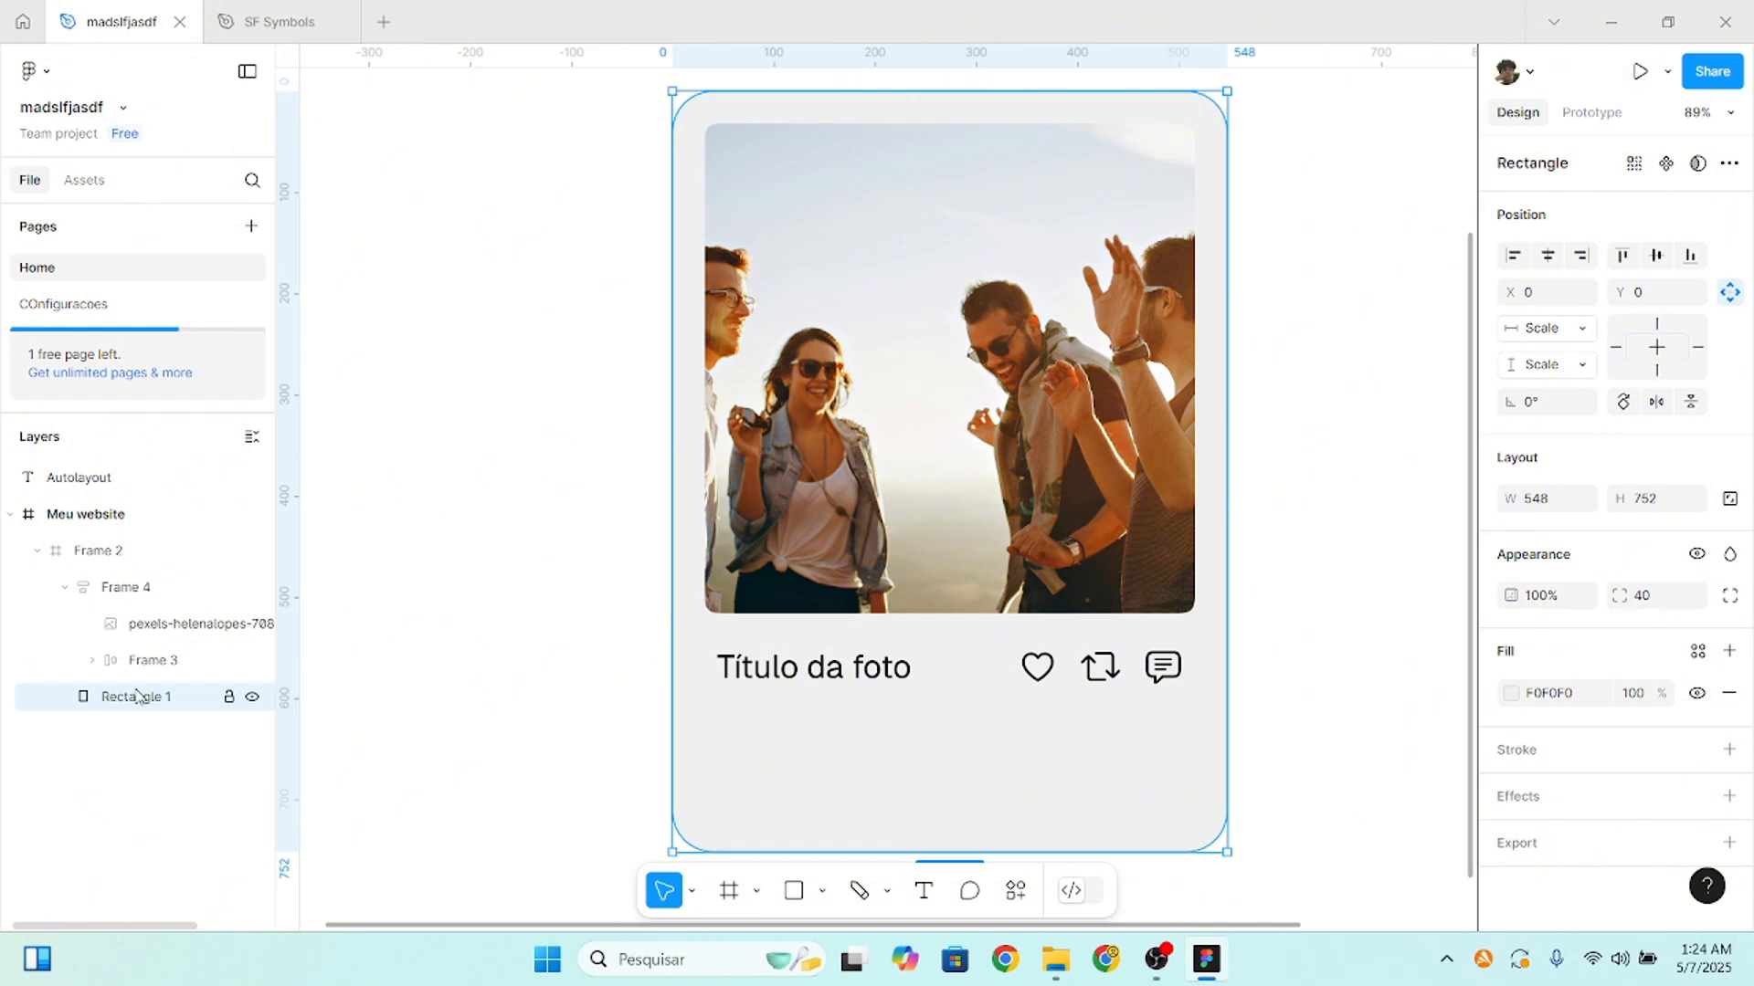
{"action": "left_click", "coordinate": [1553, 695]}
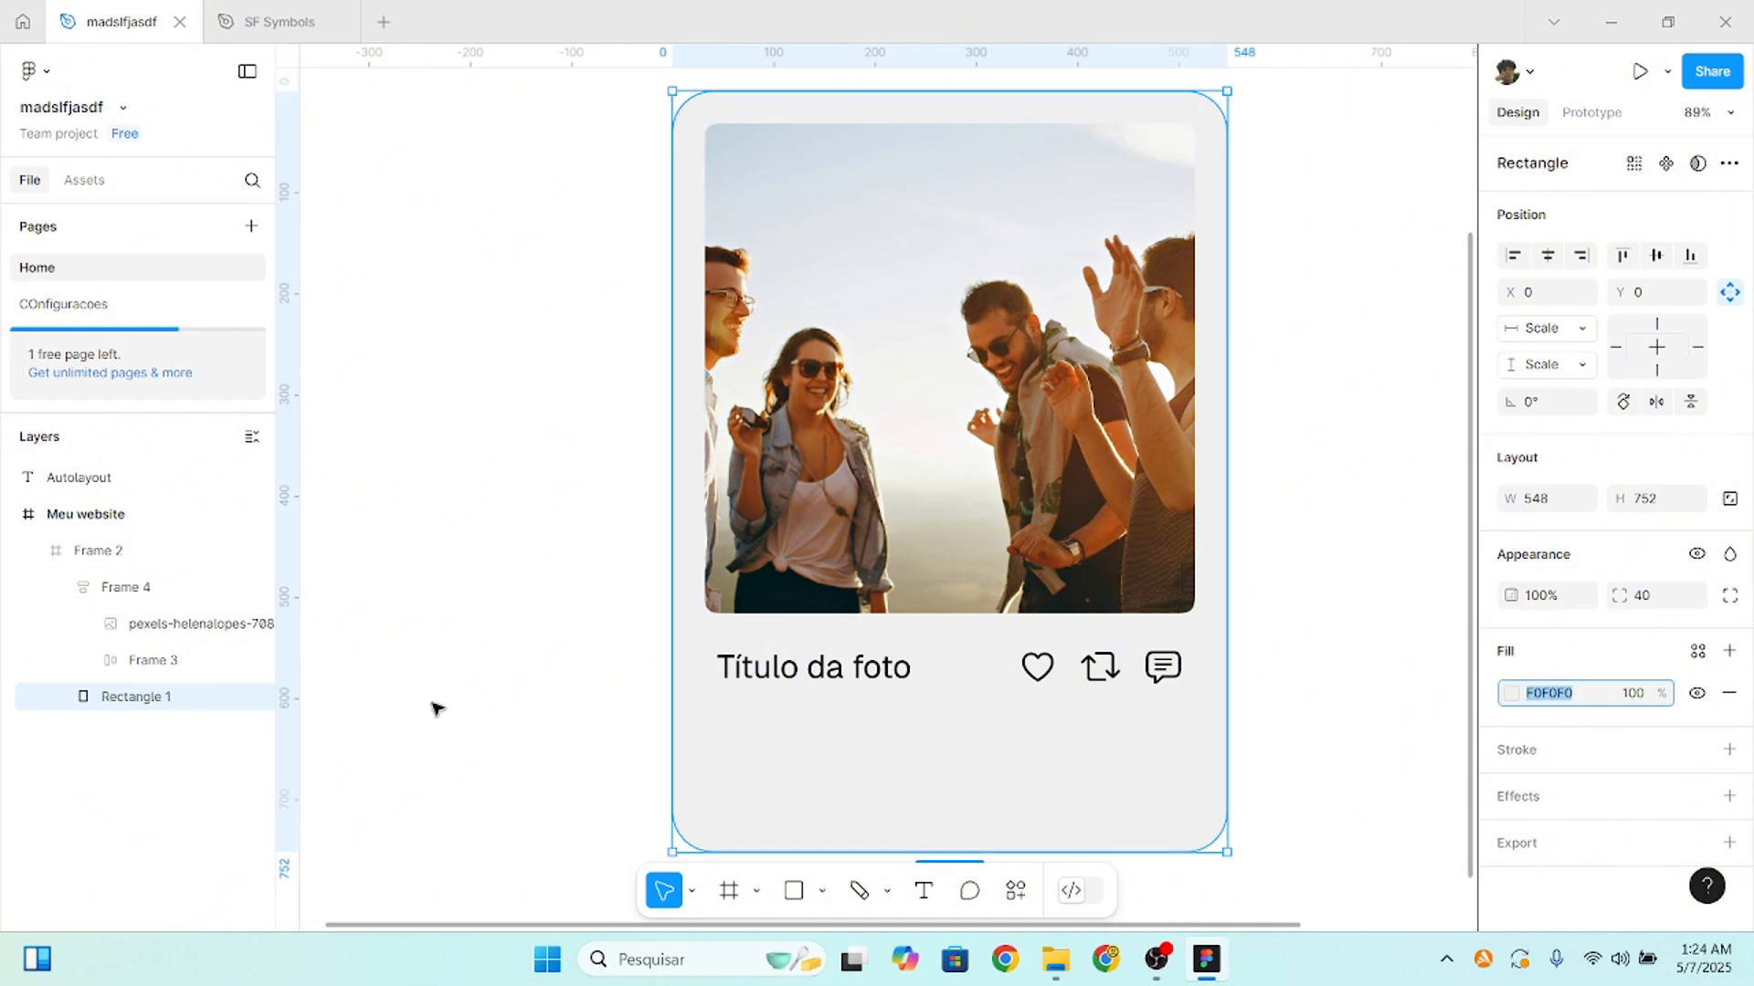
{"action": "left_click", "coordinate": [209, 706]}
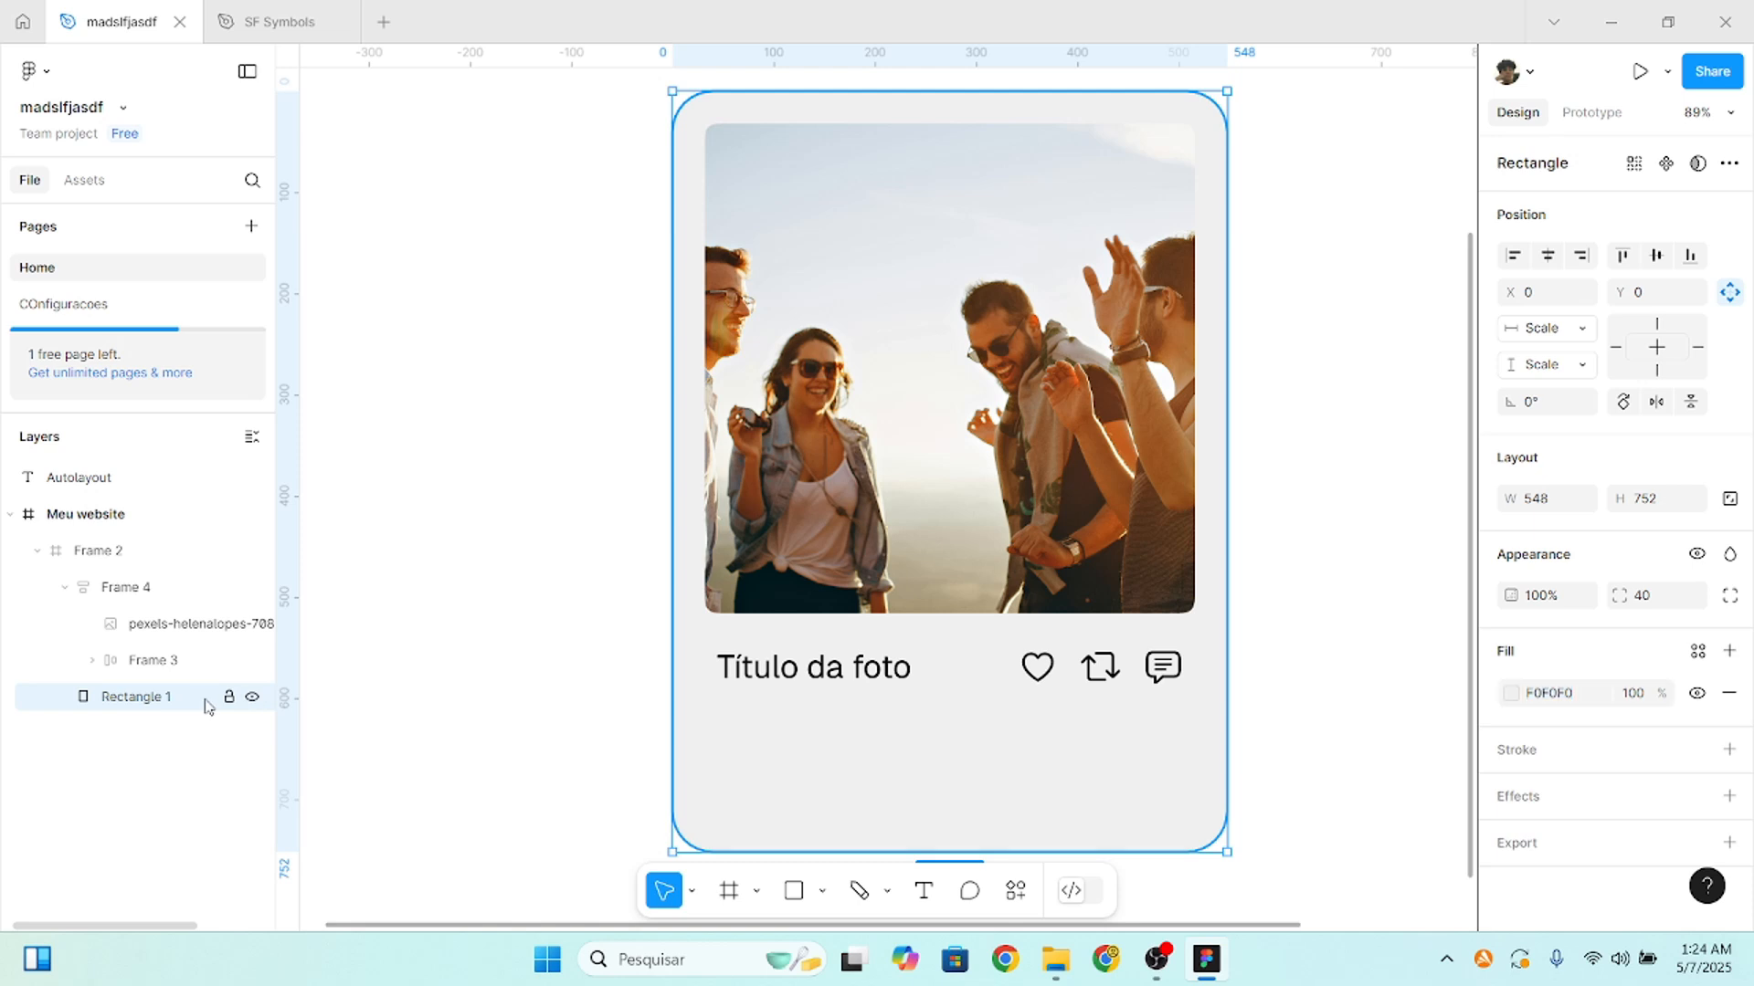
{"action": "left_click", "coordinate": [253, 700]}
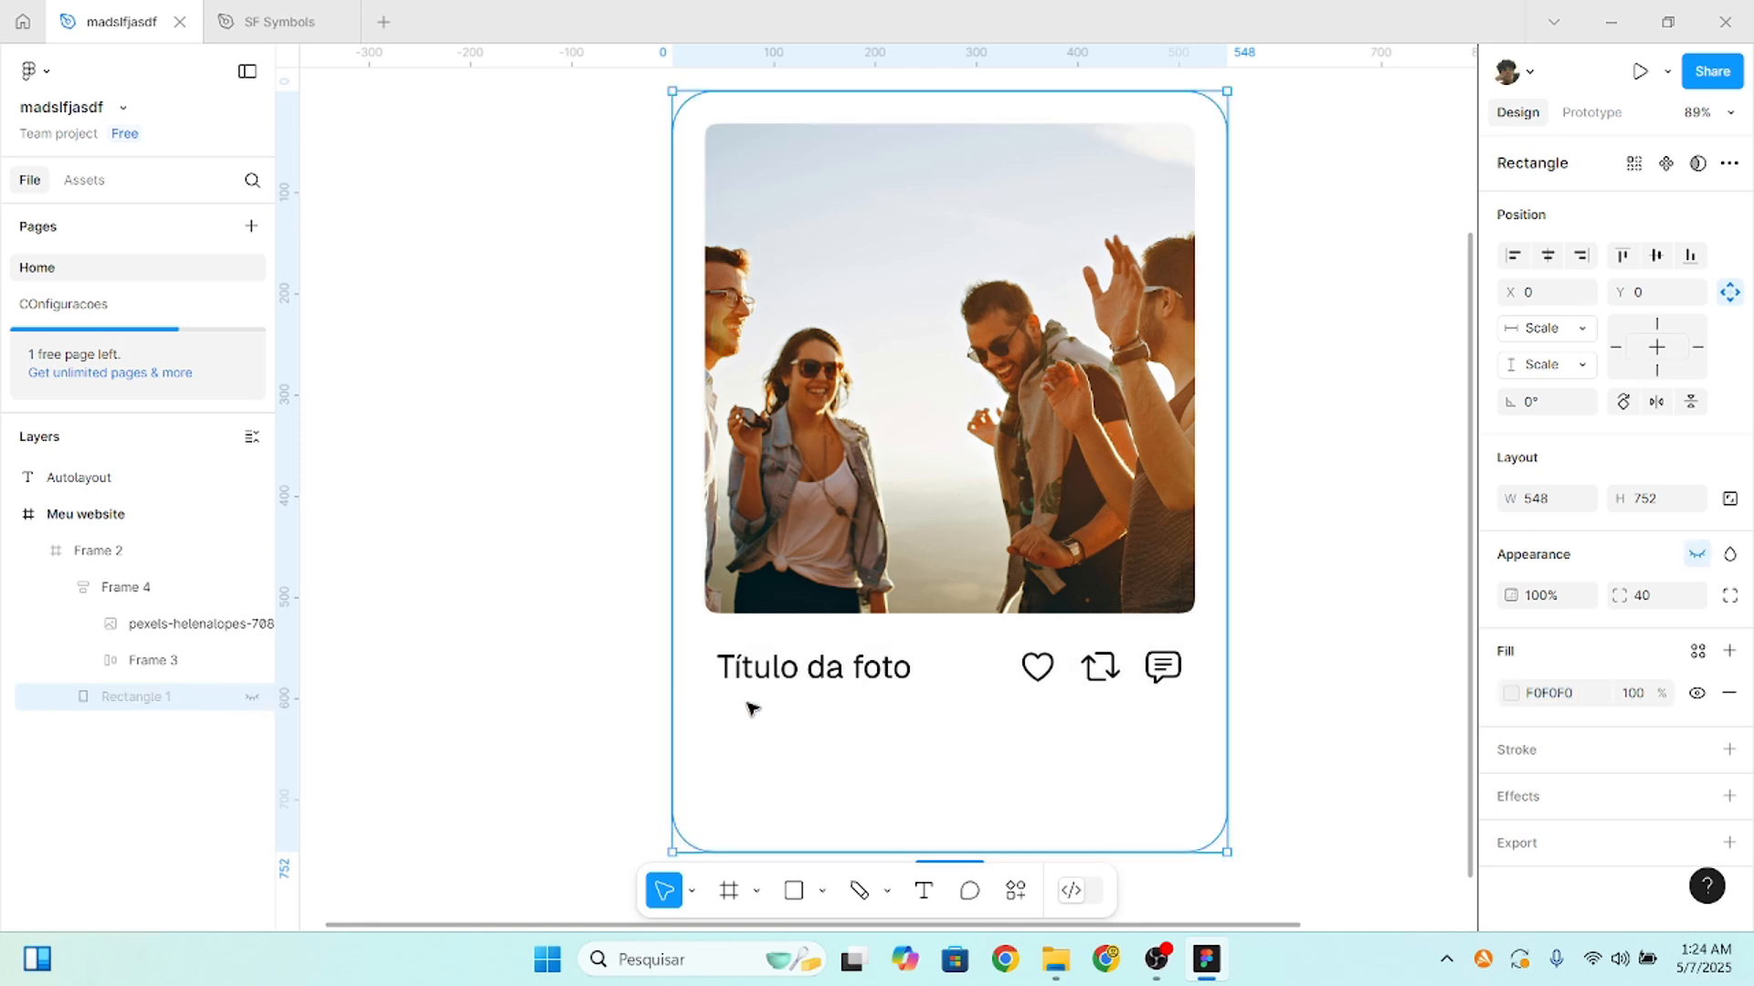
- Add a fill of F0F0F0 to the outer card frame
{"action": "left_click", "coordinate": [971, 512]}
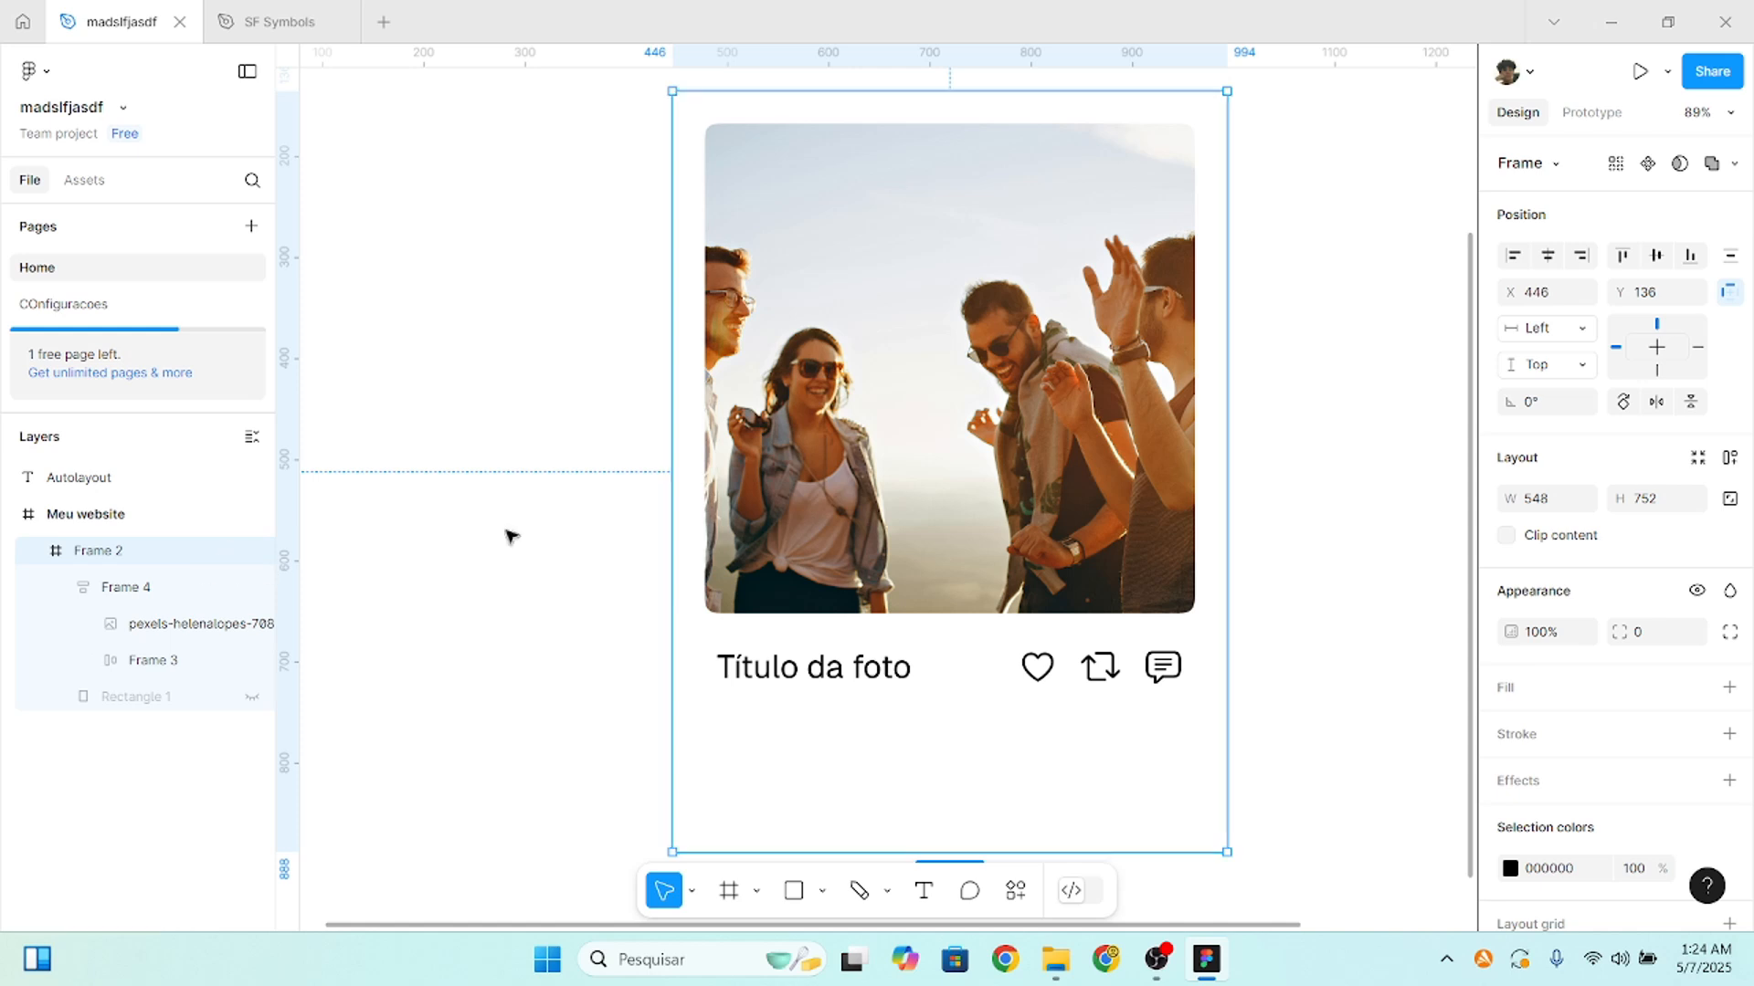
{"action": "left_click", "coordinate": [1729, 687]}
{"action": "left_click", "coordinate": [1550, 729]}
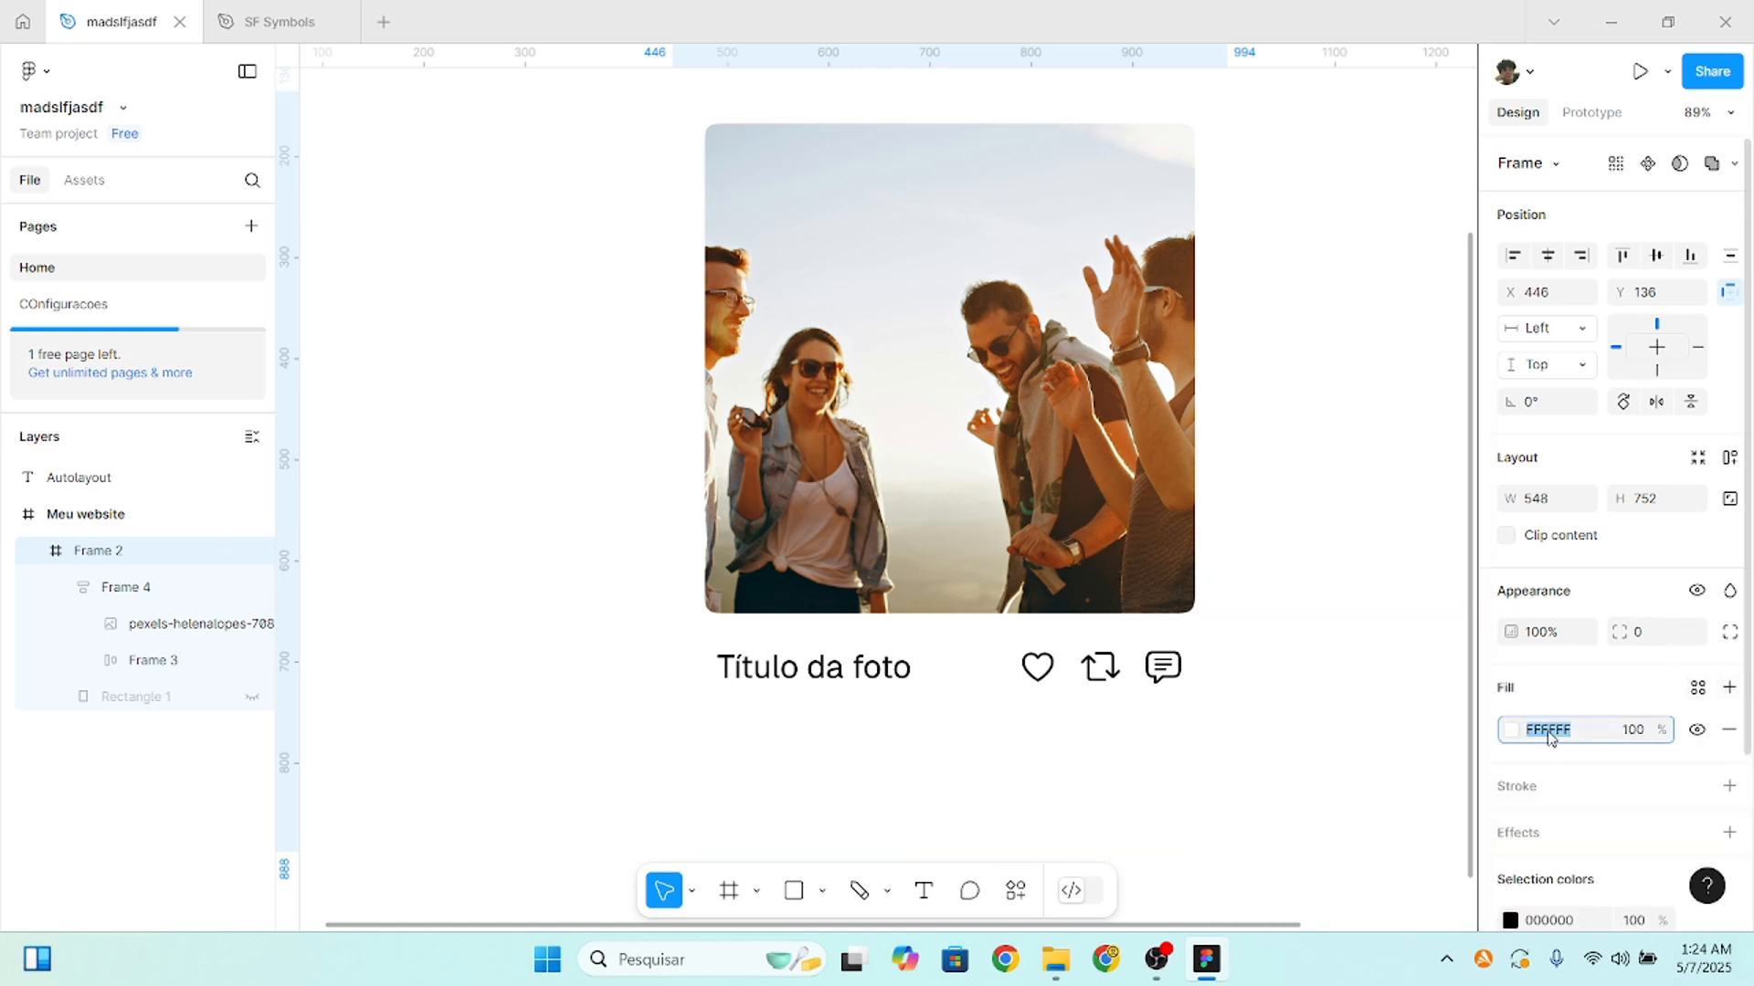
{"action": "type", "text": "F0F0F0"}
{"action": "key", "text": "Return"}
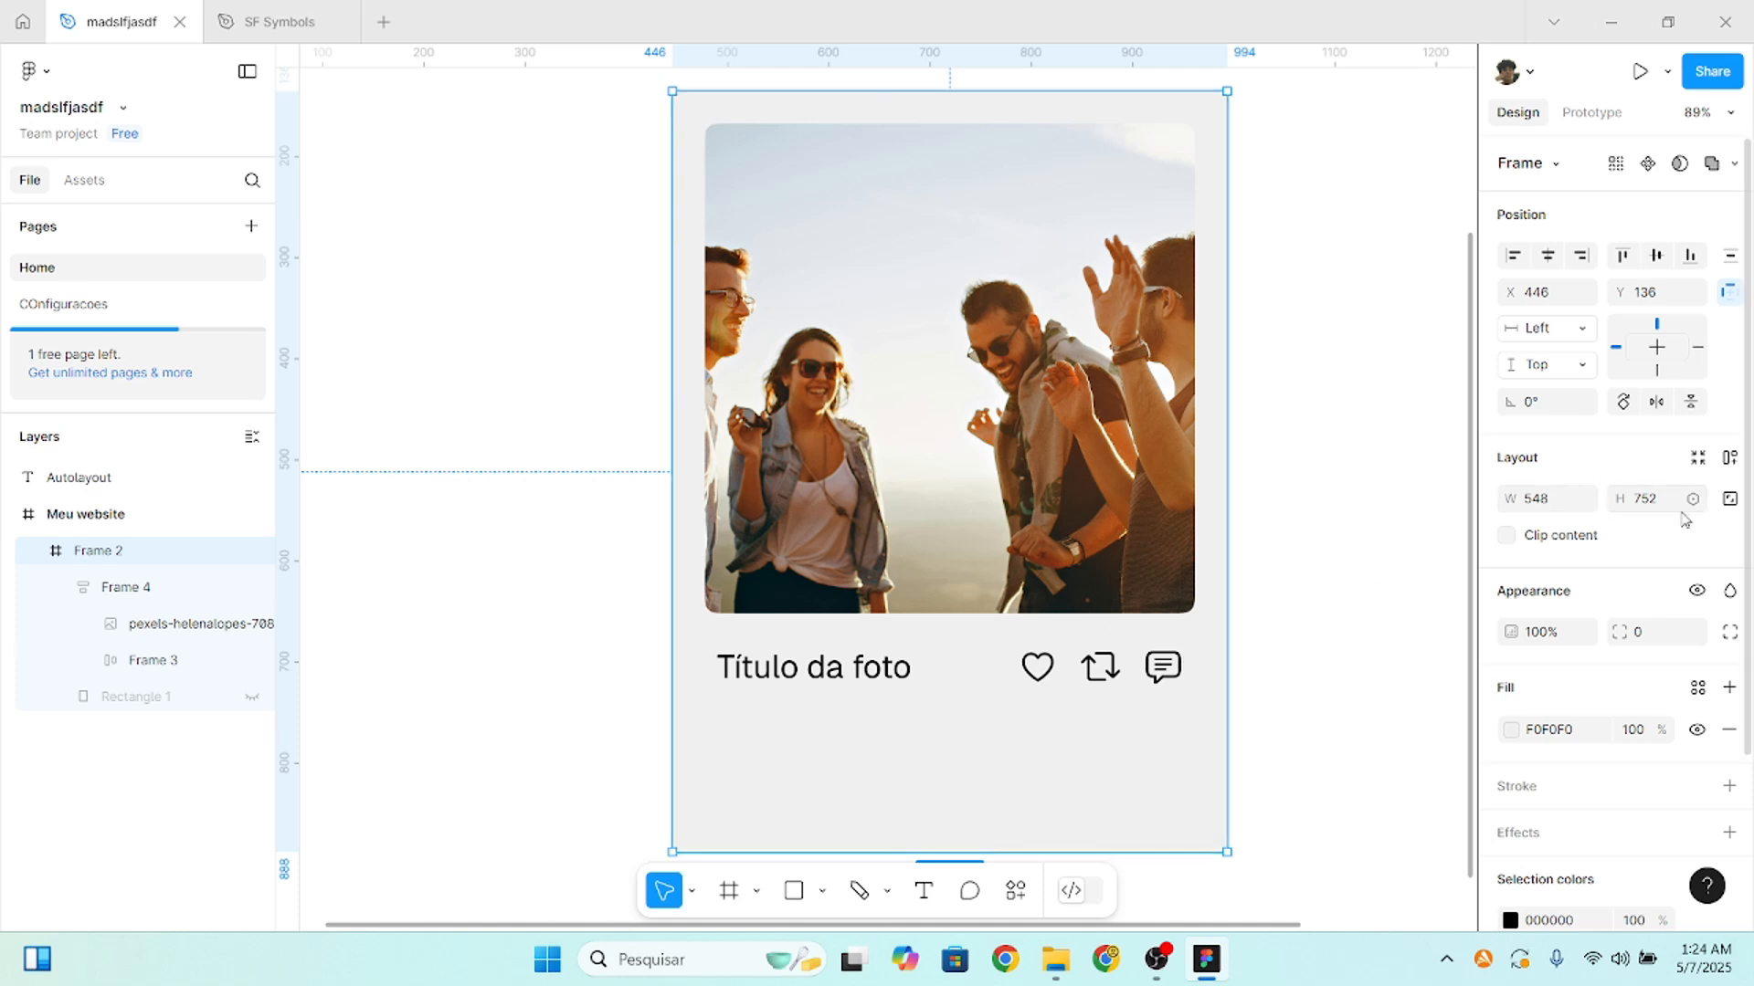
- Set the outer card frame's corner radius to 40
{"action": "left_click", "coordinate": [1682, 639]}
{"action": "type", "text": "50"}
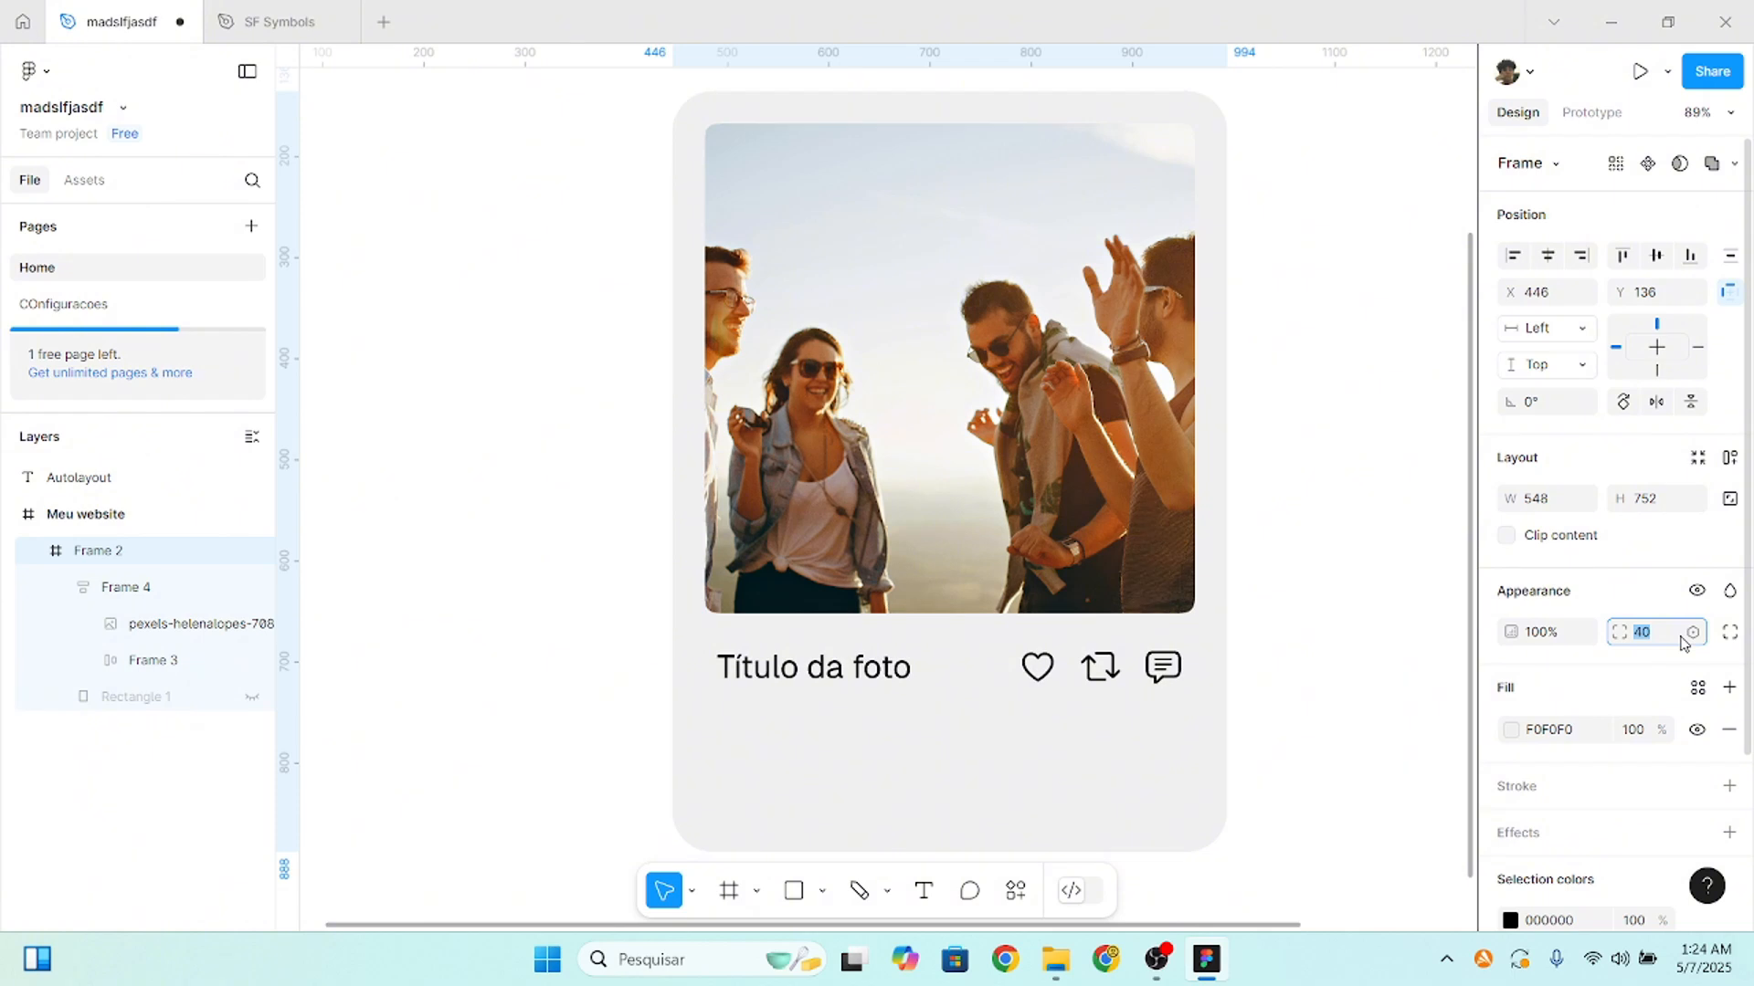
{"action": "key", "text": "Return"}
{"action": "type", "text": "40"}
{"action": "key", "text": "Return"}
{"action": "scroll", "coordinate": [1311, 572], "scroll_direction": "down", "scroll_amount": 2}
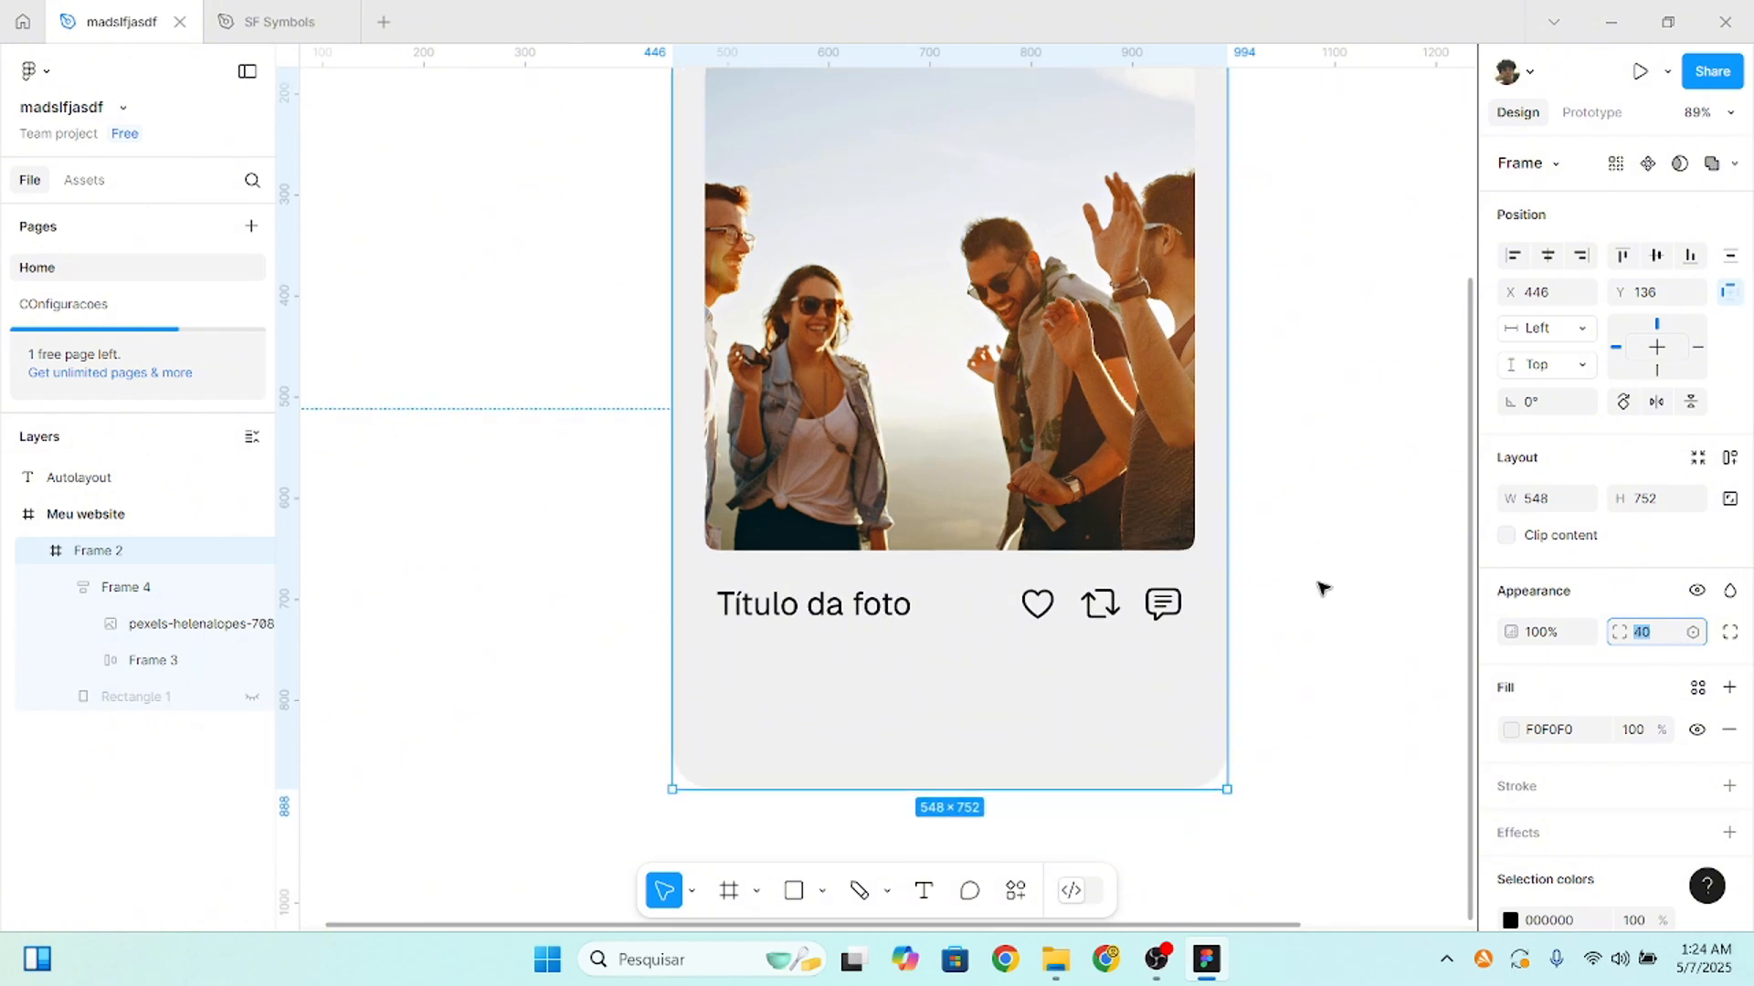
- Inspect the layout properties of the photo-and-title frame, the photo, the title row and the outer card frame
{"action": "left_click", "coordinate": [1323, 587]}
{"action": "left_click", "coordinate": [1214, 639]}
{"action": "scroll", "coordinate": [1214, 639], "scroll_direction": "up", "scroll_amount": 1}
{"action": "double_click", "coordinate": [1106, 459]}
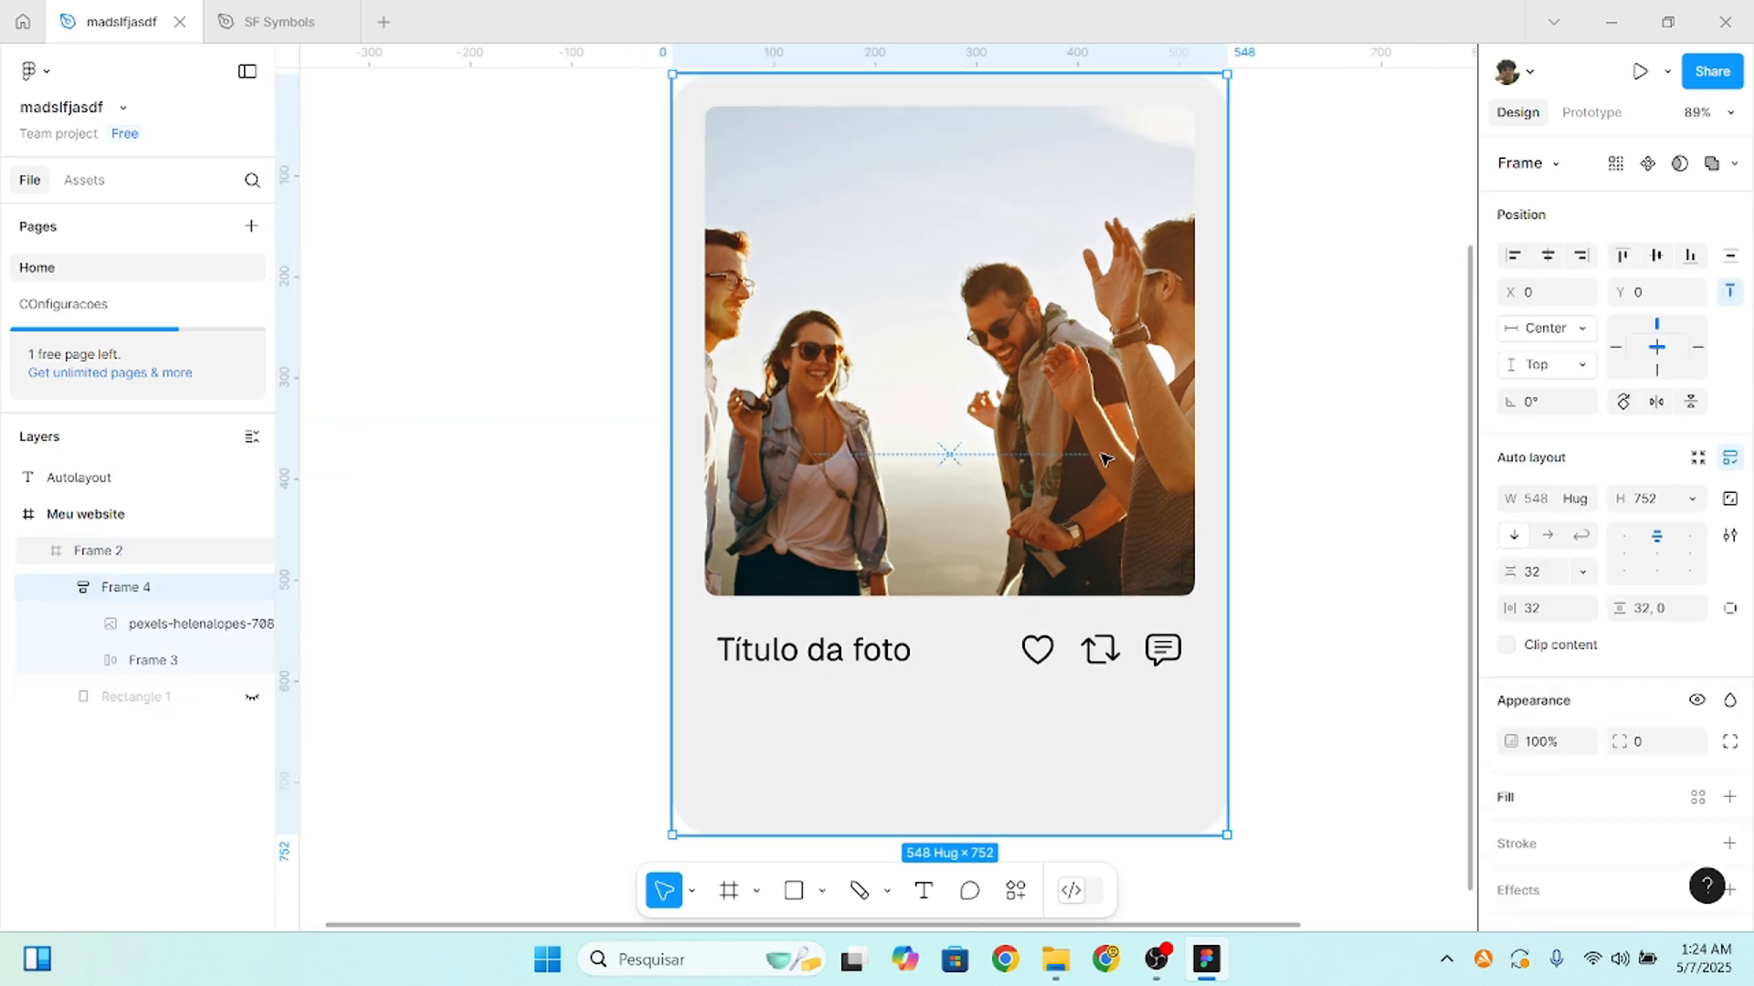
{"action": "left_click", "coordinate": [1105, 458]}
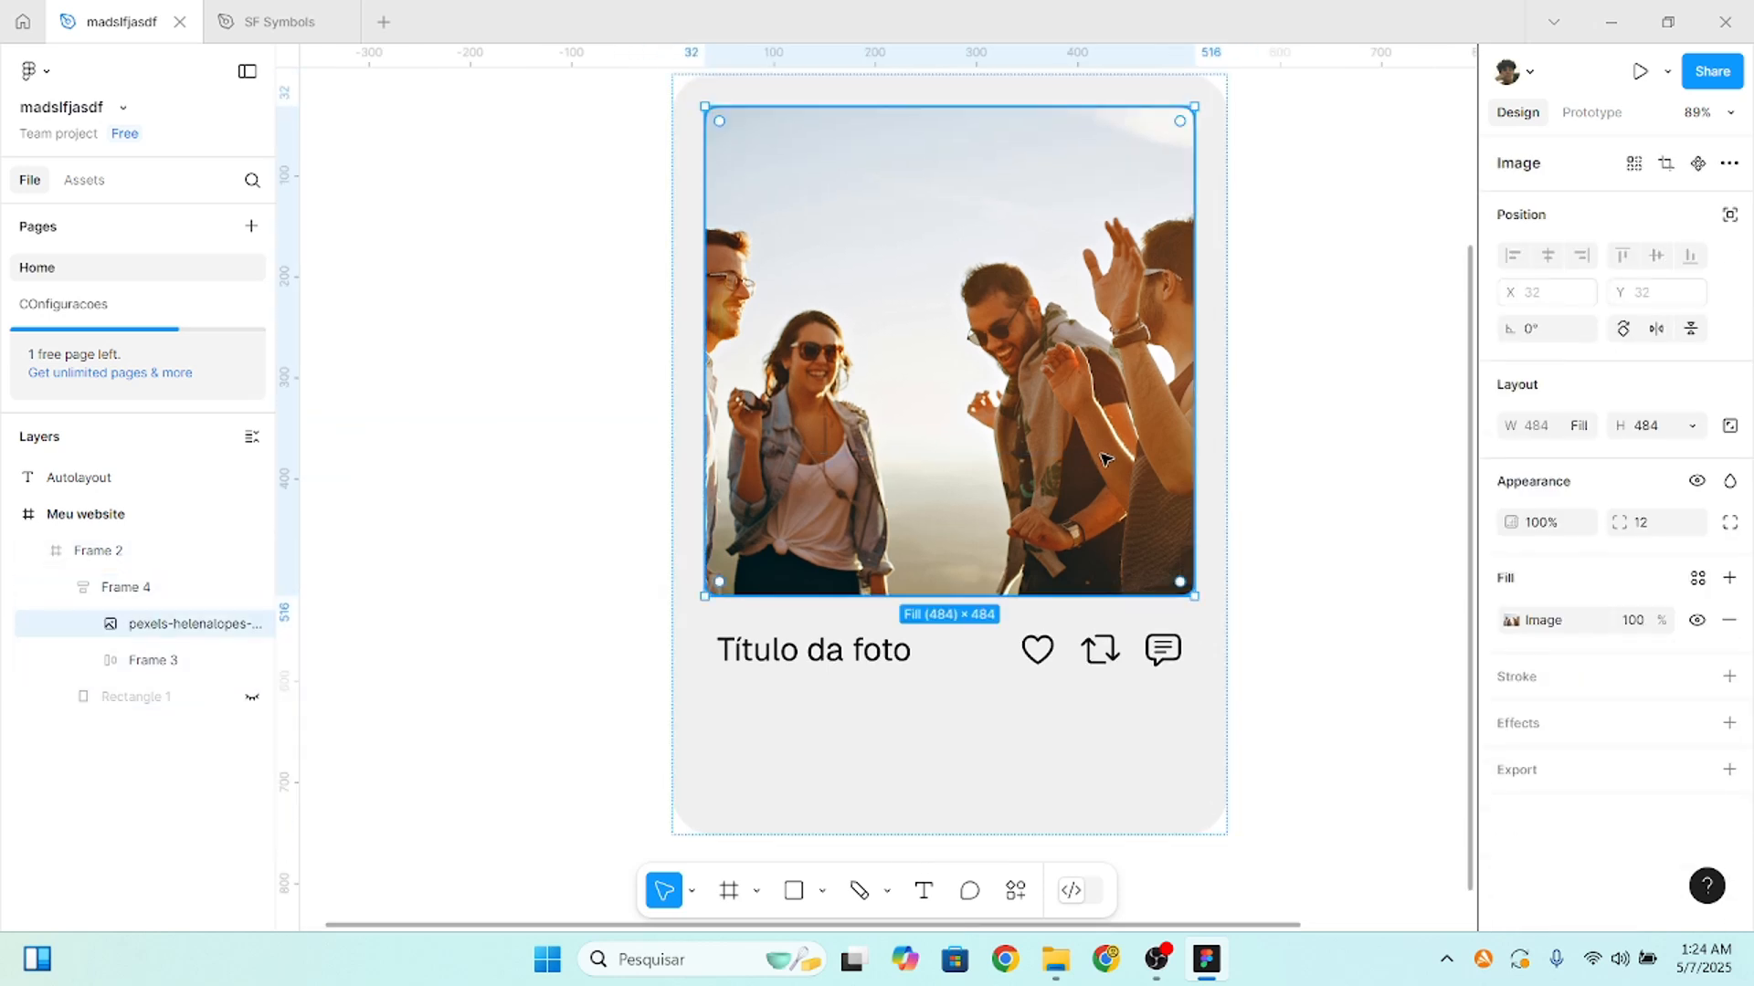
{"action": "left_click", "coordinate": [921, 659]}
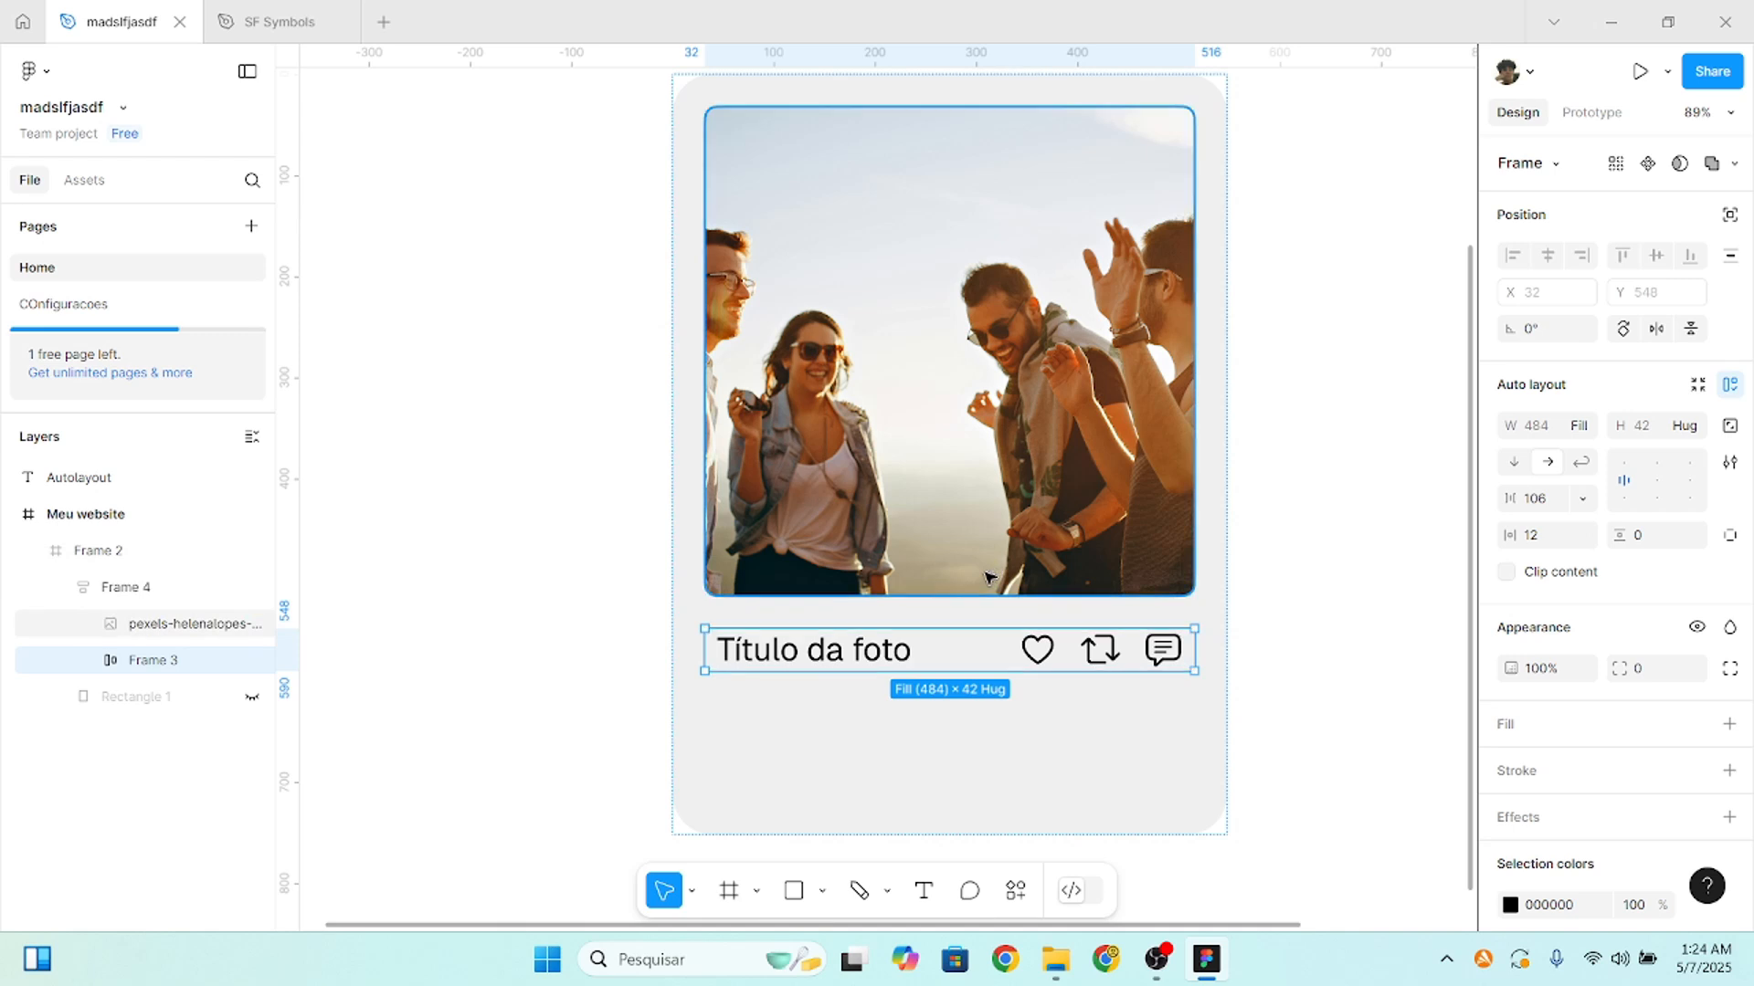
{"action": "left_click", "coordinate": [998, 621]}
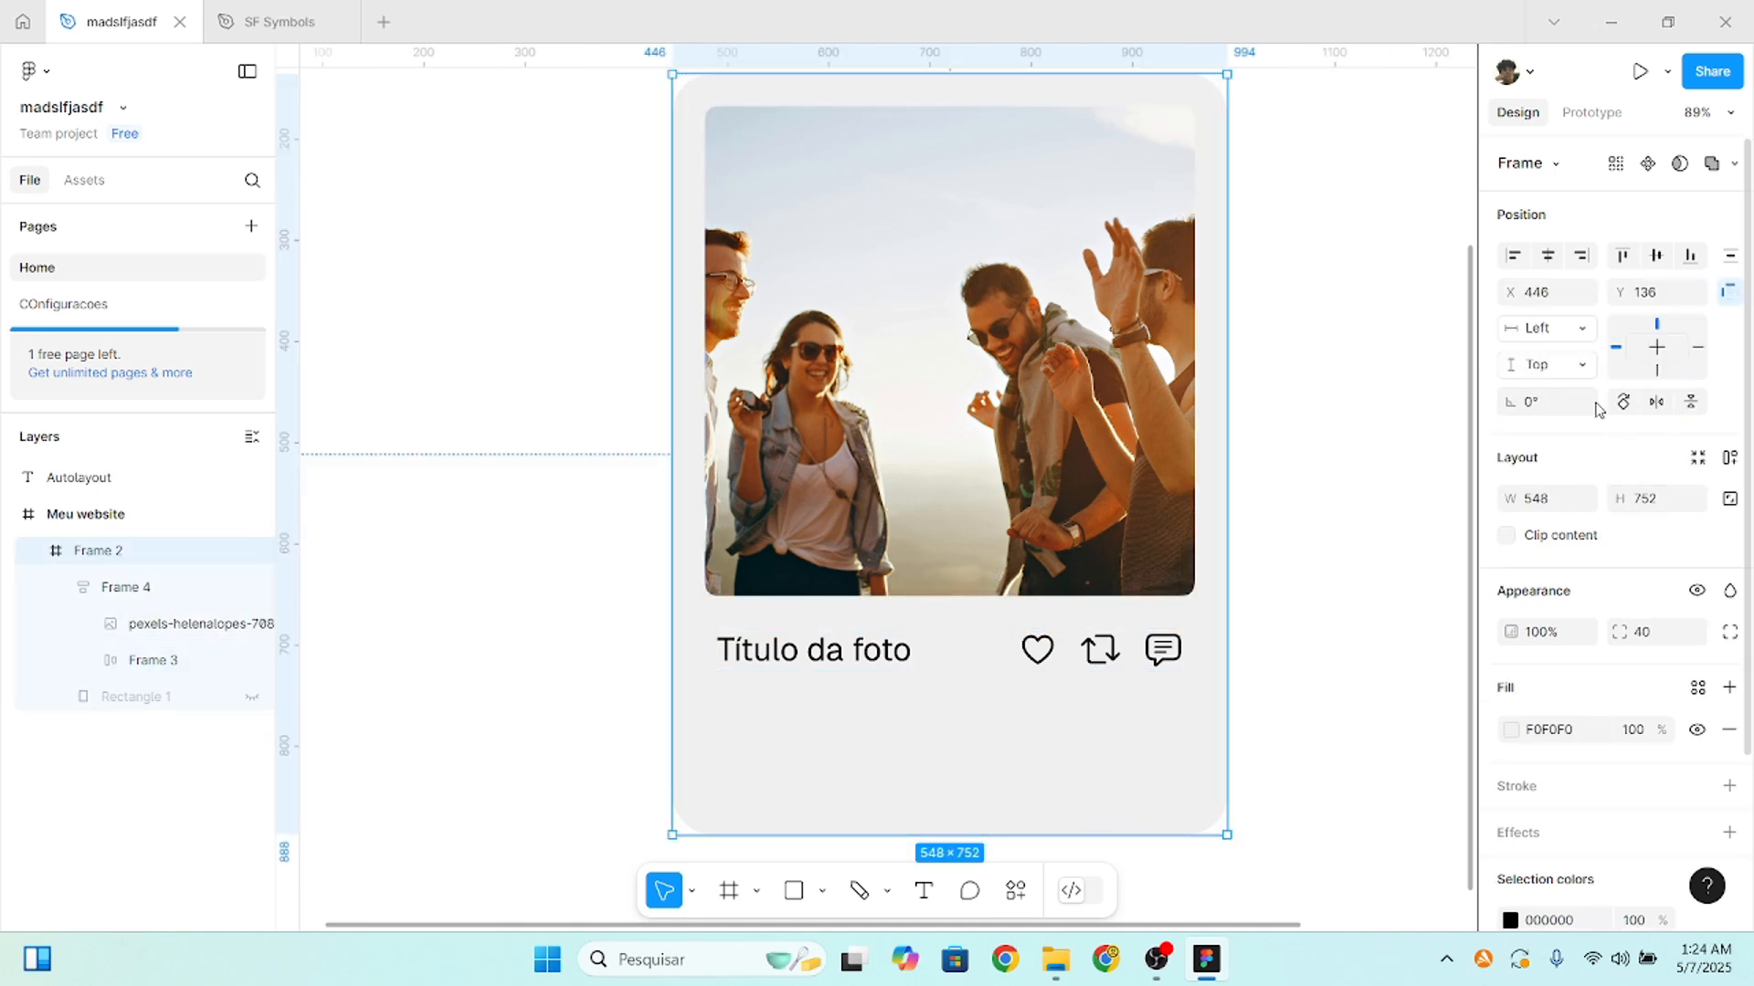
{"action": "scroll", "coordinate": [1573, 651], "scroll_direction": "down", "scroll_amount": 2}
{"action": "scroll", "coordinate": [1569, 649], "scroll_direction": "up", "scroll_amount": 2}
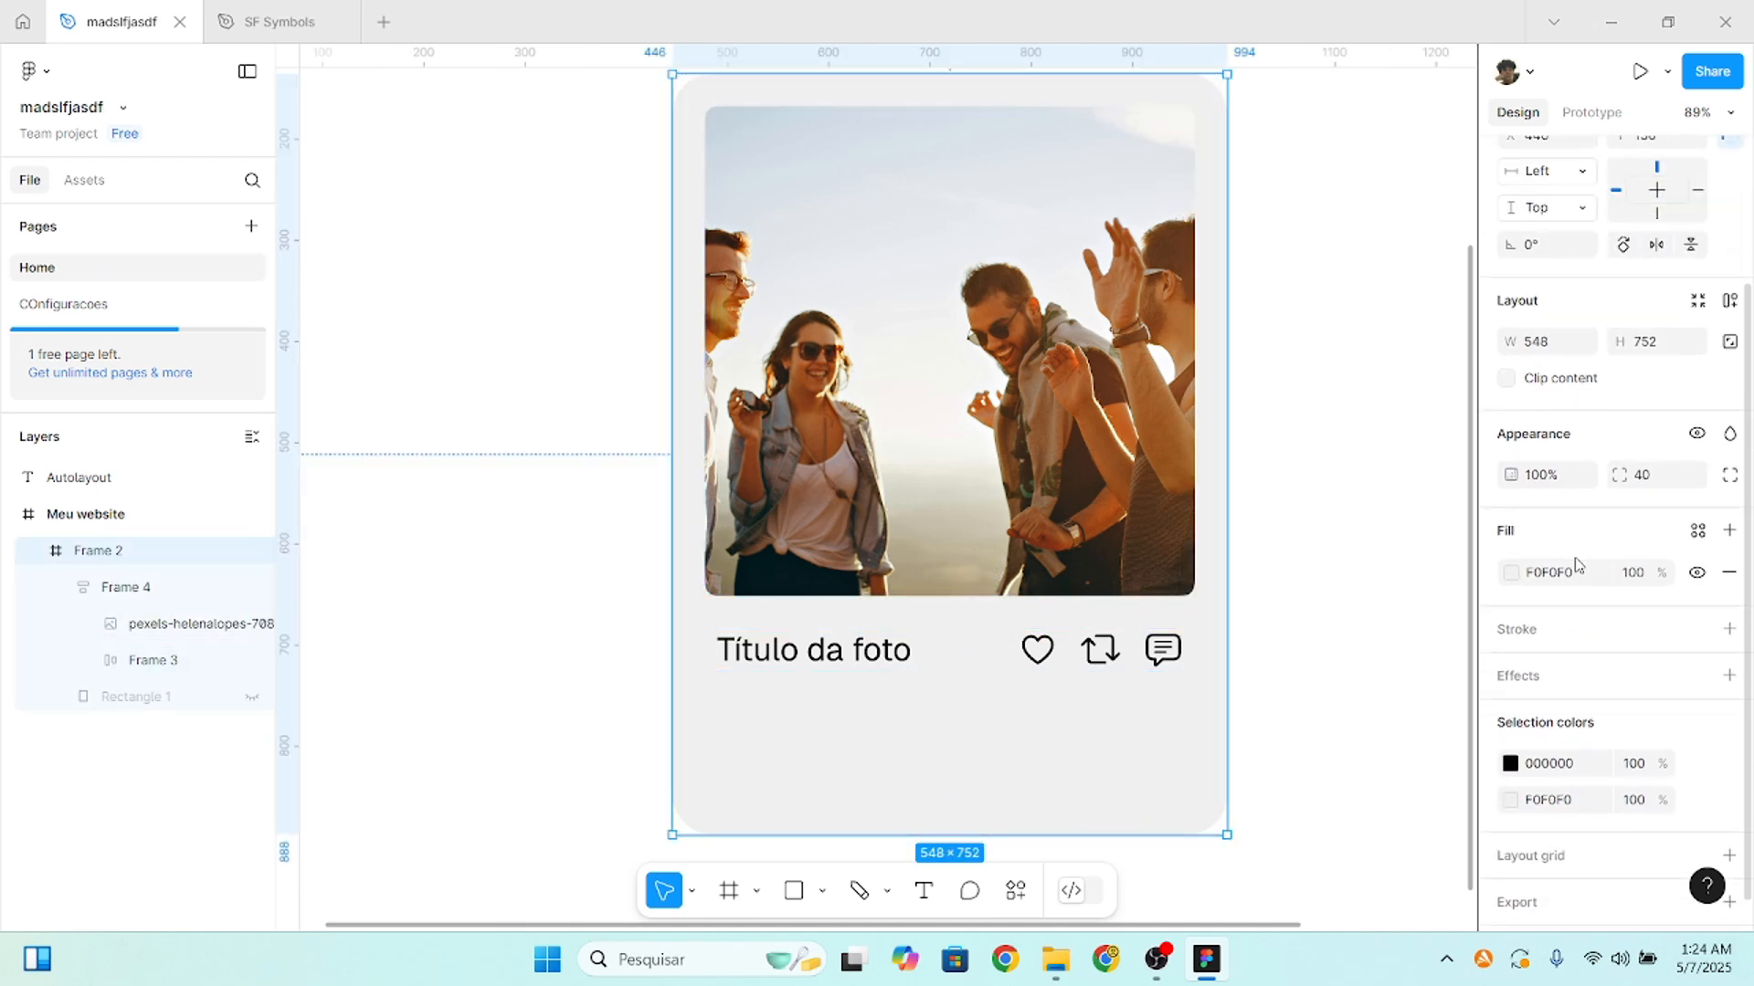
- Test larger gaps between the photo and title row and a centered alignment, restoring the gap to 32 and top-center alignment
{"action": "double_click", "coordinate": [1101, 570]}
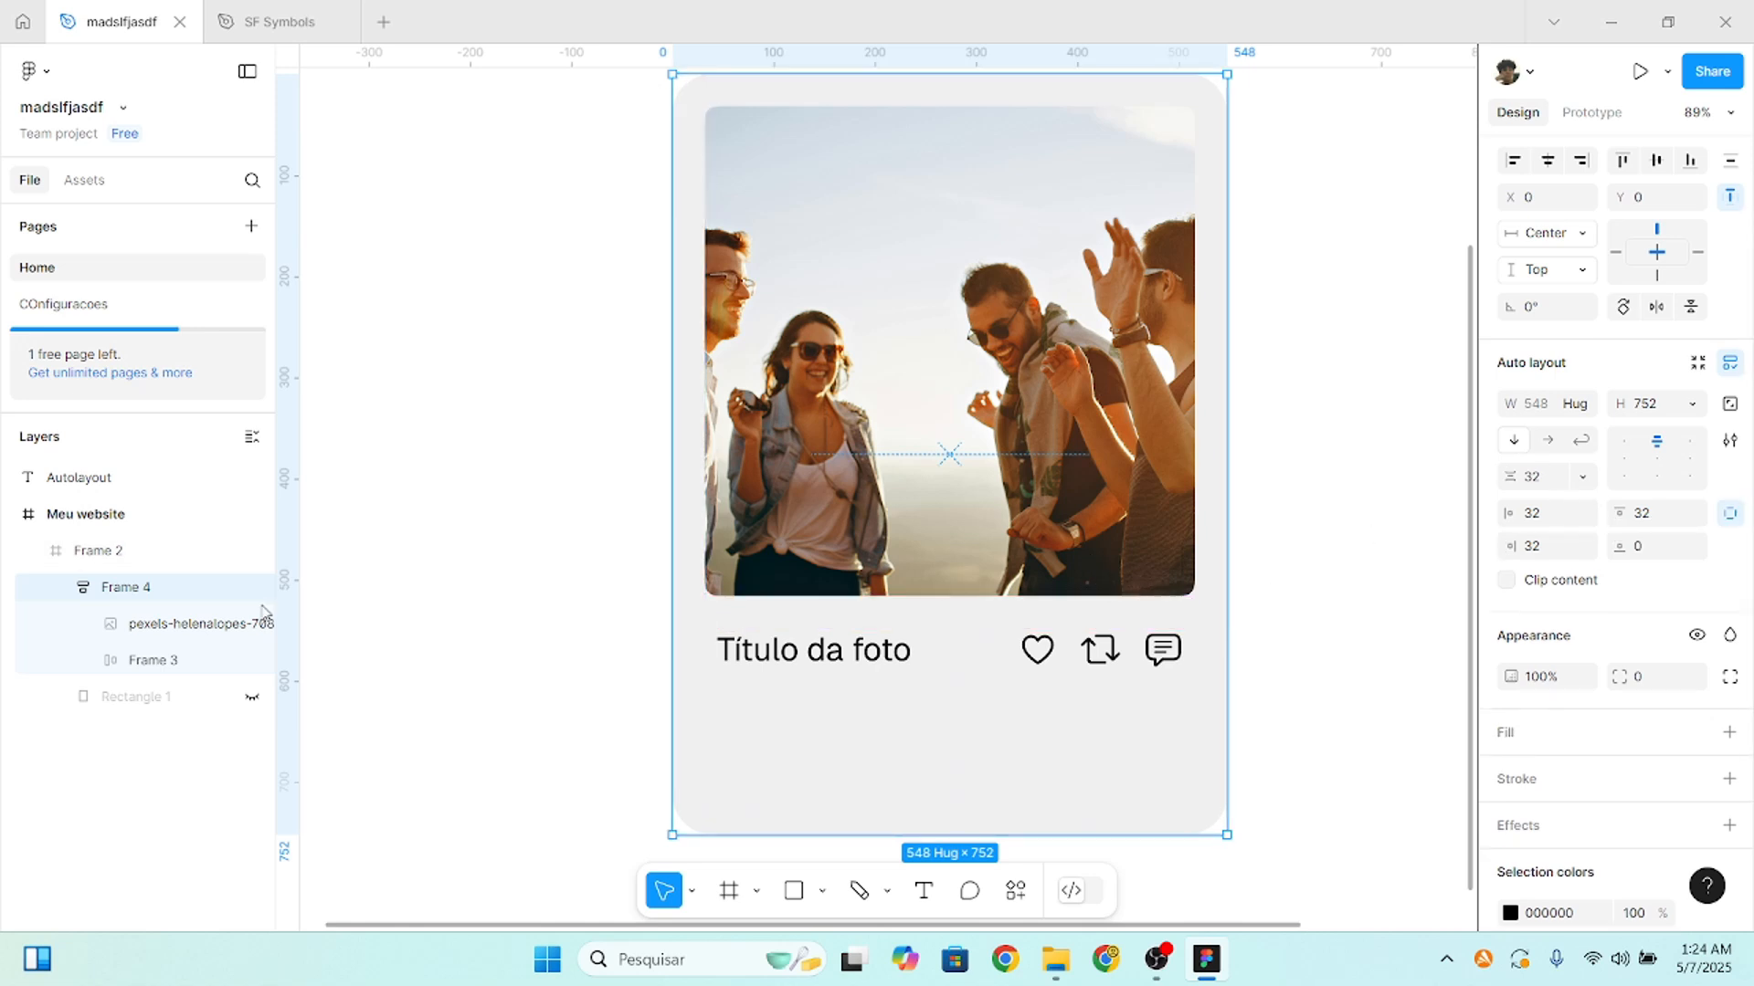
{"action": "left_click", "coordinate": [1553, 483]}
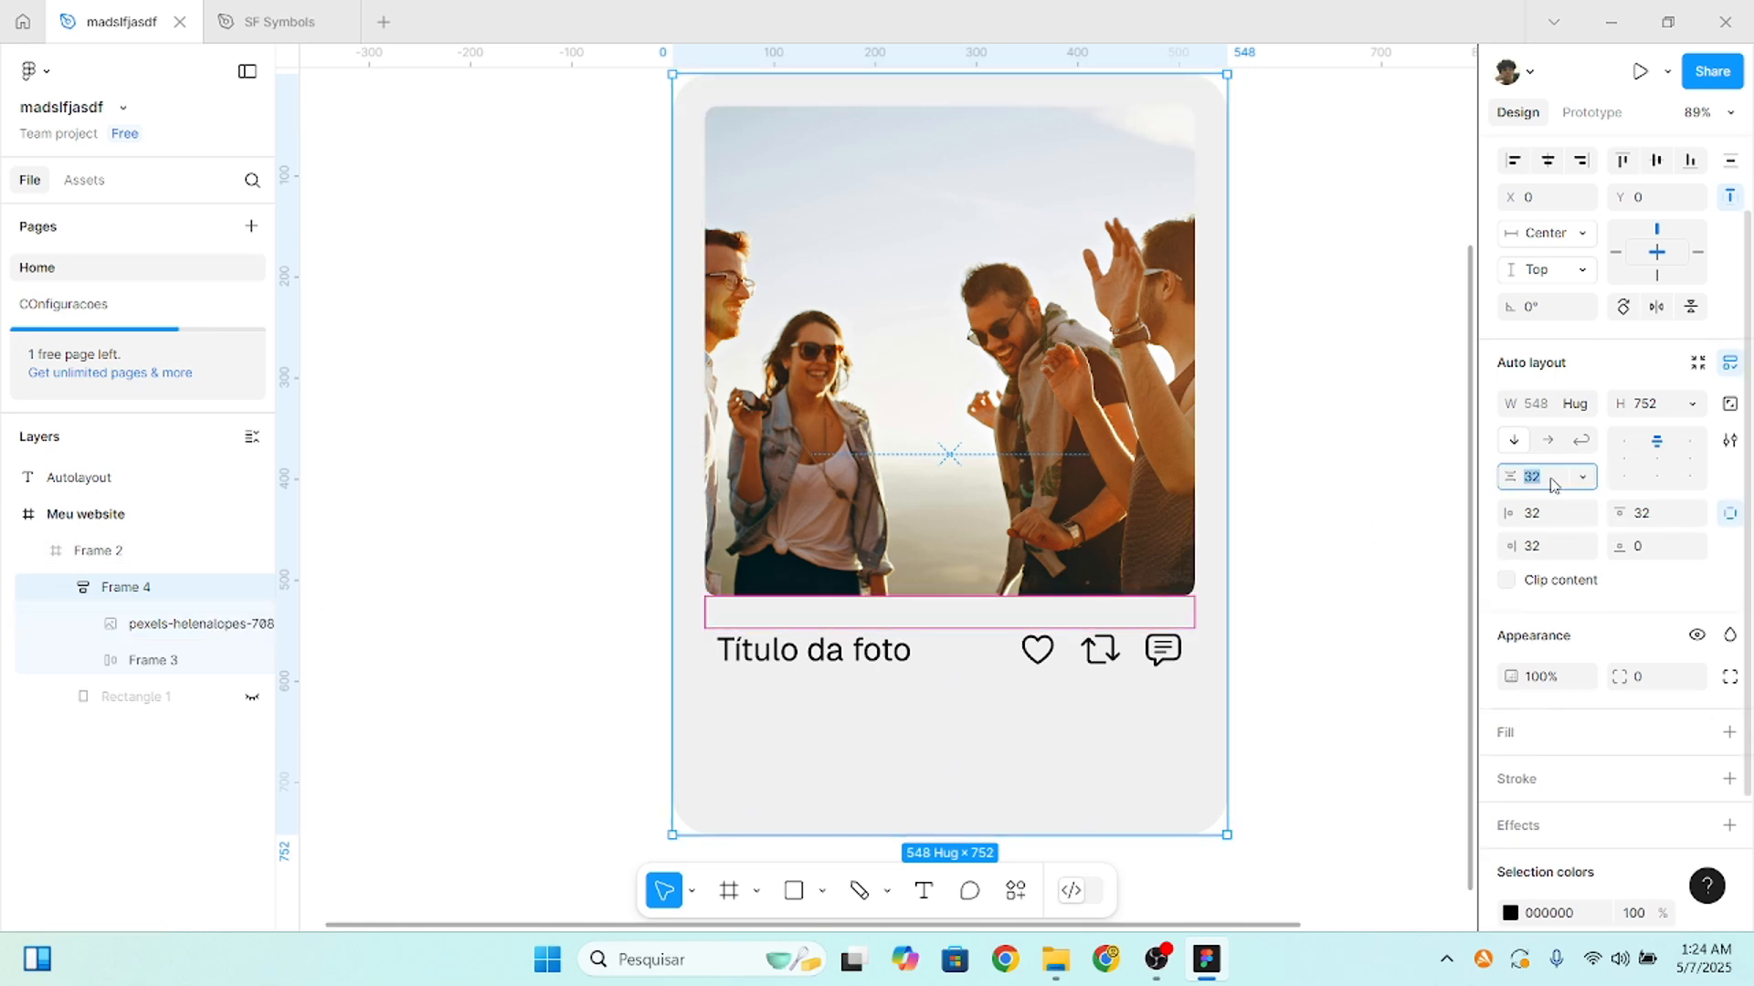
{"action": "key", "text": "shift+Up"}
{"action": "key", "text": "shift+Up"}
{"action": "key", "text": "shift+Up"}
{"action": "key", "text": "shift+Up"}
{"action": "key", "text": "shift+Up"}
{"action": "key", "text": "shift+Up"}
{"action": "key", "text": "shift+Down"}
{"action": "key", "text": "shift+Down"}
{"action": "key", "text": "shift+Down"}
{"action": "key", "text": "shift+Down"}
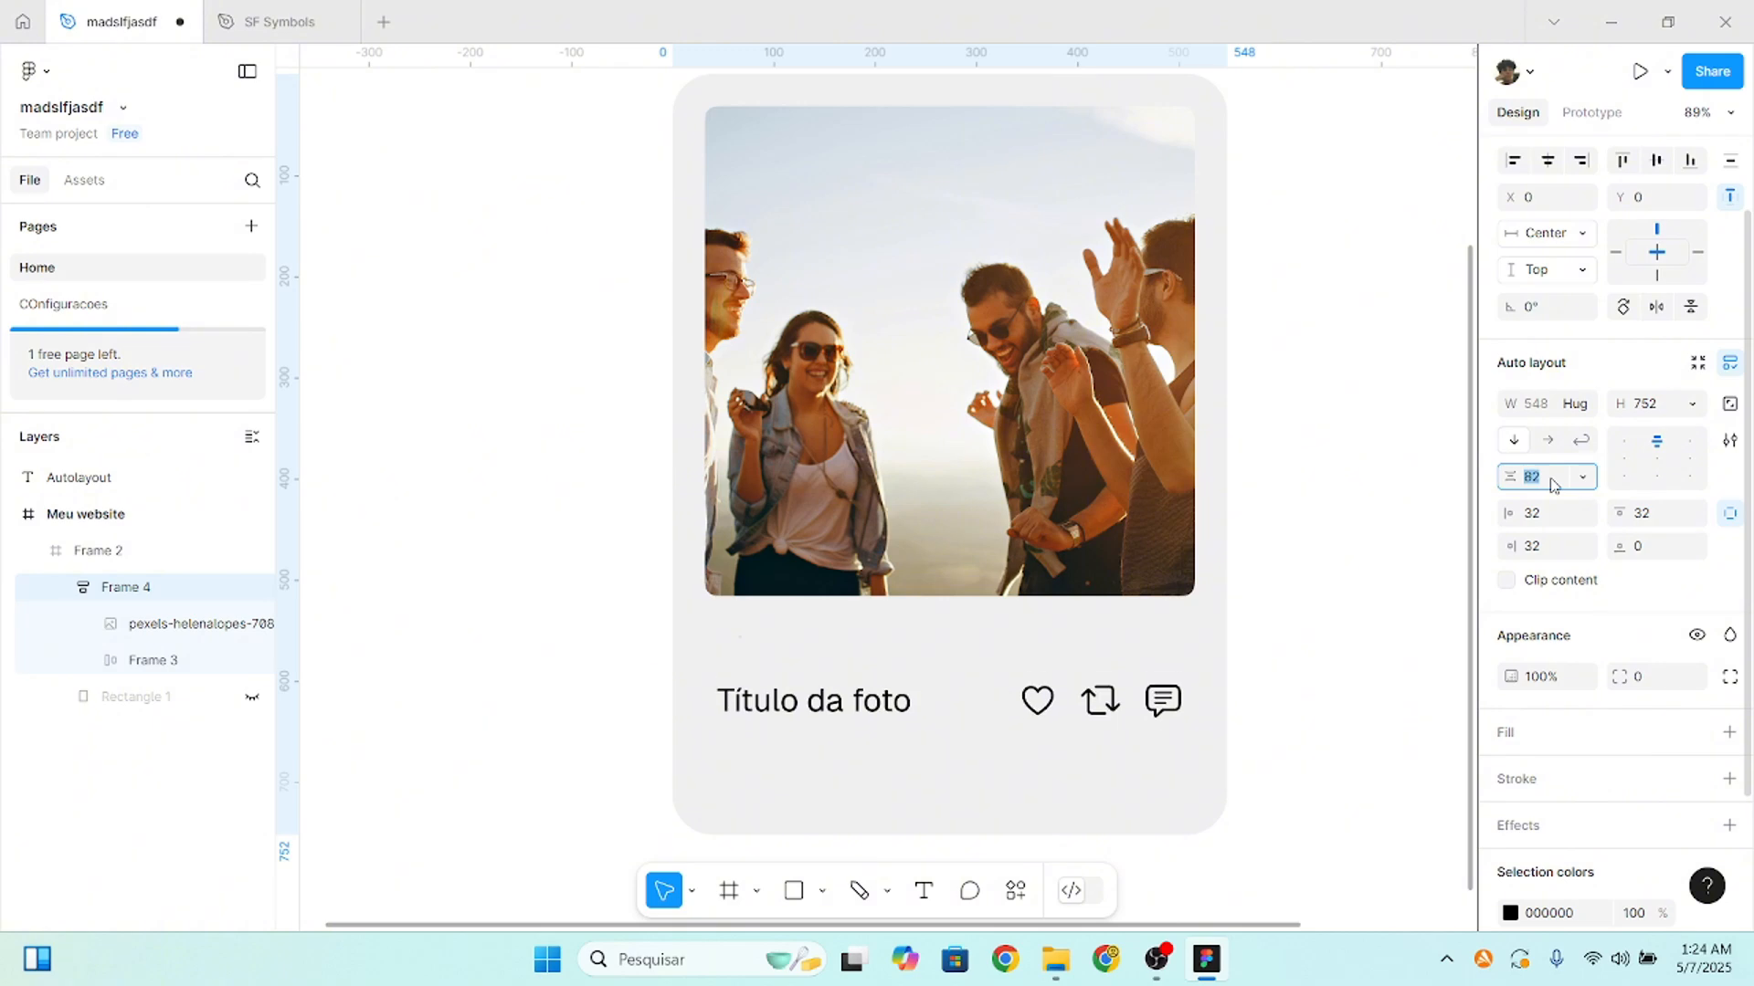
{"action": "key", "text": "shift+Down"}
{"action": "key", "text": "shift+Down"}
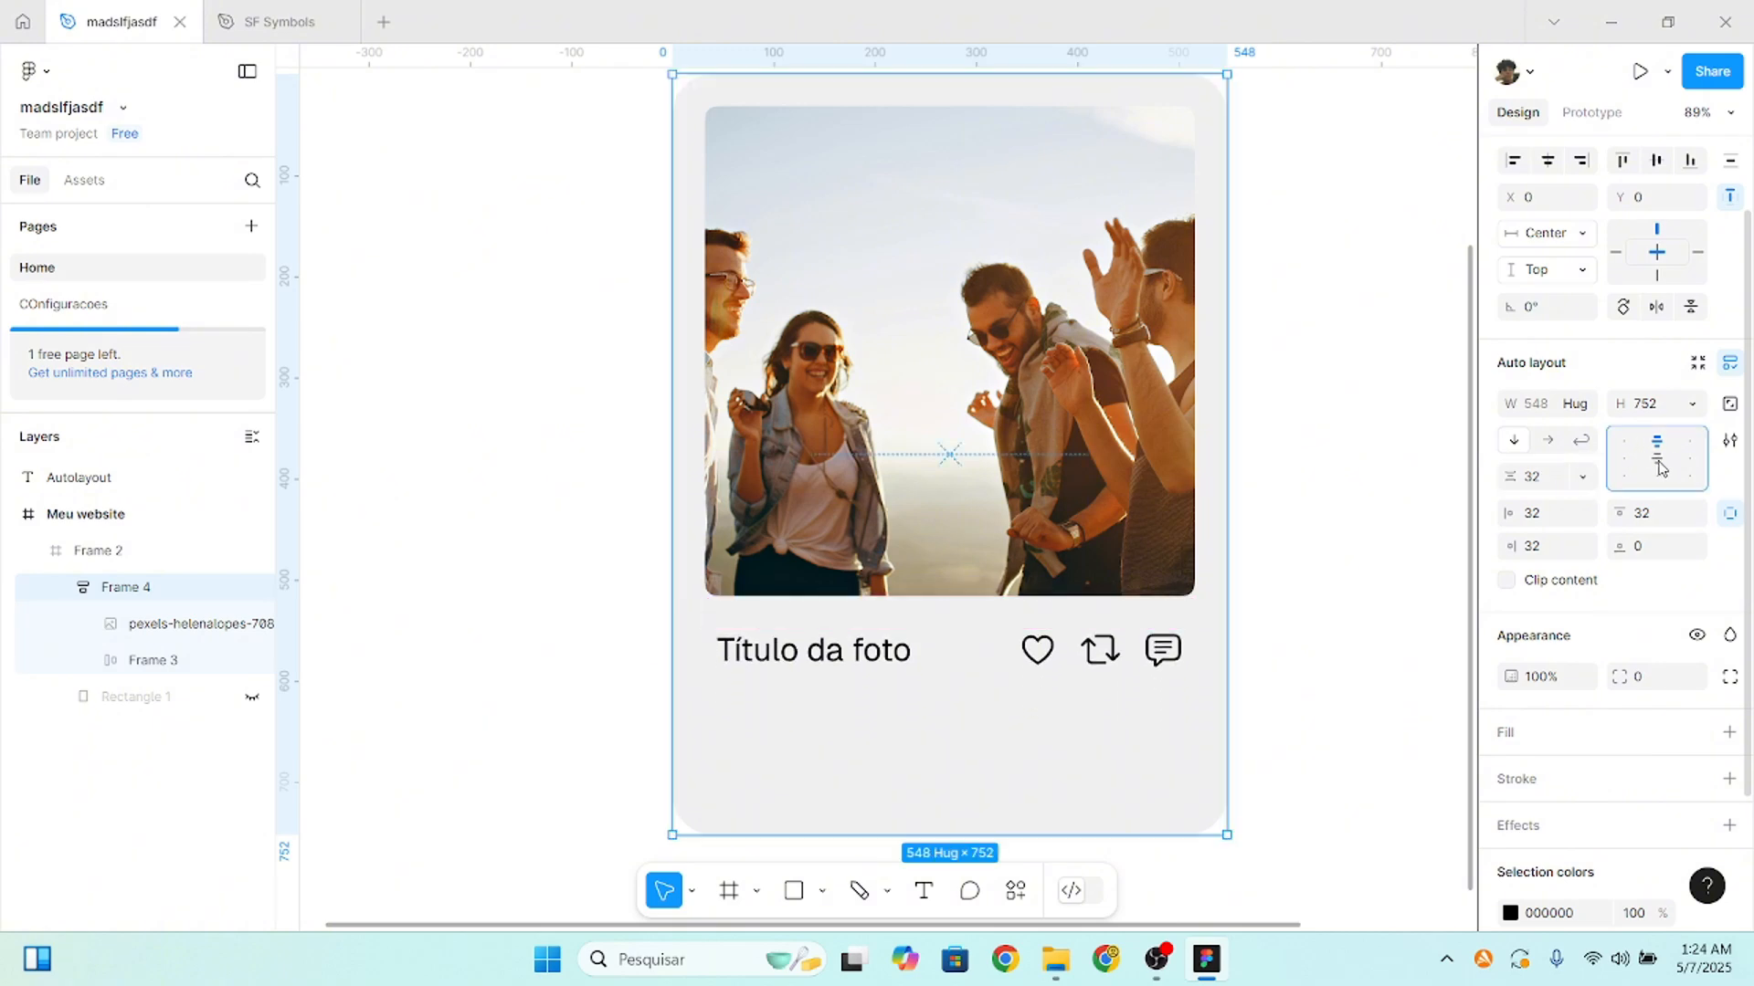
{"action": "left_click", "coordinate": [1659, 464]}
{"action": "left_click", "coordinate": [1657, 442]}
- Move the photo-and-title frame out of the outer card frame, delete the outer frame with its hidden rectangle, and select the remaining frame
{"action": "left_click", "coordinate": [117, 551]}
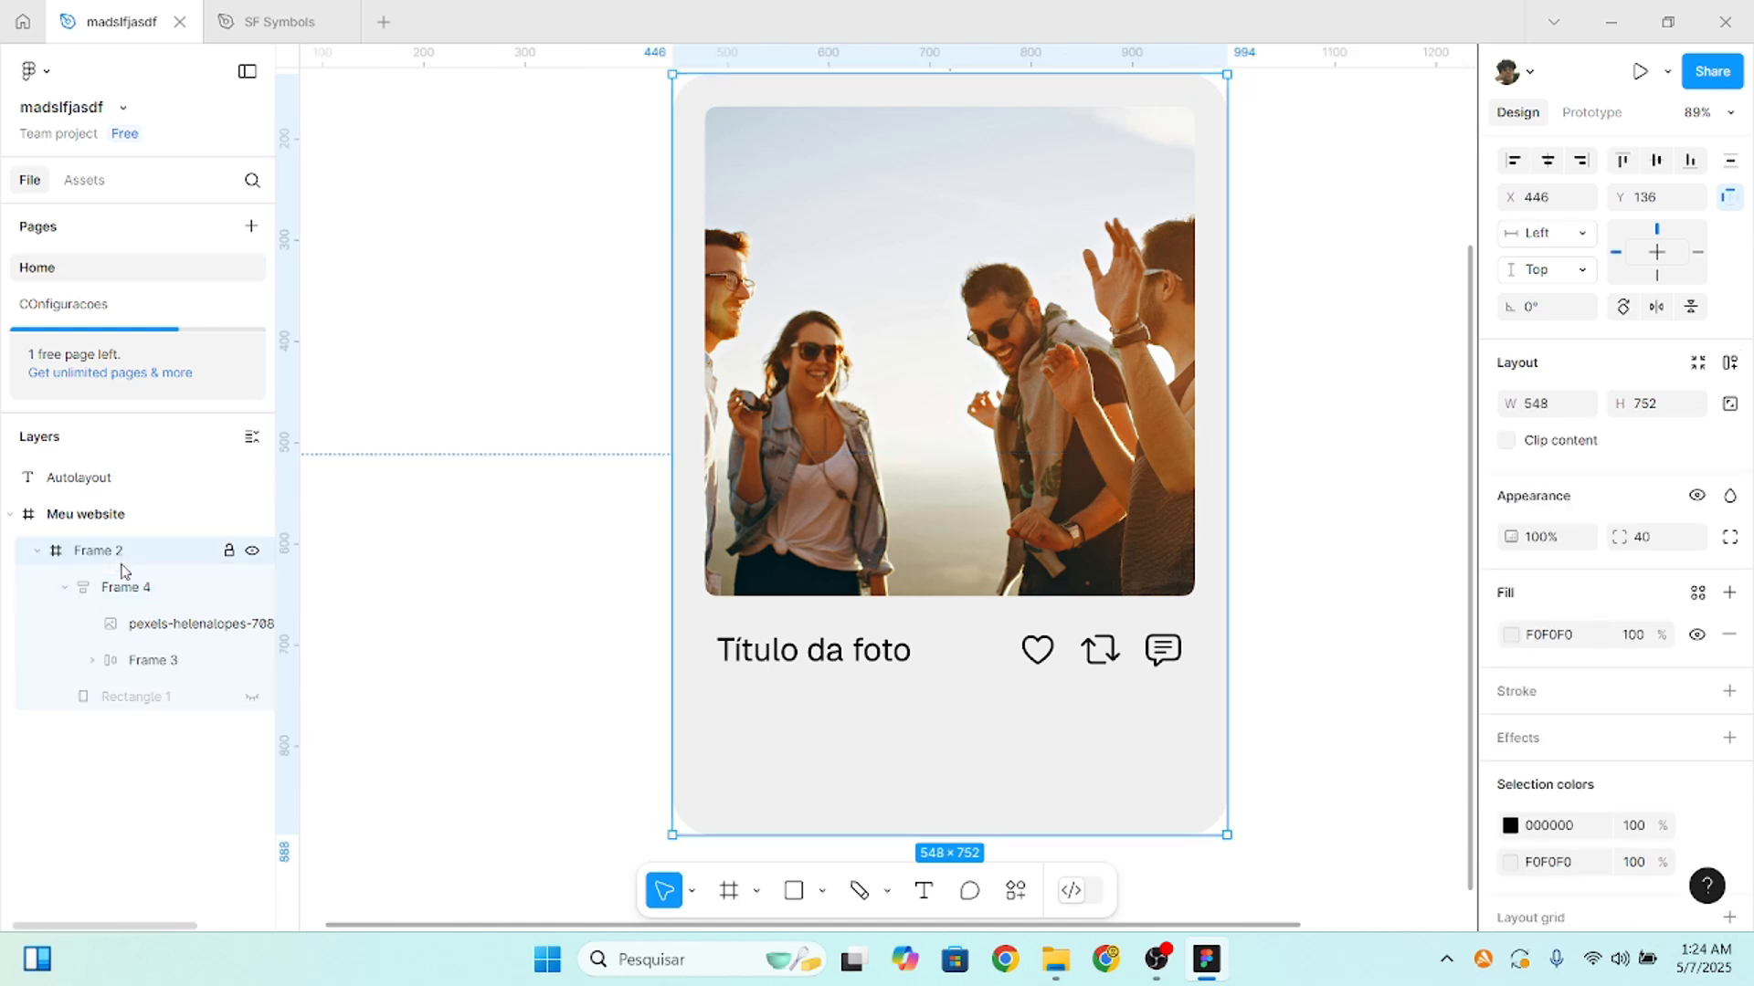
{"action": "left_click_drag", "start_coordinate": [128, 587], "coordinate": [150, 554]}
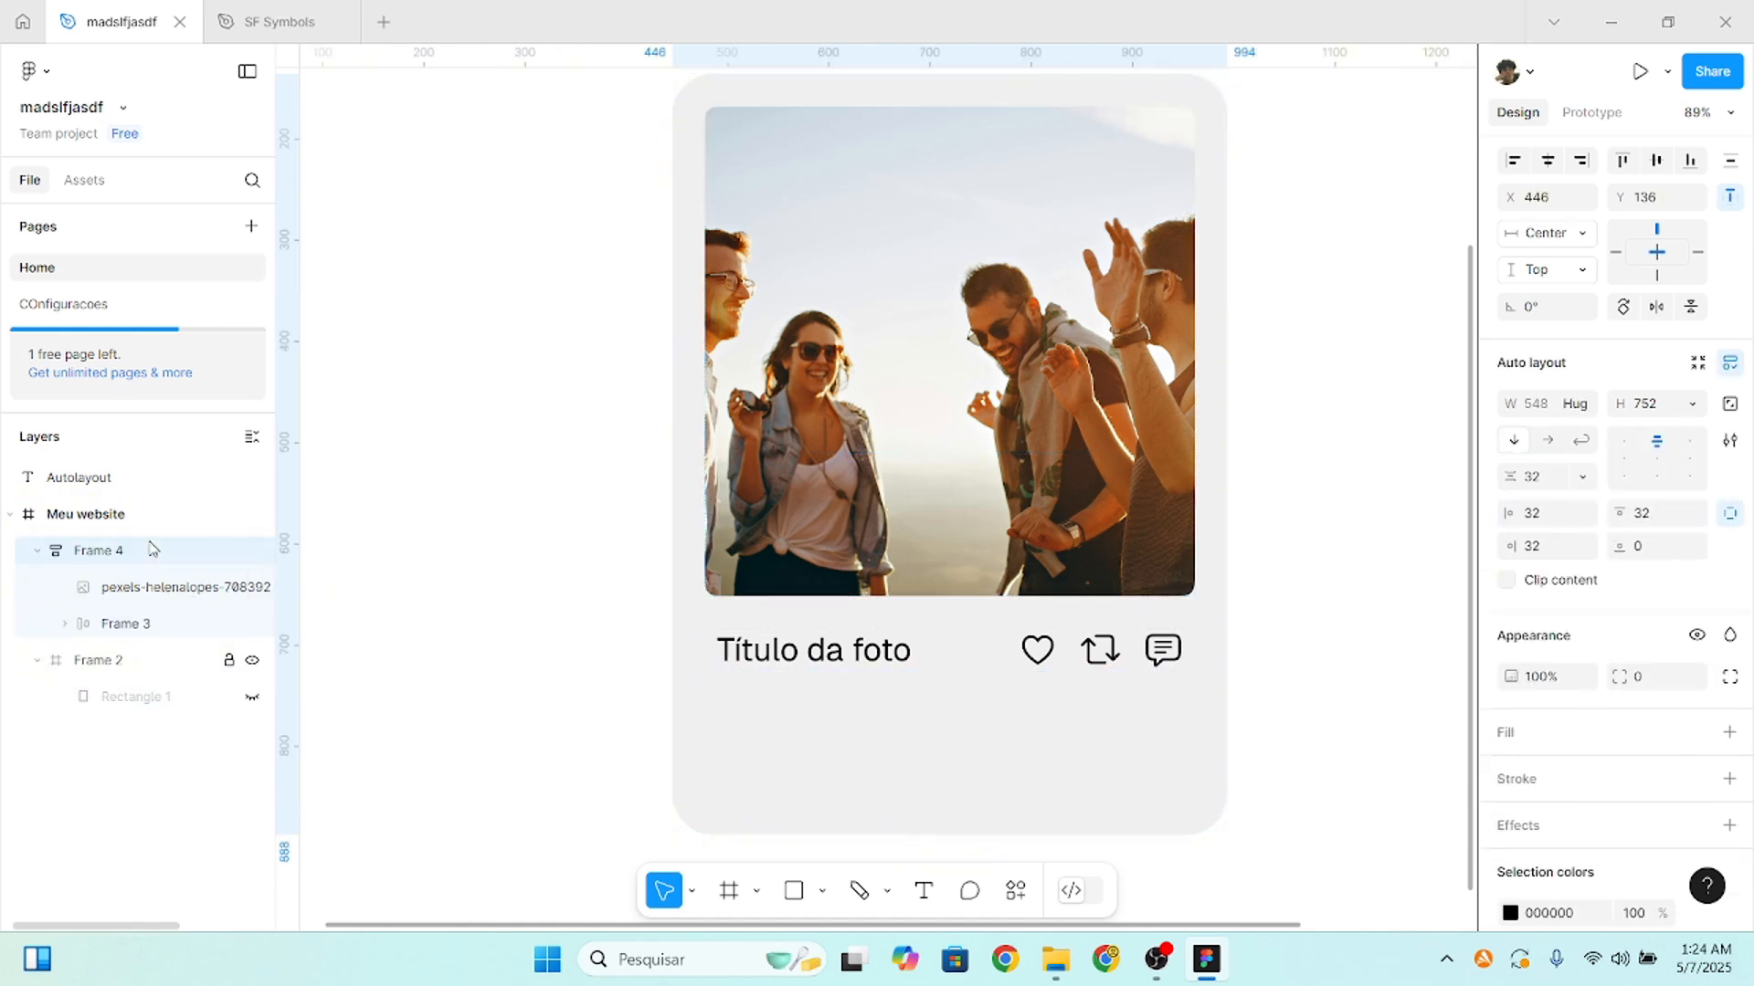
{"action": "left_click", "coordinate": [129, 658]}
{"action": "key", "text": "Delete"}
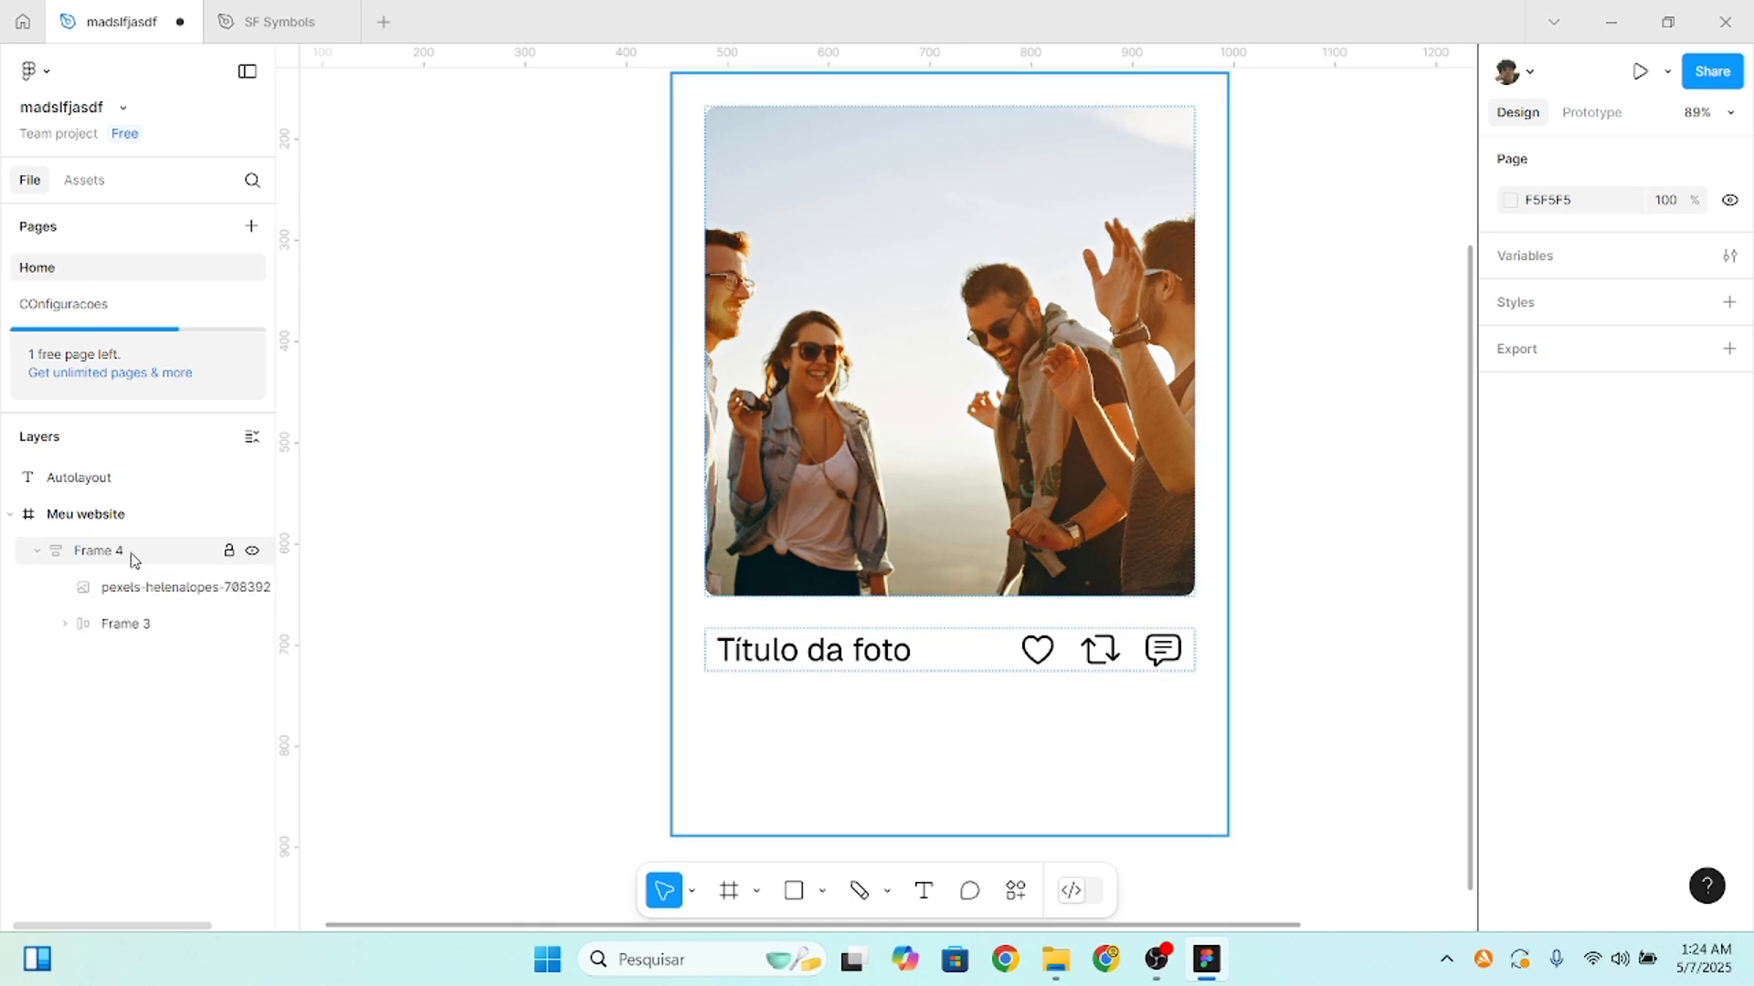
{"action": "left_click", "coordinate": [117, 551]}
{"action": "scroll", "coordinate": [1048, 525], "scroll_direction": "up", "scroll_amount": 2}
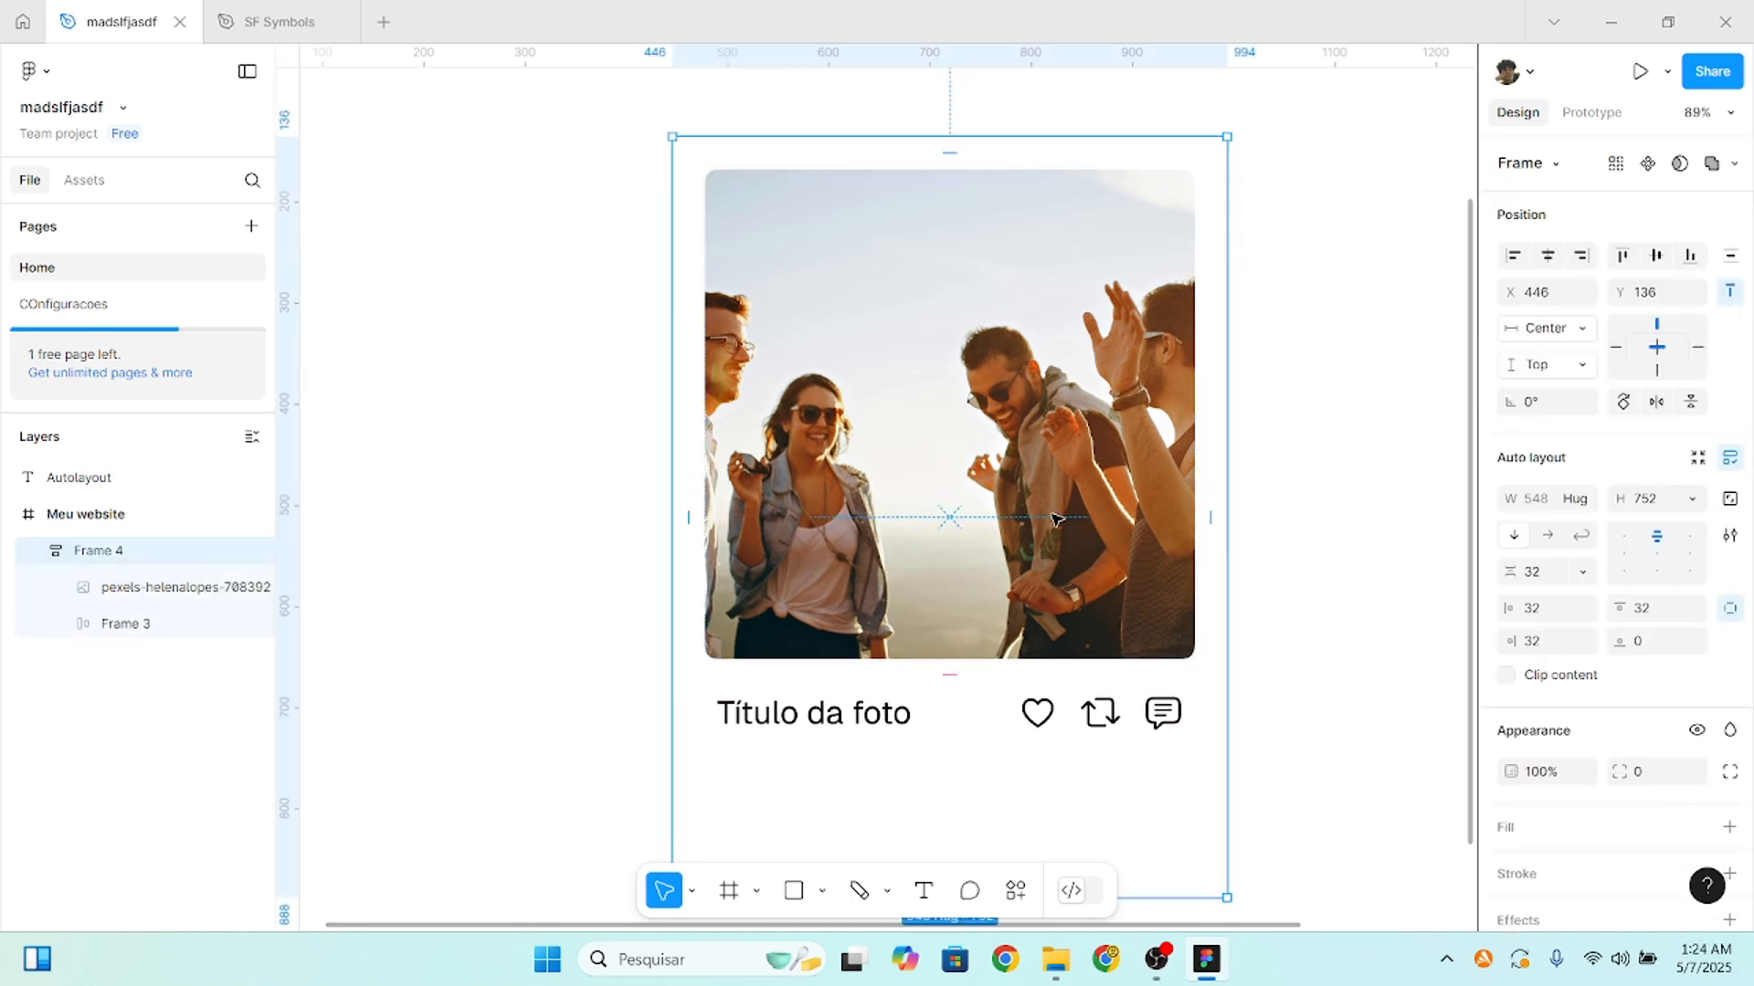
{"action": "scroll", "coordinate": [1049, 516], "scroll_direction": "down", "scroll_amount": 3}
{"action": "scroll", "coordinate": [1184, 621], "scroll_direction": "up", "scroll_amount": 1}
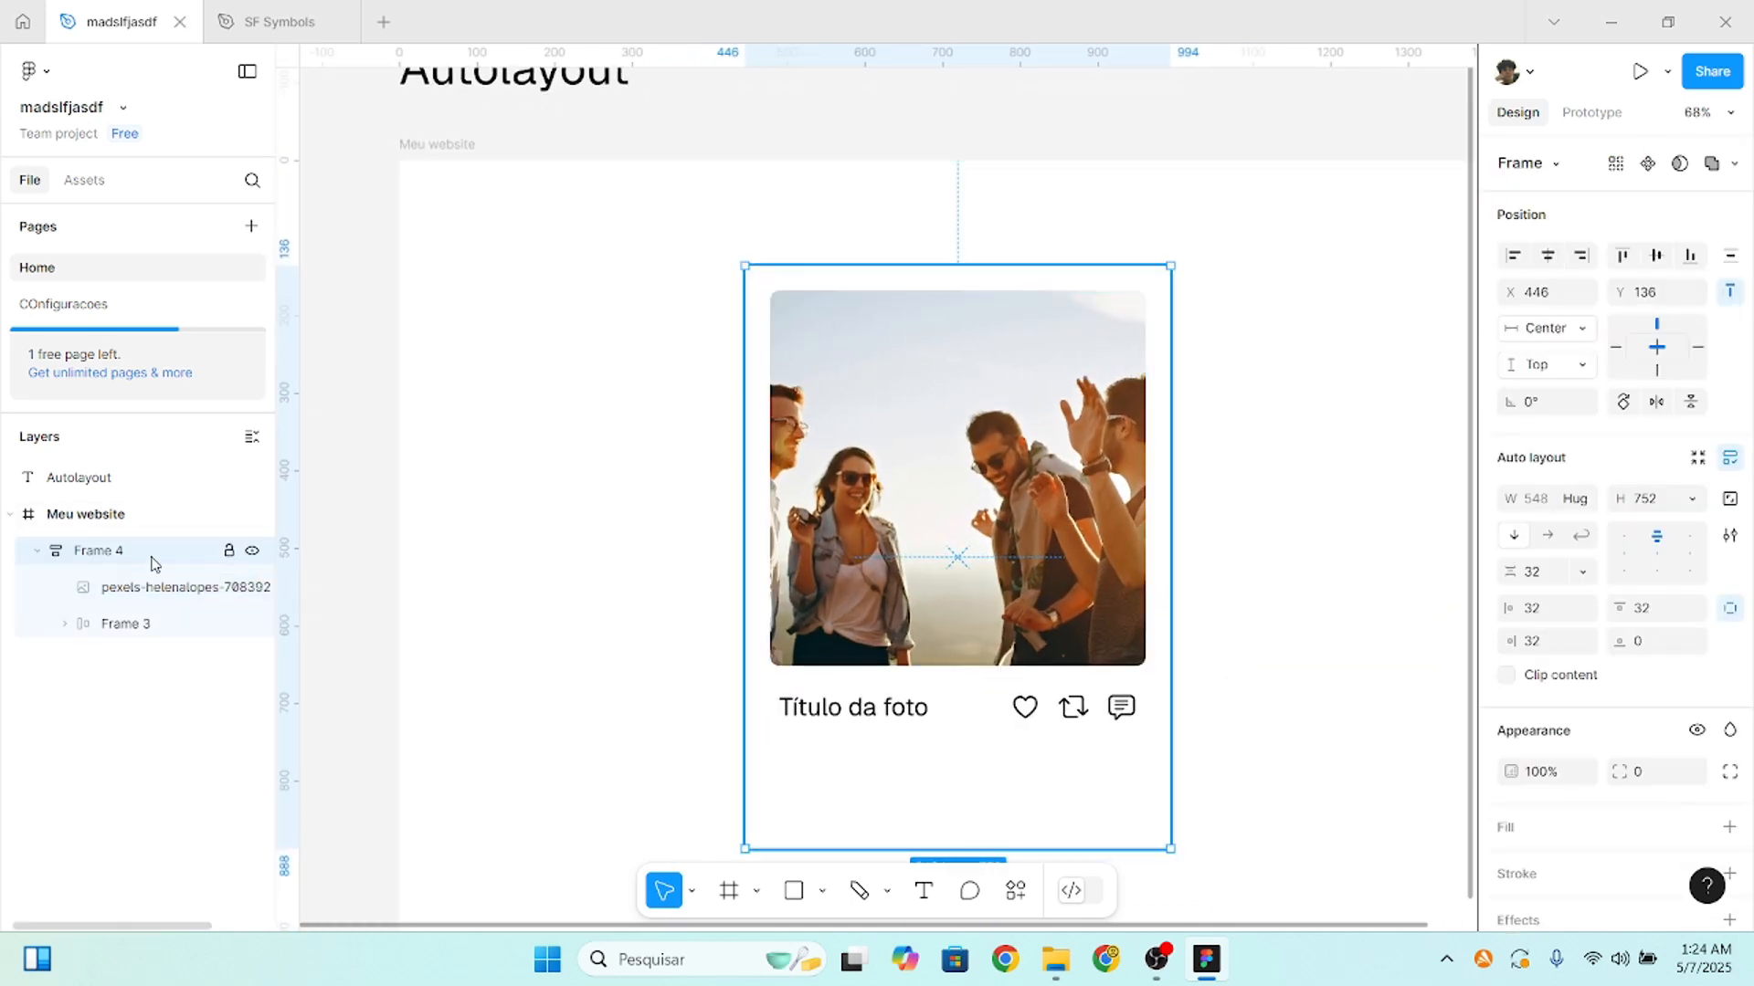